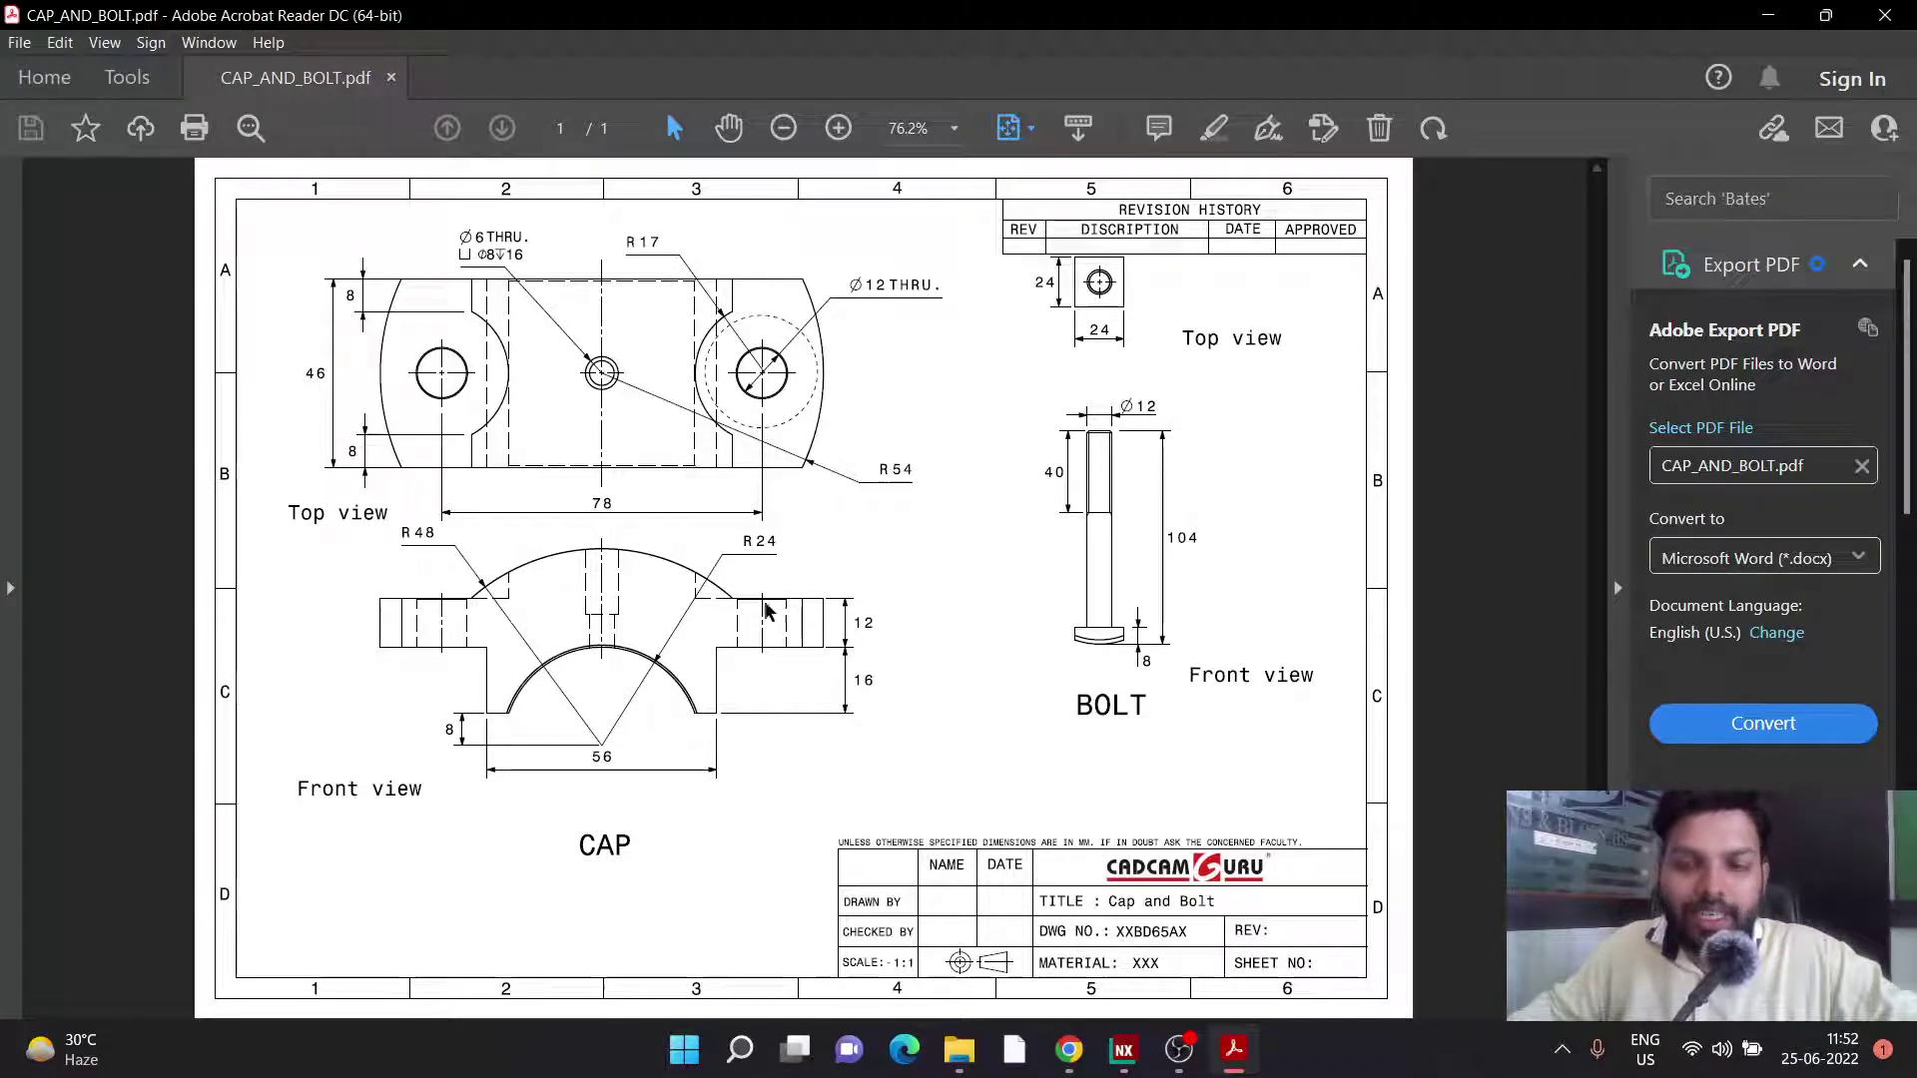
# Switch from the cap and bolt drawing to NX and create a new part from the Model template in millimetres.
pyautogui.keyDown('ctrl'); pyautogui.scroll(2, 307, 374); pyautogui.keyUp('ctrl')
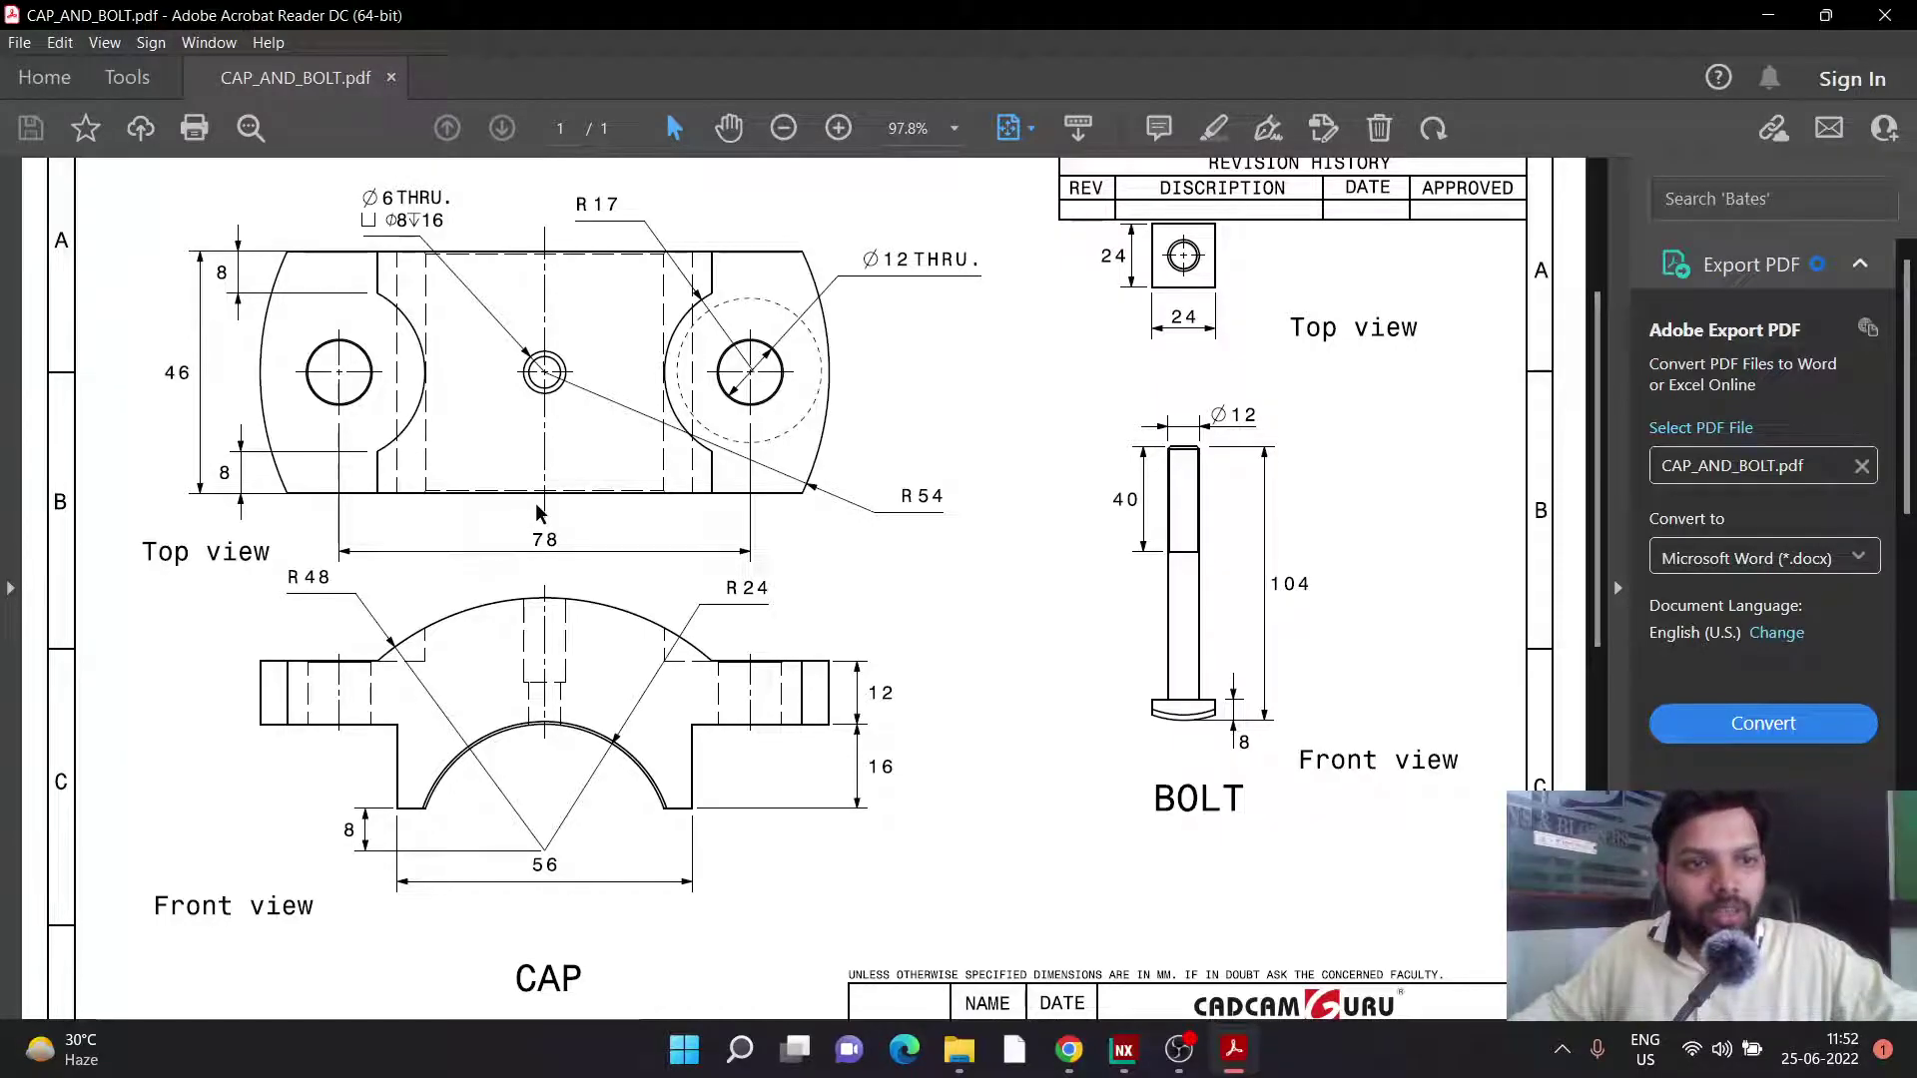
pyautogui.keyDown('ctrl'); pyautogui.scroll(3, 531, 367); pyautogui.keyUp('ctrl')
pyautogui.keyDown('ctrl'); pyautogui.scroll(-3, 531, 367); pyautogui.keyUp('ctrl')
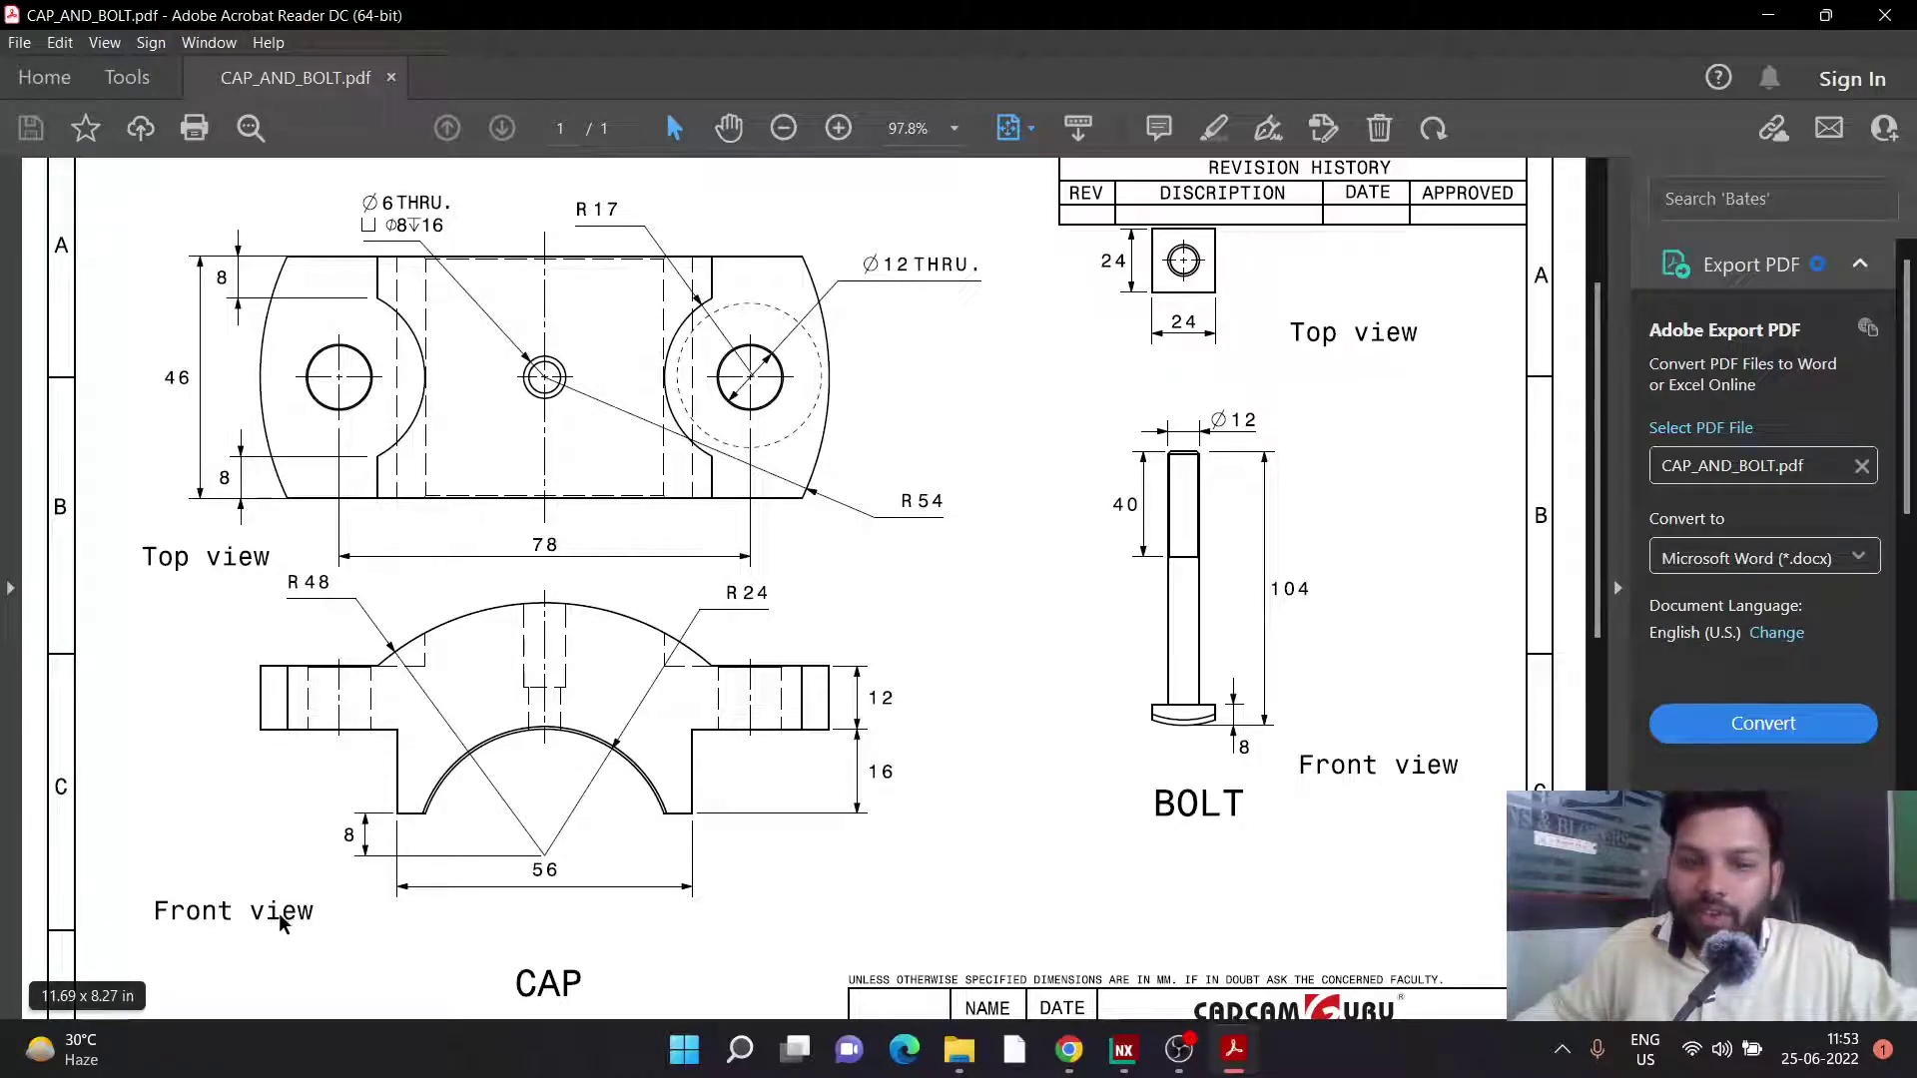
pyautogui.scroll(1, 281, 922)
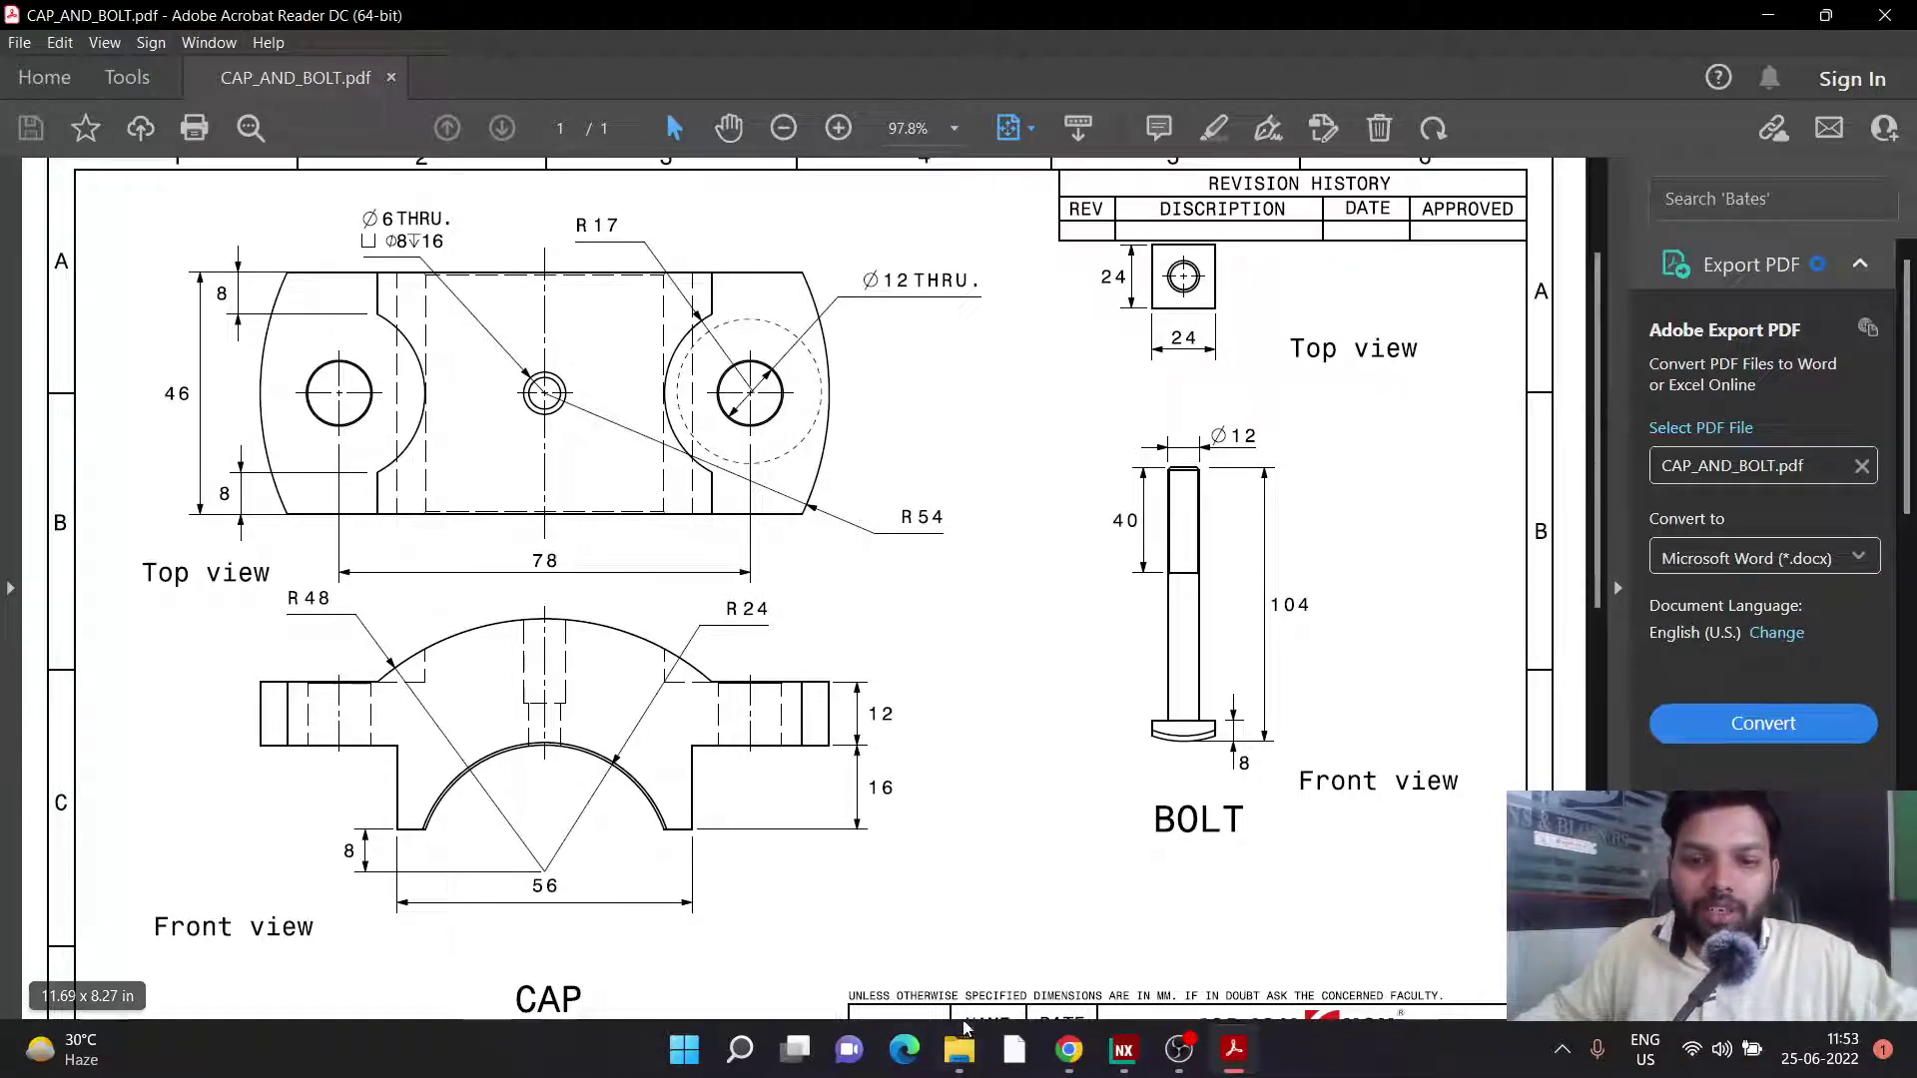
pyautogui.click(1123, 1048)
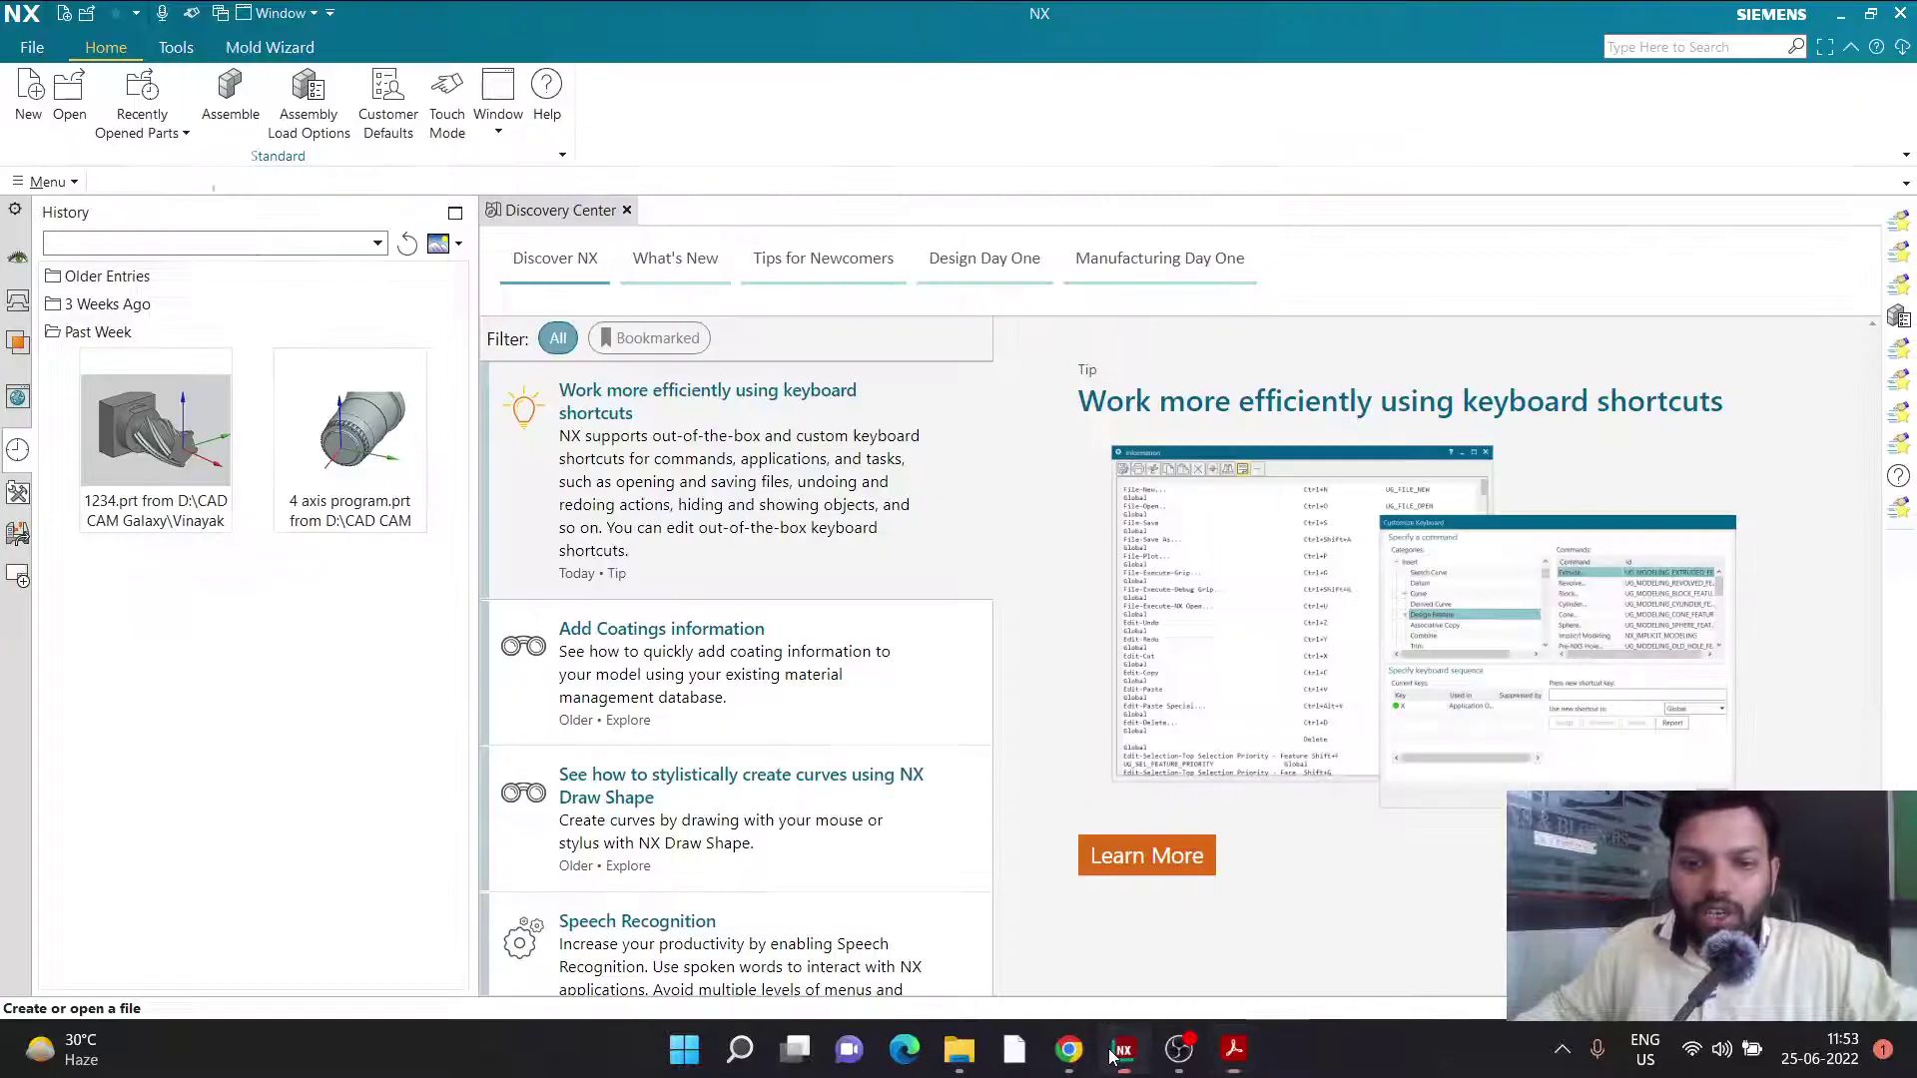
pyautogui.click(25, 130)
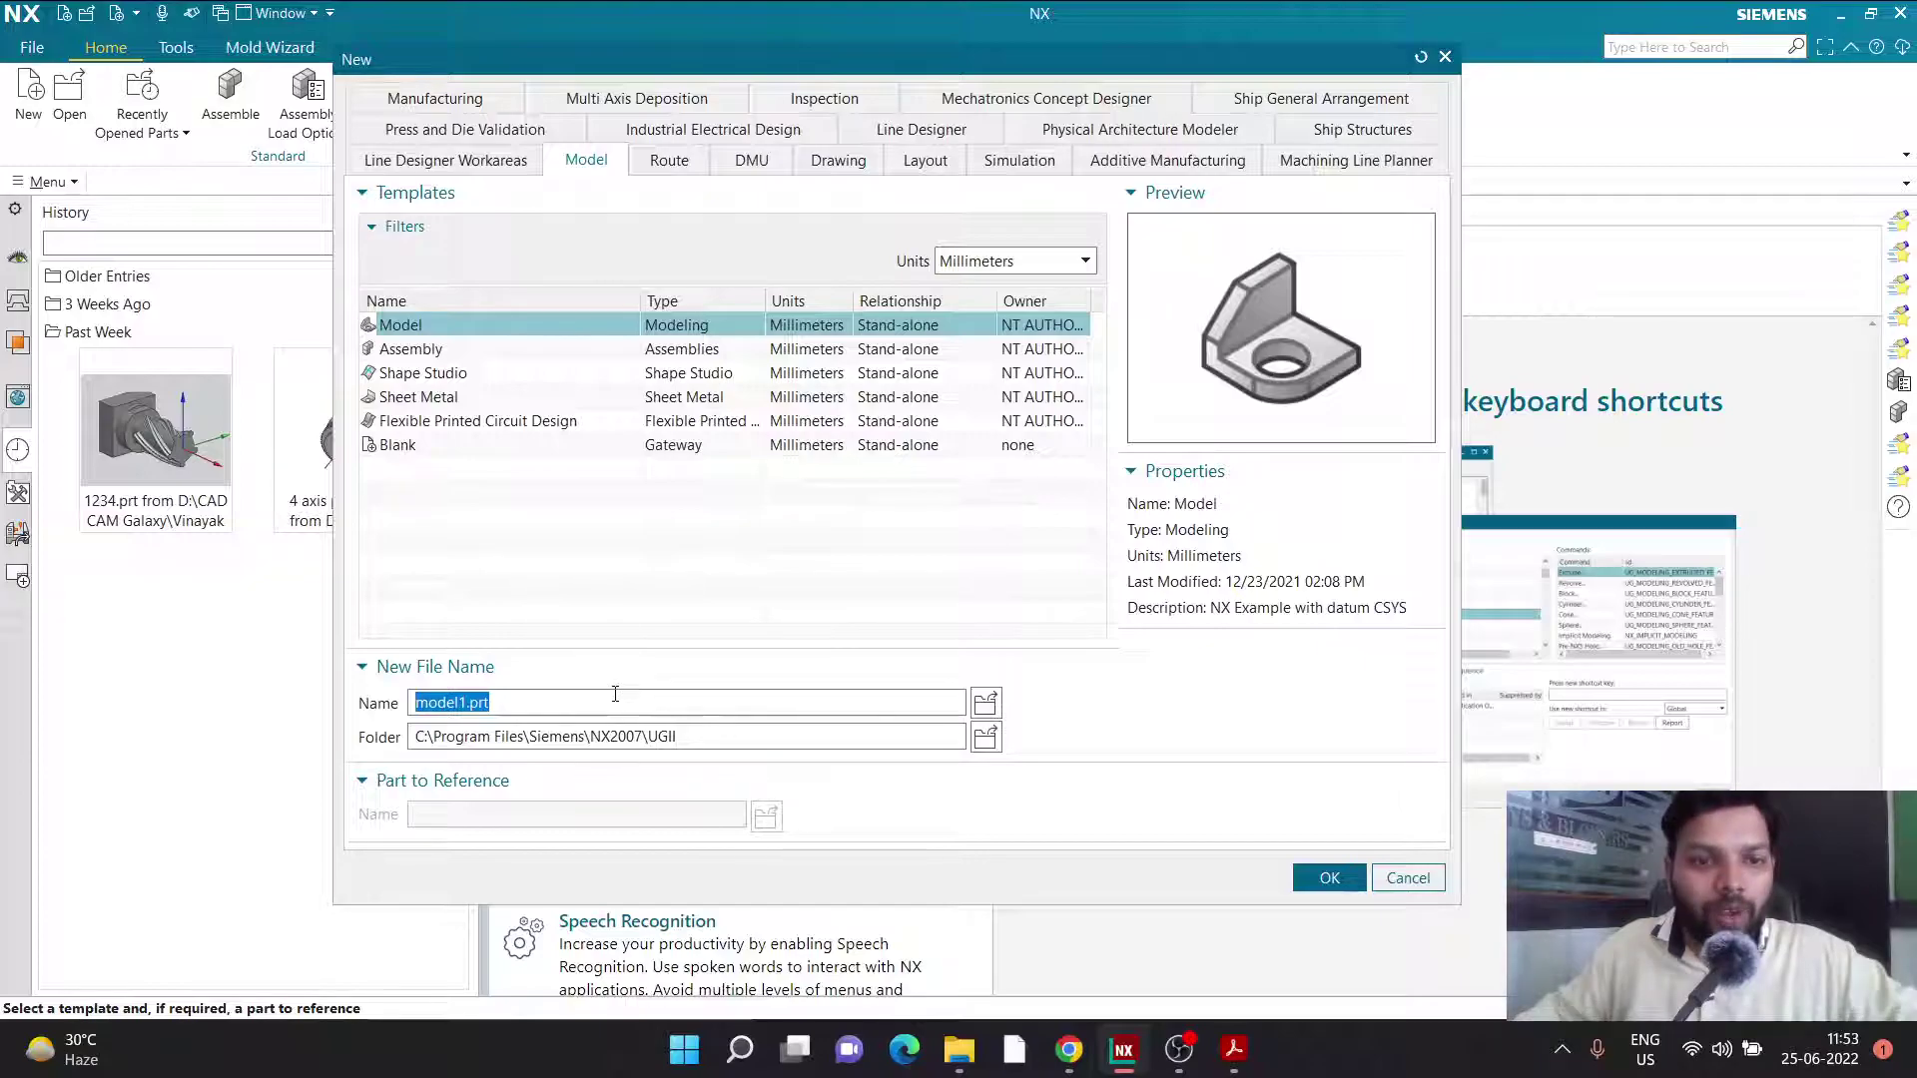
pyautogui.click(1314, 884)
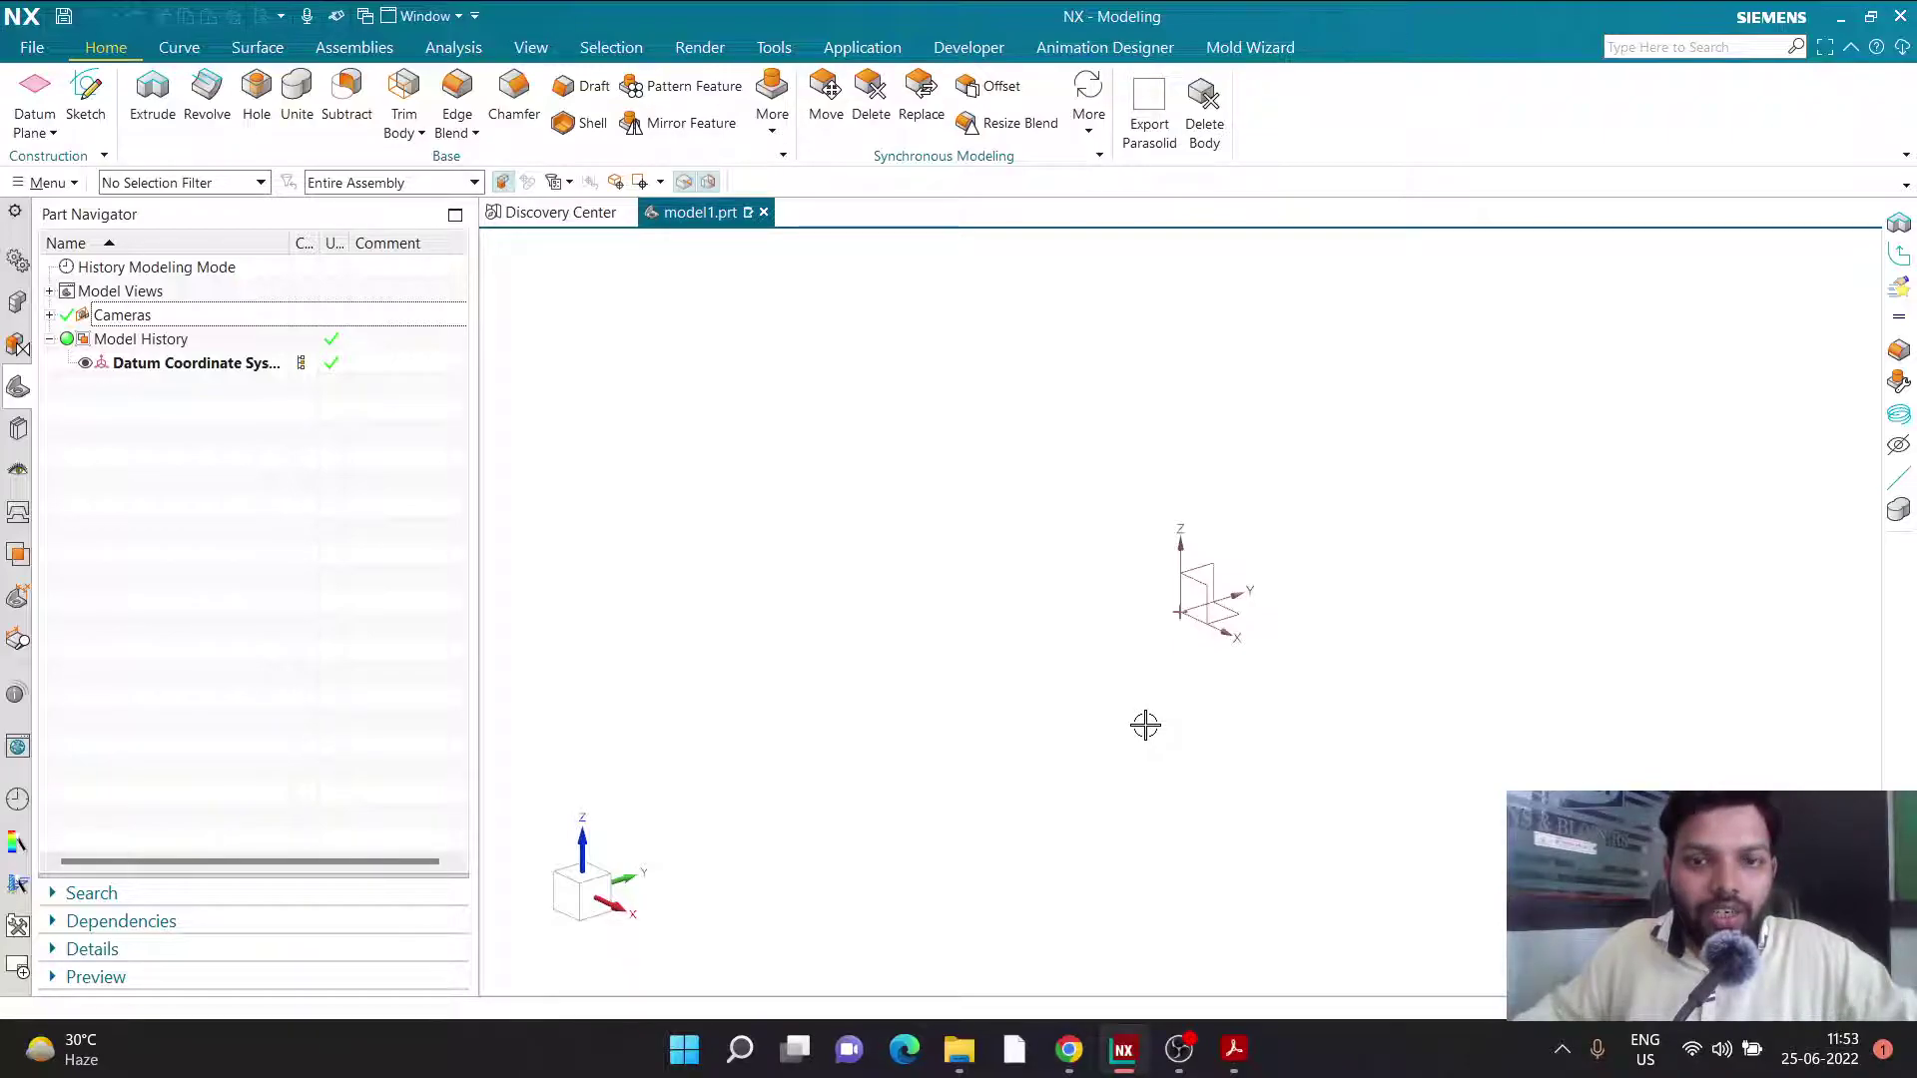
# Create a sketch on the Front plane of the new part.
pyautogui.click(102, 132)
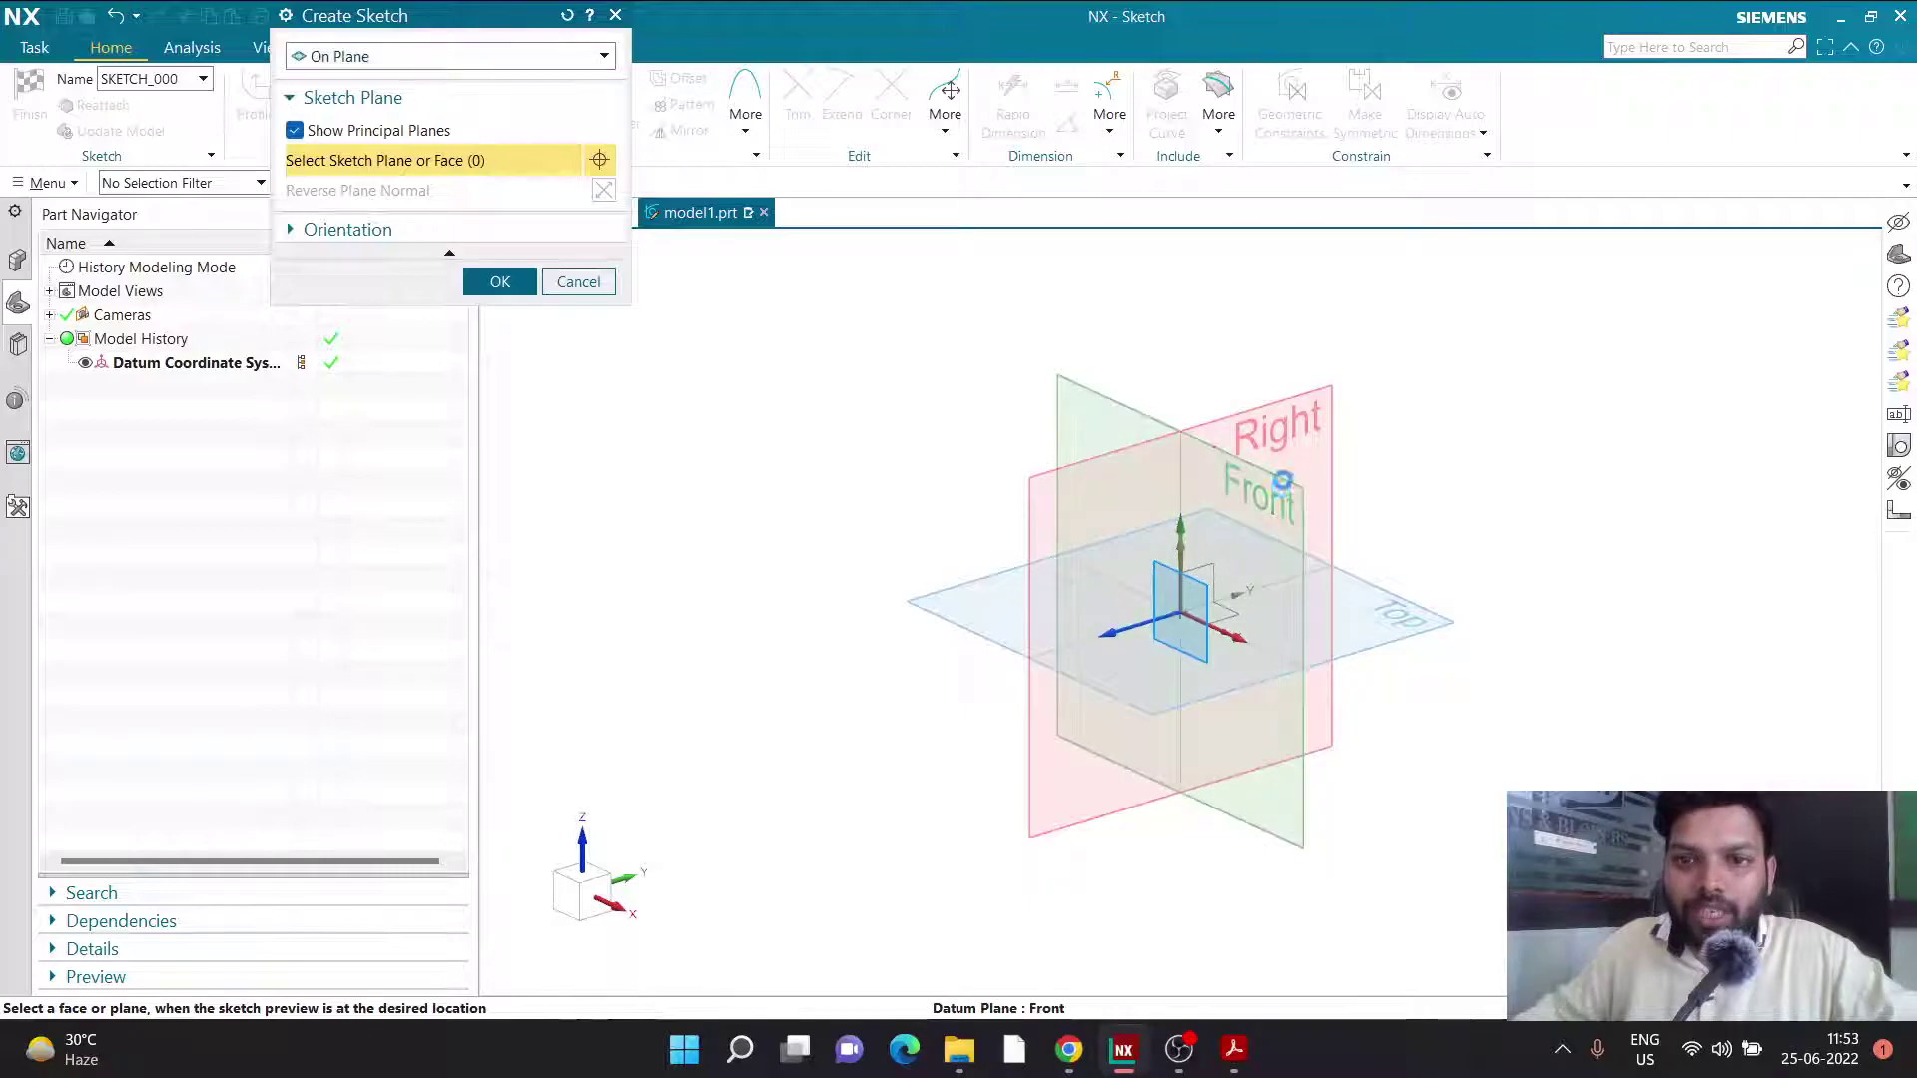
pyautogui.click(1268, 492)
pyautogui.click(500, 283)
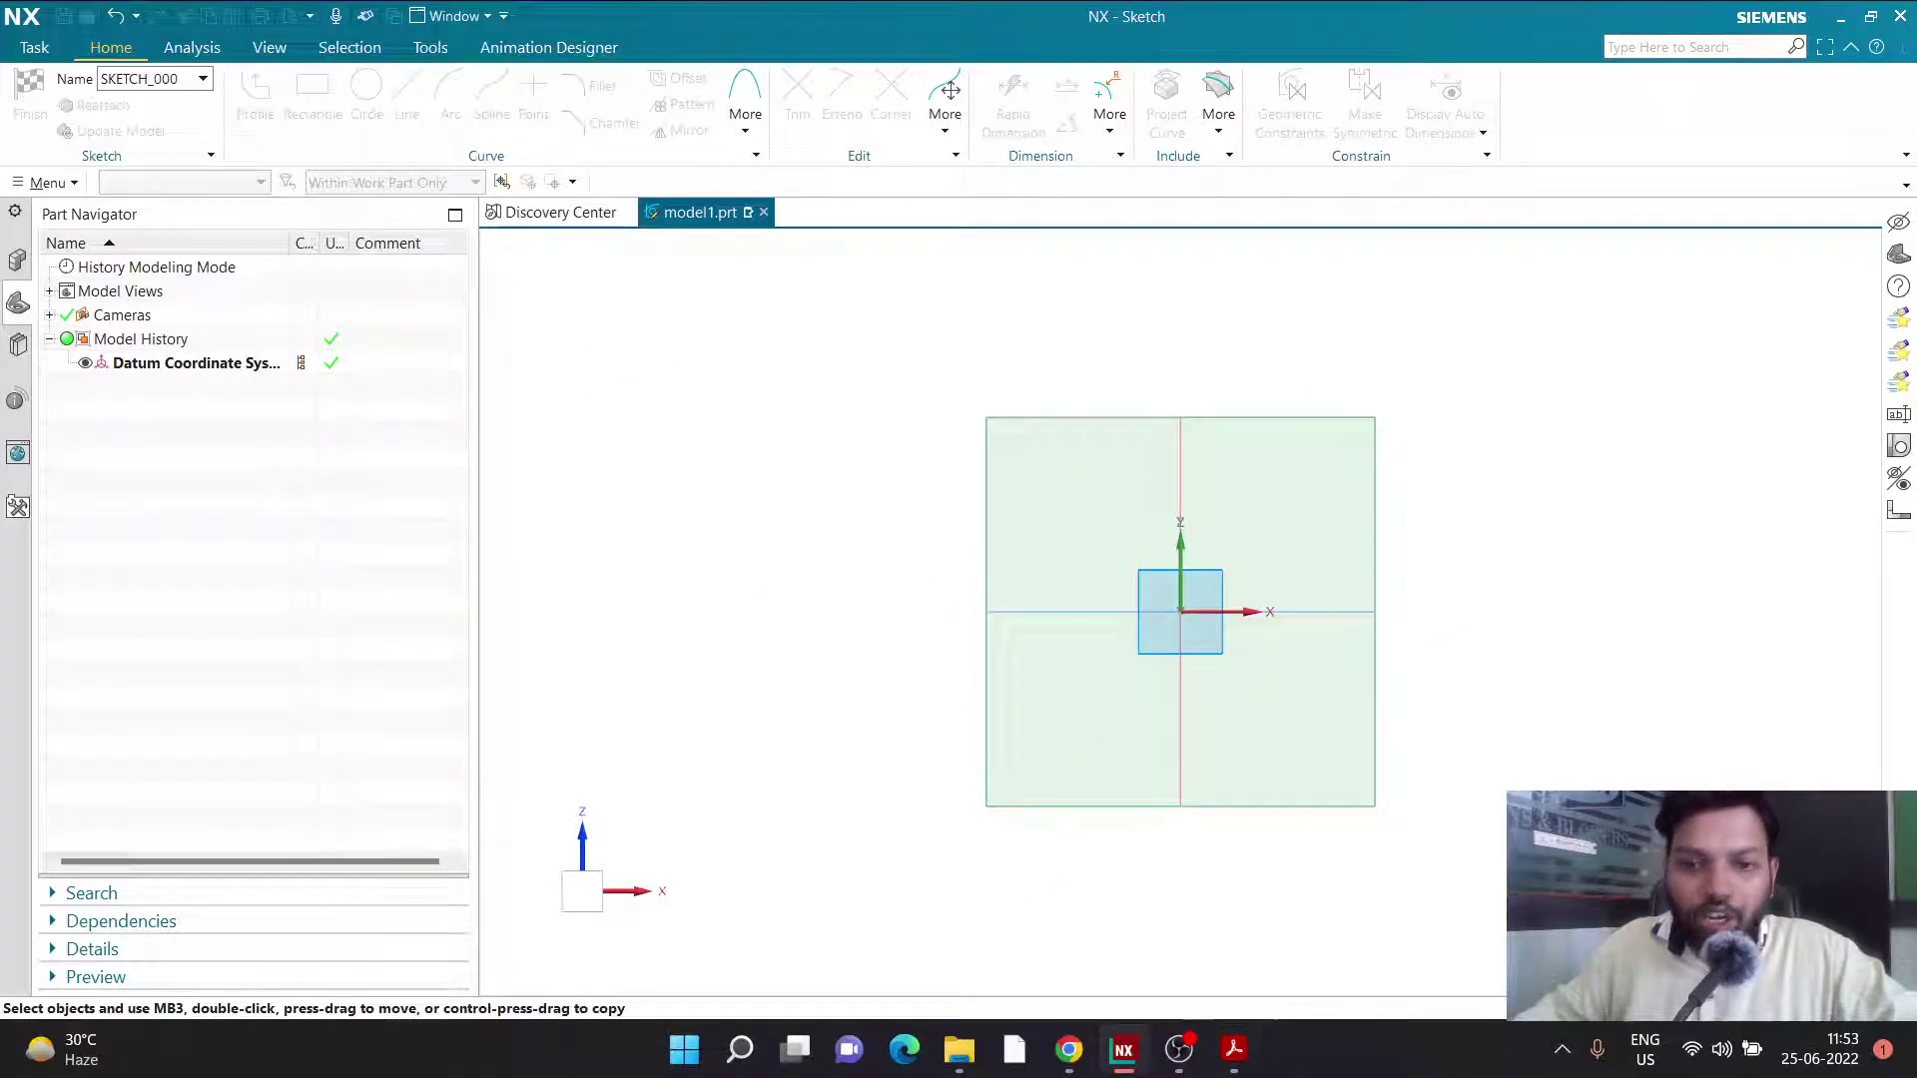
# Check the cap's front view in the PDF drawing, and in NX draw a circle about 333 mm in diameter centred on the origin.
pyautogui.click(1234, 1050)
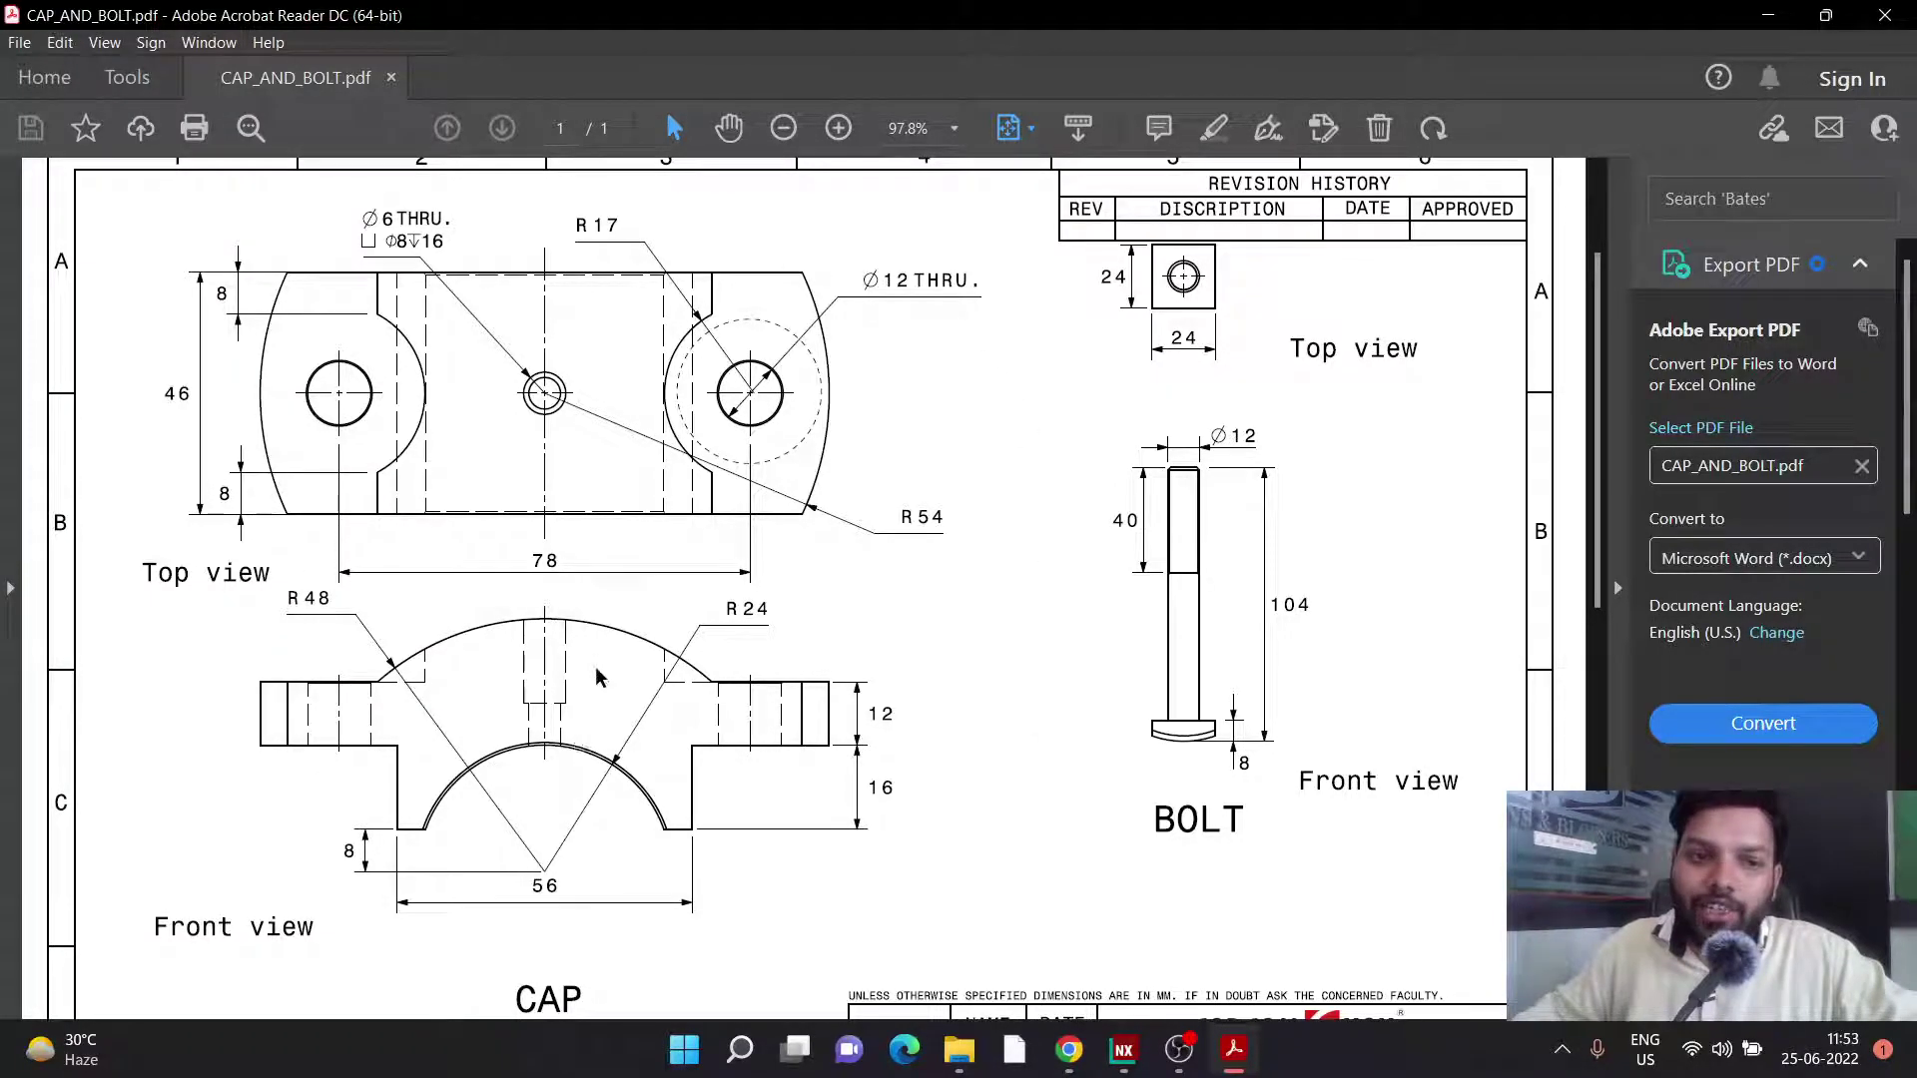
pyautogui.keyDown('ctrl'); pyautogui.scroll(2, 257, 789); pyautogui.keyUp('ctrl')
pyautogui.keyDown('ctrl'); pyautogui.scroll(-2, 255, 782); pyautogui.keyUp('ctrl')
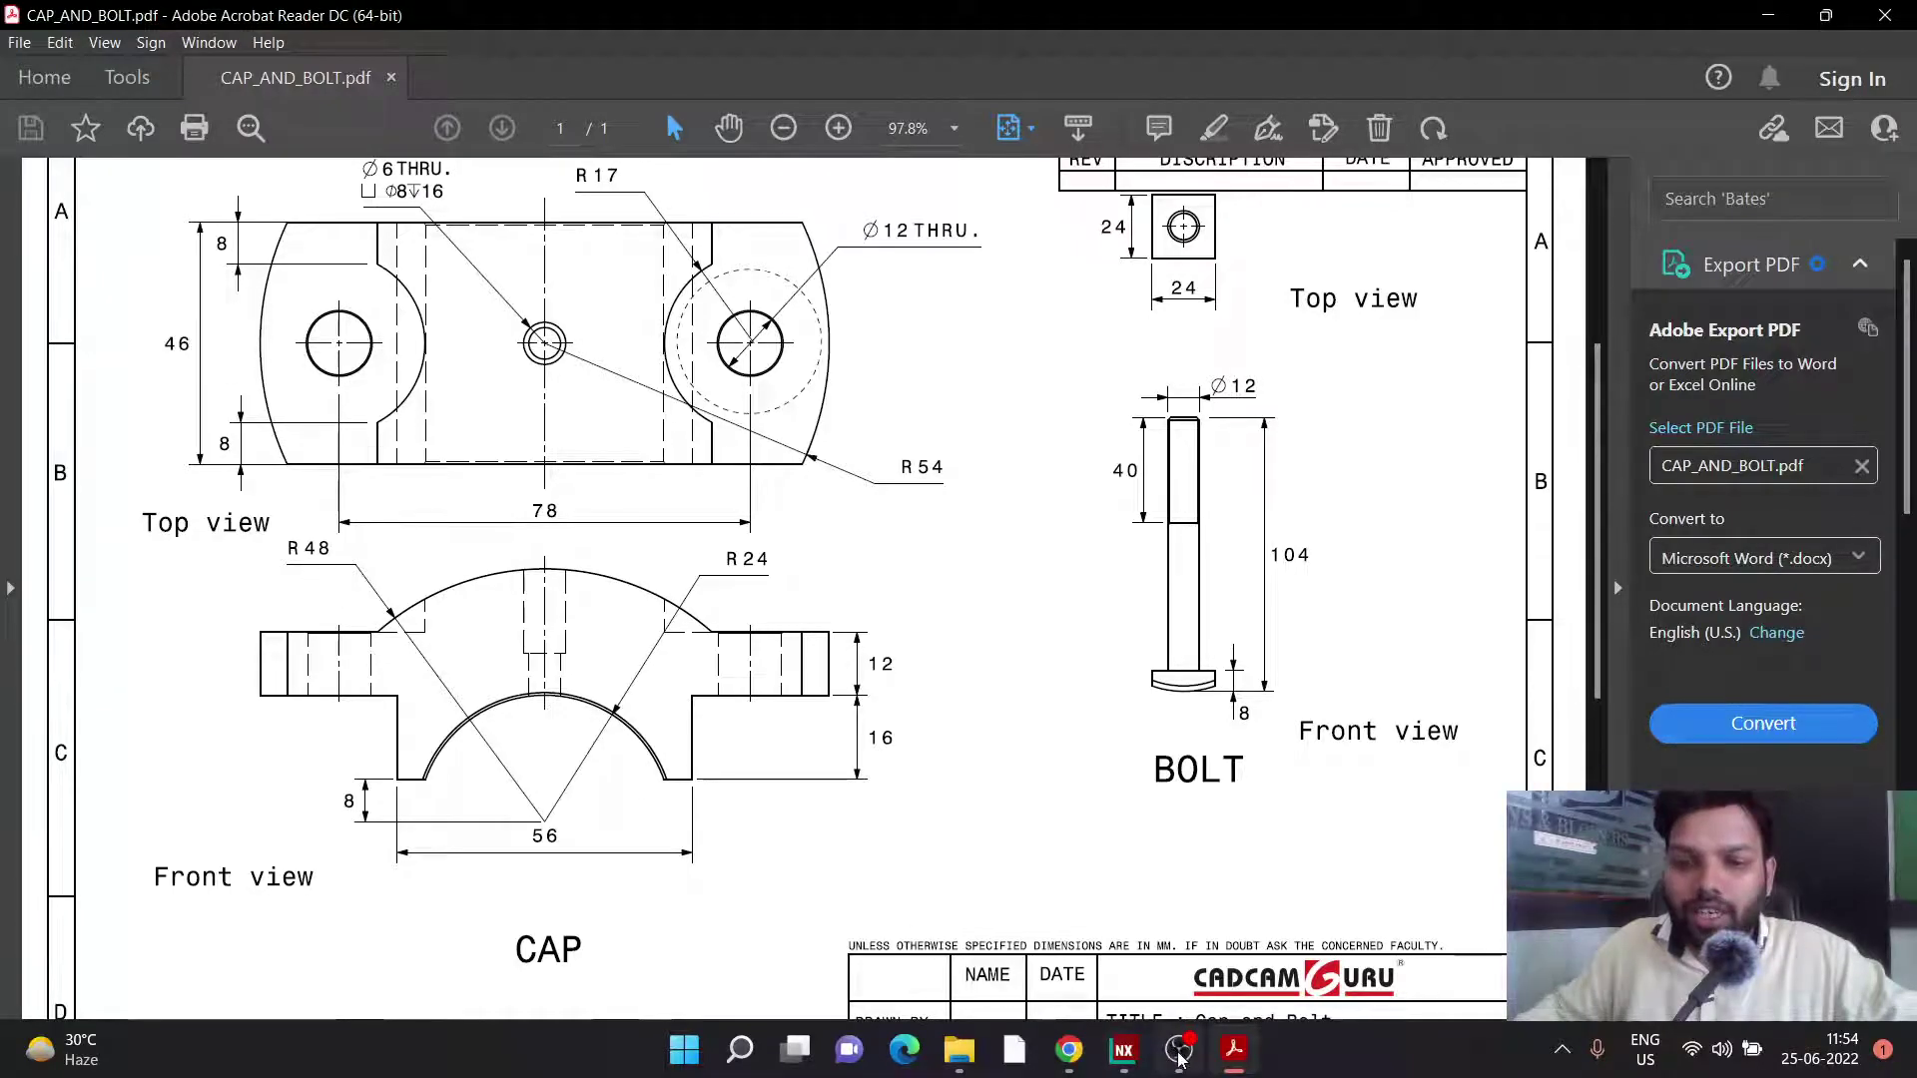
pyautogui.click(1124, 1048)
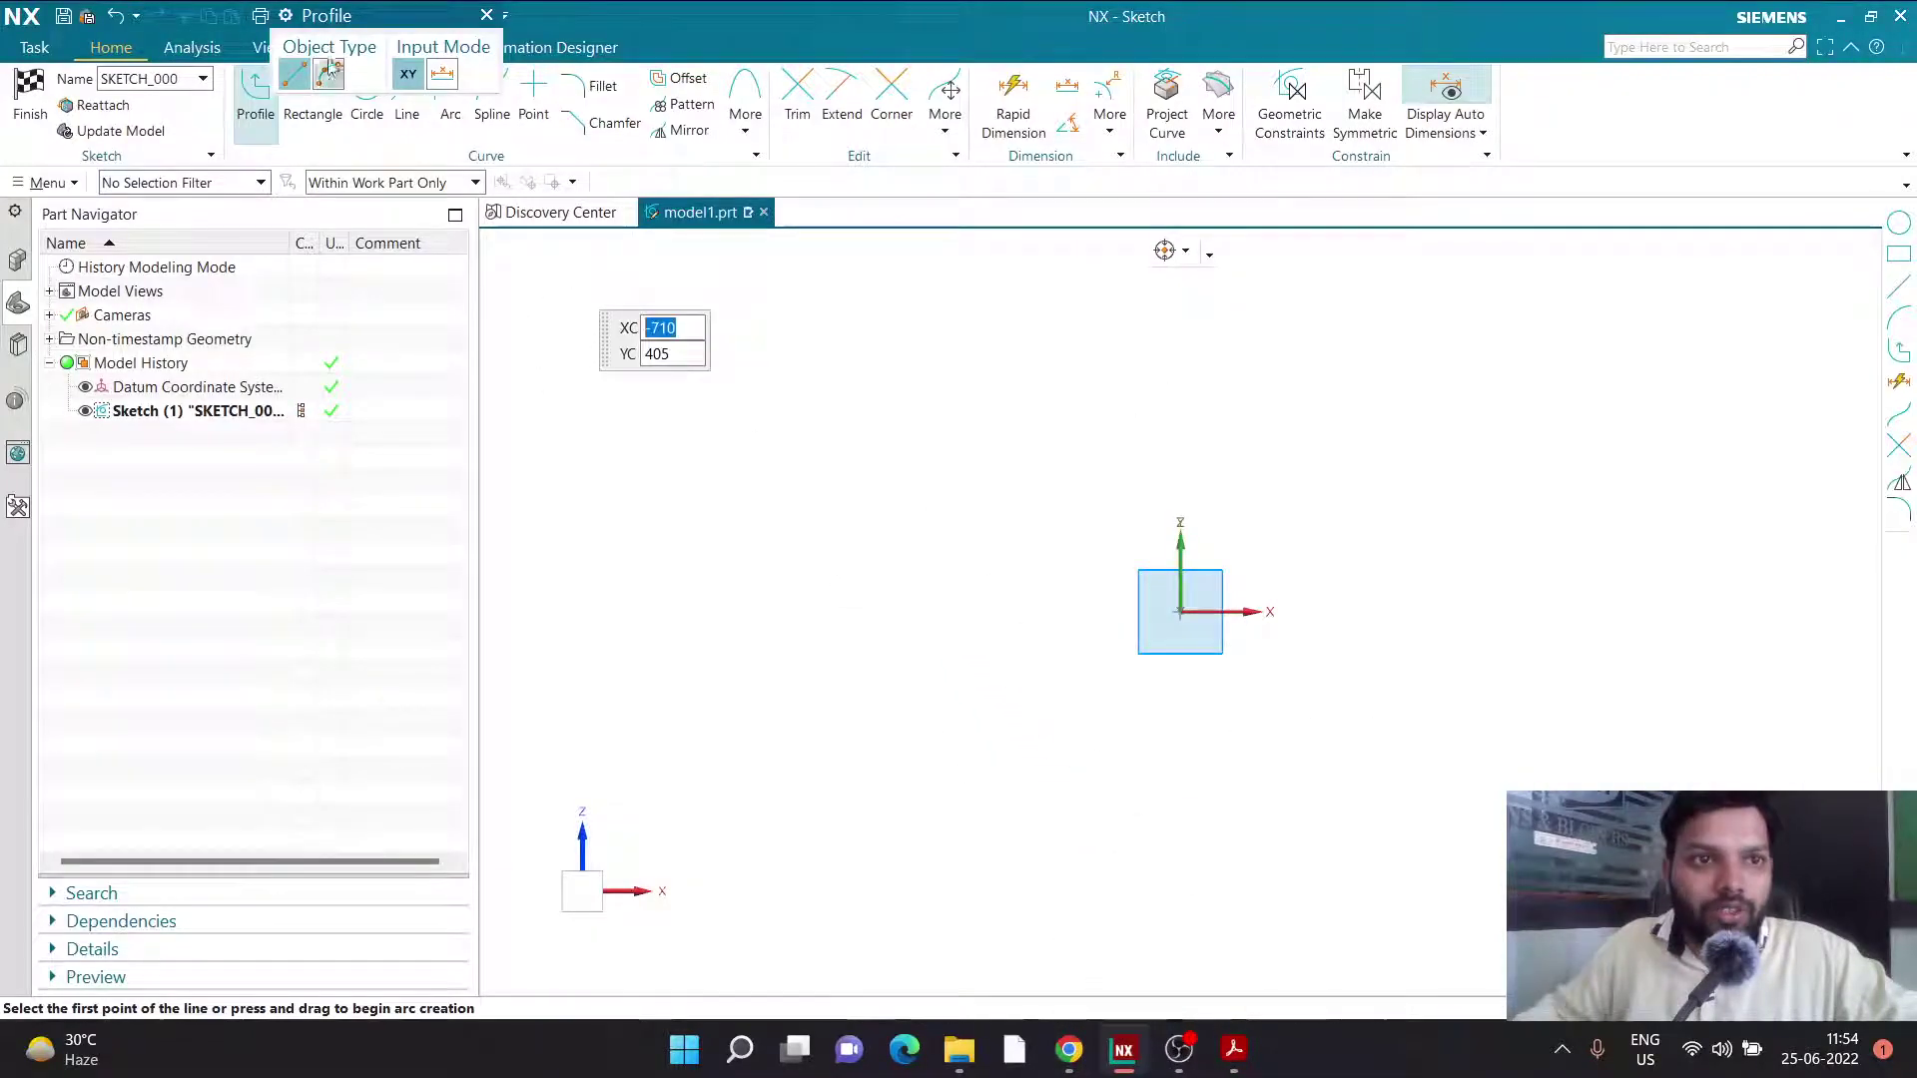
pyautogui.moveTo(357, 27); pyautogui.dragTo(584, 317)
pyautogui.click(367, 100)
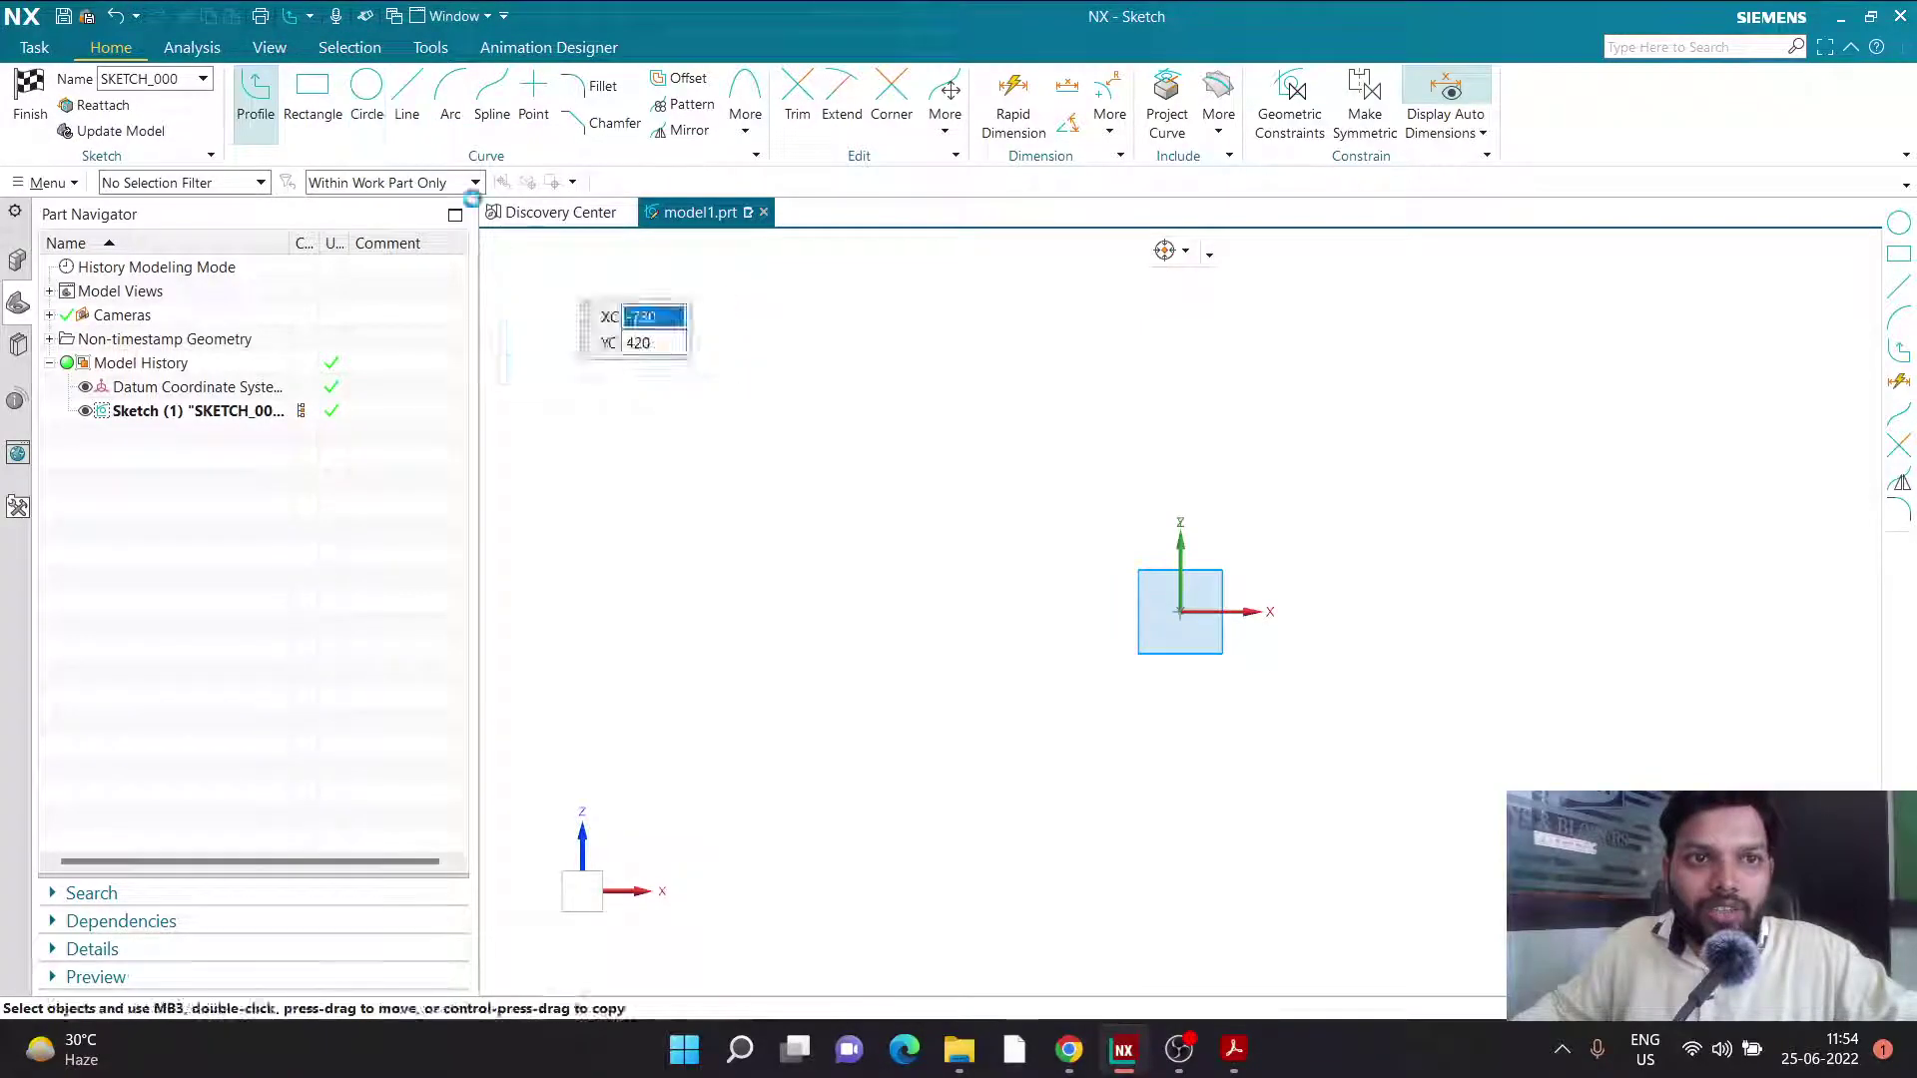
pyautogui.click(1180, 610)
pyautogui.click(1096, 739)
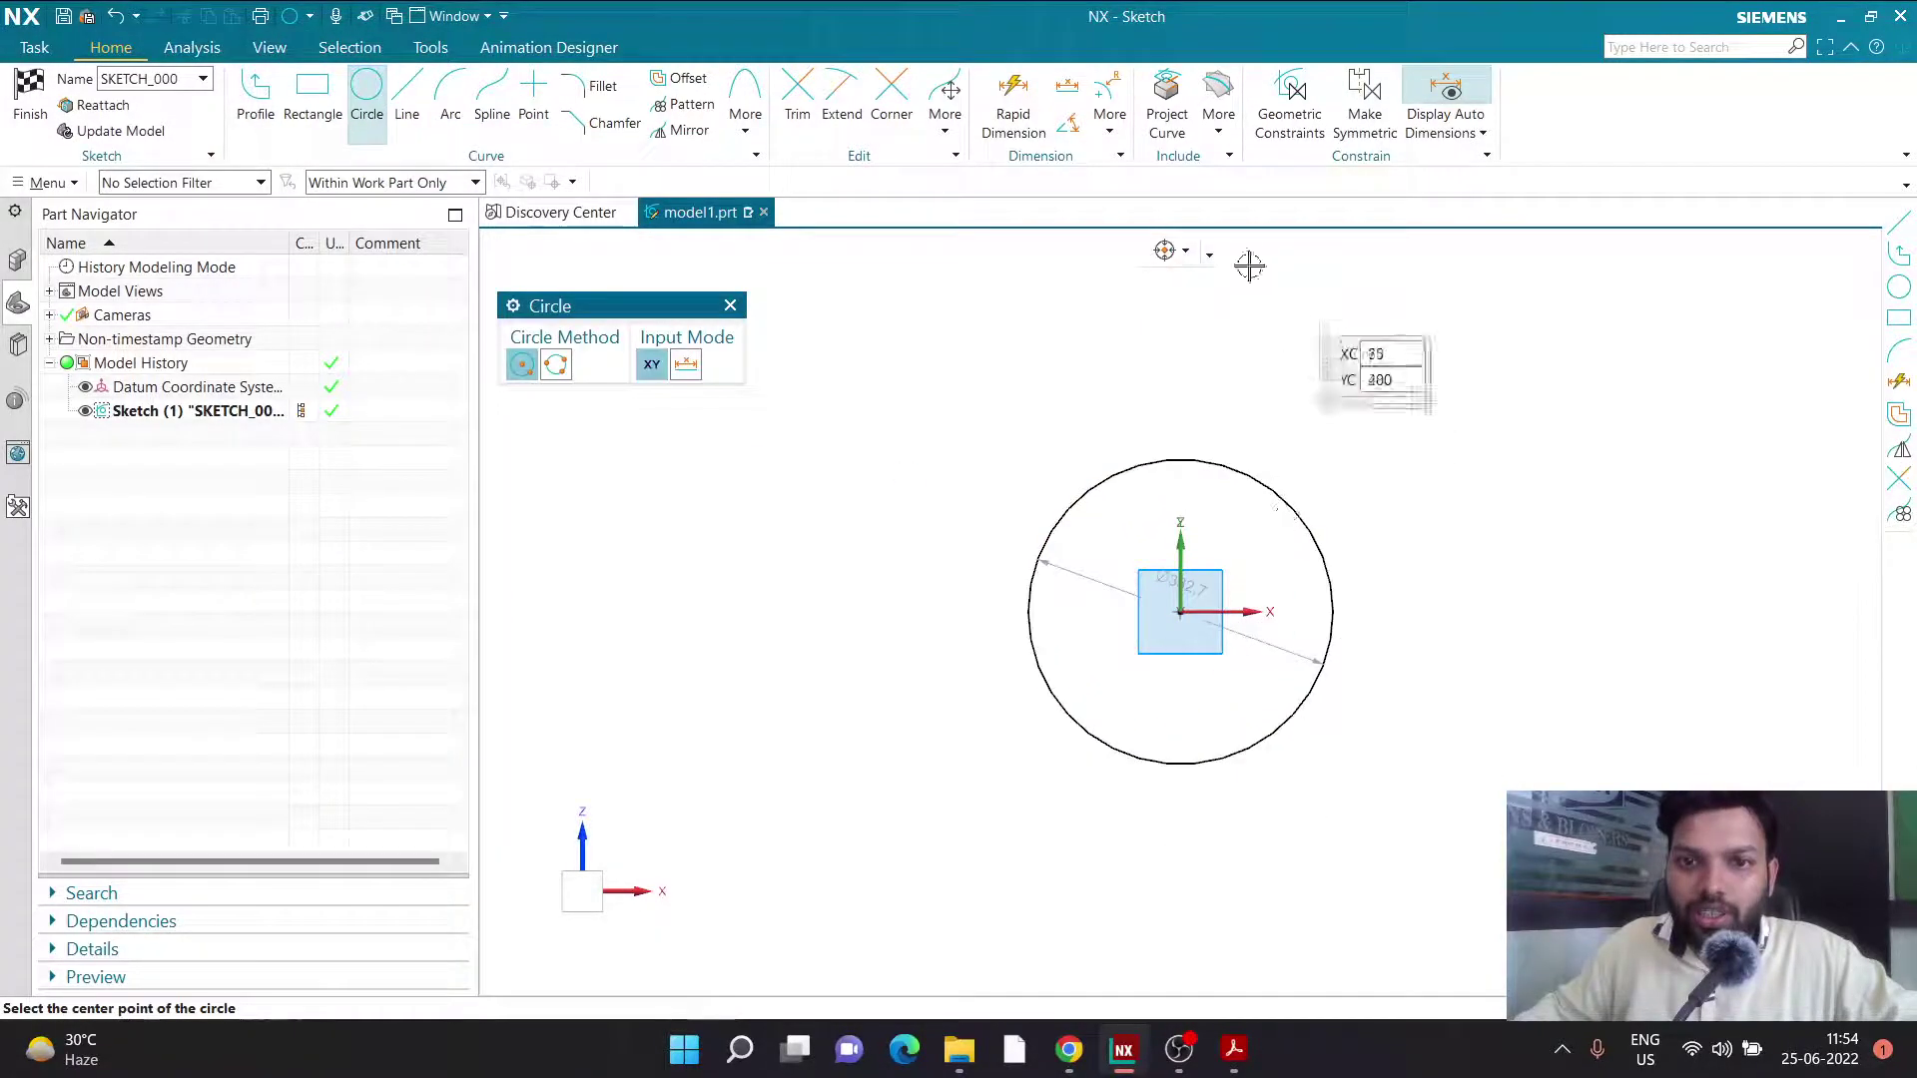
pyautogui.click(1014, 100)
pyautogui.click(1300, 521)
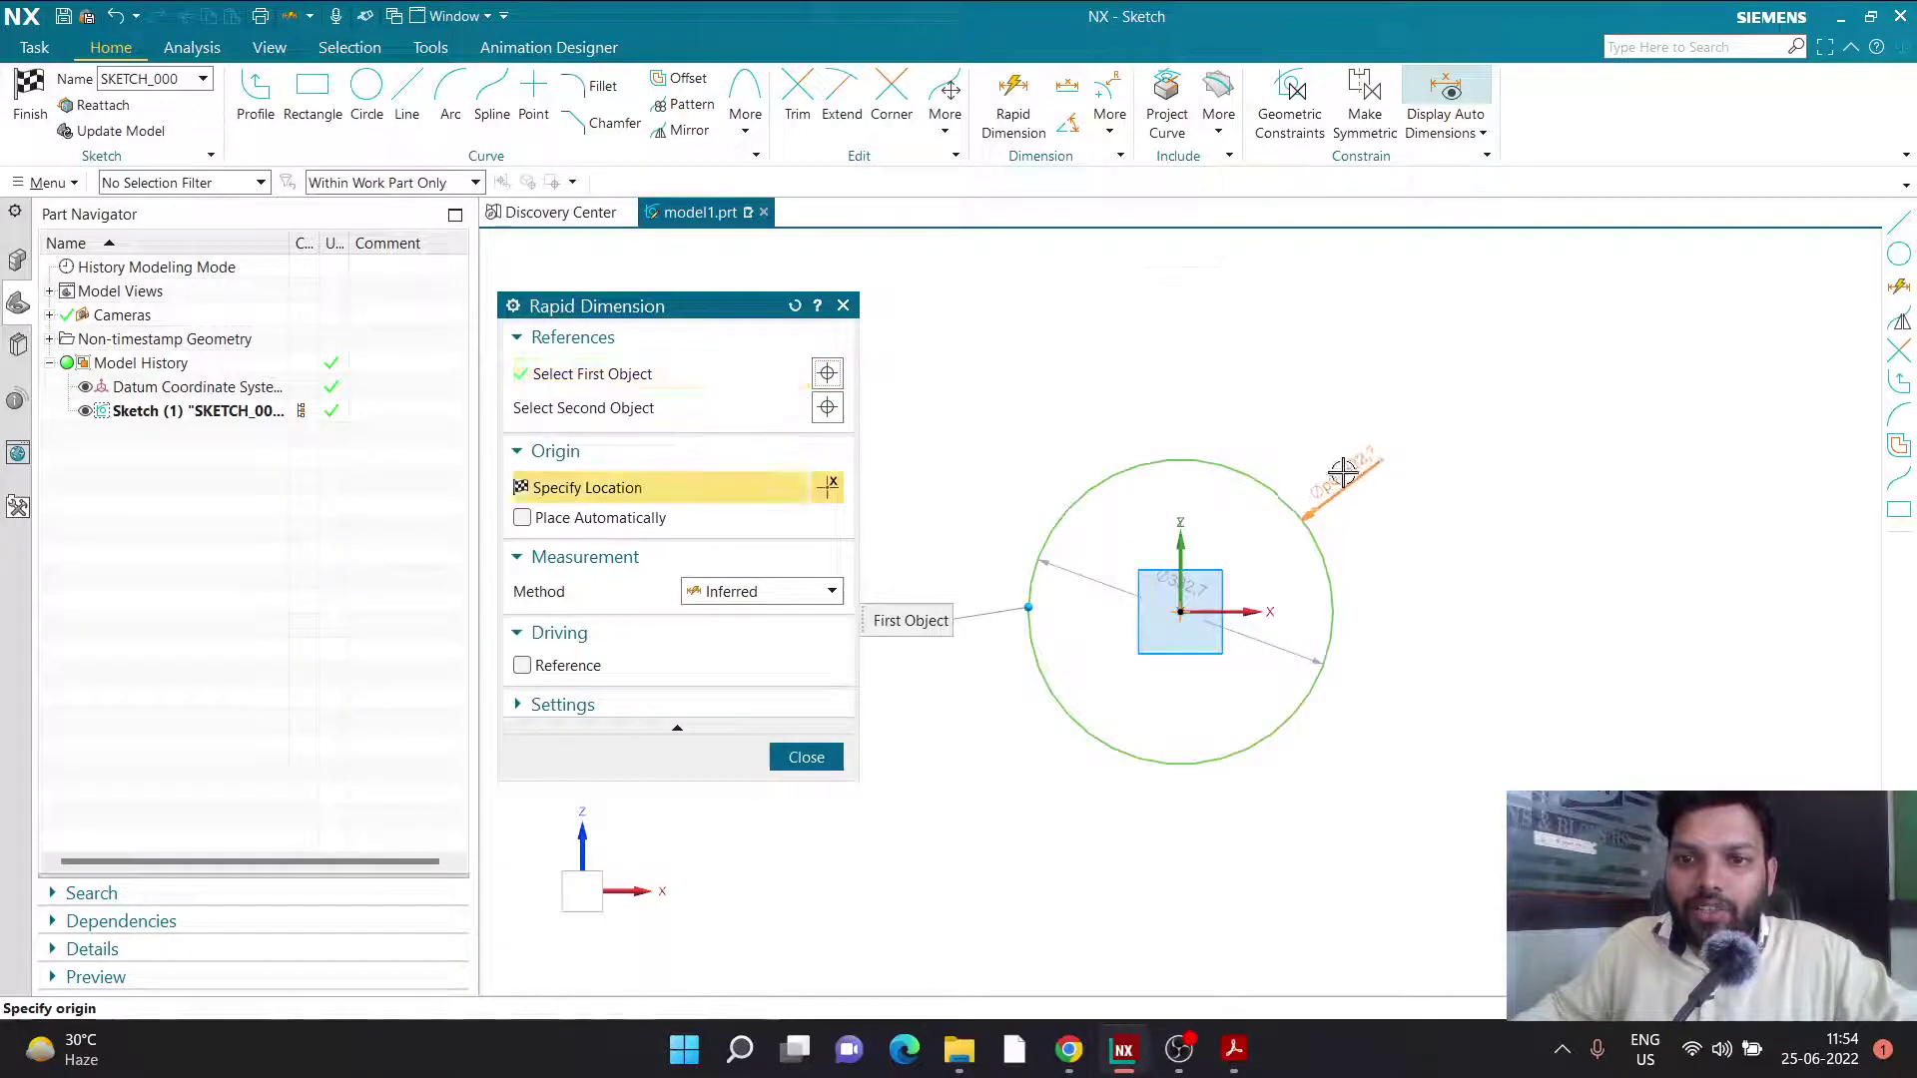
pyautogui.click(1456, 607)
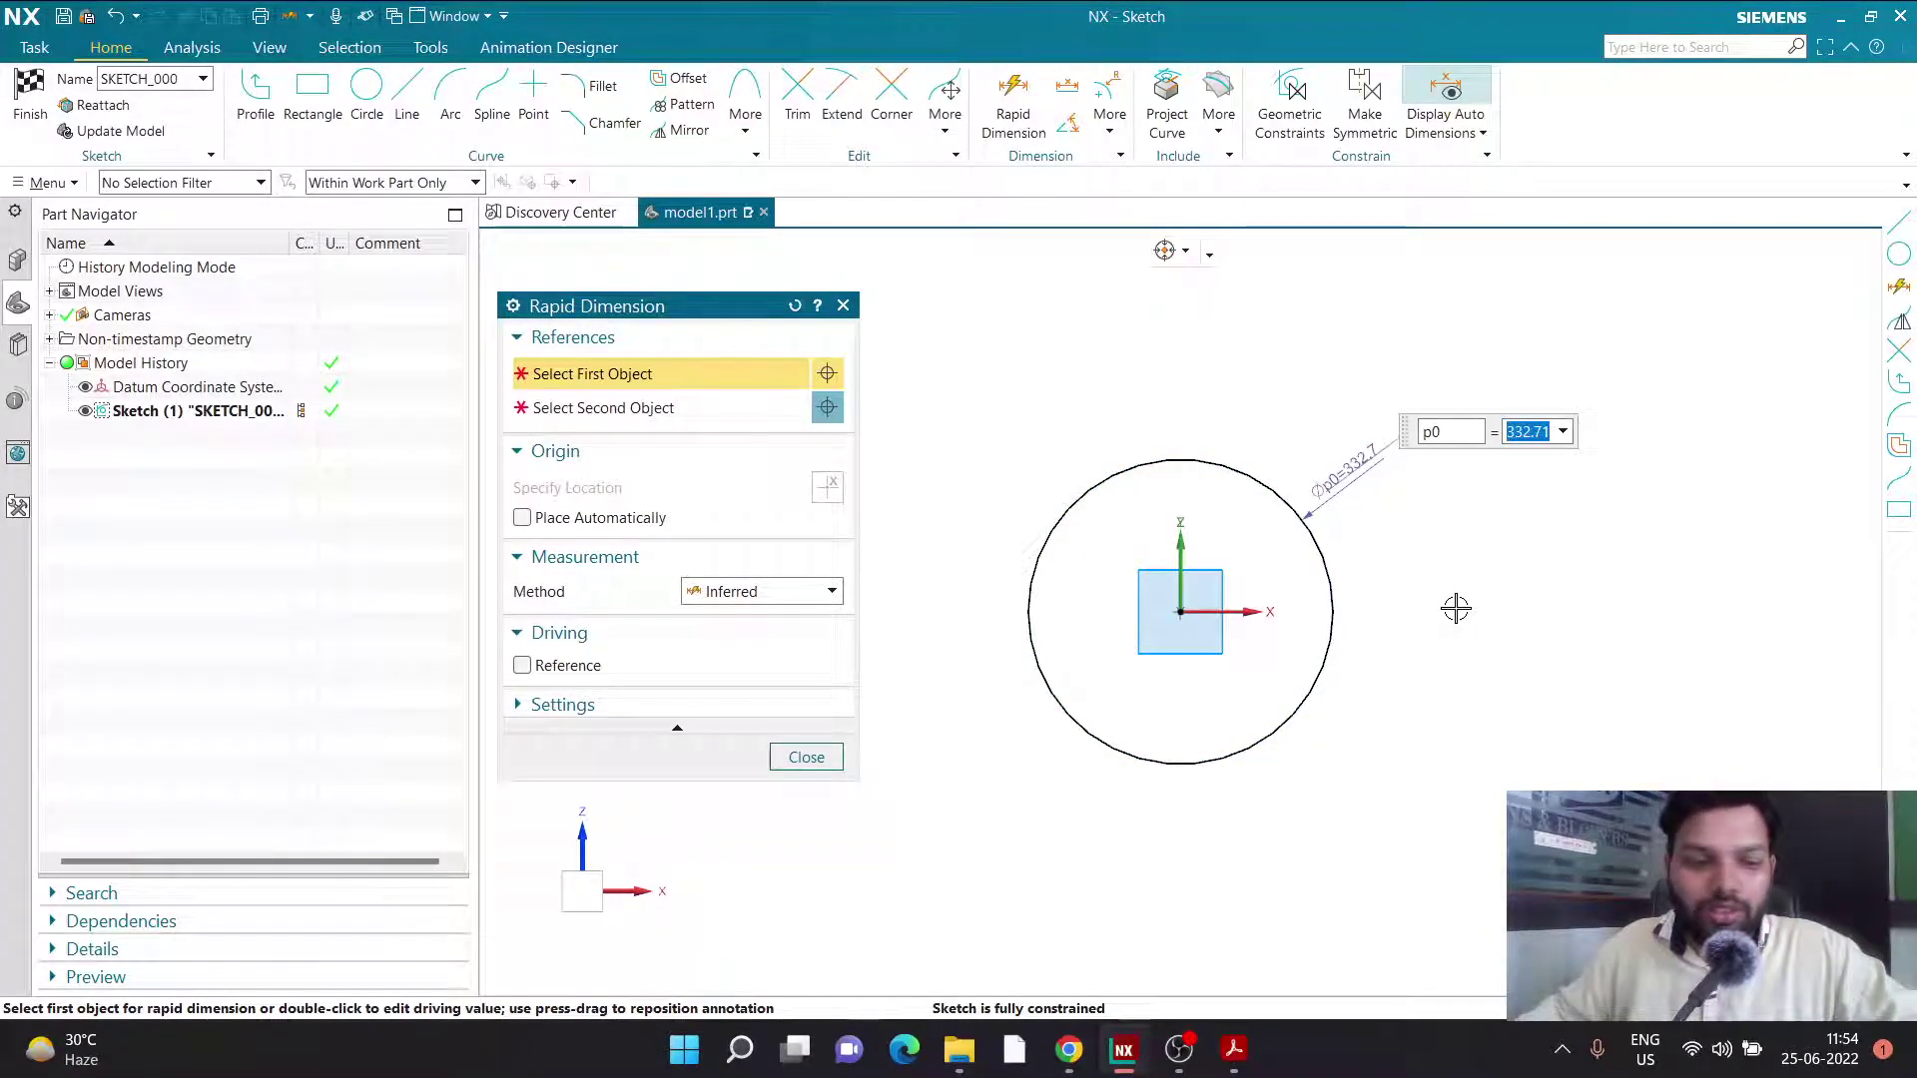
pyautogui.press('Escape')
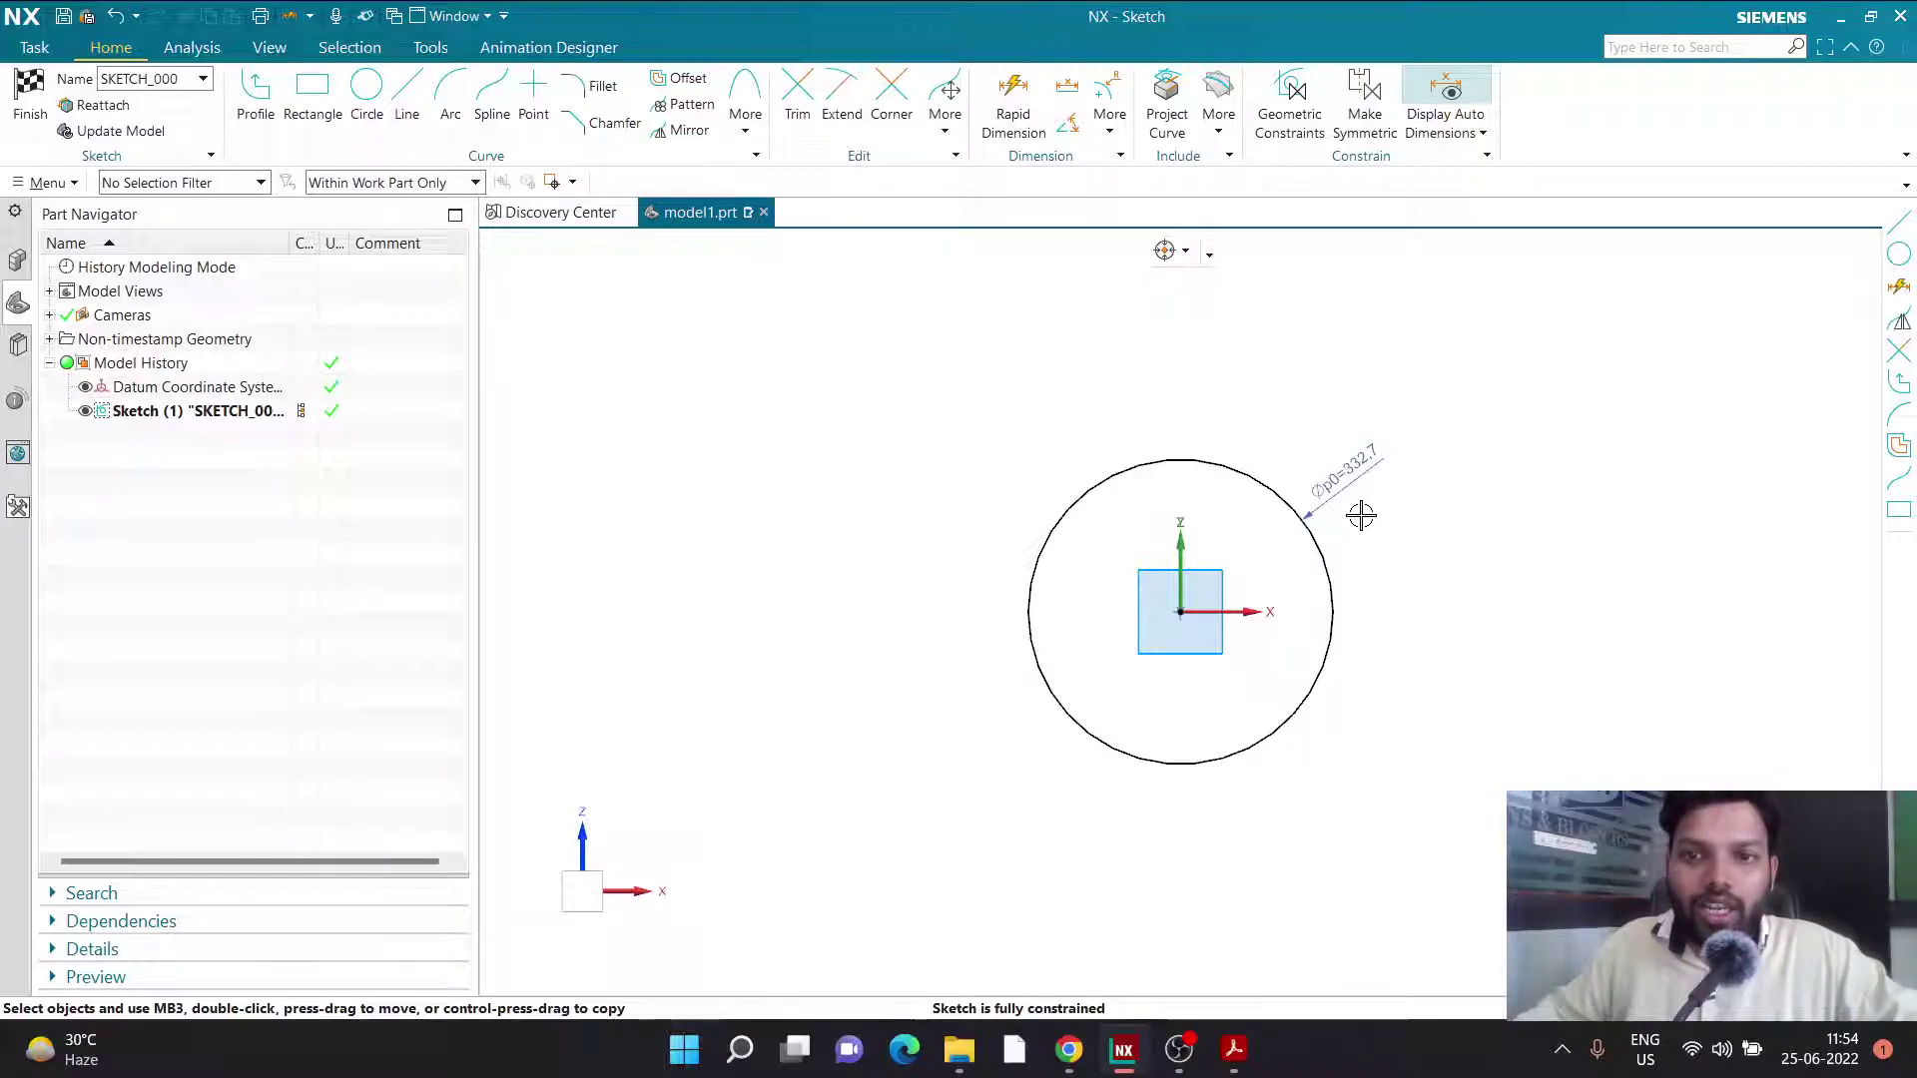
pyautogui.hotkey('ctrl', 'z')
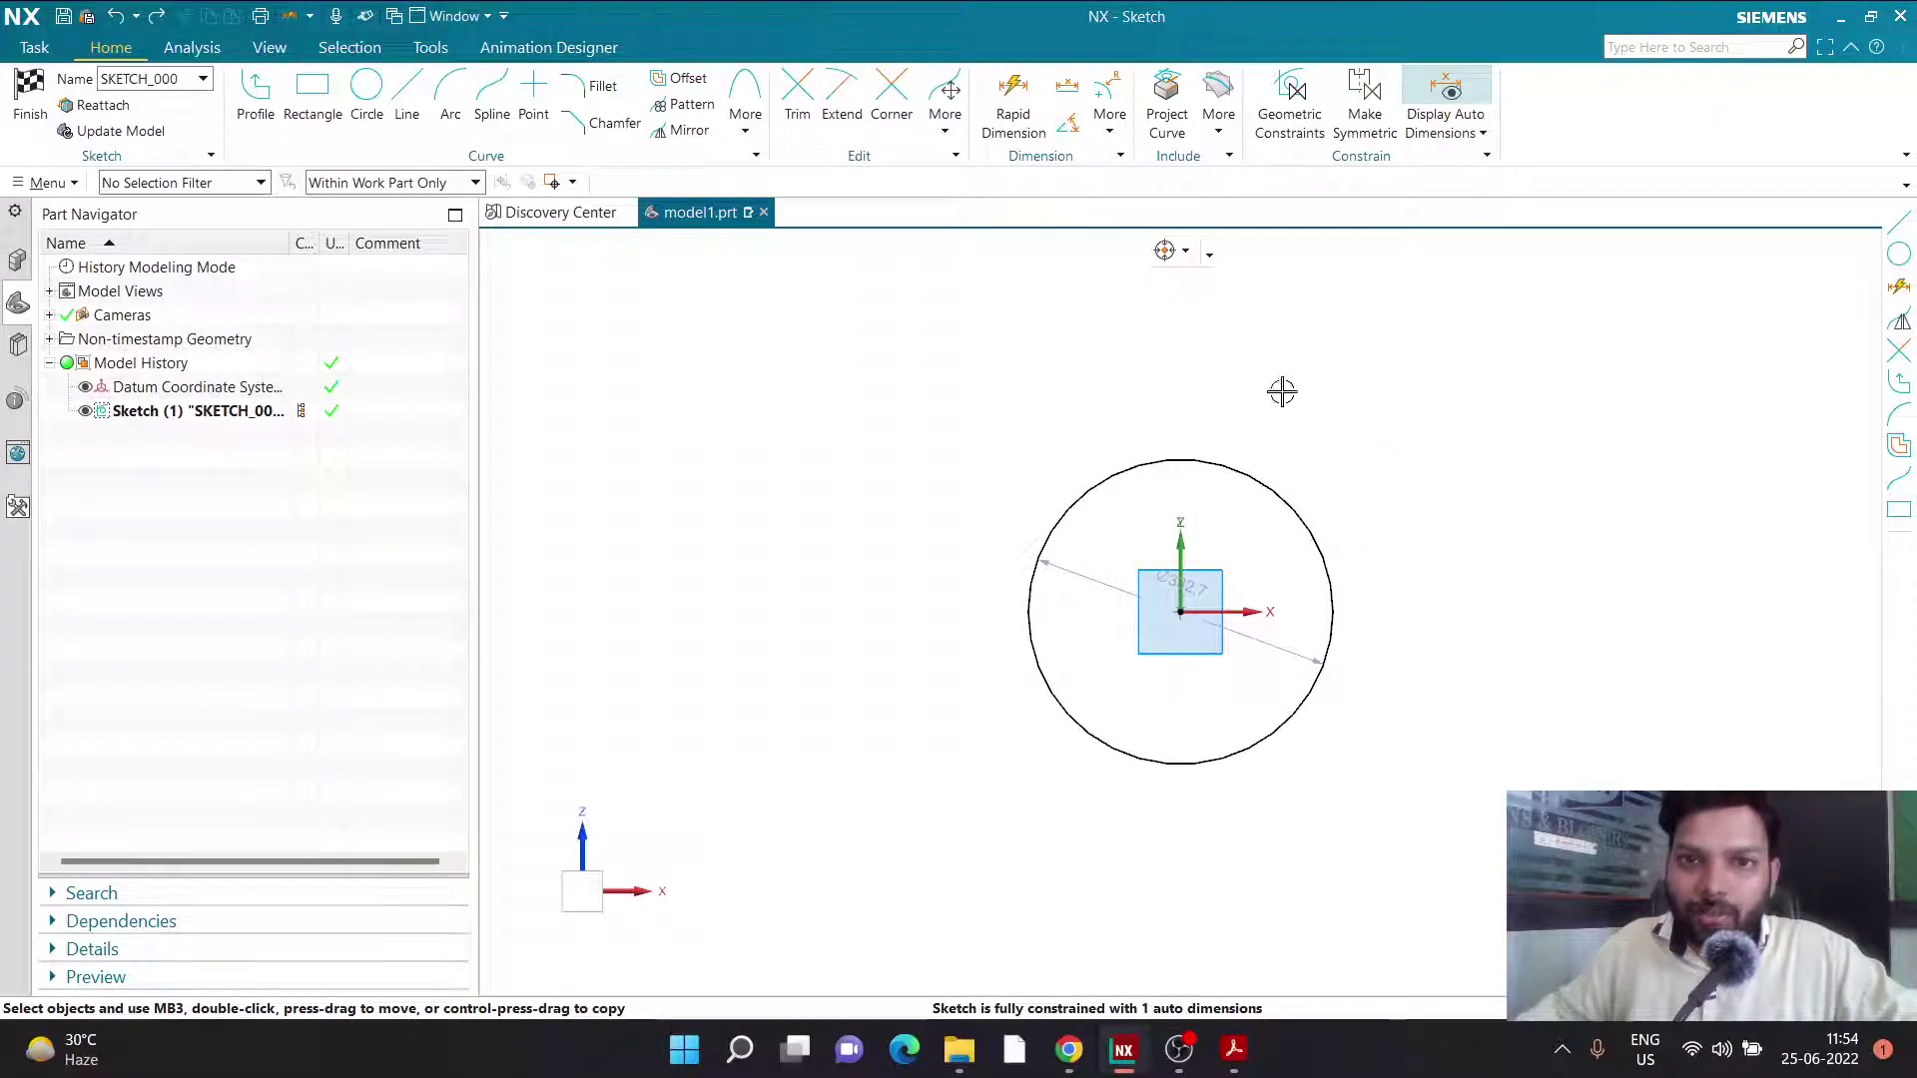
# Add a radial dimension to the circle and set its radius to 48 mm as in the cap drawing.
pyautogui.click(1013, 105)
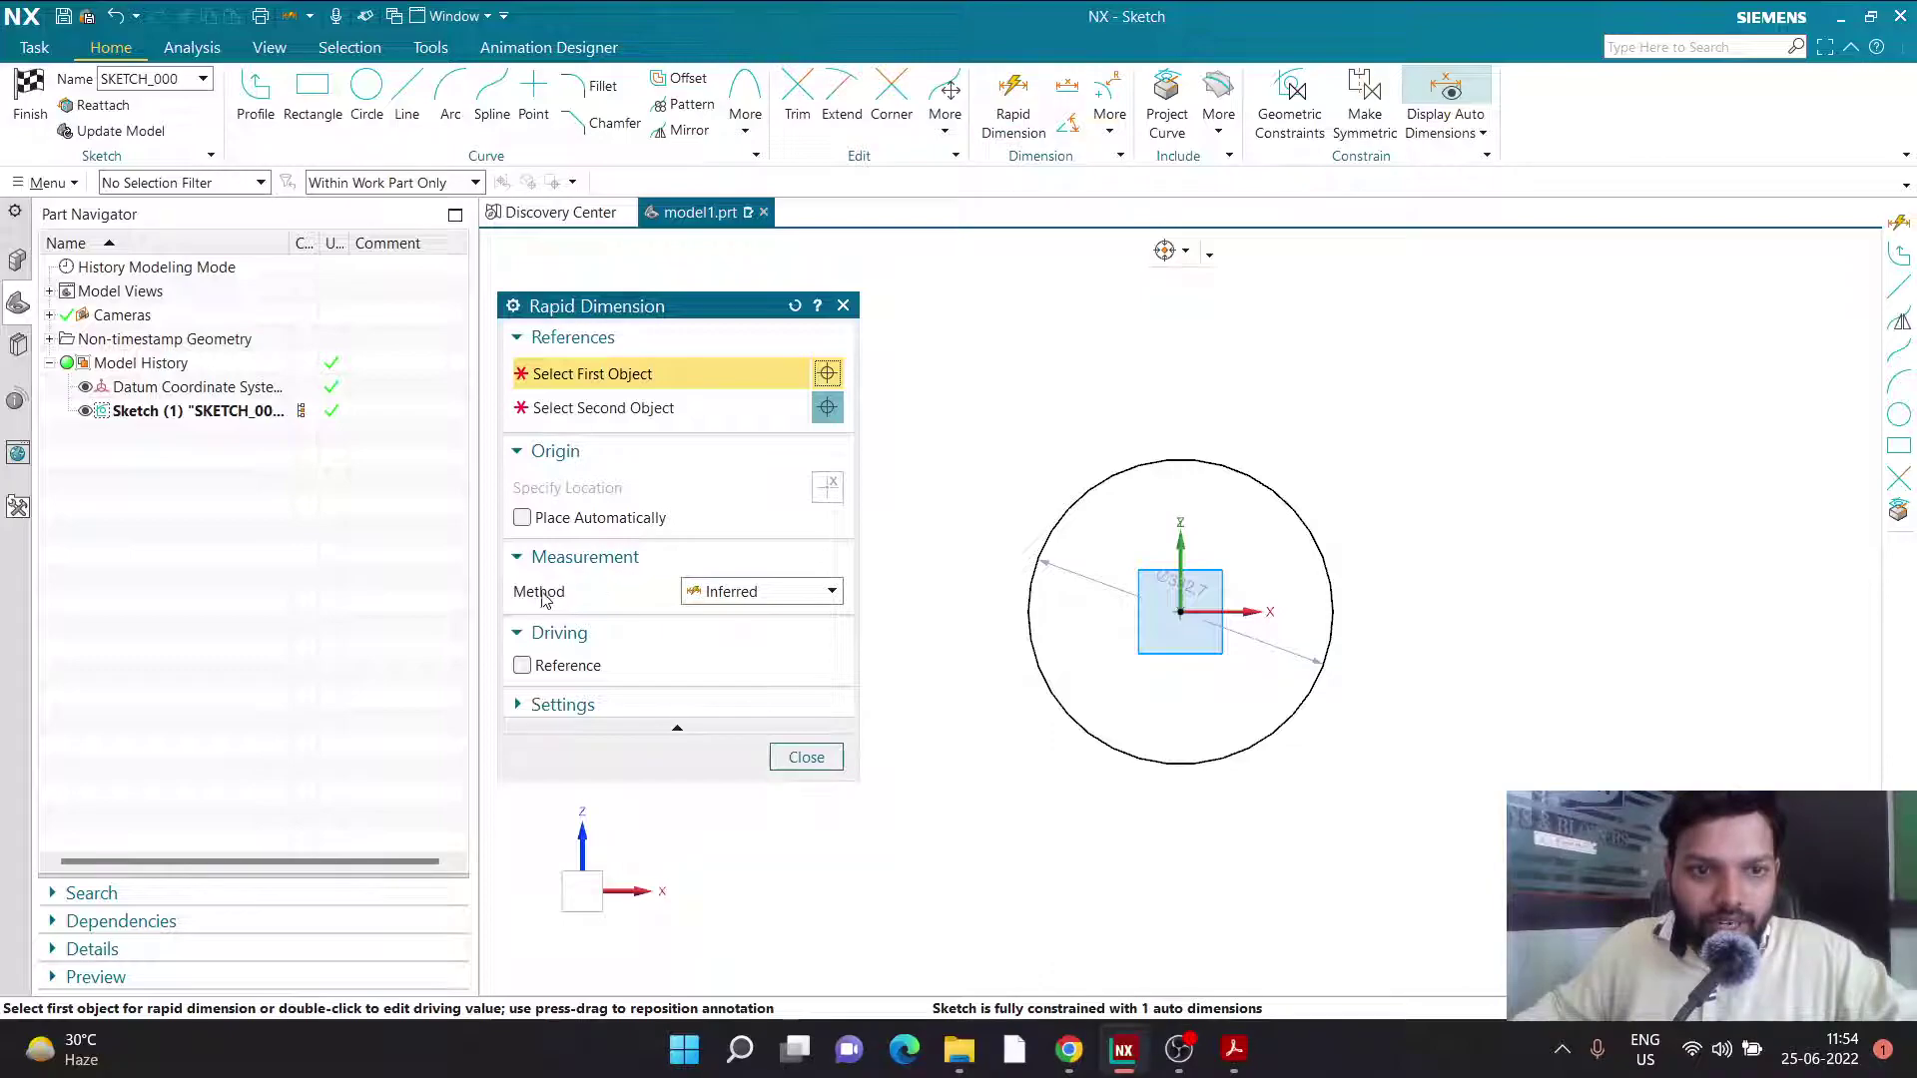
pyautogui.click(758, 591)
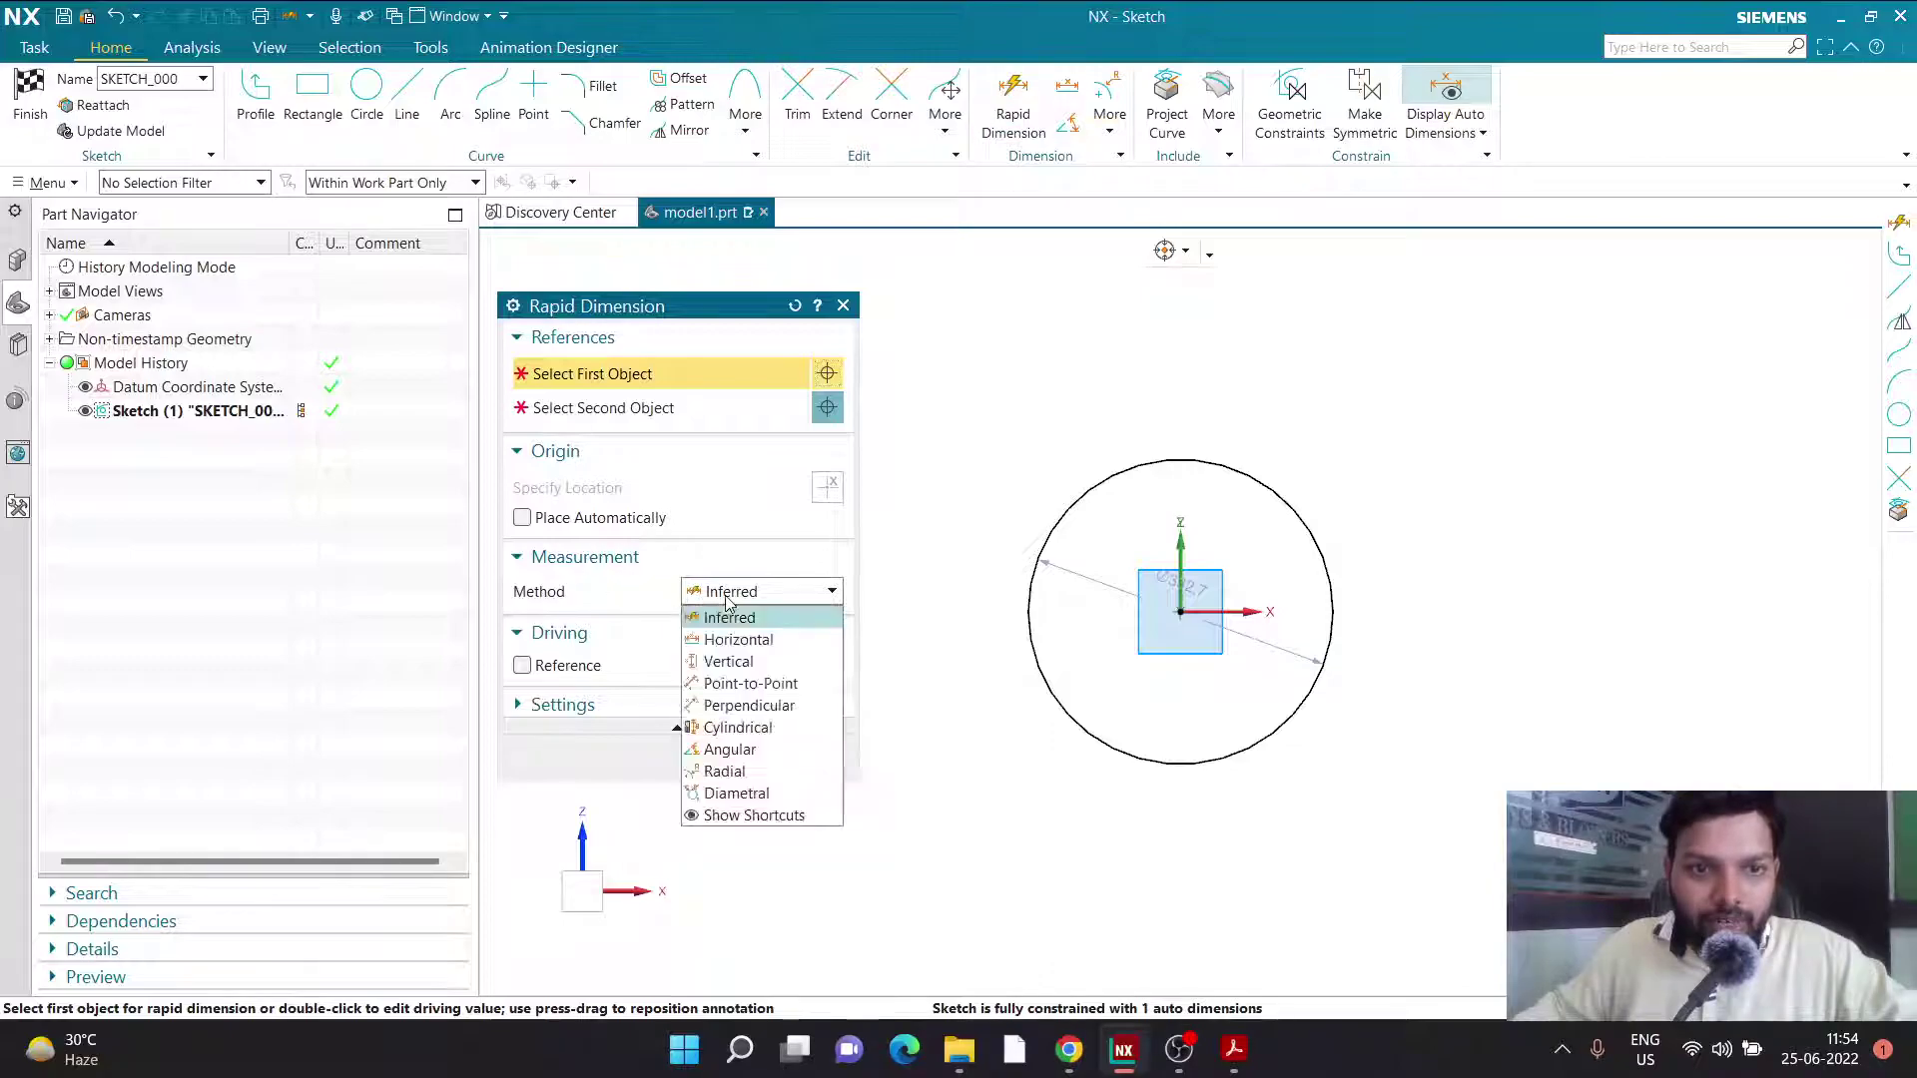
pyautogui.click(726, 770)
pyautogui.click(1287, 504)
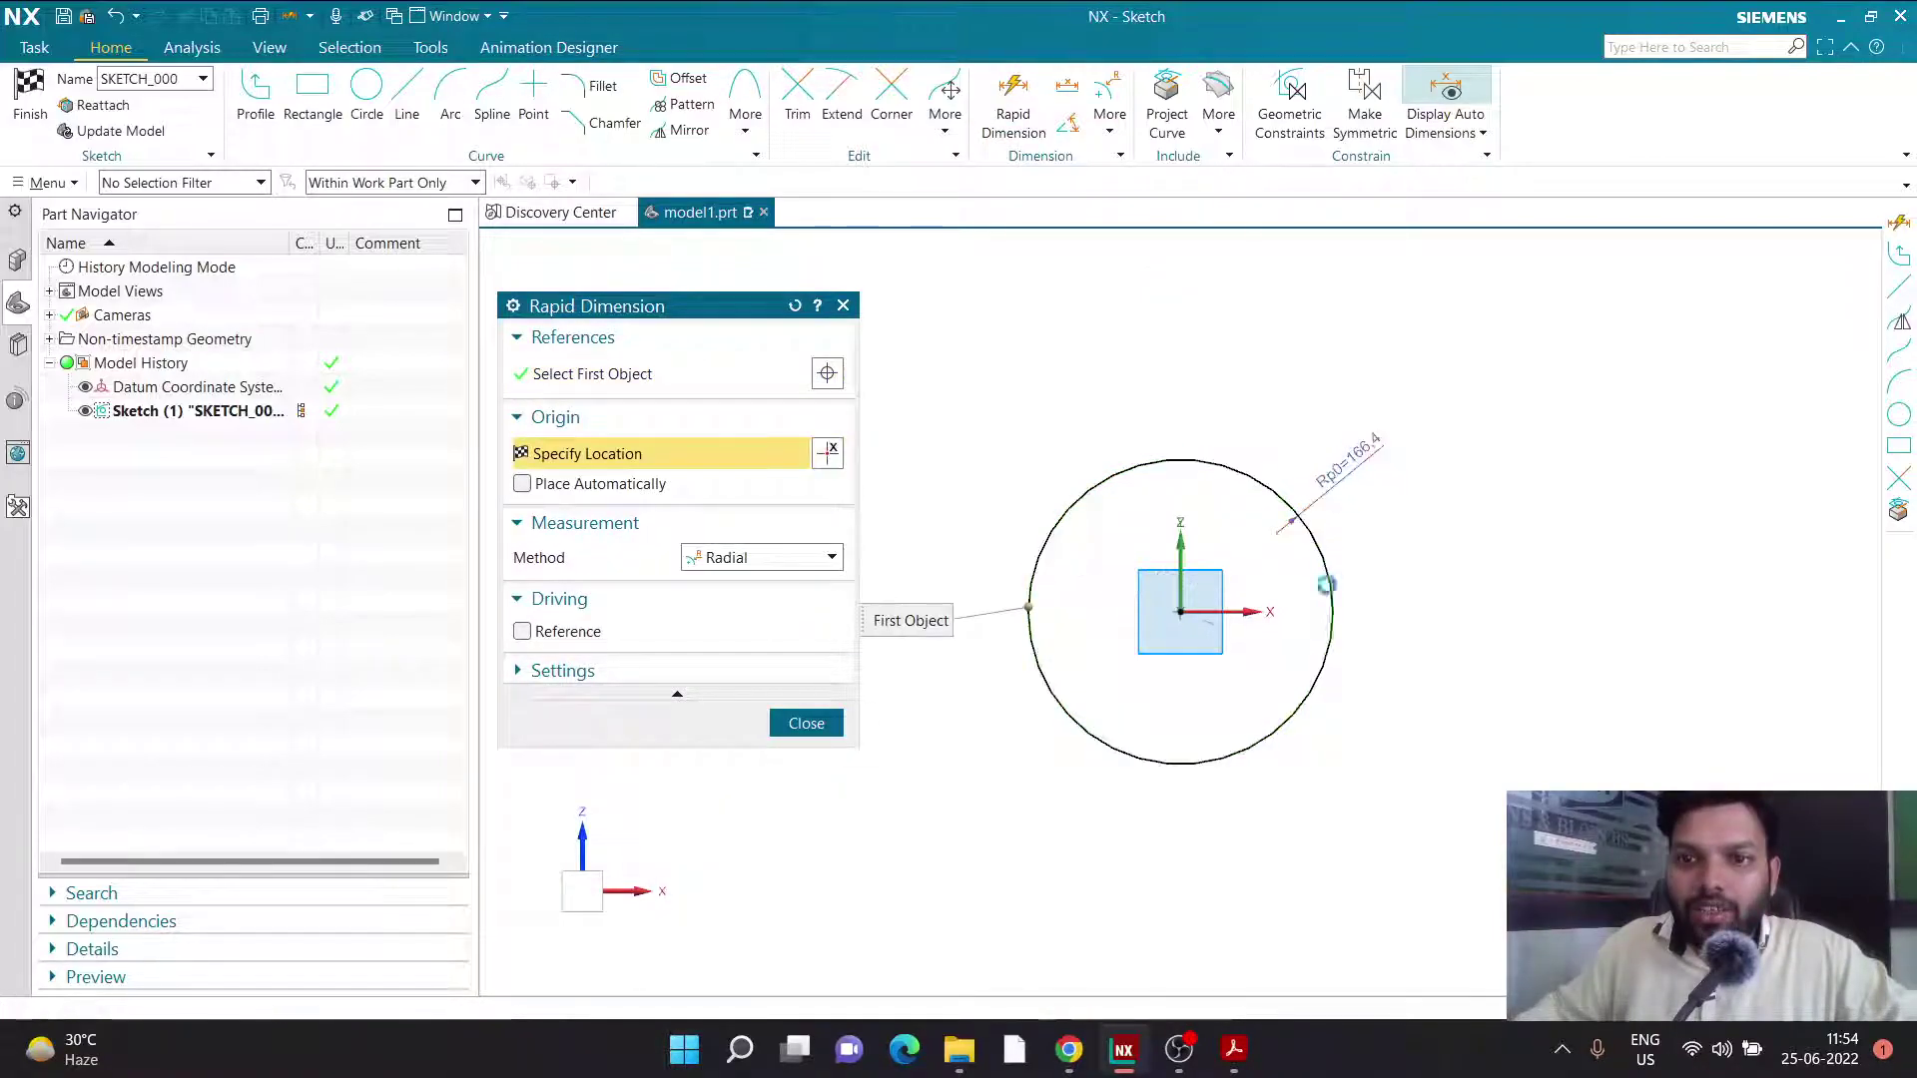
pyautogui.click(1325, 584)
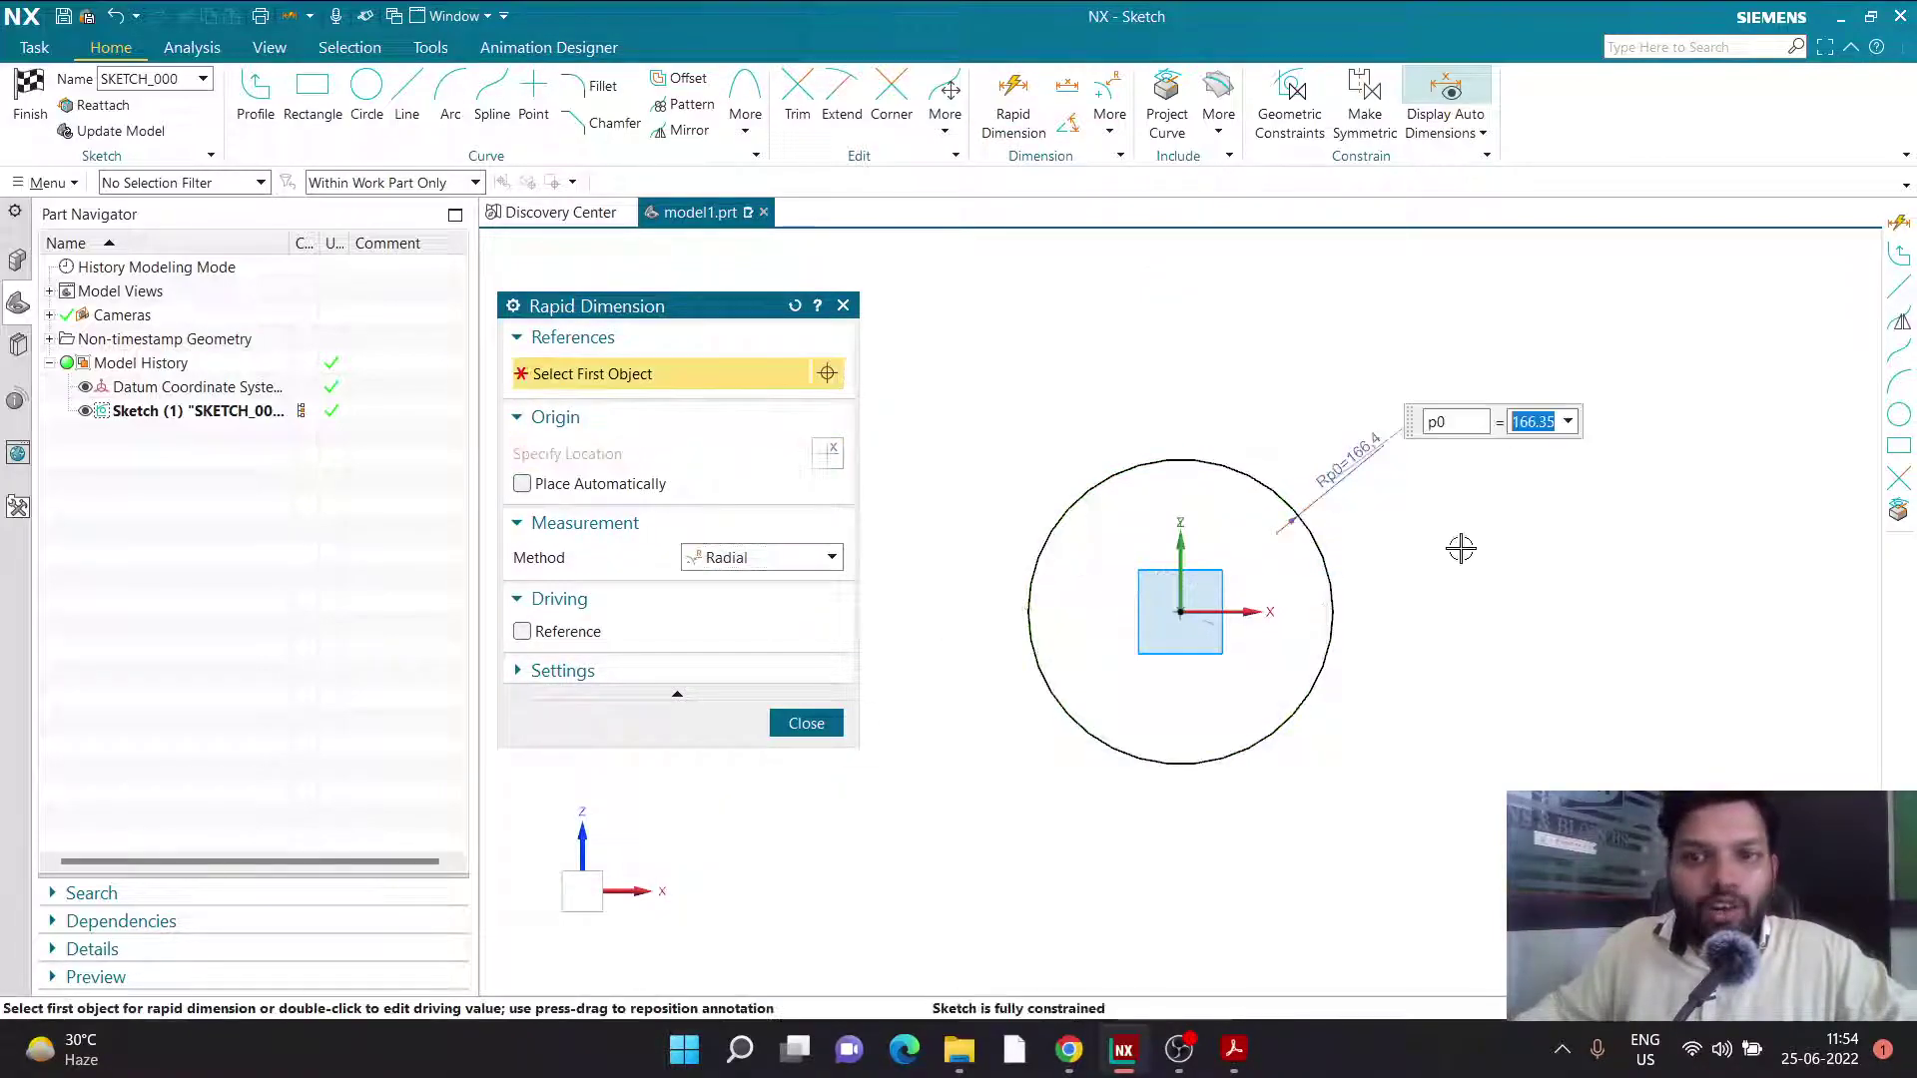
pyautogui.click(1234, 1049)
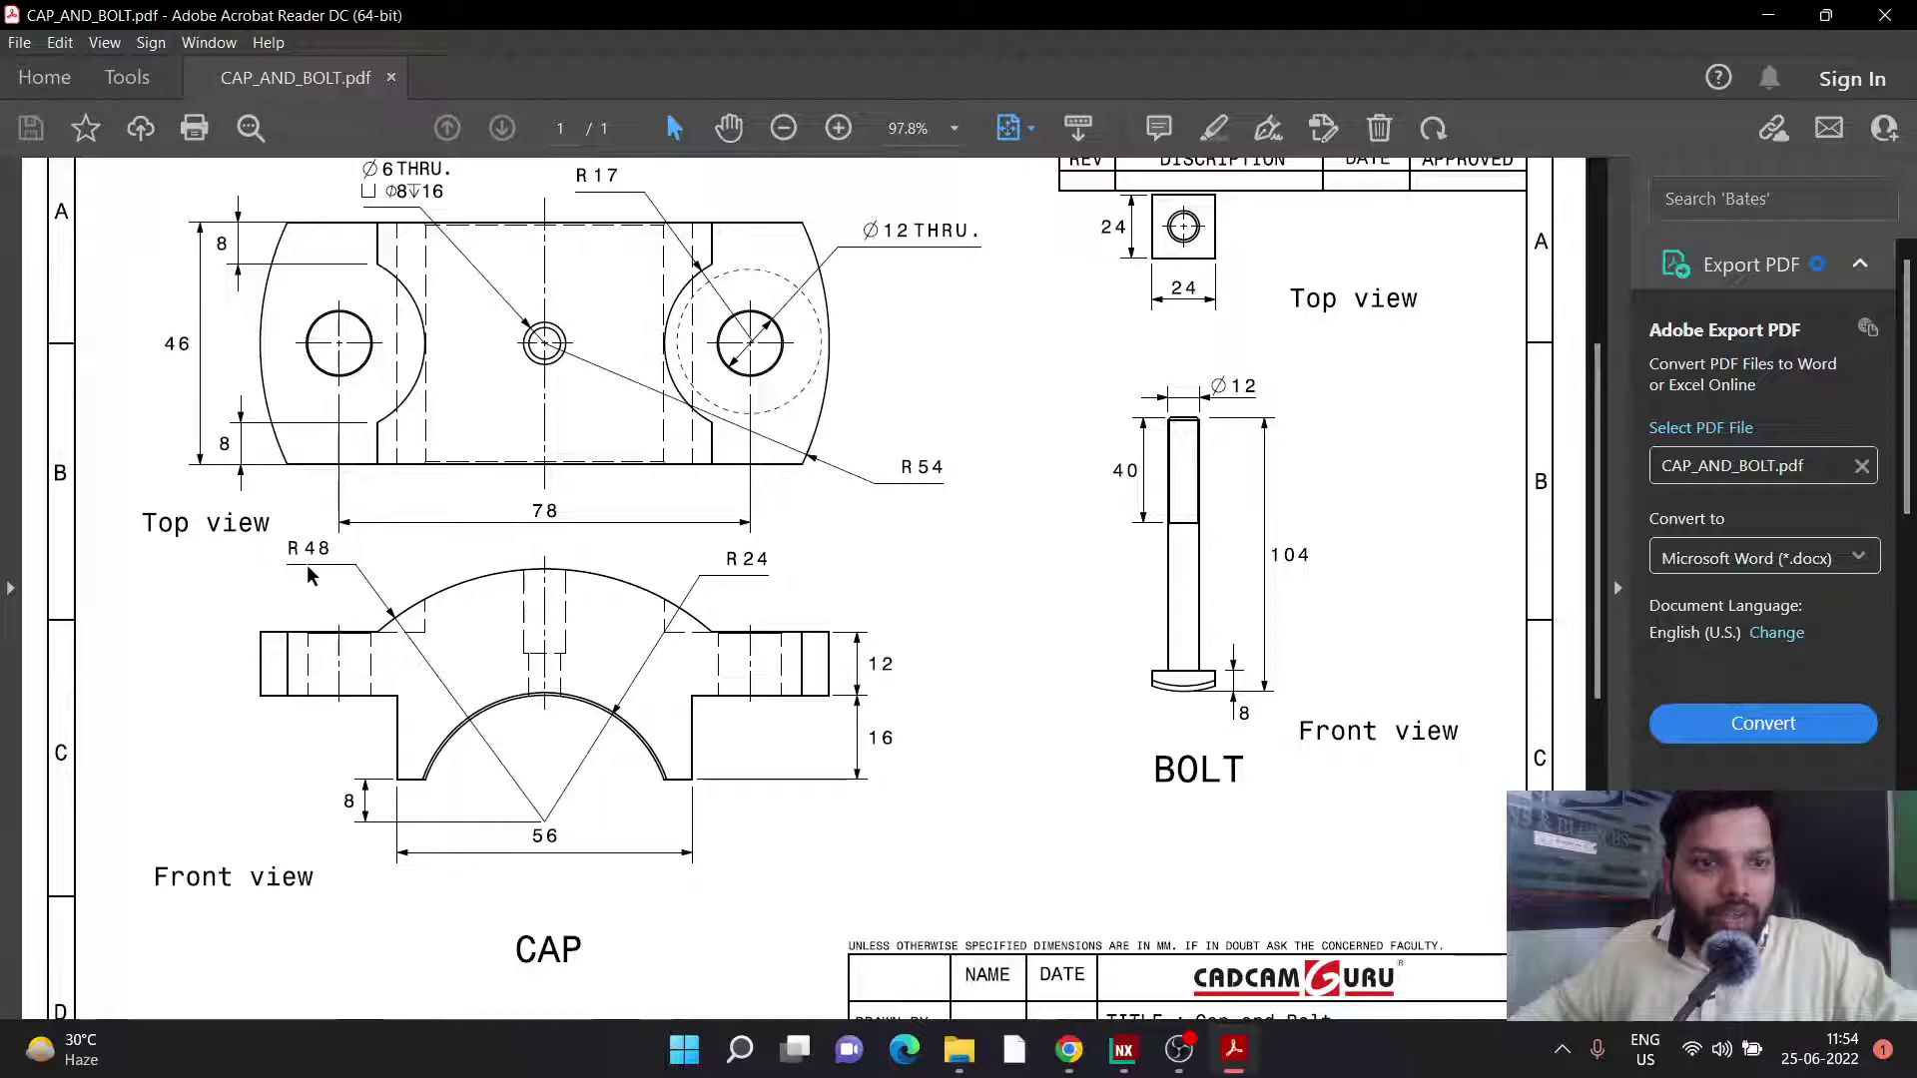
pyautogui.click(1235, 1049)
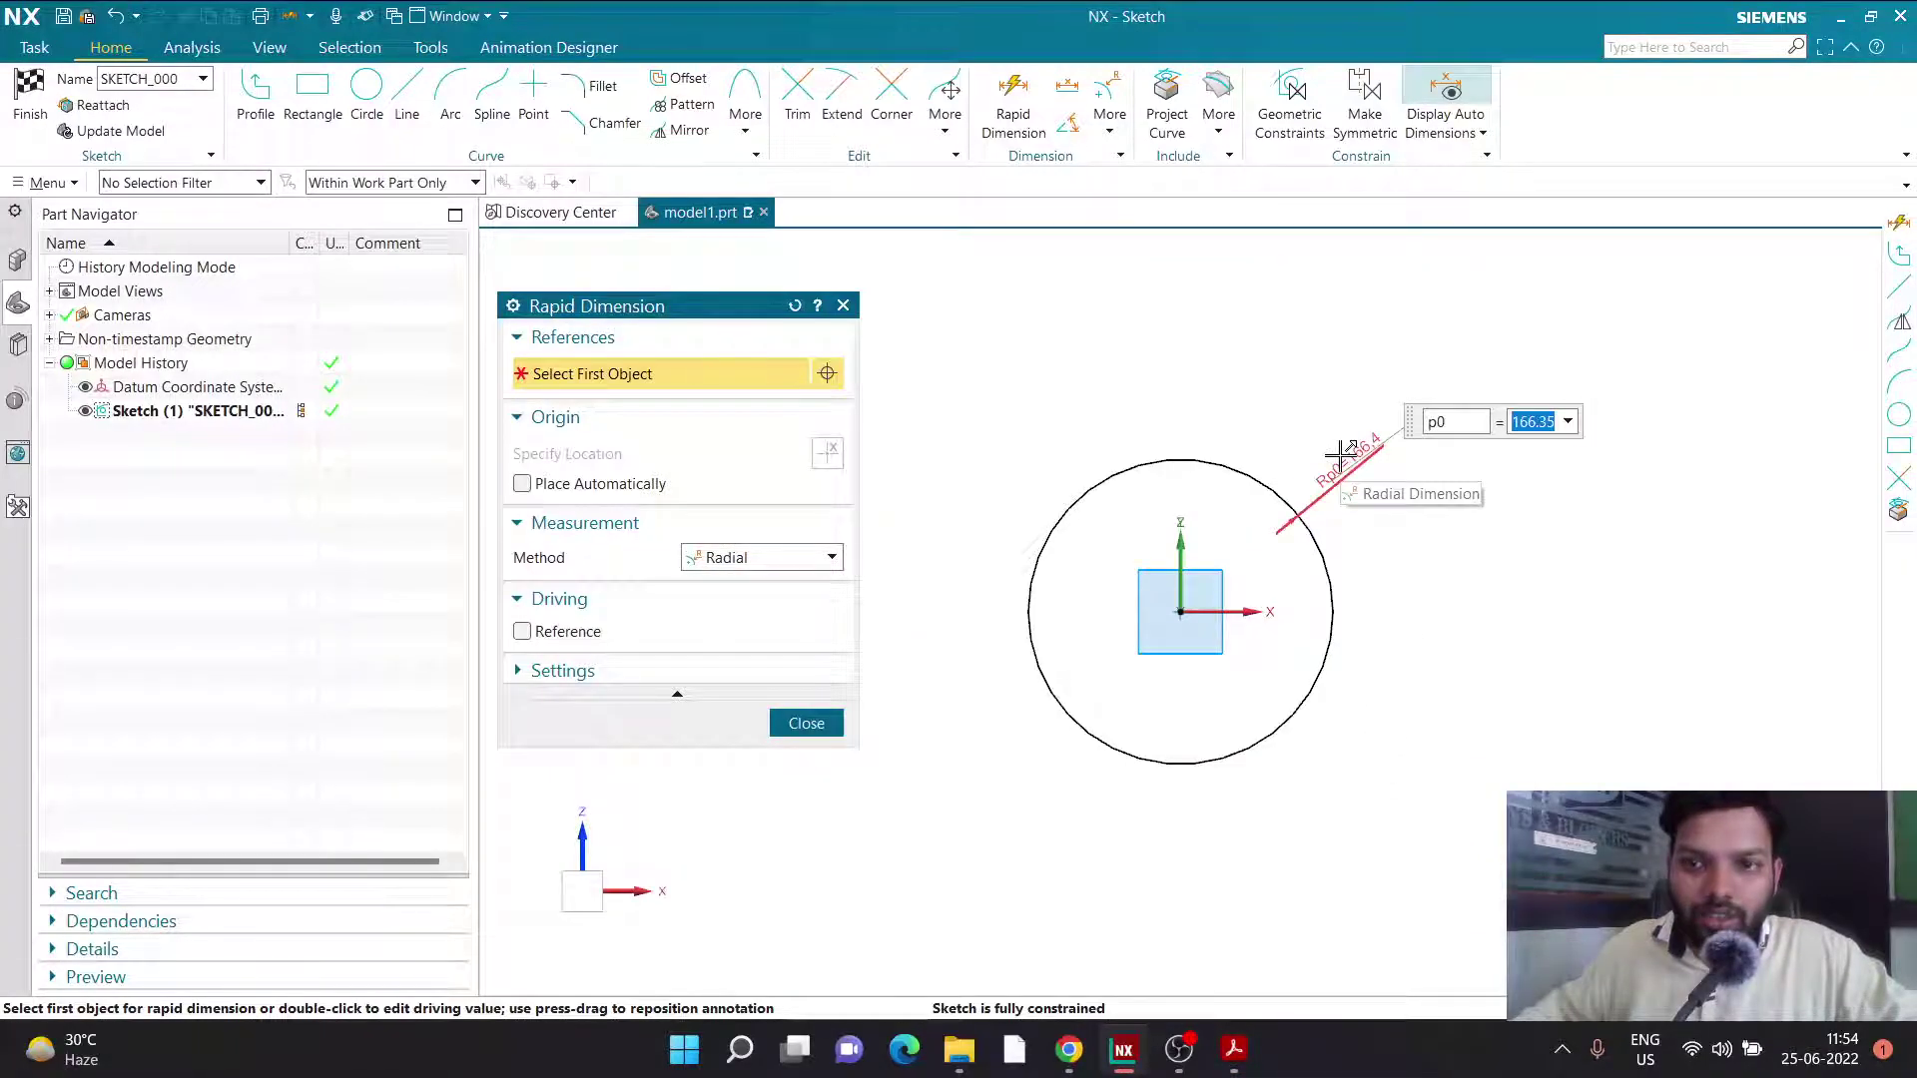
pyautogui.write('48')
pyautogui.press('Return')
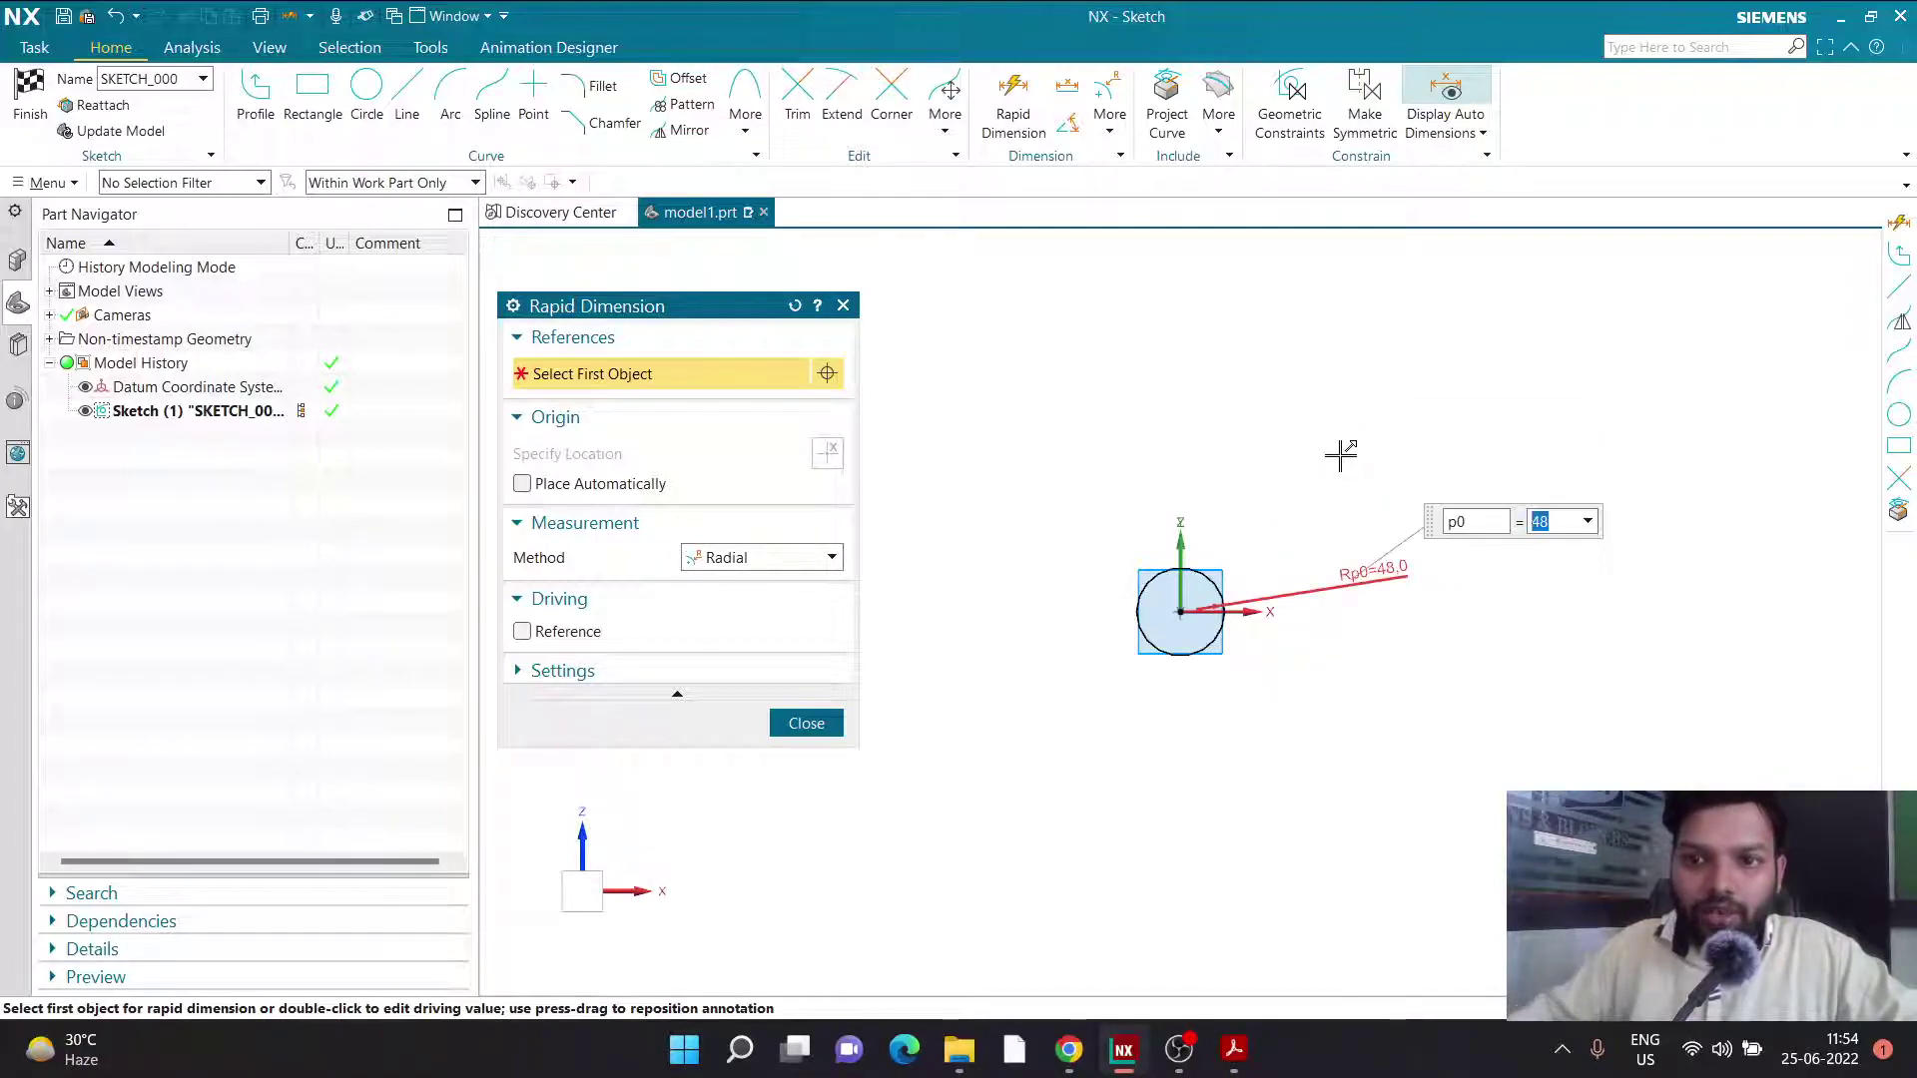
pyautogui.click(807, 723)
# Following the PDF's front view, draw connected lines in NX from inside the circle: about 49 mm right, 24 mm down, 45 mm left, 18 mm down.
pyautogui.scroll(6, 1188, 615)
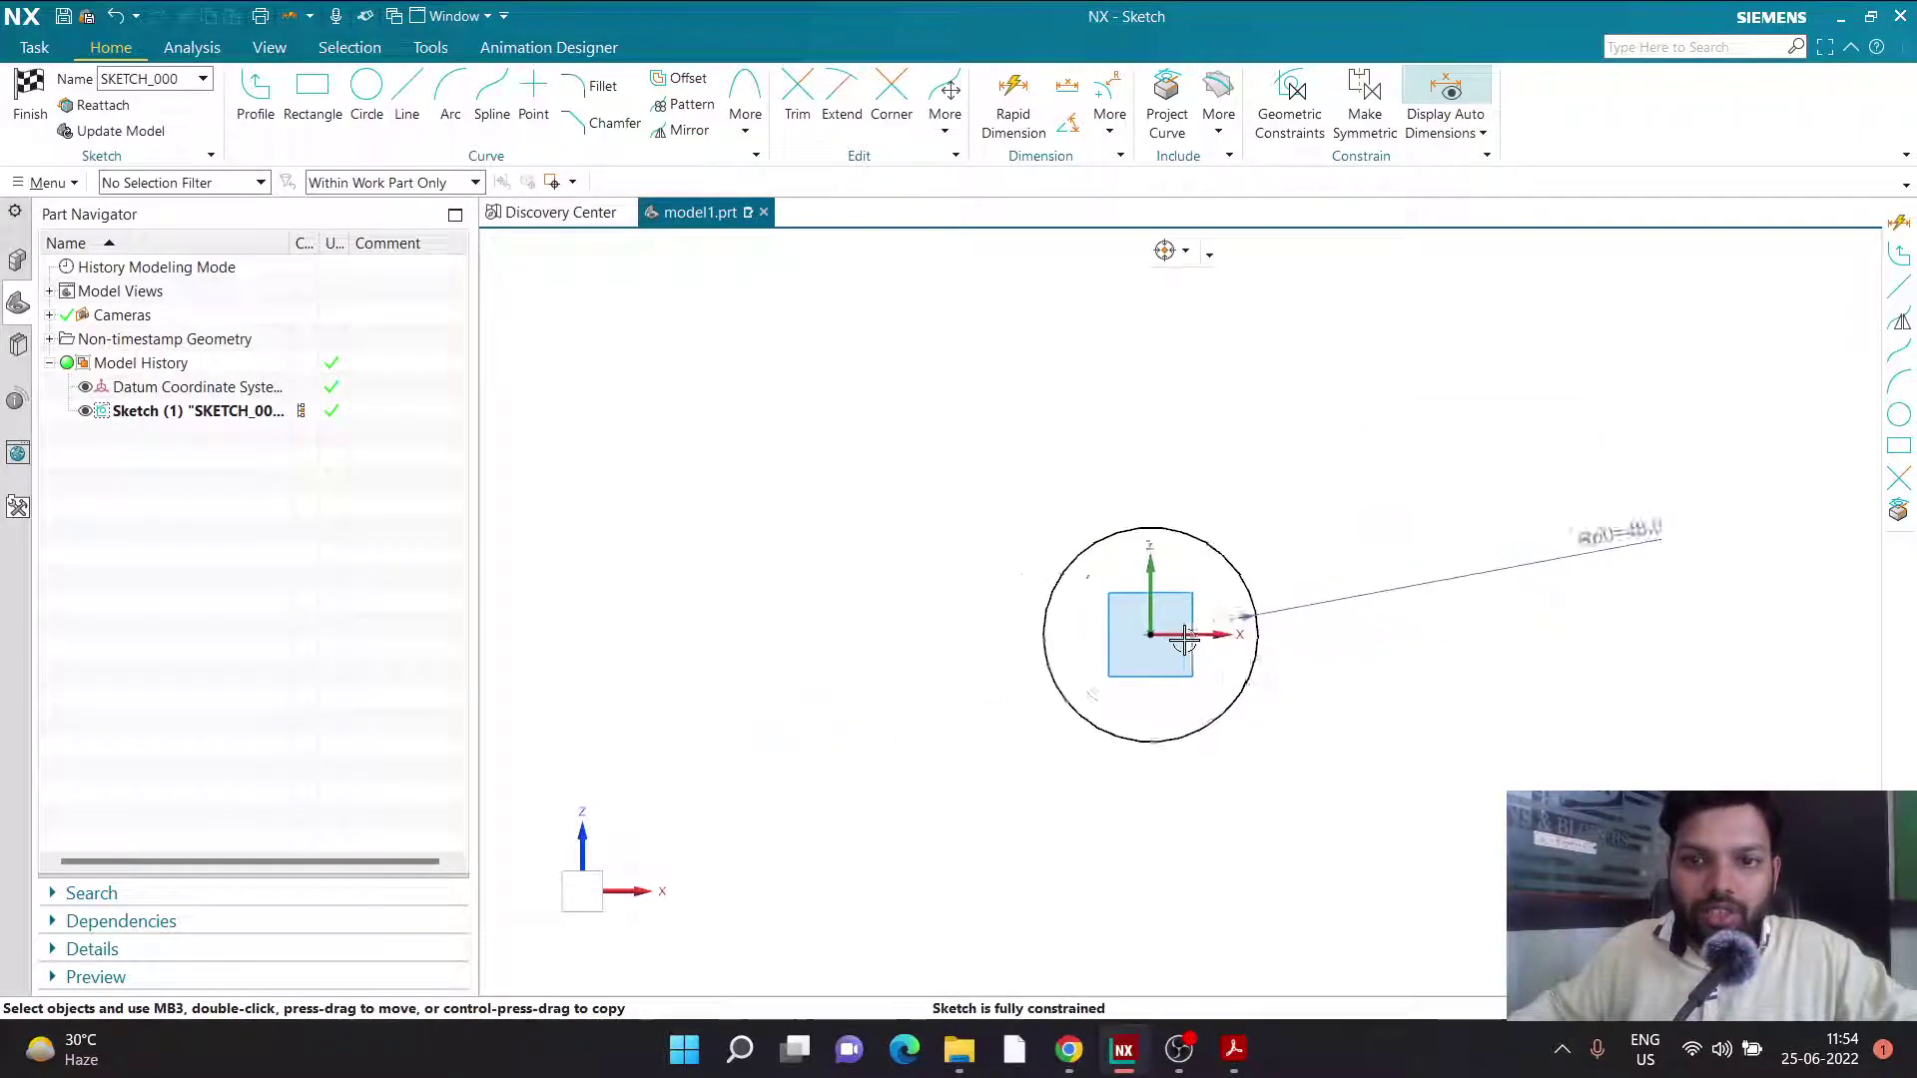
pyautogui.scroll(1, 1110, 521)
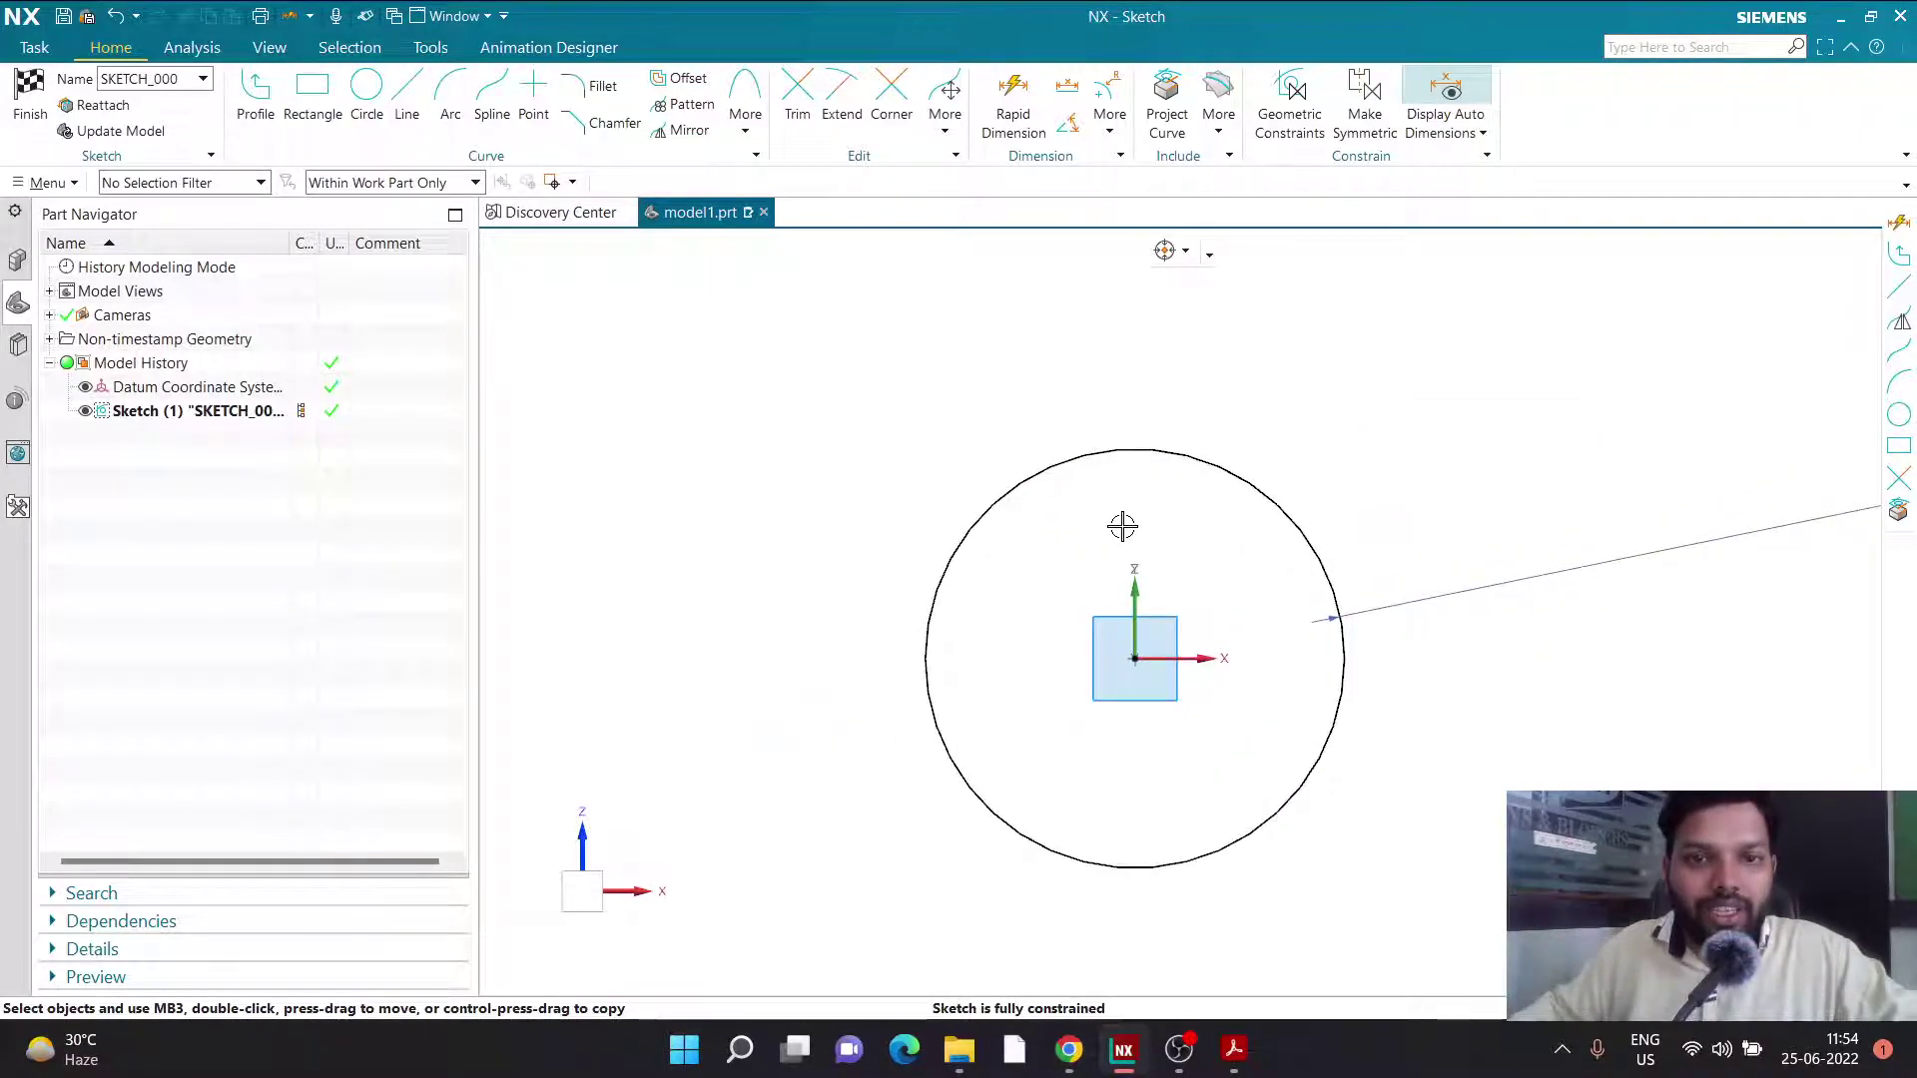
pyautogui.click(1233, 1048)
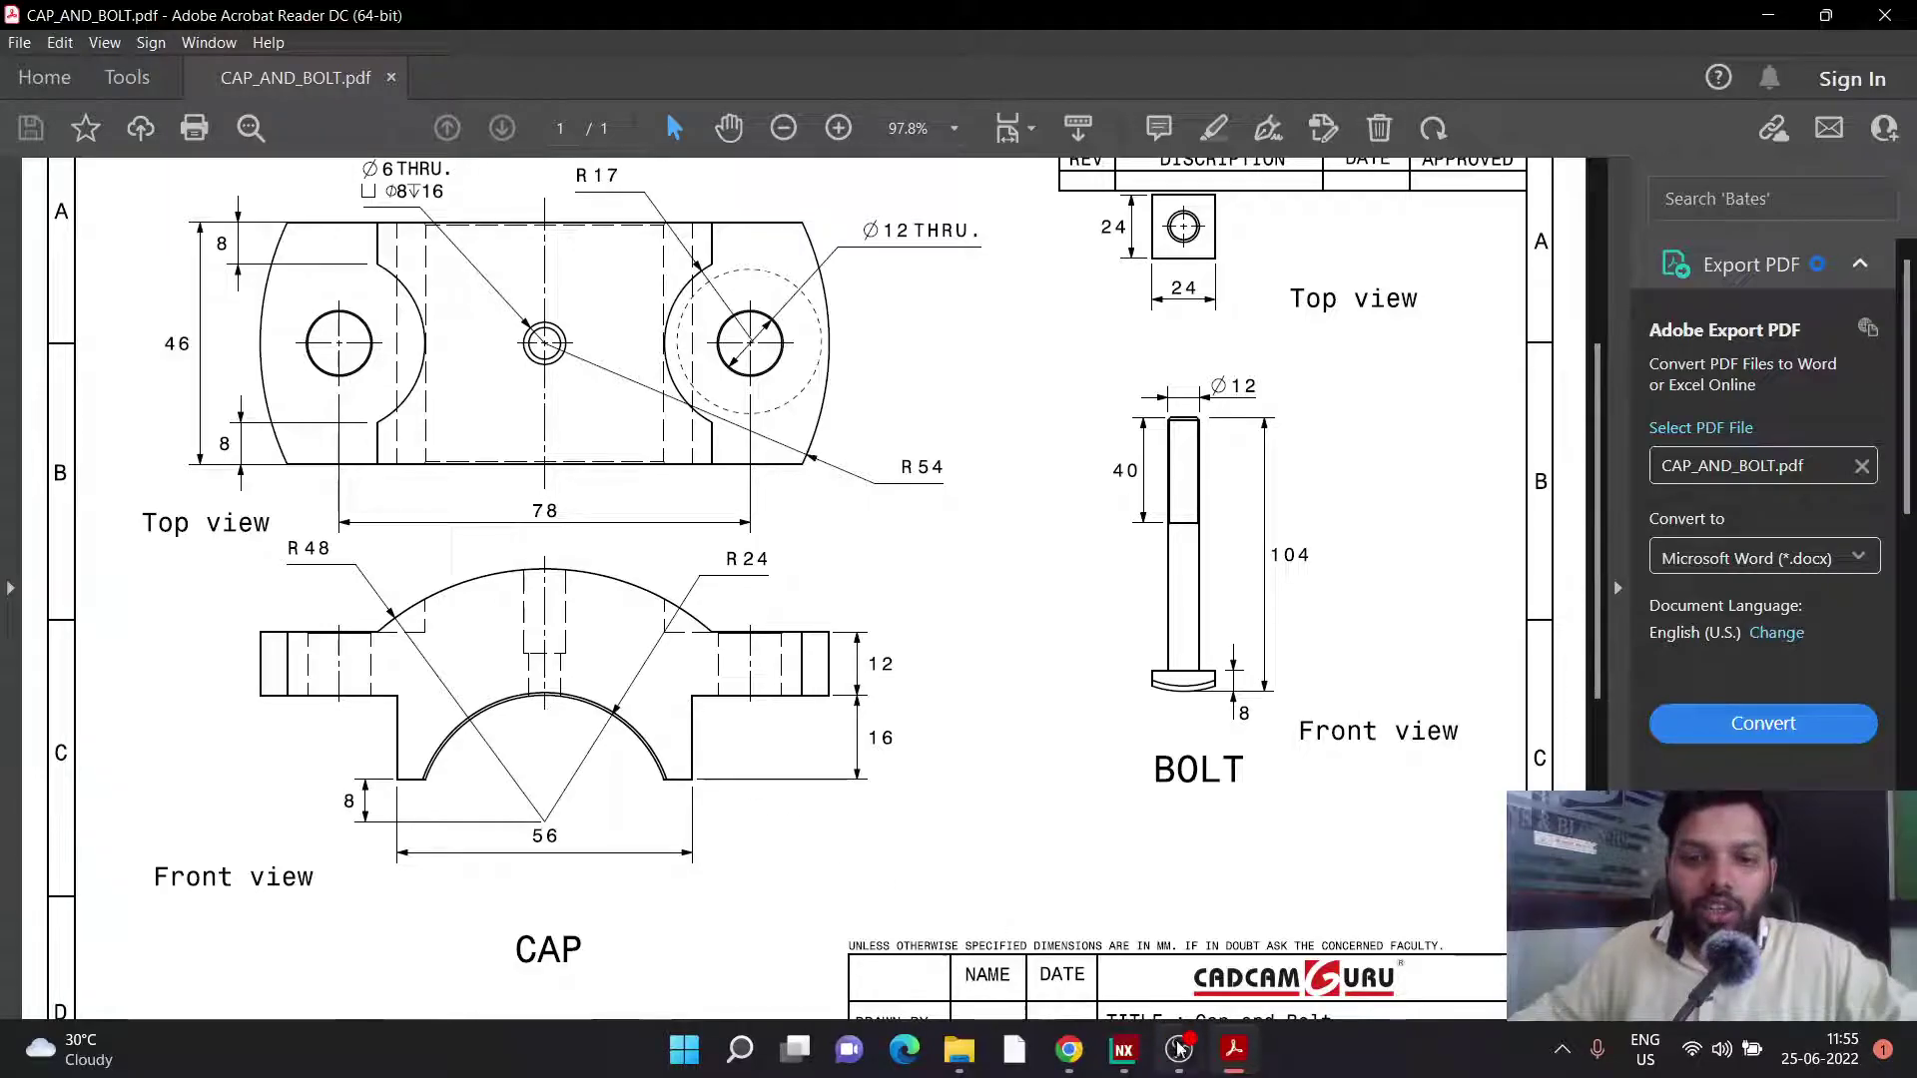
pyautogui.click(1123, 1048)
pyautogui.click(252, 100)
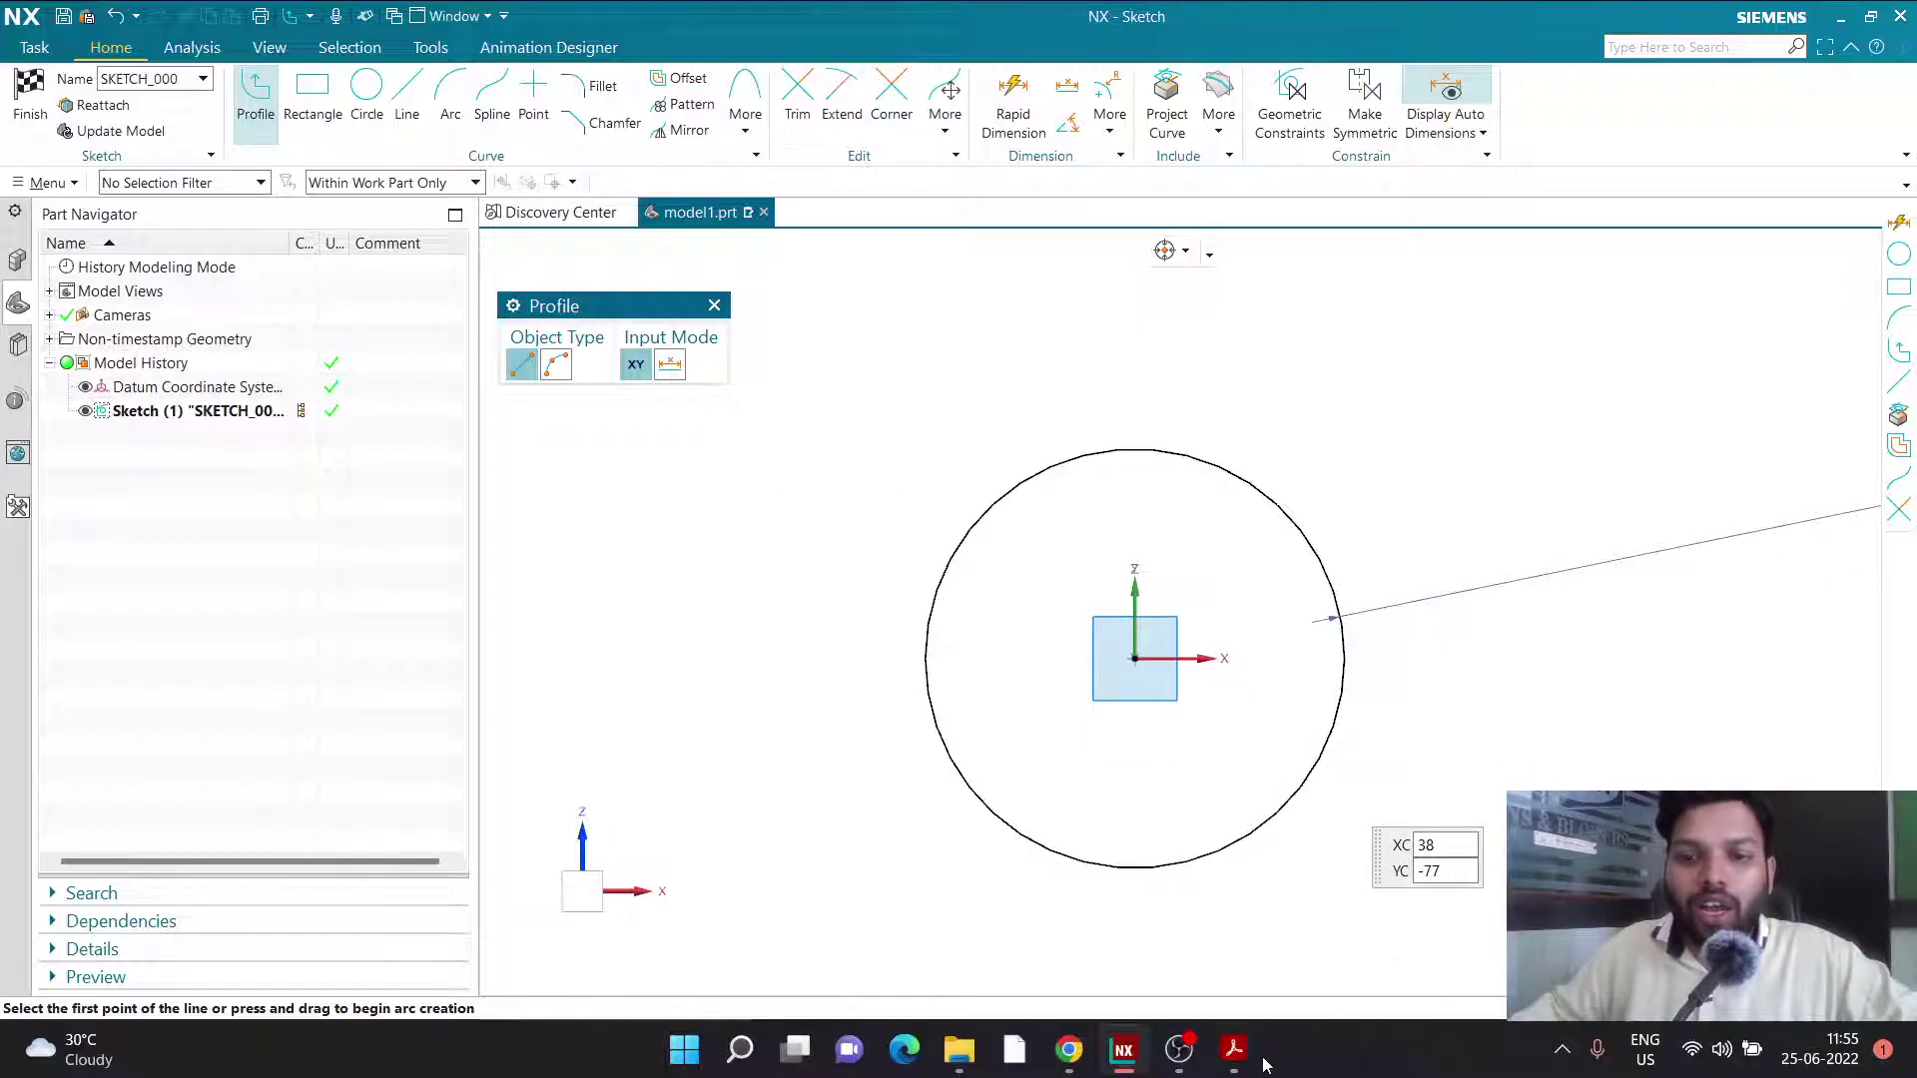
pyautogui.click(1234, 1048)
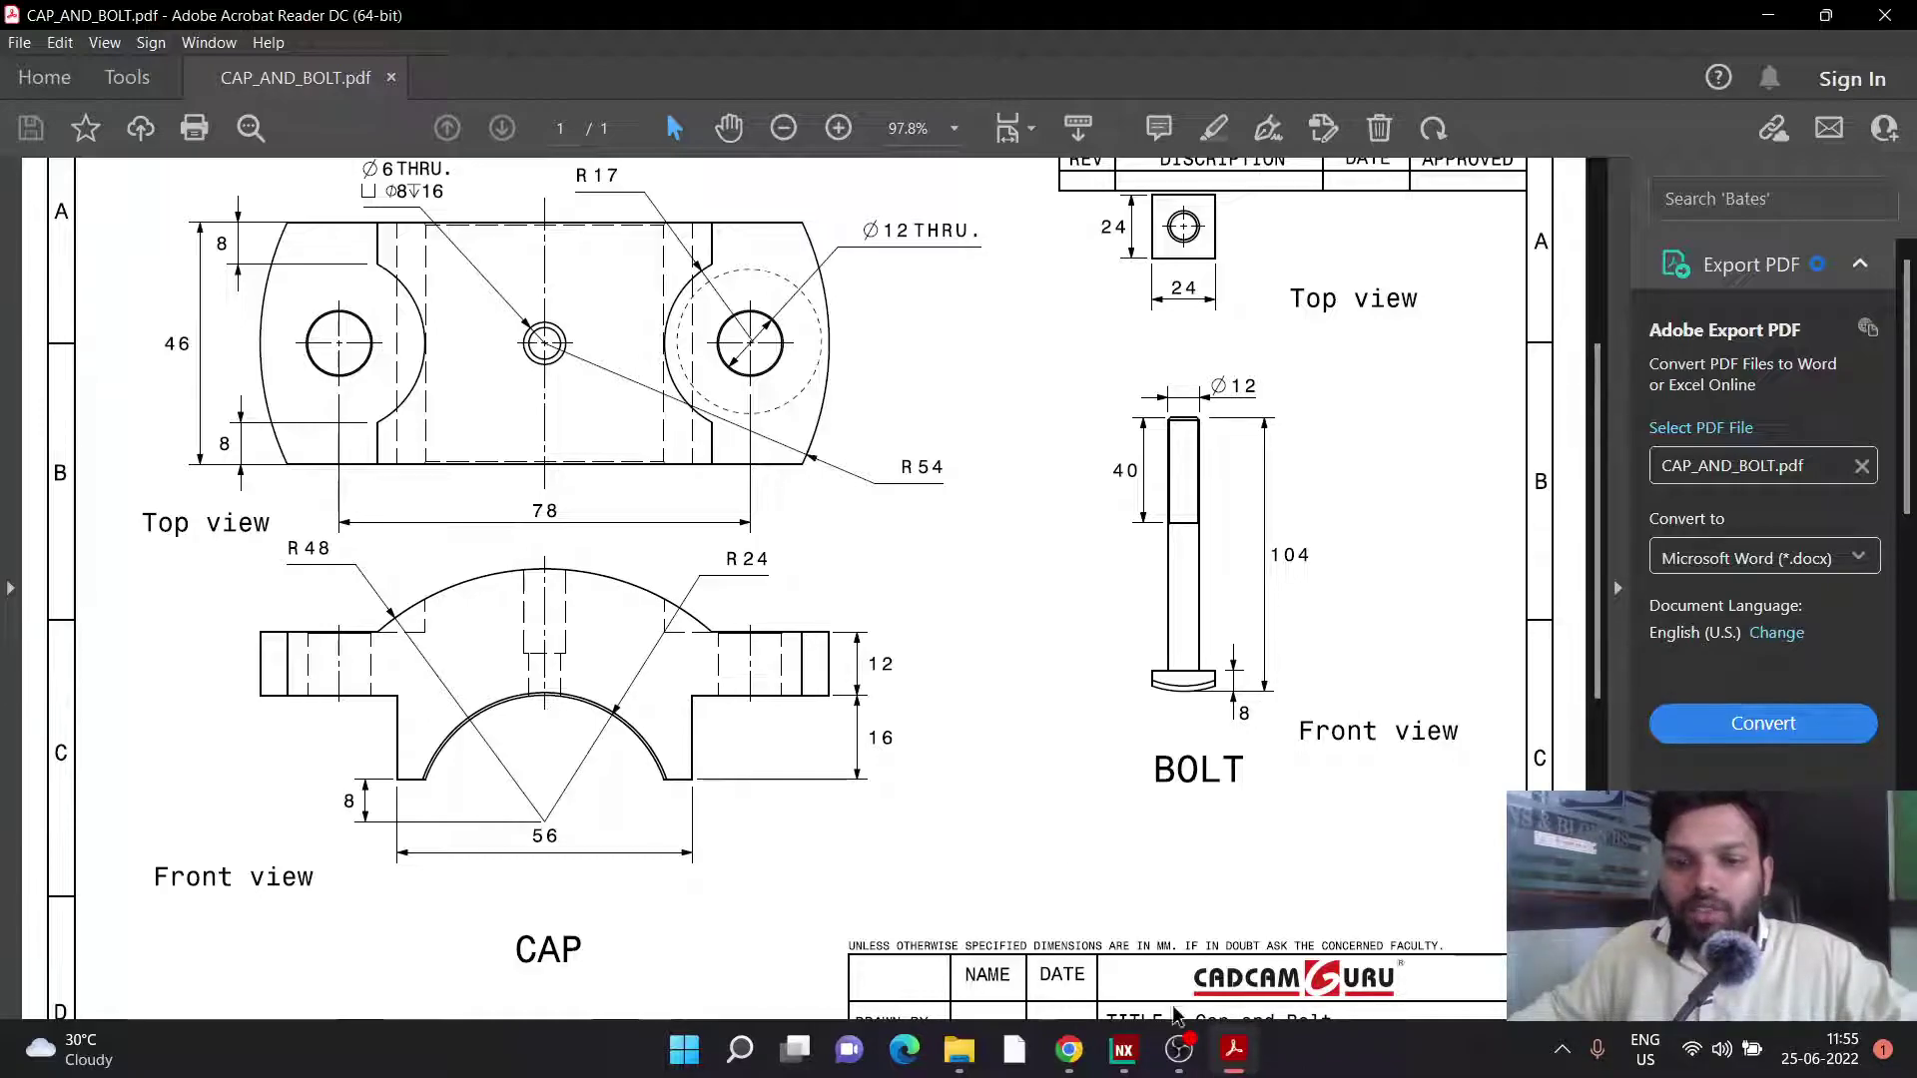
pyautogui.click(1123, 1048)
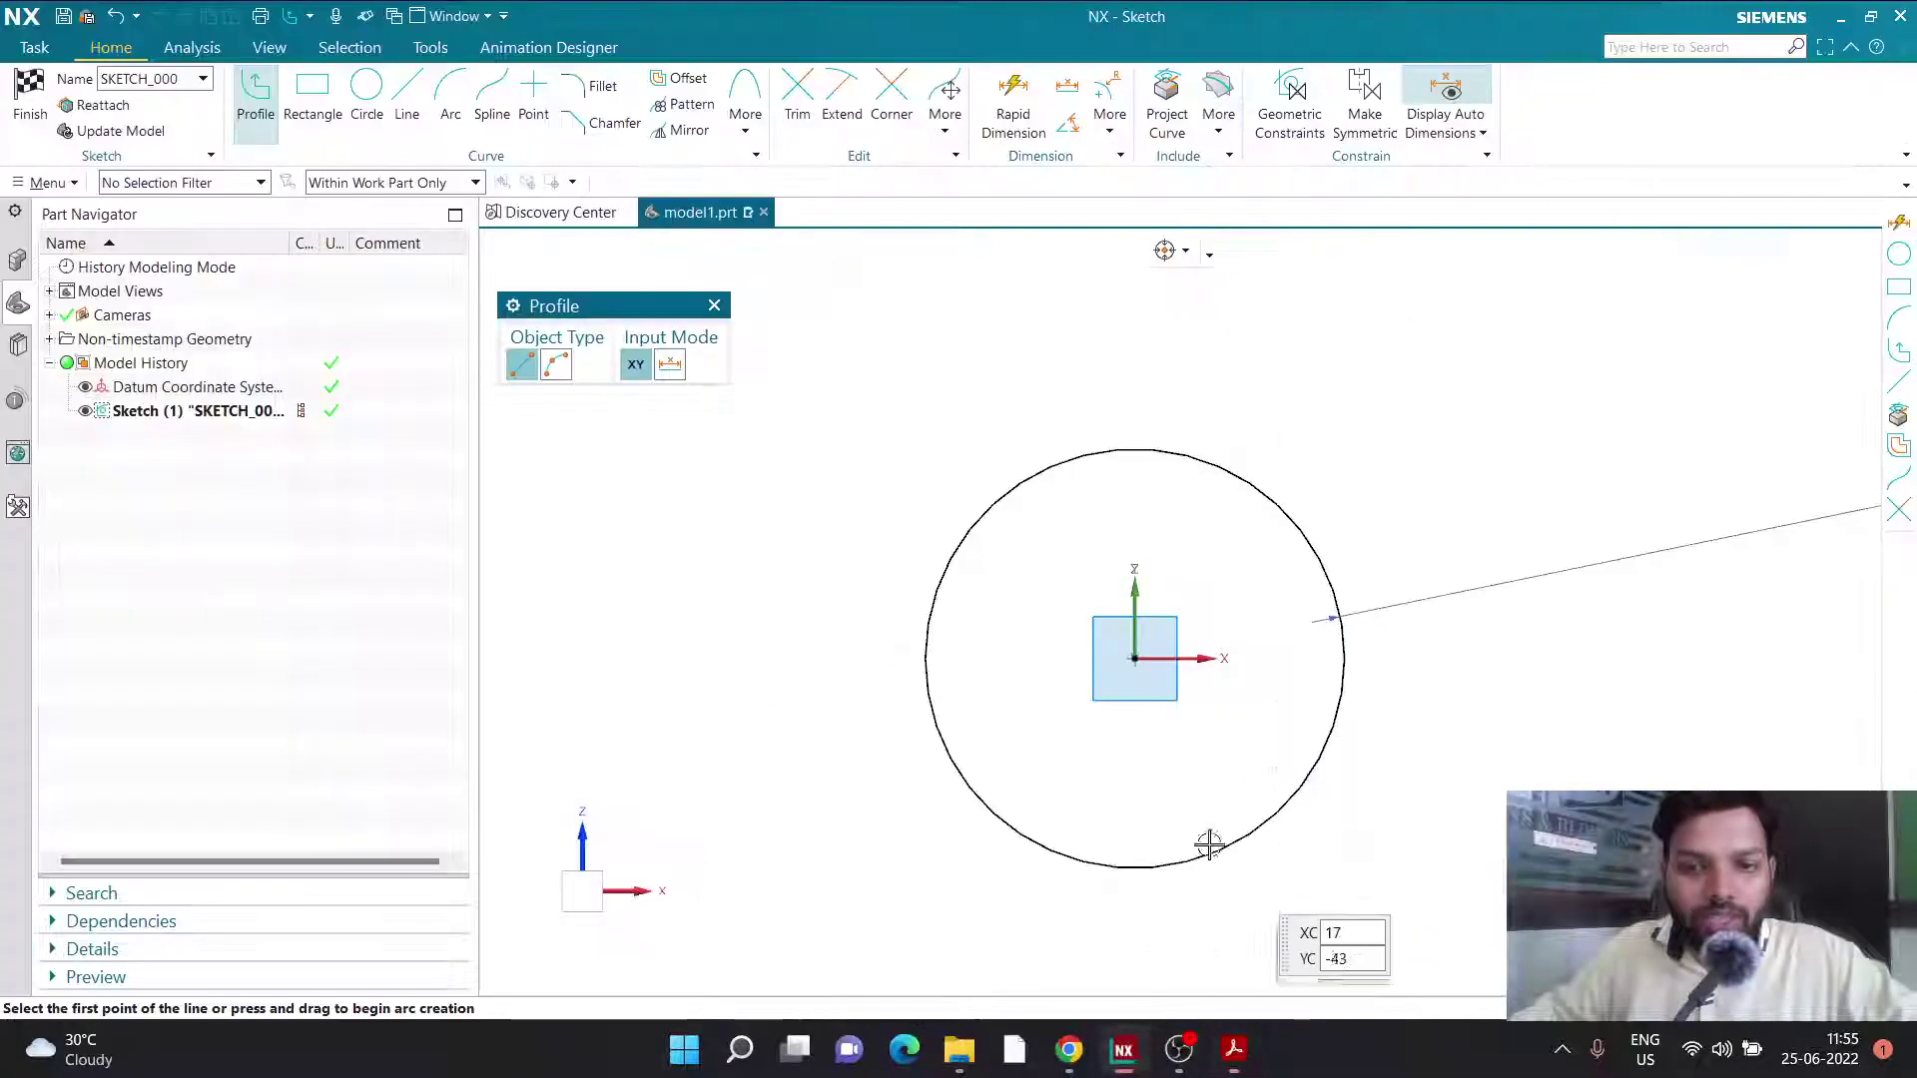
pyautogui.click(1268, 528)
pyautogui.click(1483, 527)
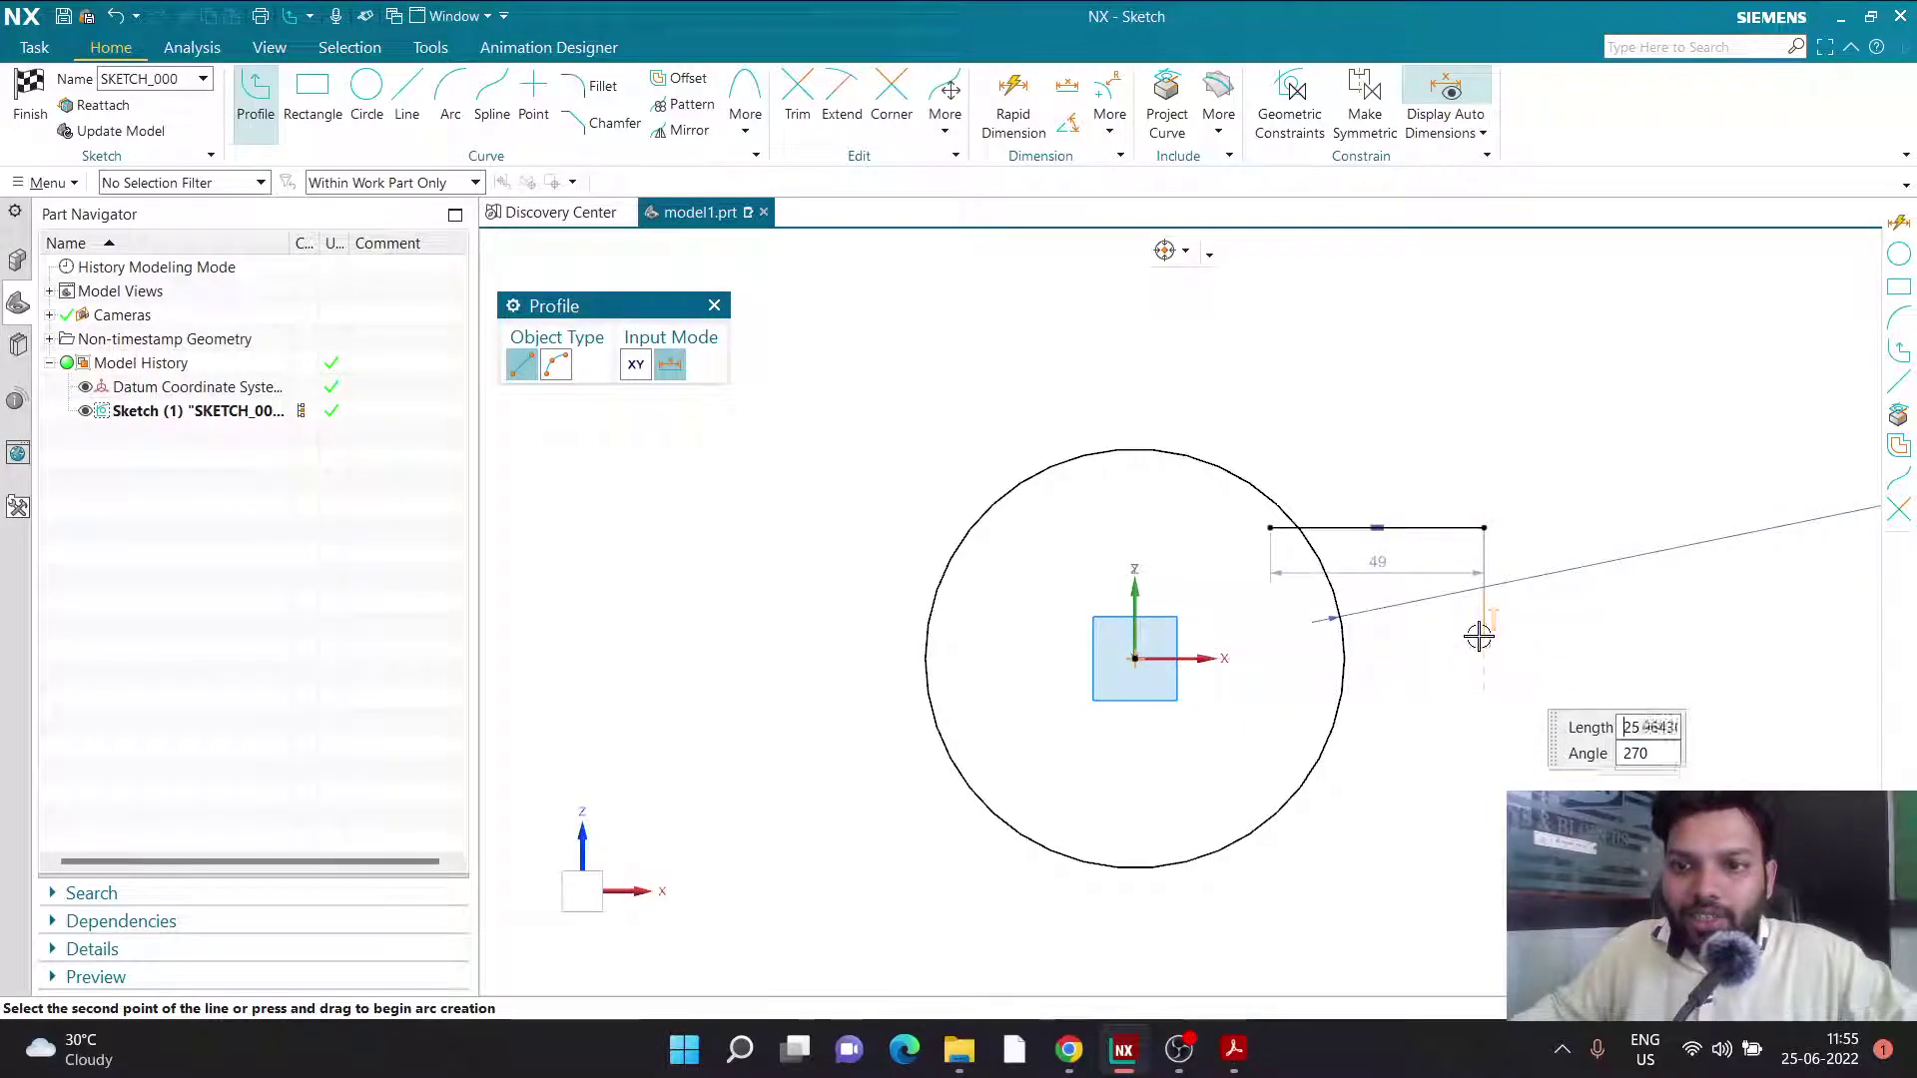
pyautogui.click(1484, 630)
pyautogui.click(1288, 631)
pyautogui.click(1283, 710)
pyautogui.press('Escape')
# Trim off the end of the upper horizontal line that lies inside the circle.
pyautogui.scroll(3, 1384, 564)
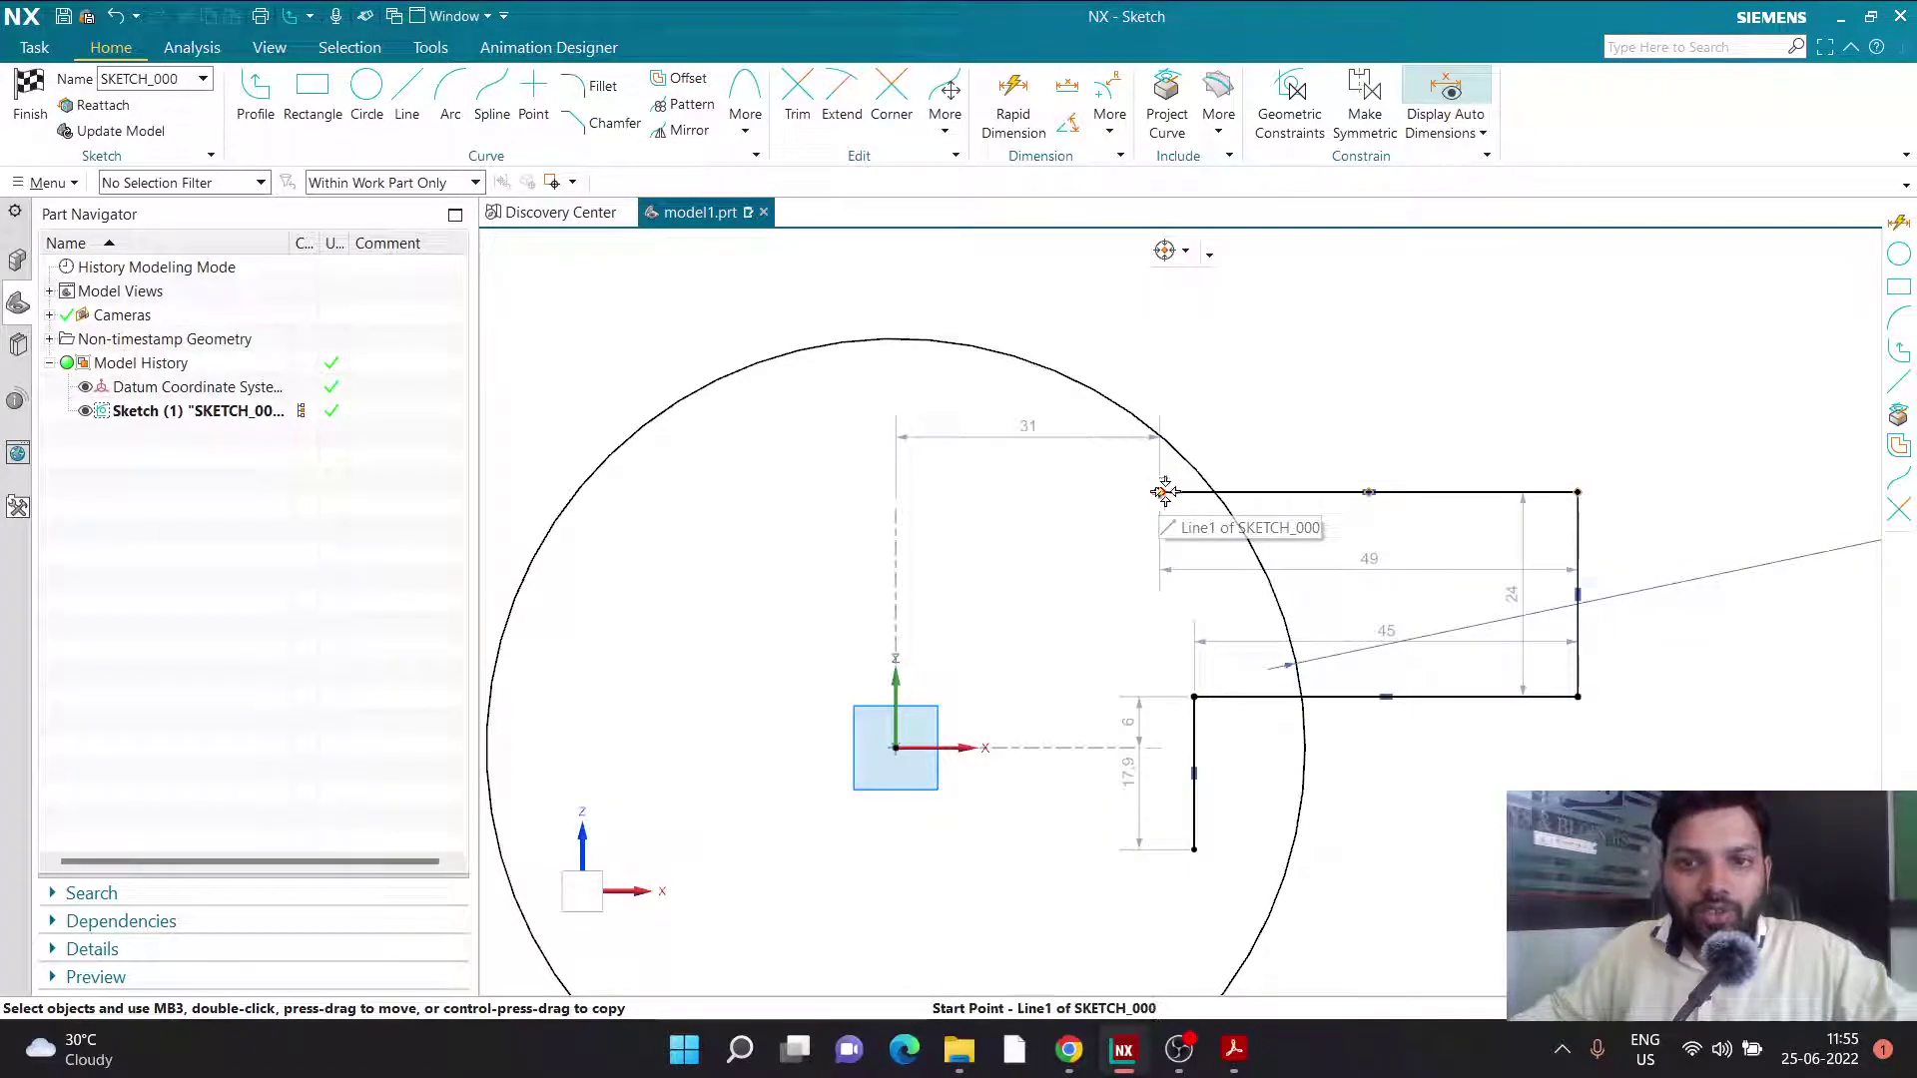
pyautogui.click(812, 140)
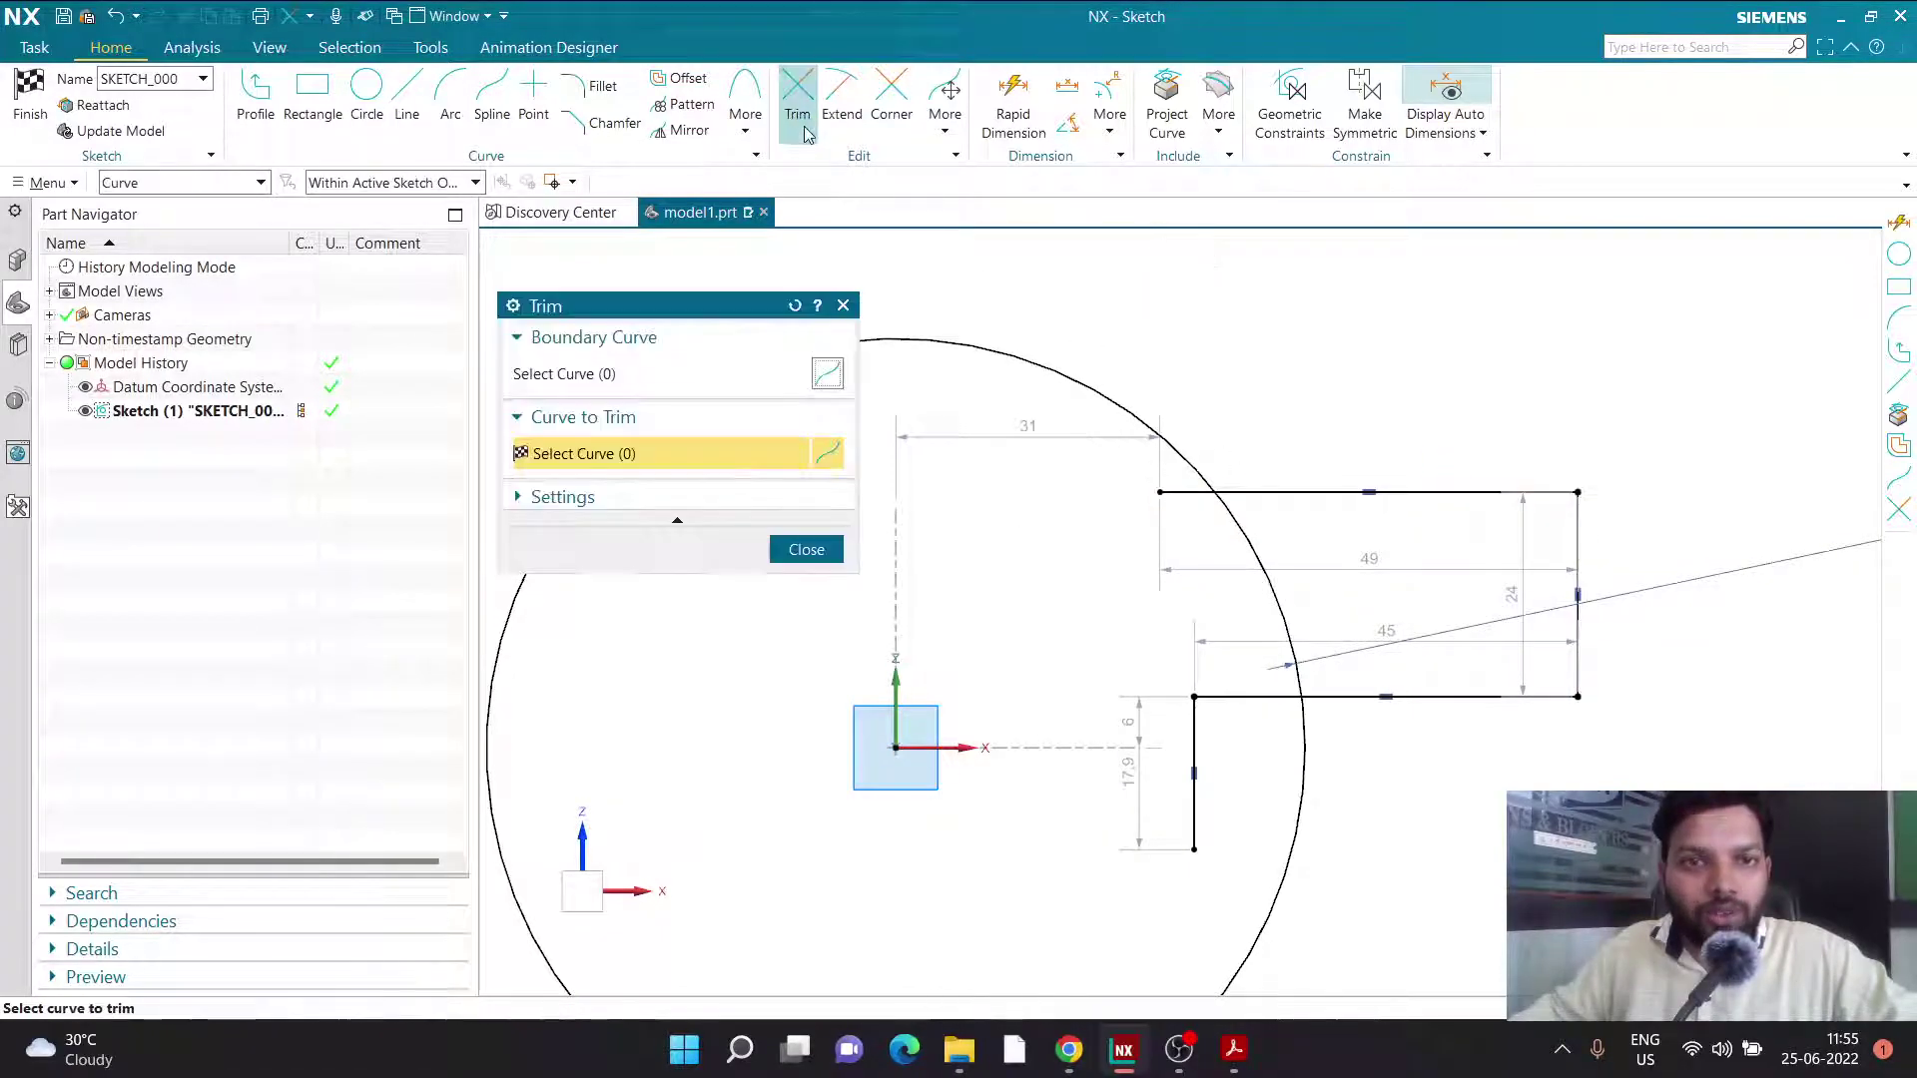
pyautogui.click(1183, 490)
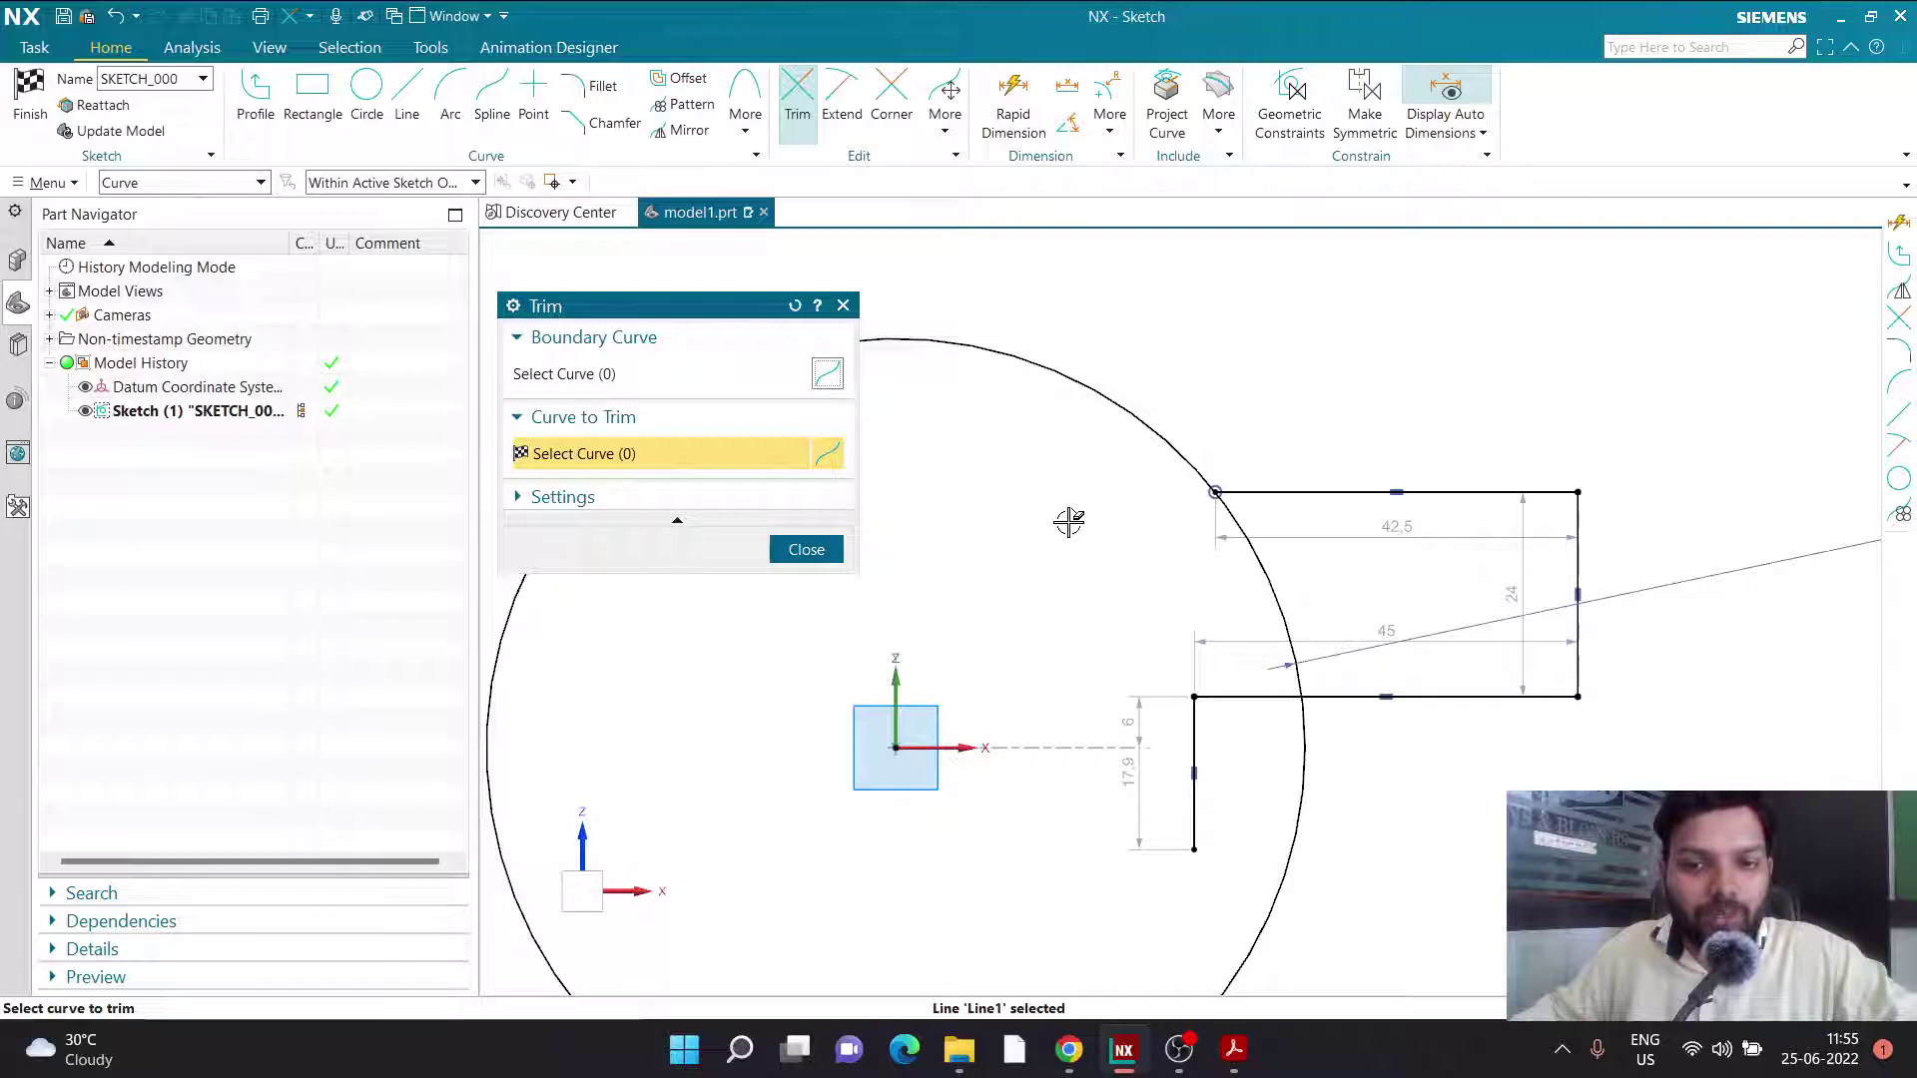
pyautogui.scroll(-1, 1189, 513)
pyautogui.press('Escape')
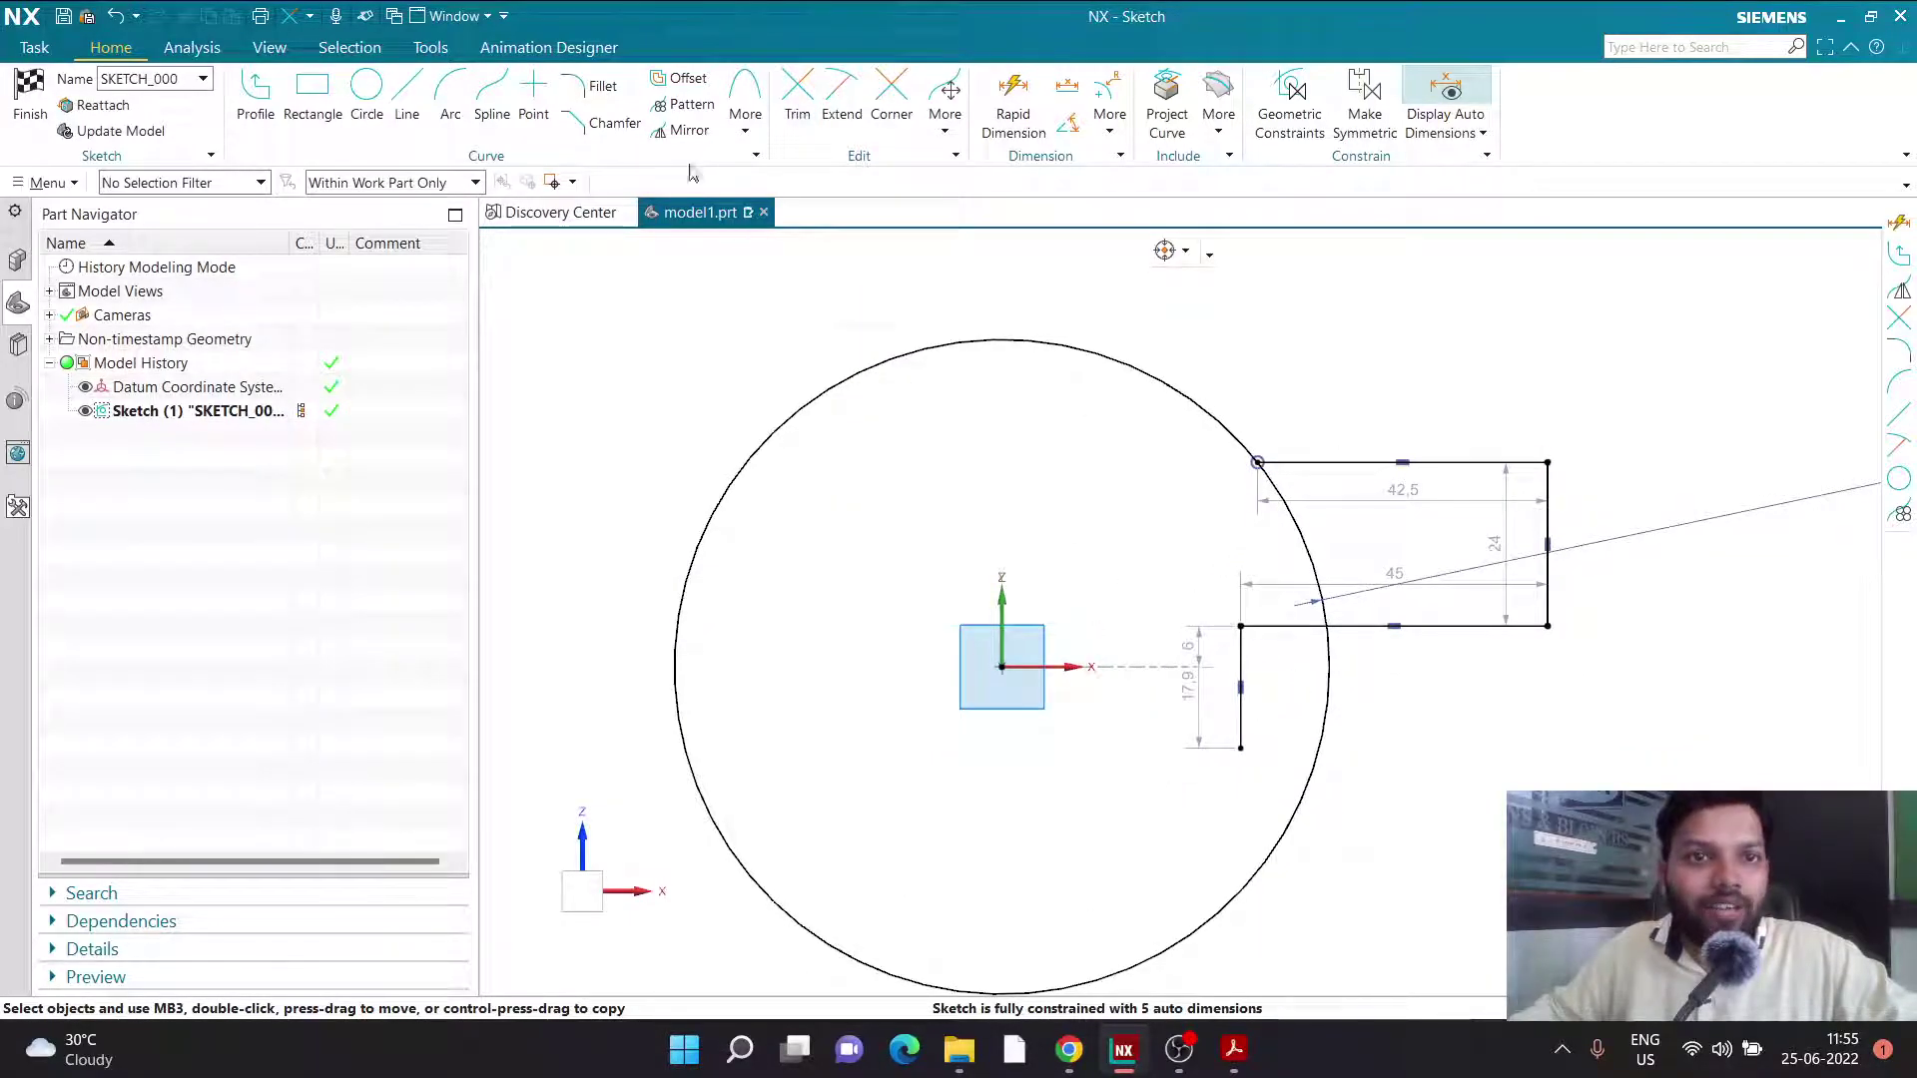
# Mirror the four connected profile lines about the sketch's vertical axis.
pyautogui.click(685, 130)
pyautogui.click(1161, 256)
pyautogui.click(1137, 301)
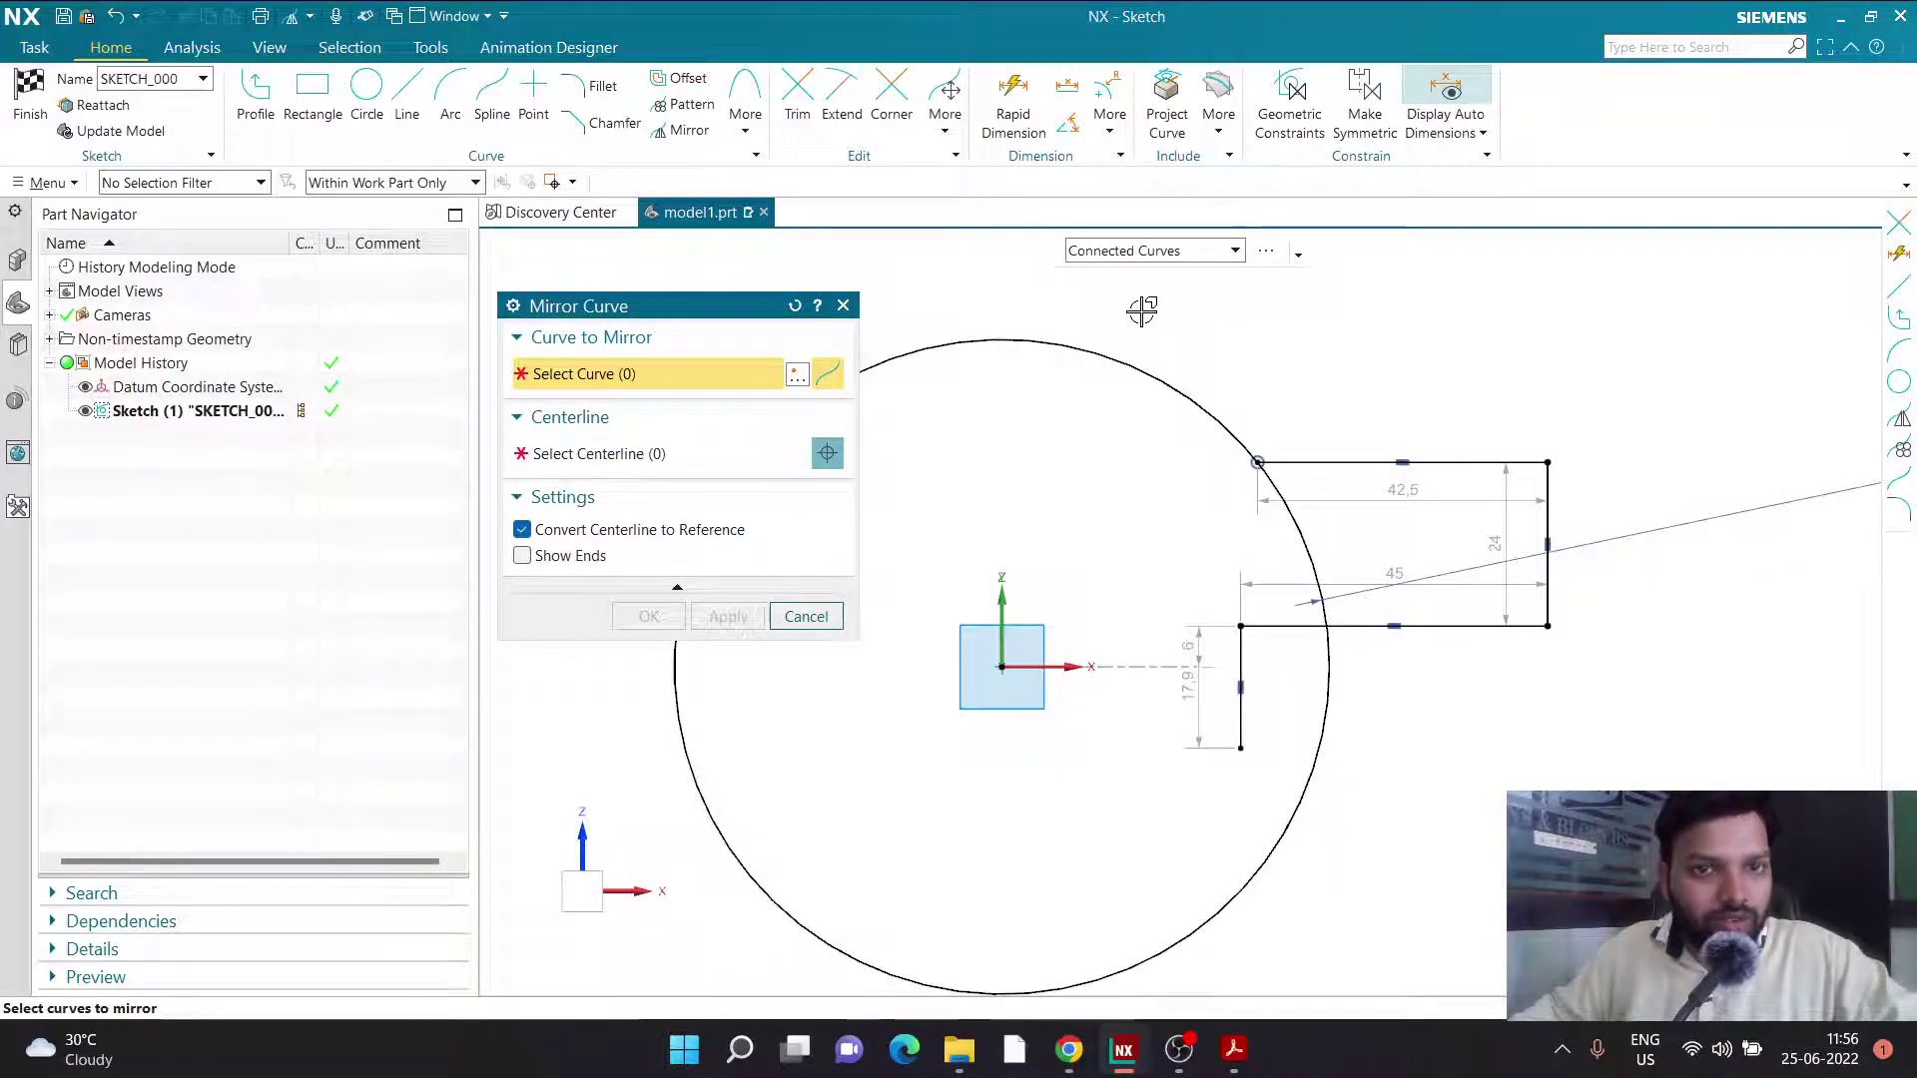
pyautogui.click(1317, 464)
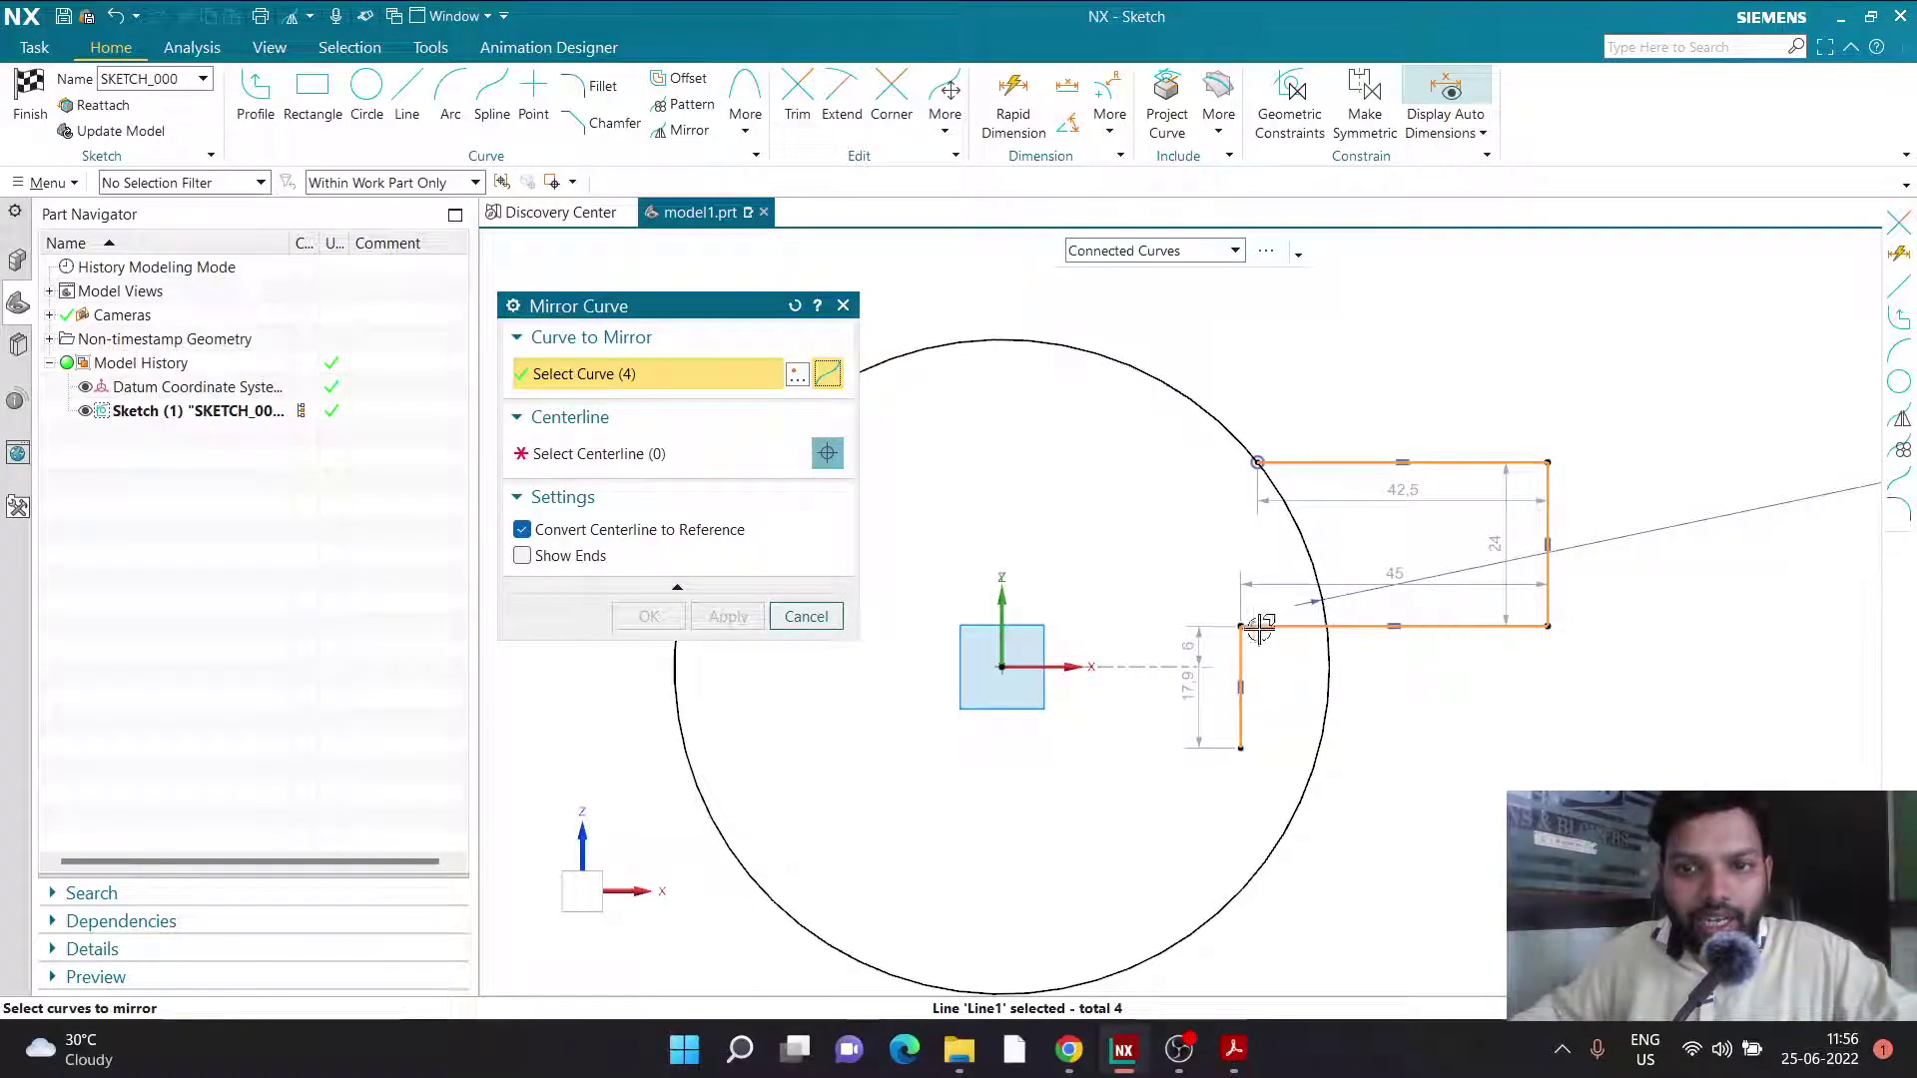
pyautogui.click(597, 461)
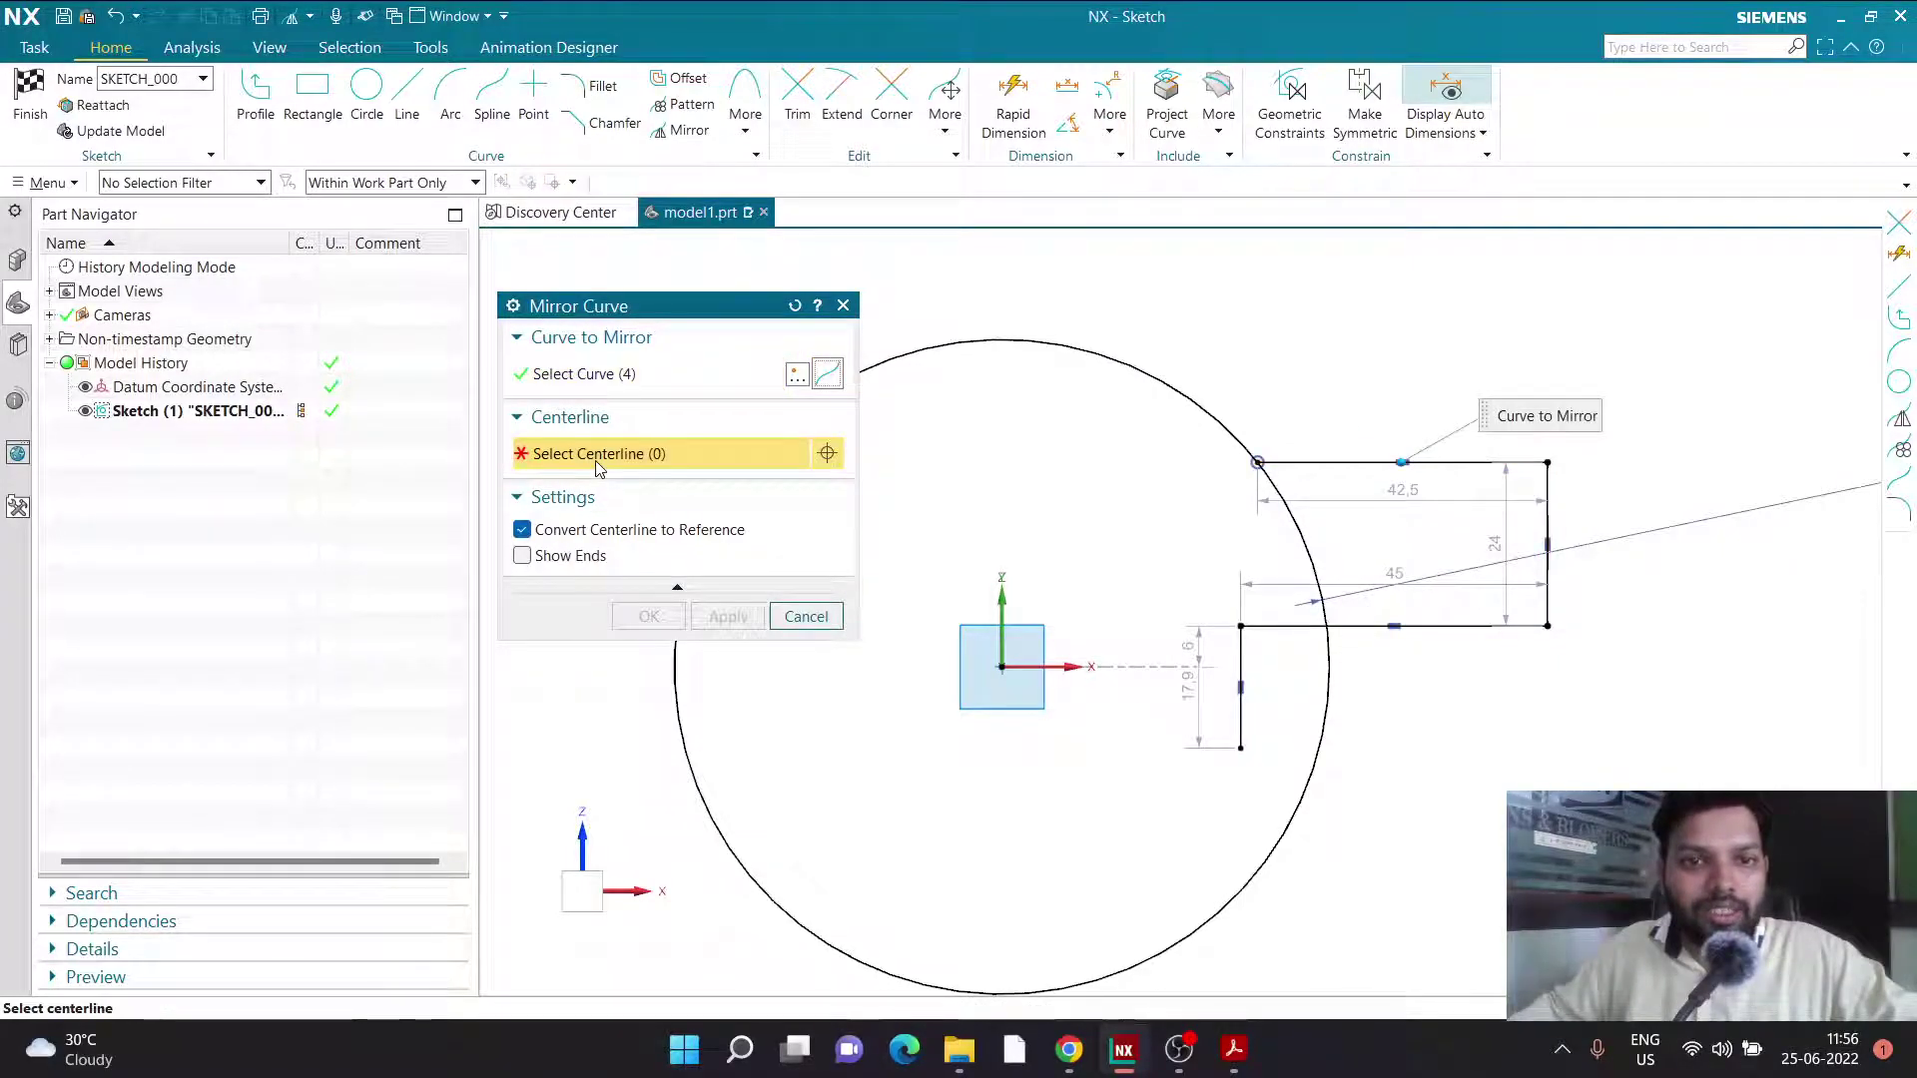
pyautogui.click(1002, 608)
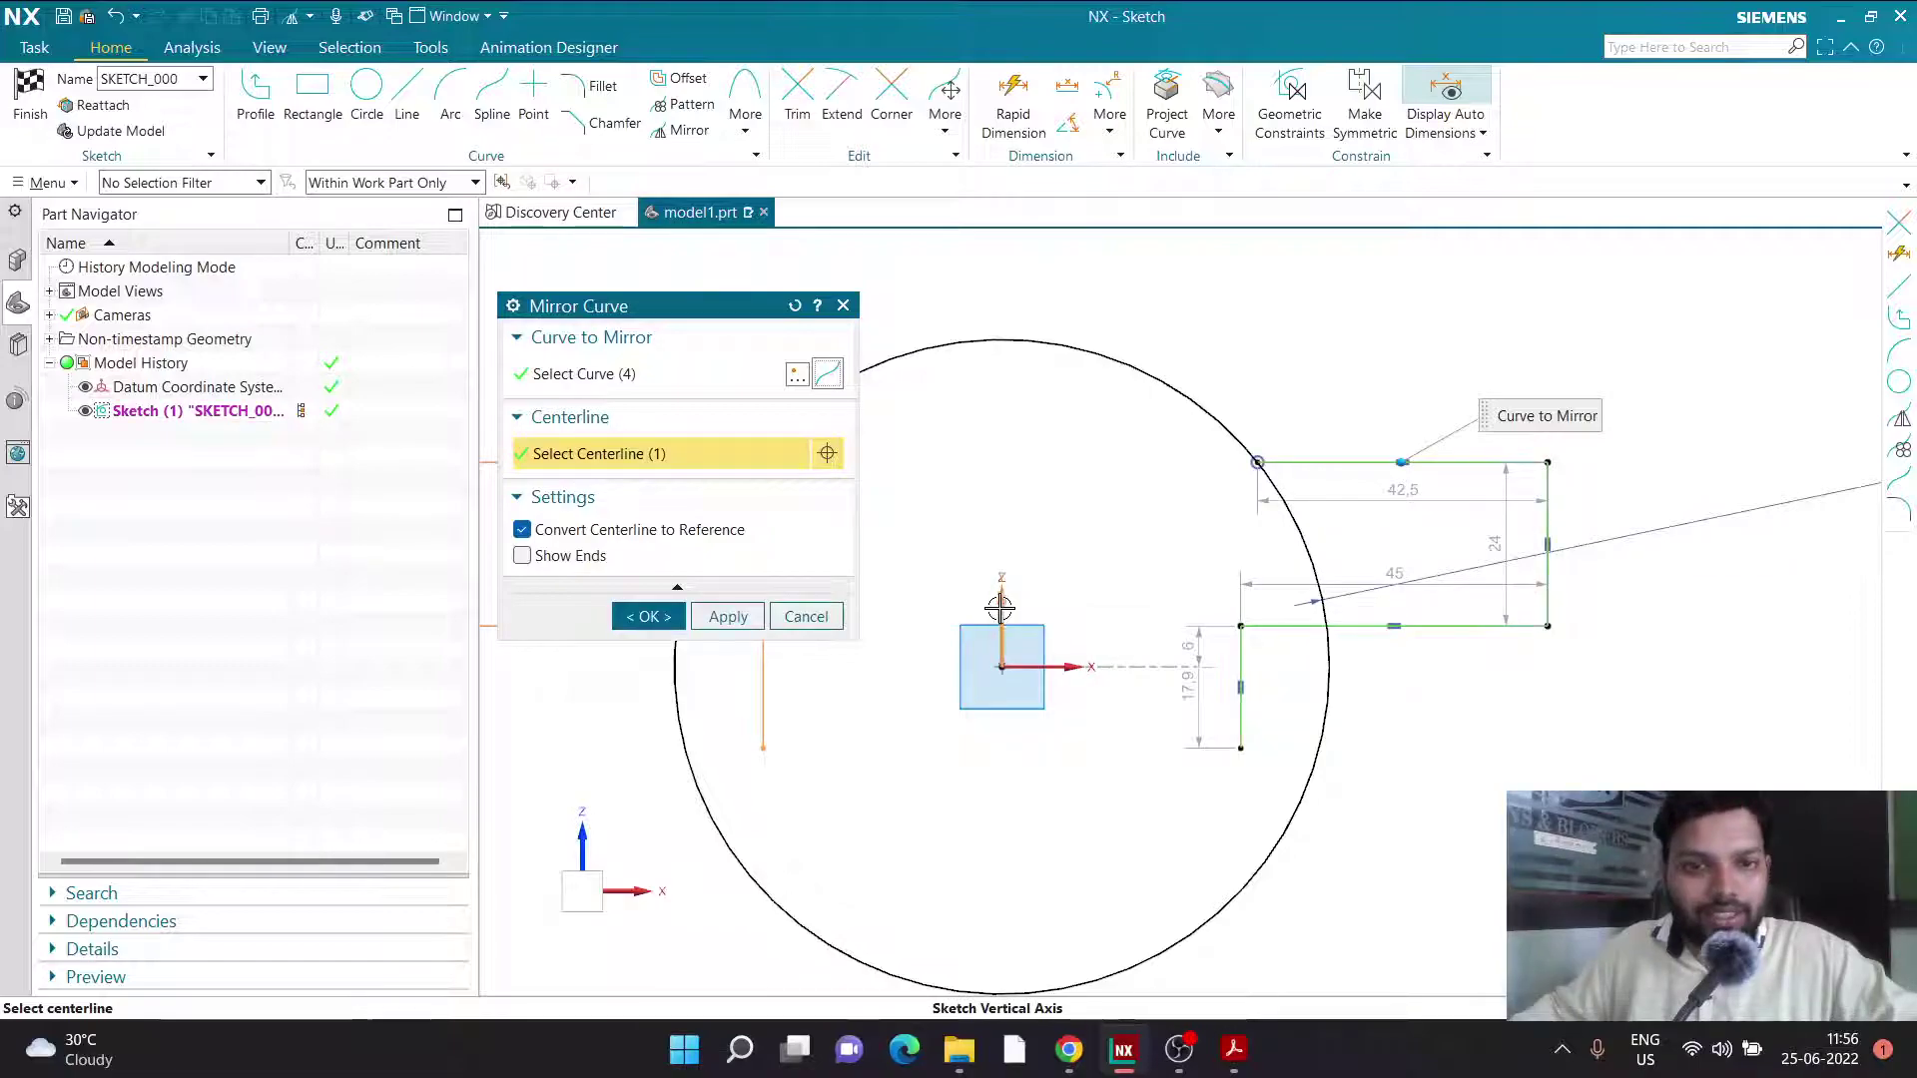
pyautogui.click(649, 616)
# Using Rapid Dimension with the Inferred method, dimension the outer vertical line of the right-hand flange and set it to 12 mm.
pyautogui.scroll(-1, 1557, 486)
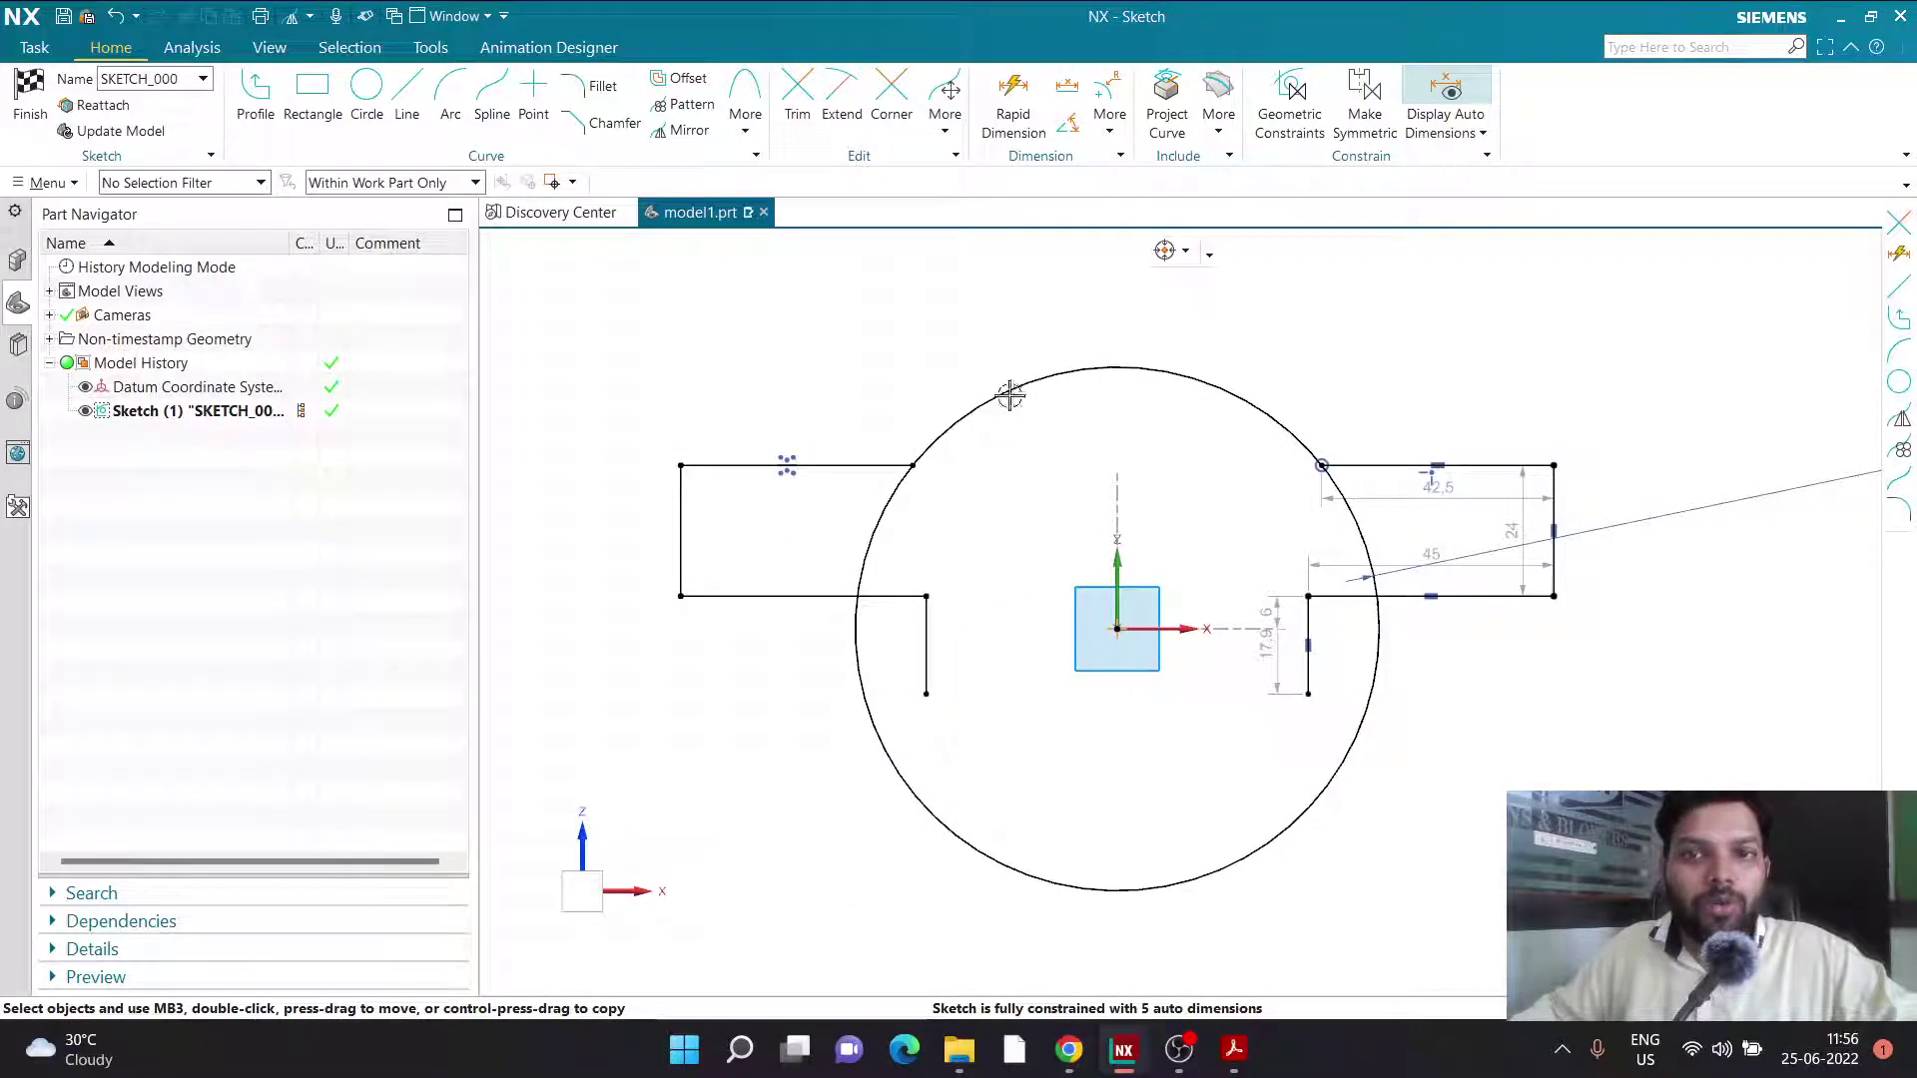
pyautogui.click(1014, 100)
pyautogui.scroll(1, 1568, 504)
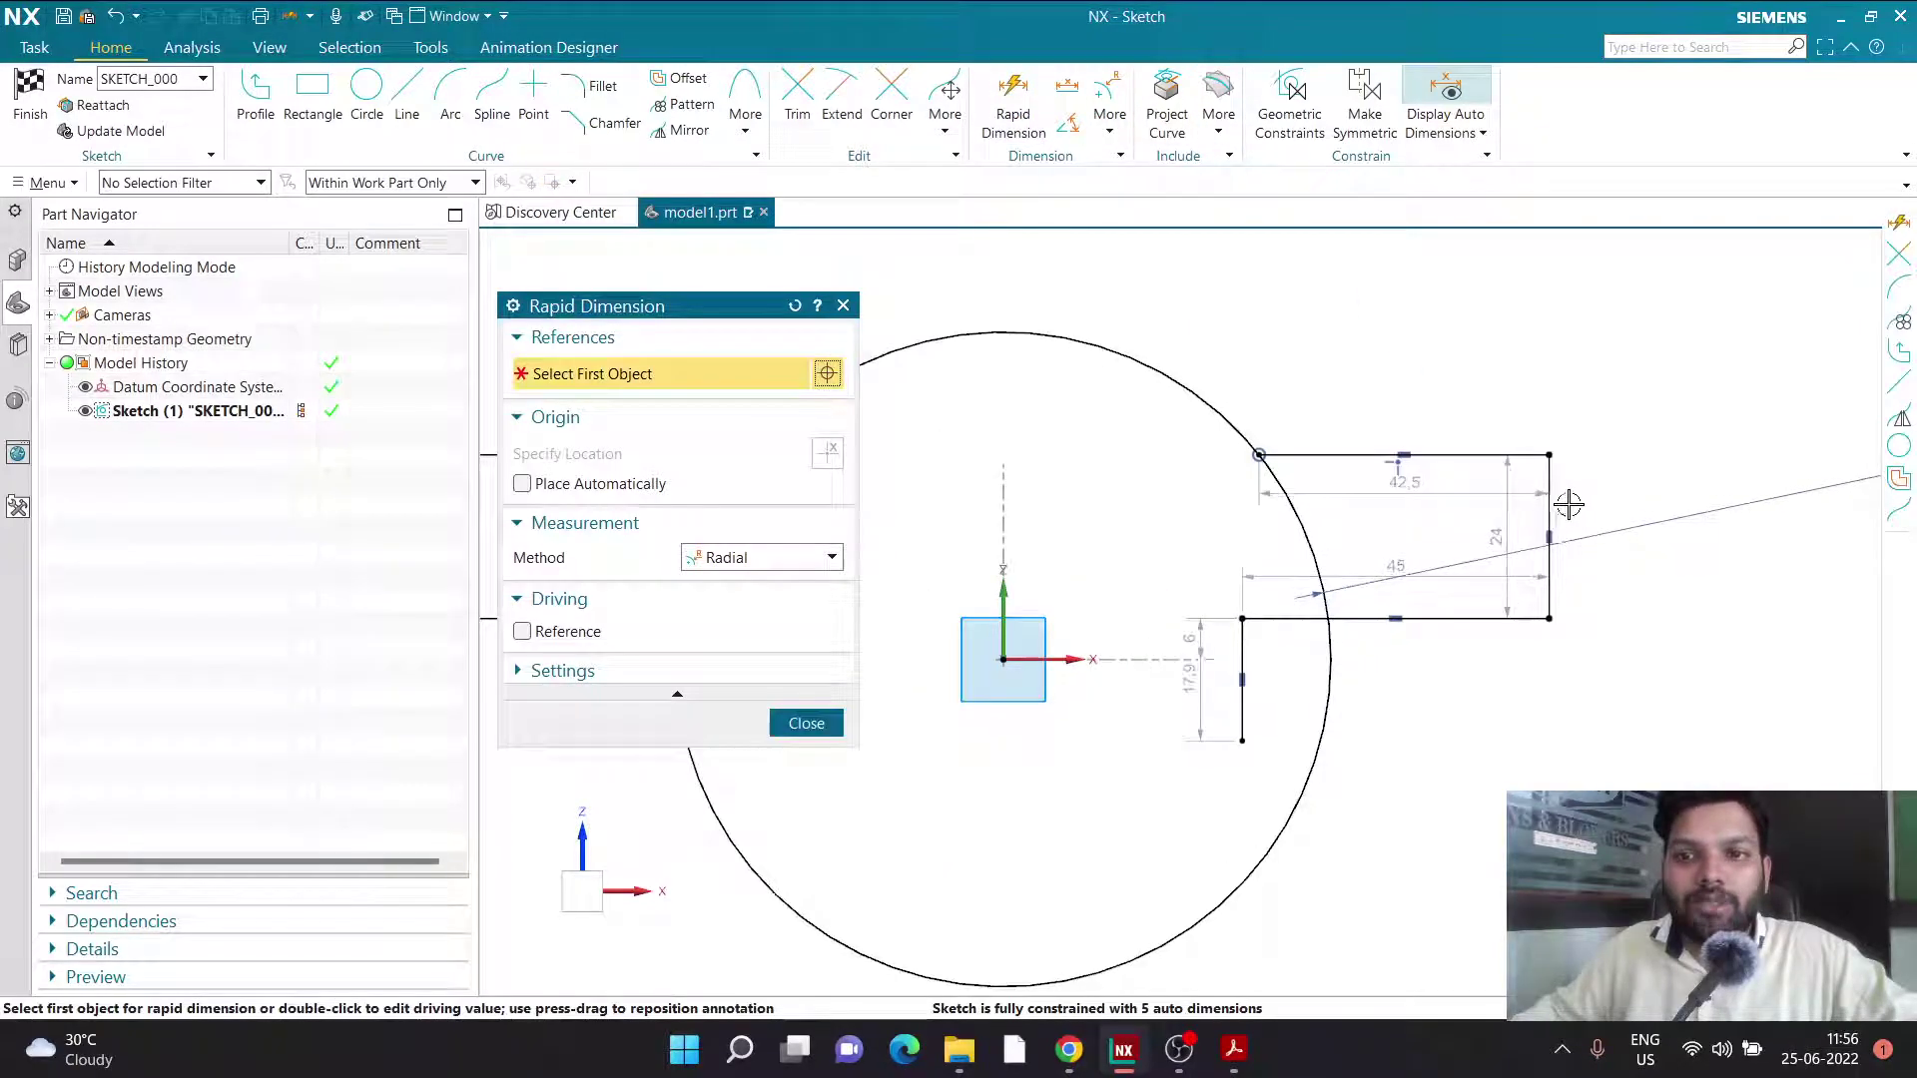
pyautogui.press('Escape')
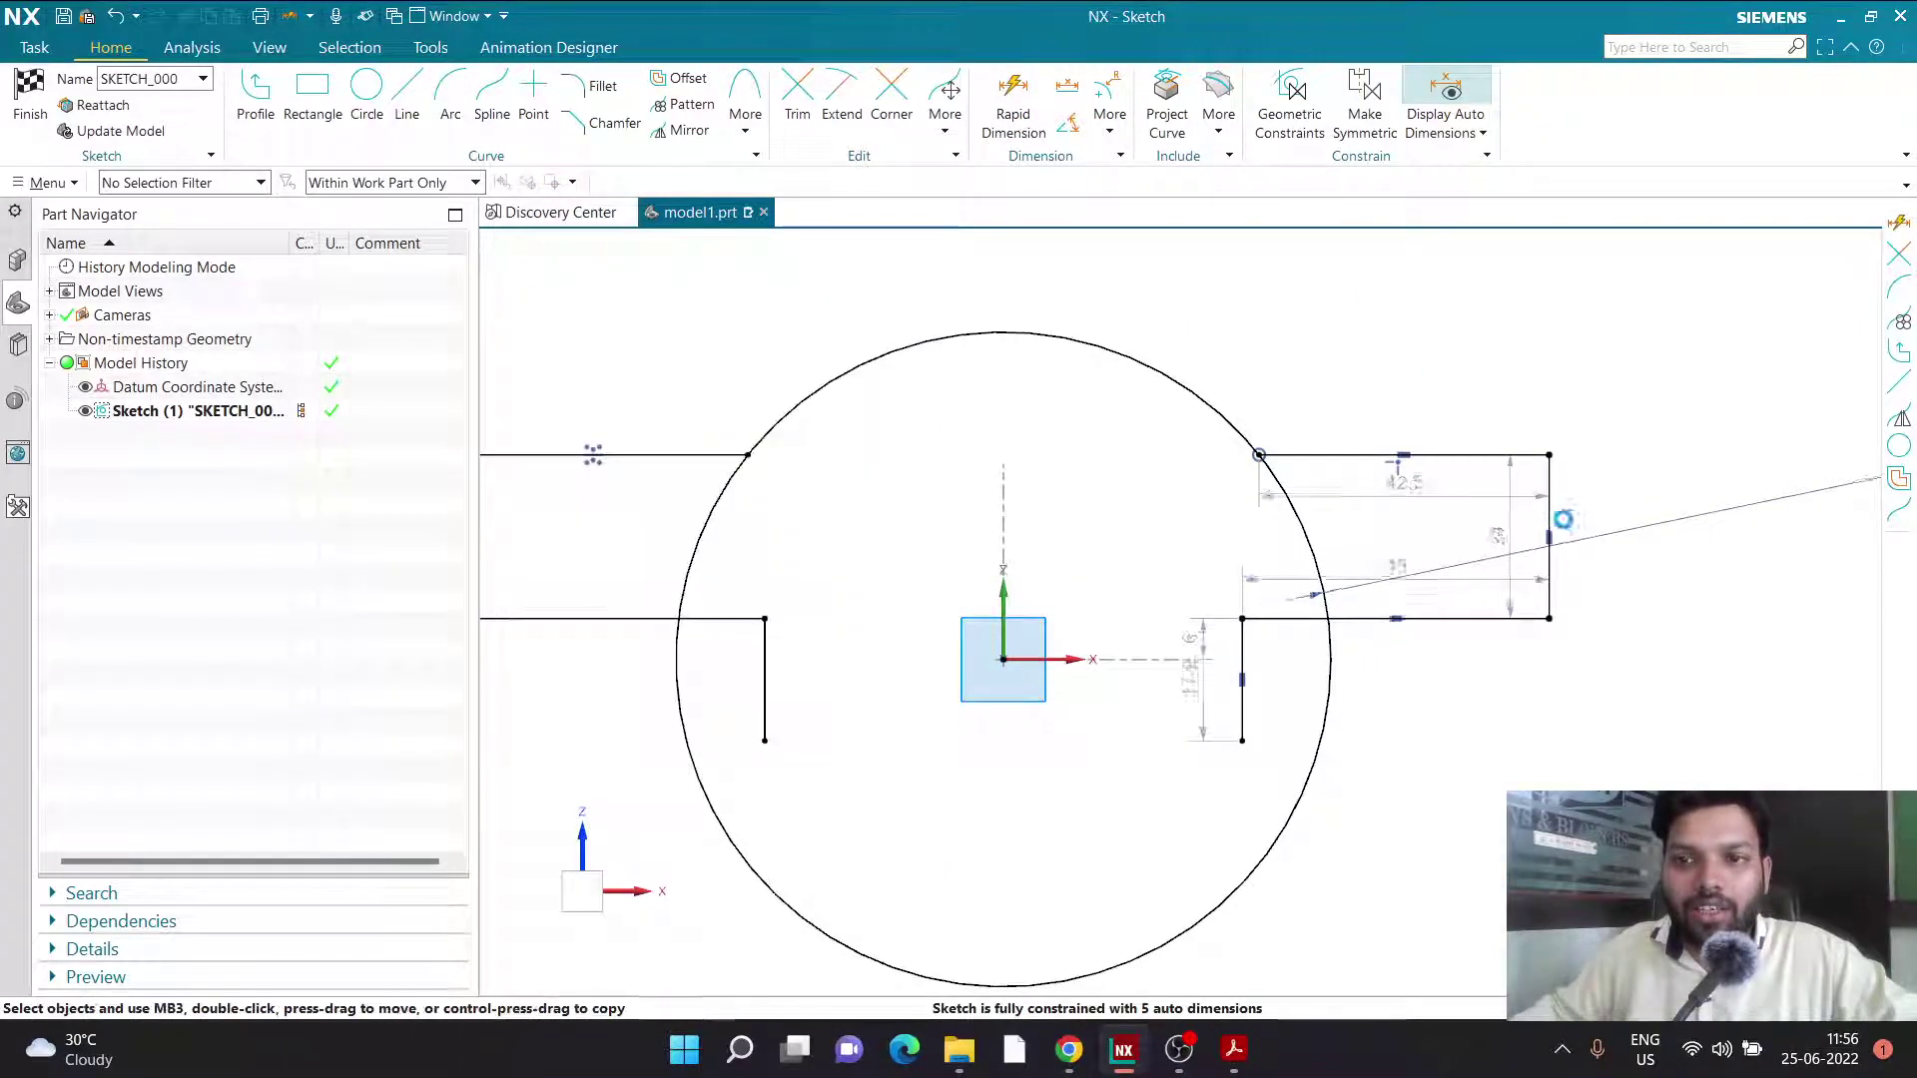
pyautogui.press('d')
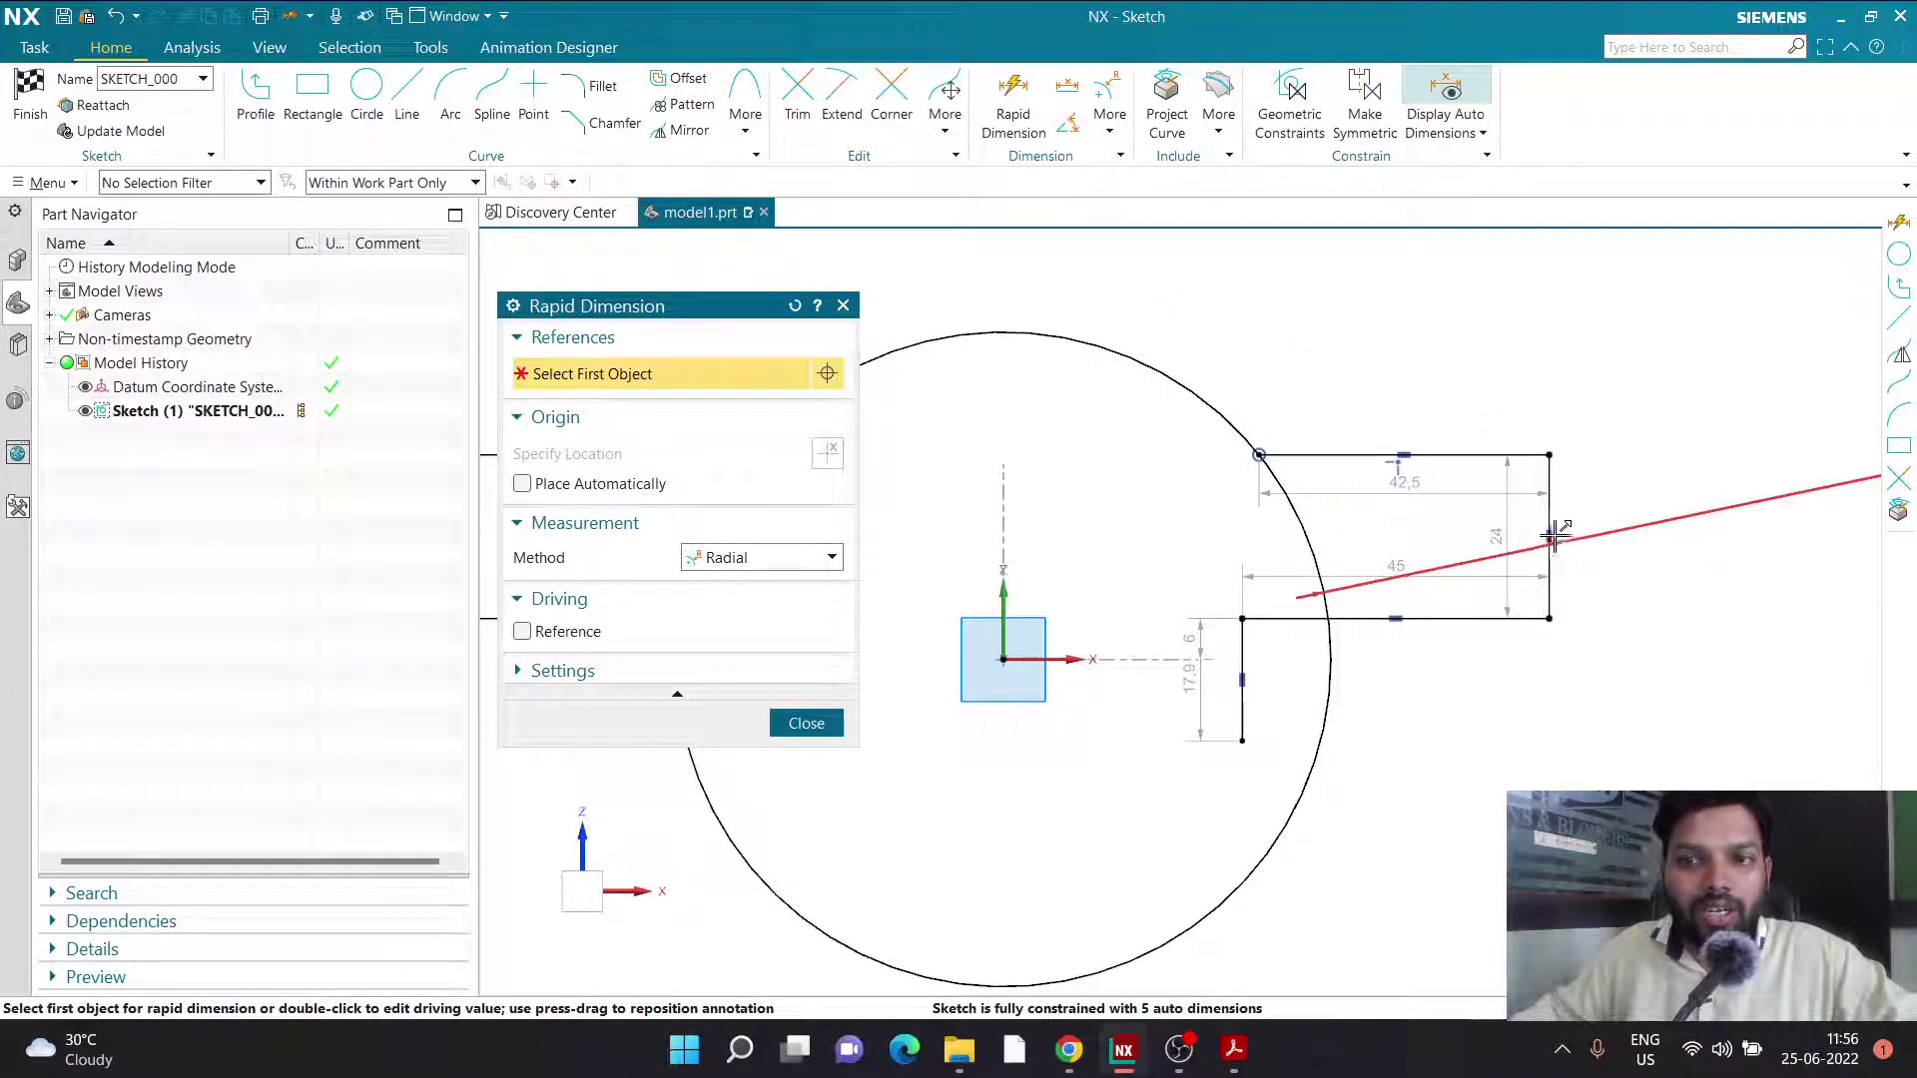
pyautogui.scroll(3, 1548, 529)
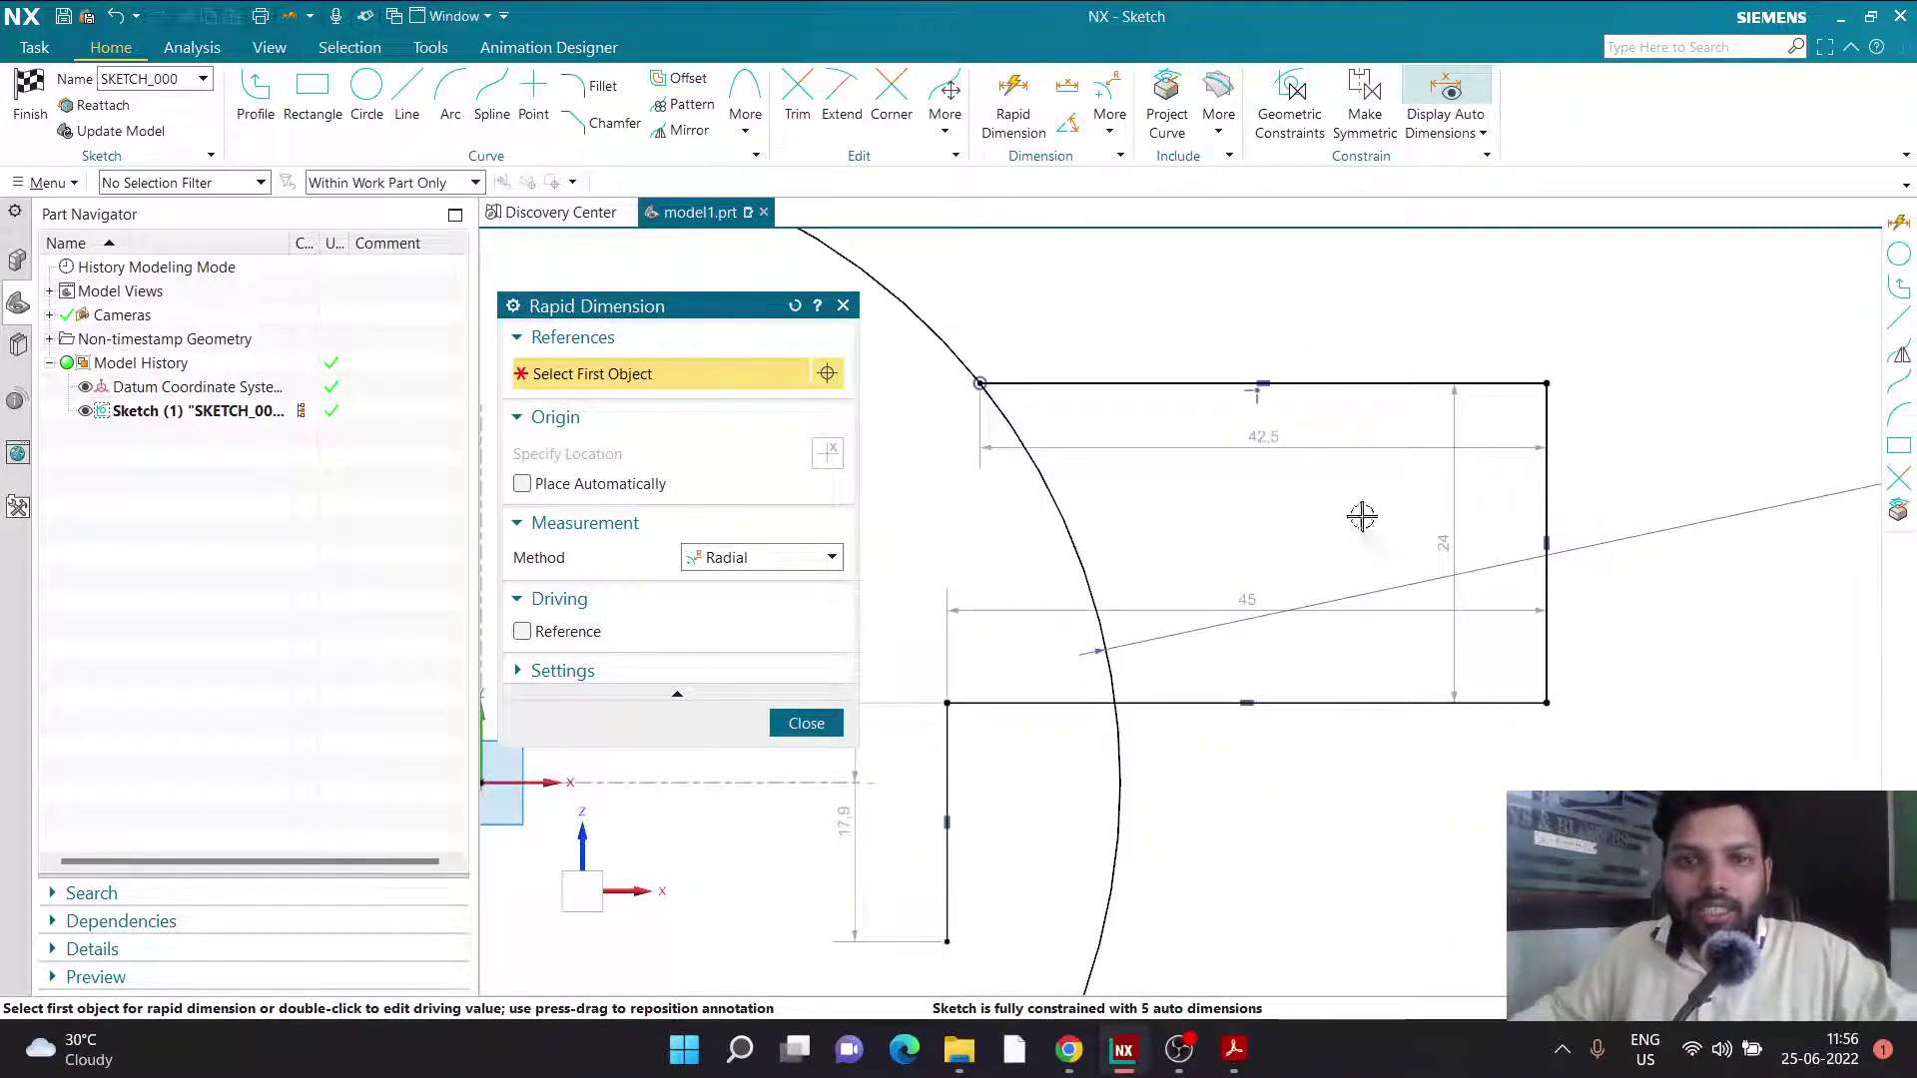
pyautogui.click(758, 593)
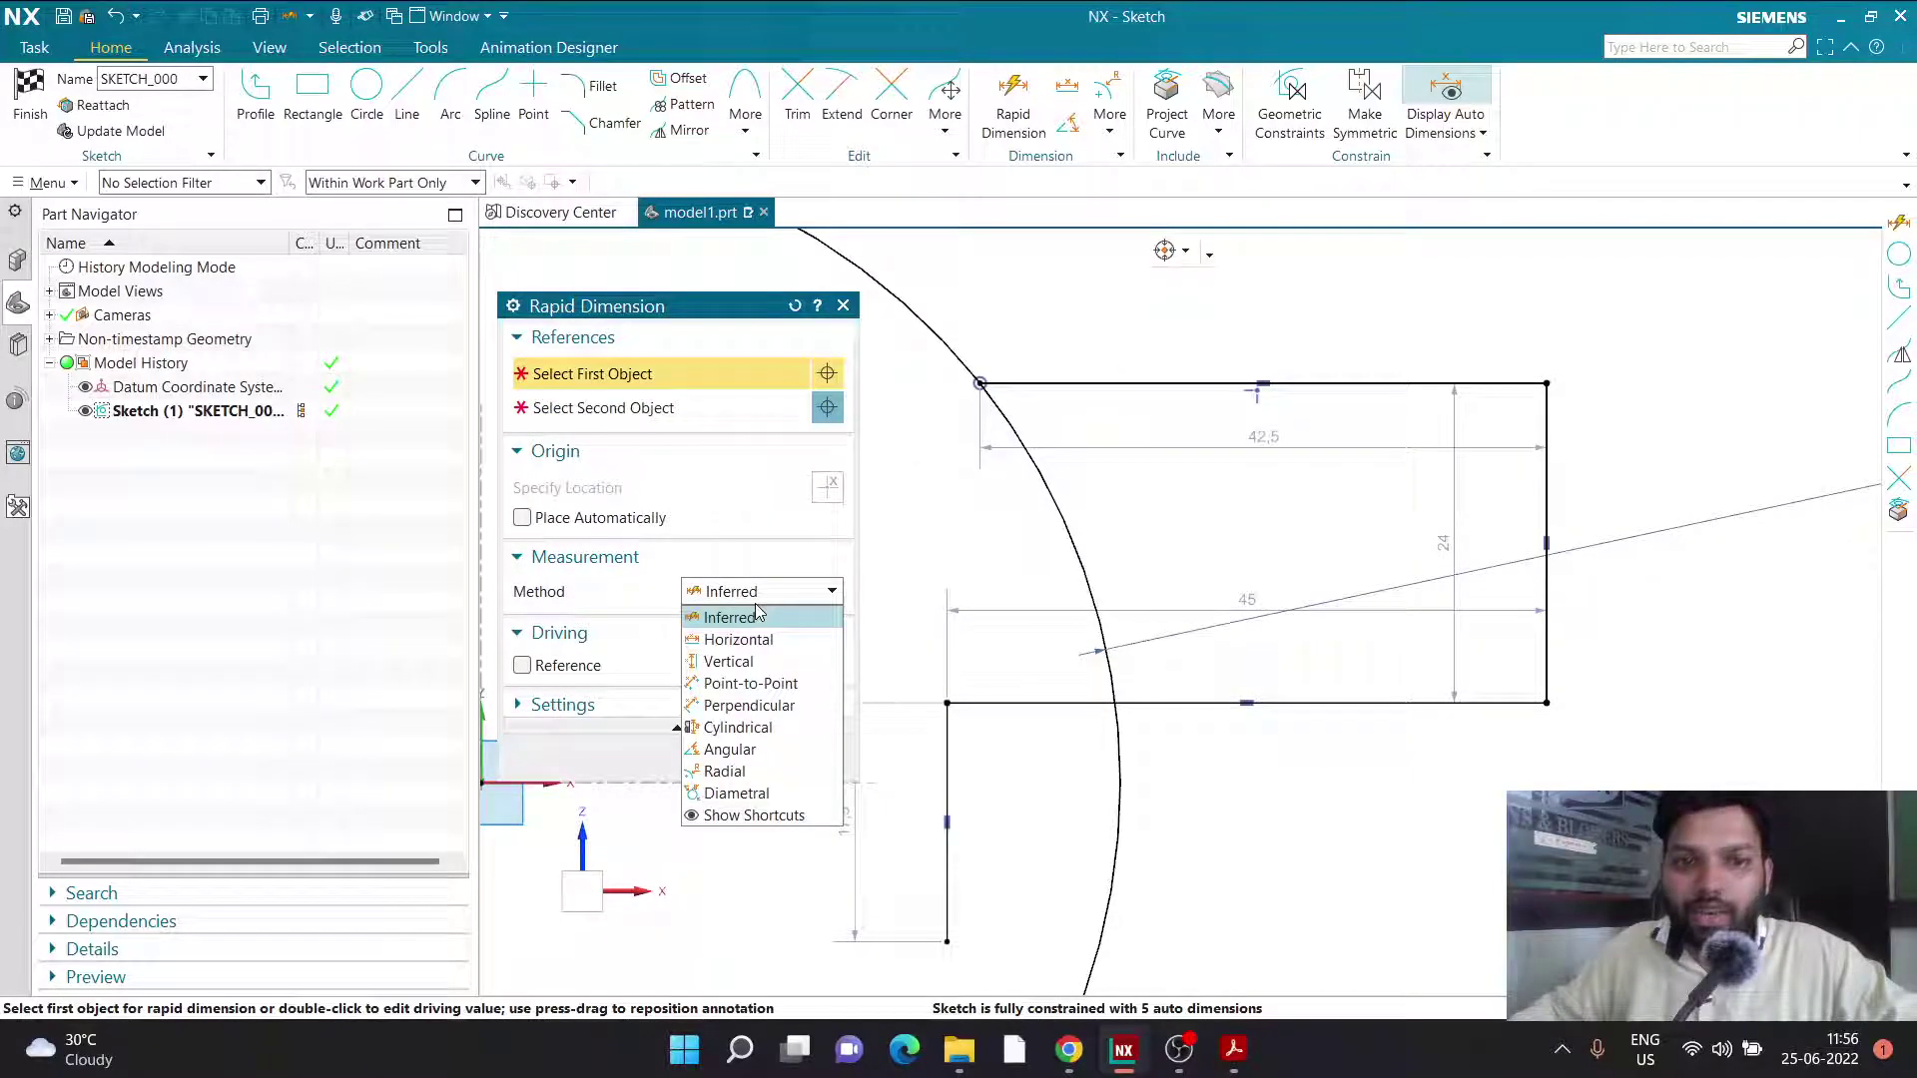
pyautogui.click(744, 597)
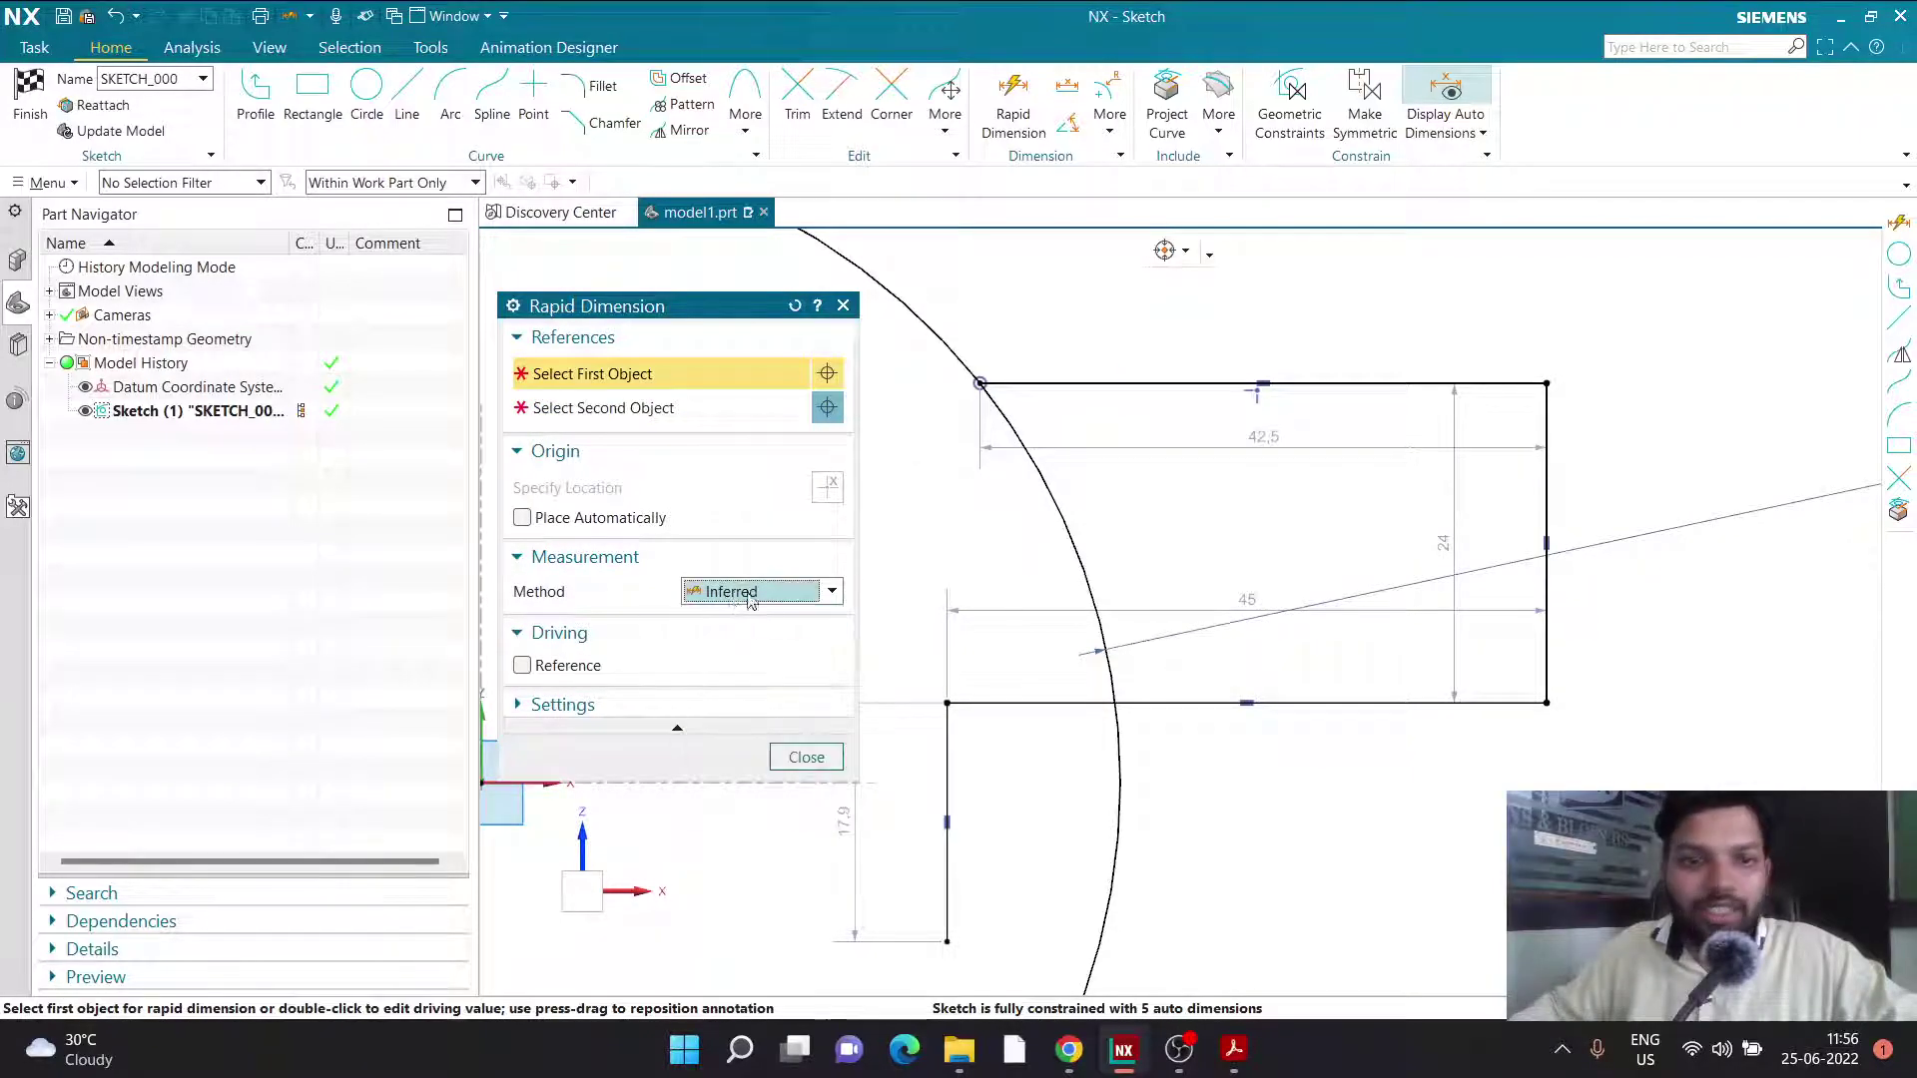
pyautogui.click(1548, 486)
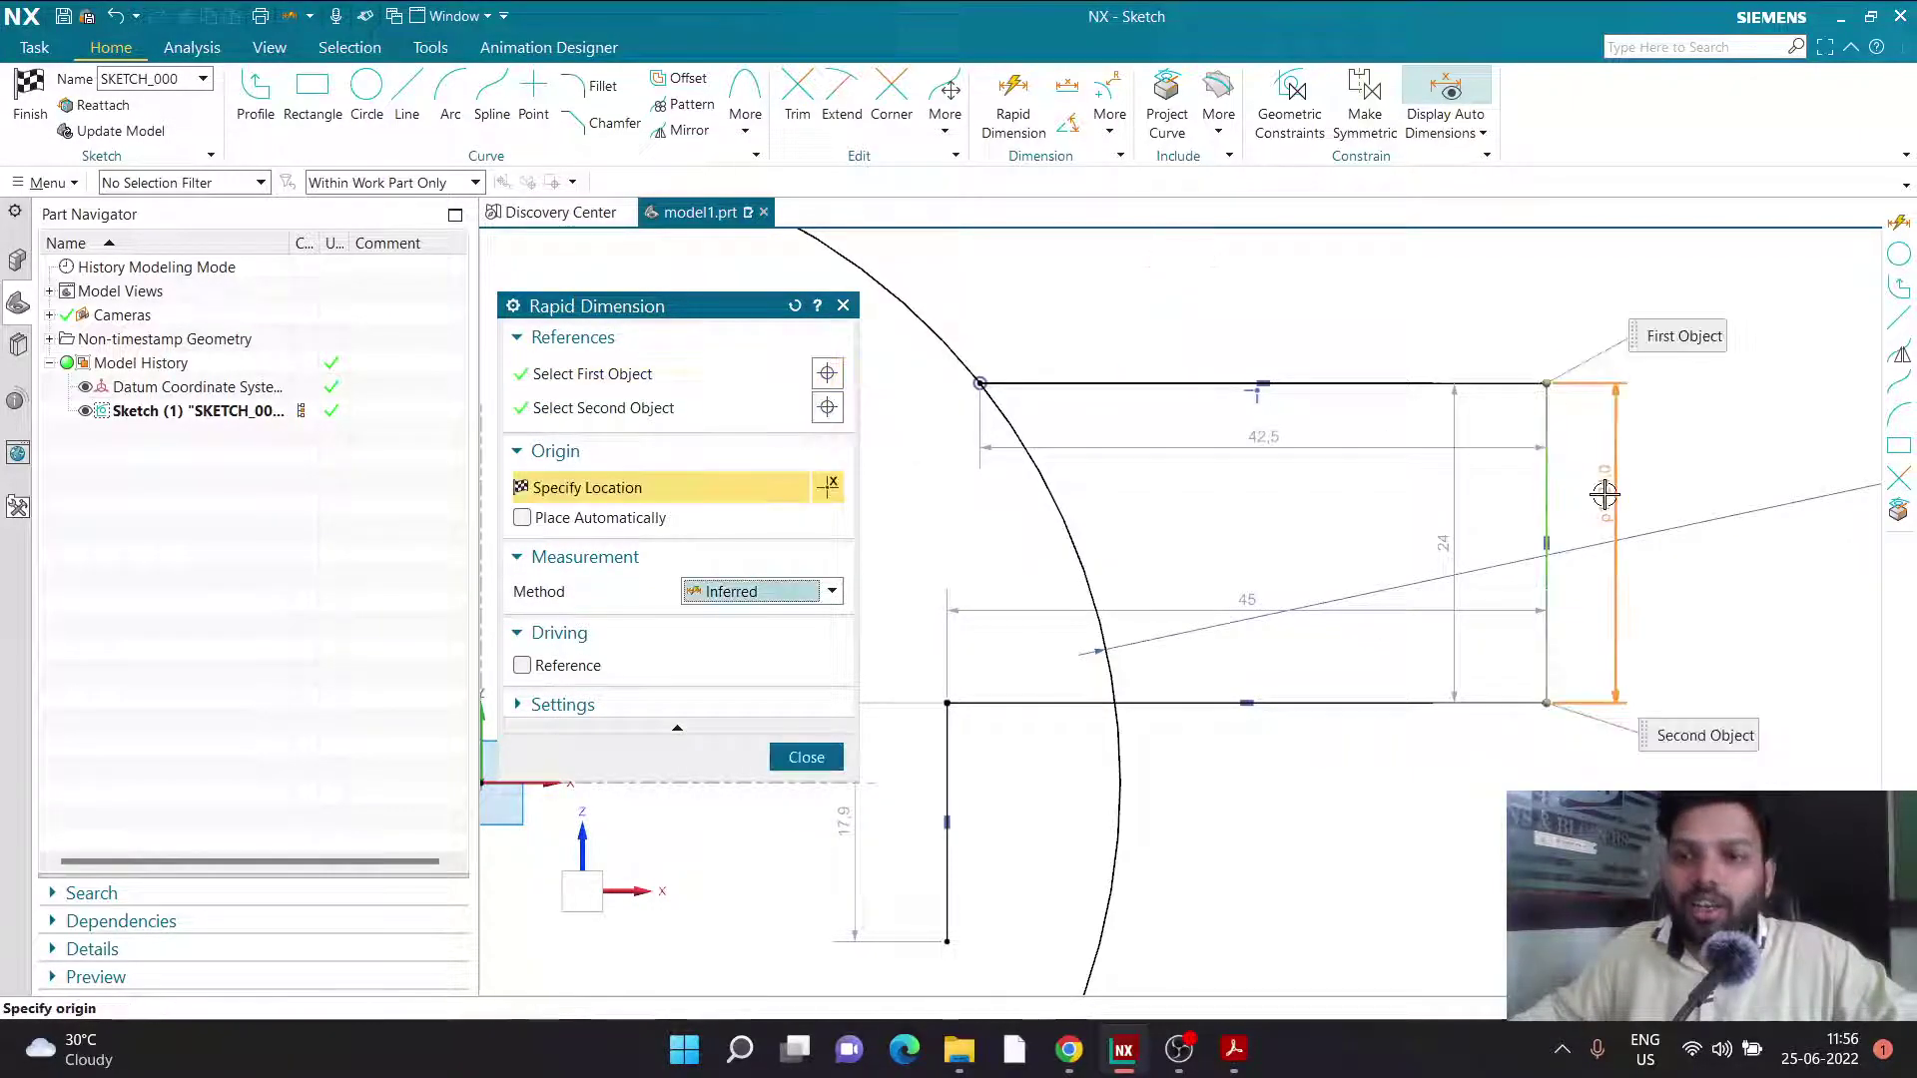
pyautogui.click(1672, 551)
pyautogui.write('12')
pyautogui.press('Return')
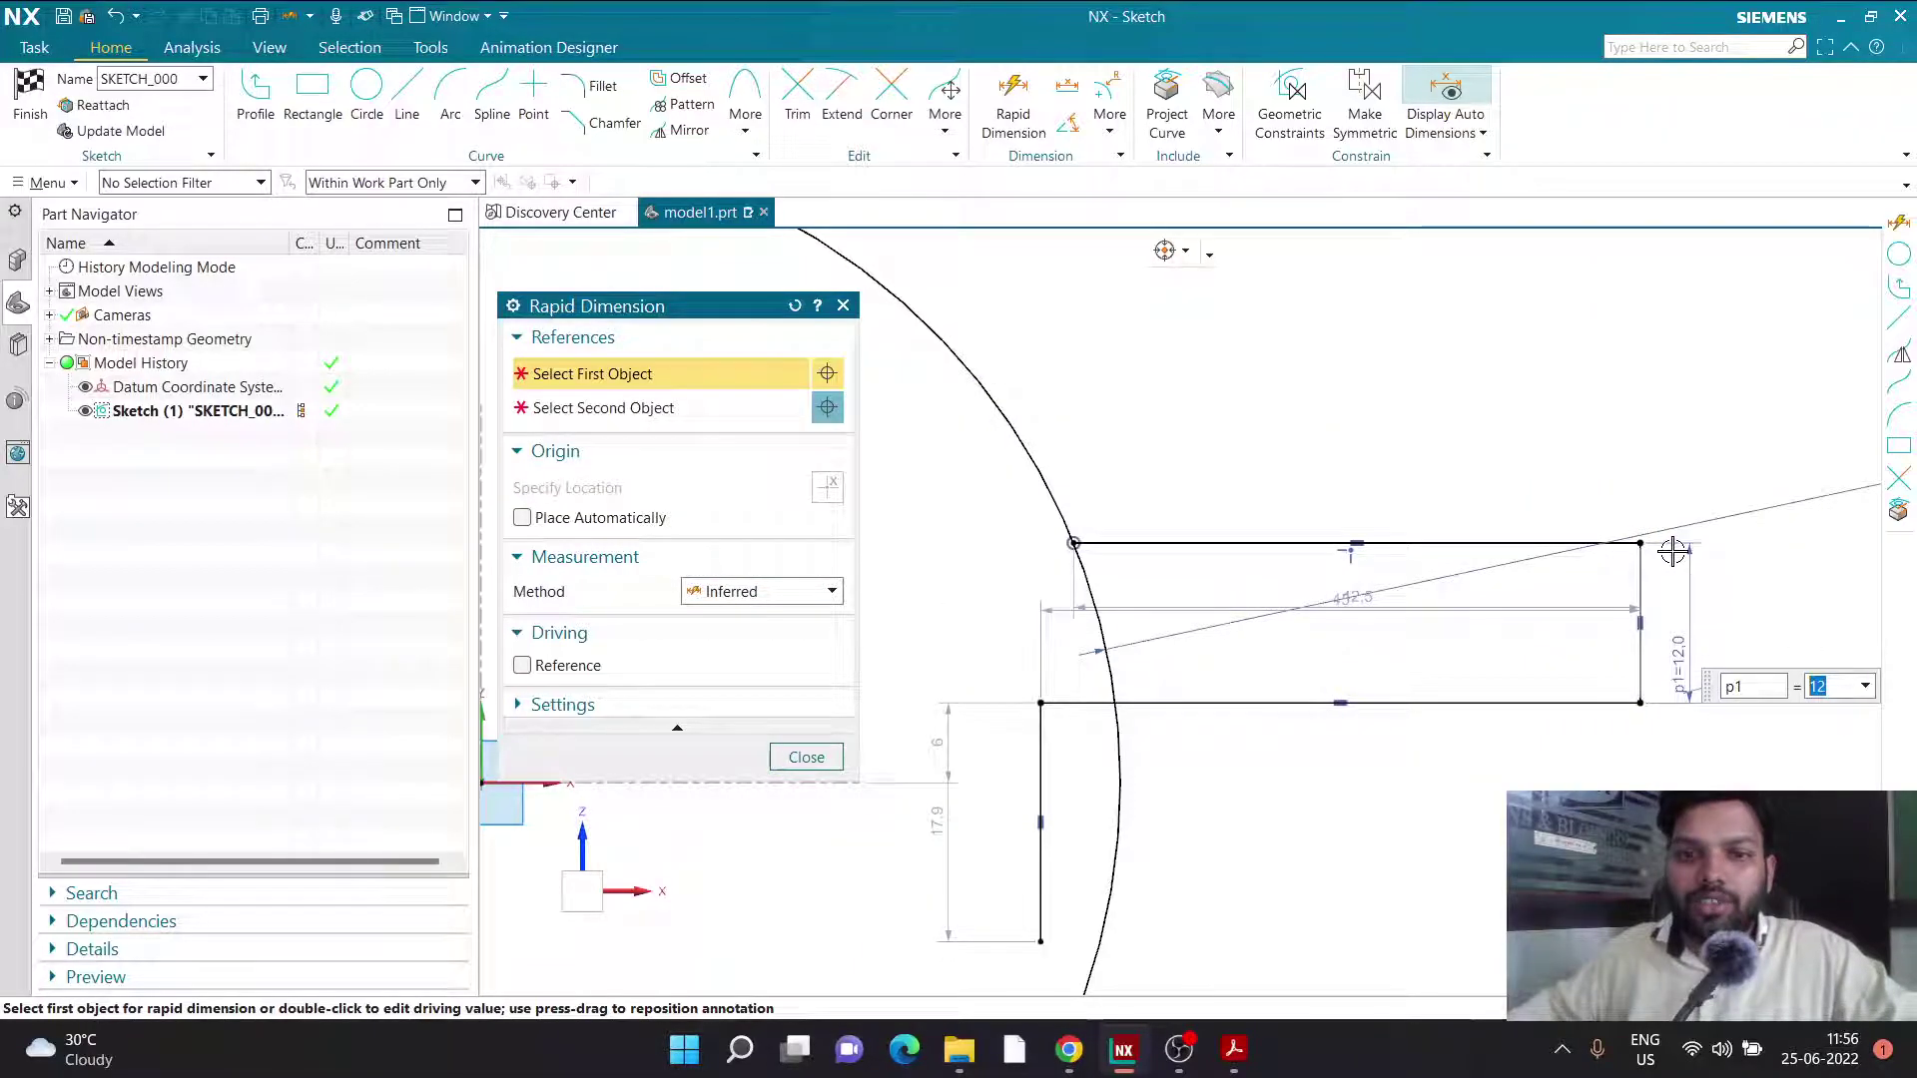
# Check the cap's front view in the CAP_AND_BOLT PDF, and in NX dimension the right-hand inner vertical line as 16 mm.
pyautogui.scroll(-2, 1667, 455)
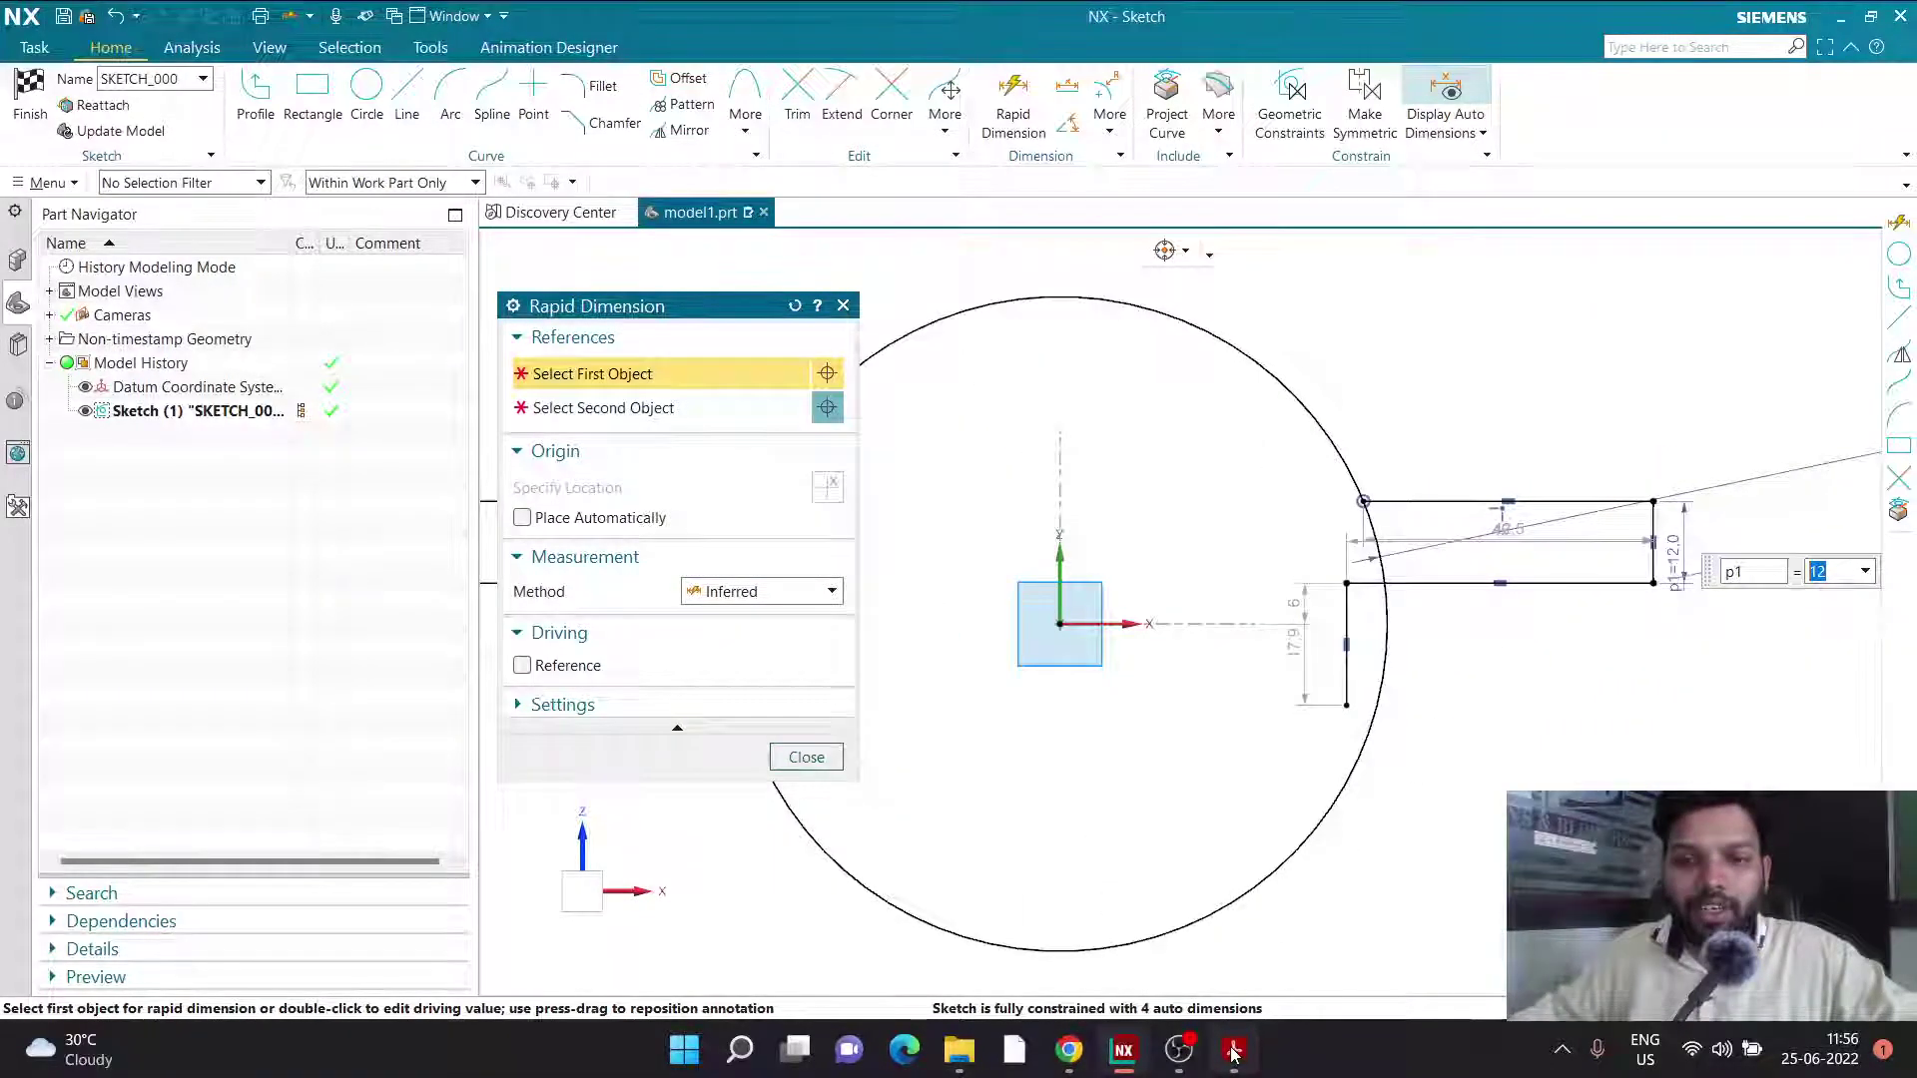
pyautogui.click(1234, 1050)
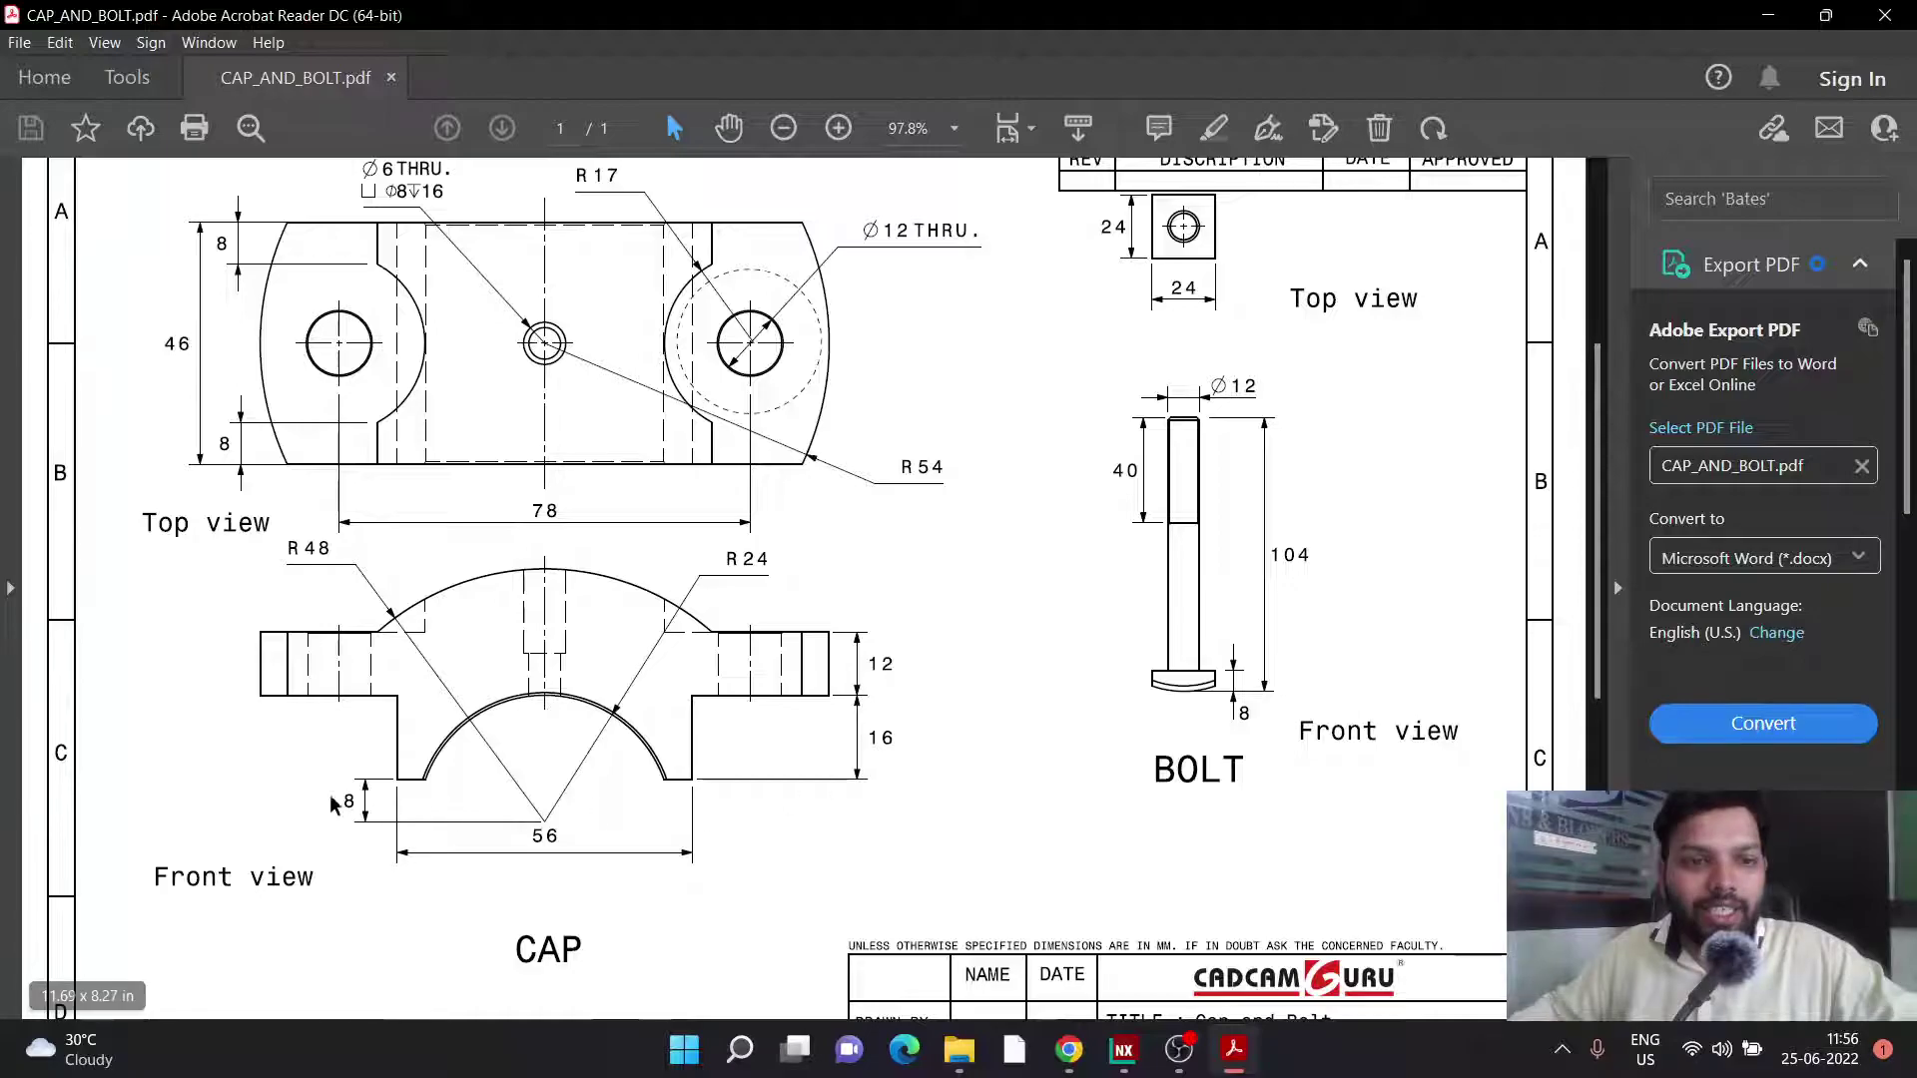
pyautogui.click(1242, 1068)
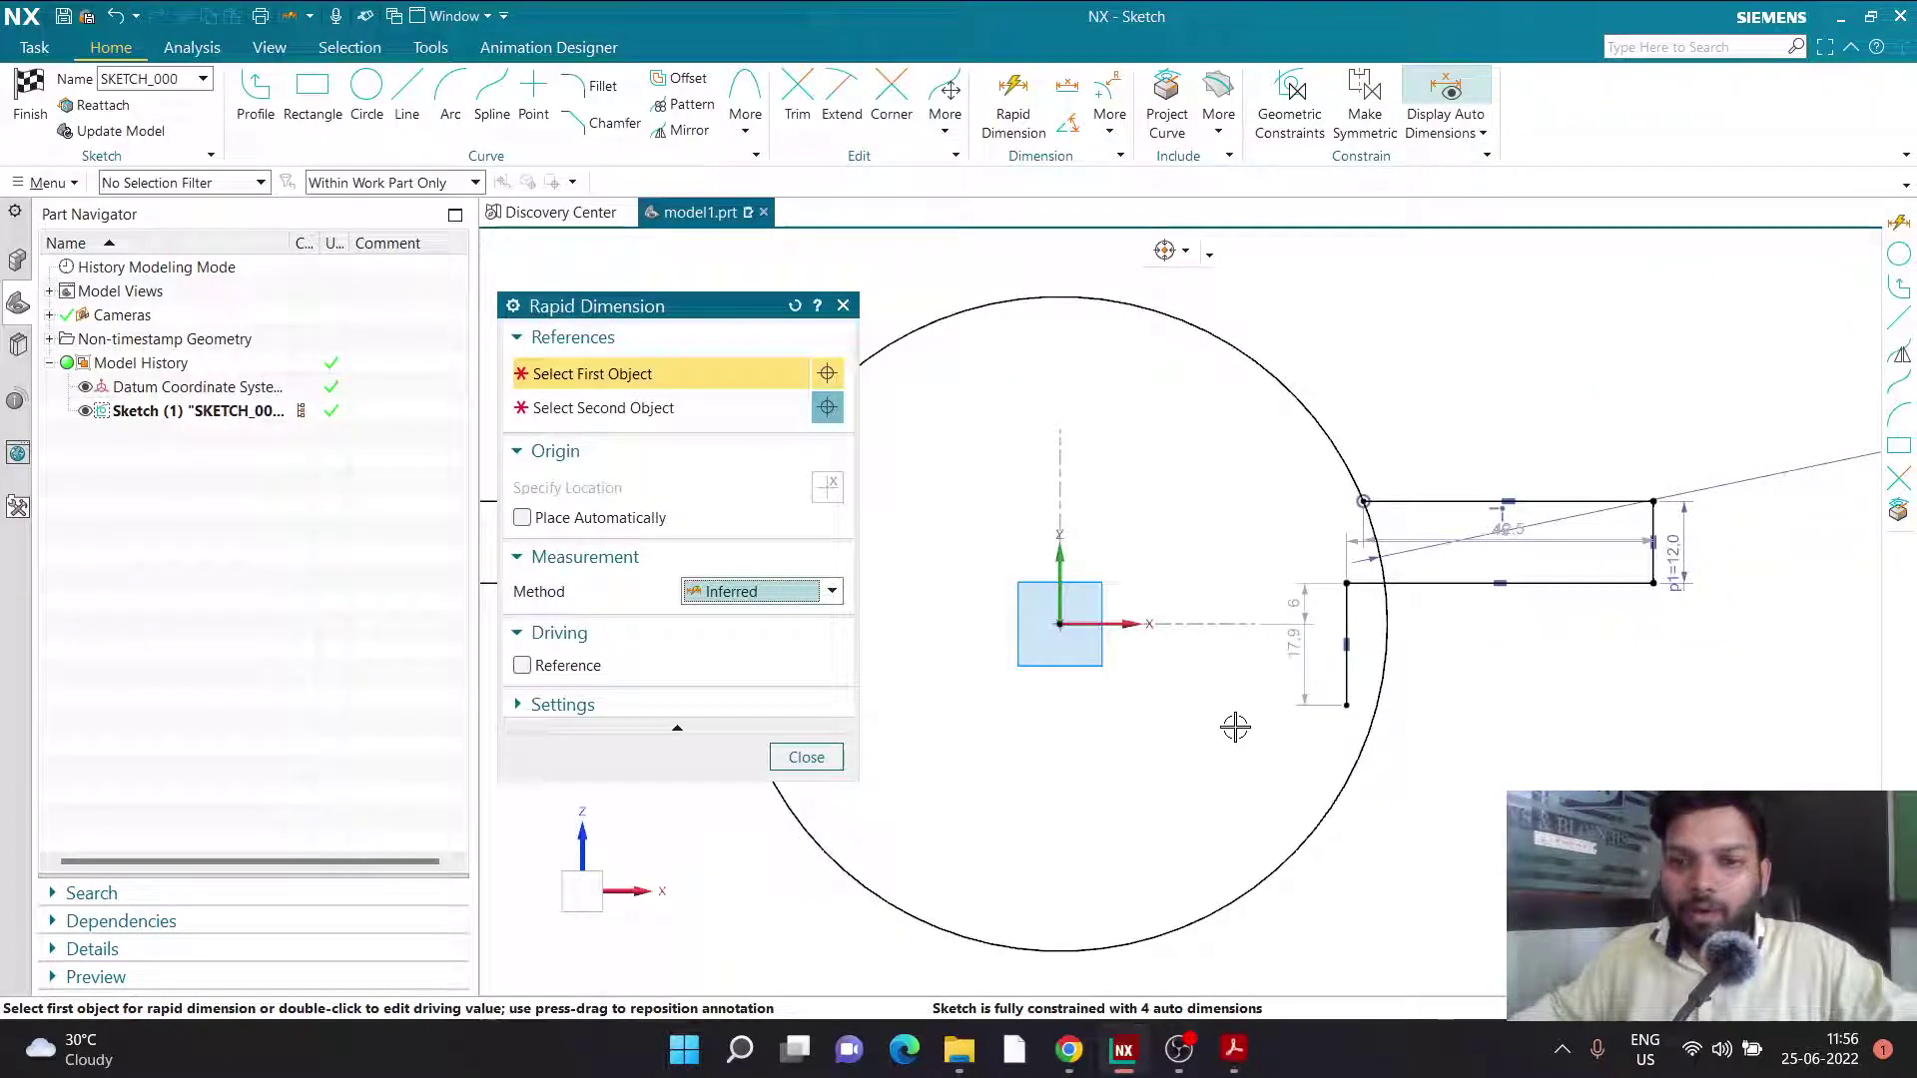
pyautogui.scroll(2, 1398, 657)
pyautogui.click(1307, 617)
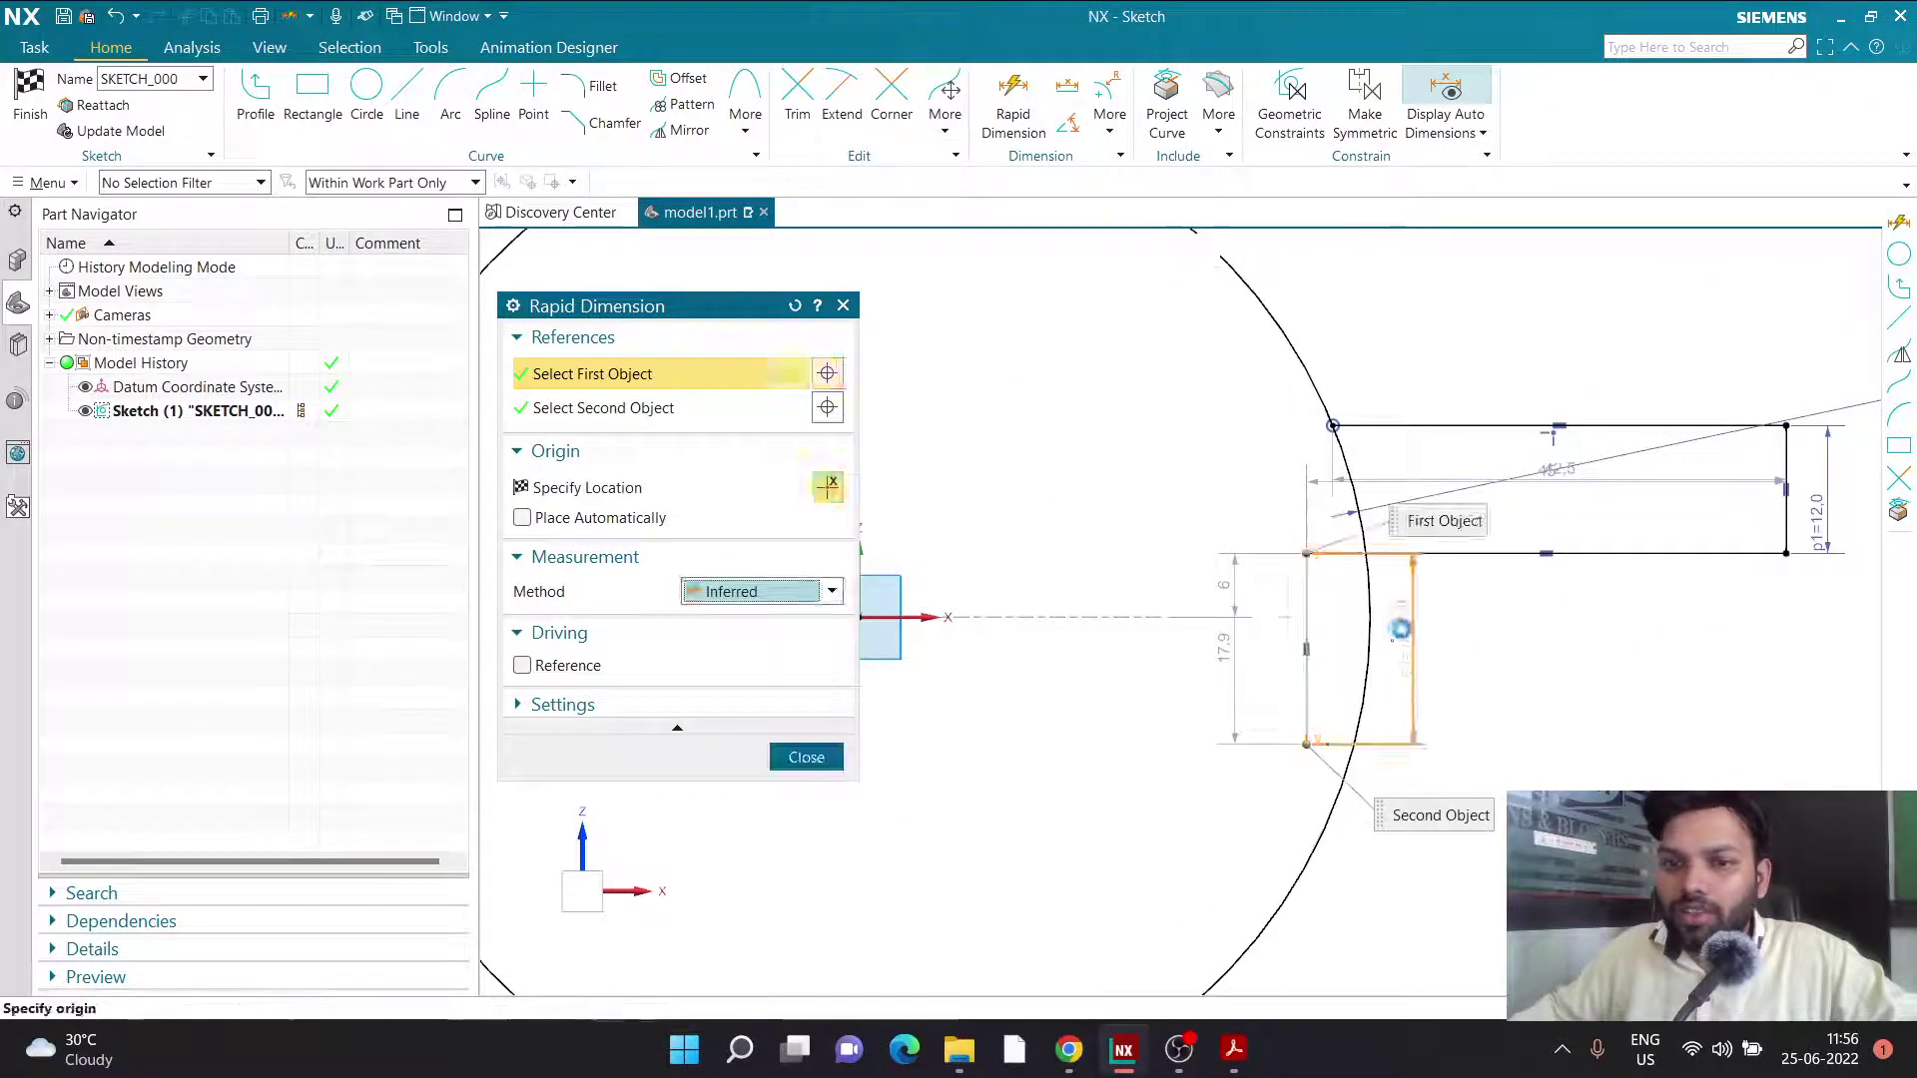
pyautogui.click(1407, 635)
pyautogui.write('16')
pyautogui.press('Return')
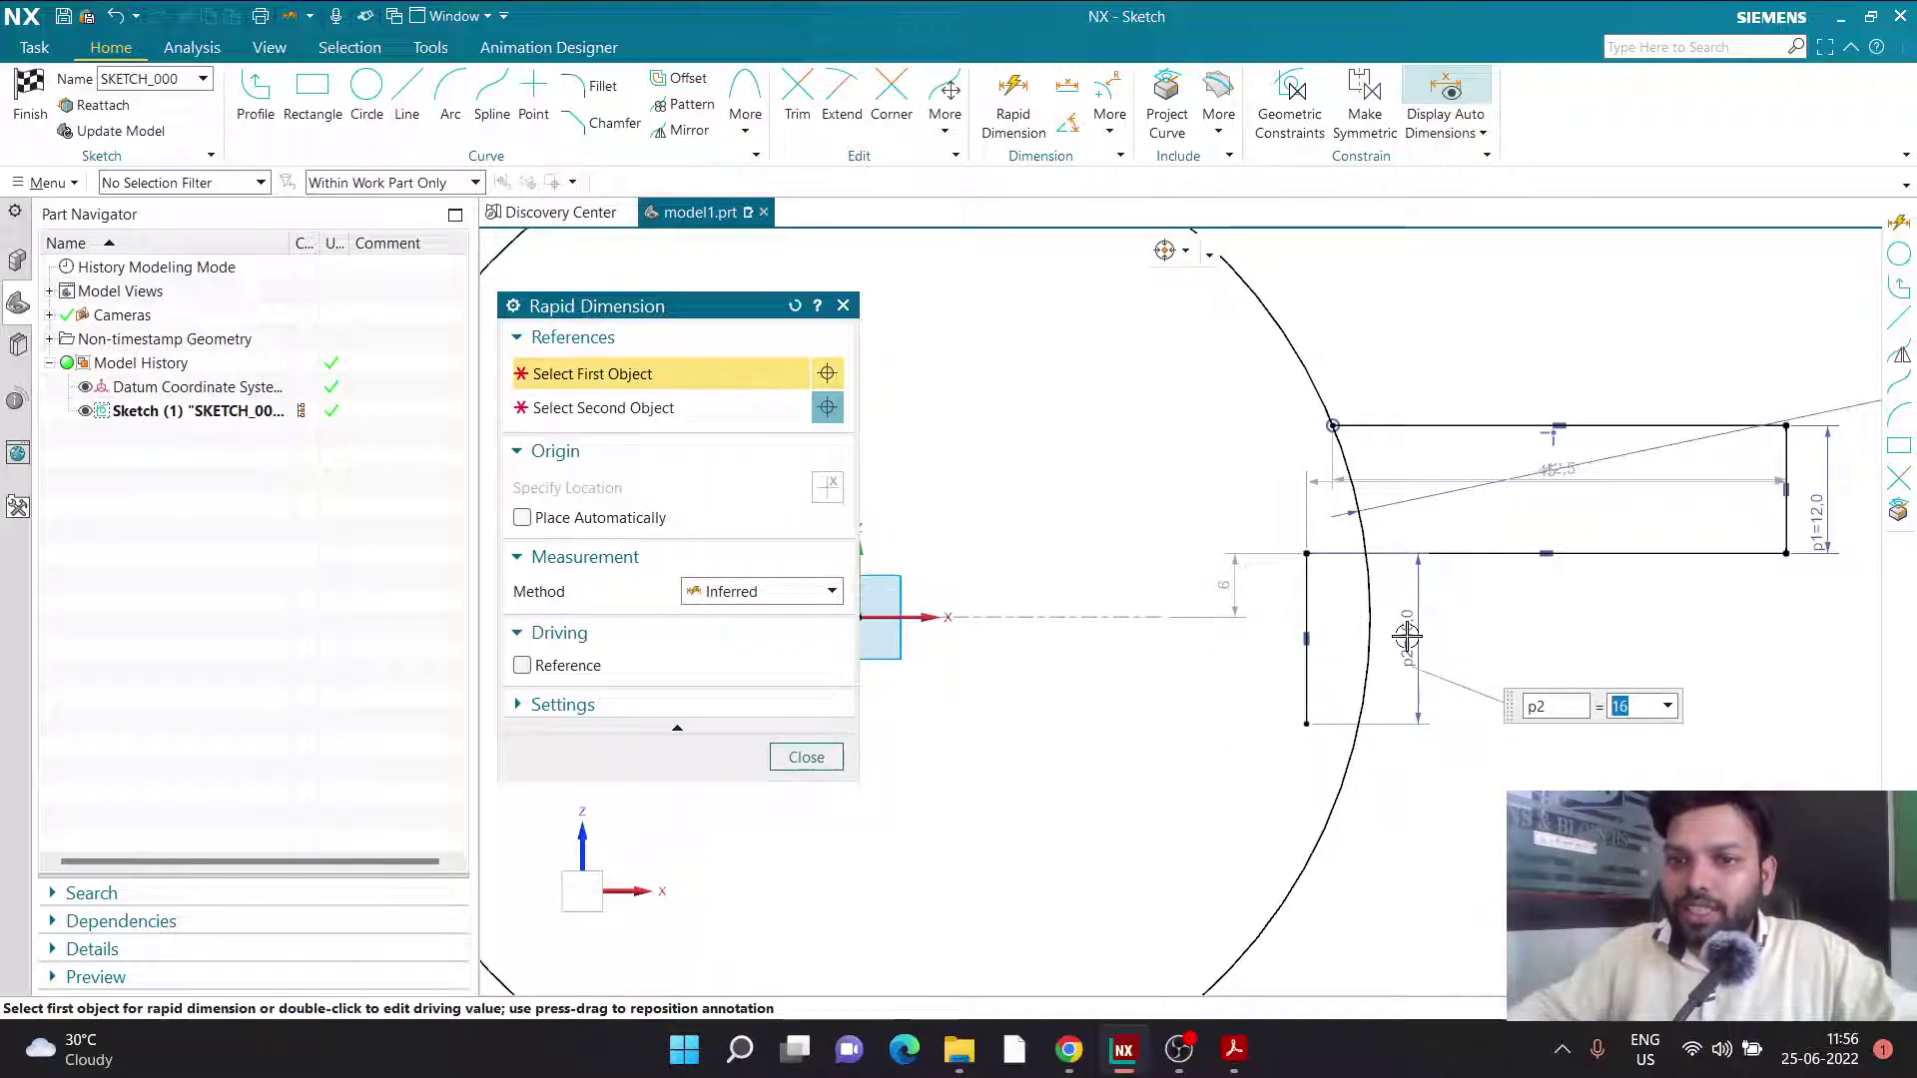
pyautogui.press('Escape')
# Move the right-hand upper horizontal line upward until the profile's lower end sits about 6.7 mm above the horizontal axis.
pyautogui.moveTo(1433, 424)
pyautogui.mouseDown()
pyautogui.moveTo(1356, 198)
pyautogui.moveTo(1390, 278)
pyautogui.mouseUp()
pyautogui.scroll(-2, 1387, 496)
pyautogui.moveTo(1369, 399); pyautogui.dragTo(1369, 380)
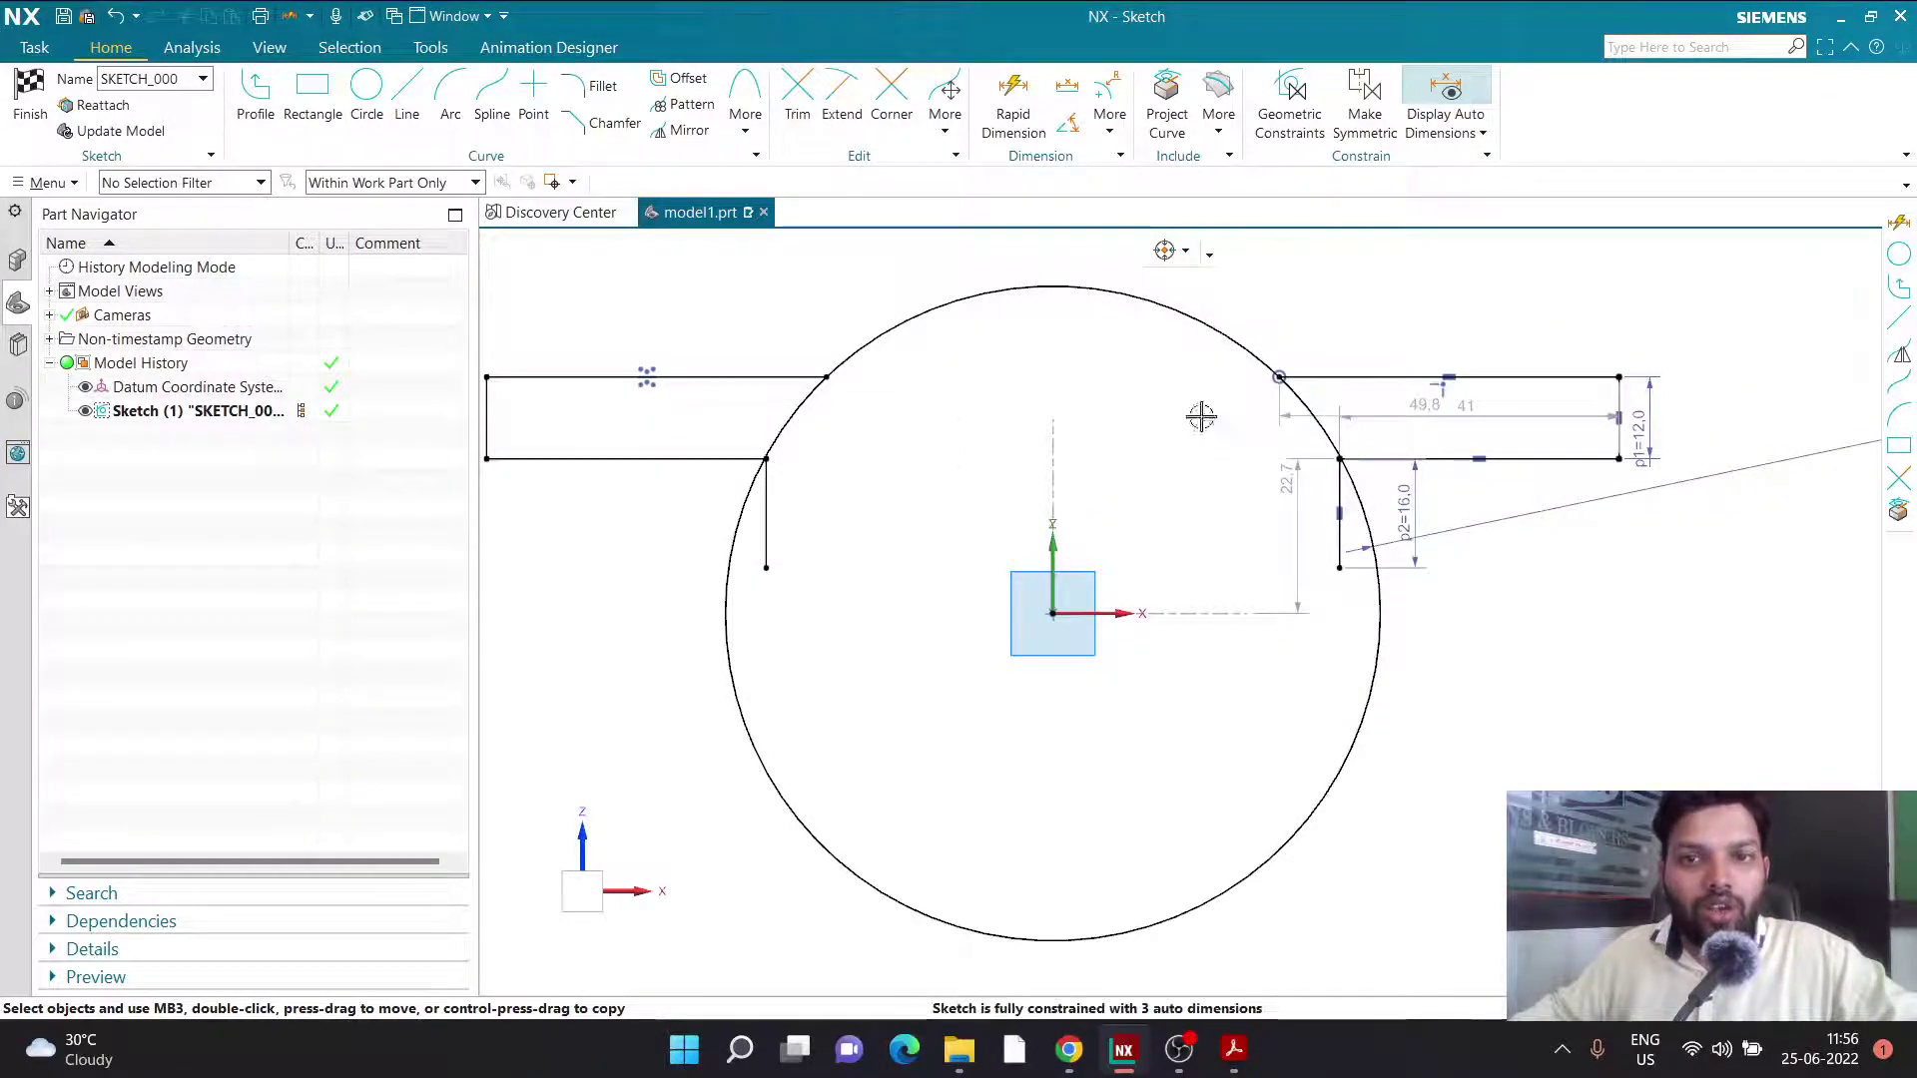
# Dimension the height of the right-hand inner vertical line's lower endpoint above the horizontal axis and set it to 8 mm.
pyautogui.click(1013, 110)
pyautogui.click(1338, 554)
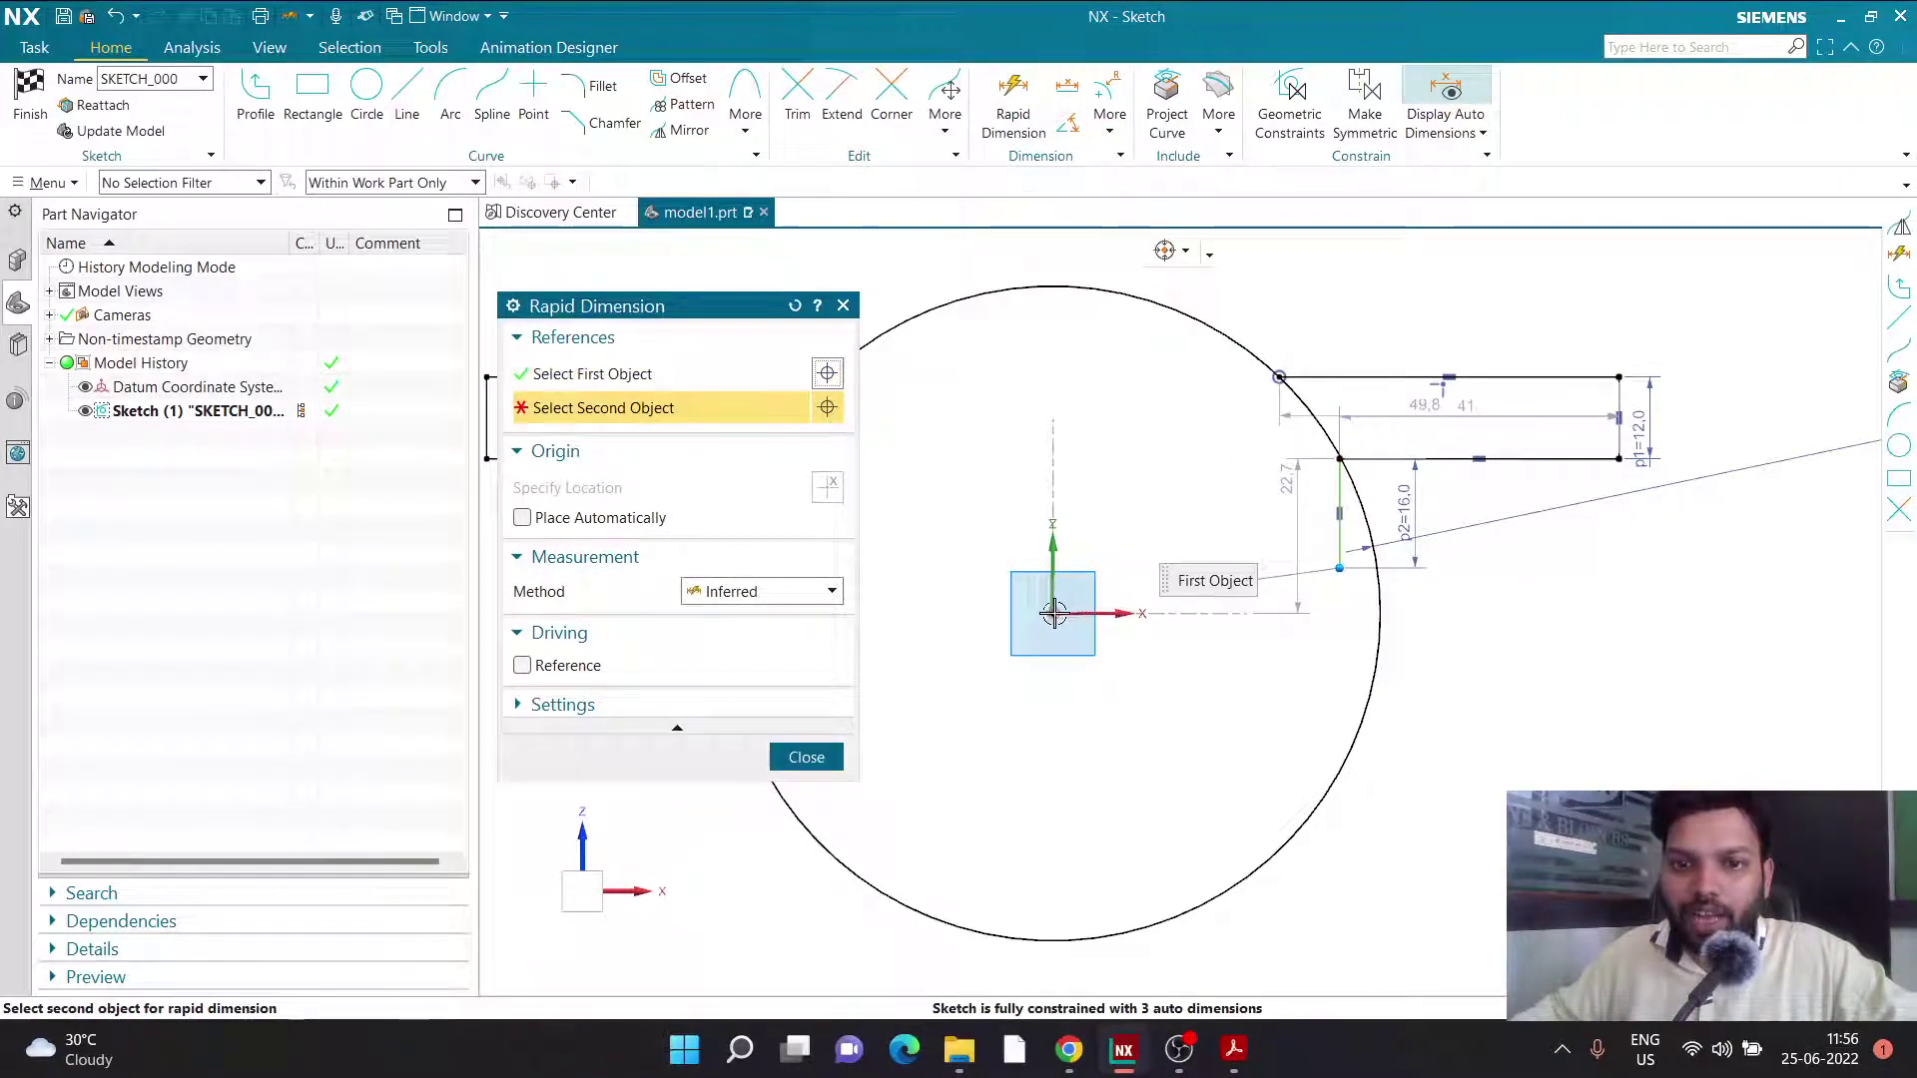
pyautogui.click(1261, 606)
pyautogui.click(1497, 597)
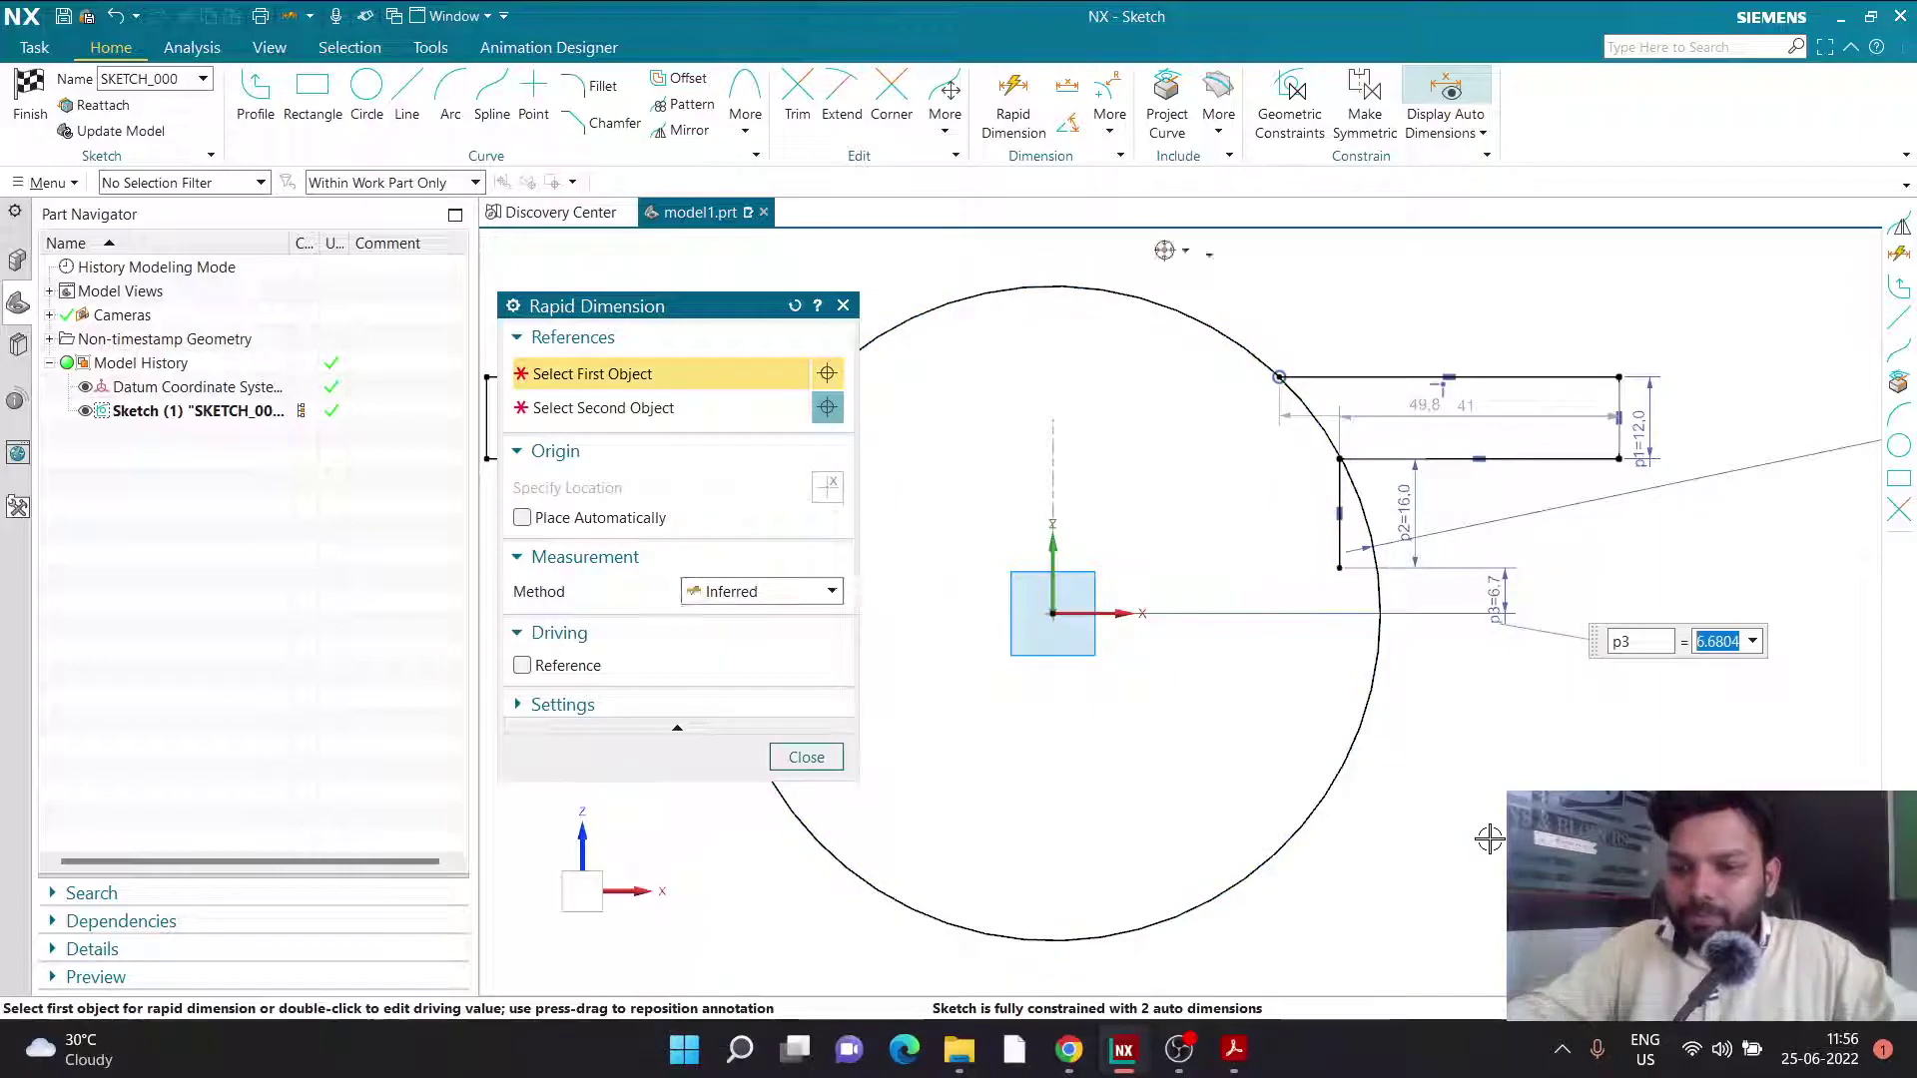
pyautogui.write('8')
pyautogui.press('Return')
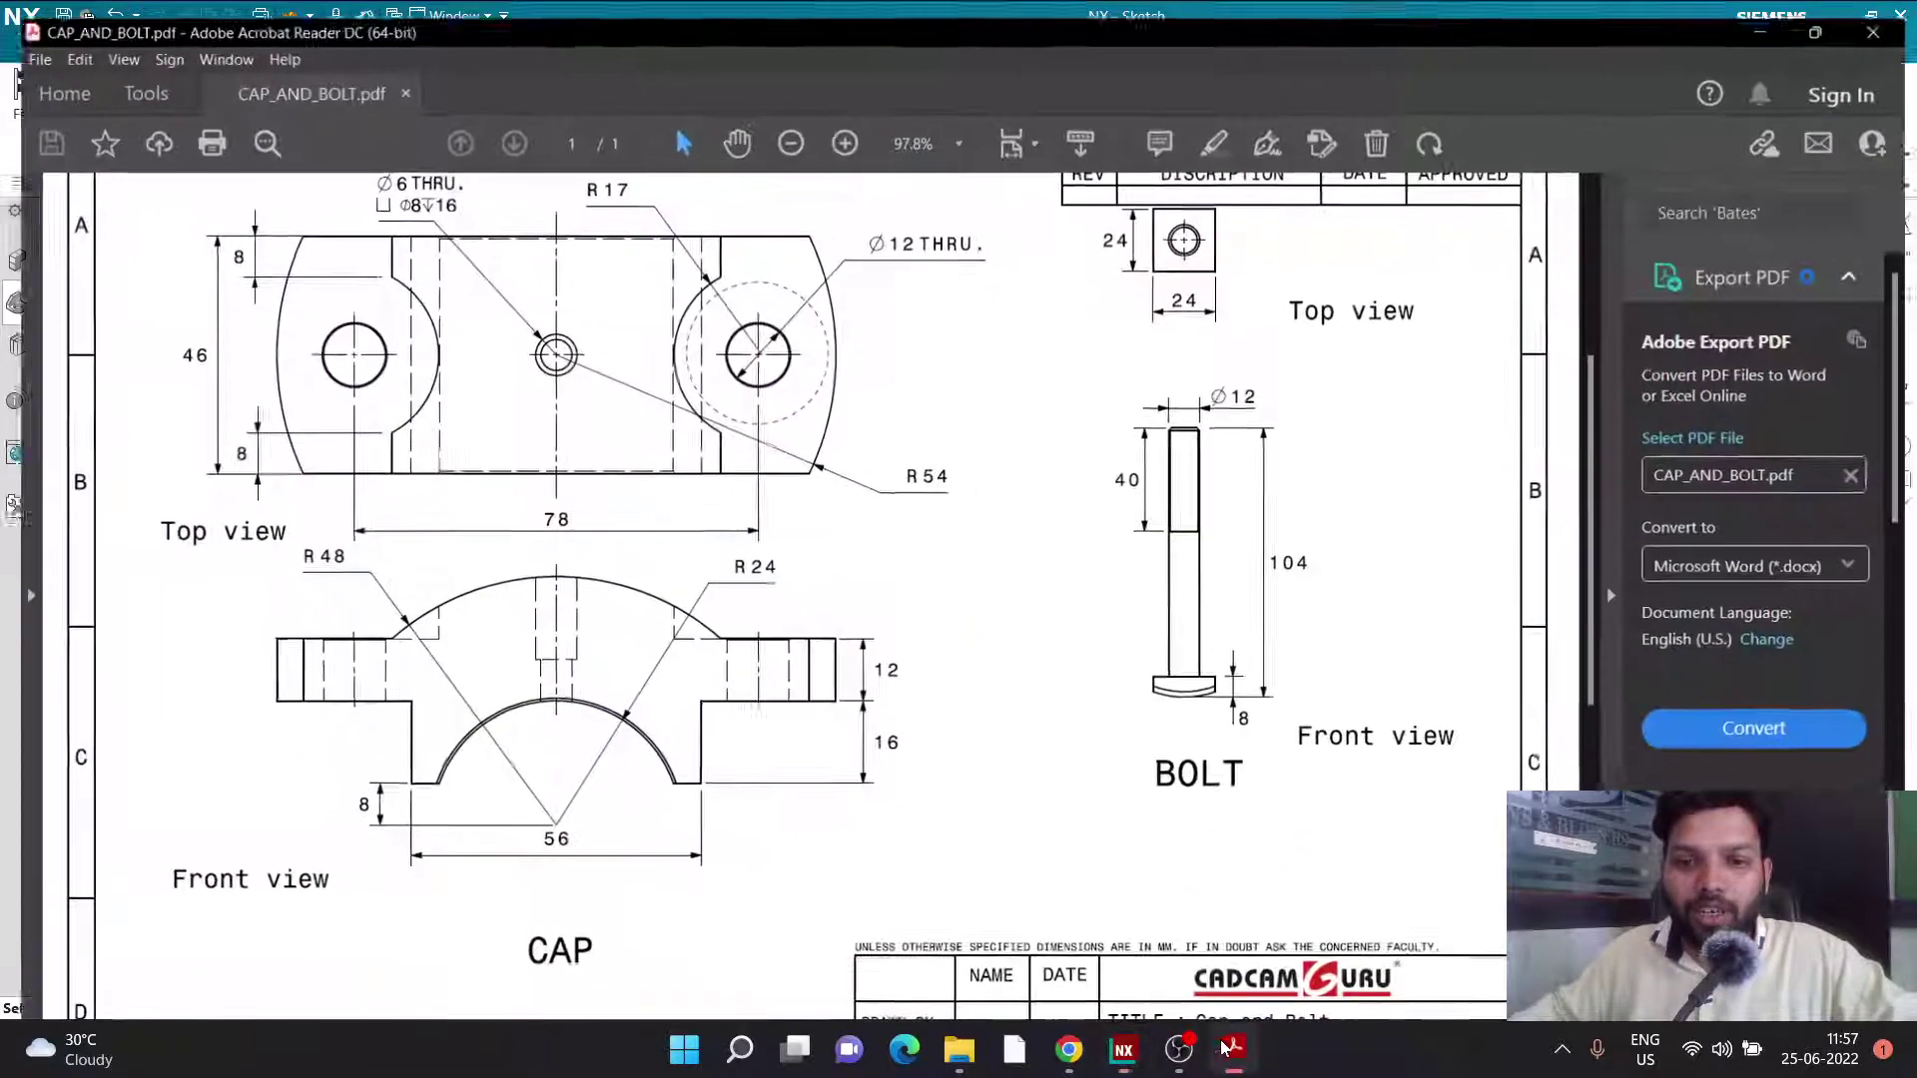
# Check the cap's lower width in the PDF drawing, and in NX set the distance between the two inner vertical lines to 56 mm.
pyautogui.click(1234, 1048)
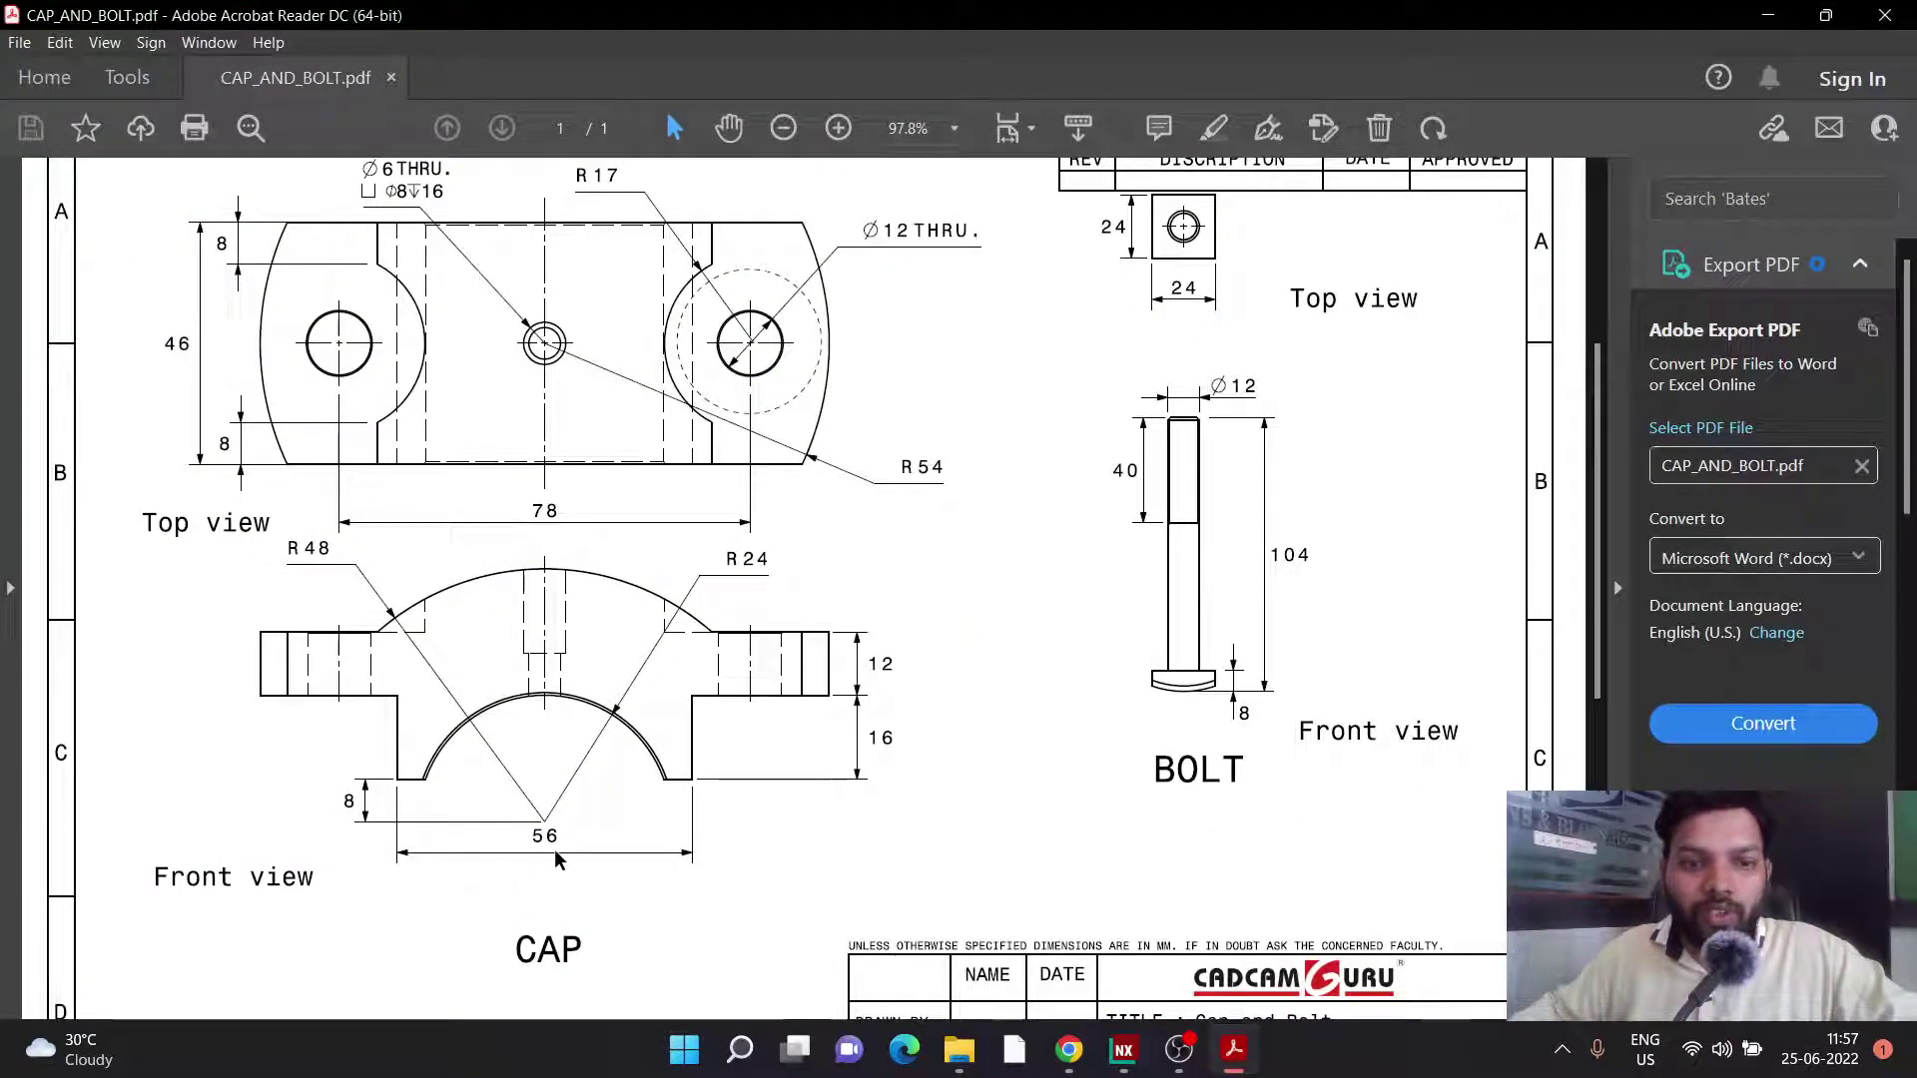
pyautogui.click(1234, 1048)
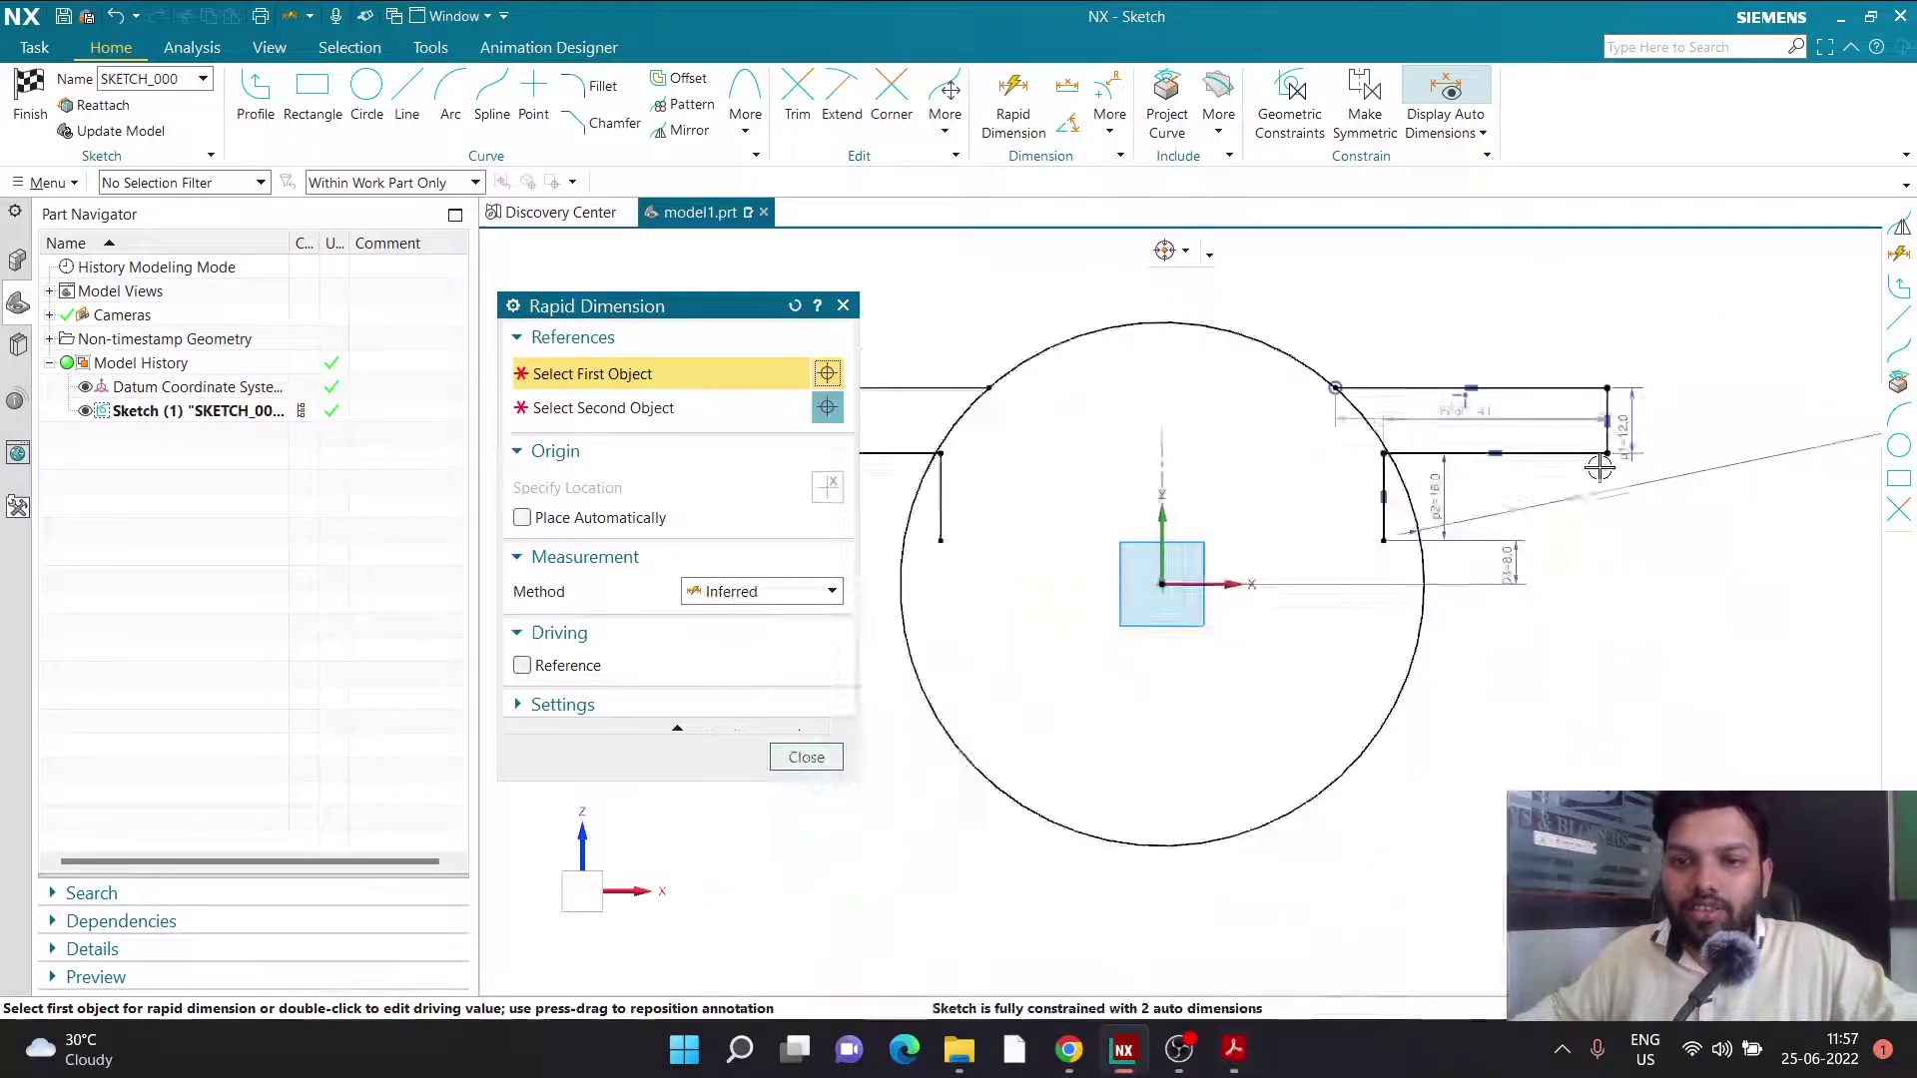
pyautogui.click(1383, 531)
pyautogui.click(940, 531)
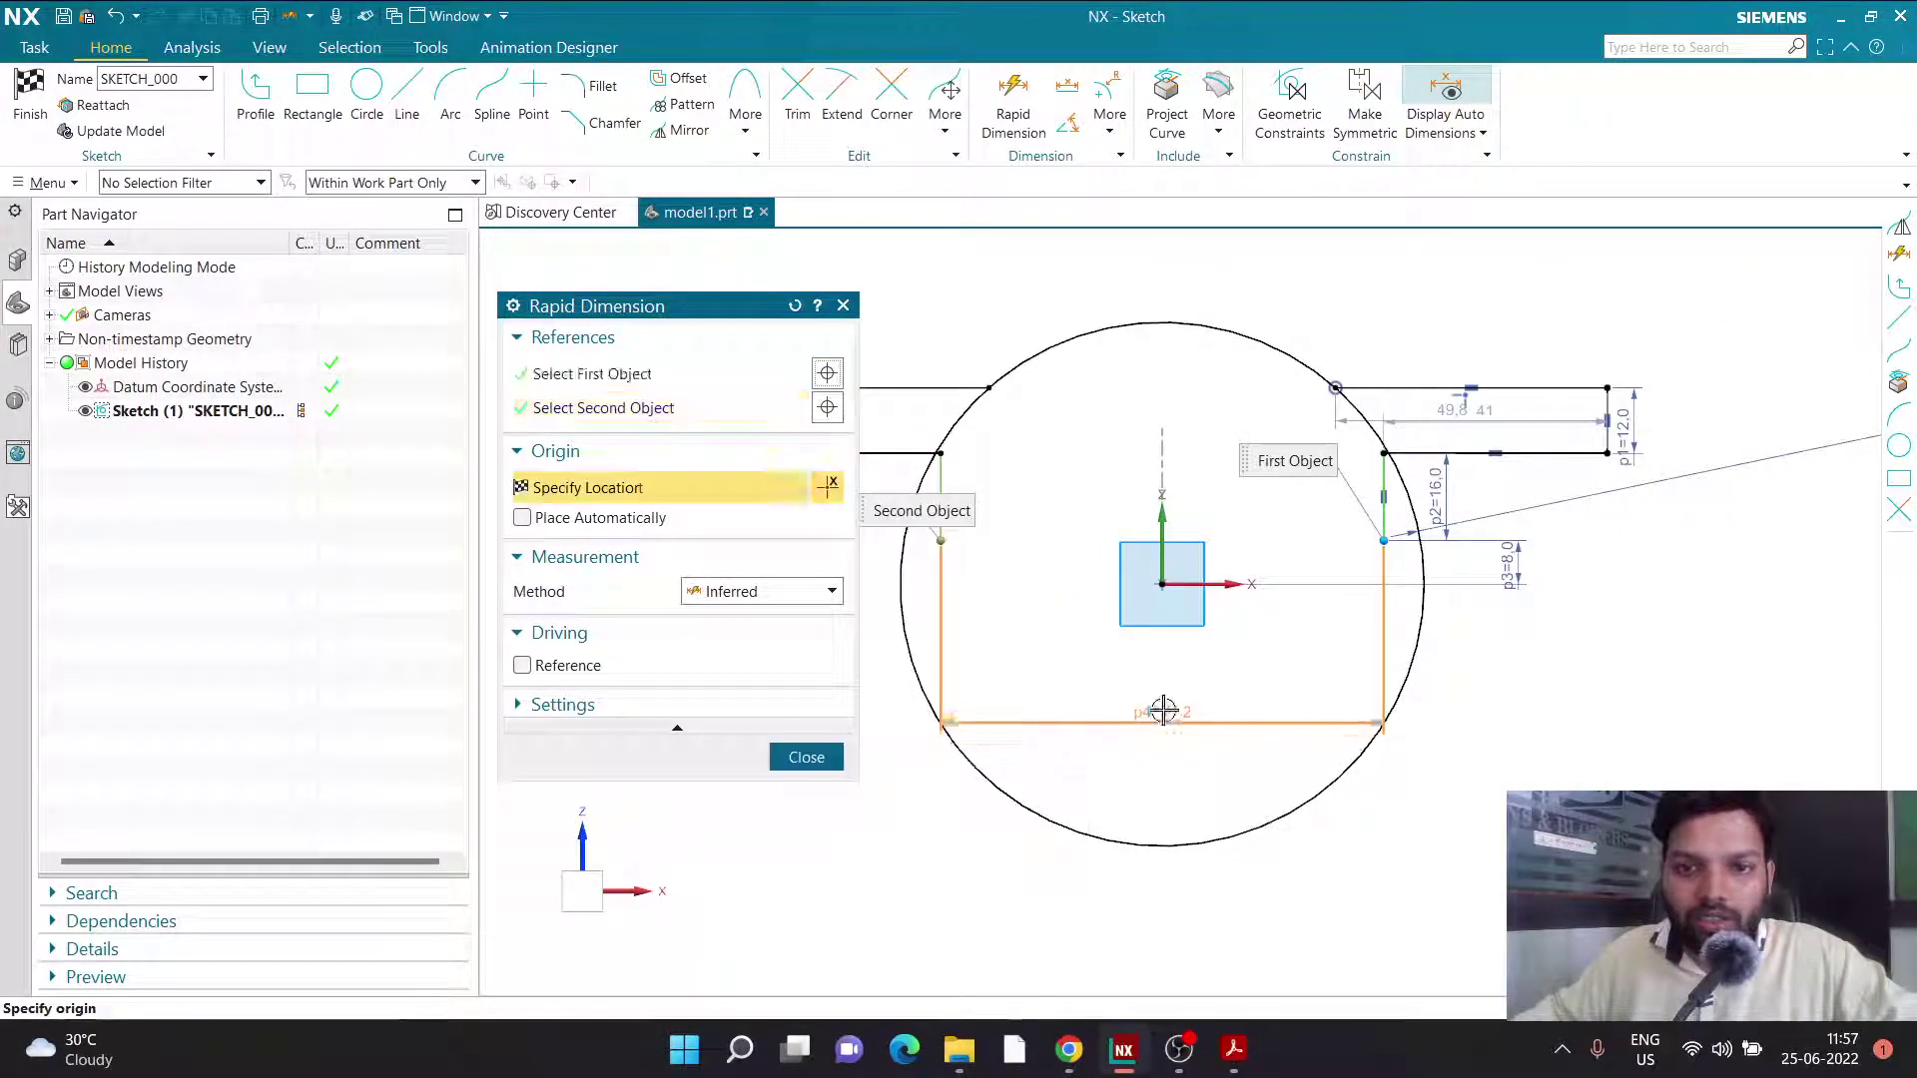
pyautogui.click(1130, 727)
pyautogui.write('56')
pyautogui.press('Return')
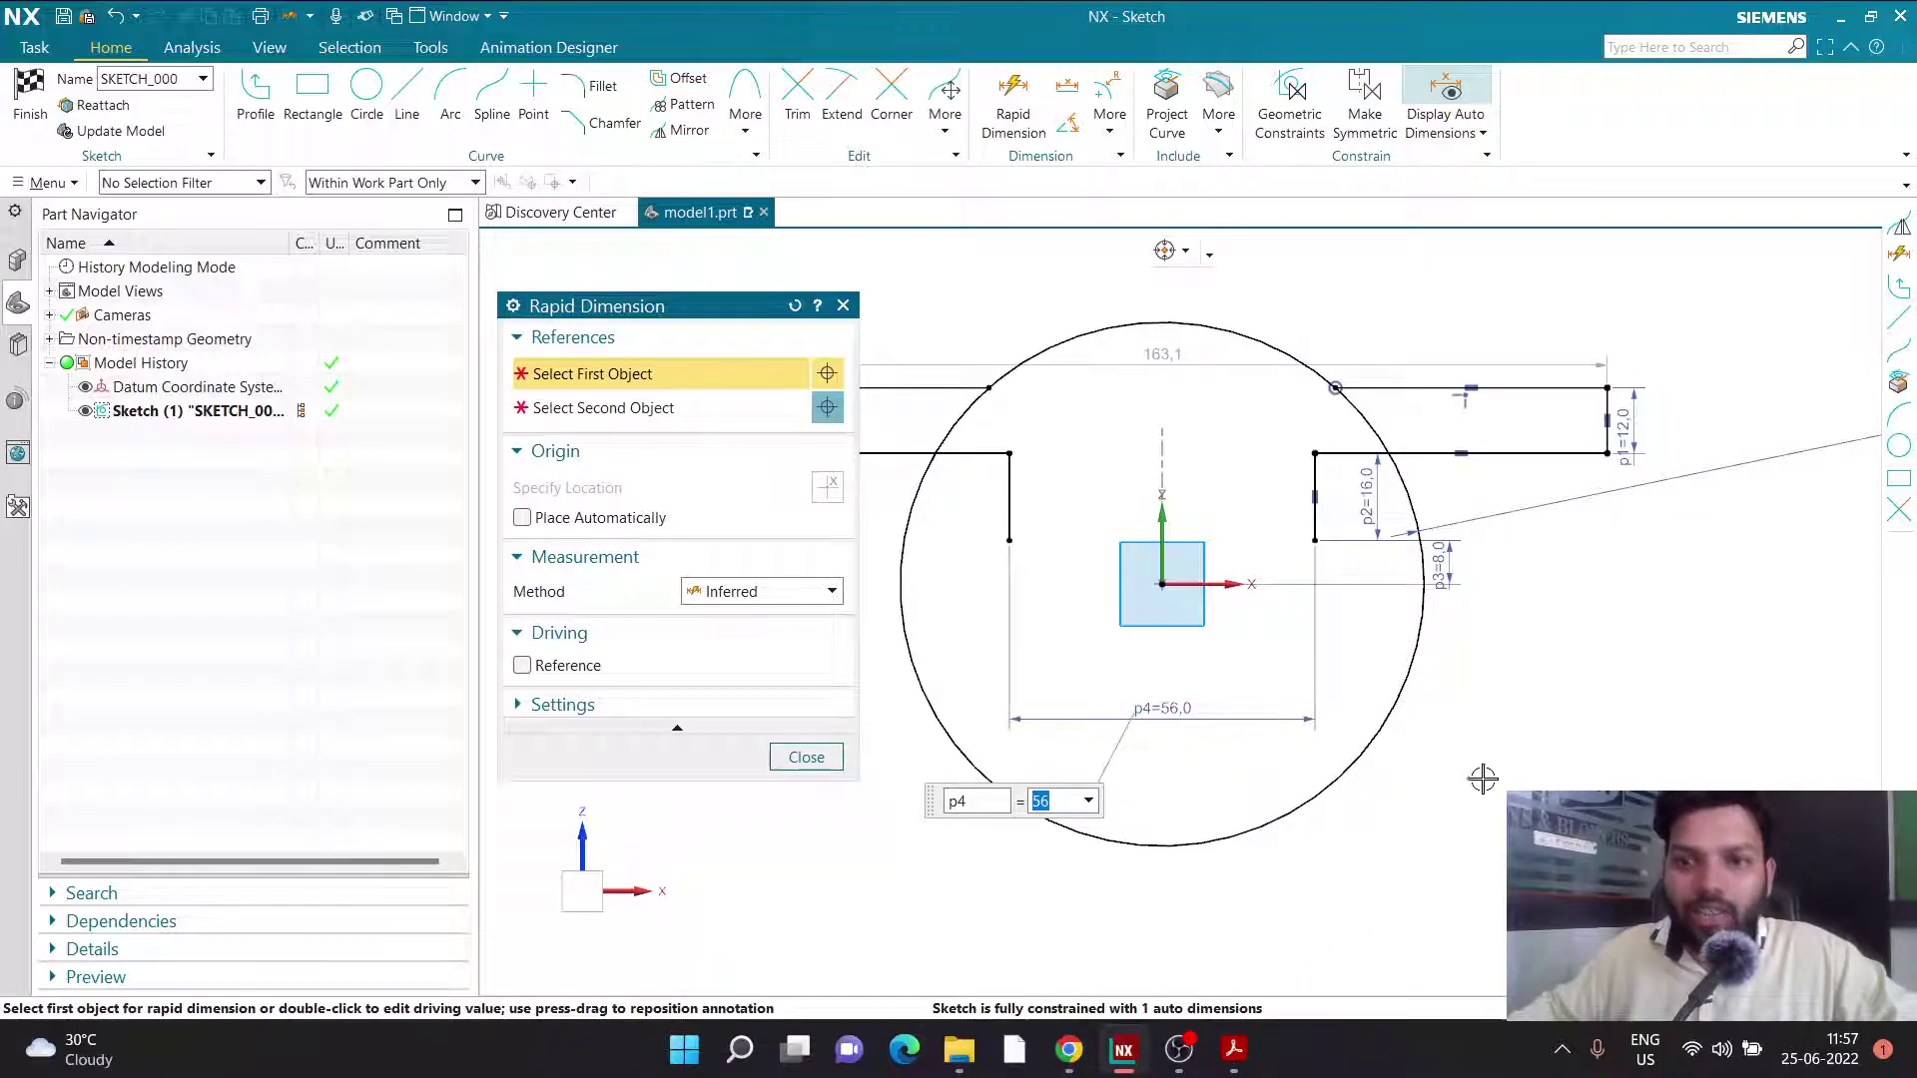
pyautogui.press('Escape')
# Pull the right flange end inward, check the PDF's top view, and in NX set its horizontal distance from the circle's centre to 54 mm.
pyautogui.moveTo(1605, 424); pyautogui.dragTo(1517, 409)
pyautogui.click(1234, 1050)
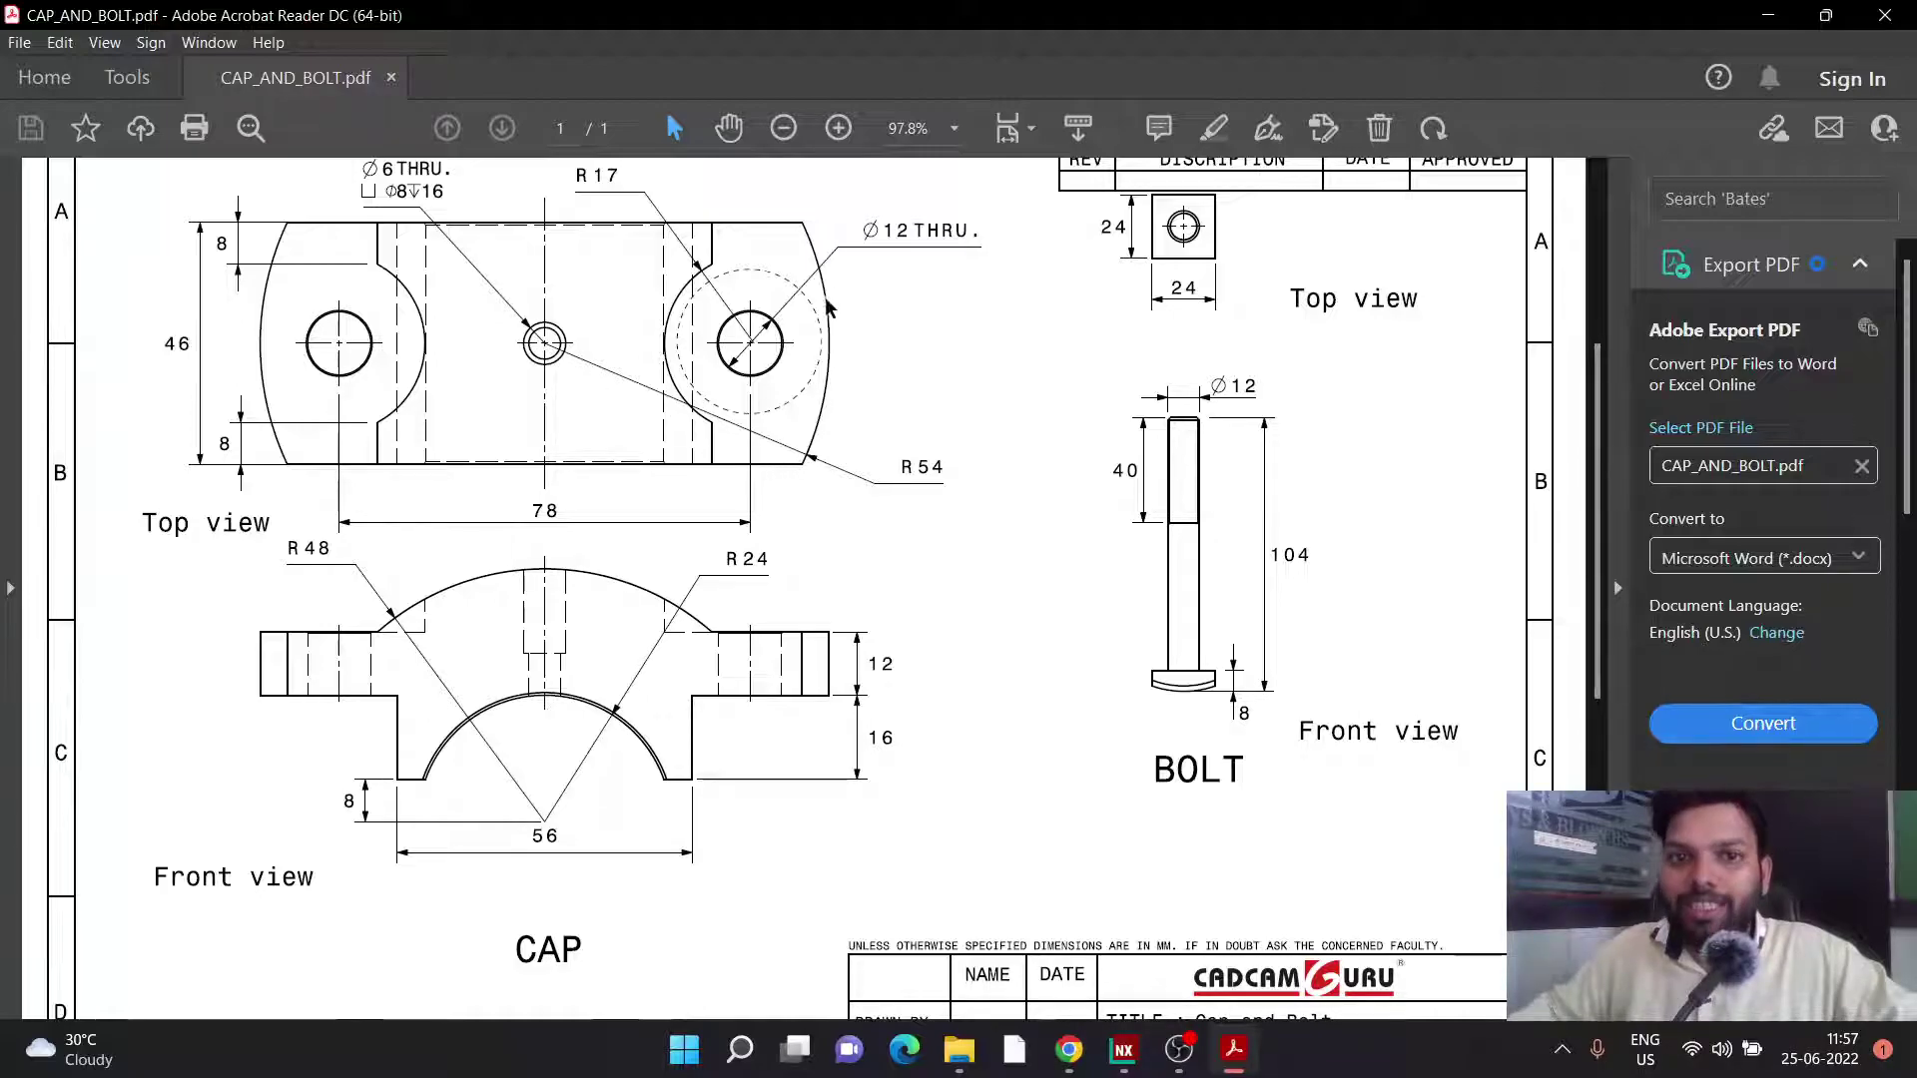
pyautogui.click(1123, 1047)
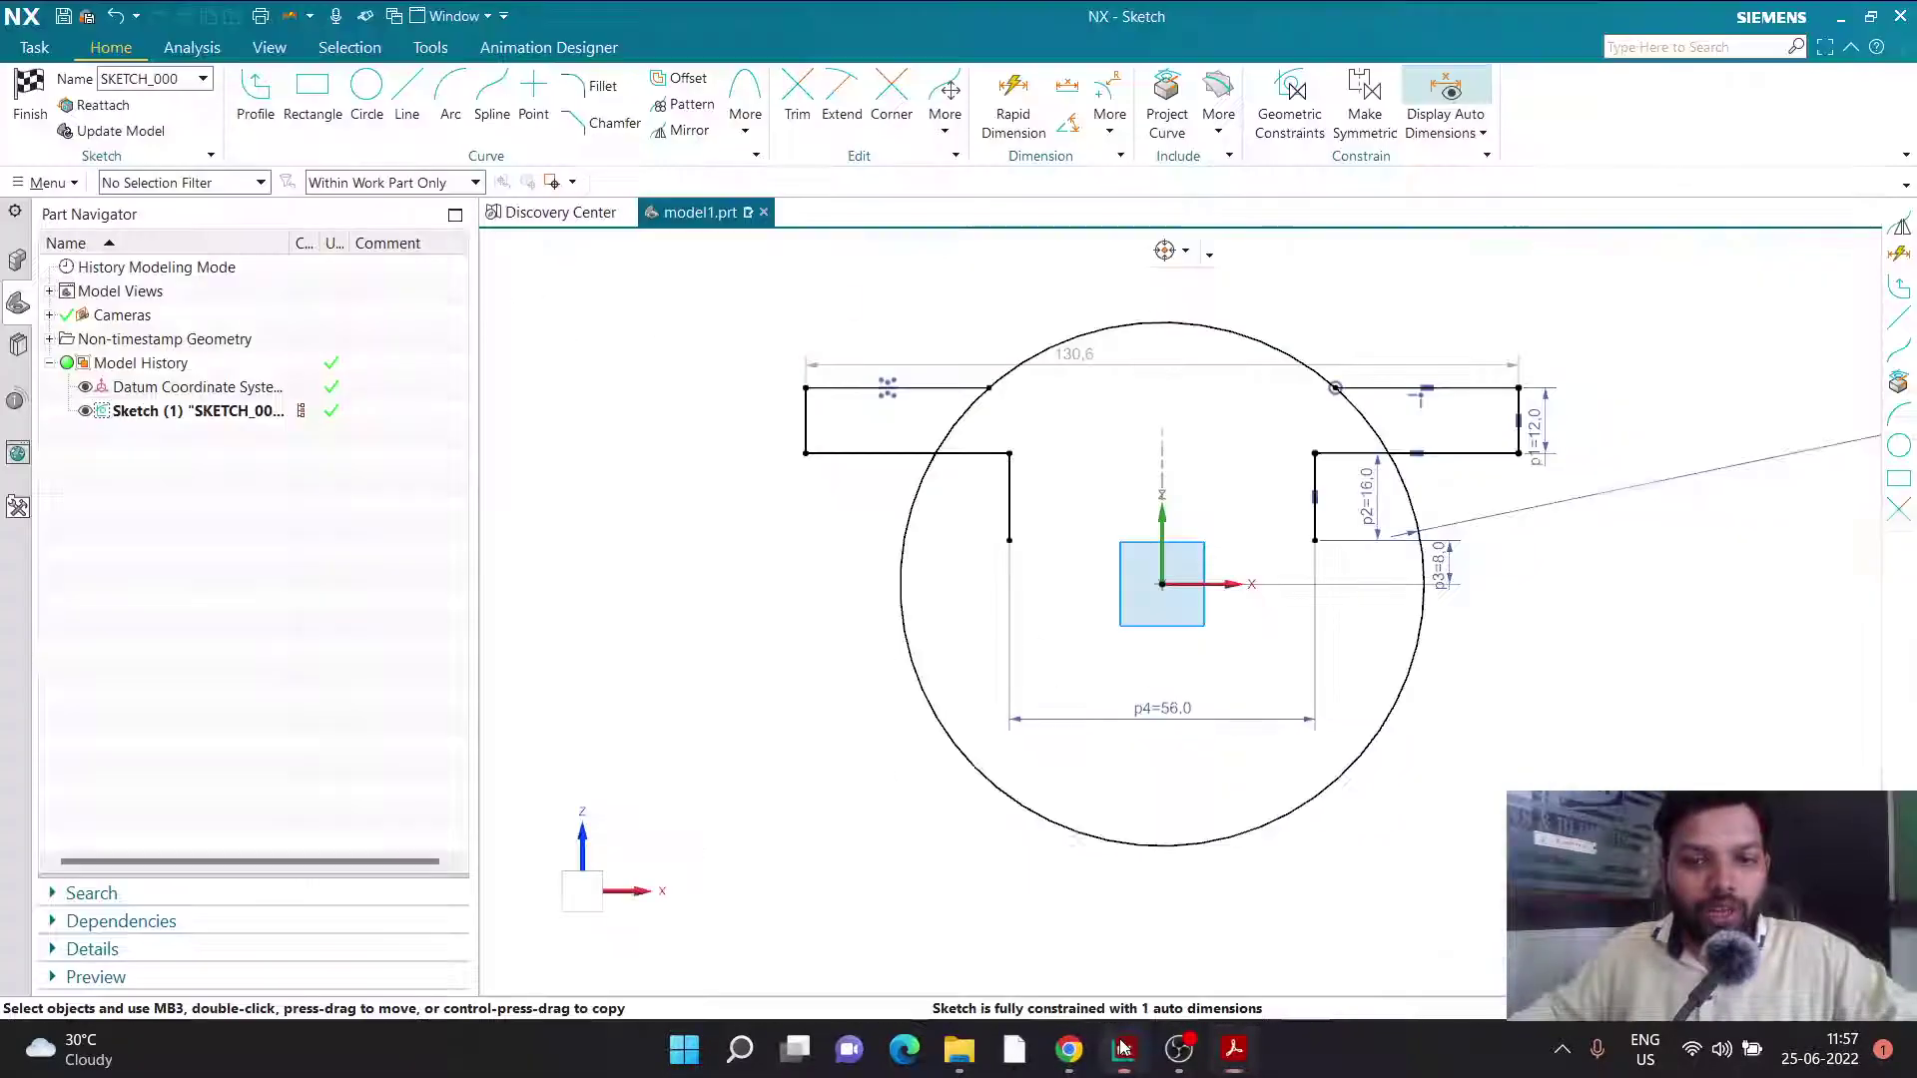
pyautogui.click(1013, 100)
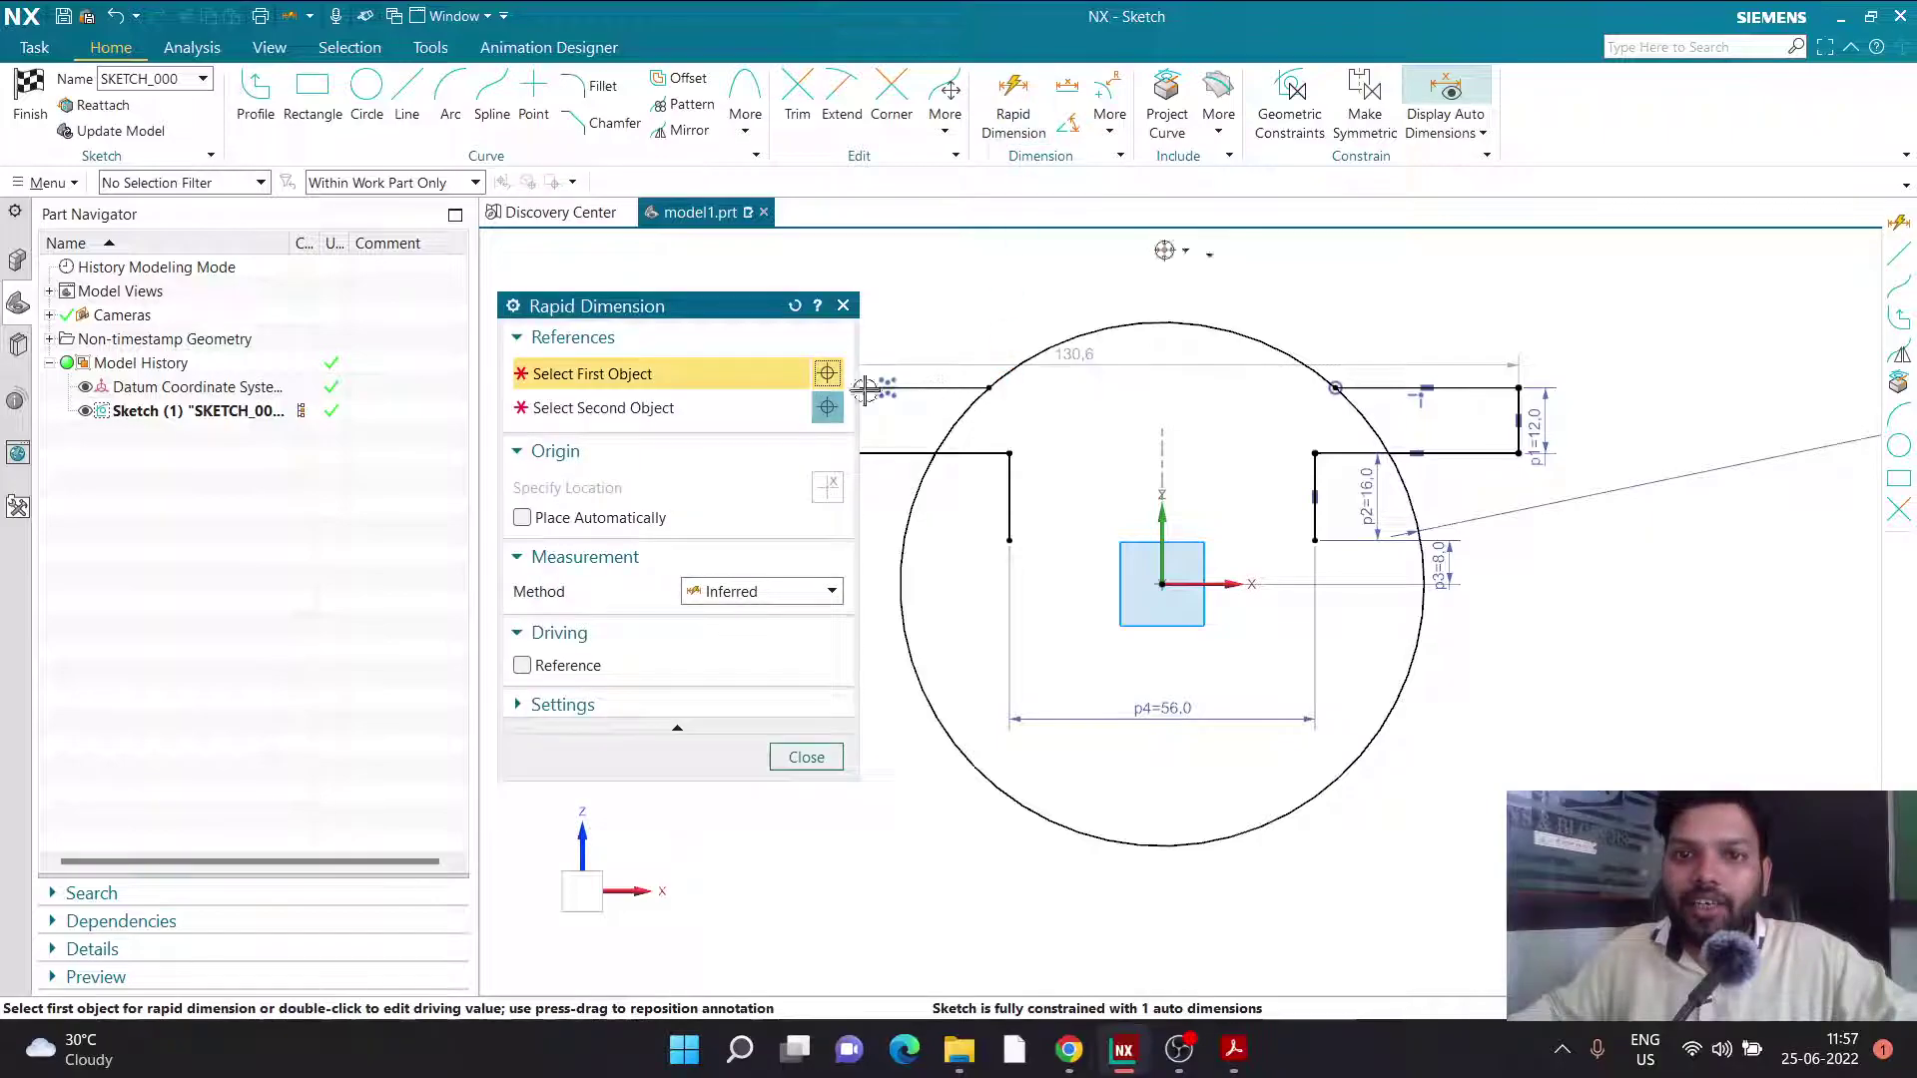
pyautogui.scroll(-2, 1225, 444)
pyautogui.click(1185, 534)
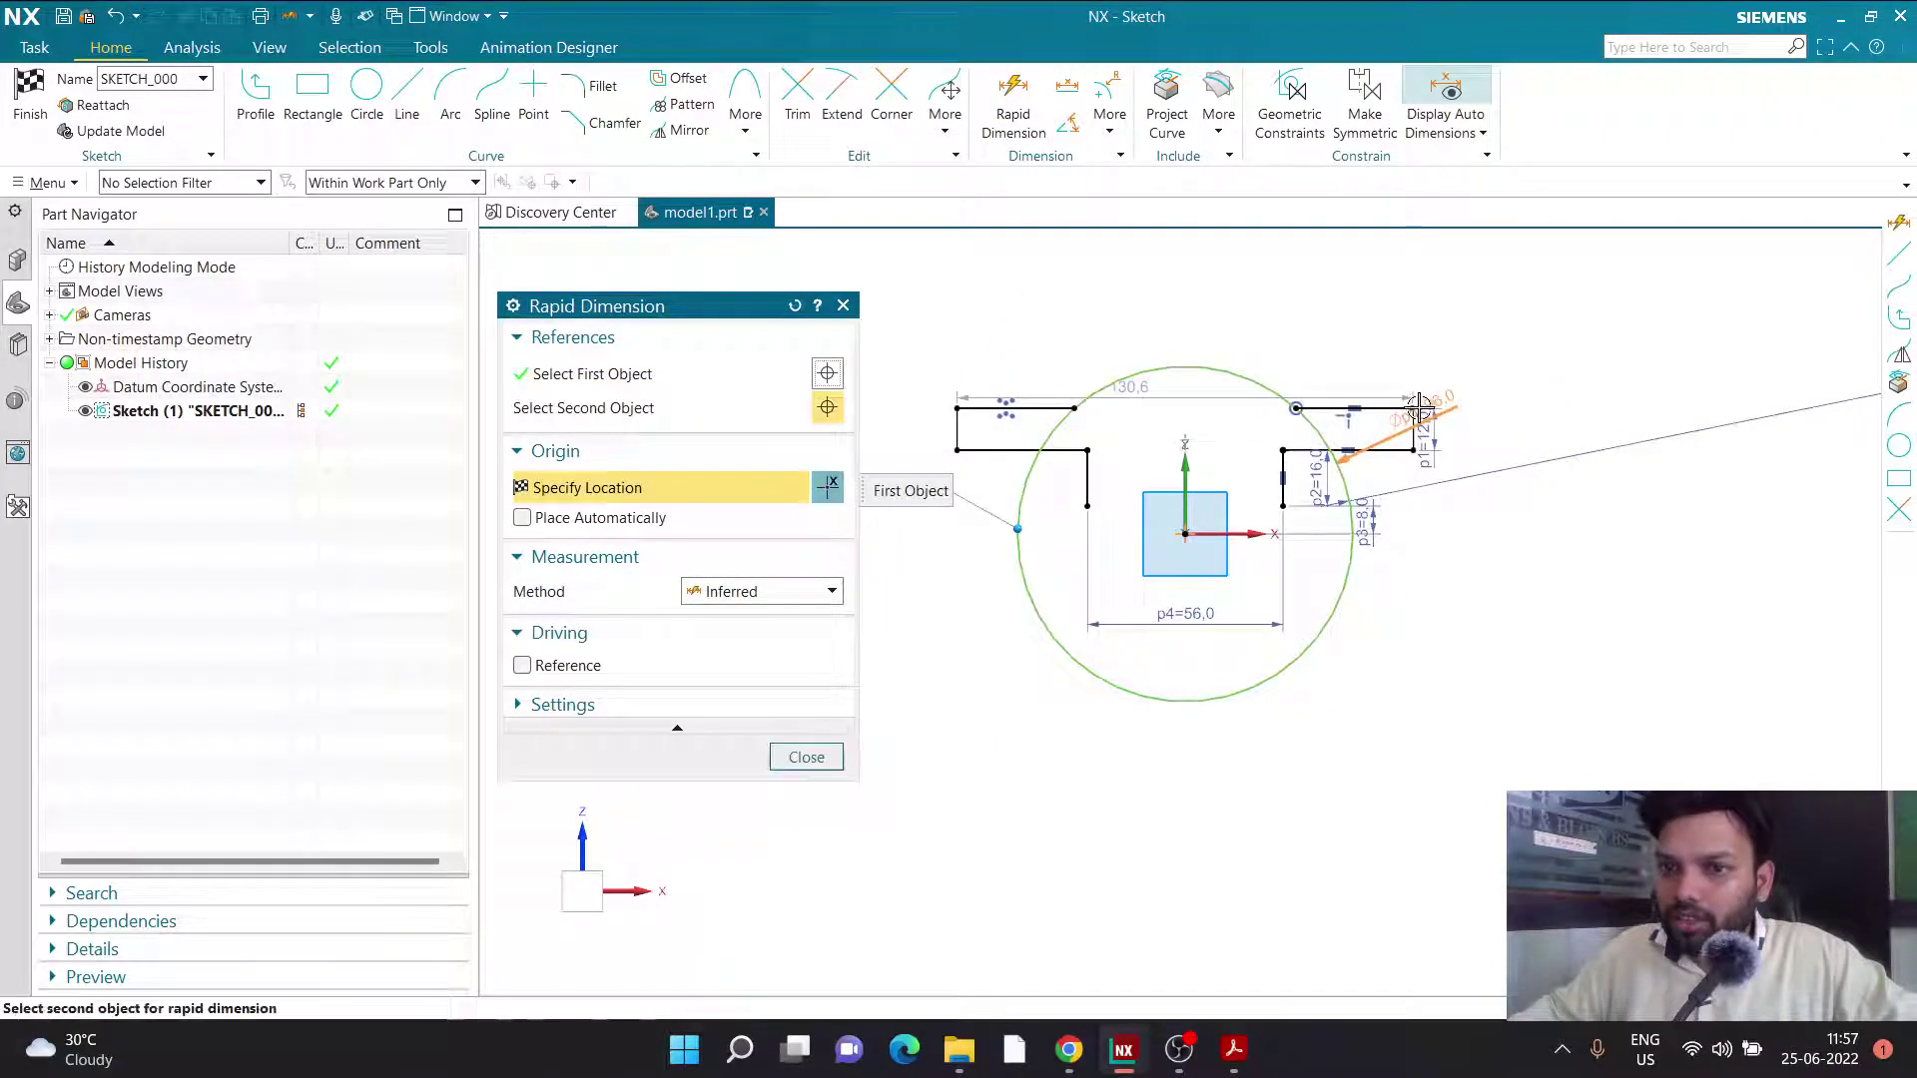
pyautogui.click(1416, 407)
pyautogui.click(1298, 279)
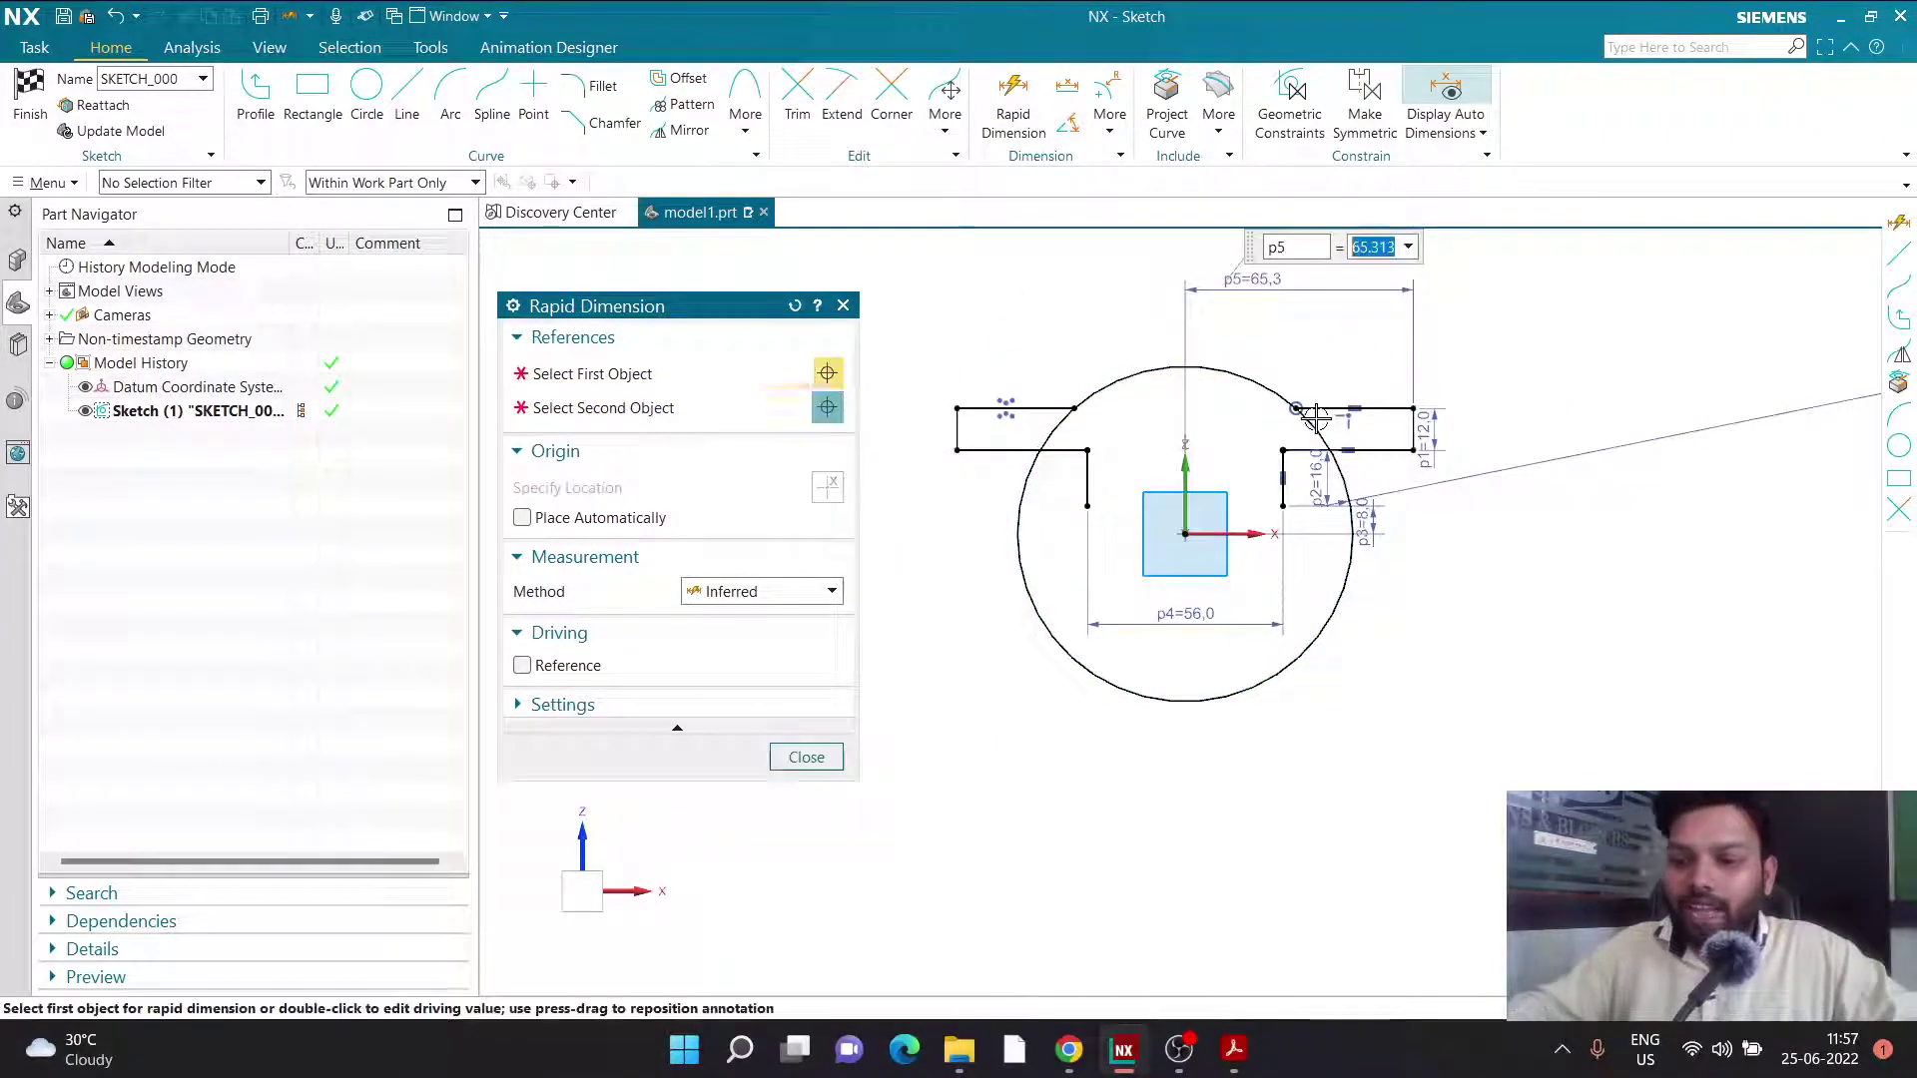
pyautogui.write('54')
pyautogui.press('Return')
pyautogui.press('Escape')
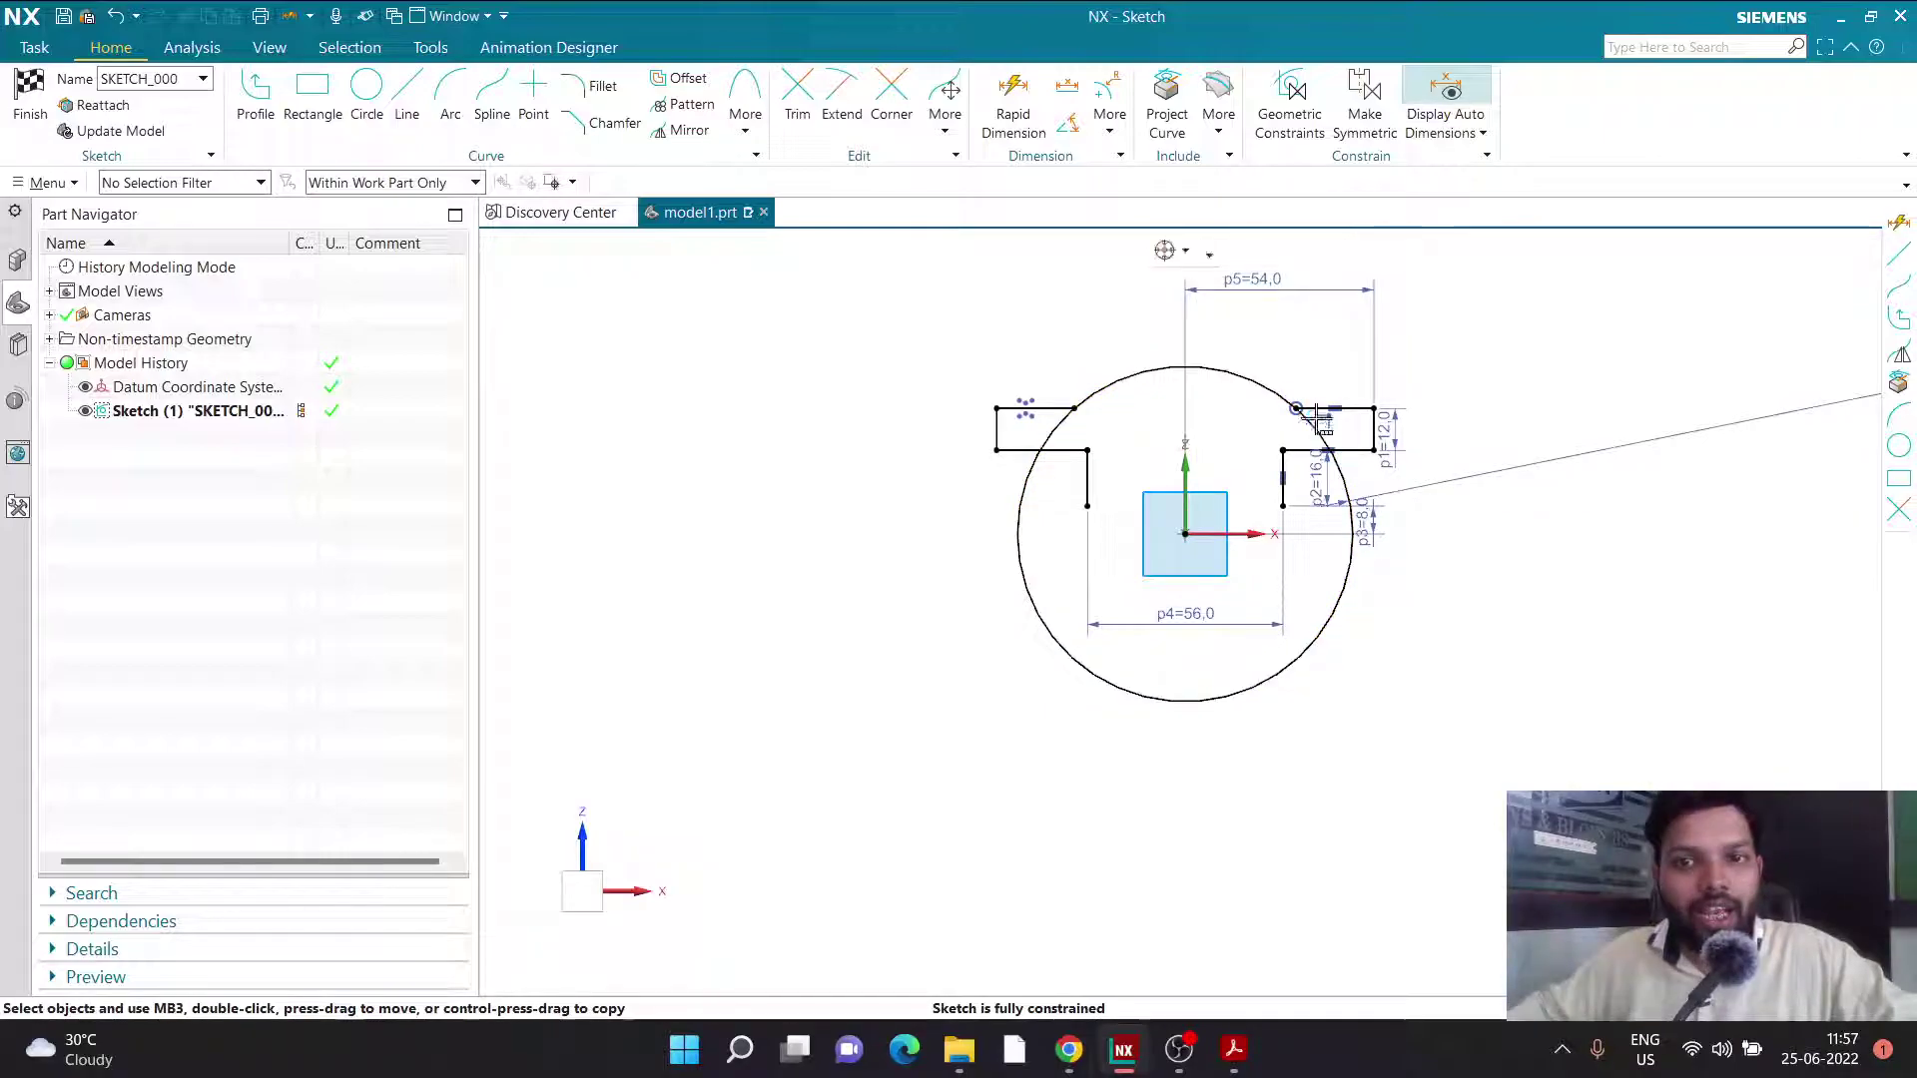
# Trim away the circle's lower portion and its two arc segments inside the flanges, keeping only the upper dome arc between the flanges.
pyautogui.scroll(2, 1293, 335)
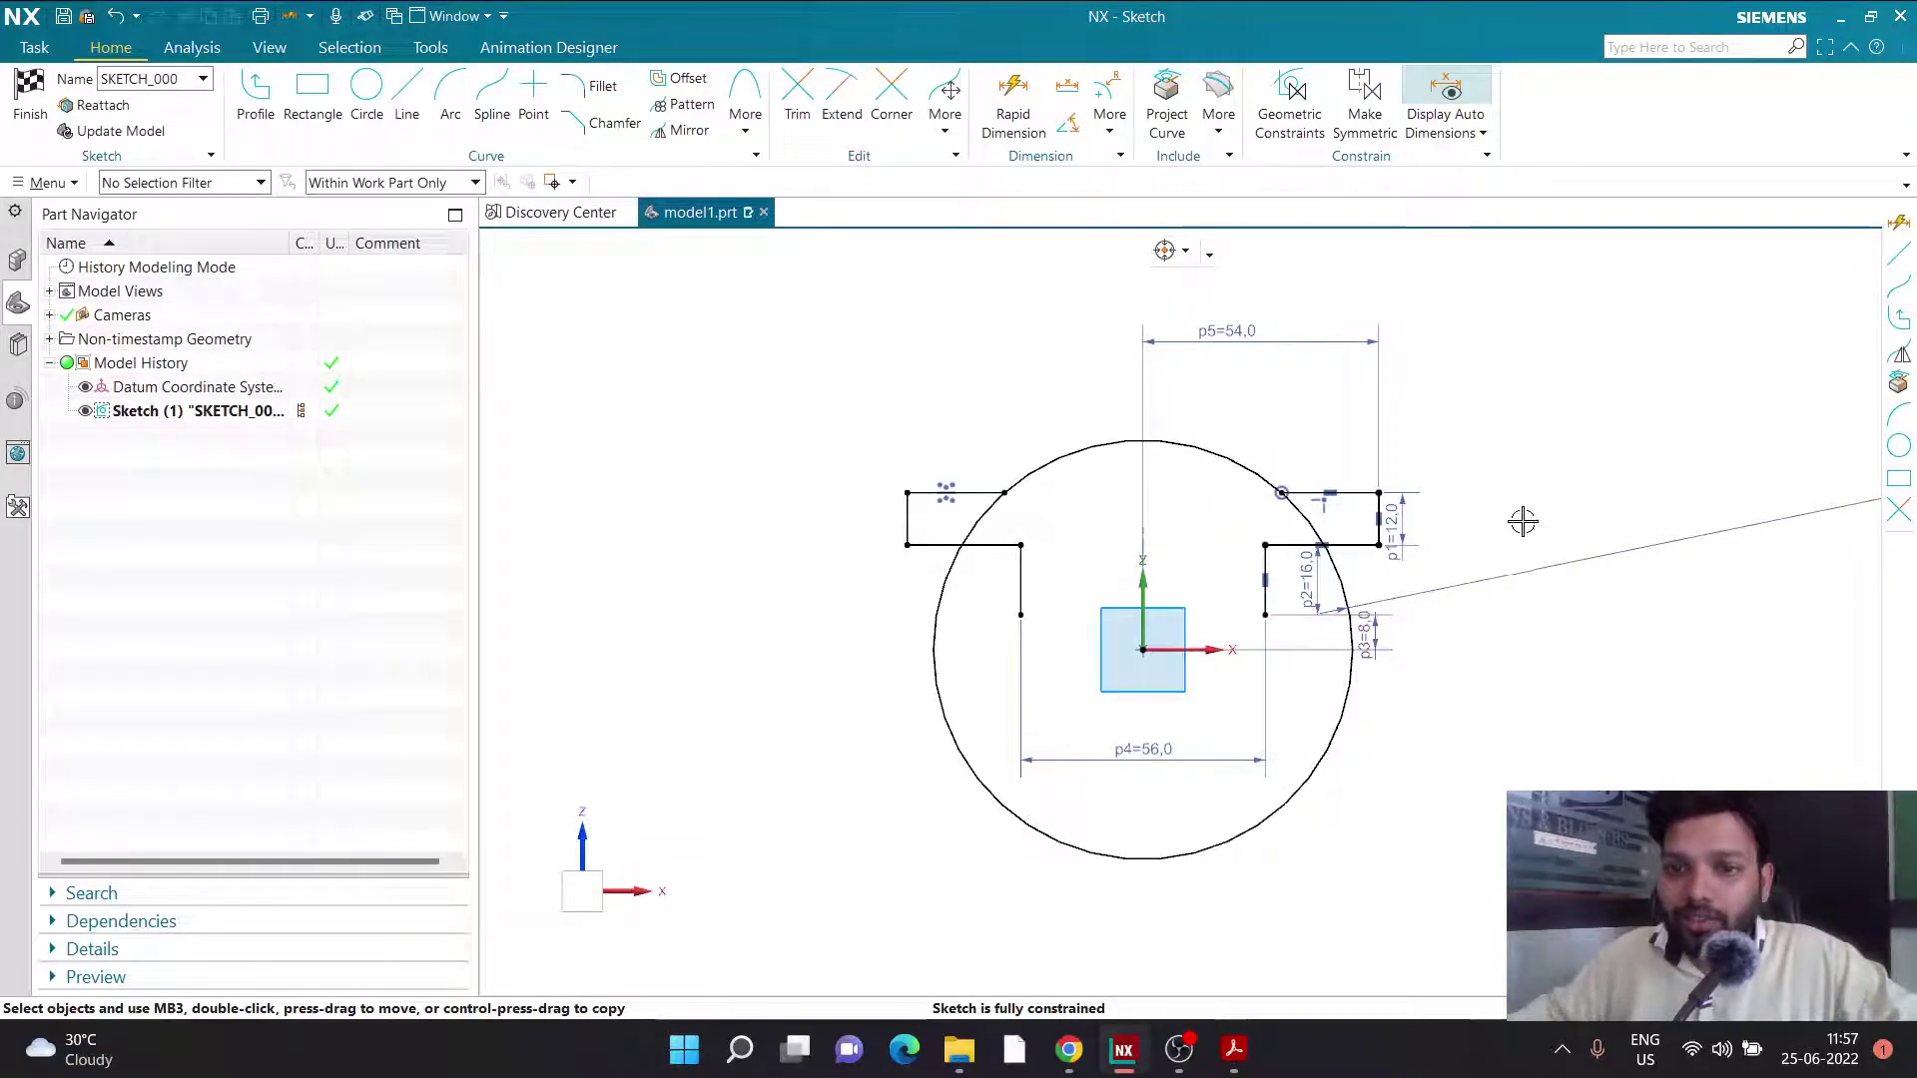
pyautogui.scroll(-1, 1522, 520)
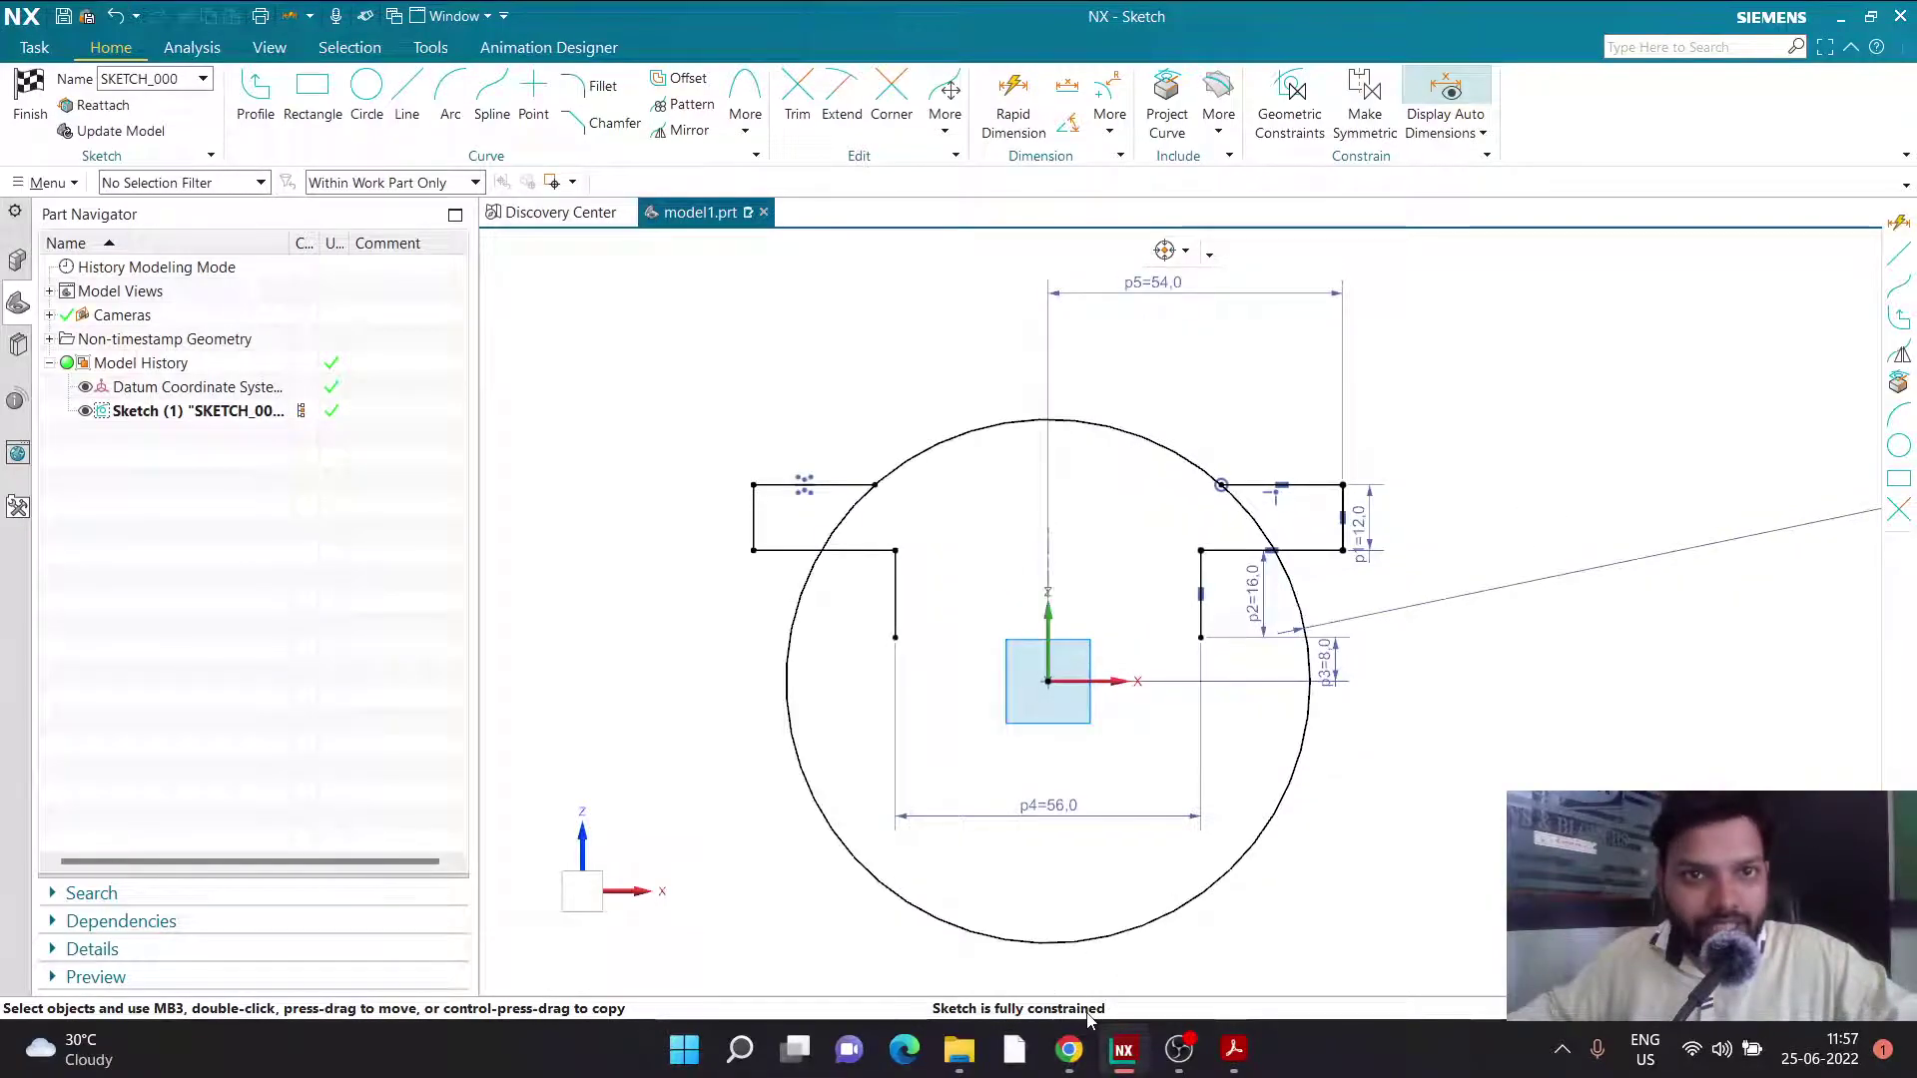
pyautogui.click(798, 100)
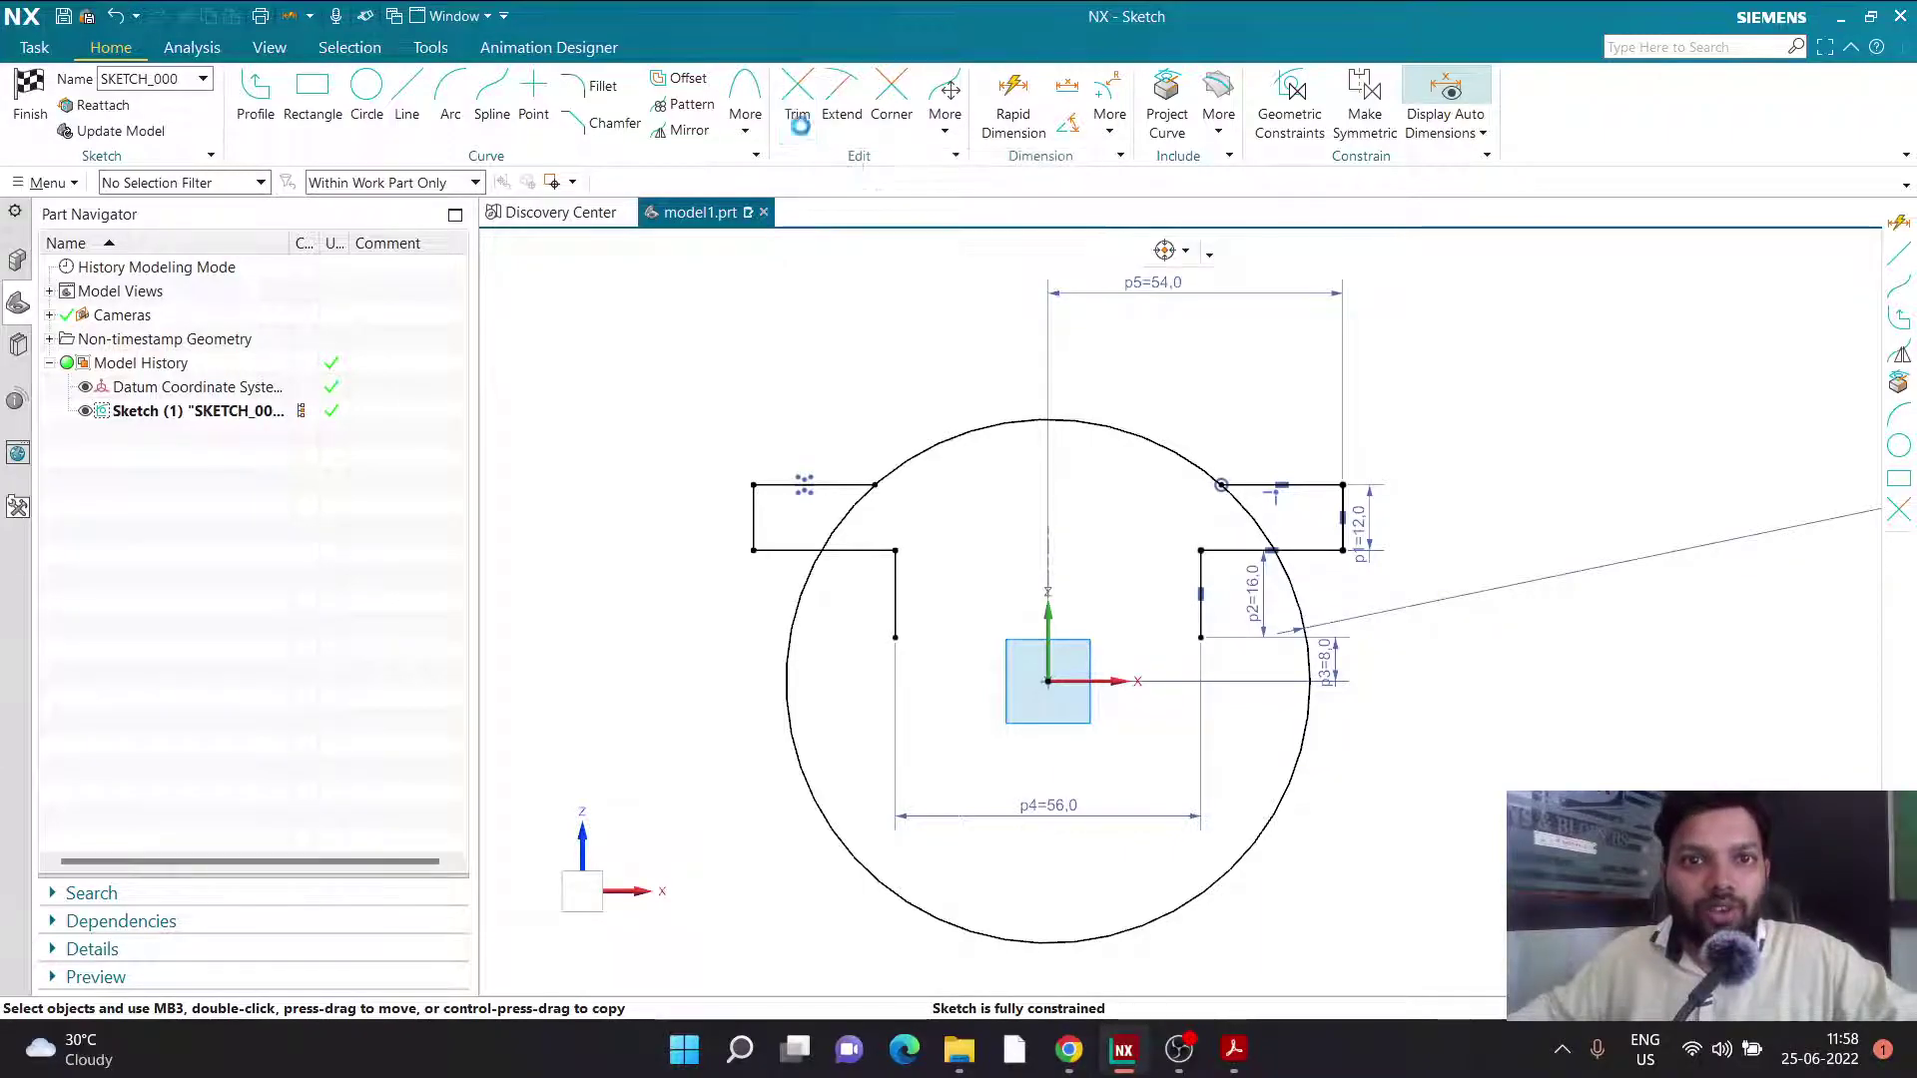
pyautogui.click(791, 662)
pyautogui.scroll(-2, 1210, 705)
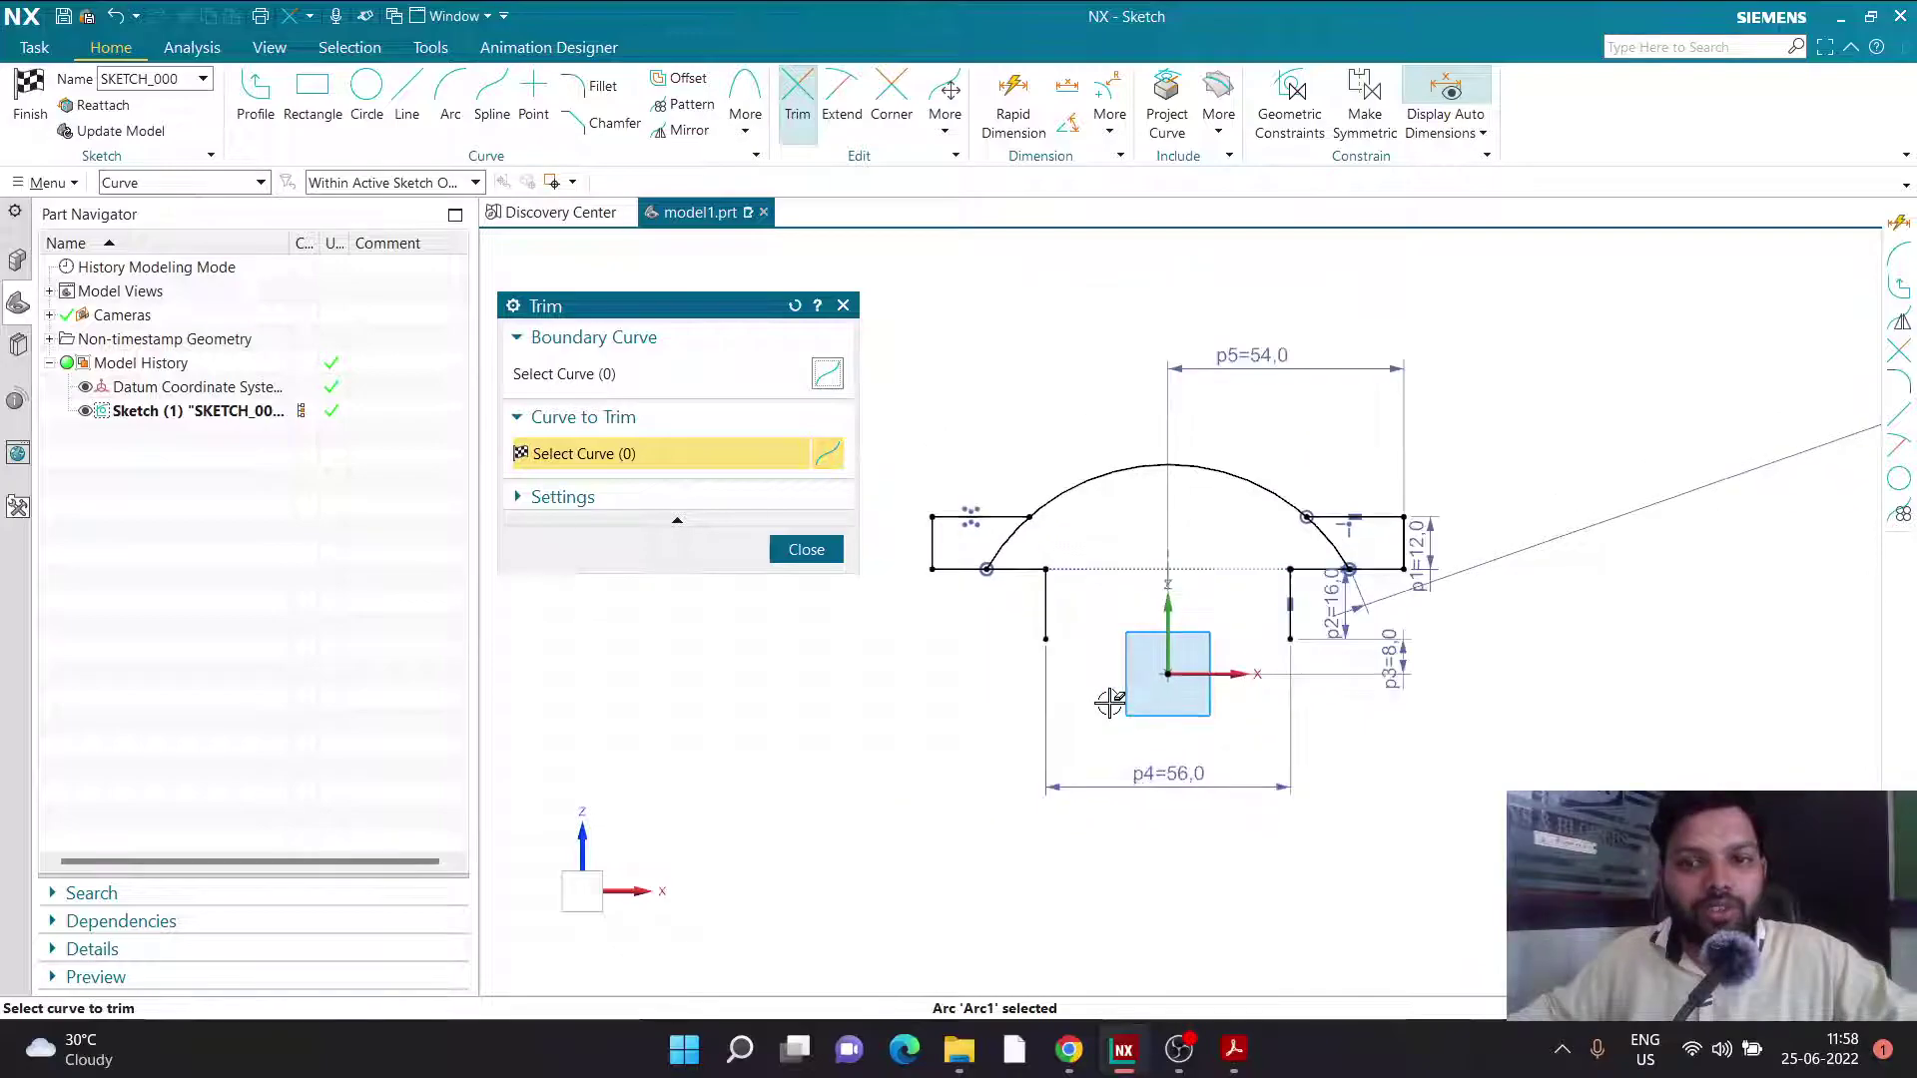
pyautogui.scroll(1, 1048, 579)
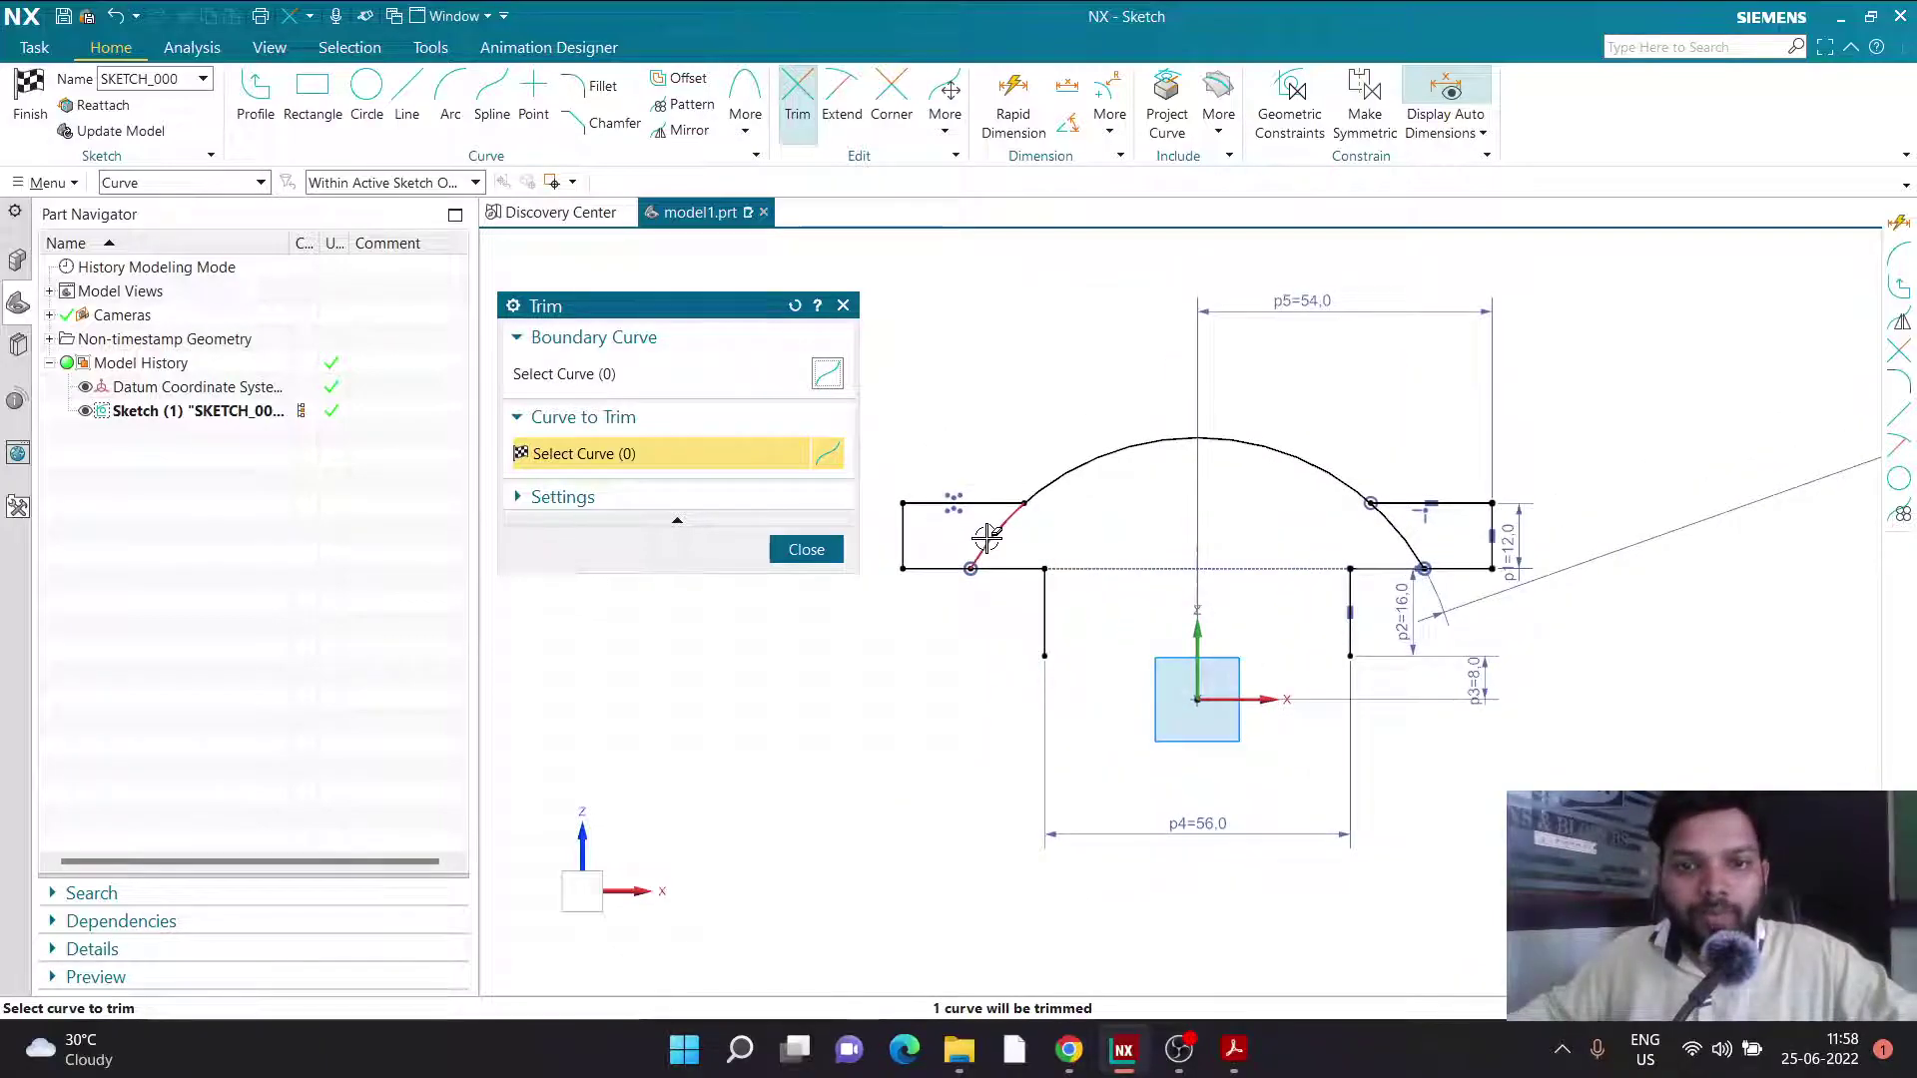
pyautogui.click(1398, 528)
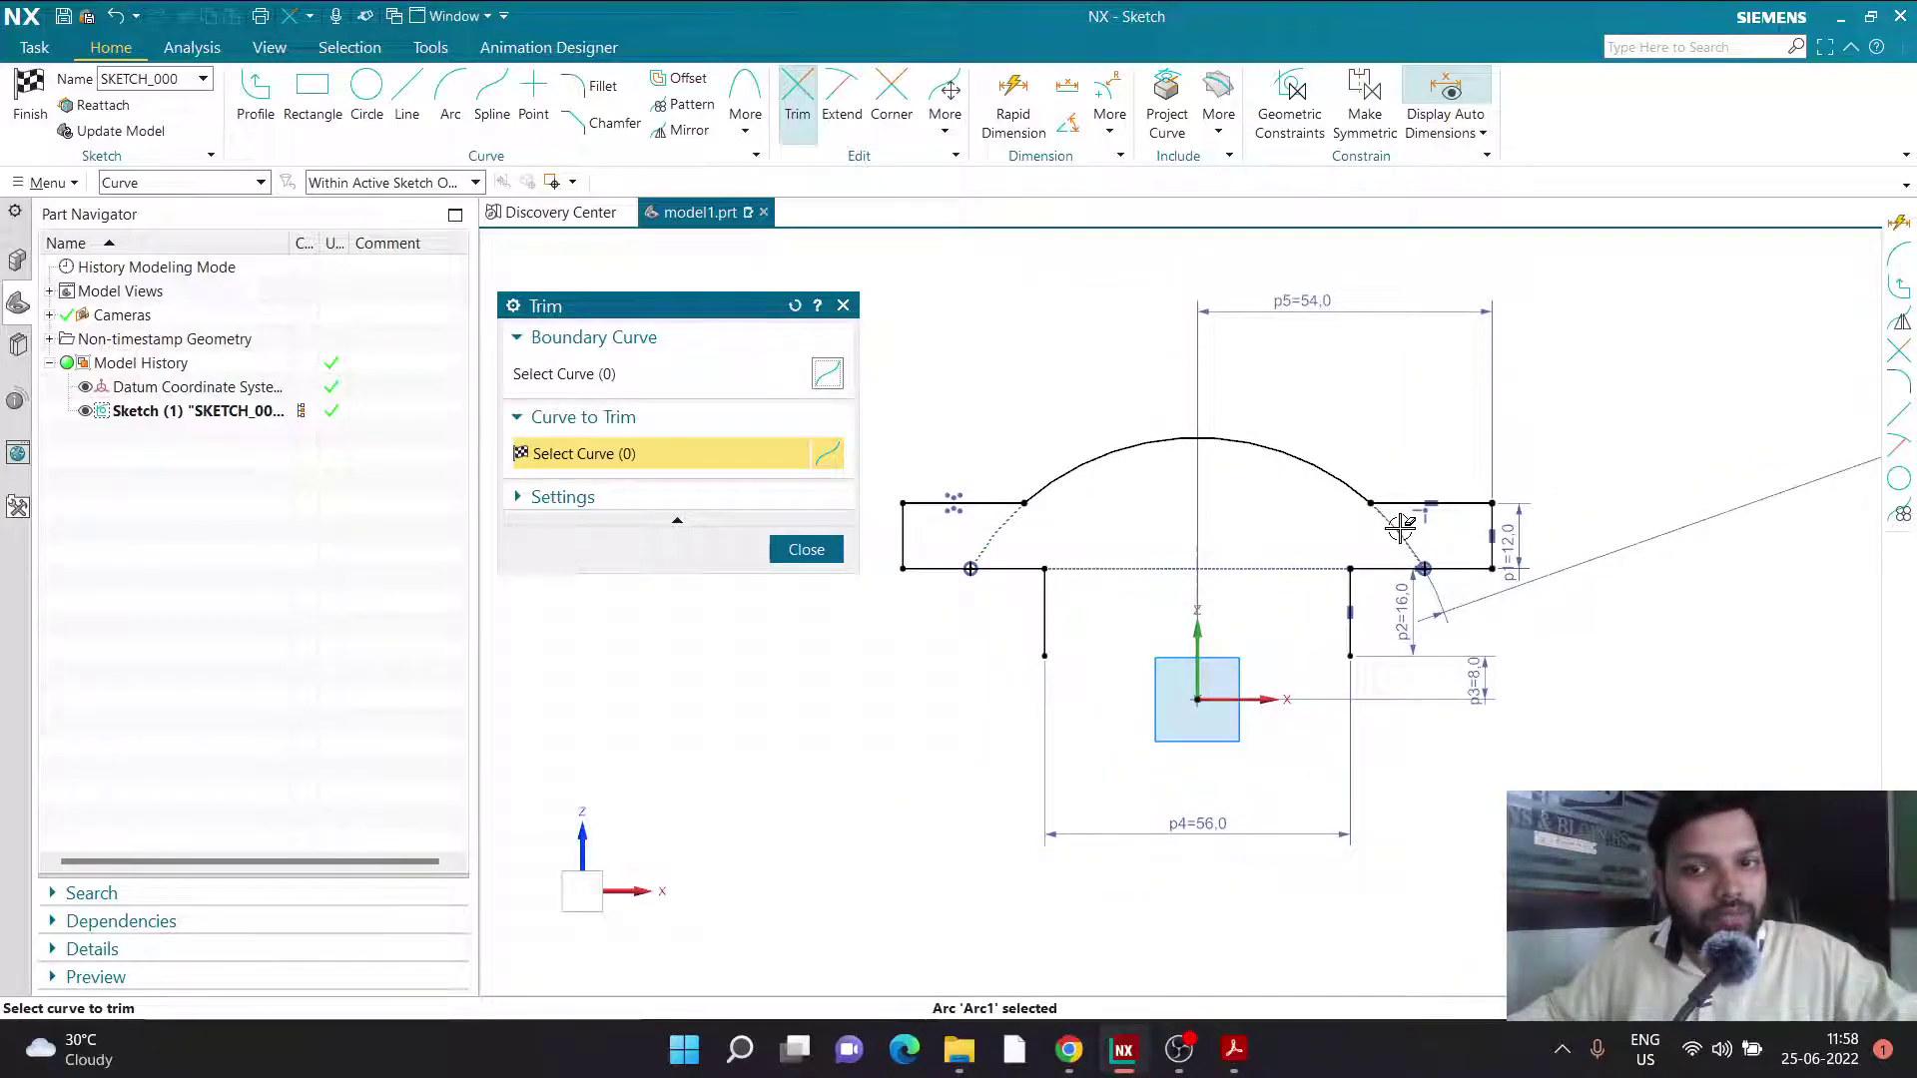
pyautogui.scroll(3, 1400, 528)
pyautogui.scroll(-1, 1313, 599)
pyautogui.scroll(-1, 1279, 556)
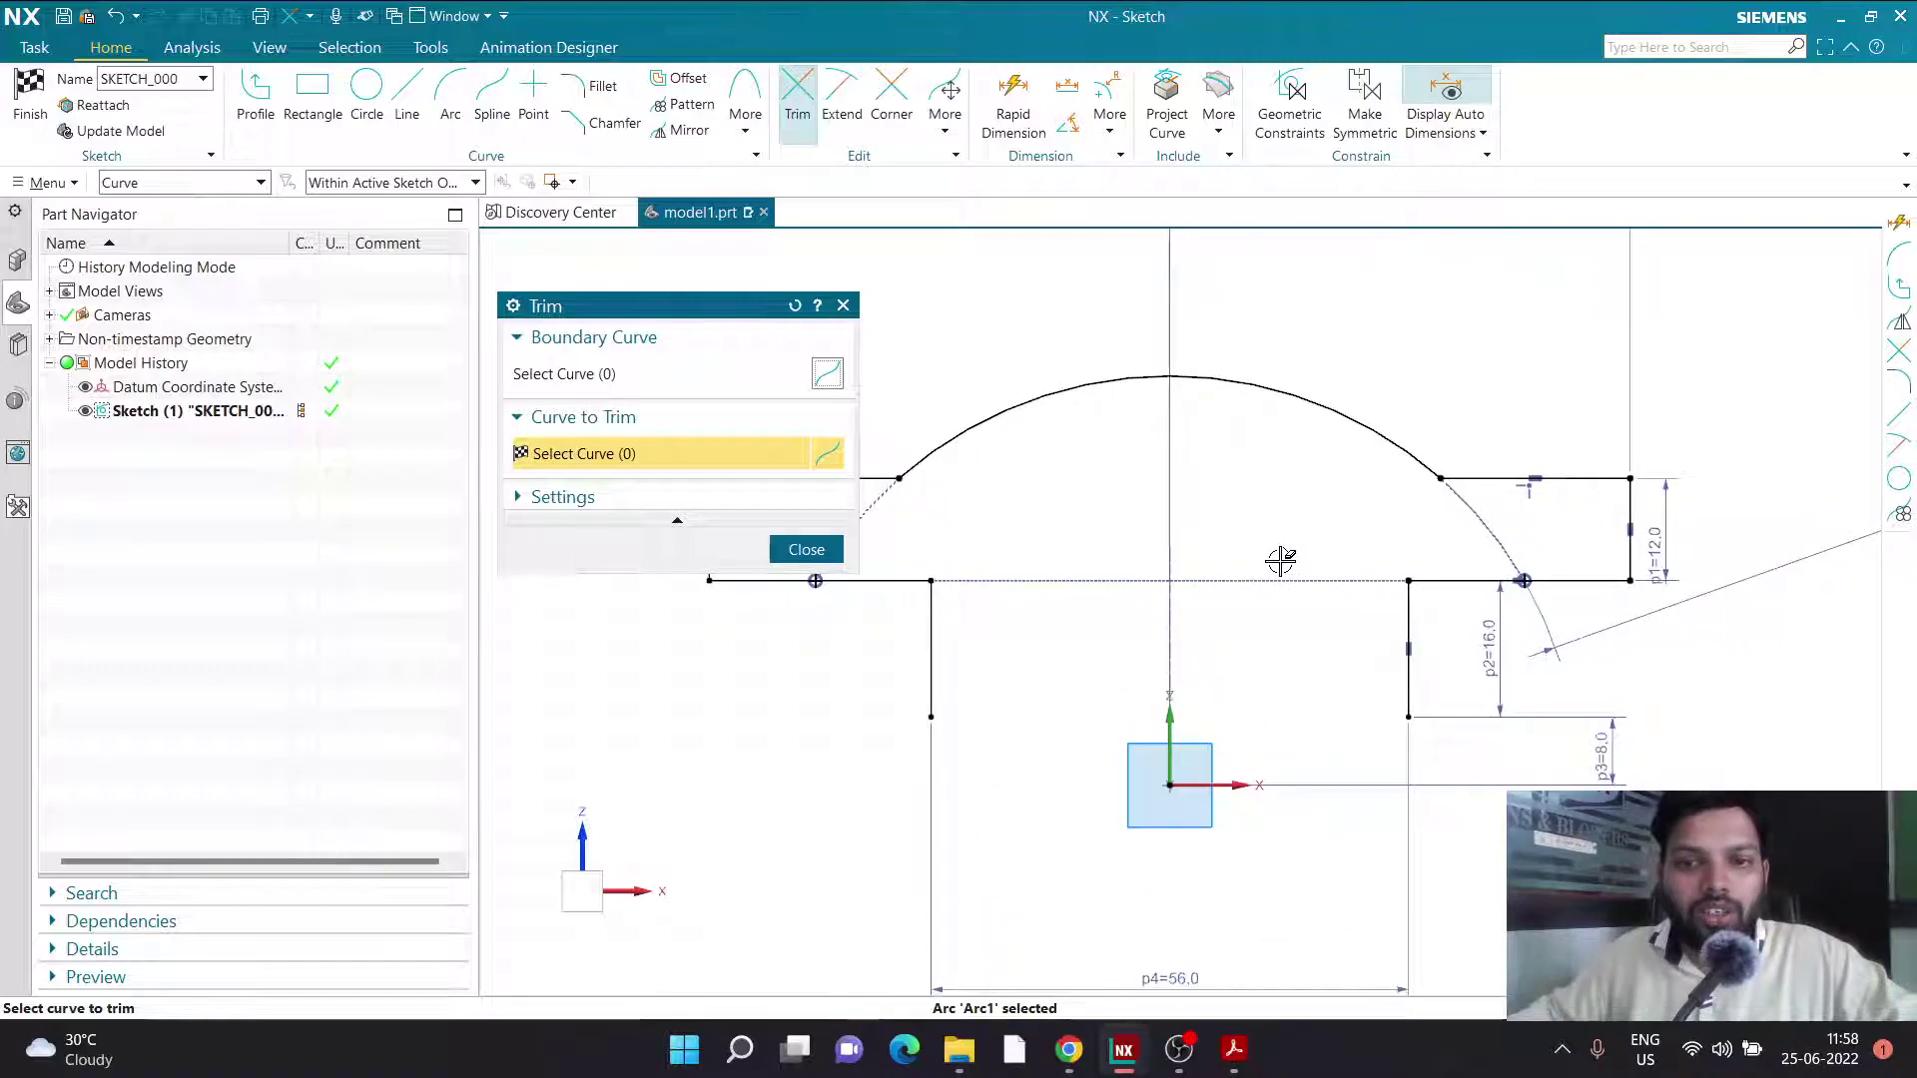
pyautogui.click(806, 549)
# Draw a circle about 45.3 mm in diameter centred on the origin, and check the bore radius in the PDF's front view.
pyautogui.press('z')
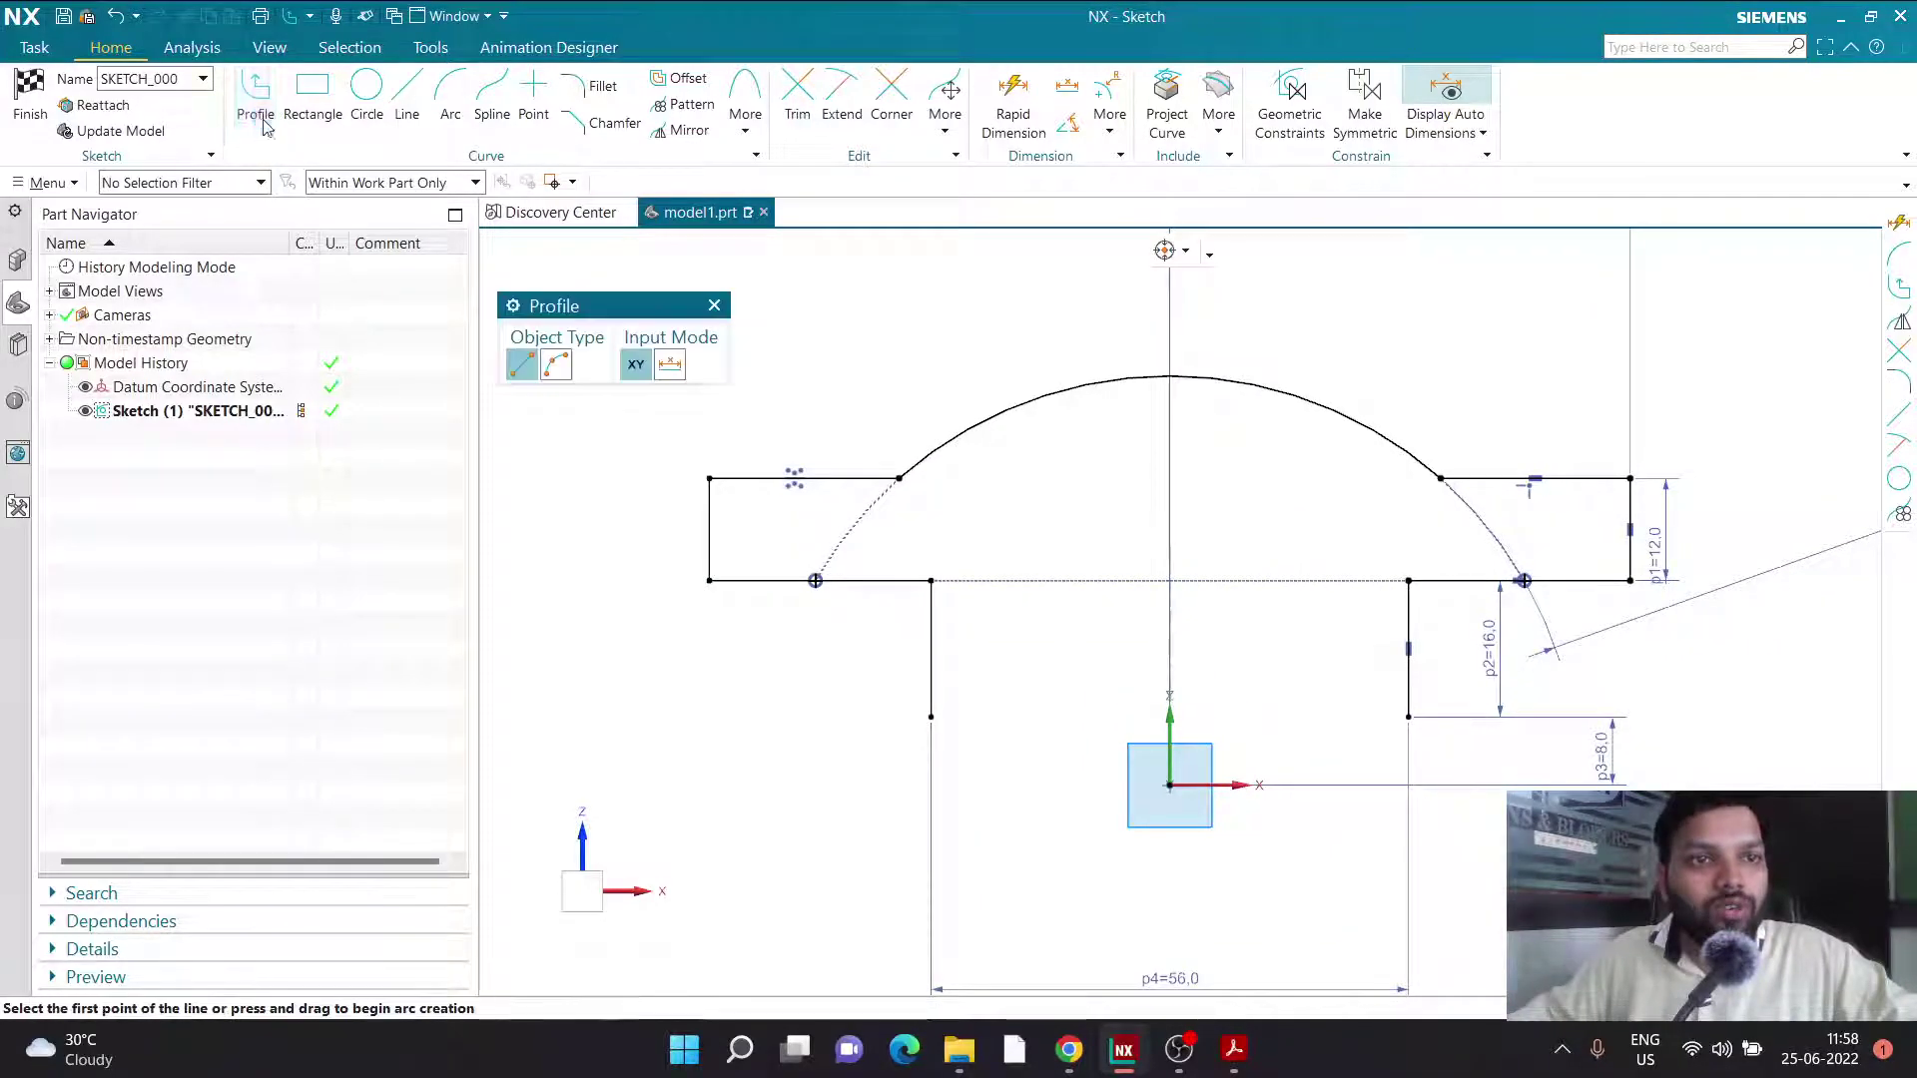
pyautogui.click(366, 90)
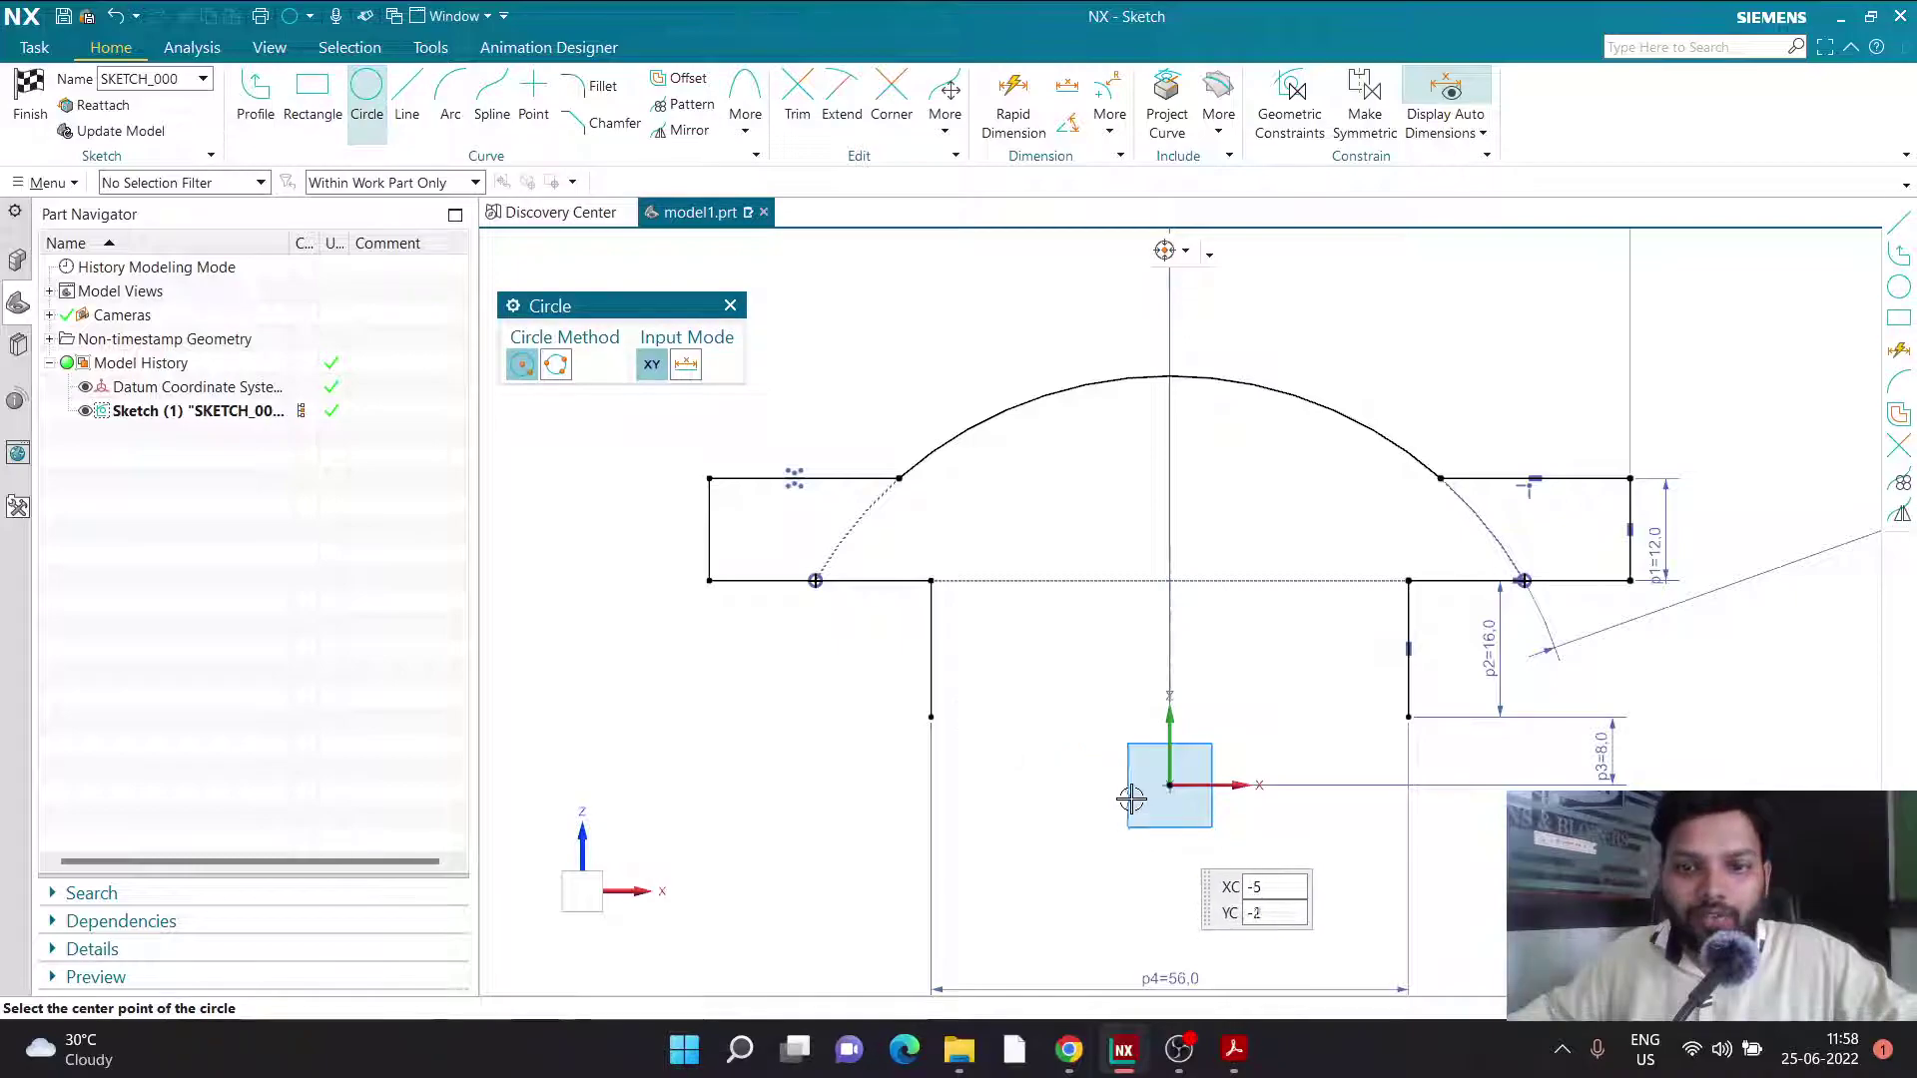
pyautogui.click(1168, 786)
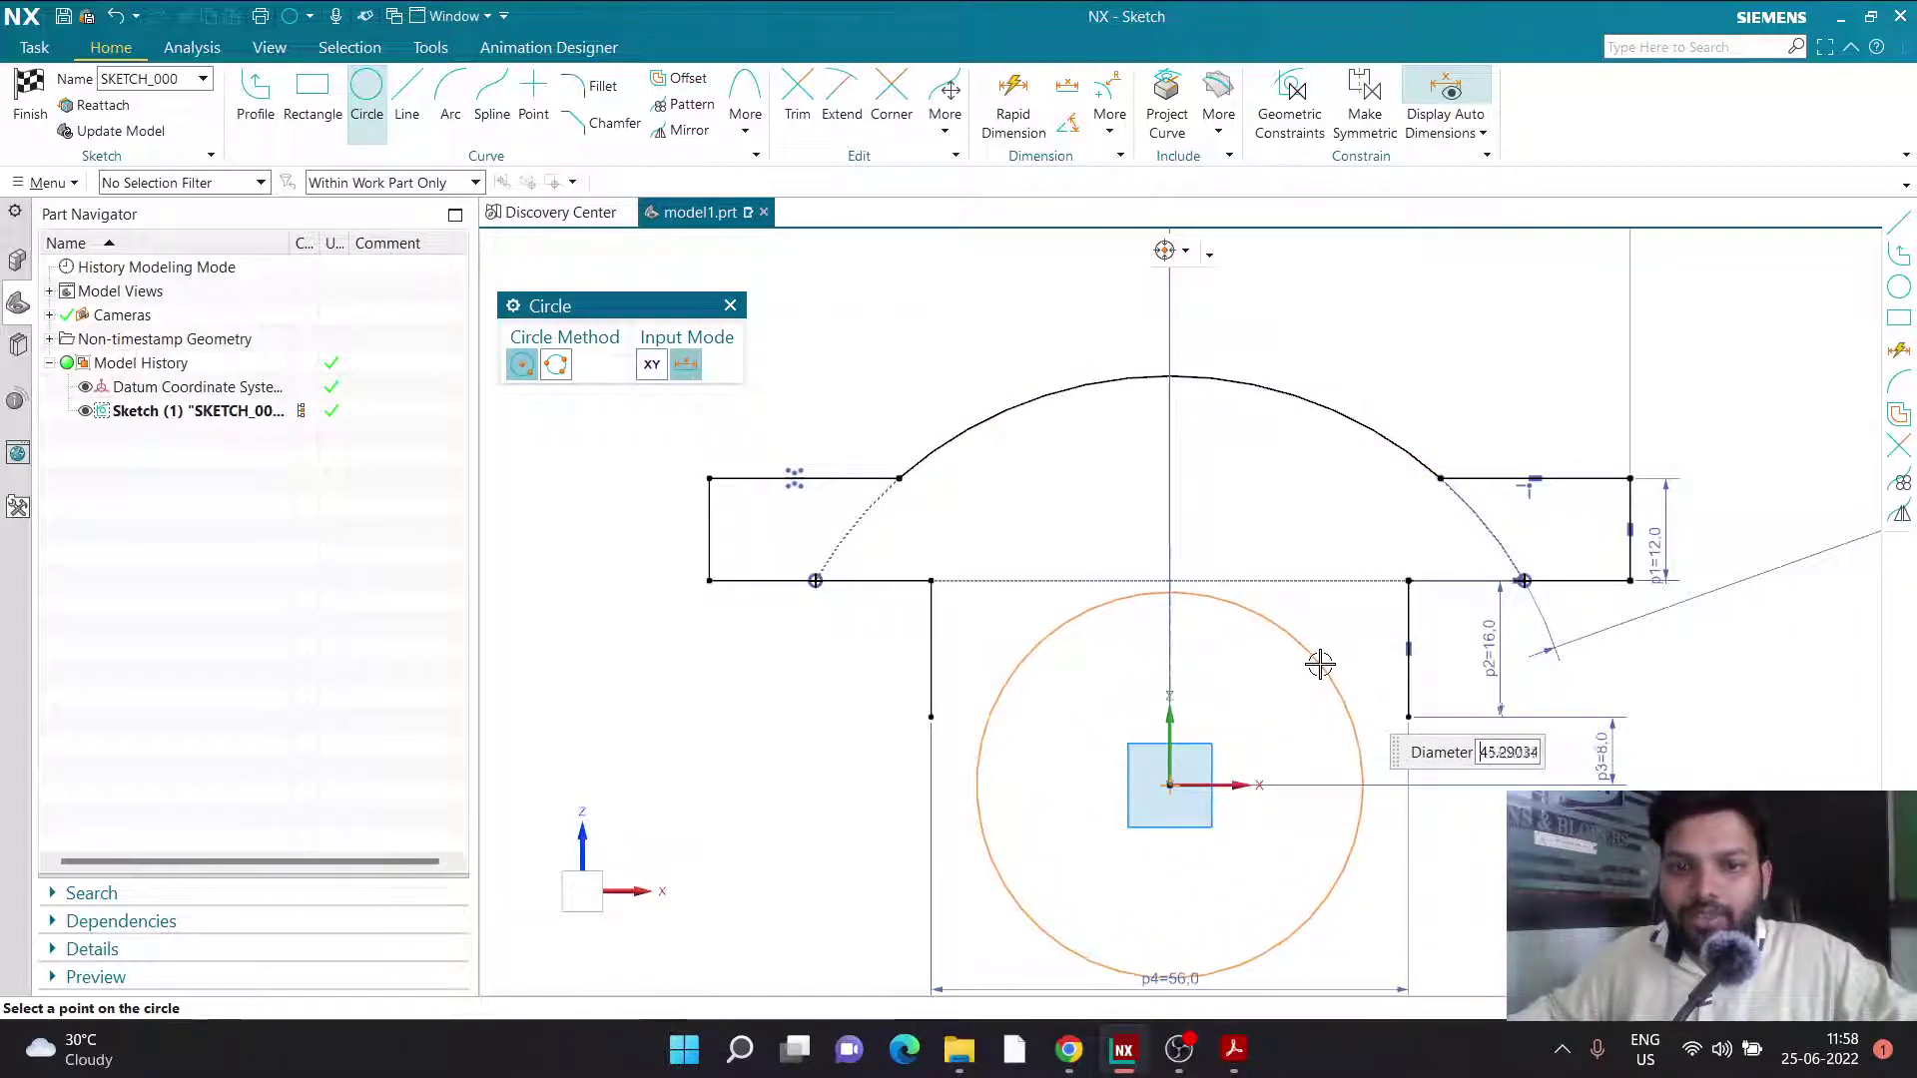
pyautogui.click(1288, 938)
pyautogui.click(1232, 1058)
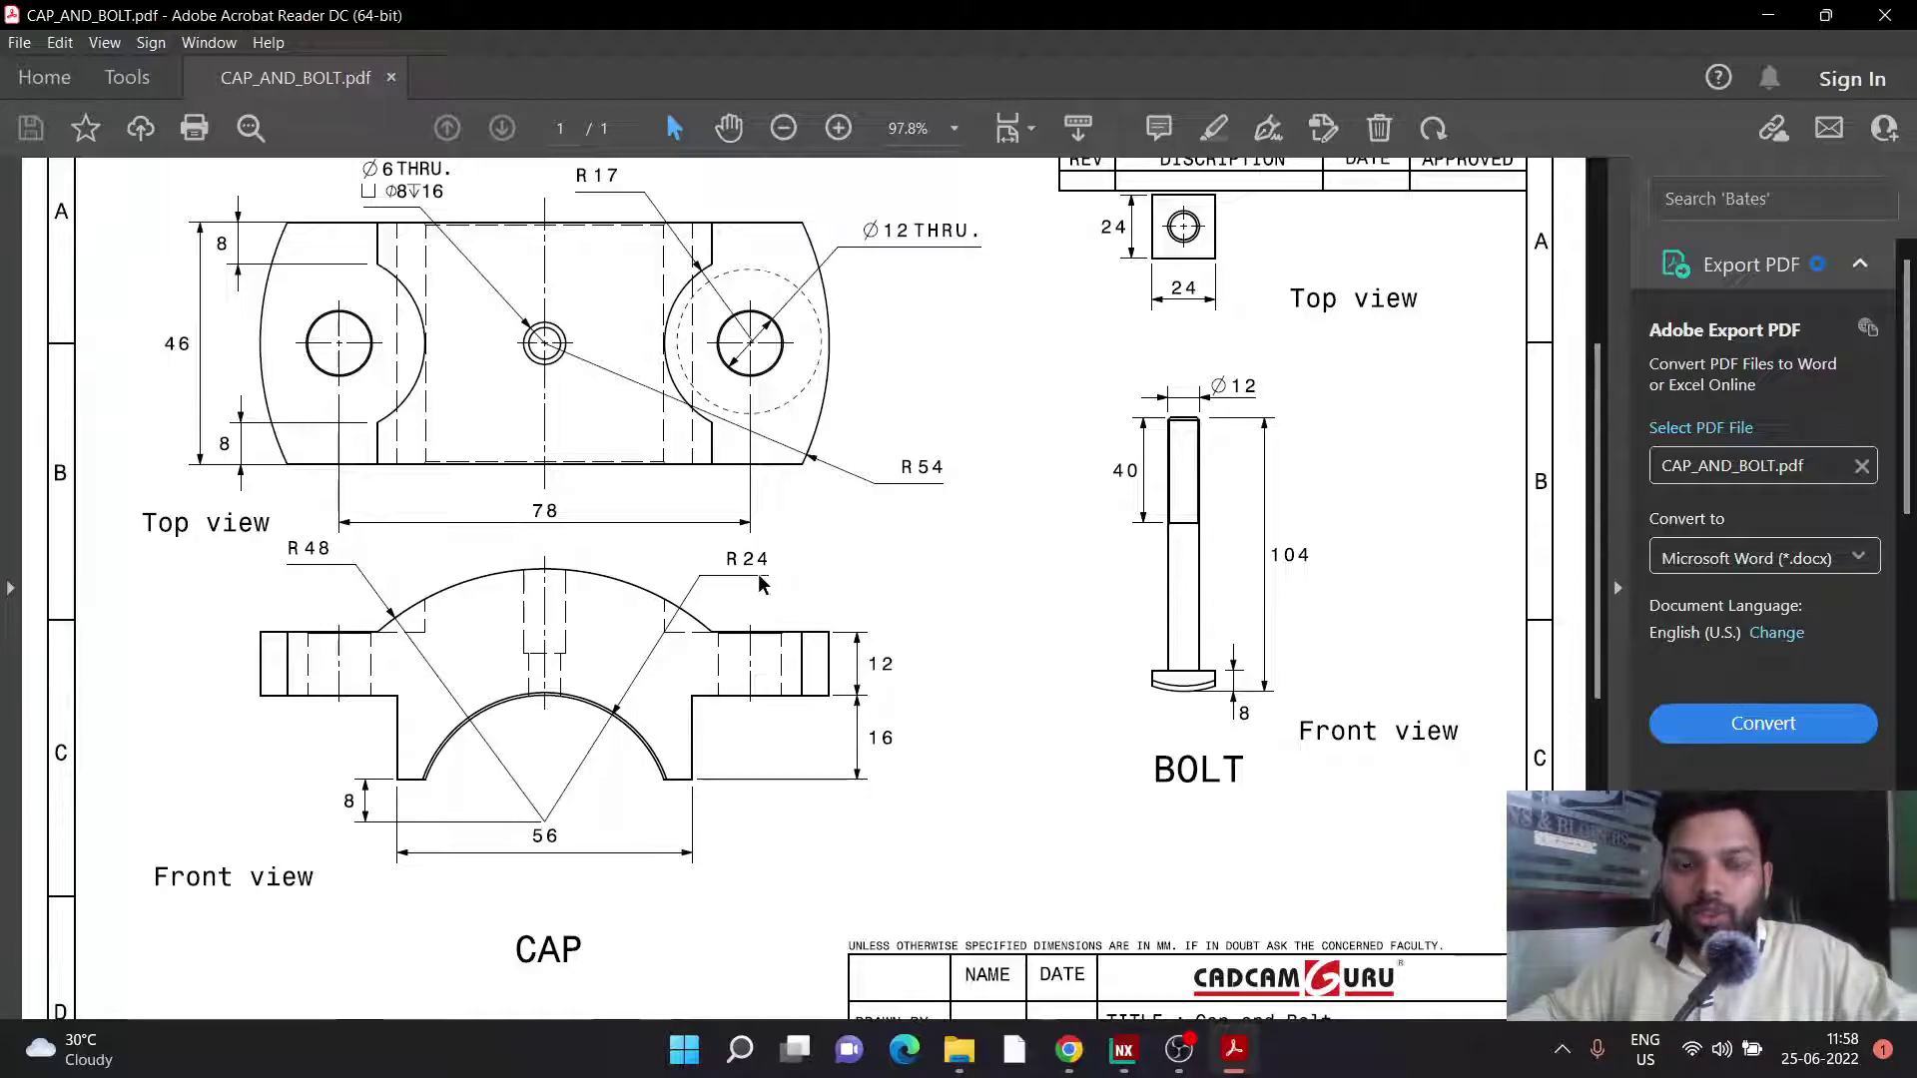
pyautogui.click(1244, 1068)
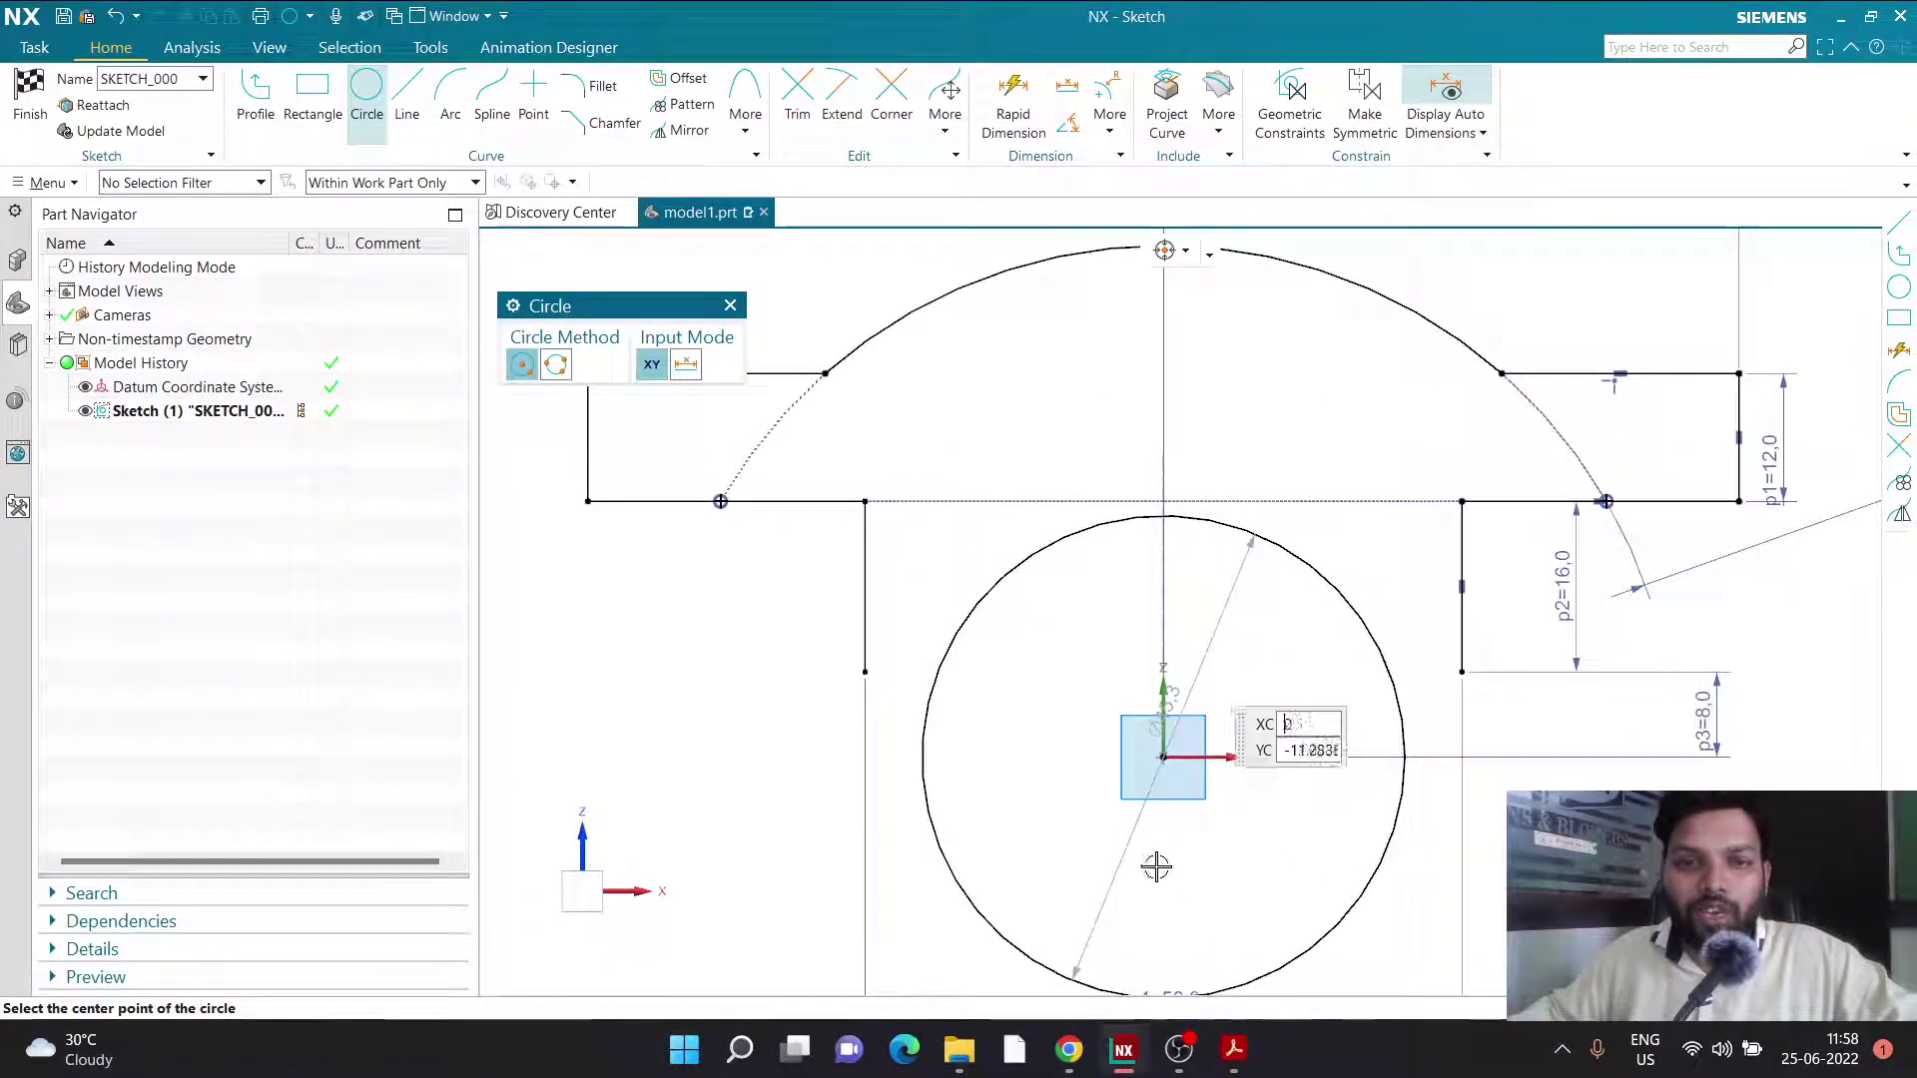
# Draw horizontal lines inward from the lower ends of the inner verticals across the circle, about 17.5 mm on the left and 12.5 mm on the right.
pyautogui.click(418, 117)
pyautogui.click(864, 672)
pyautogui.click(1051, 672)
pyautogui.click(1461, 672)
pyautogui.click(1328, 672)
pyautogui.press('Escape')
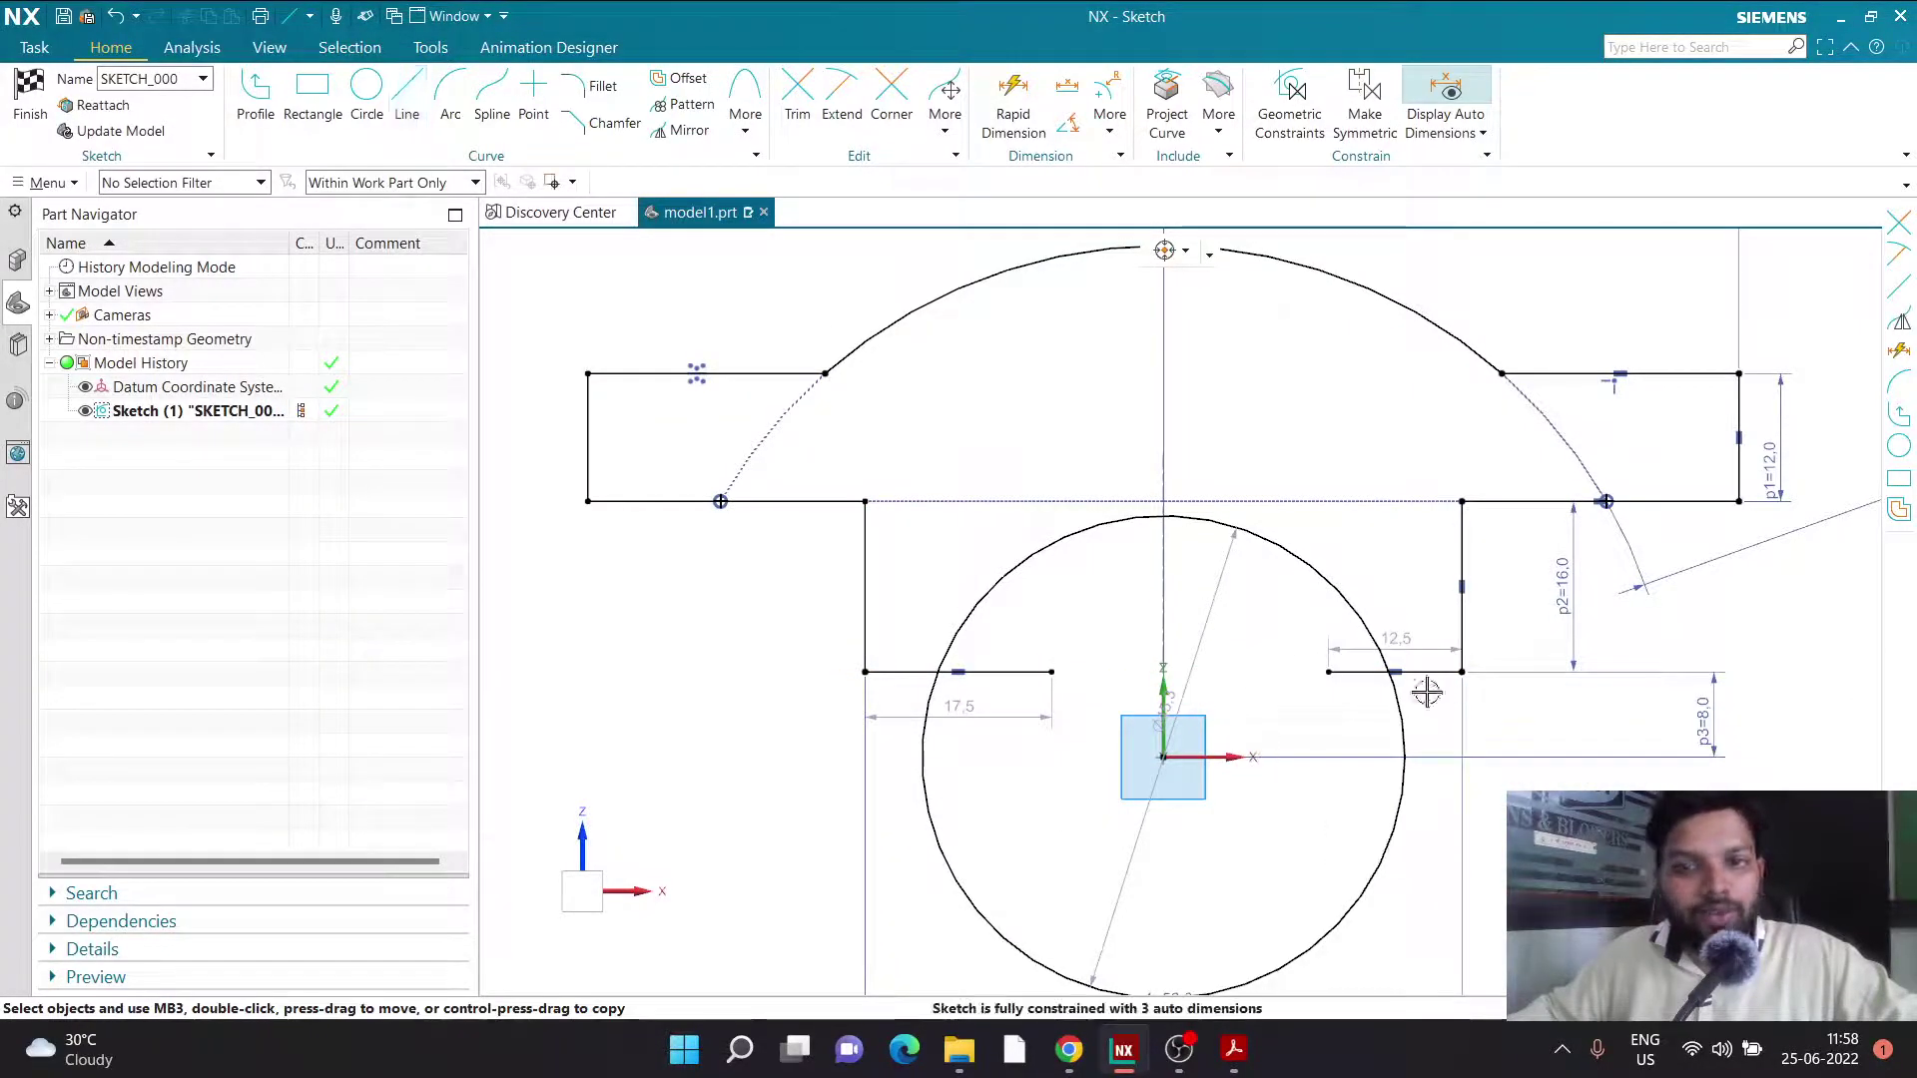
# Trim the two horizontal line ends inside the small circle and remove the circle's portion below those lines.
pyautogui.click(797, 100)
pyautogui.click(1021, 674)
pyautogui.click(1338, 673)
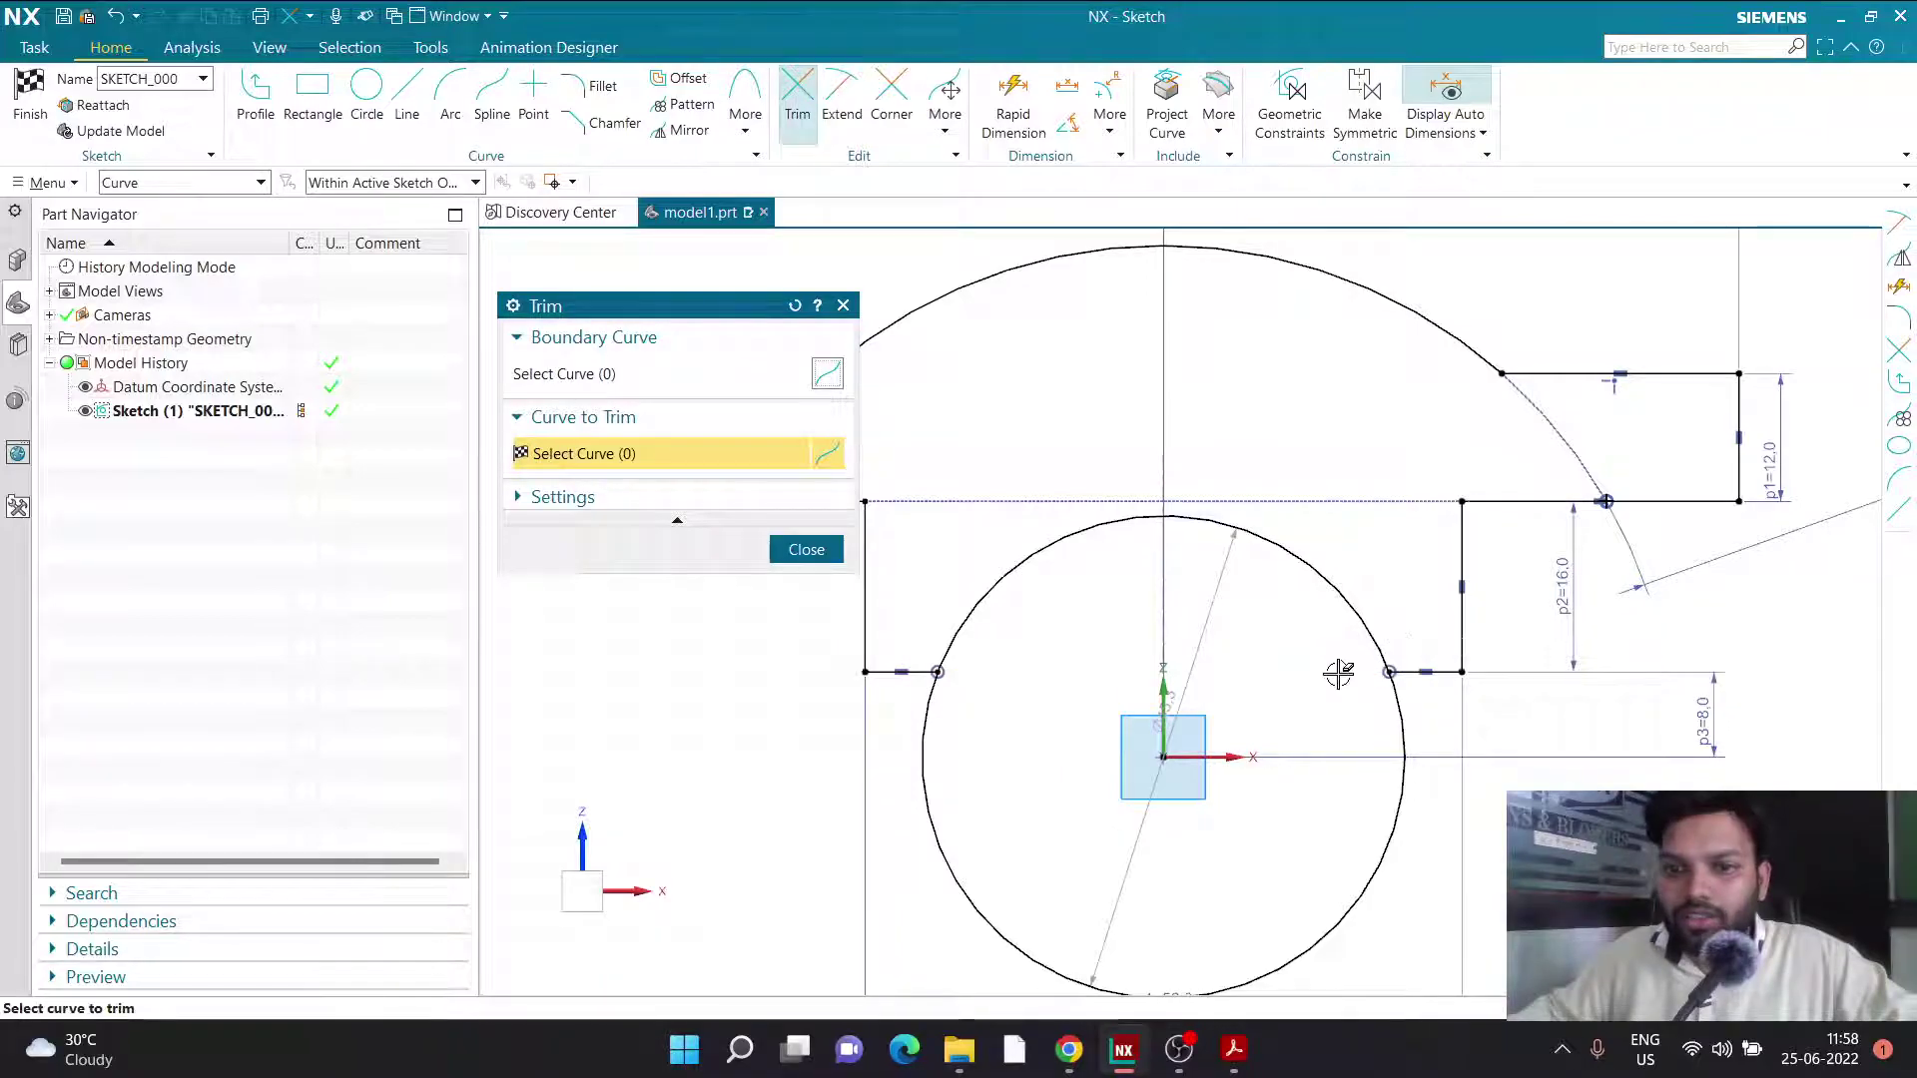
pyautogui.click(1386, 849)
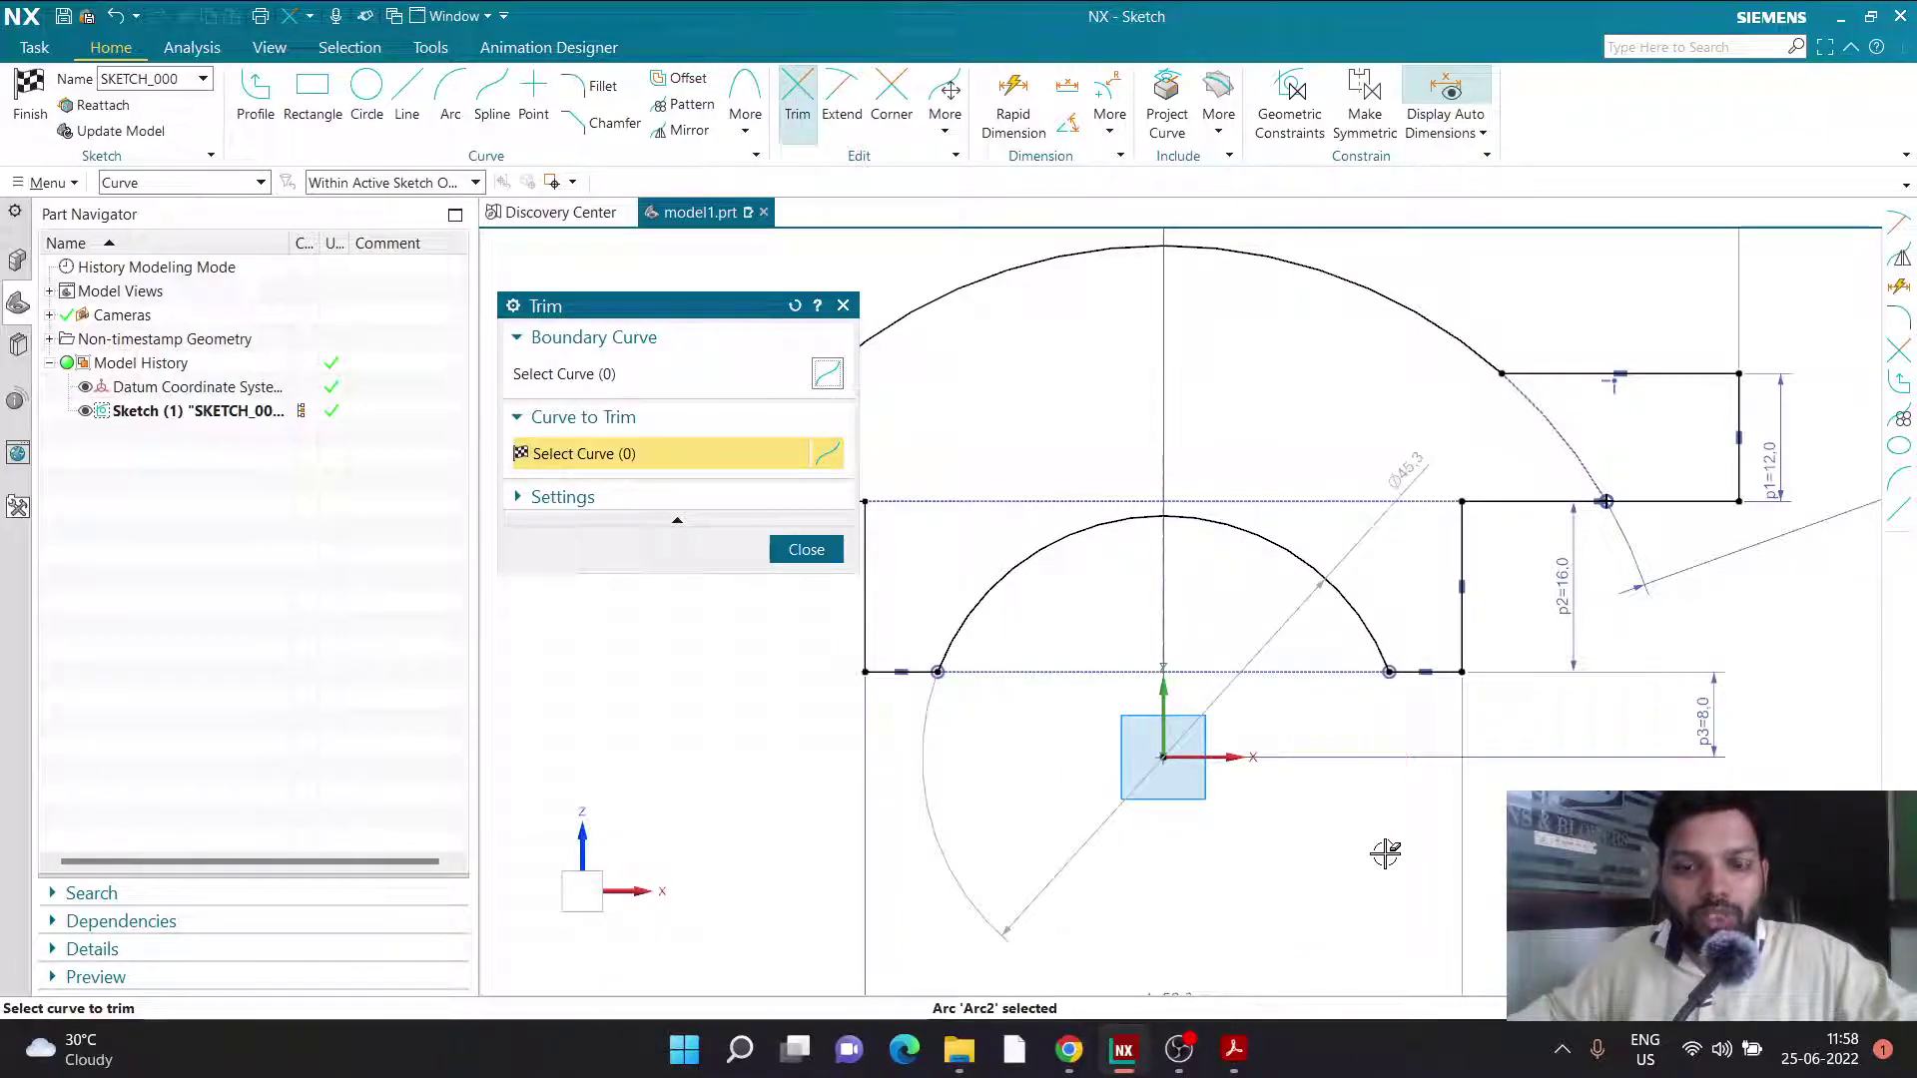
pyautogui.press('Escape')
# Set the bore arc's diameter to 48 mm and move its dimension text inside the arc.
pyautogui.doubleClick(1377, 527)
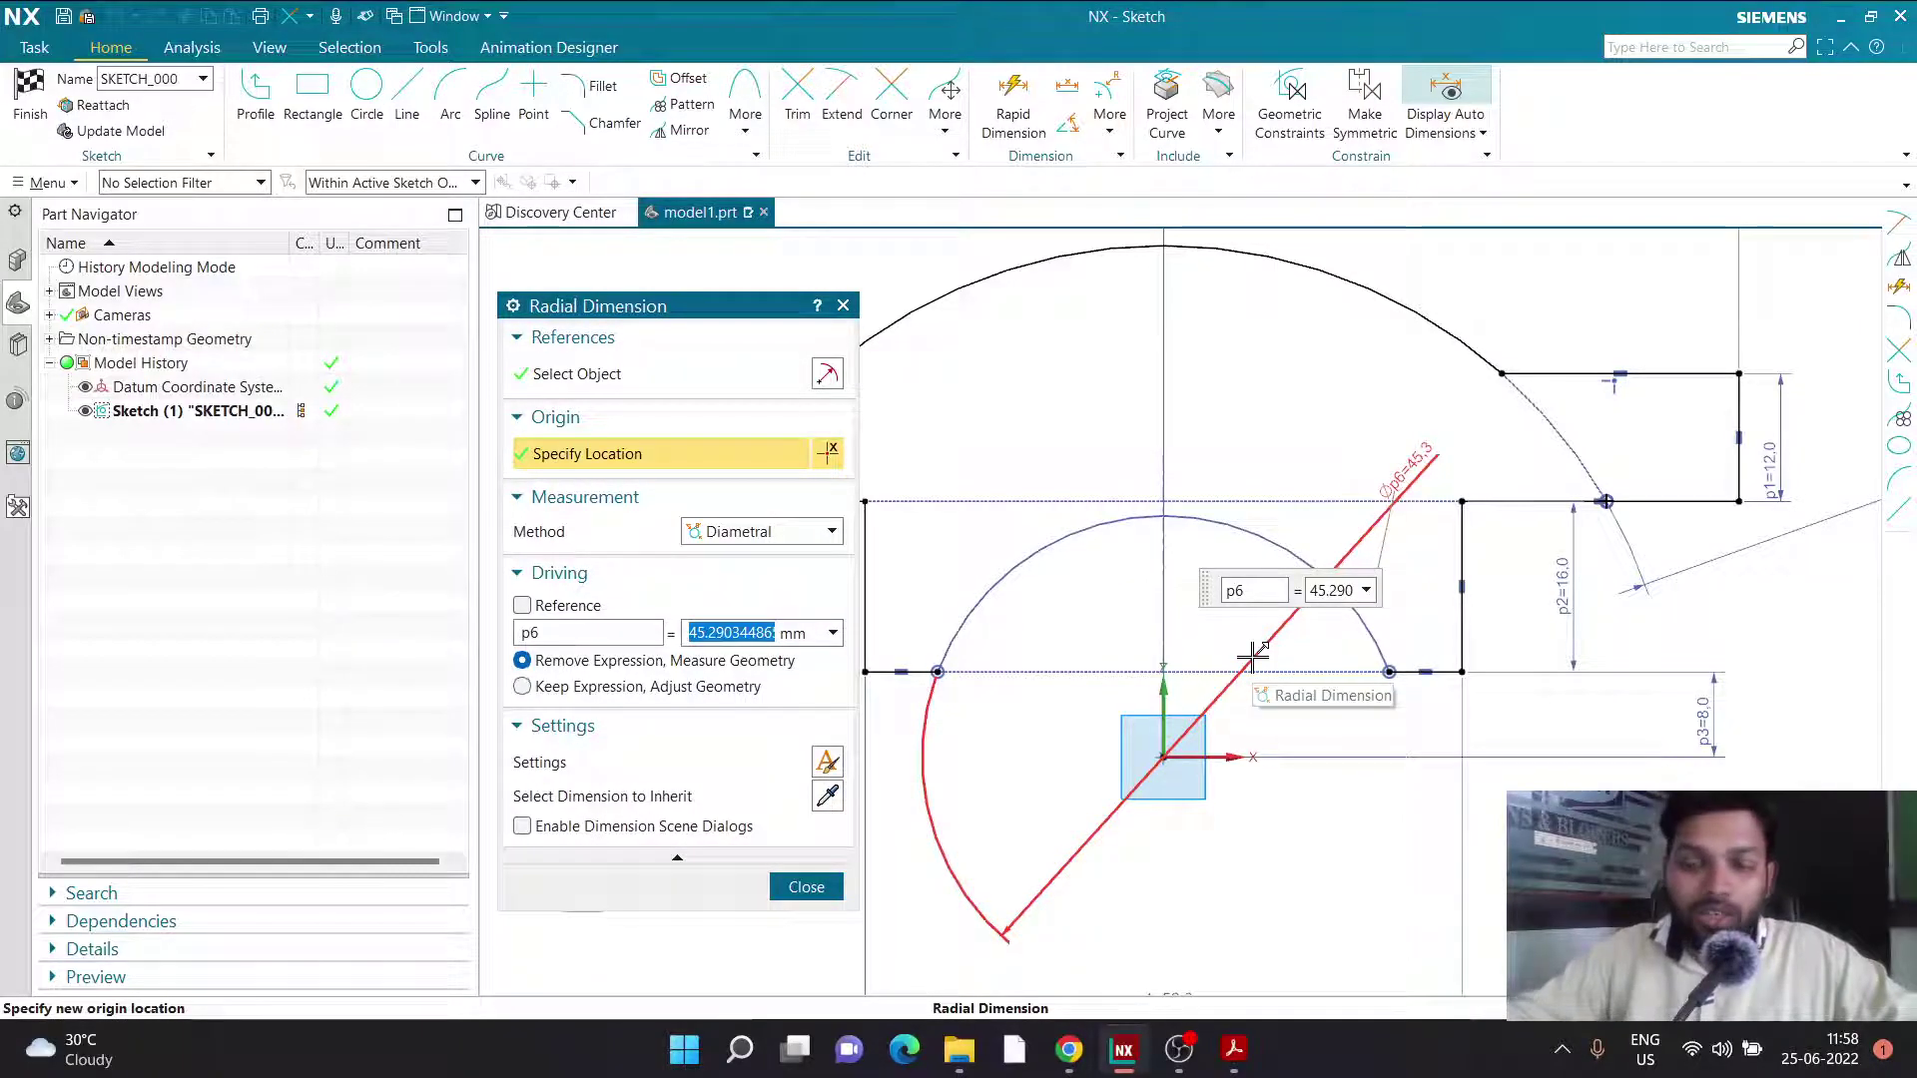
pyautogui.write('48')
pyautogui.press('Return')
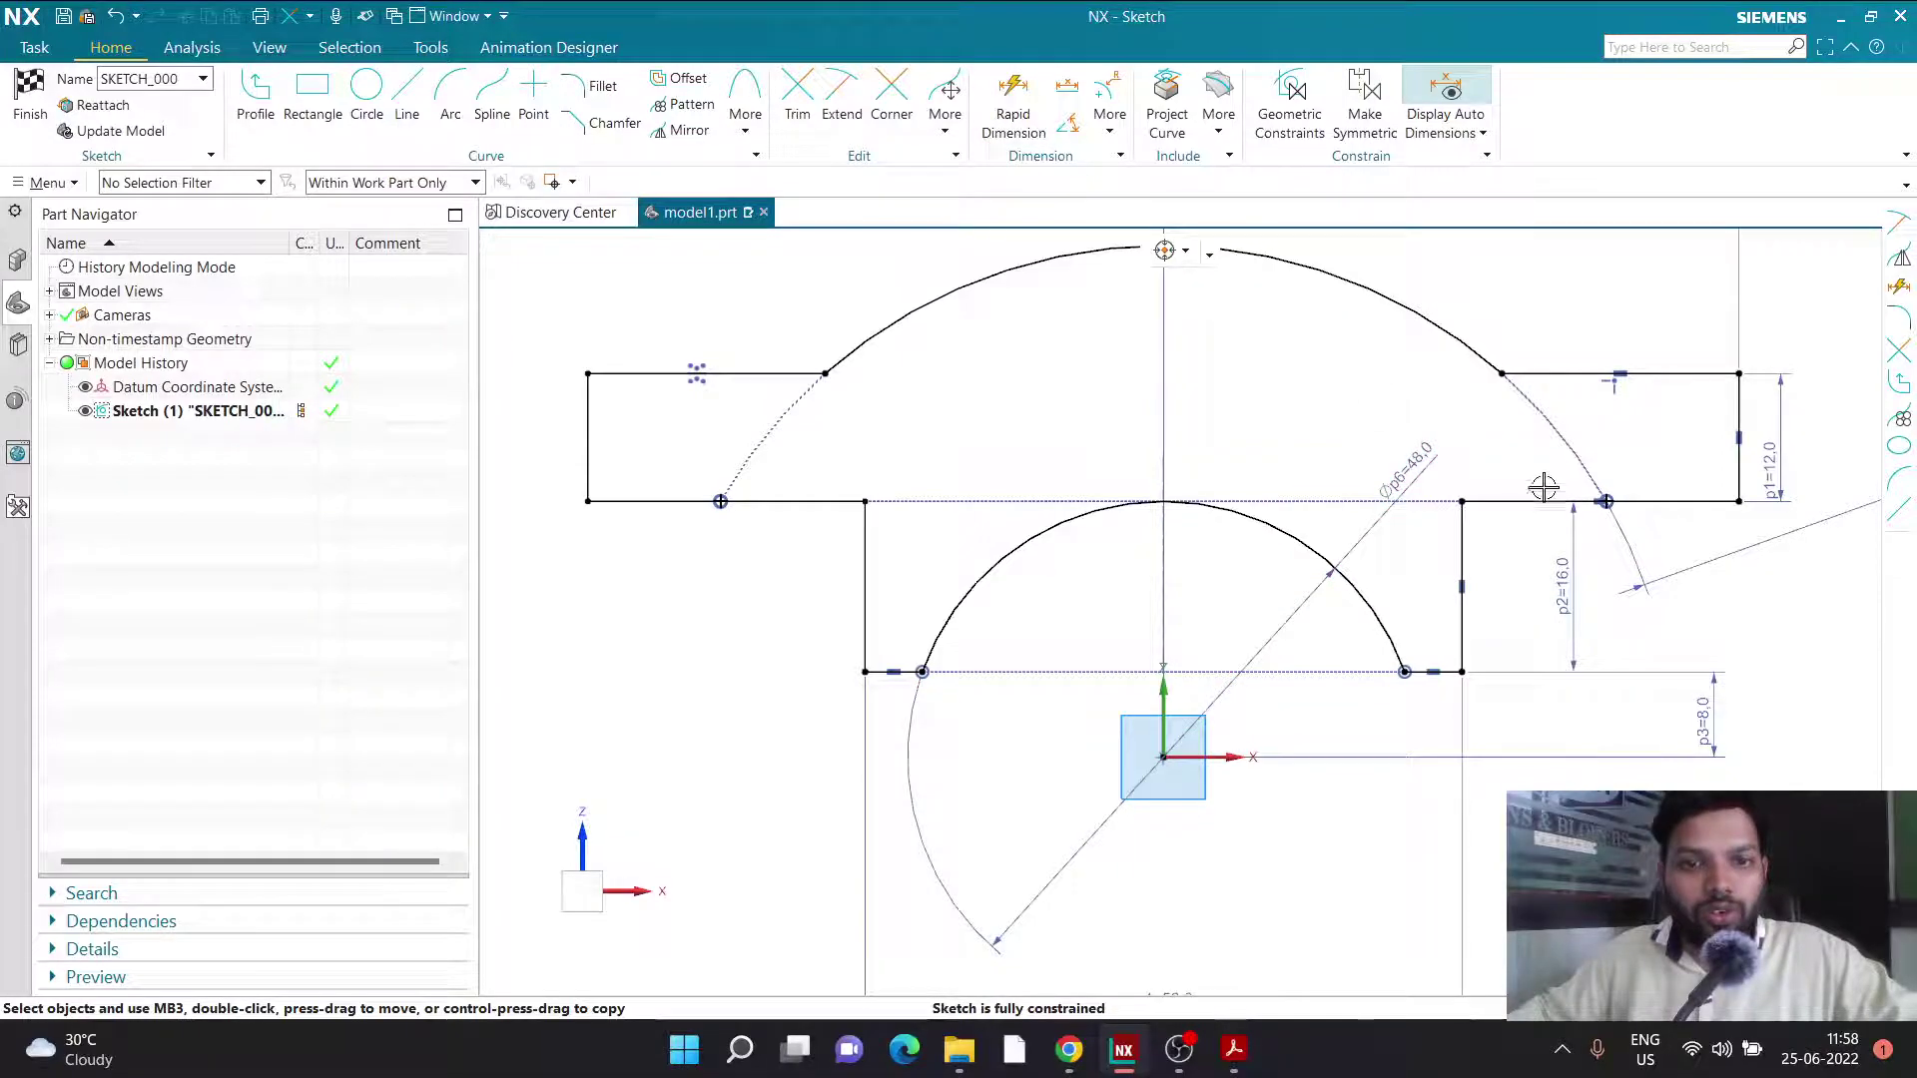
pyautogui.moveTo(1188, 566); pyautogui.dragTo(1139, 622, button='middle')
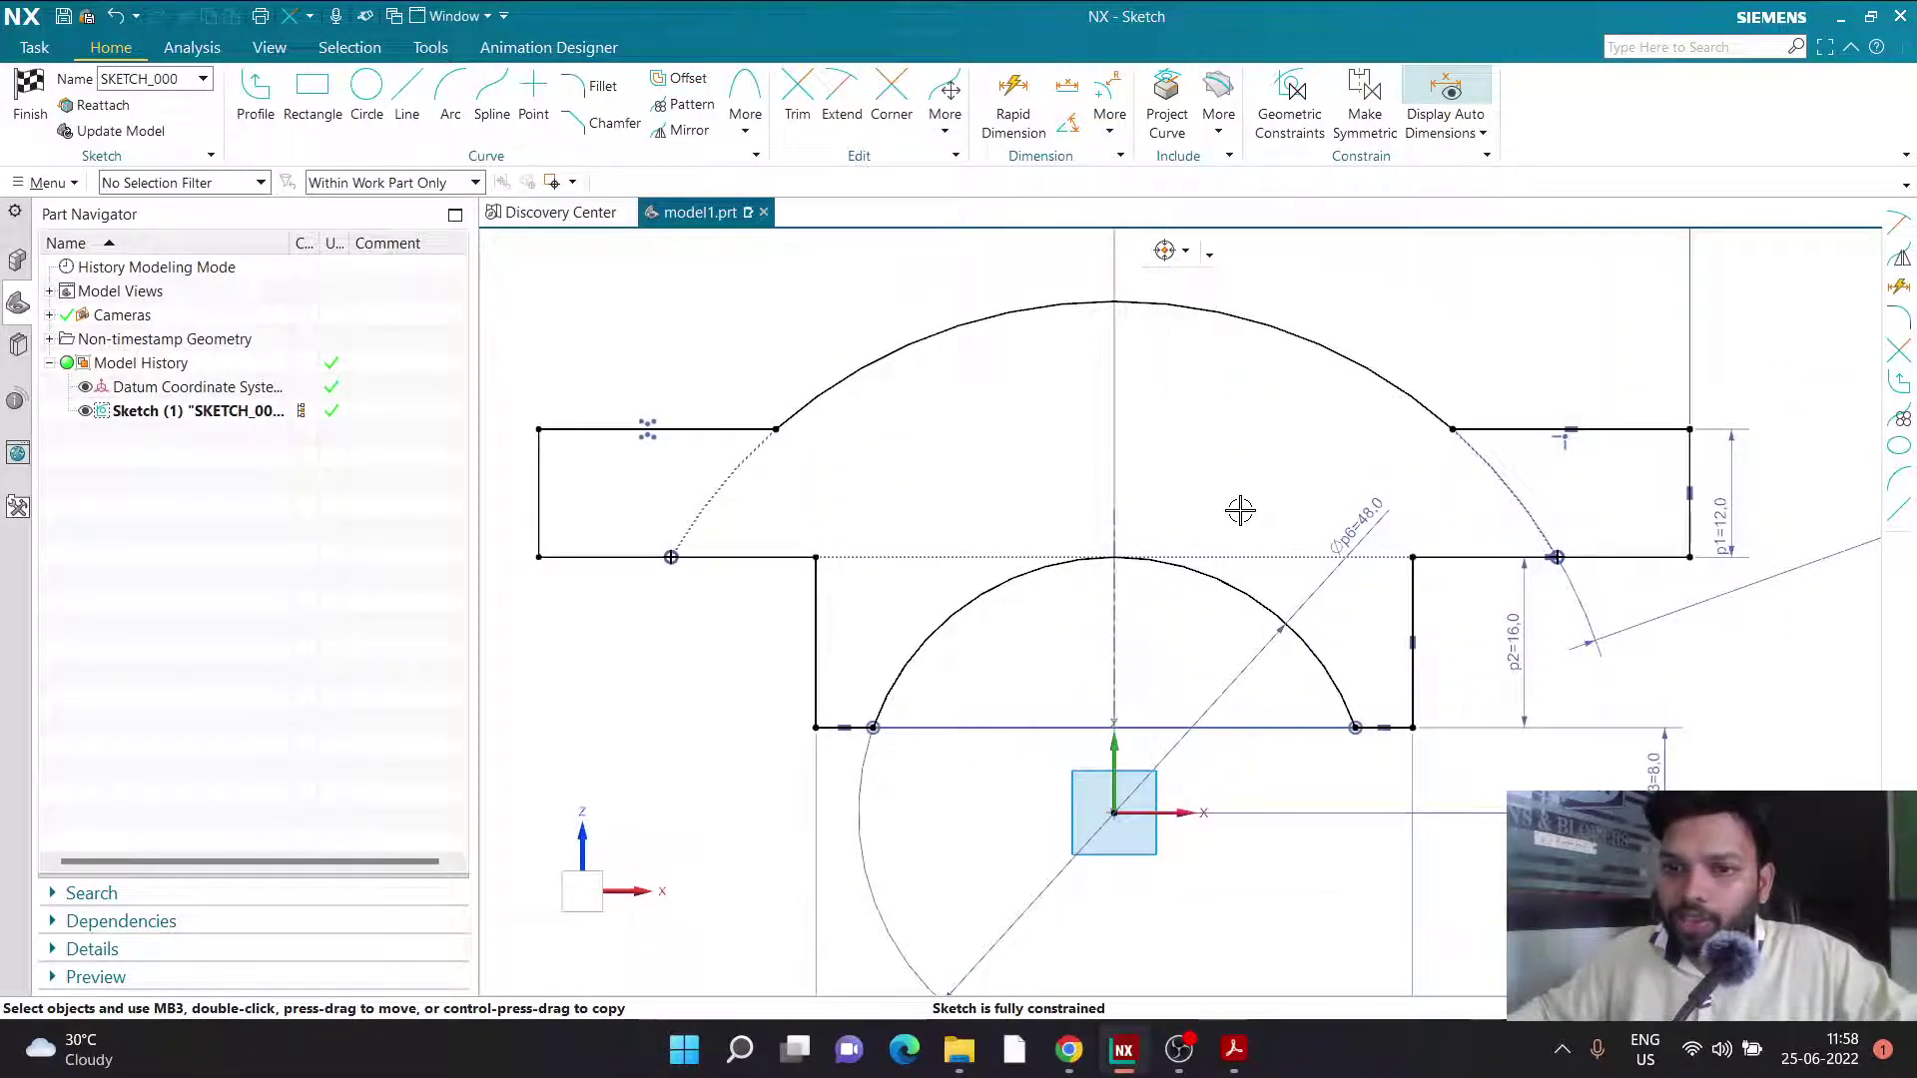
pyautogui.moveTo(1350, 523); pyautogui.dragTo(1269, 559)
pyautogui.click(1234, 648)
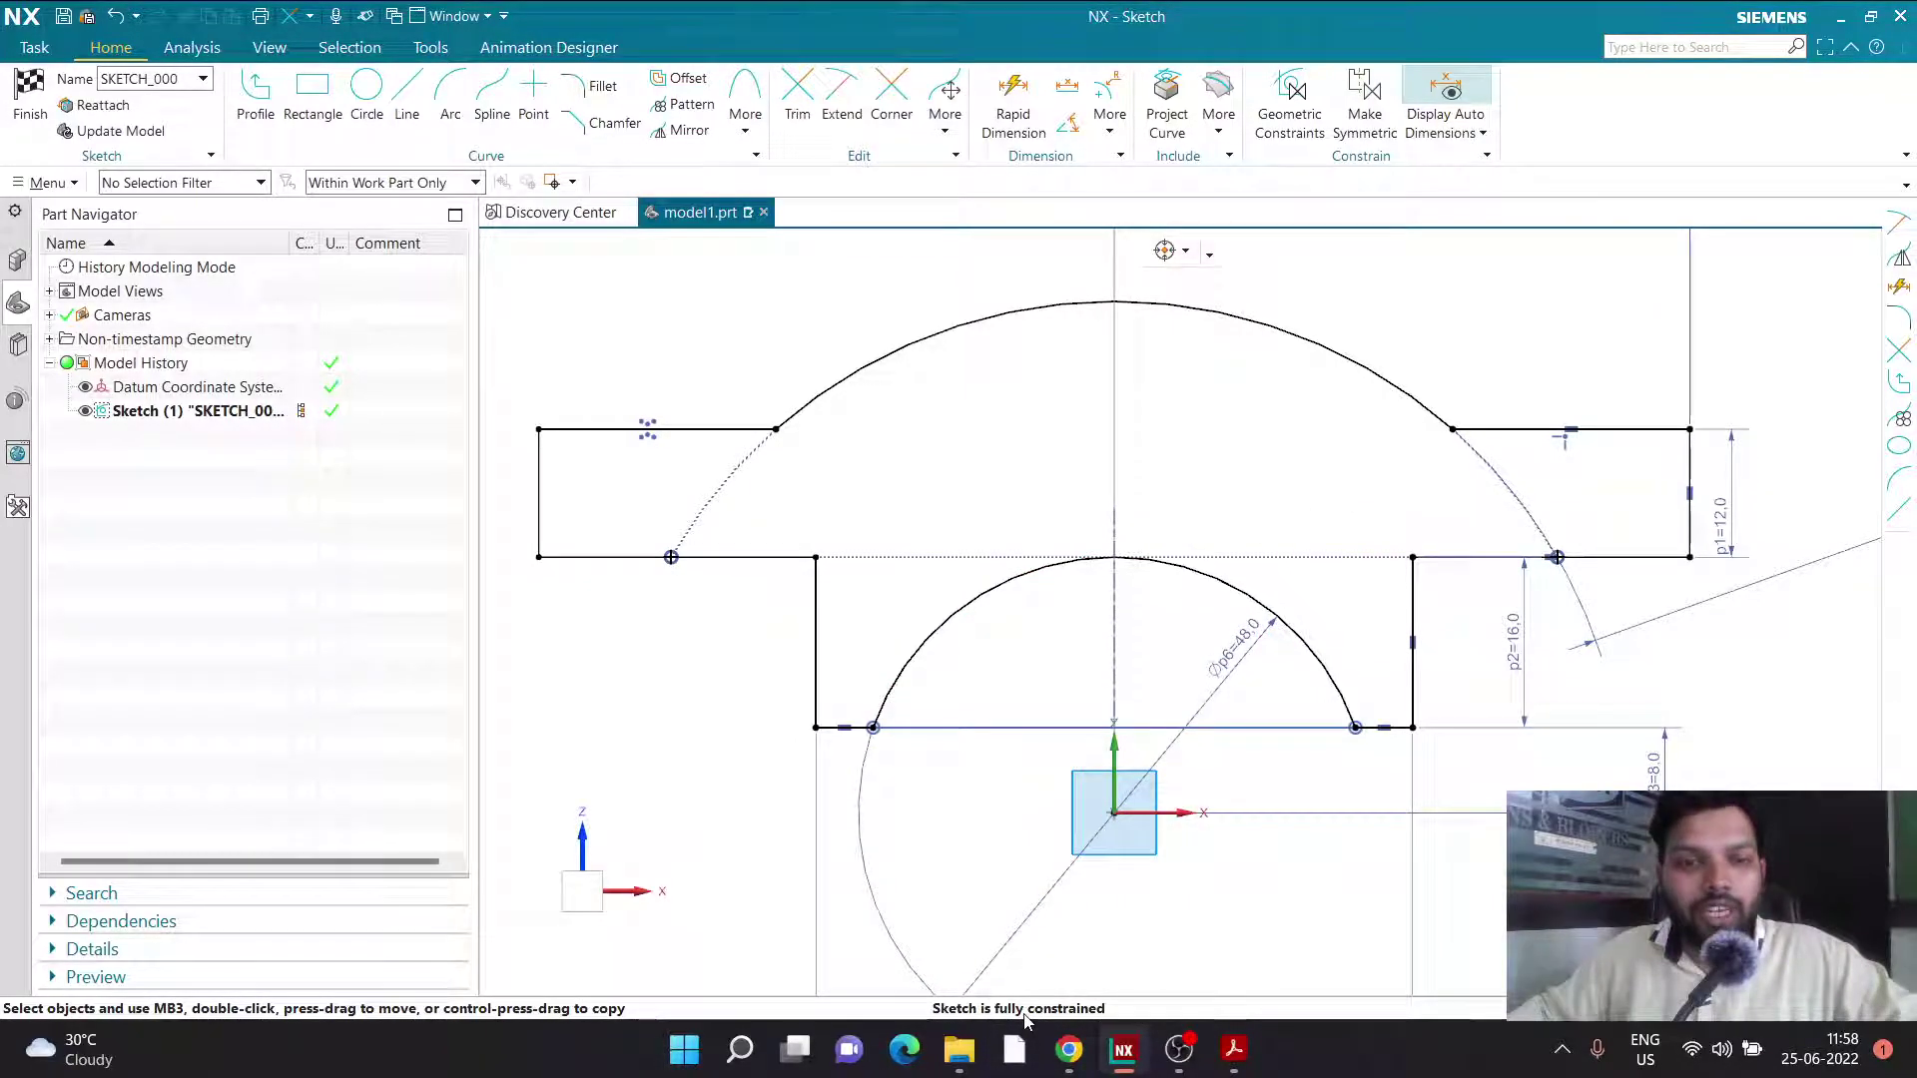
# Finish the sketch, check the cap's depth in the PDF, and extrude the profile symmetrically to a total width of 46 mm.
pyautogui.click(30, 98)
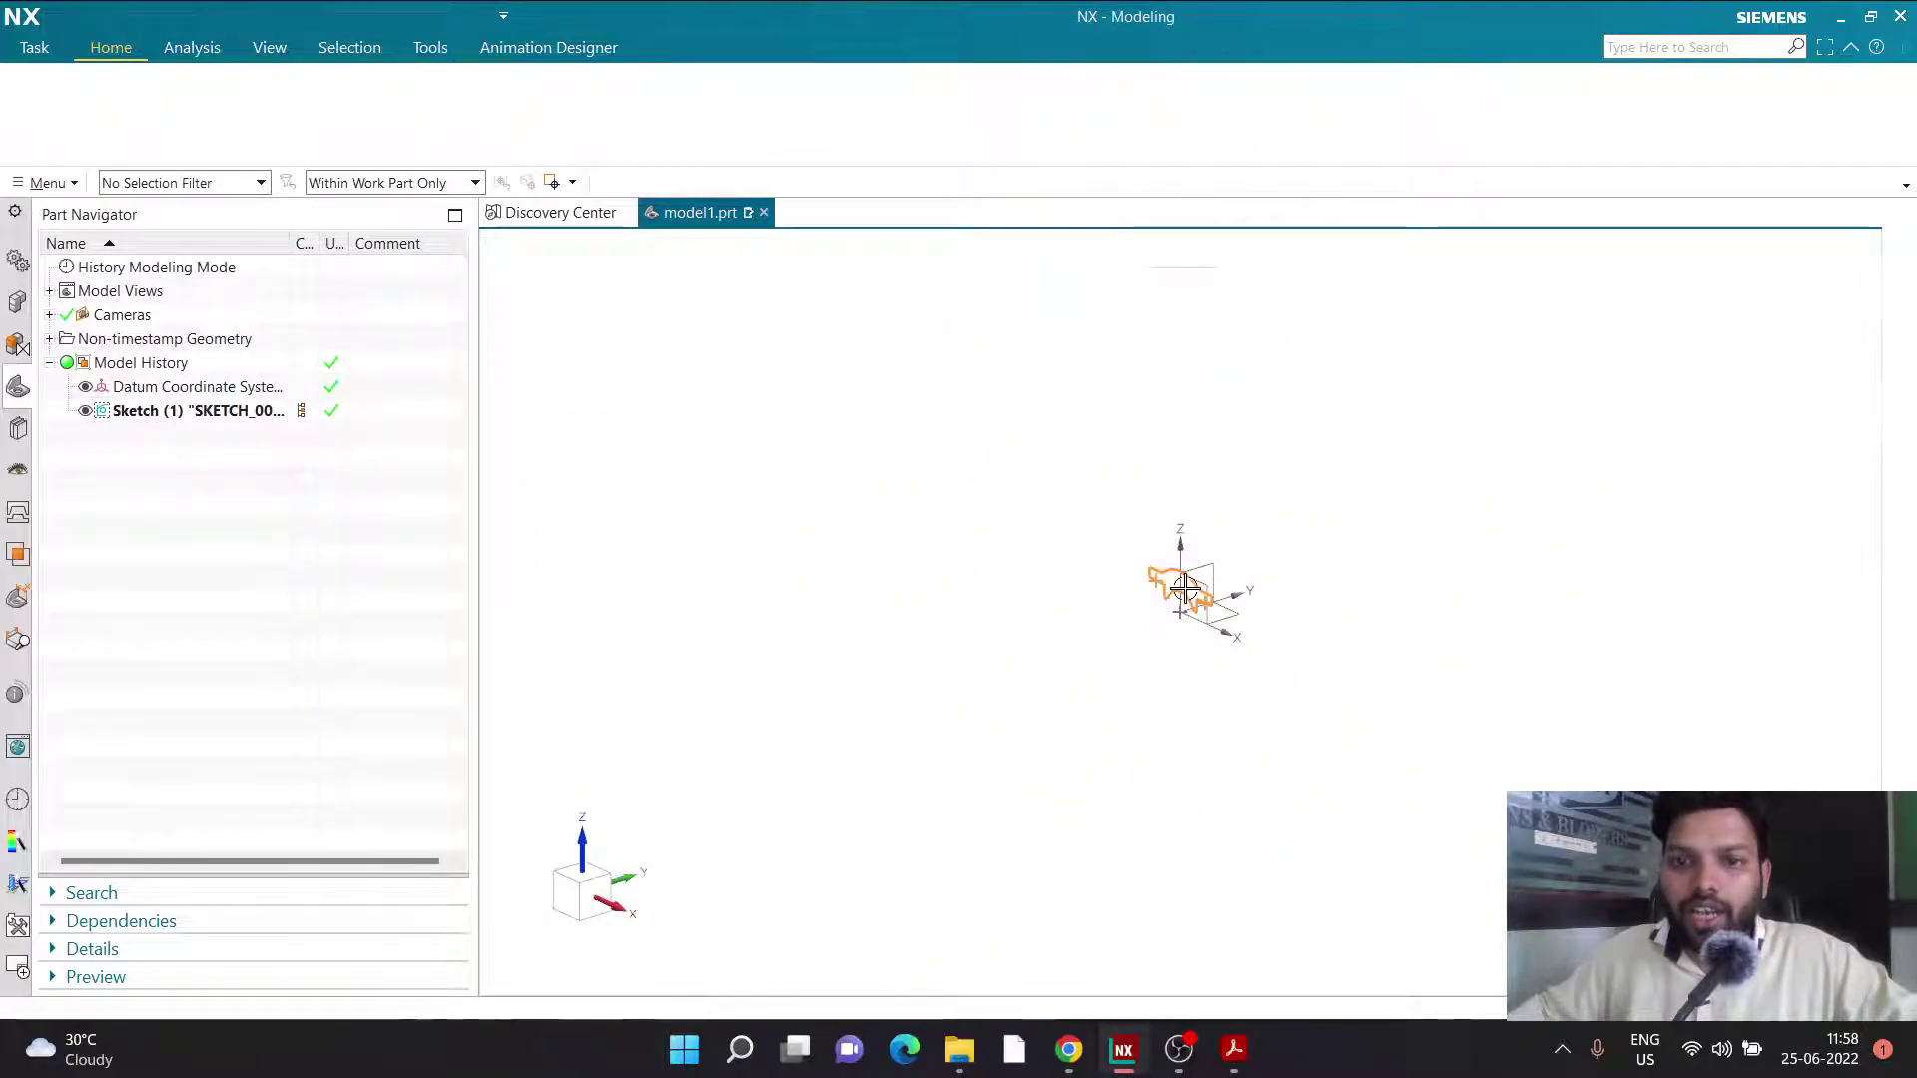
pyautogui.scroll(4, 1184, 588)
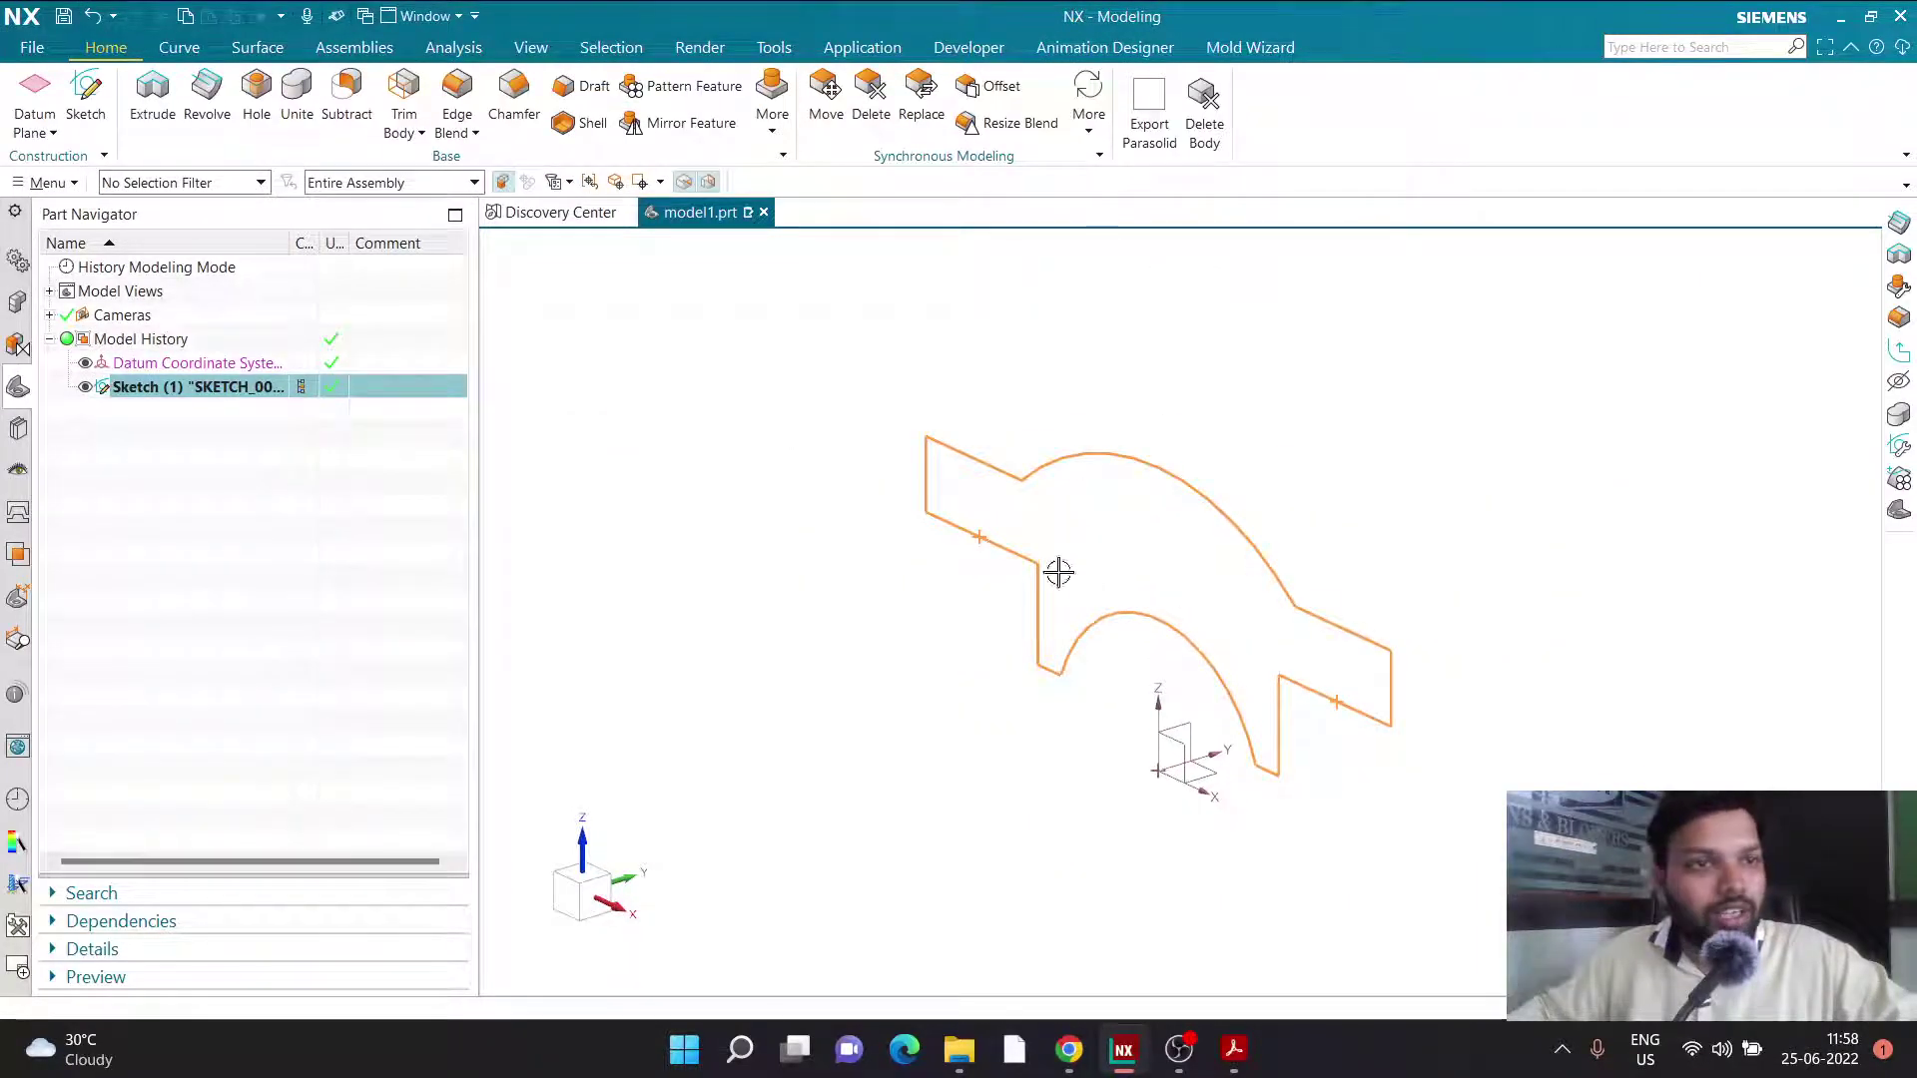
pyautogui.click(150, 113)
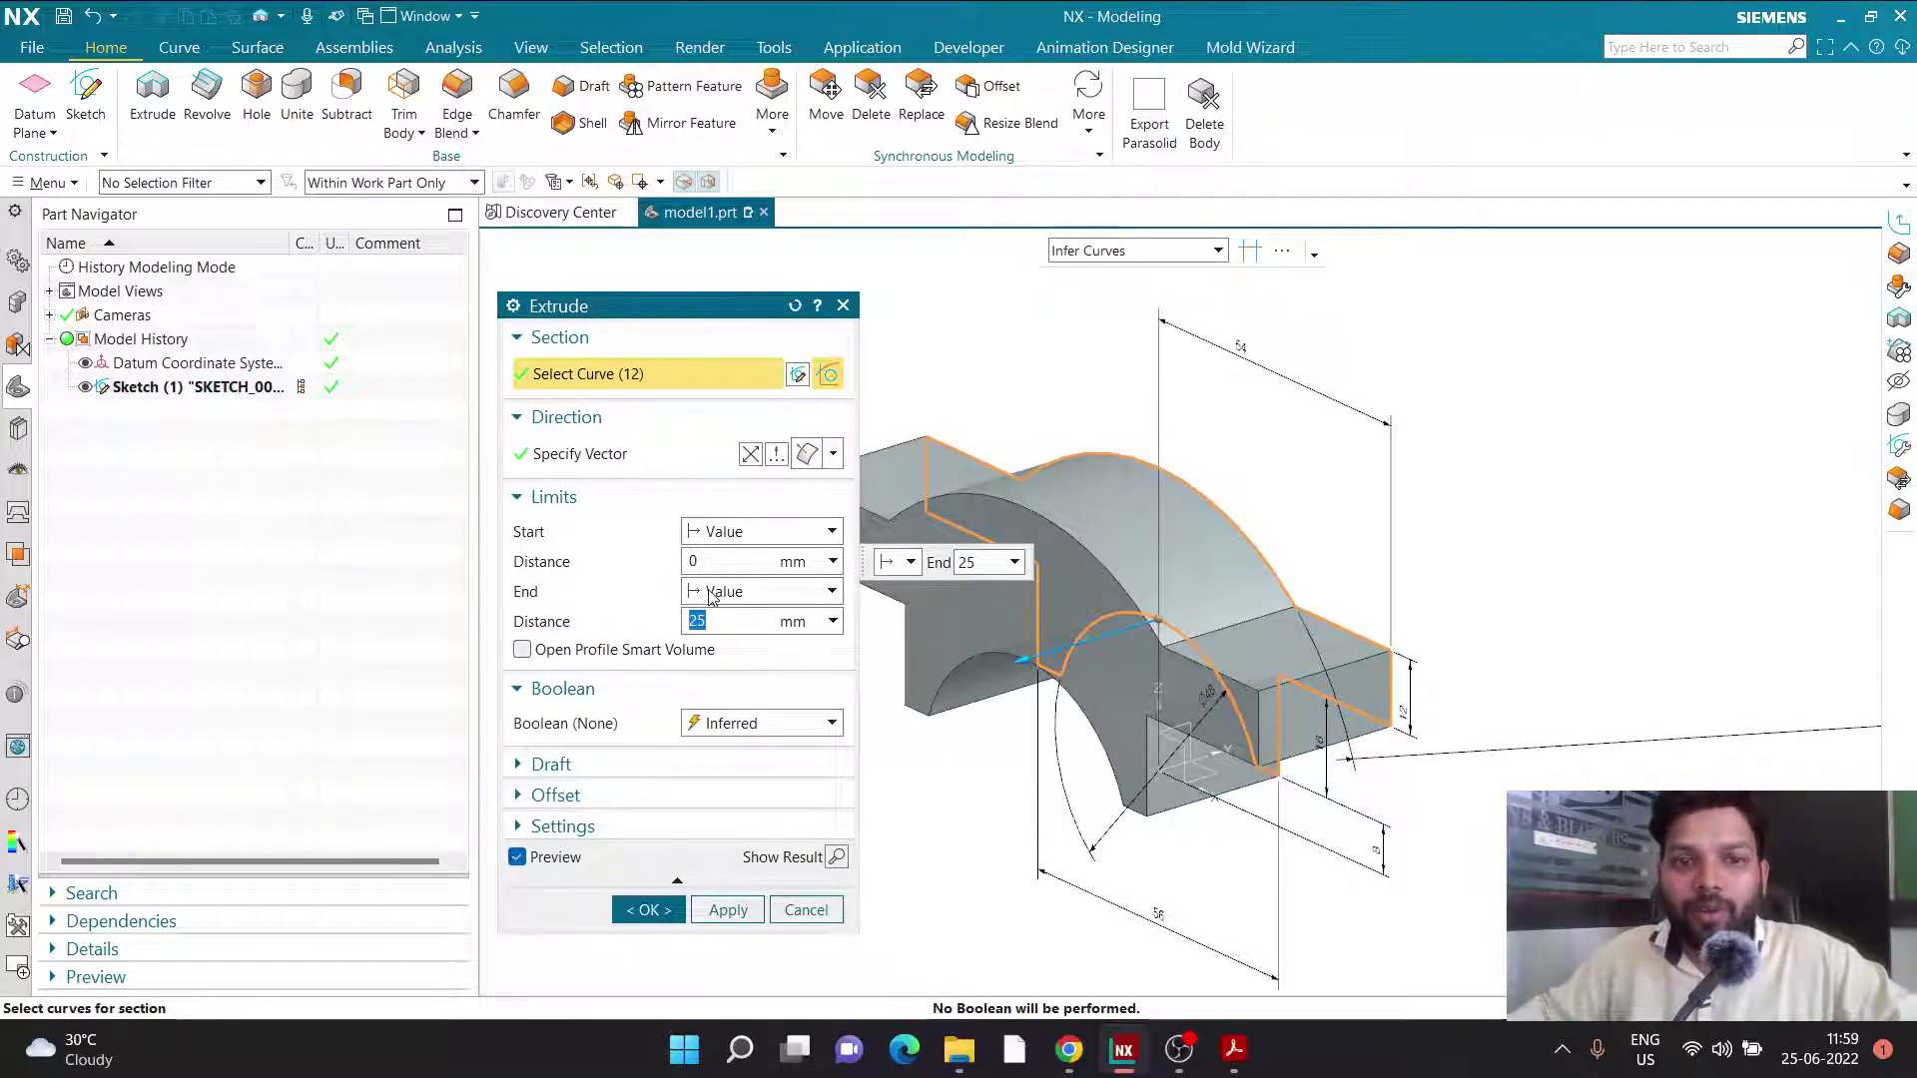
pyautogui.click(711, 593)
pyautogui.click(743, 659)
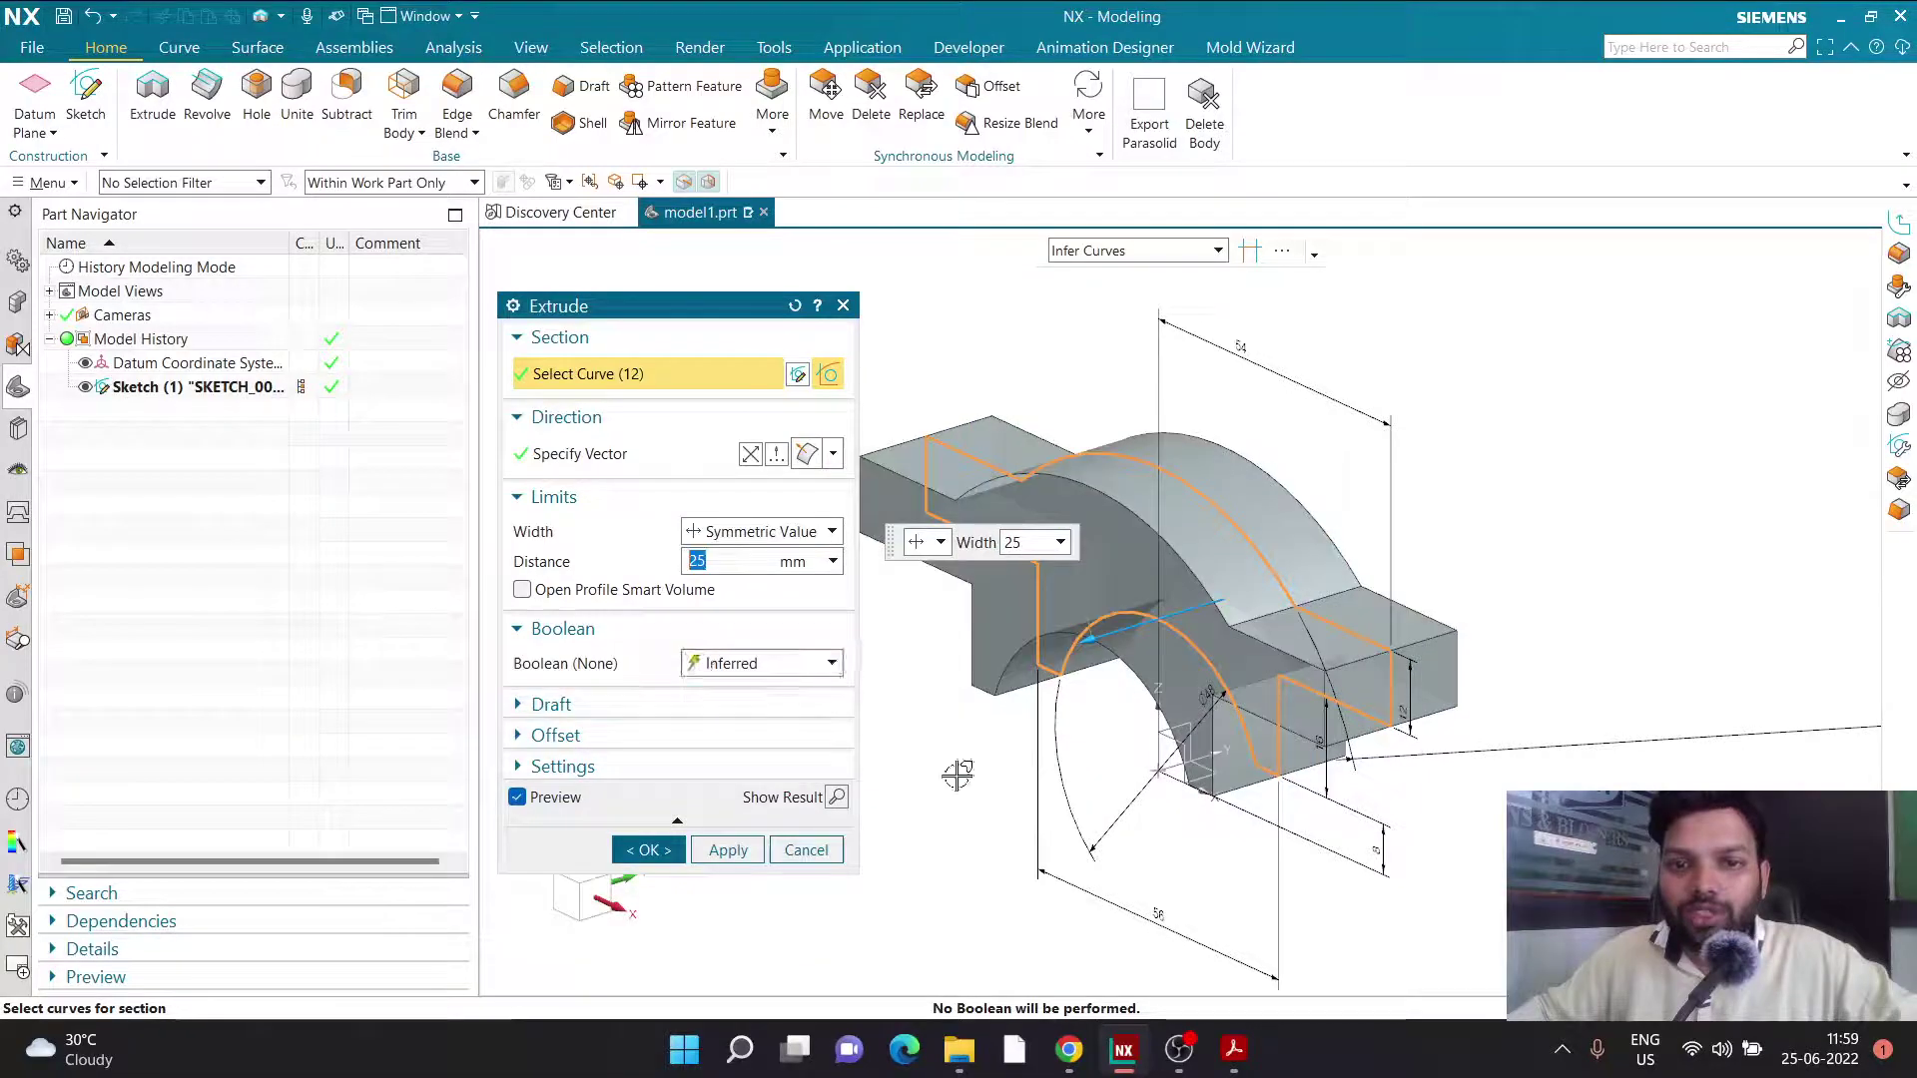
pyautogui.click(1226, 1064)
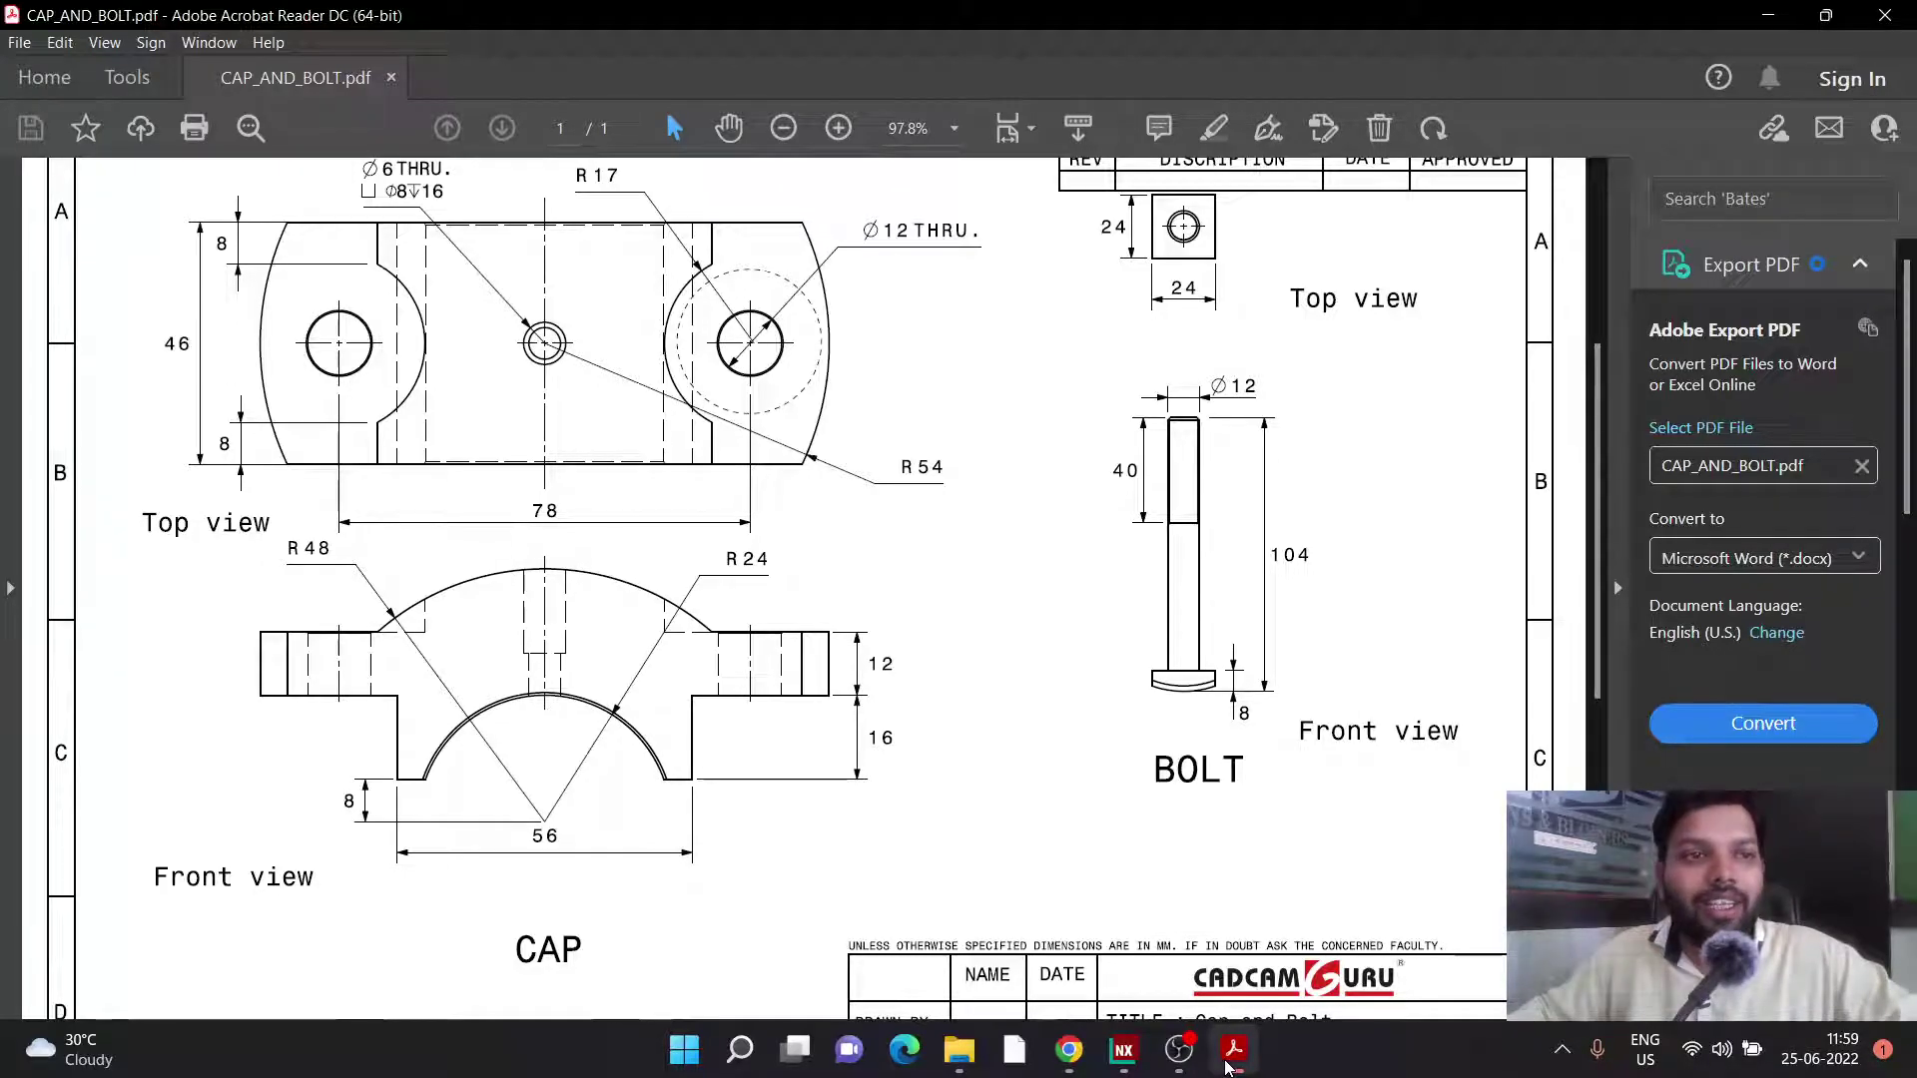
pyautogui.click(1229, 1060)
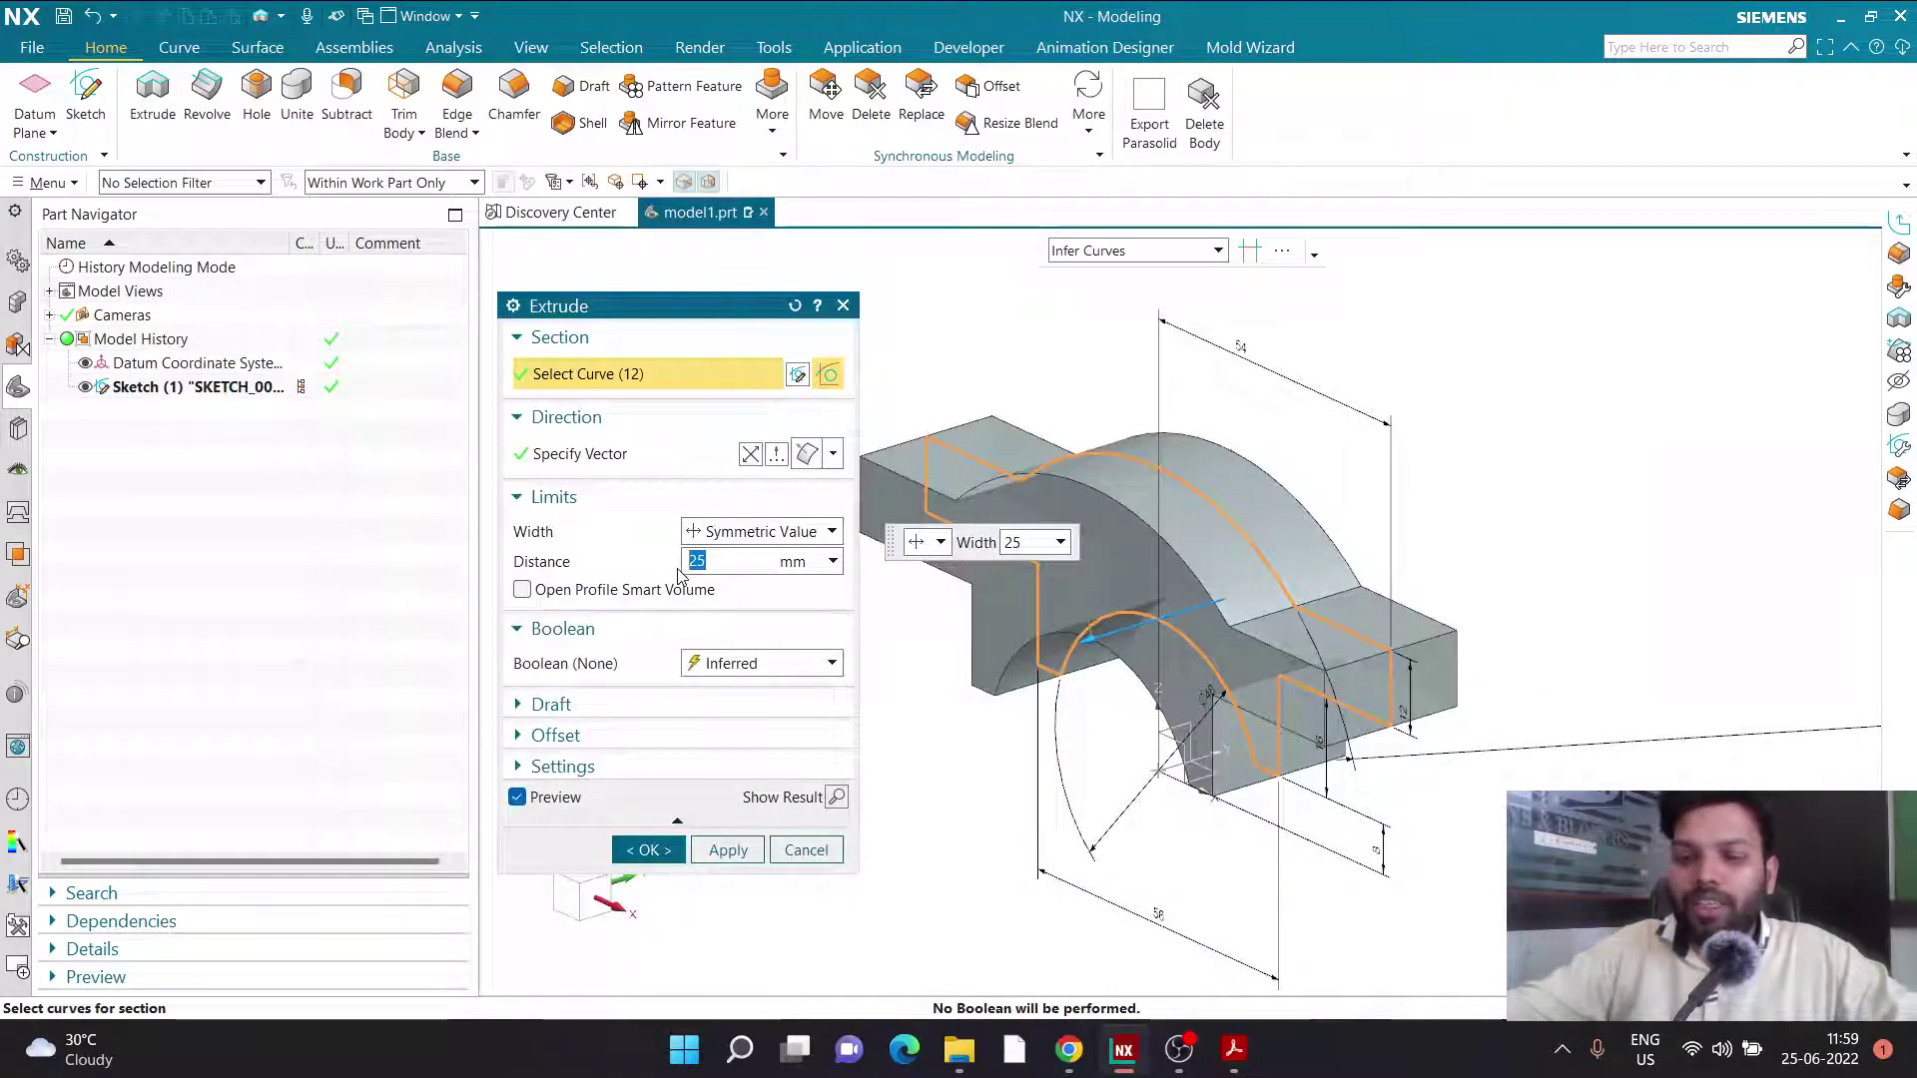
pyautogui.press('Return')
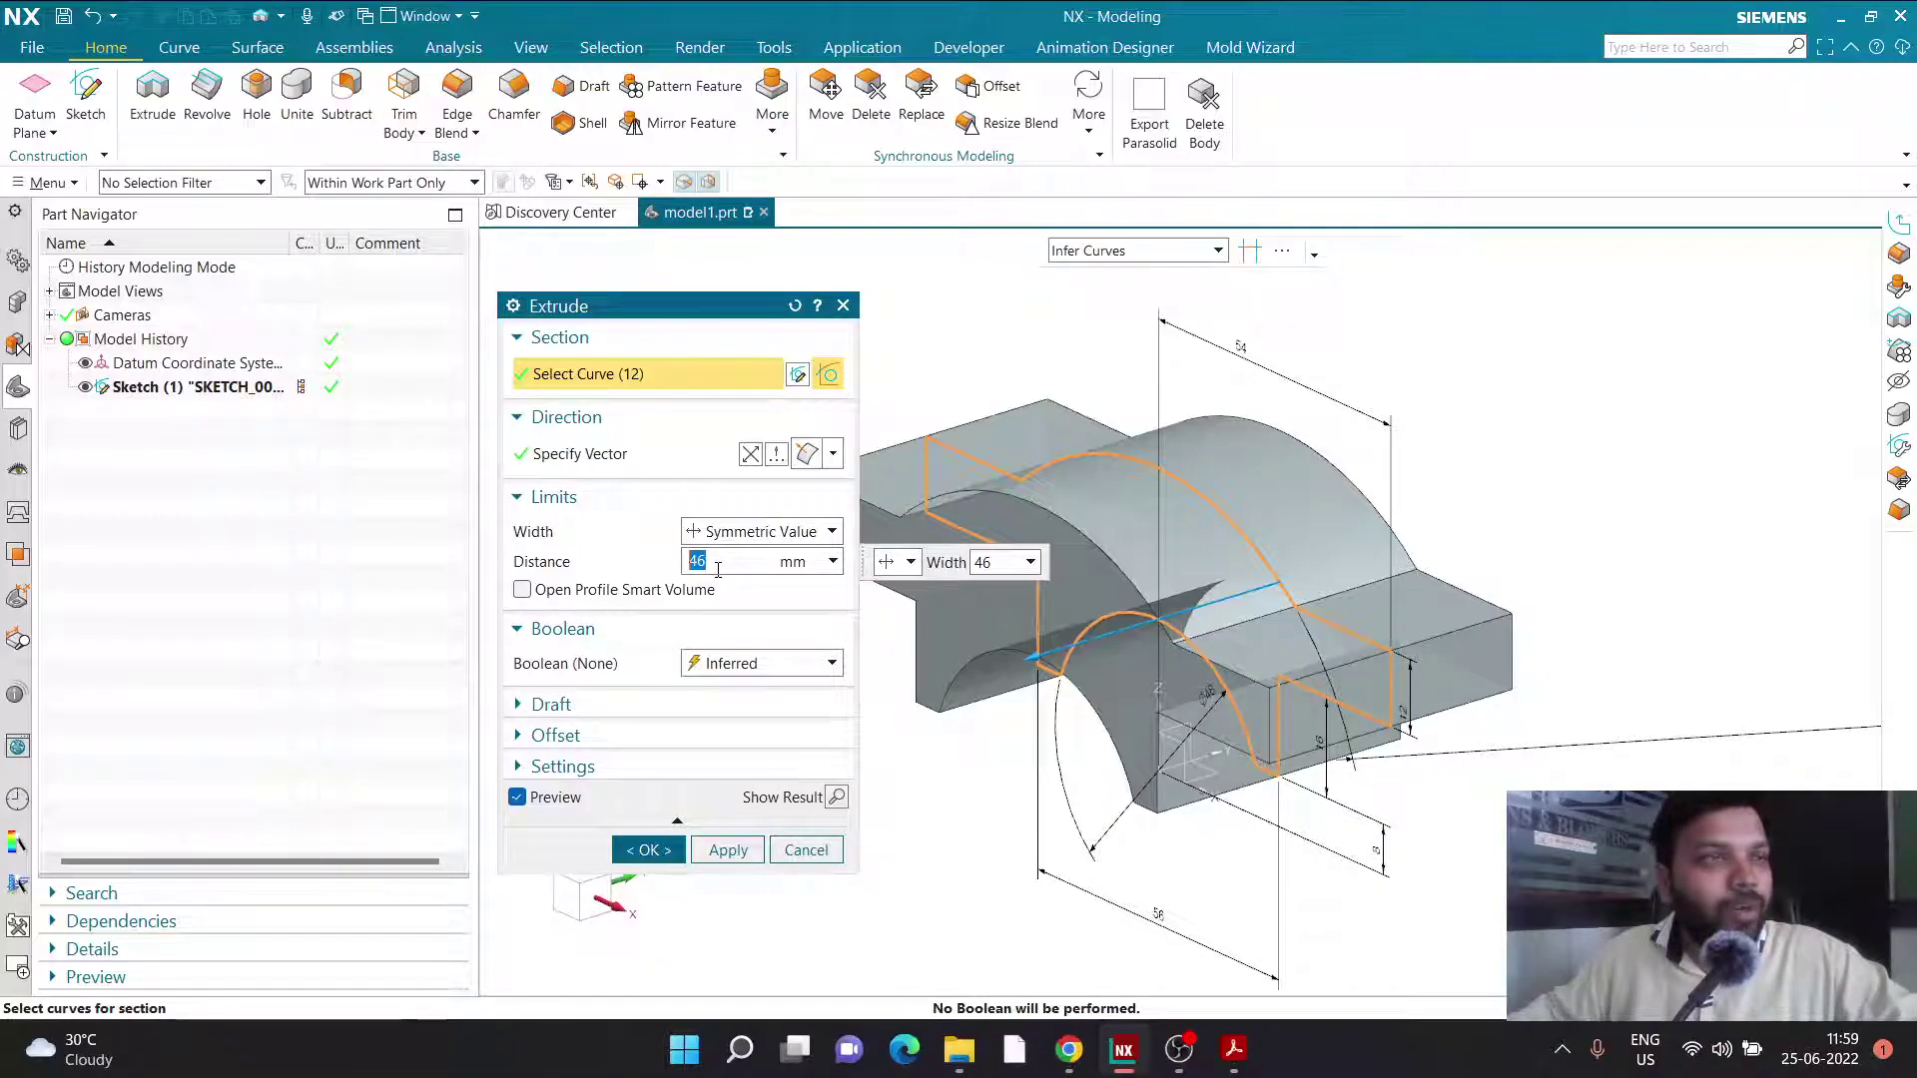
pyautogui.click(647, 850)
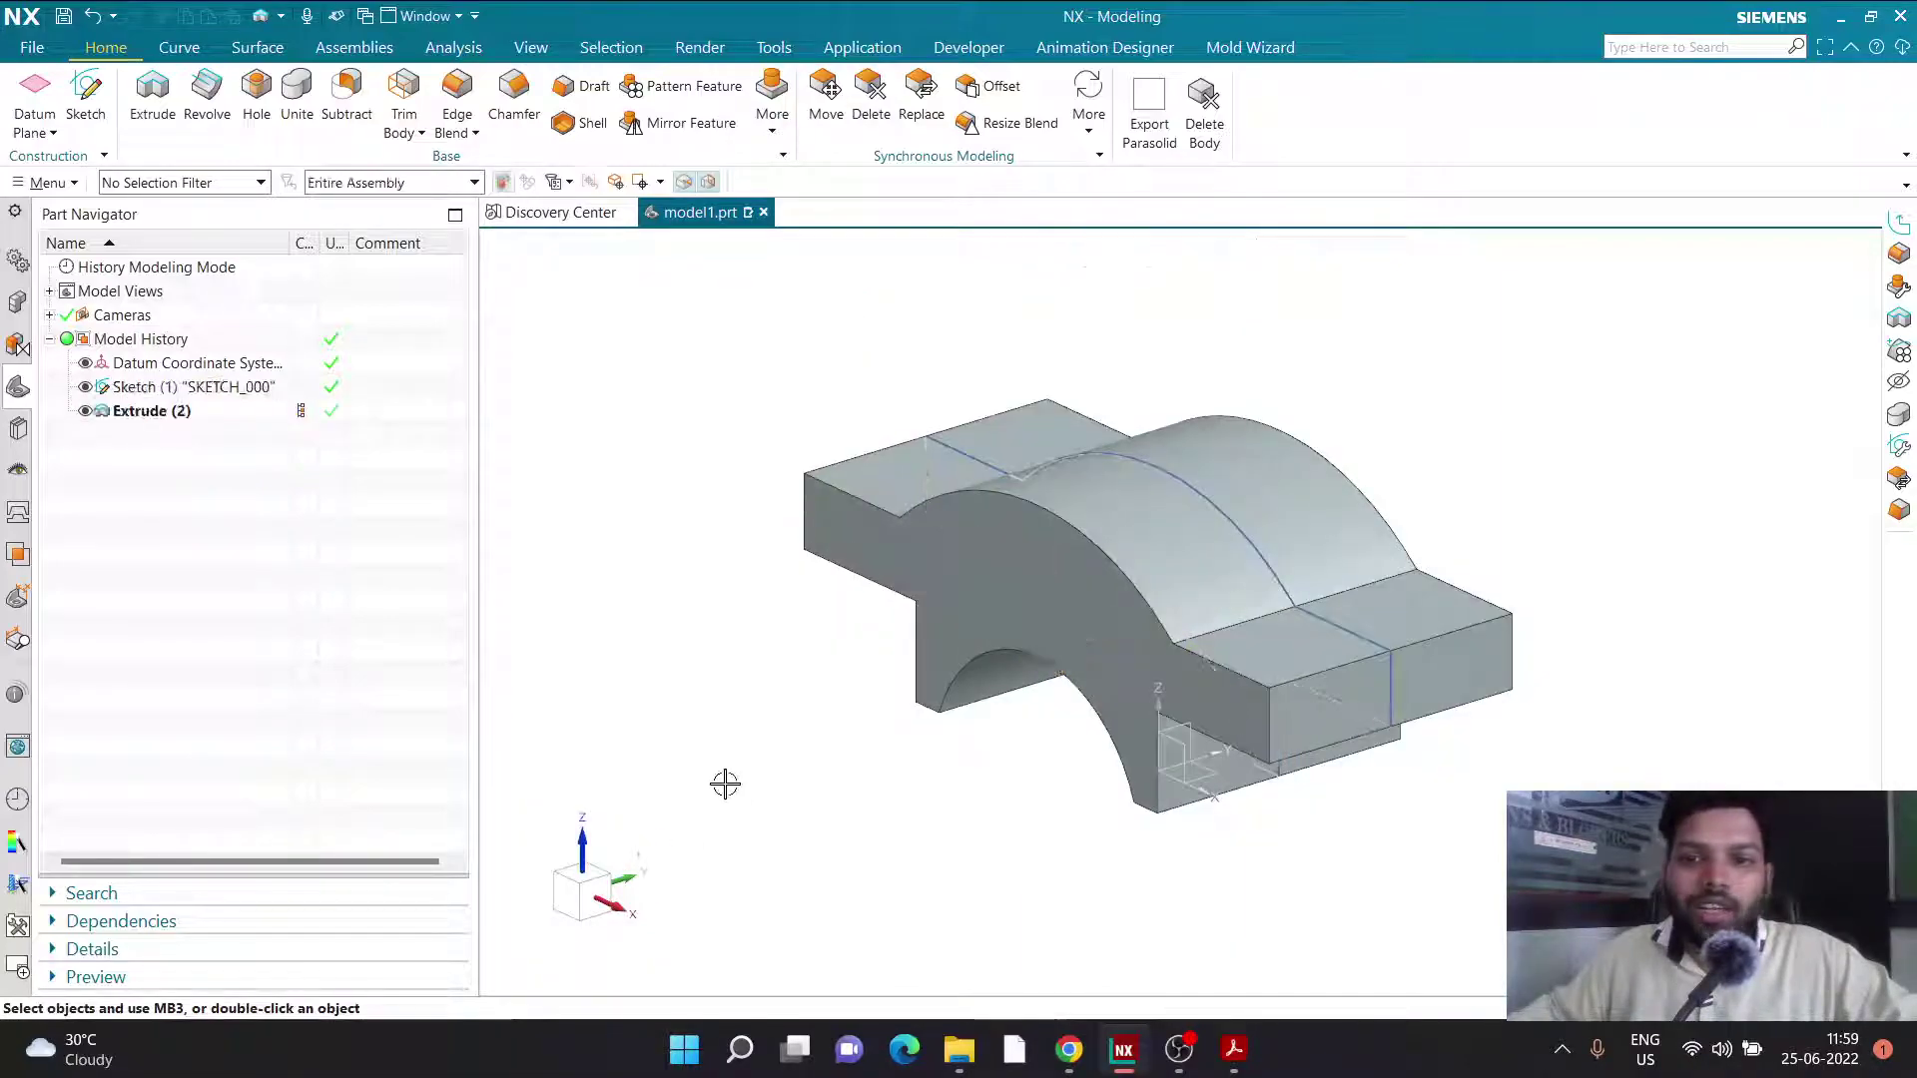
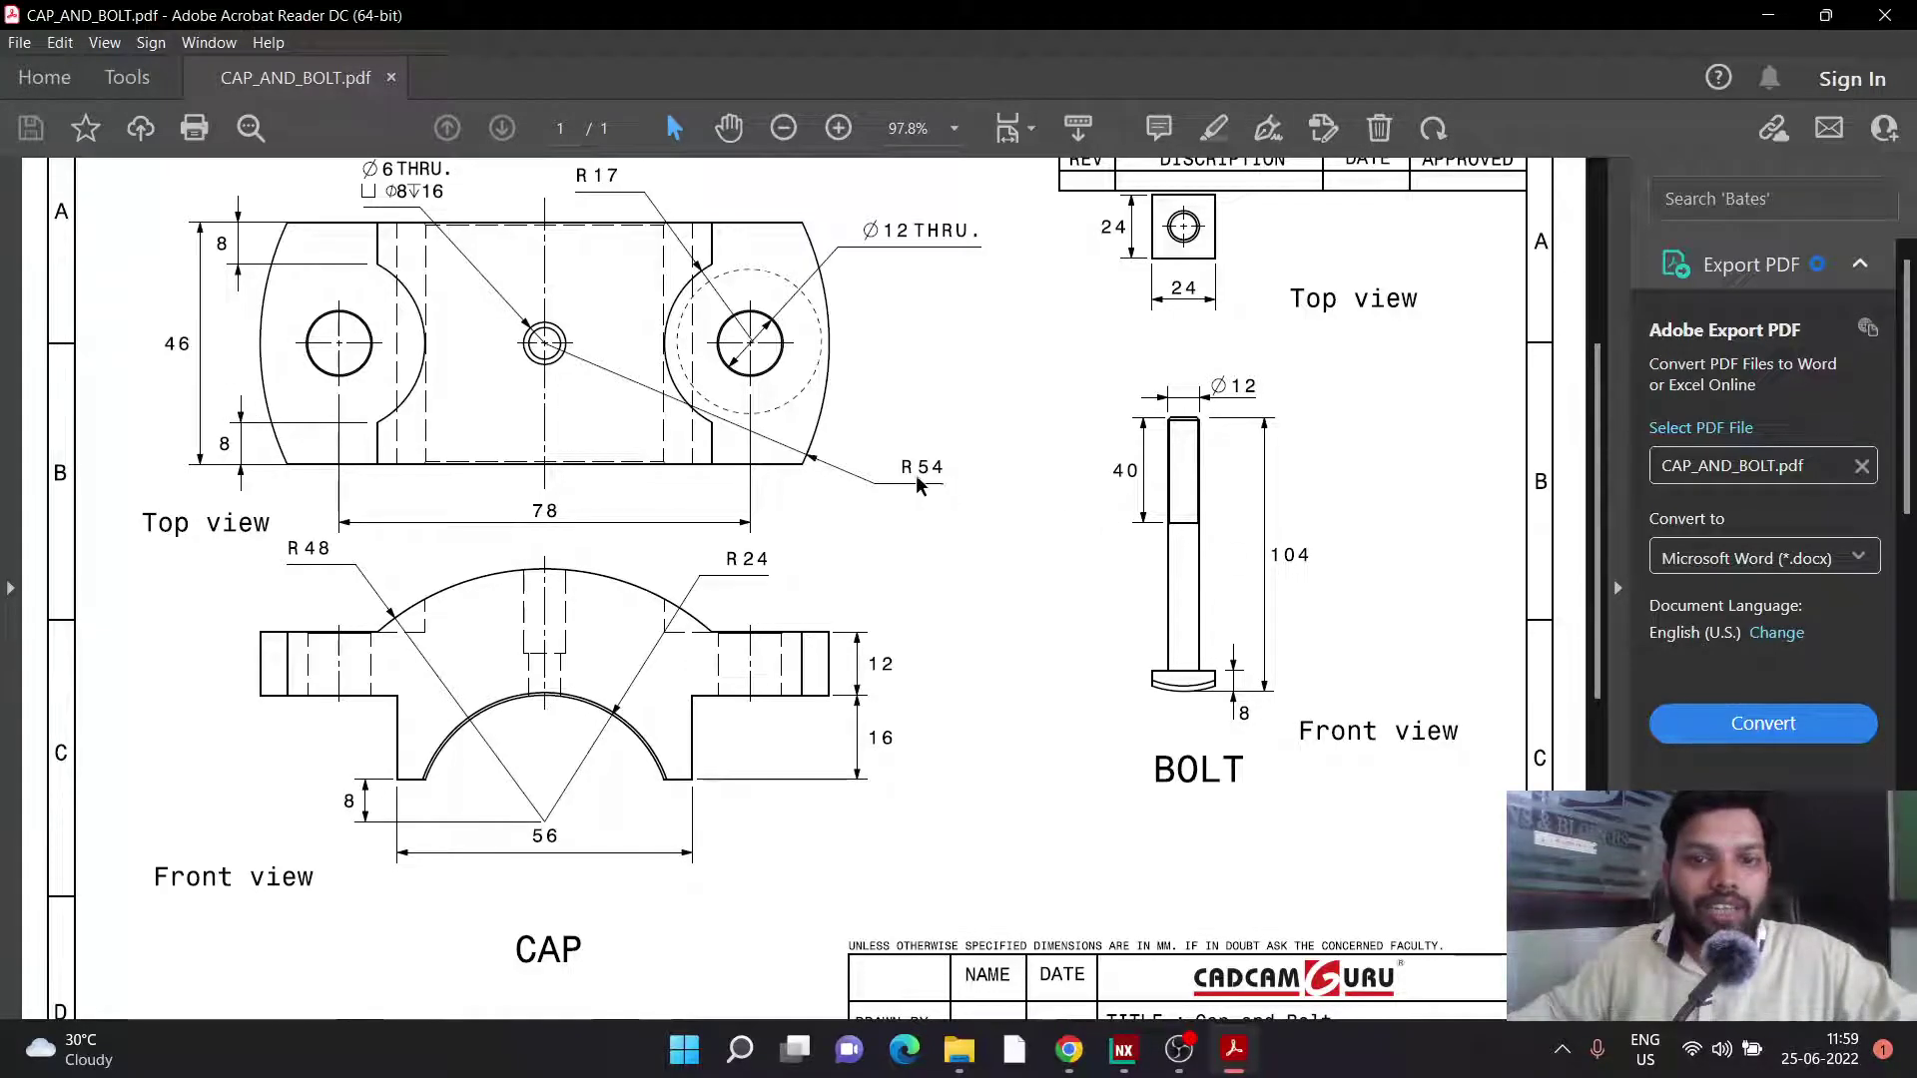
# Start a new NX sketch on the horizontal XY plane and draw a 108 mm diameter circle centred on the origin.
pyautogui.click(1123, 1048)
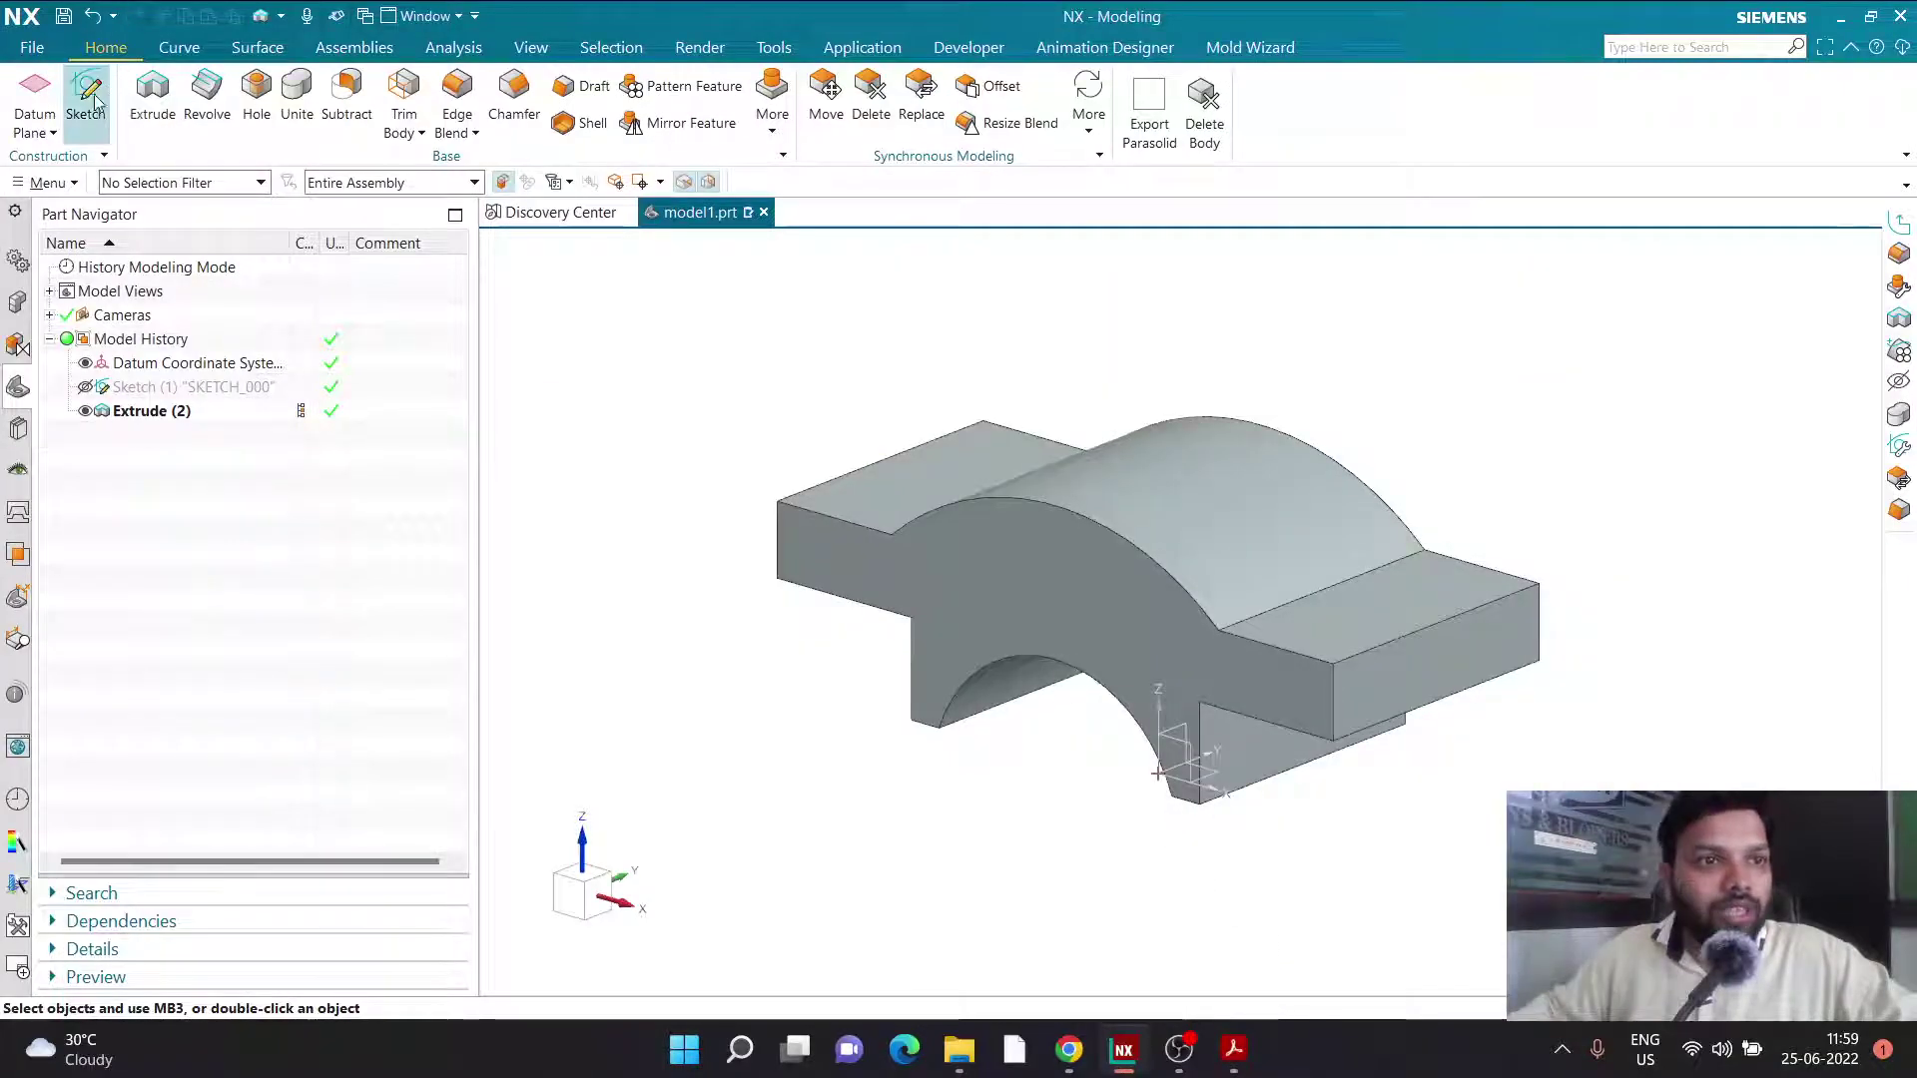
pyautogui.click(88, 105)
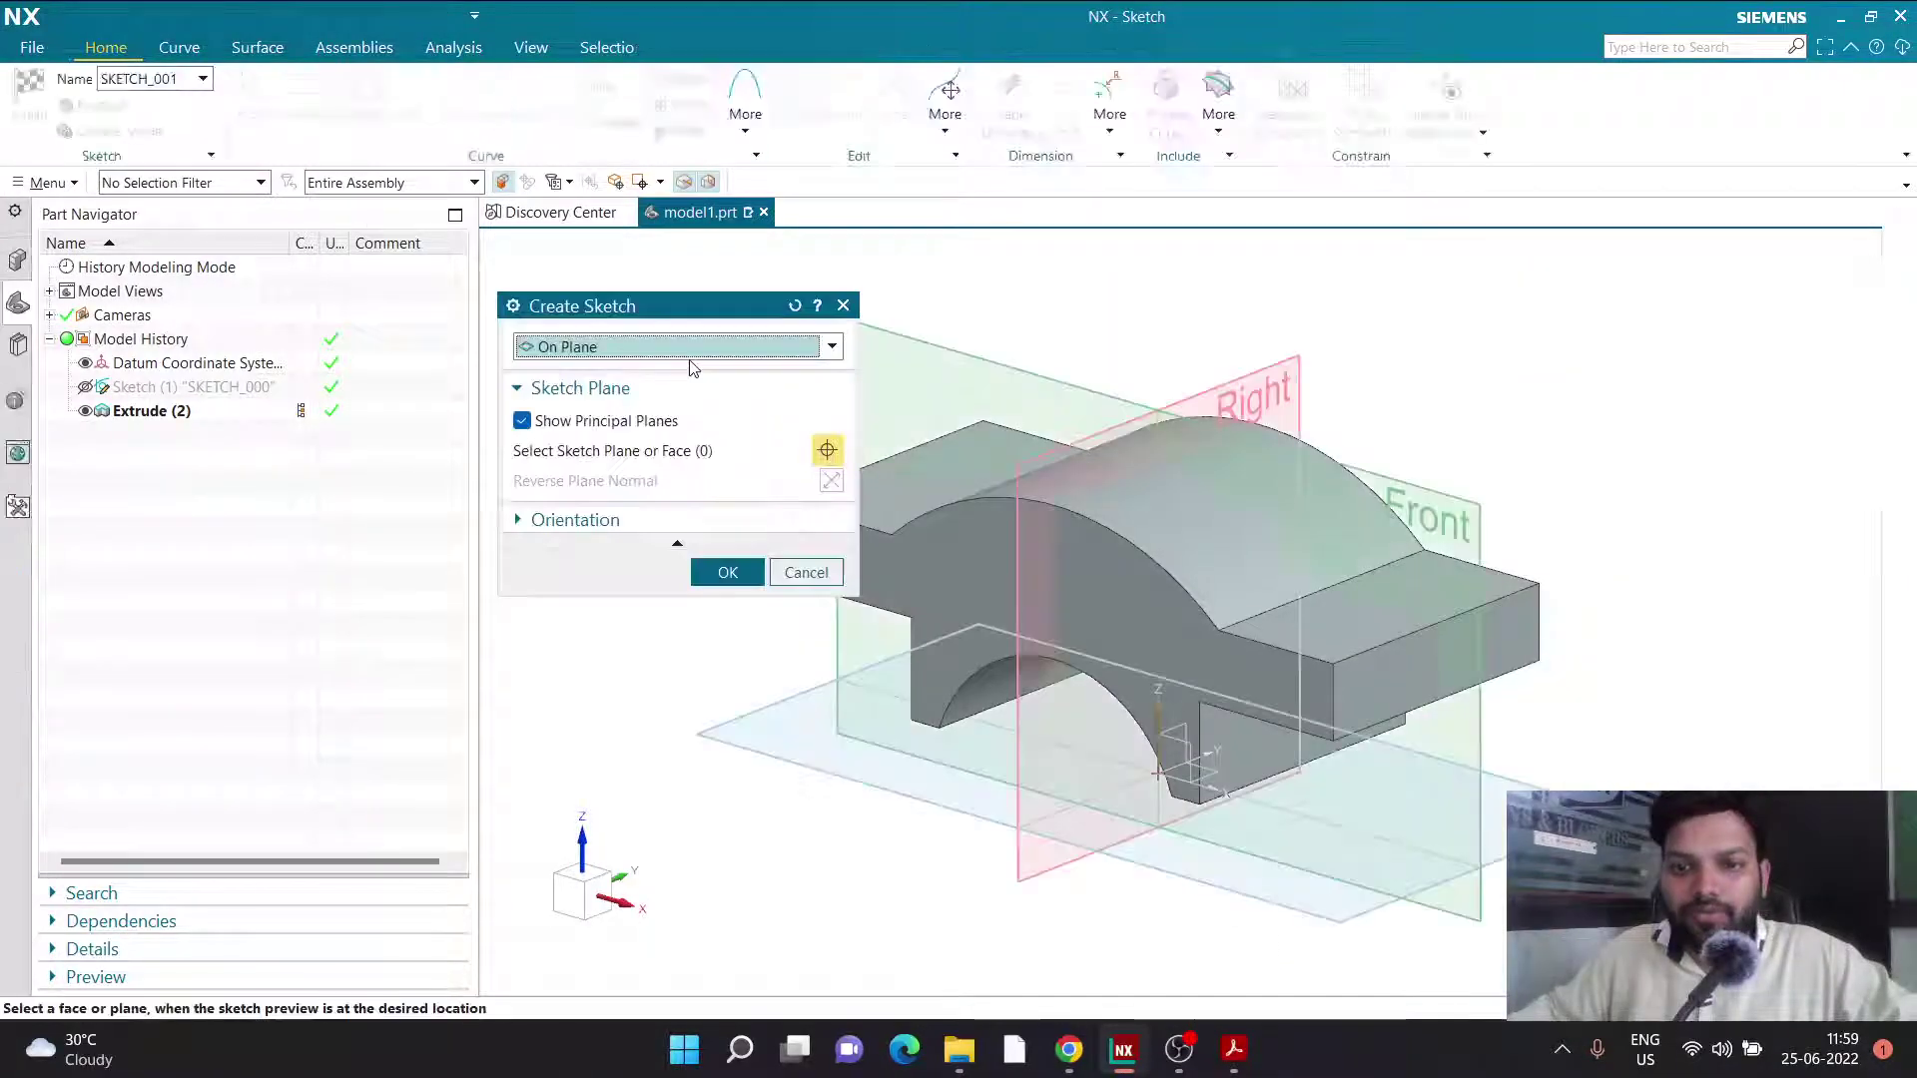
pyautogui.click(725, 572)
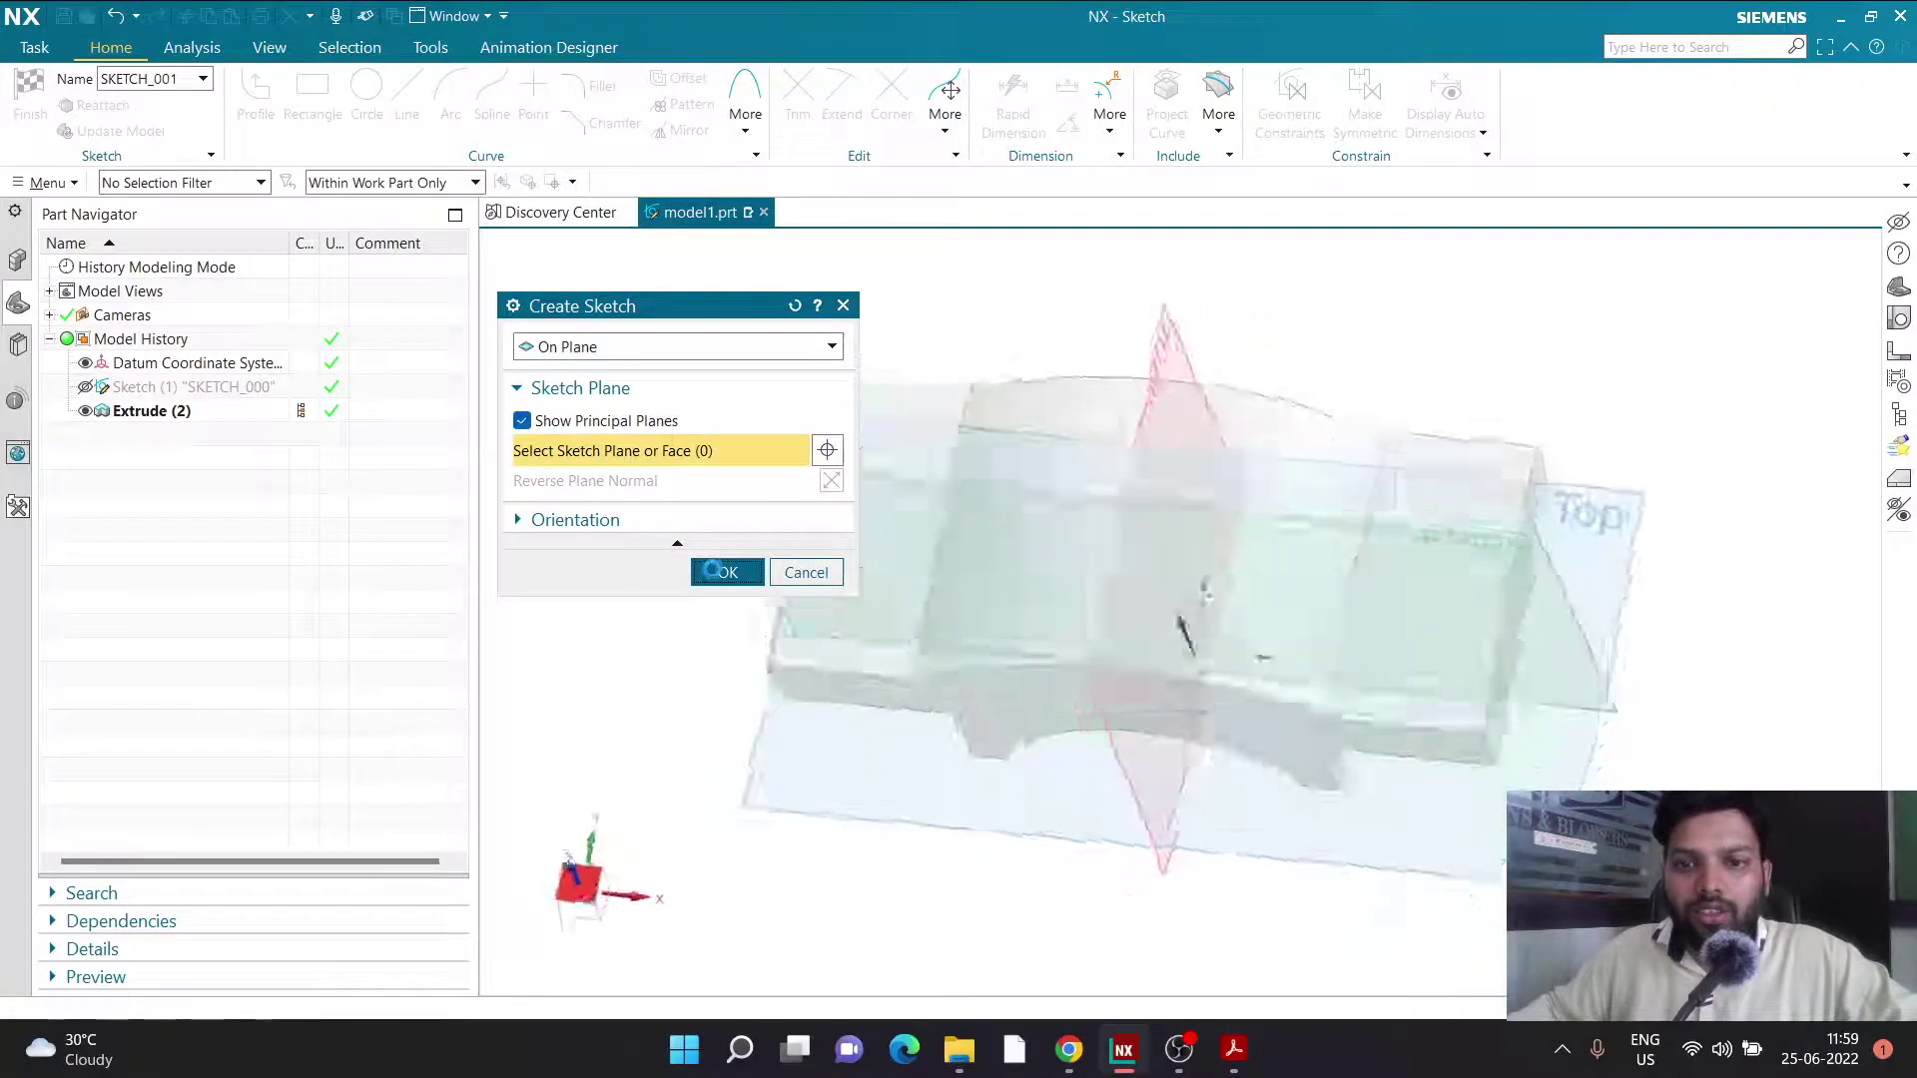
pyautogui.click(366, 100)
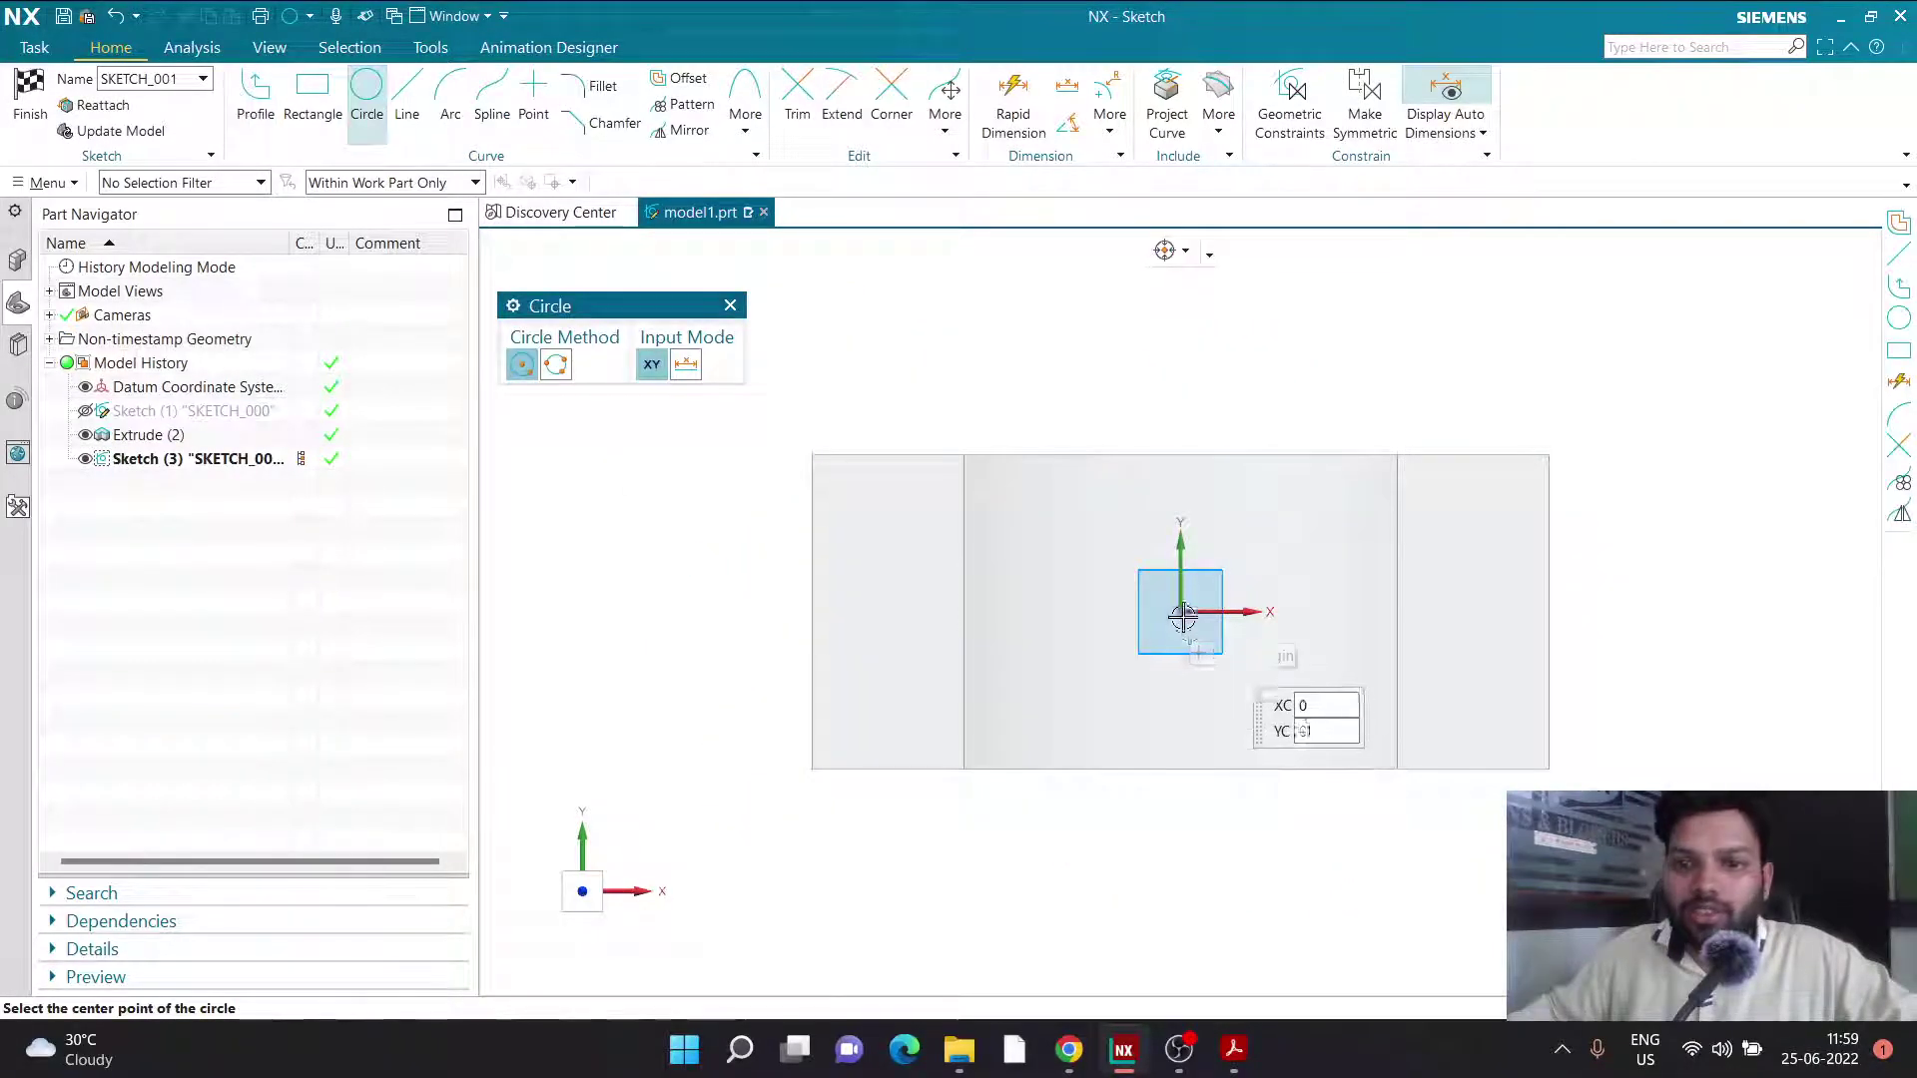
pyautogui.click(1158, 630)
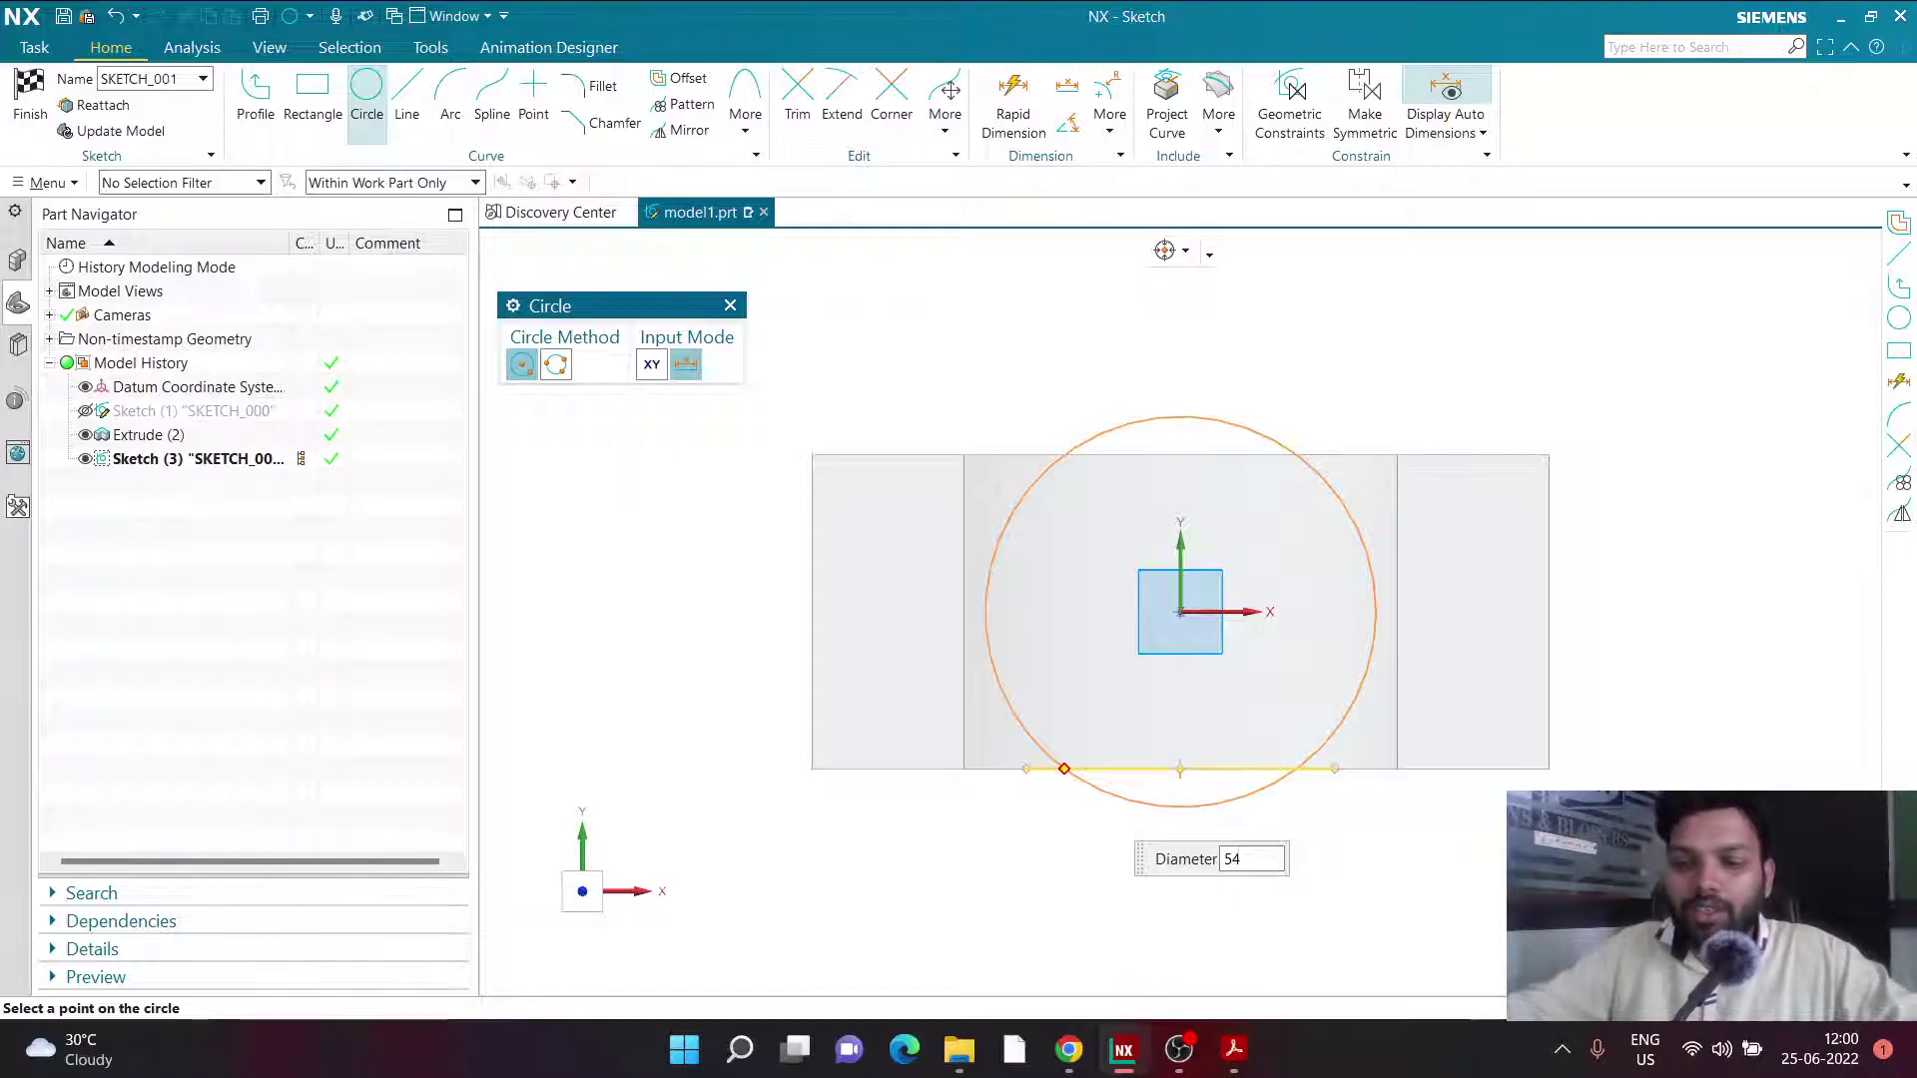
pyautogui.press('BackSpace')
pyautogui.press('BackSpace')
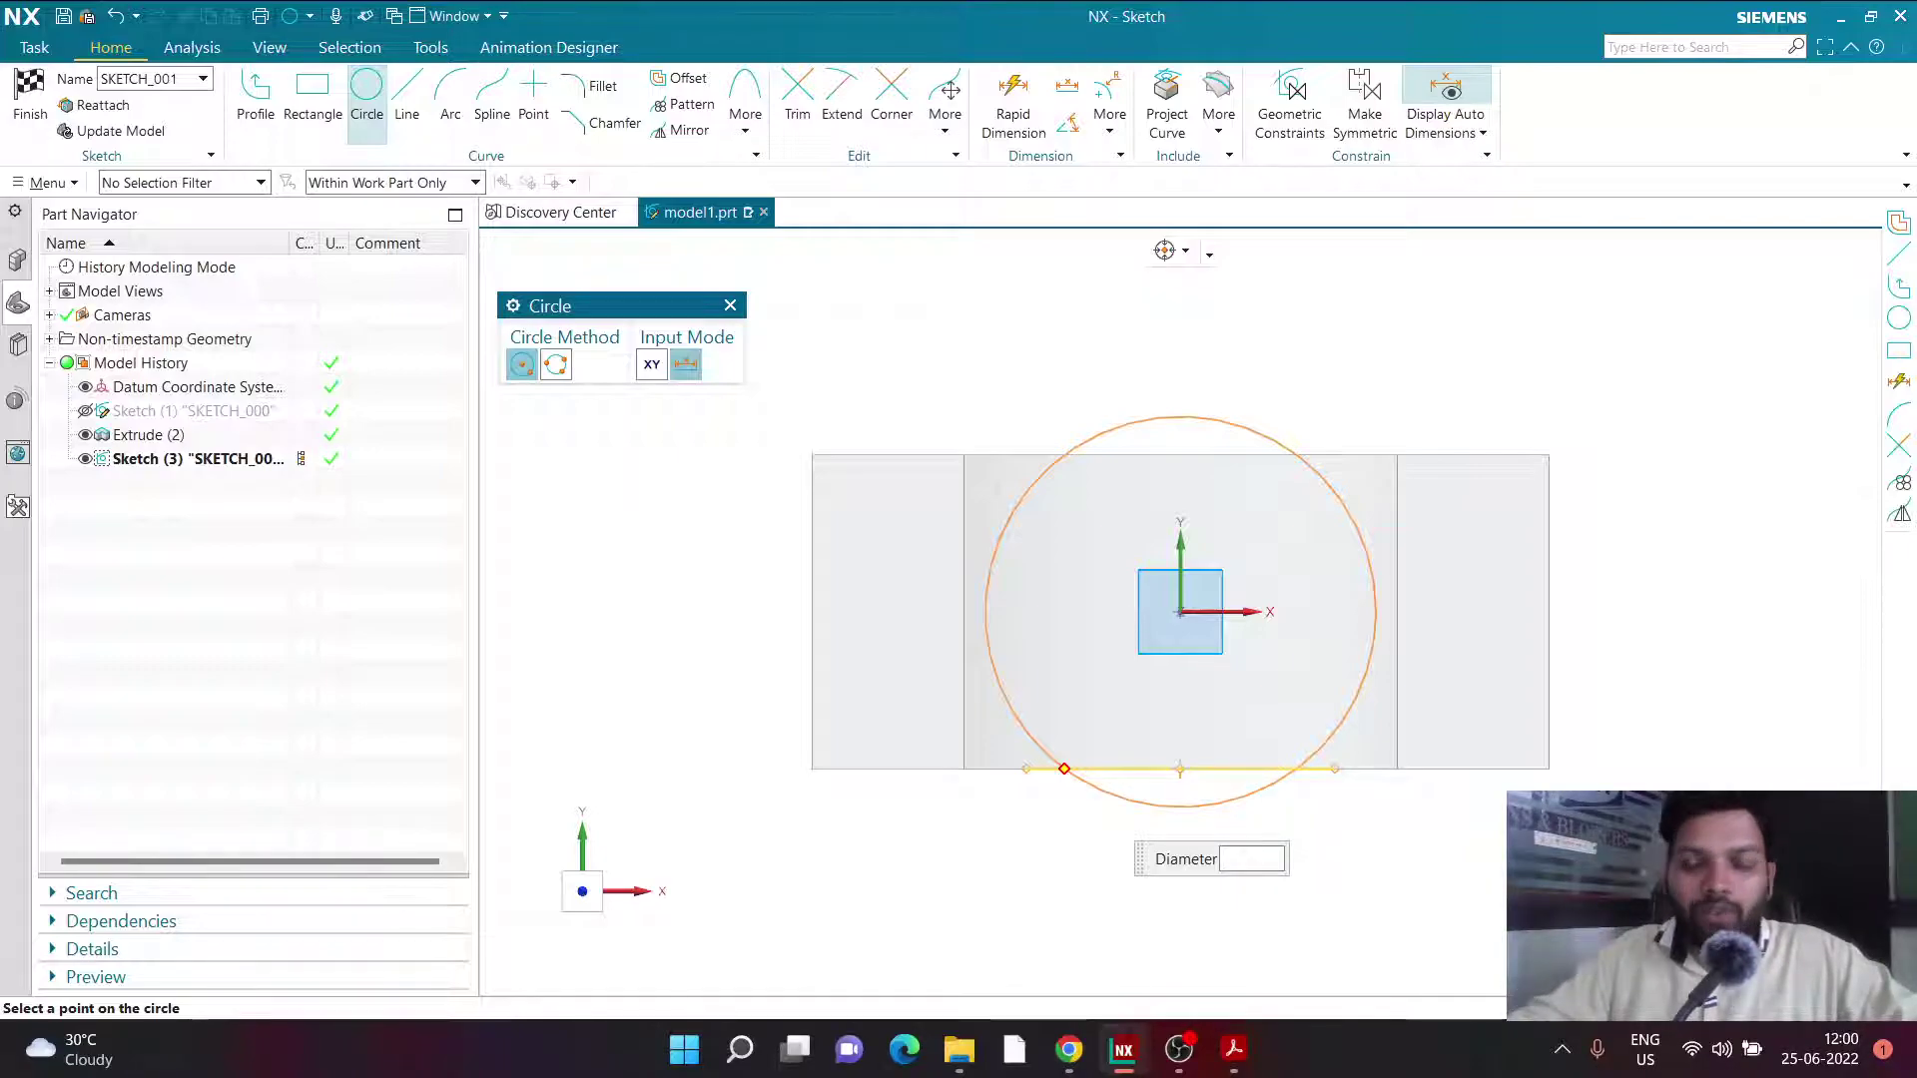
pyautogui.write('108')
pyautogui.press('Return')
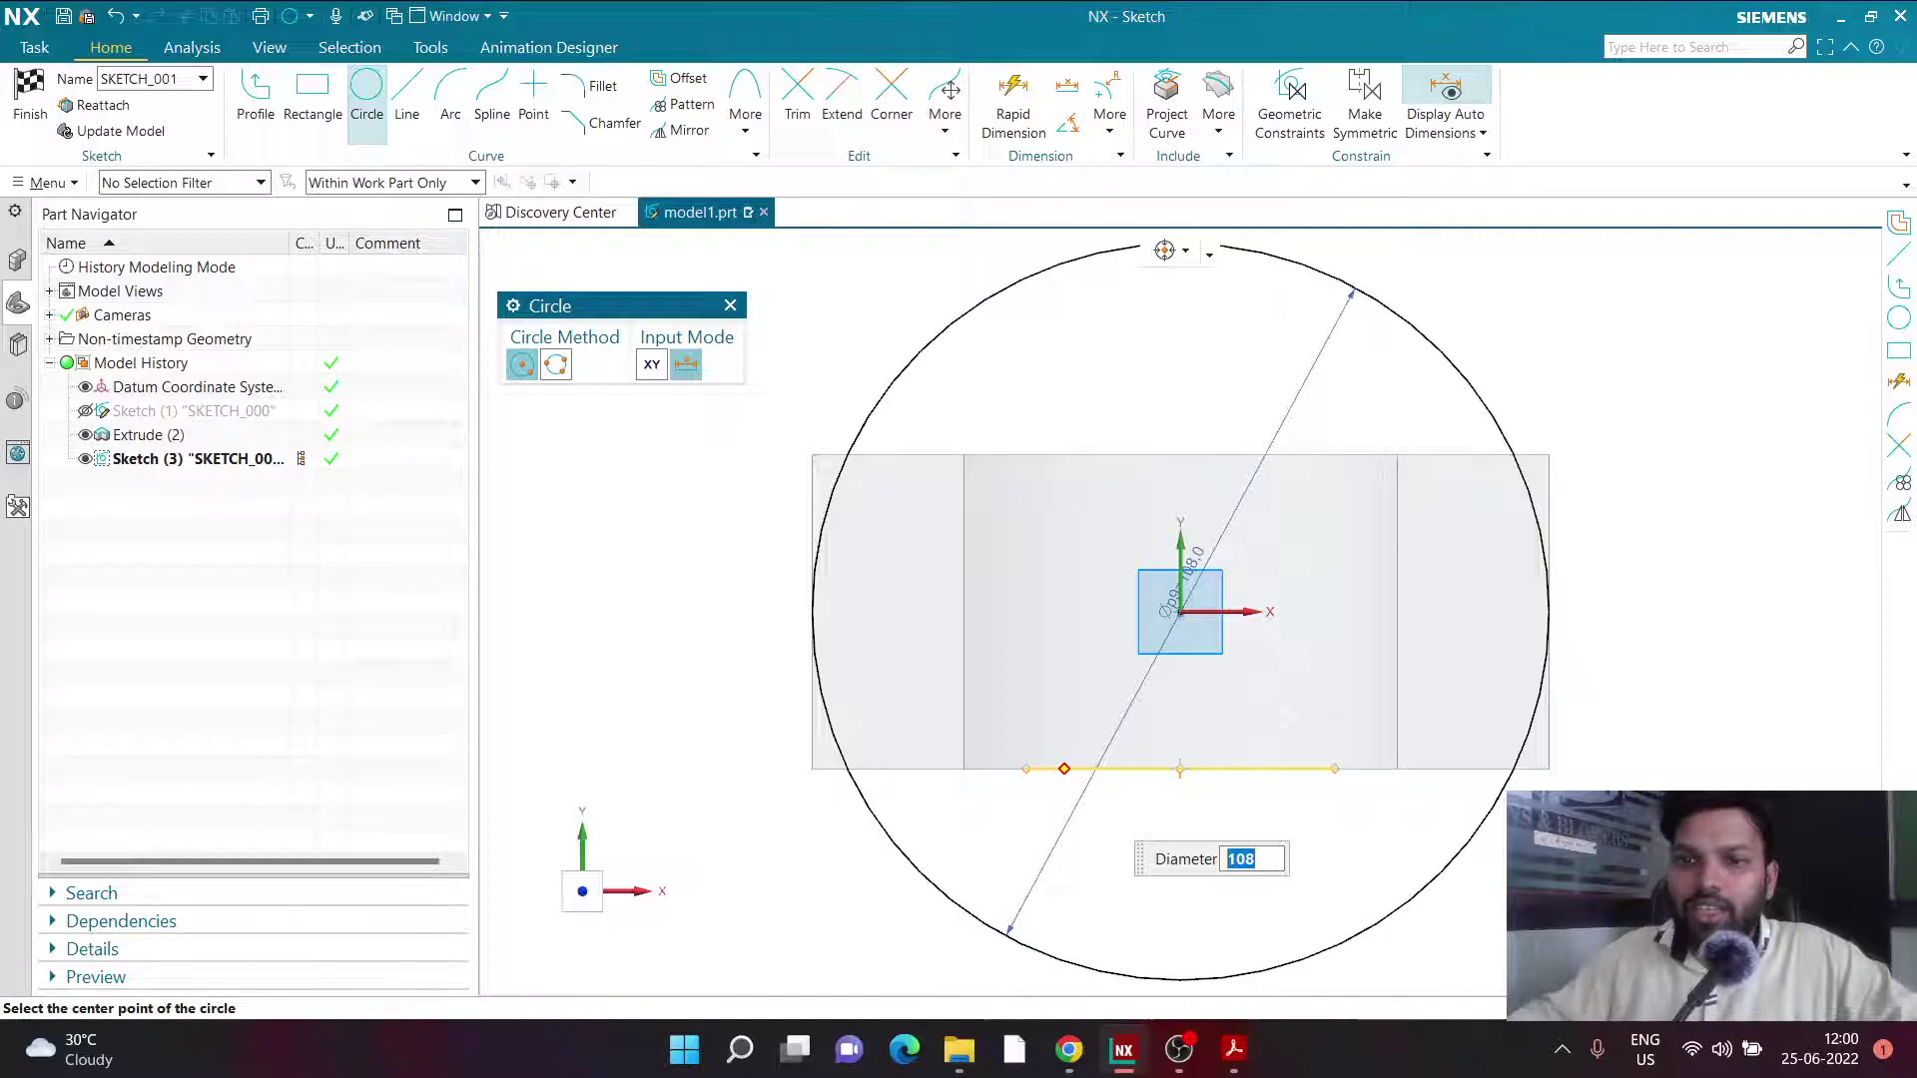
# Finish the sketch, extrude the 108 mm circle 76 mm upward as an Intersect with the cap body, and hide its sketch.
pyautogui.press('Escape')
pyautogui.click(30, 97)
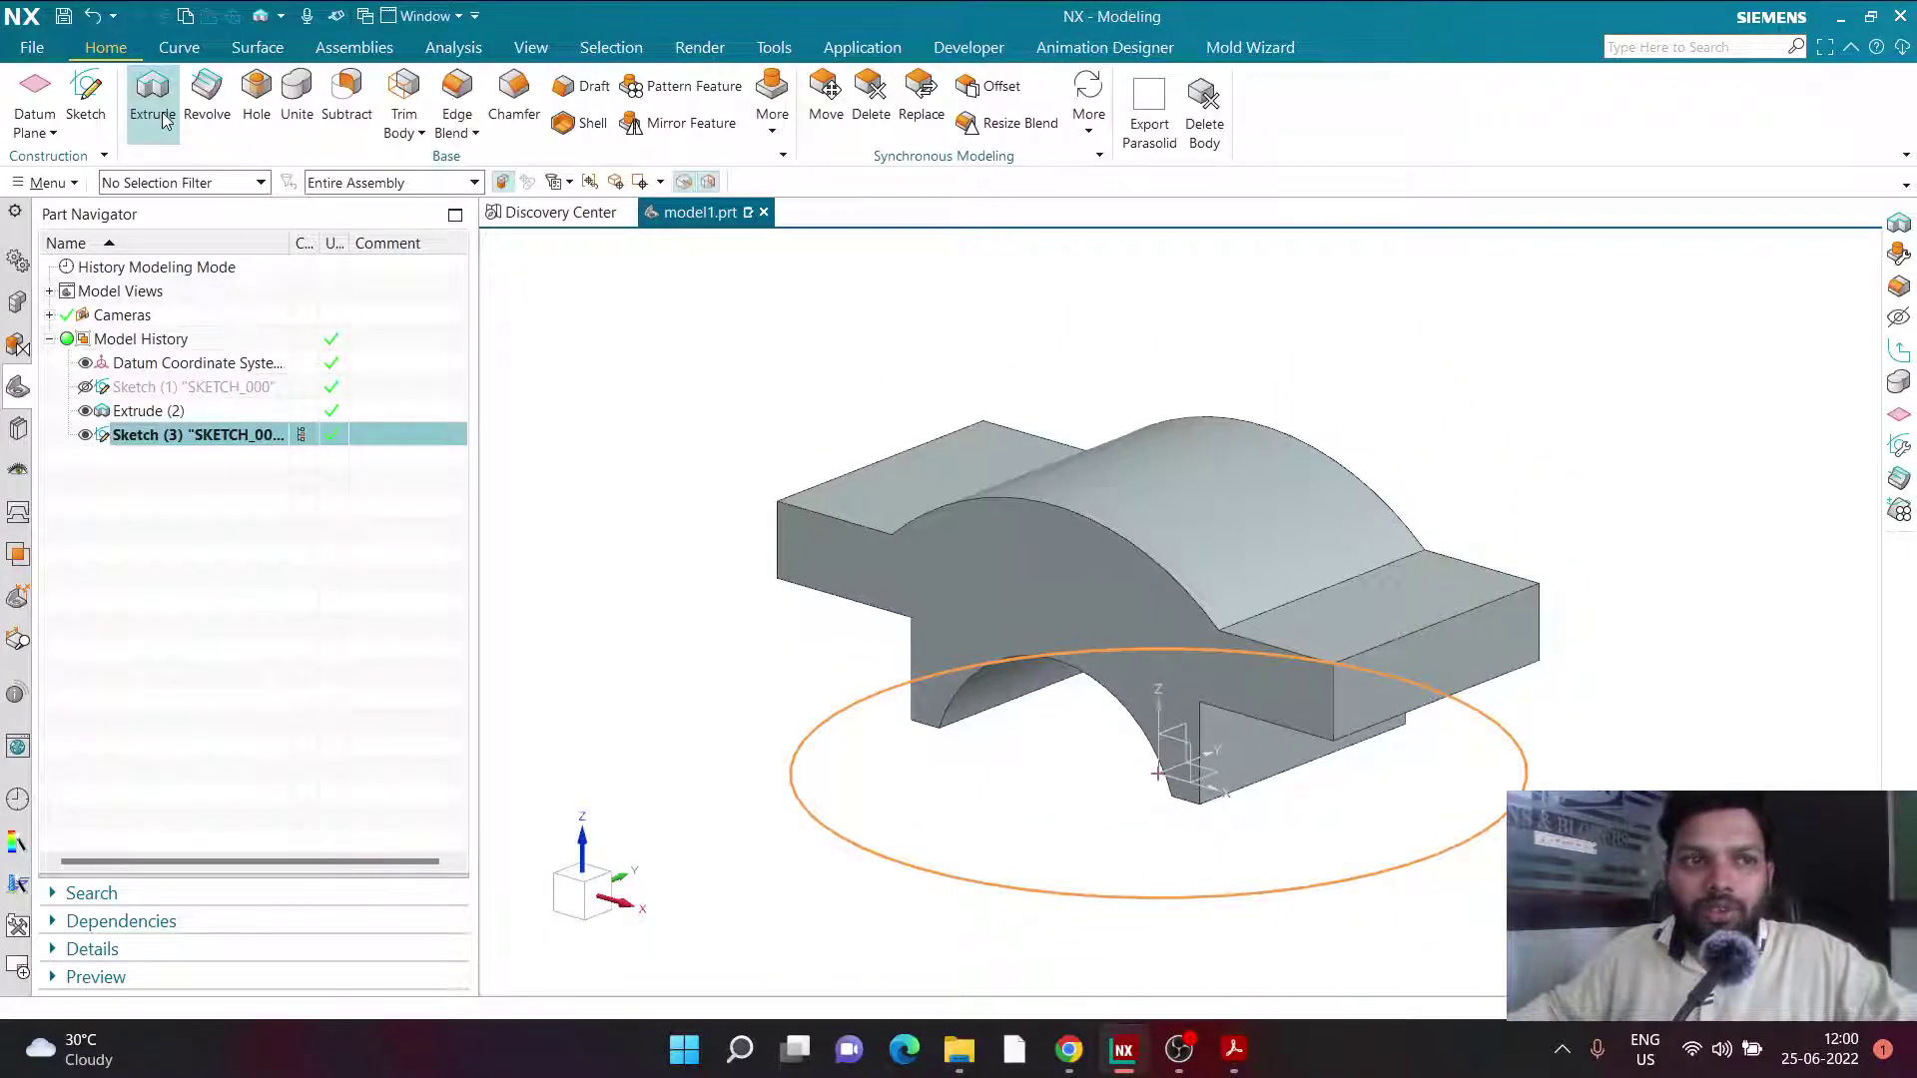
pyautogui.click(155, 100)
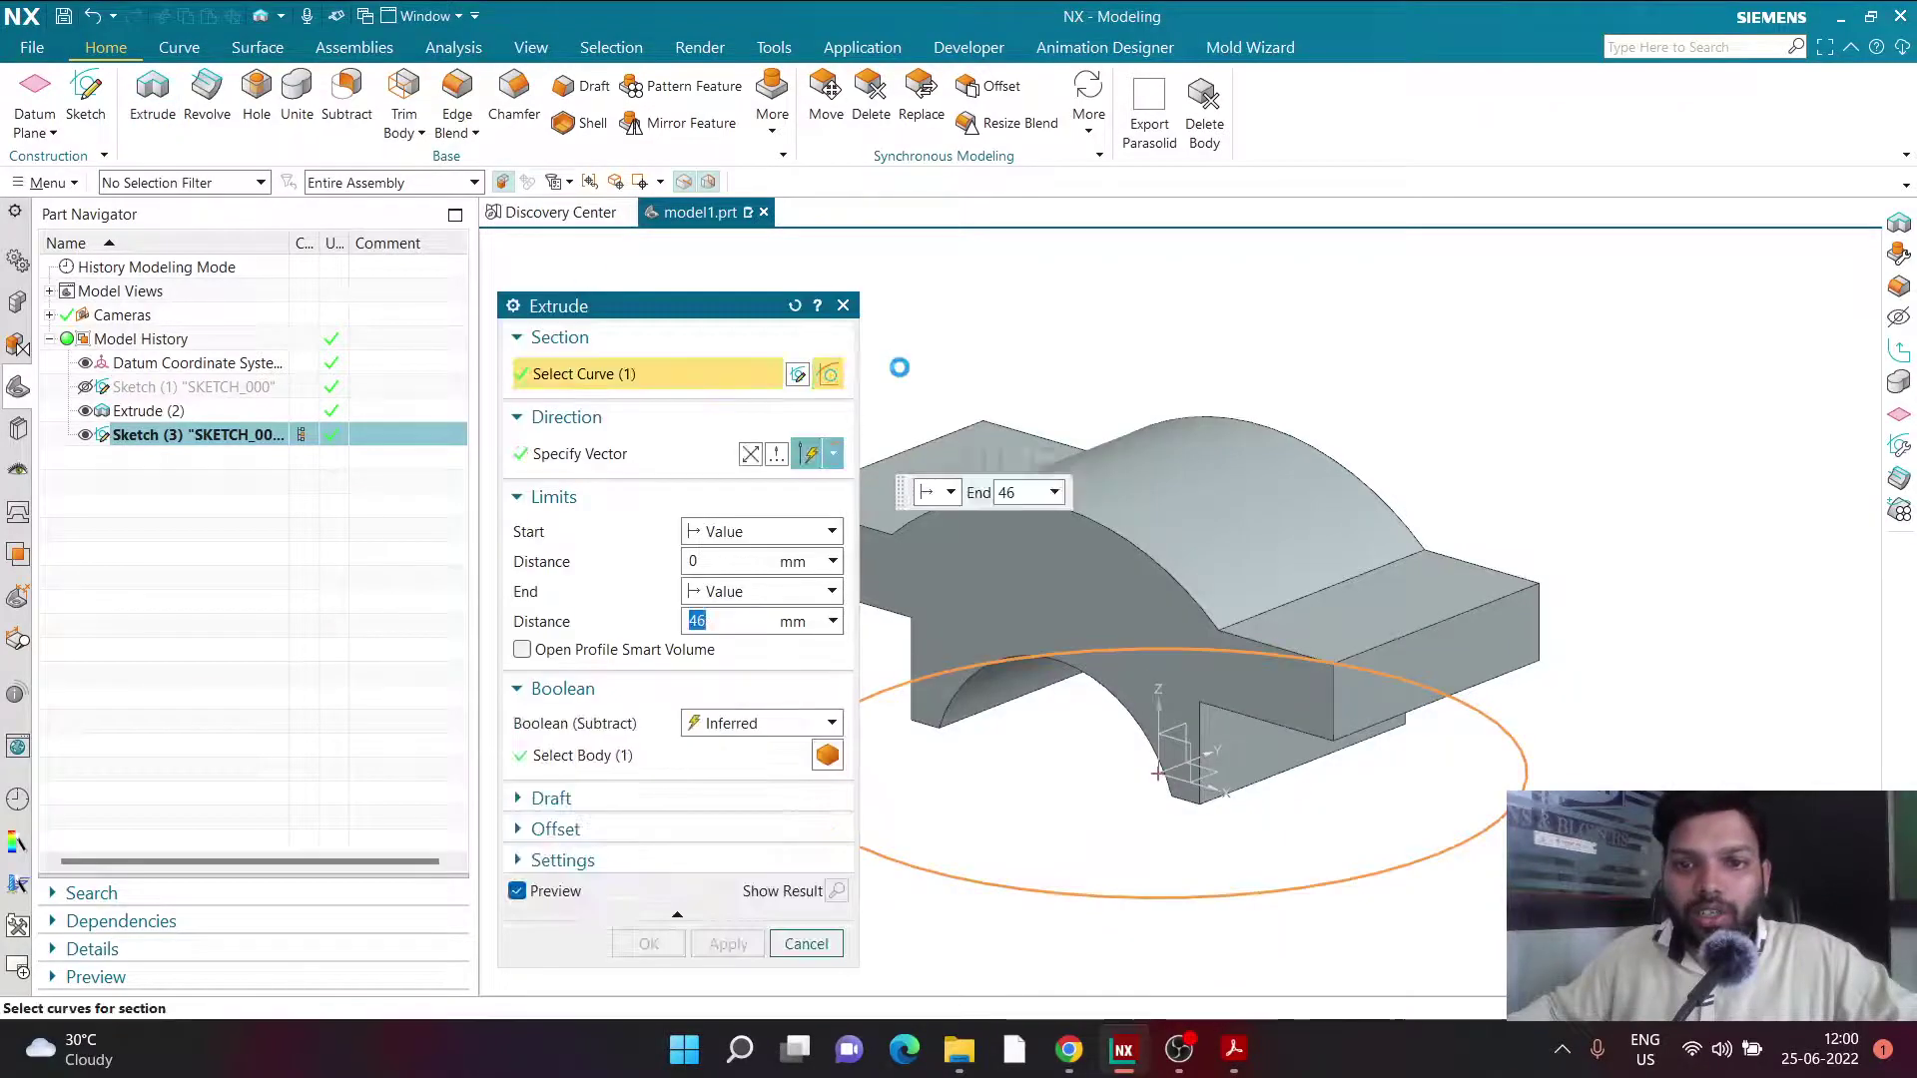
pyautogui.moveTo(1211, 478); pyautogui.dragTo(1210, 356)
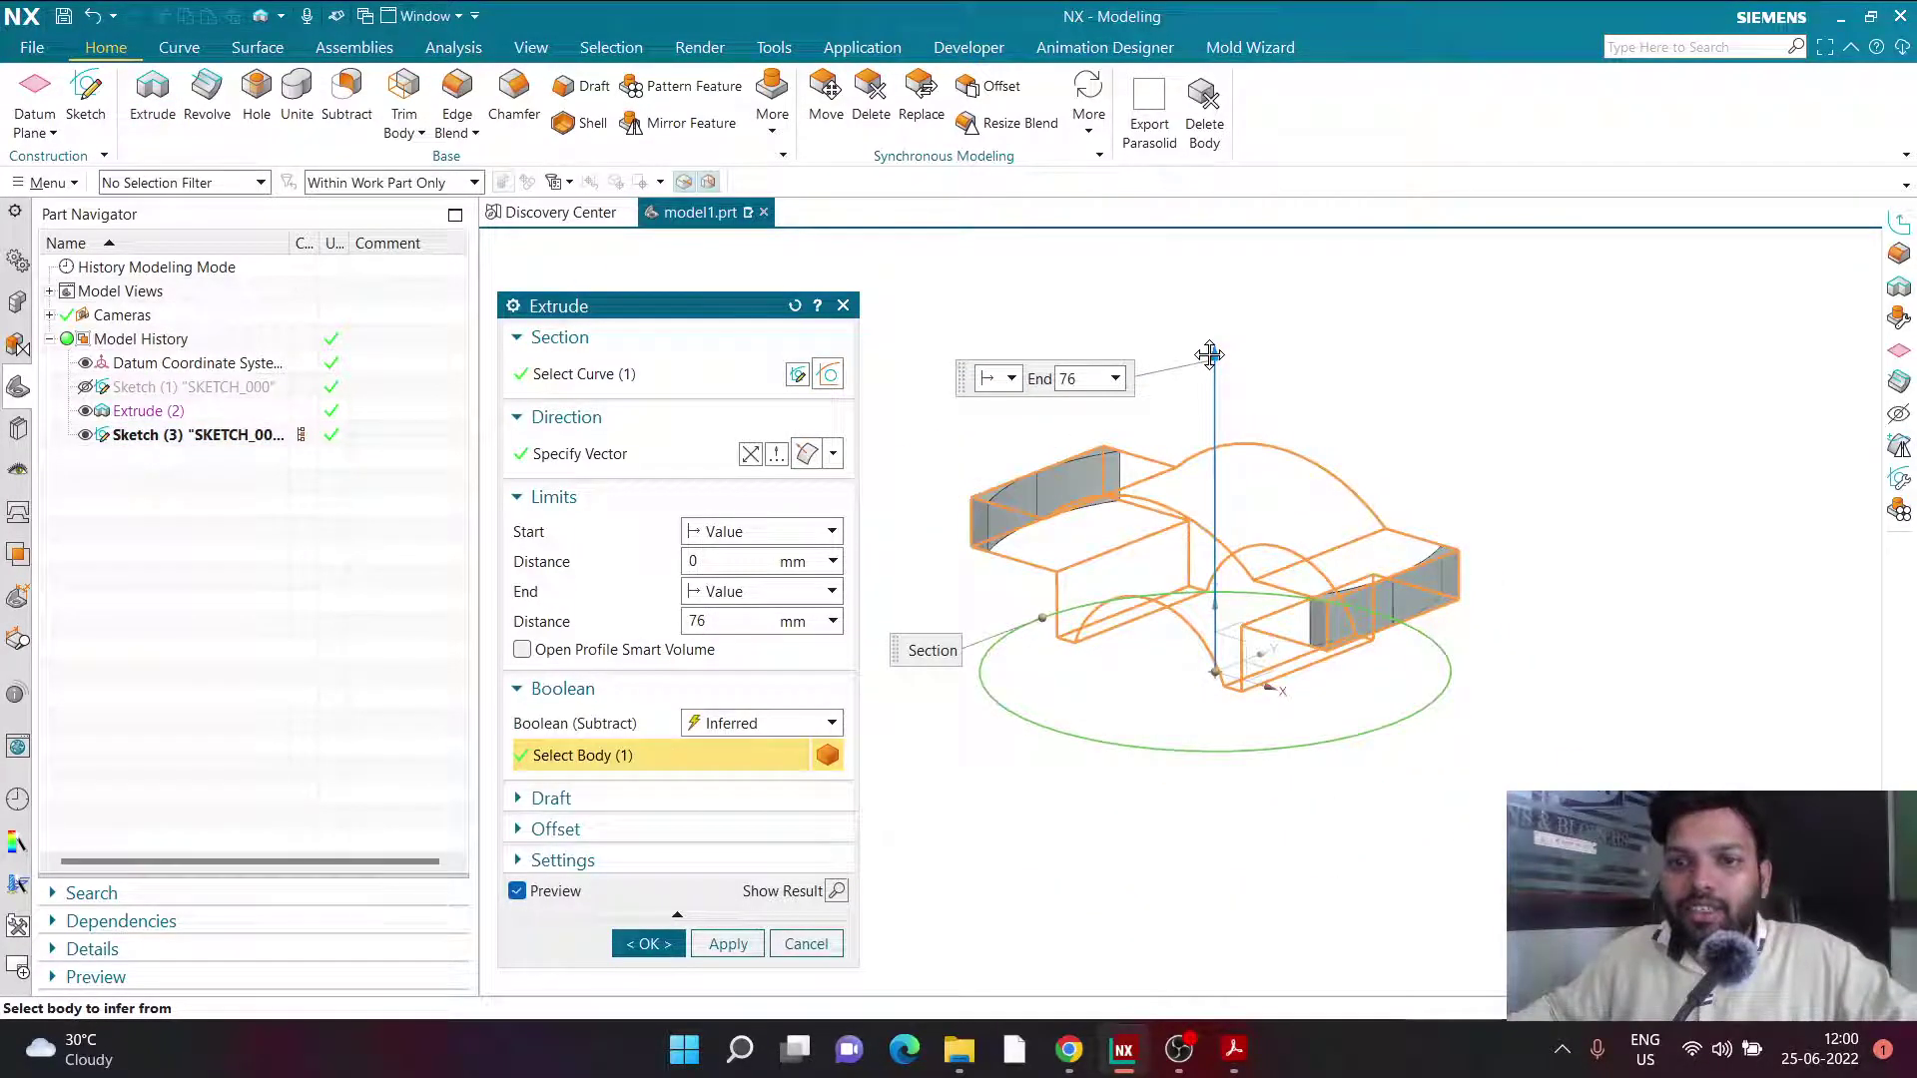
pyautogui.click(702, 726)
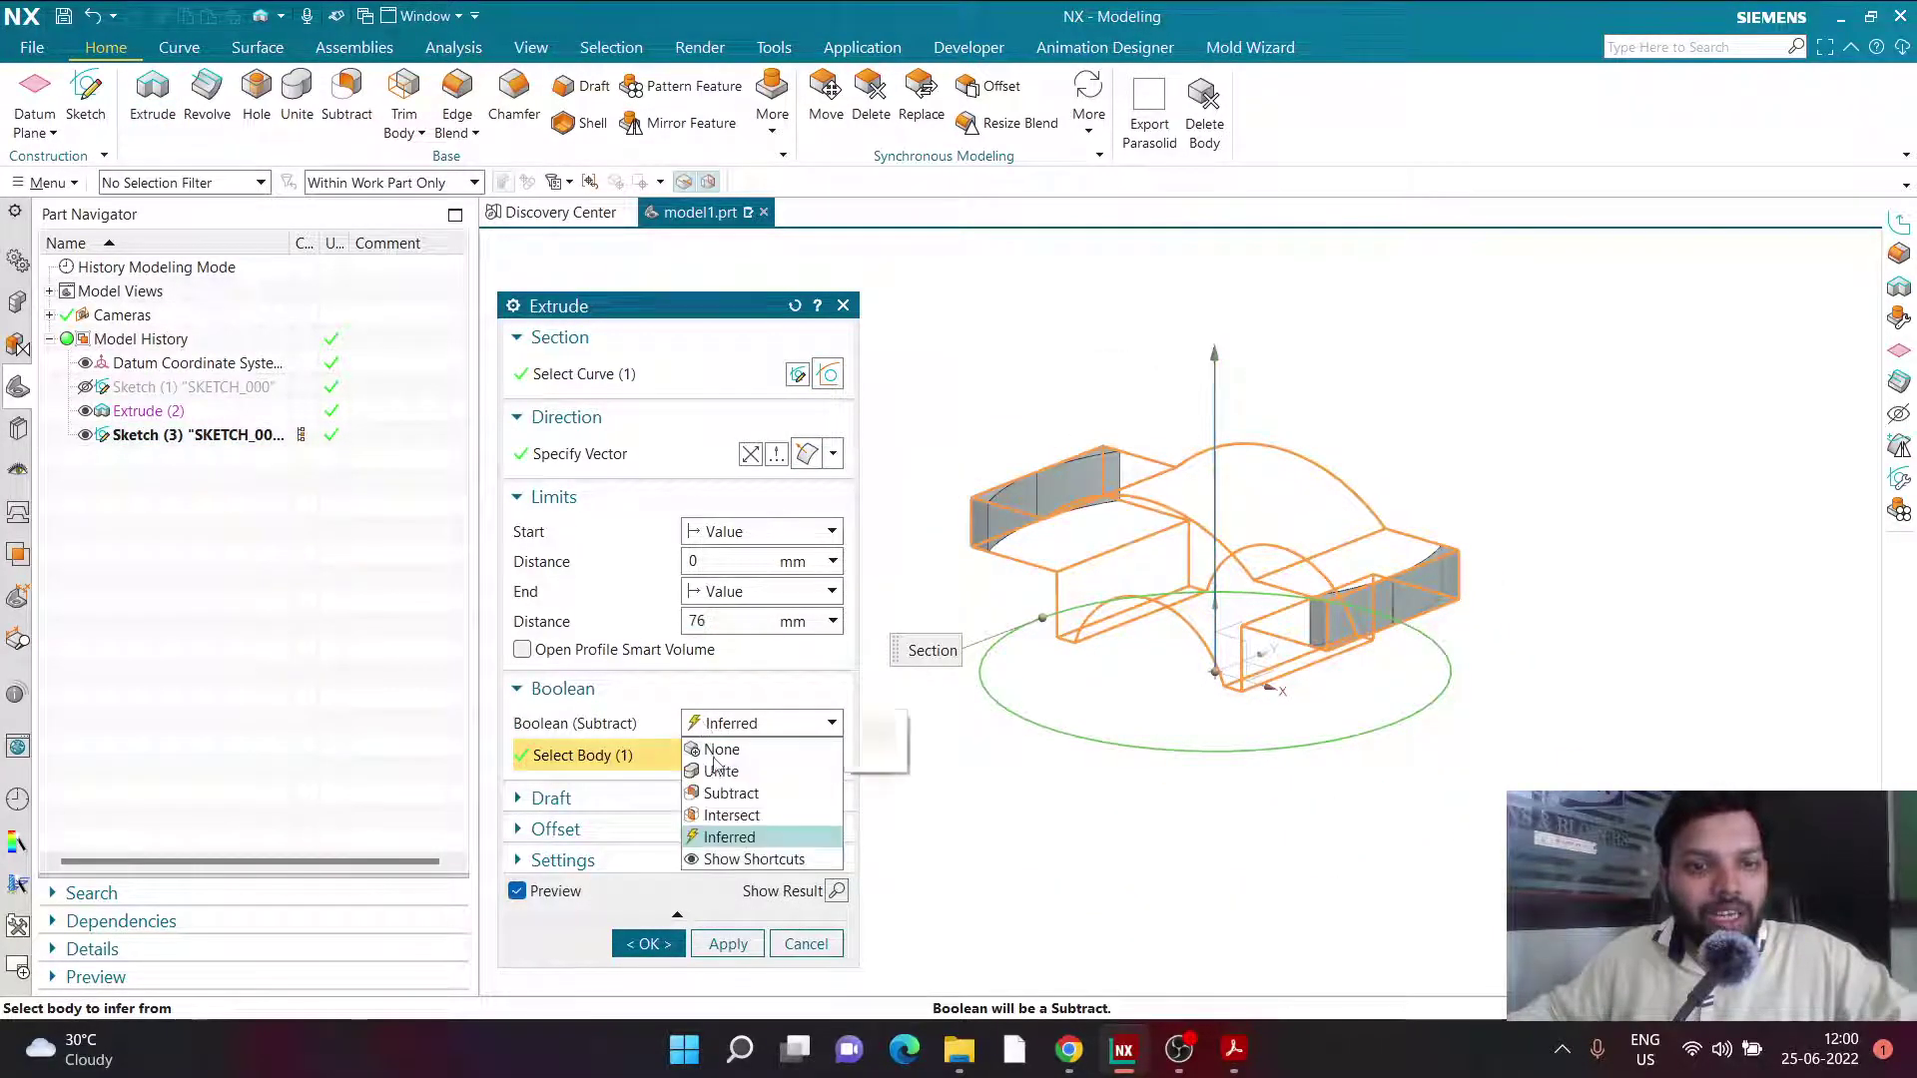
pyautogui.click(719, 815)
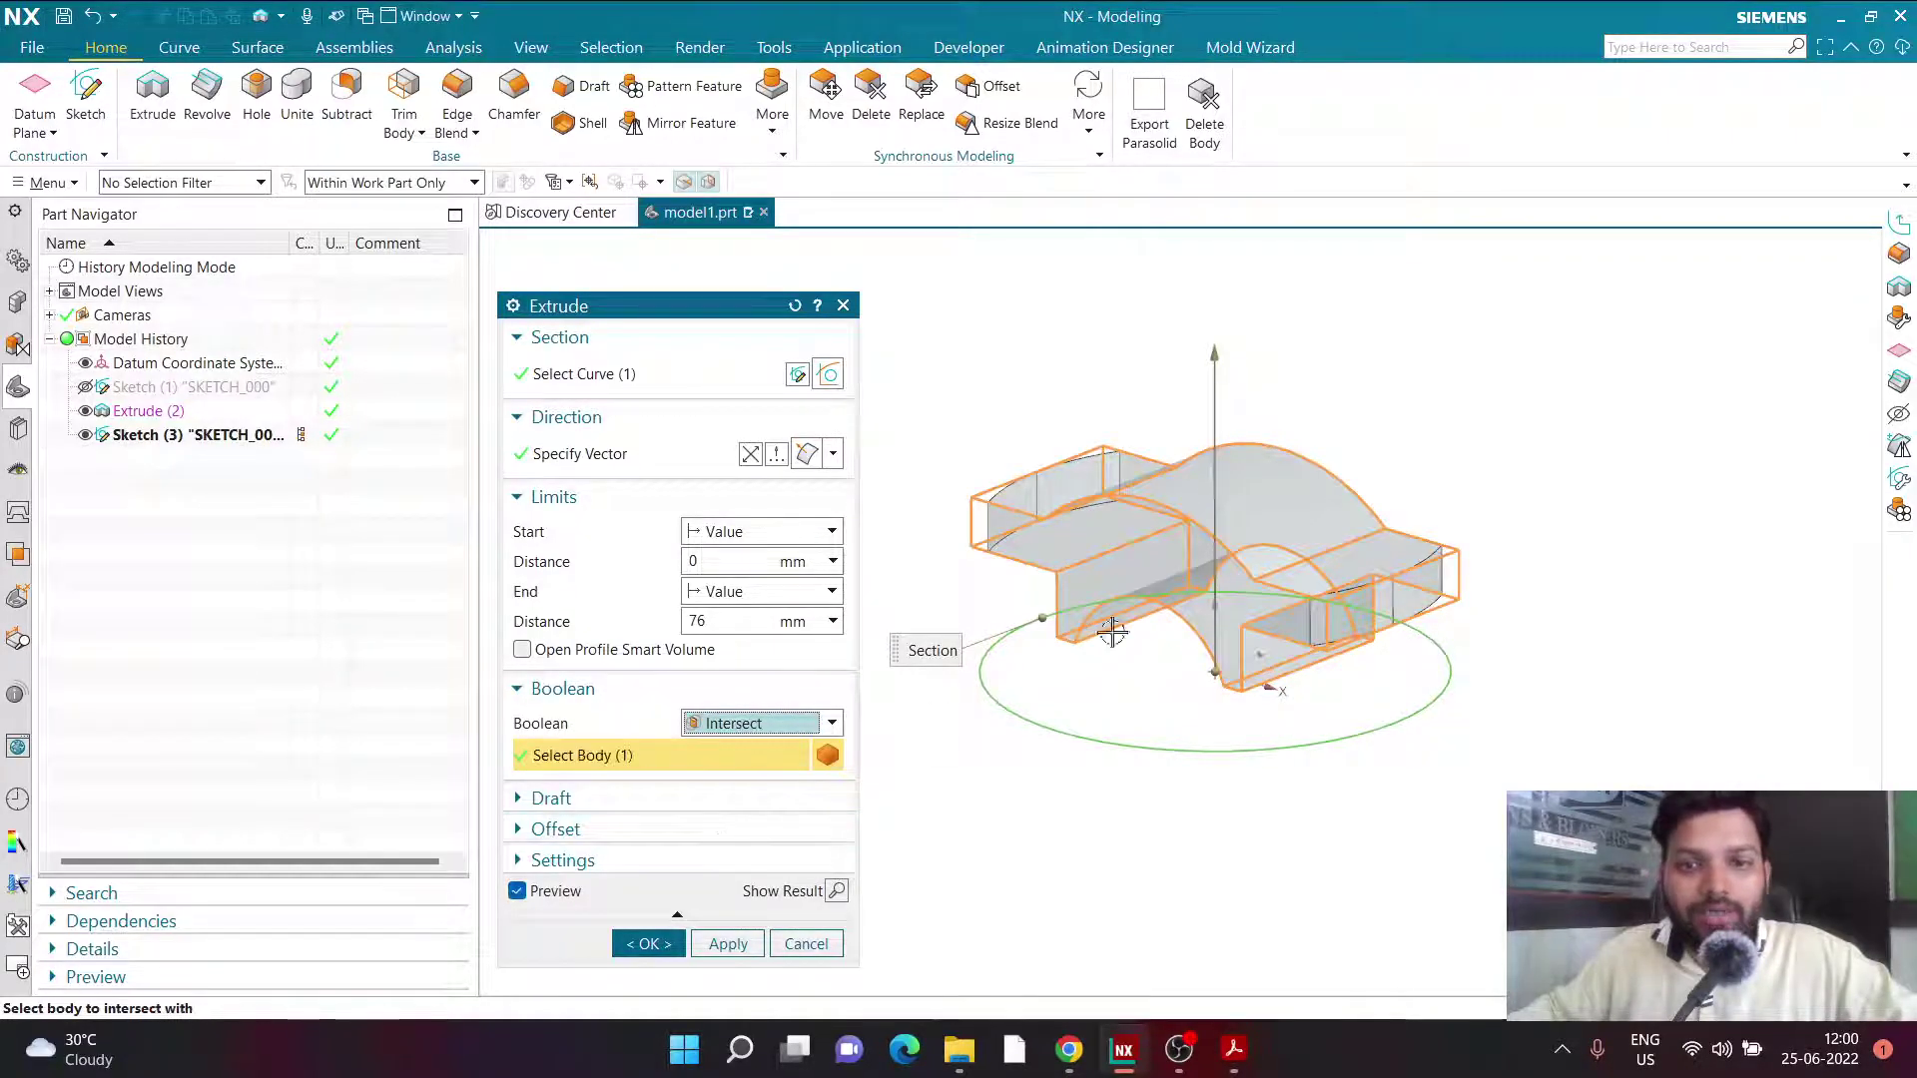
pyautogui.scroll(-1, 1348, 613)
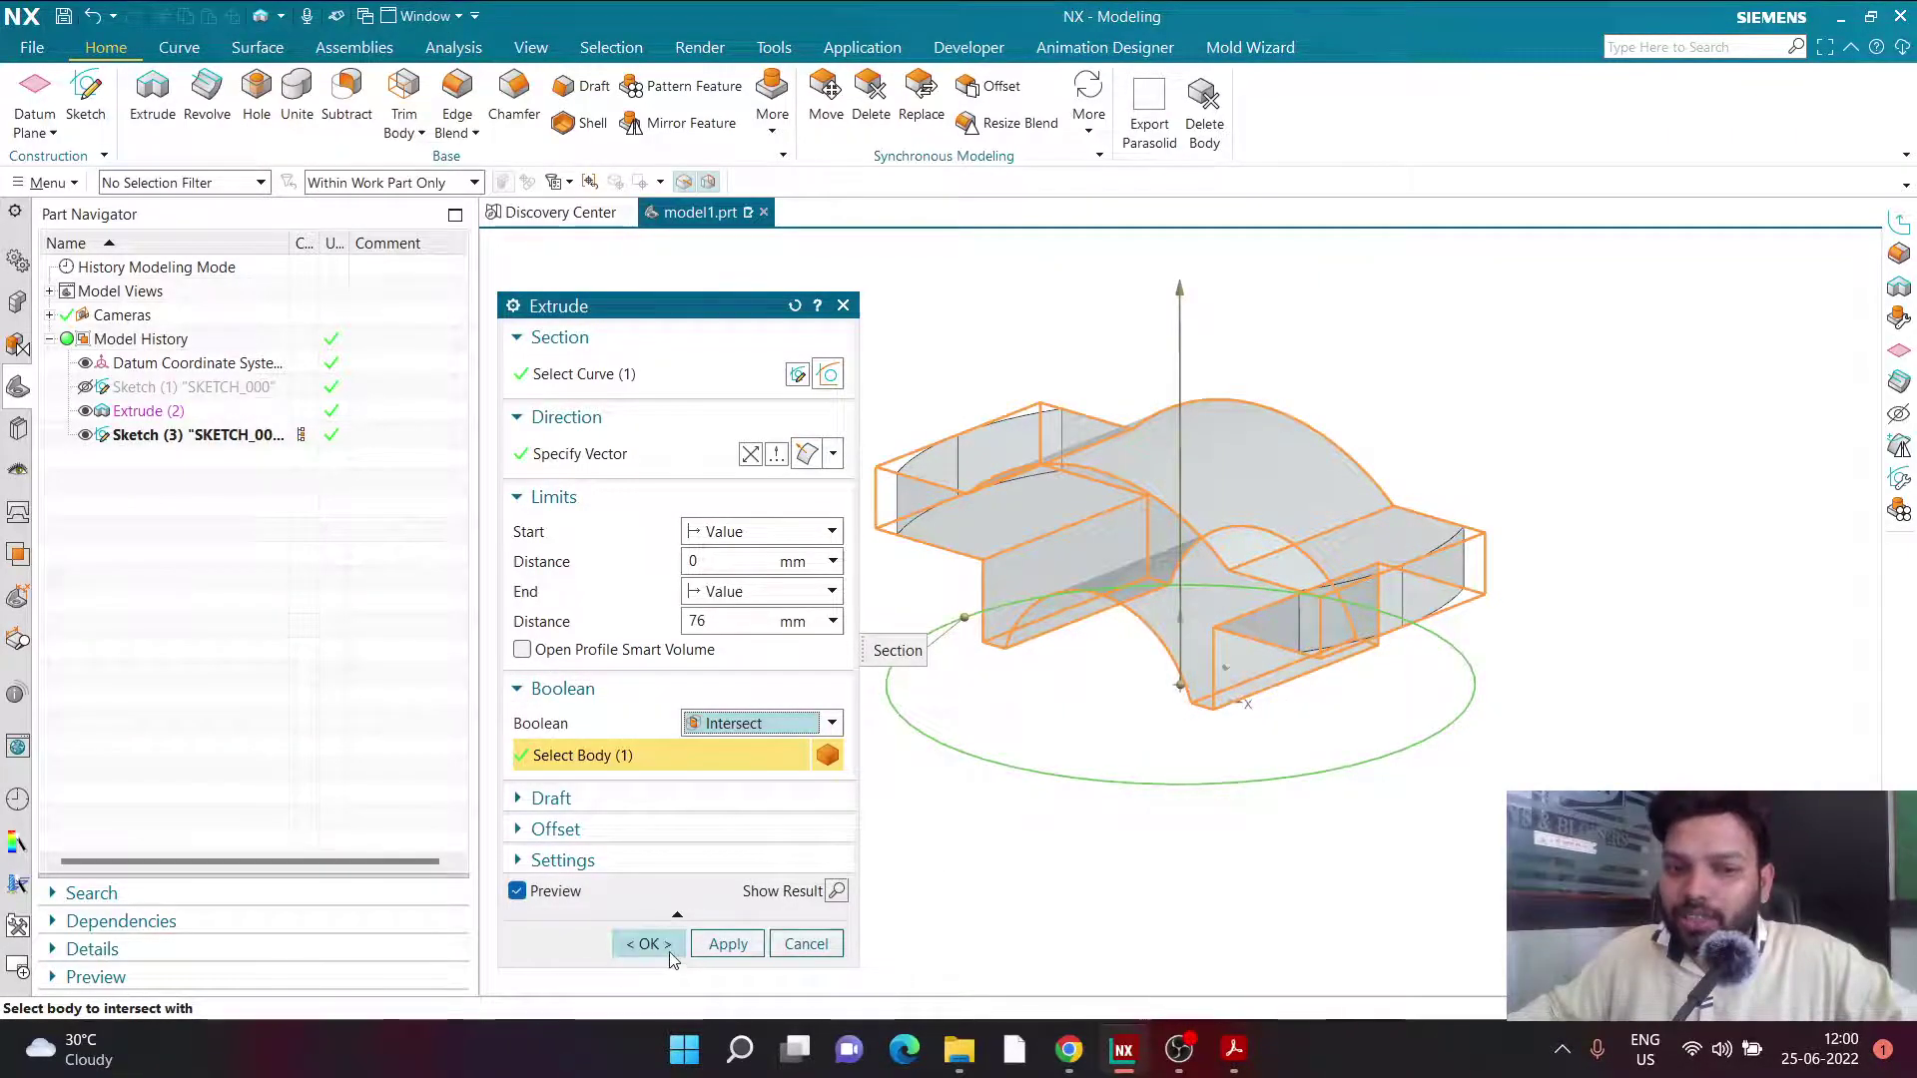
pyautogui.click(649, 943)
pyautogui.moveTo(827, 750)
pyautogui.mouseDown(button='middle')
pyautogui.moveTo(852, 698)
pyautogui.moveTo(959, 712)
pyautogui.moveTo(838, 745)
pyautogui.moveTo(838, 829)
pyautogui.moveTo(843, 744)
pyautogui.mouseUp(button='middle')
pyautogui.click(86, 435)
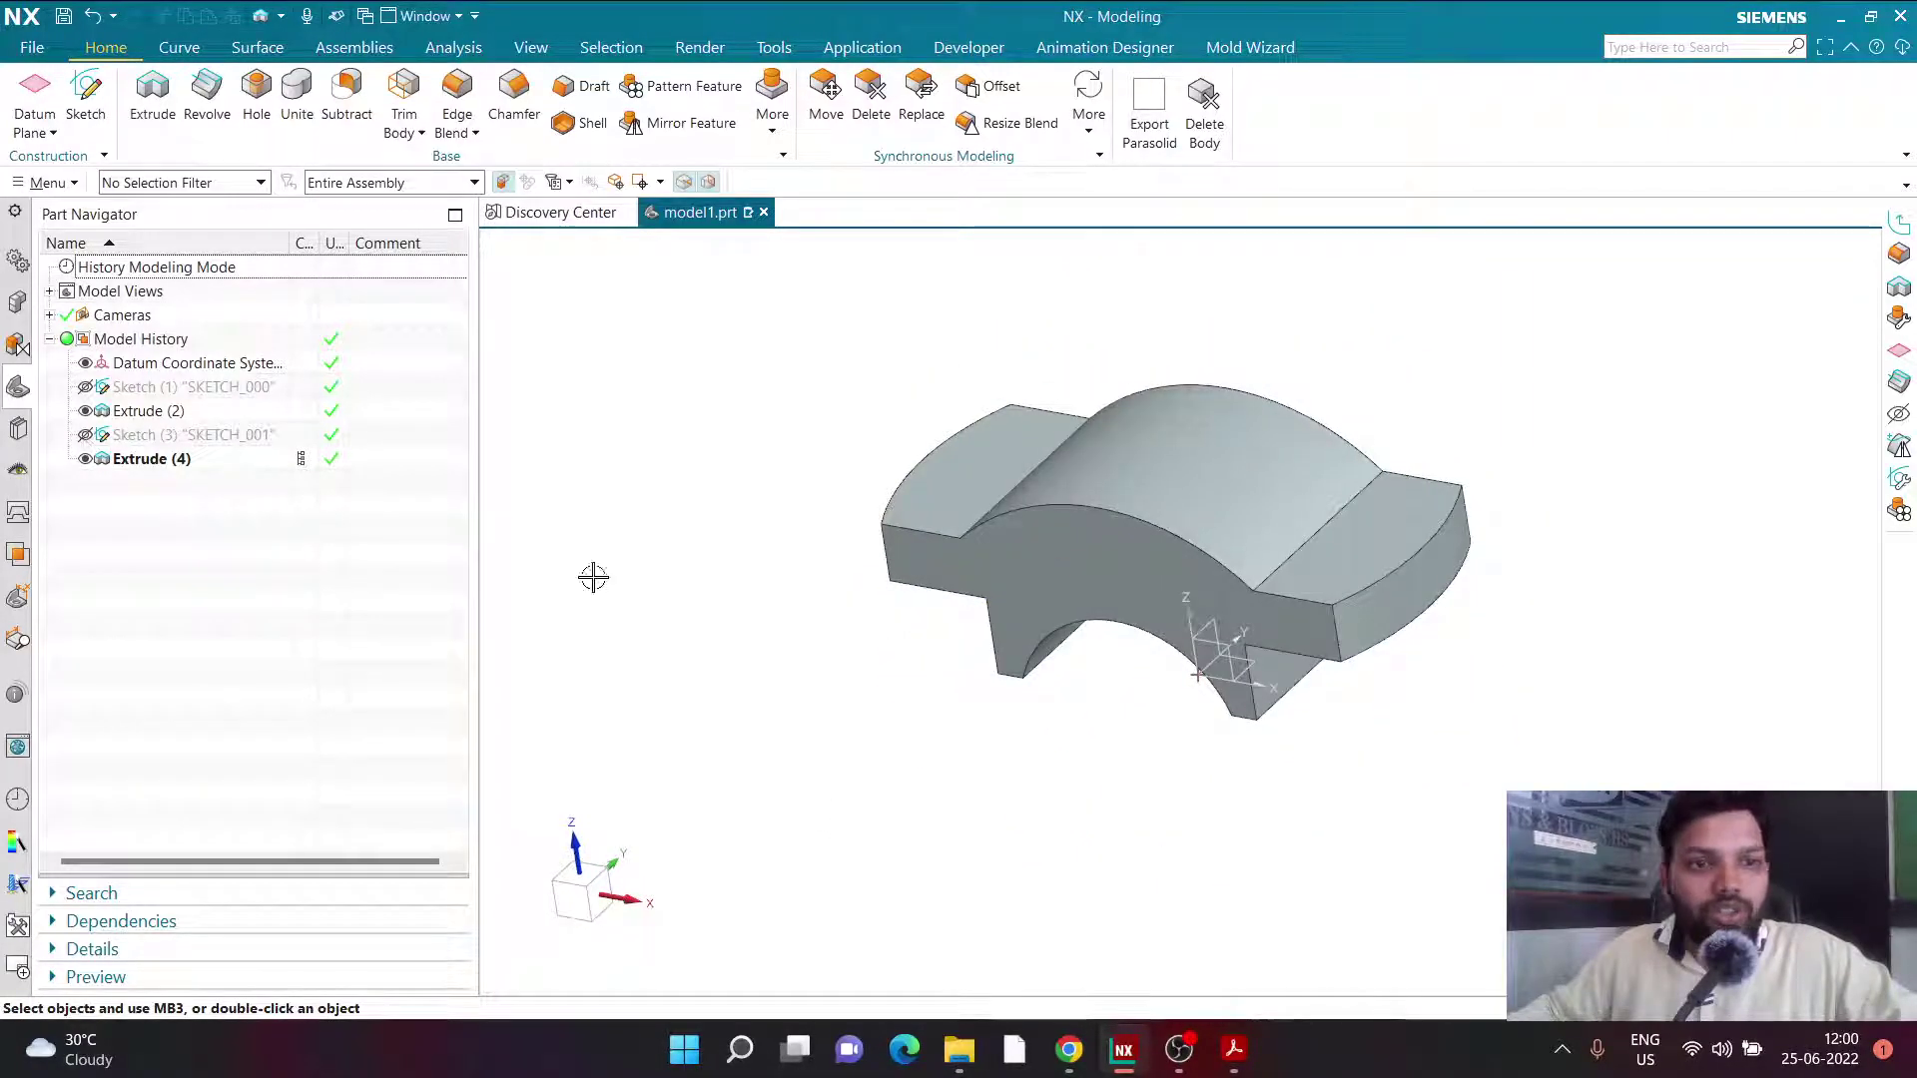
# Check the cap's hole dimensions in the CAP_AND_BOLT PDF and start an NX sketch on the upper face of the +X side flange.
pyautogui.moveTo(668, 559)
pyautogui.mouseDown(button='middle')
pyautogui.moveTo(728, 492)
pyautogui.moveTo(676, 569)
pyautogui.moveTo(694, 569)
pyautogui.mouseUp(button='middle')
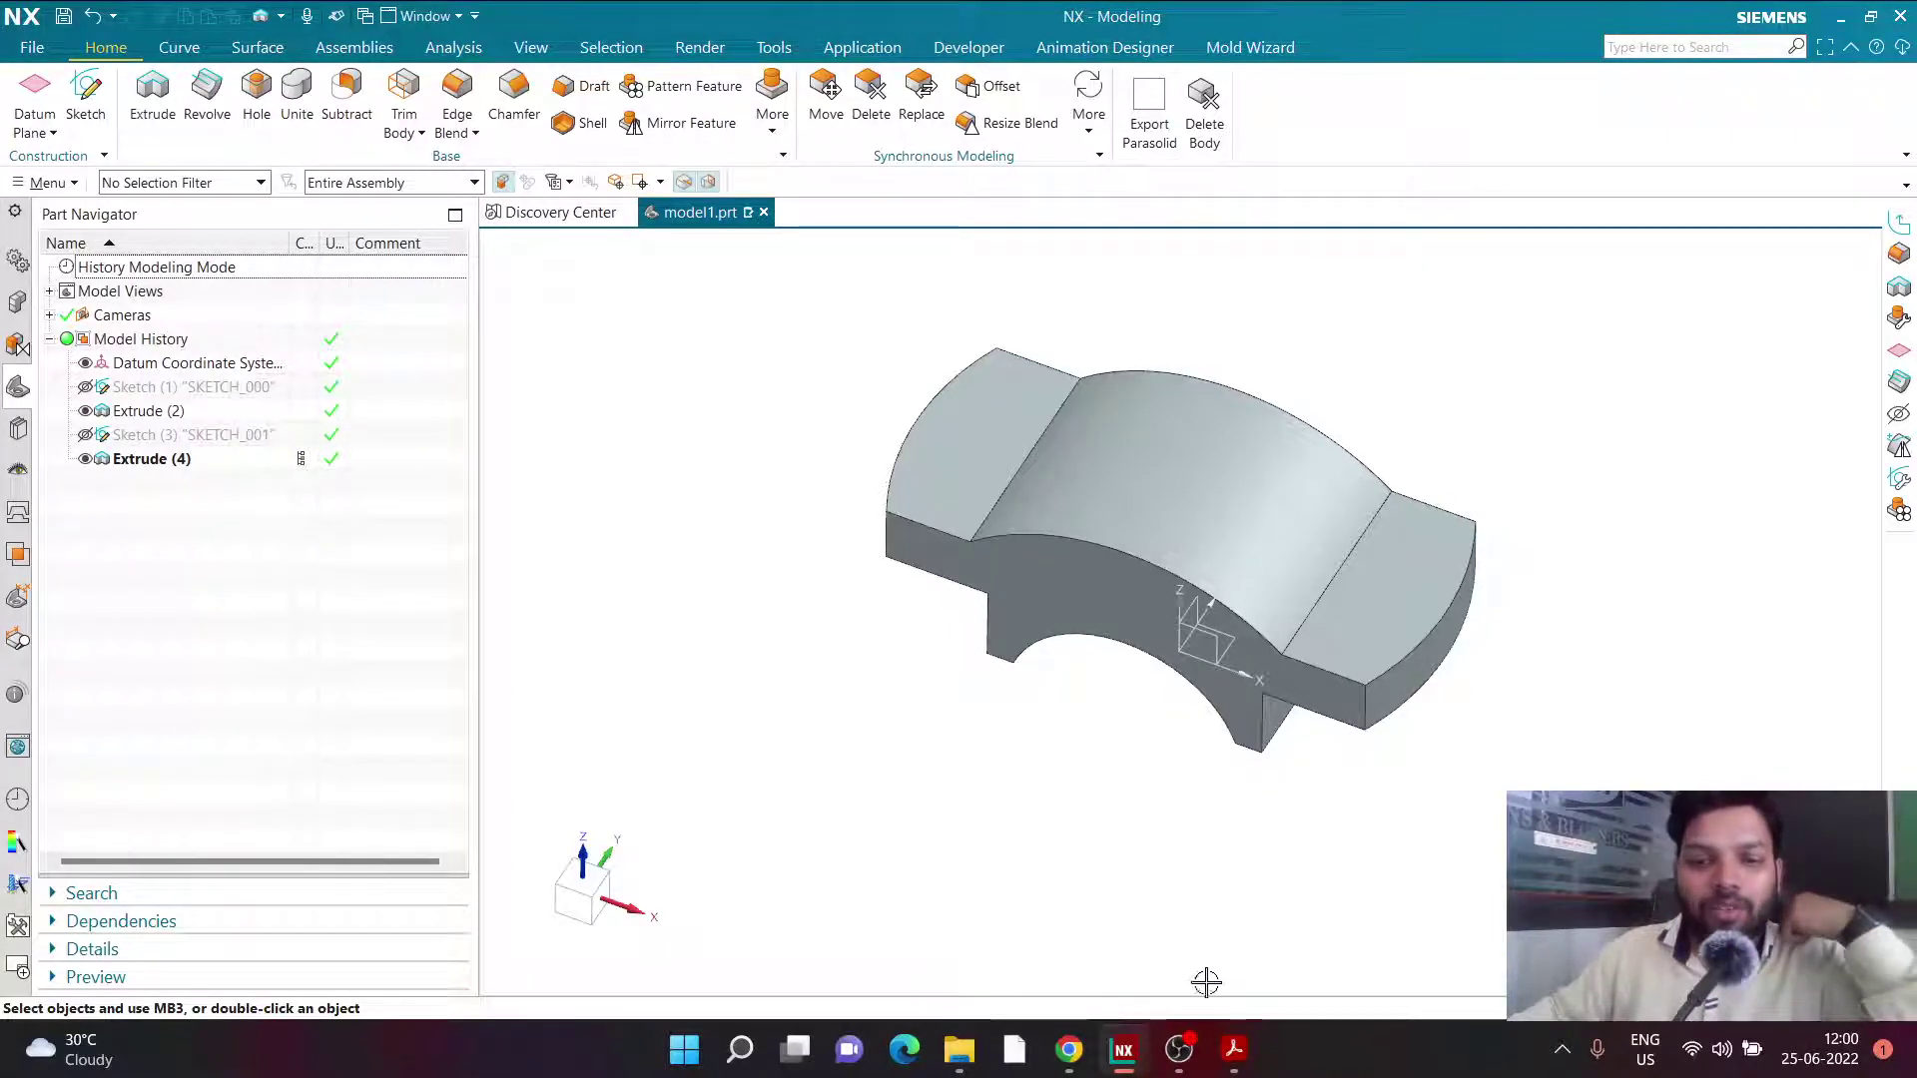
pyautogui.click(1235, 1050)
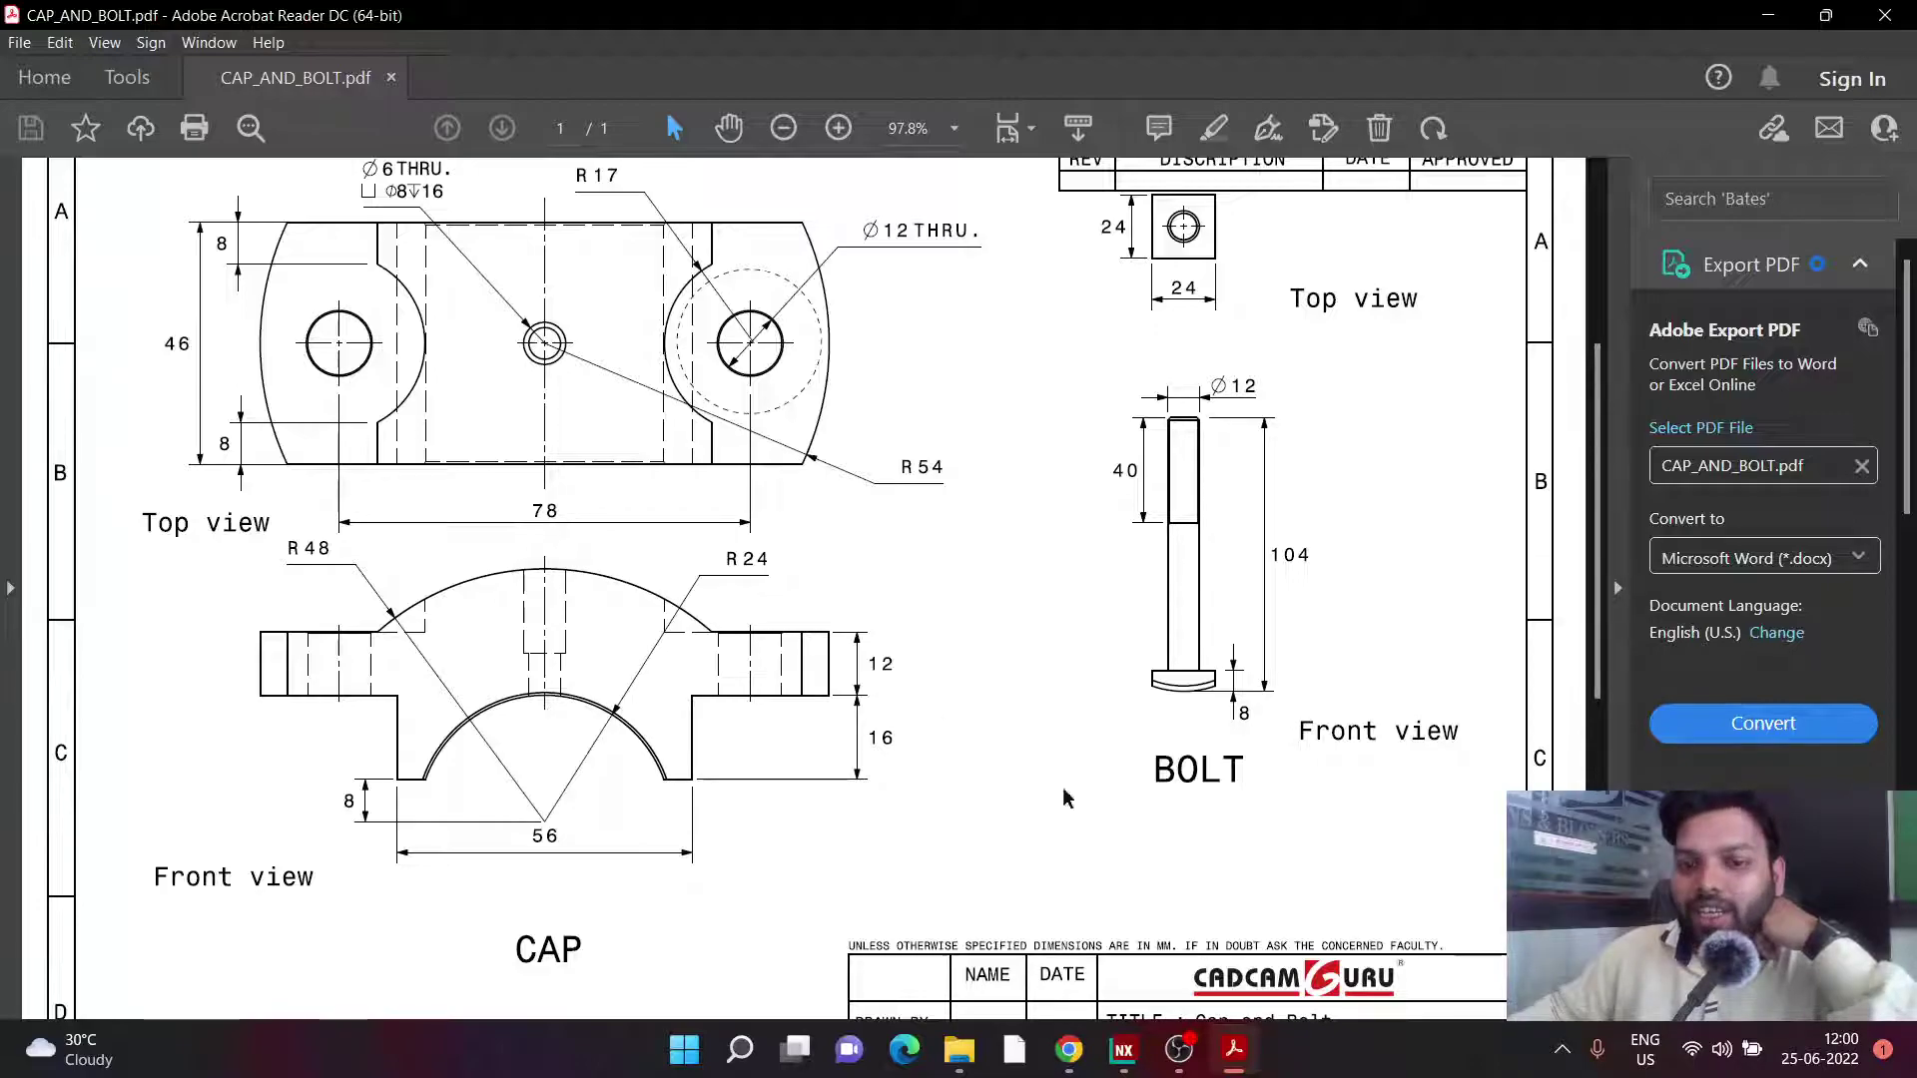
pyautogui.click(1123, 1048)
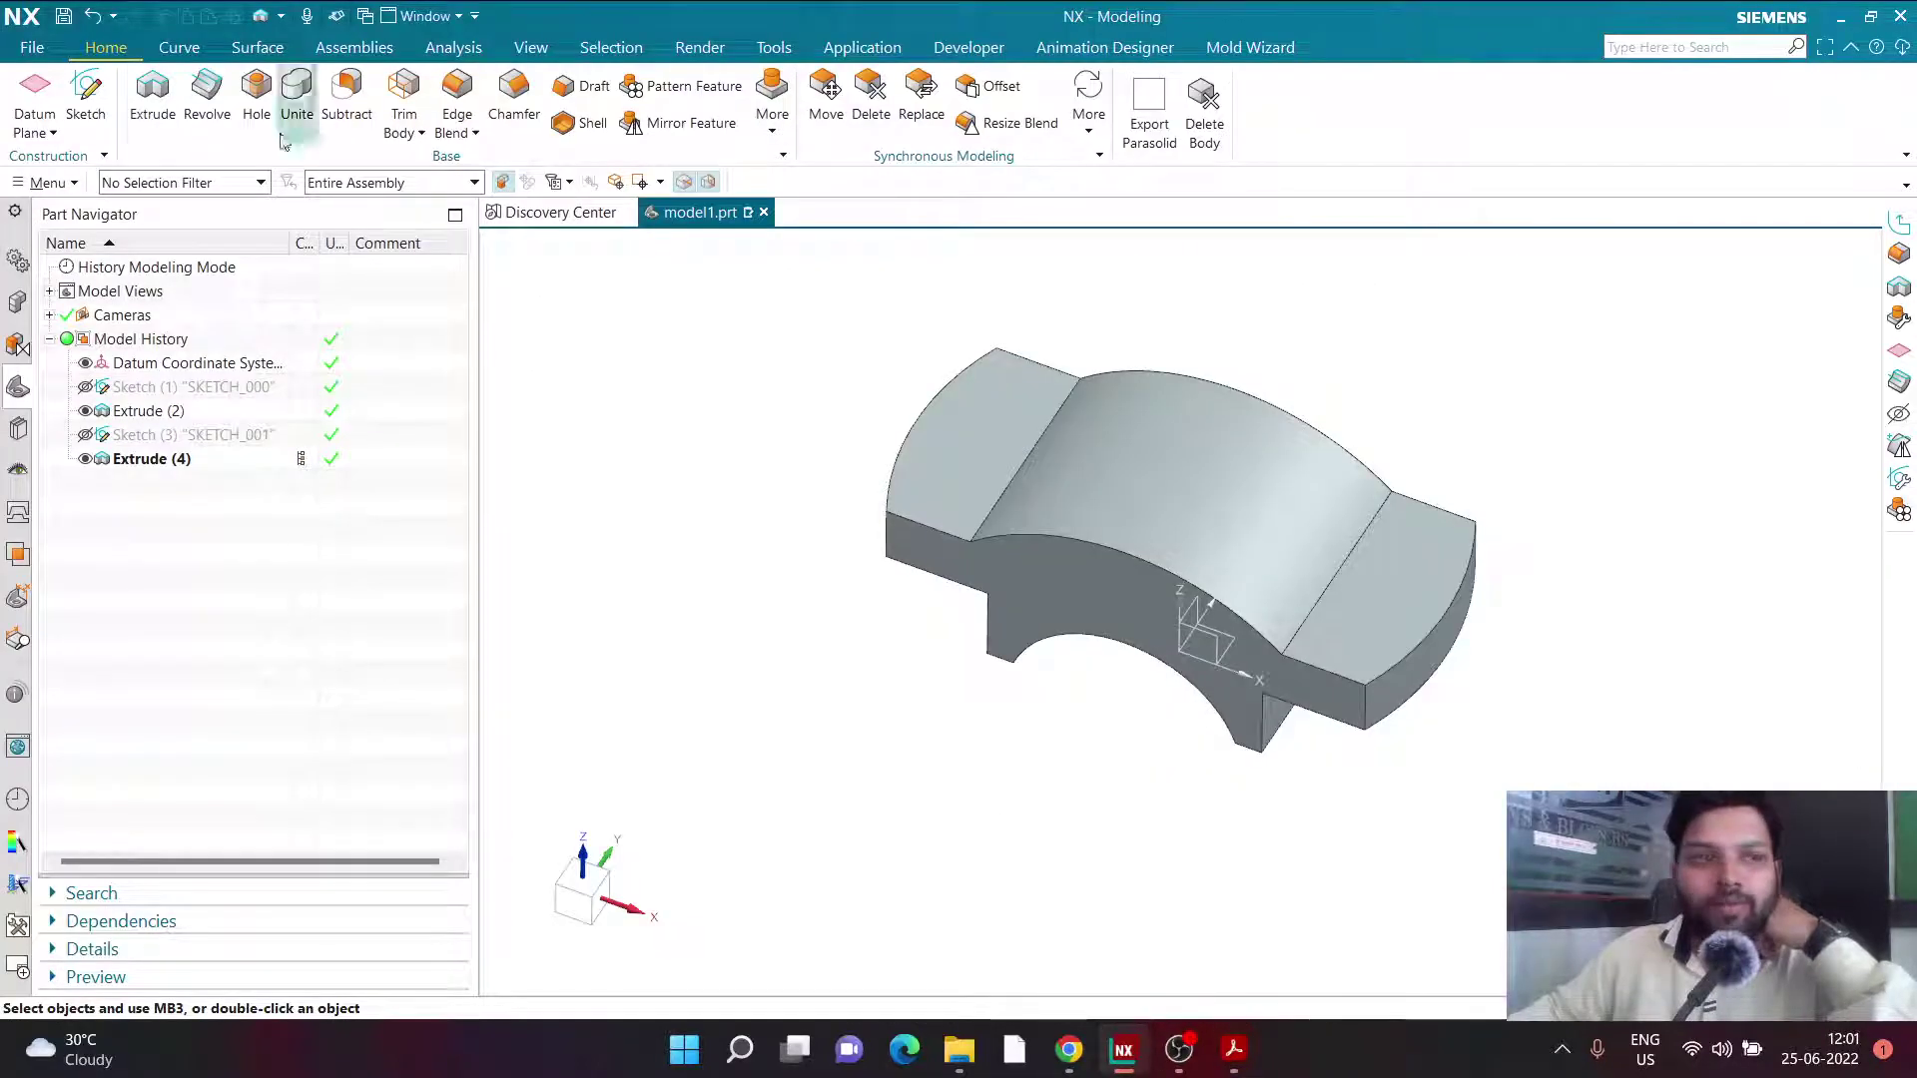
pyautogui.click(88, 95)
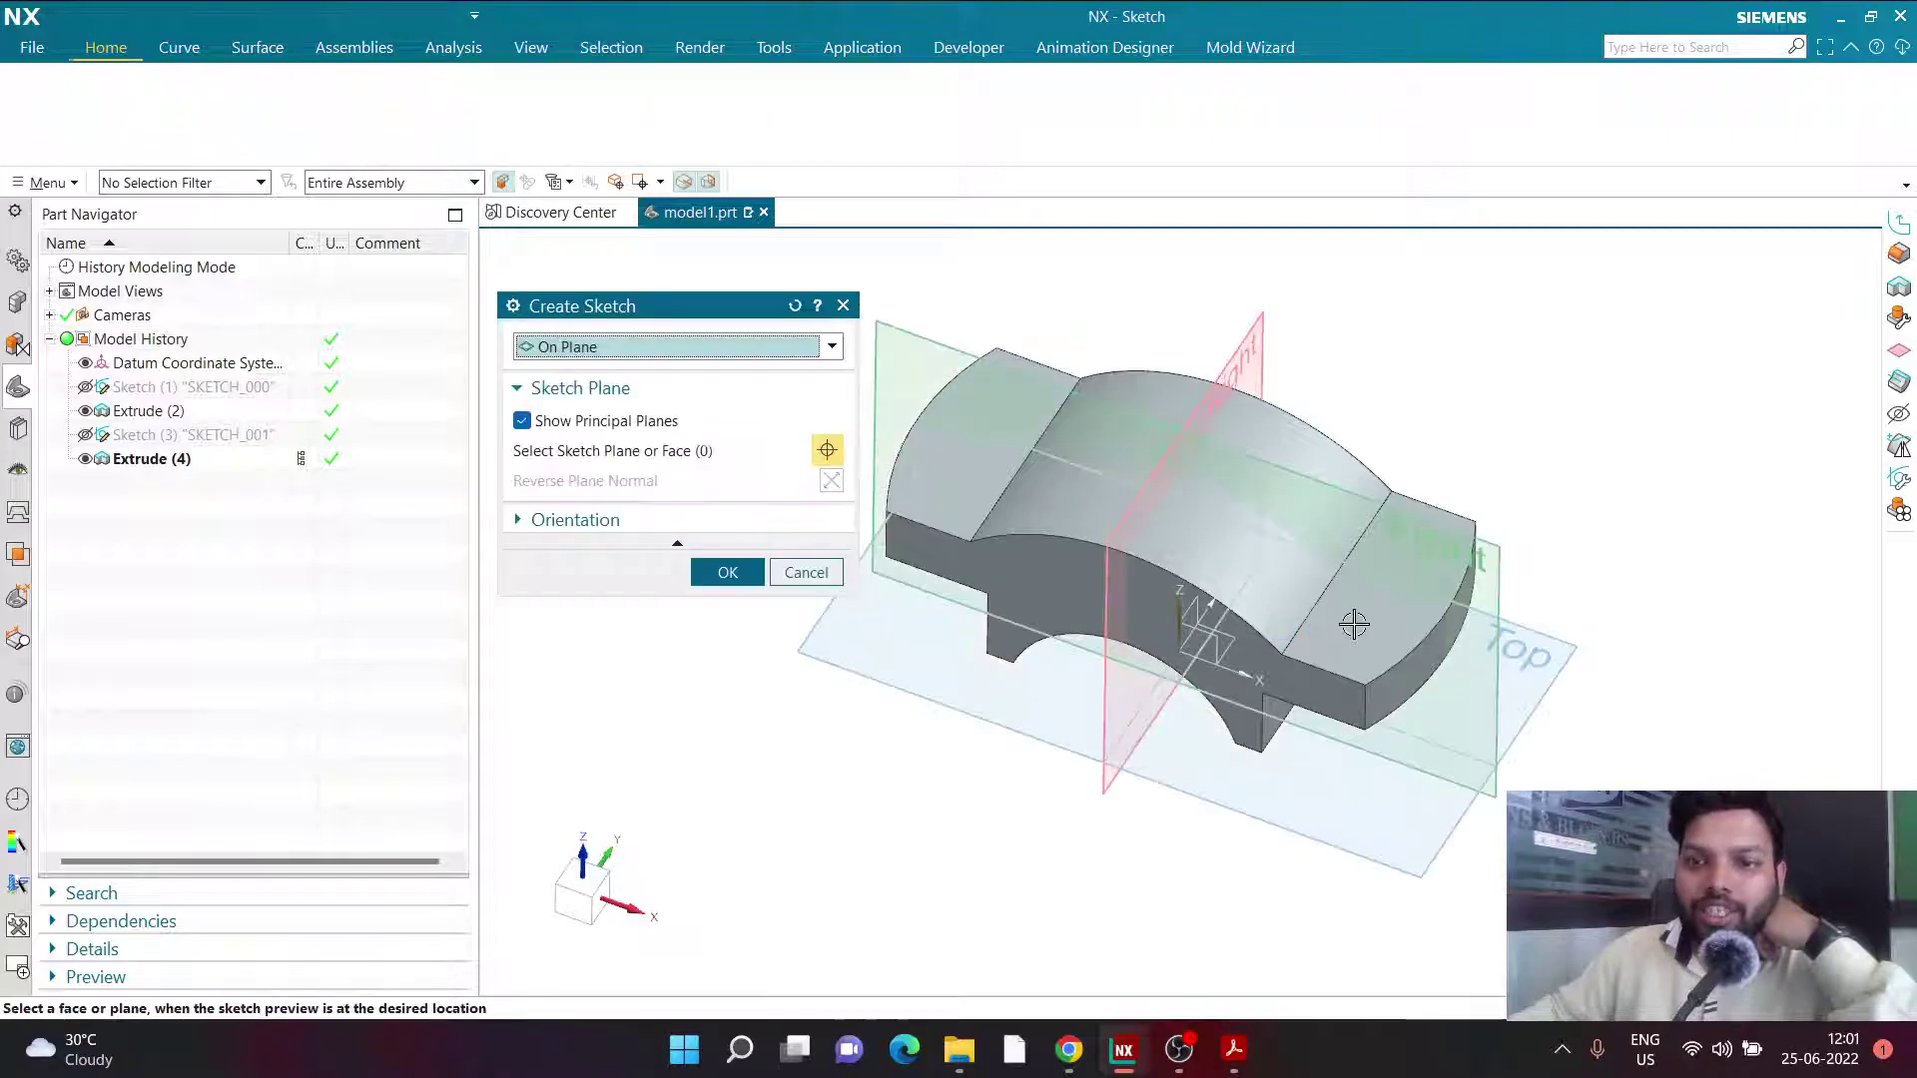
pyautogui.click(1353, 624)
pyautogui.click(727, 572)
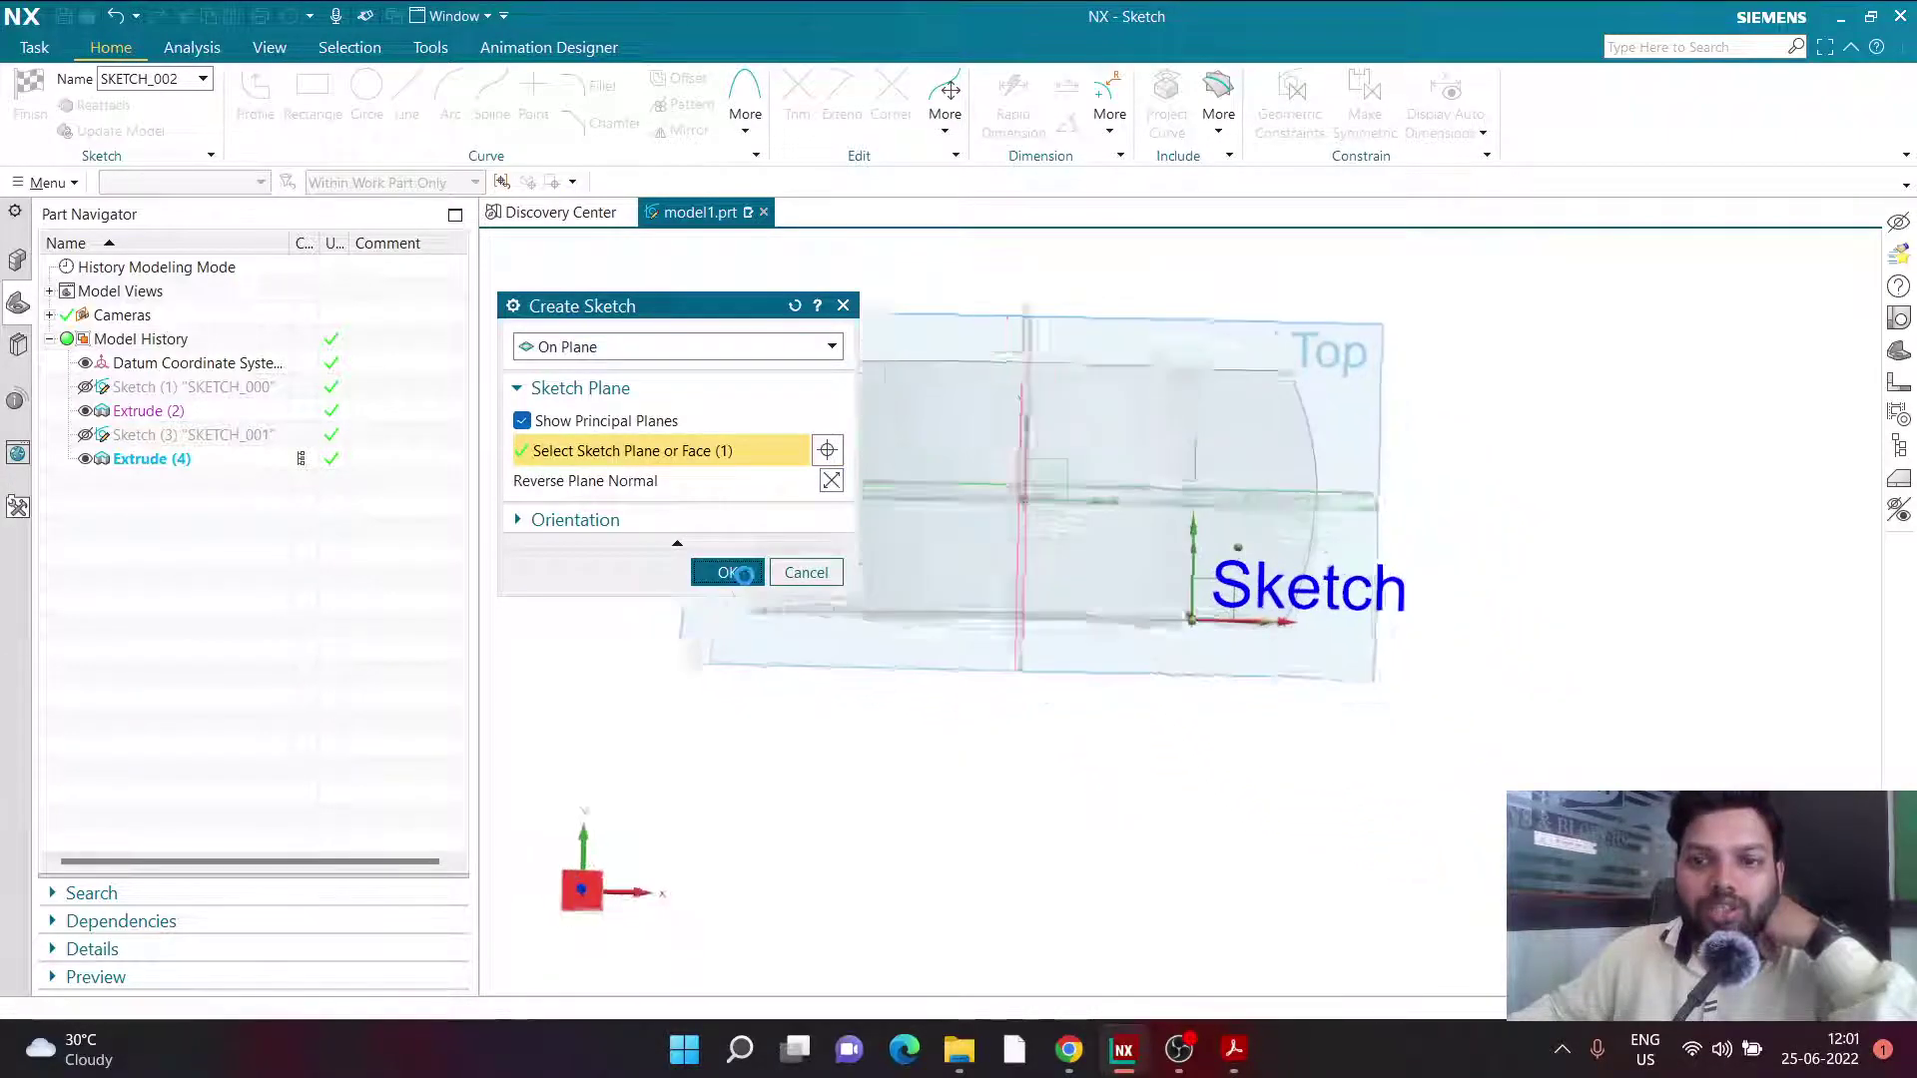
# Draw a 12 mm diameter circle on the +X side flange, about 9.8 mm outward from the flange's inner edge.
pyautogui.click(367, 89)
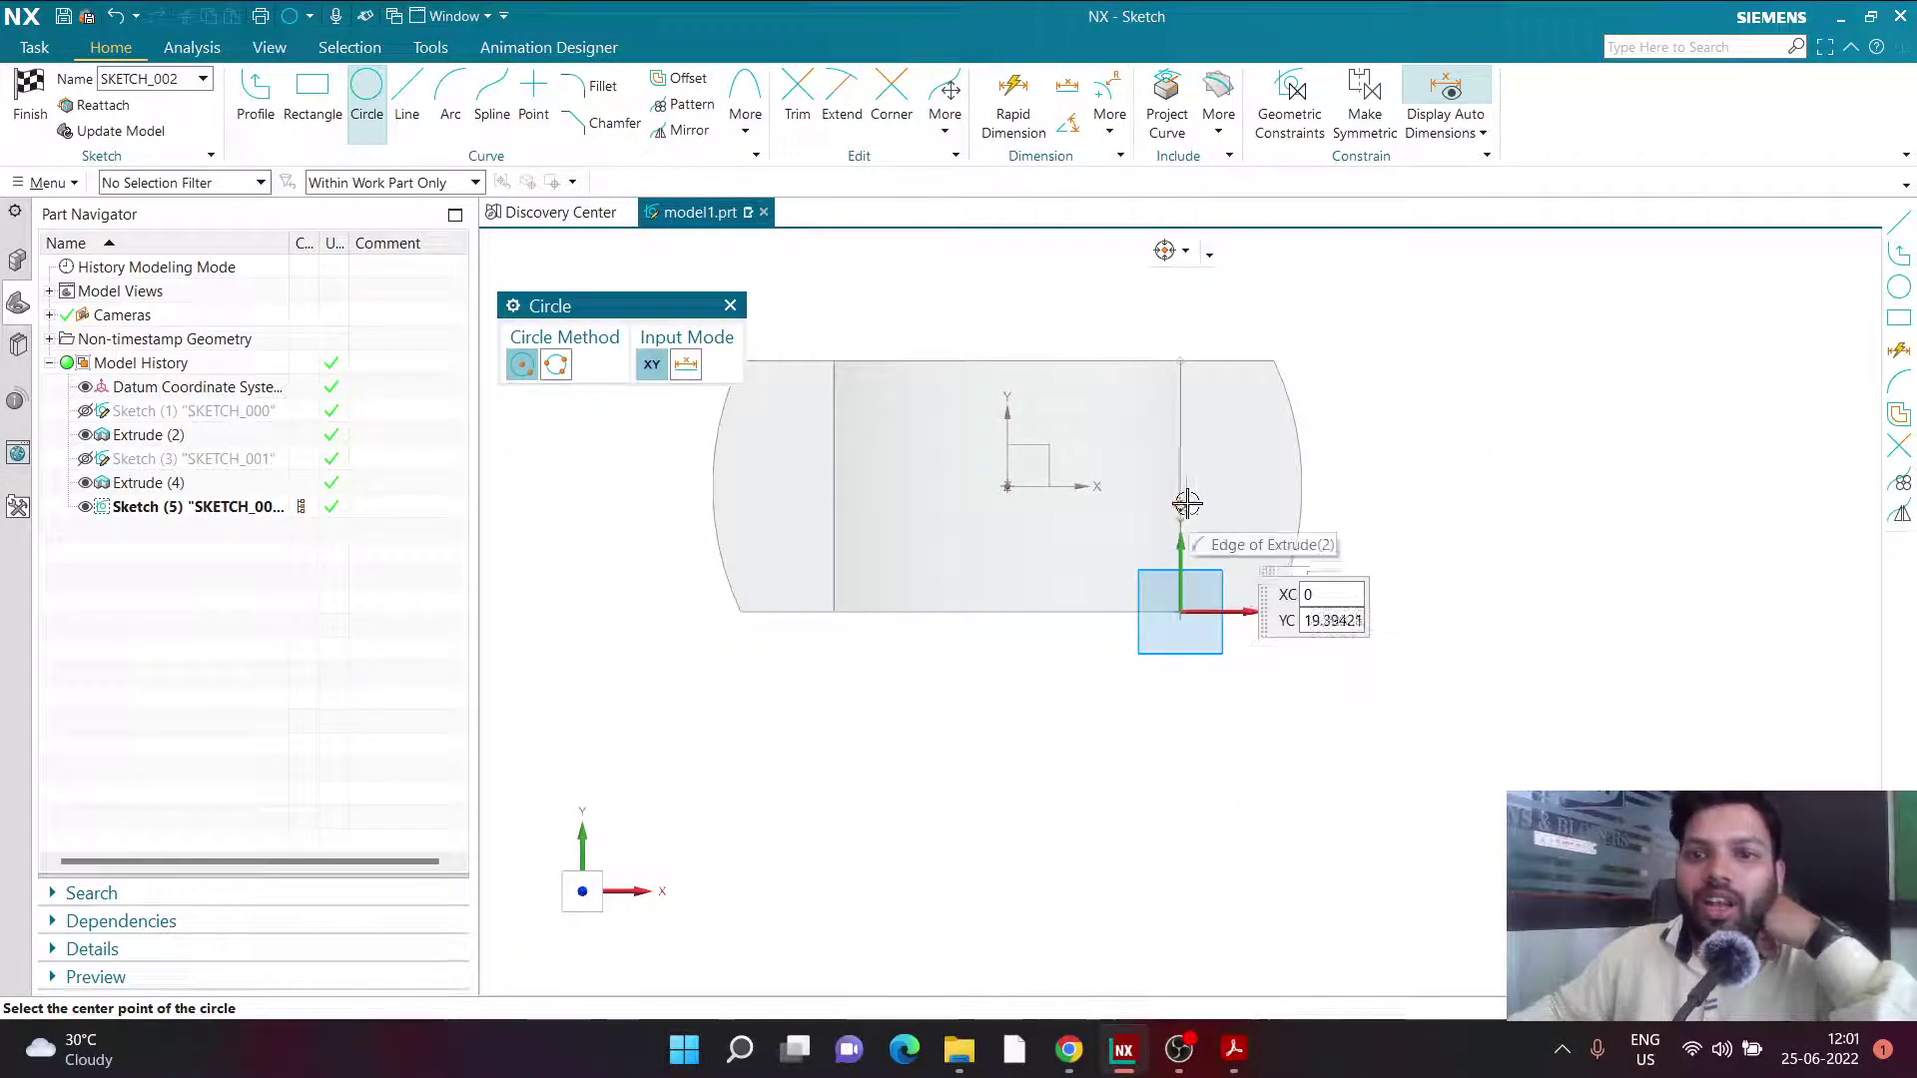
pyautogui.click(1232, 487)
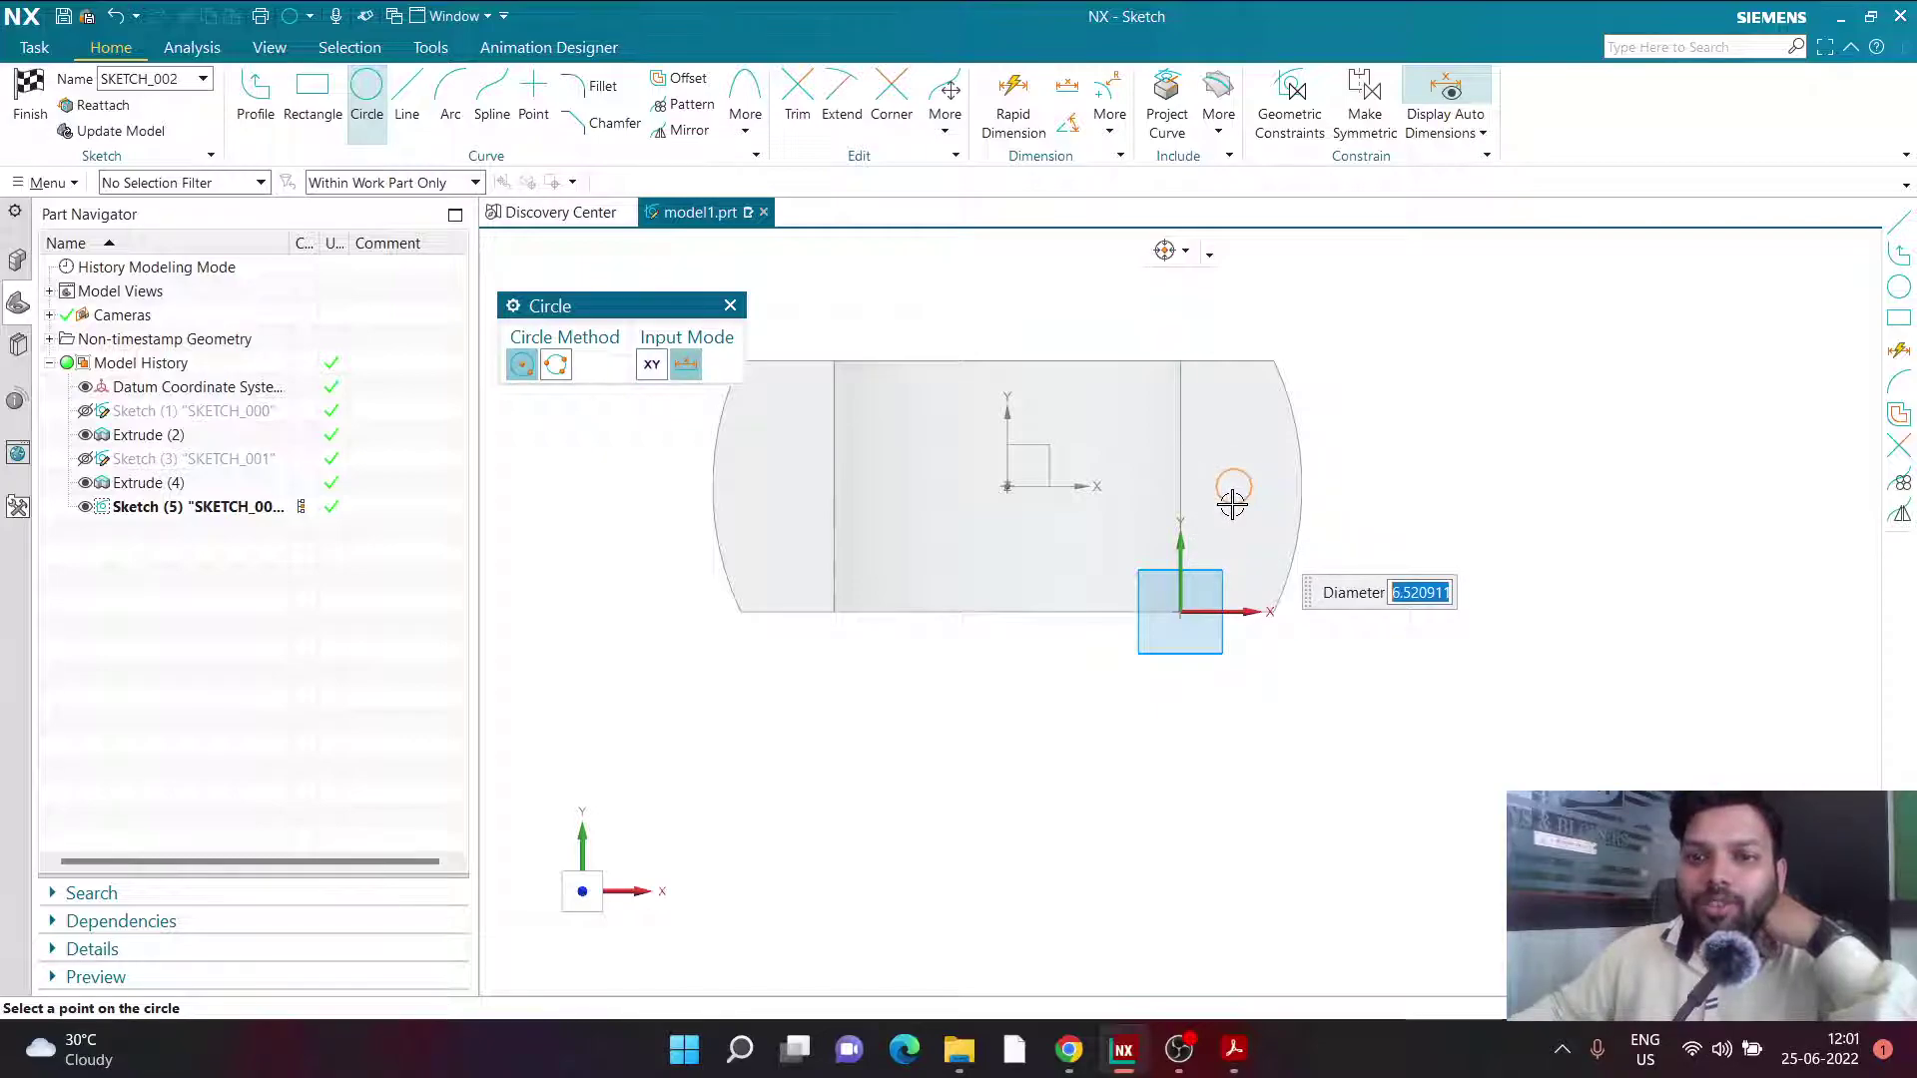
pyautogui.write('12')
pyautogui.press('Return')
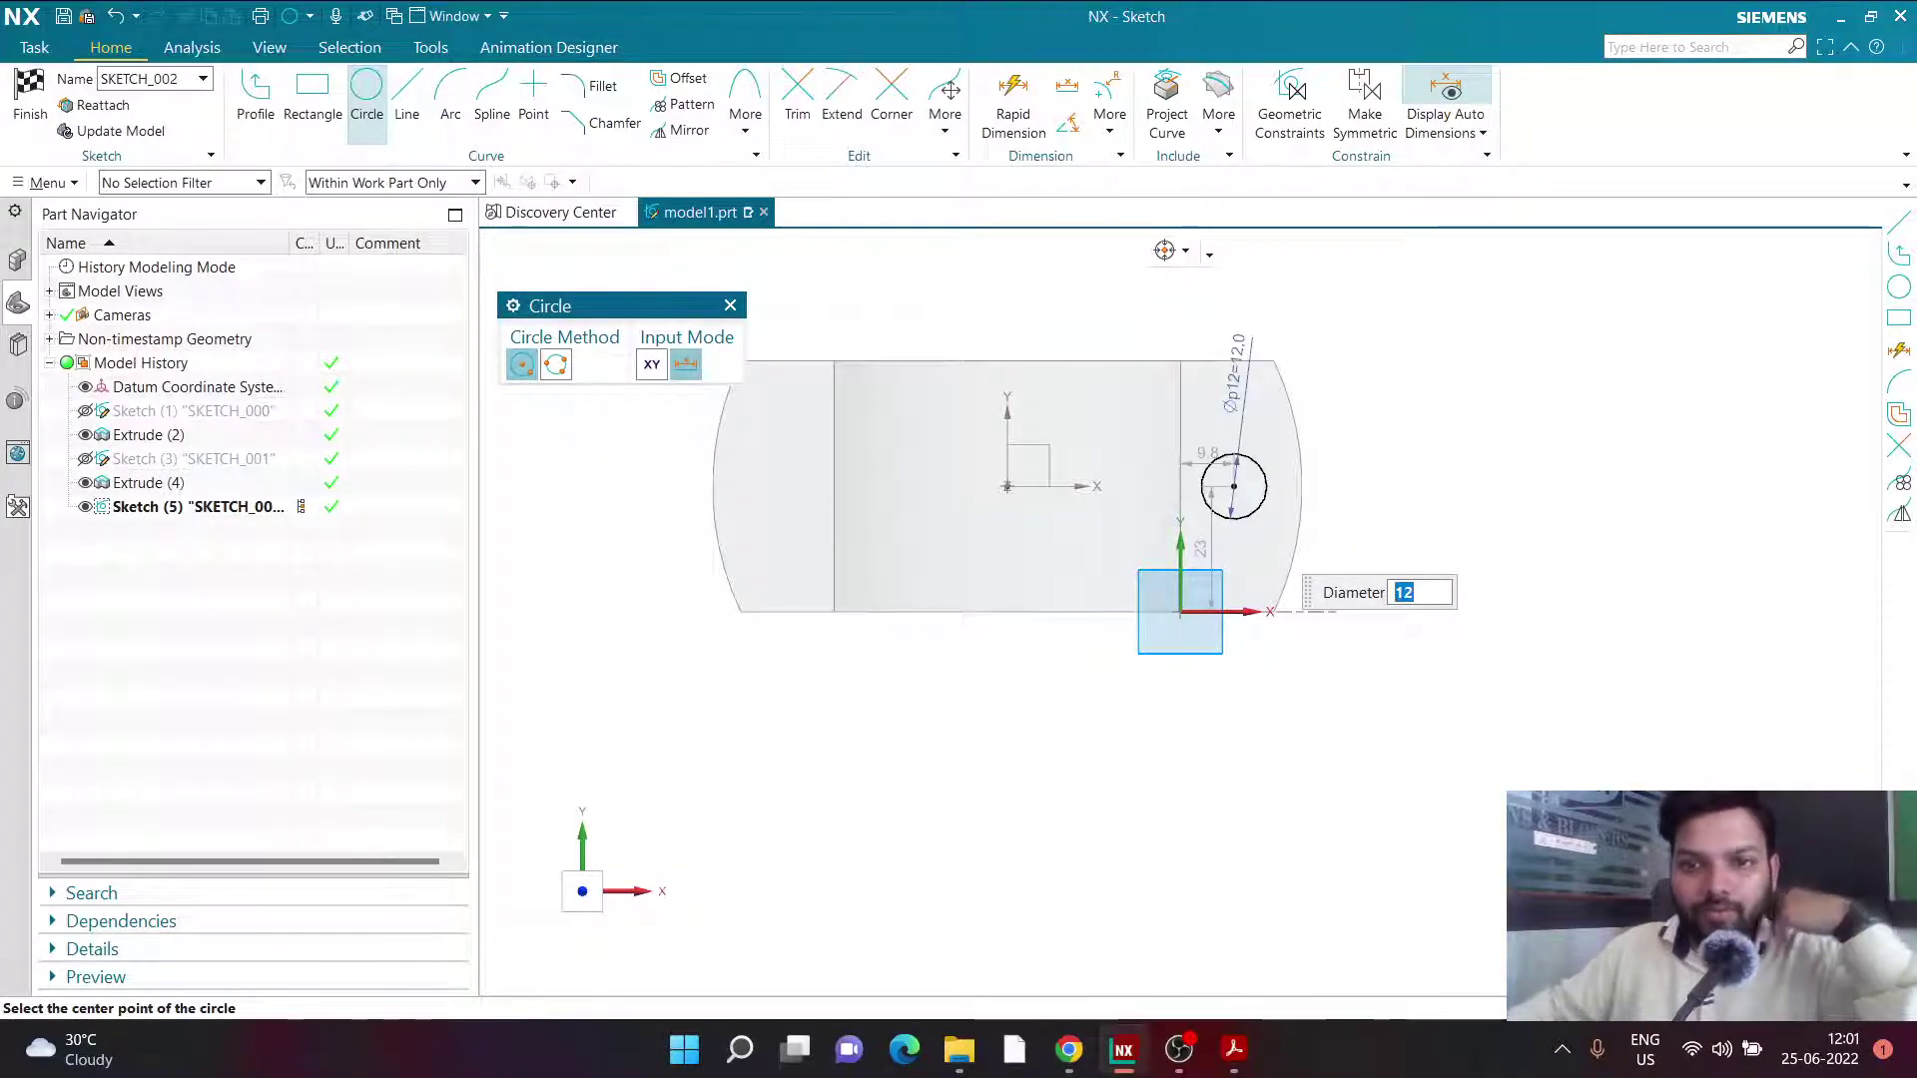
pyautogui.press('Escape')
pyautogui.scroll(-2, 1424, 513)
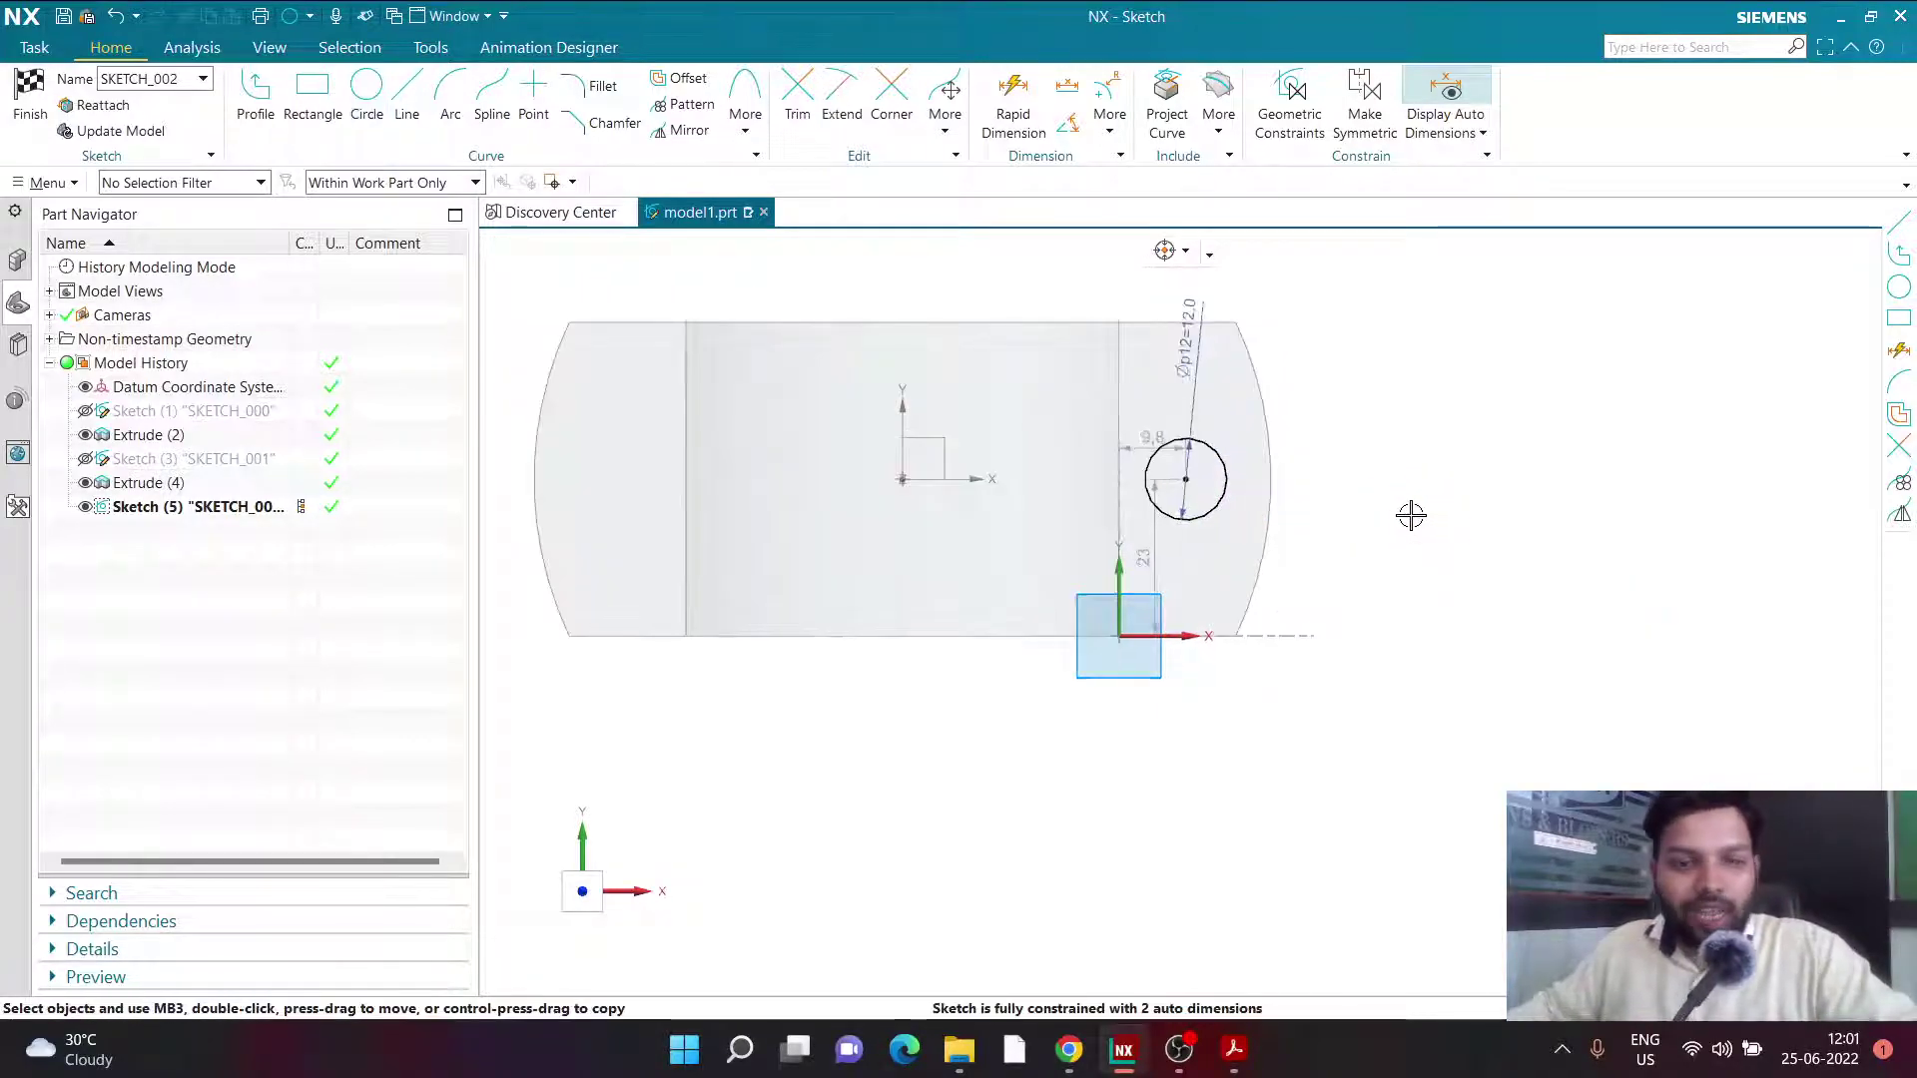
# Align the circle's centre with the datum X axis and mirror the circle about the Y axis onto the opposite flange.
pyautogui.click(1187, 483)
pyautogui.click(975, 481)
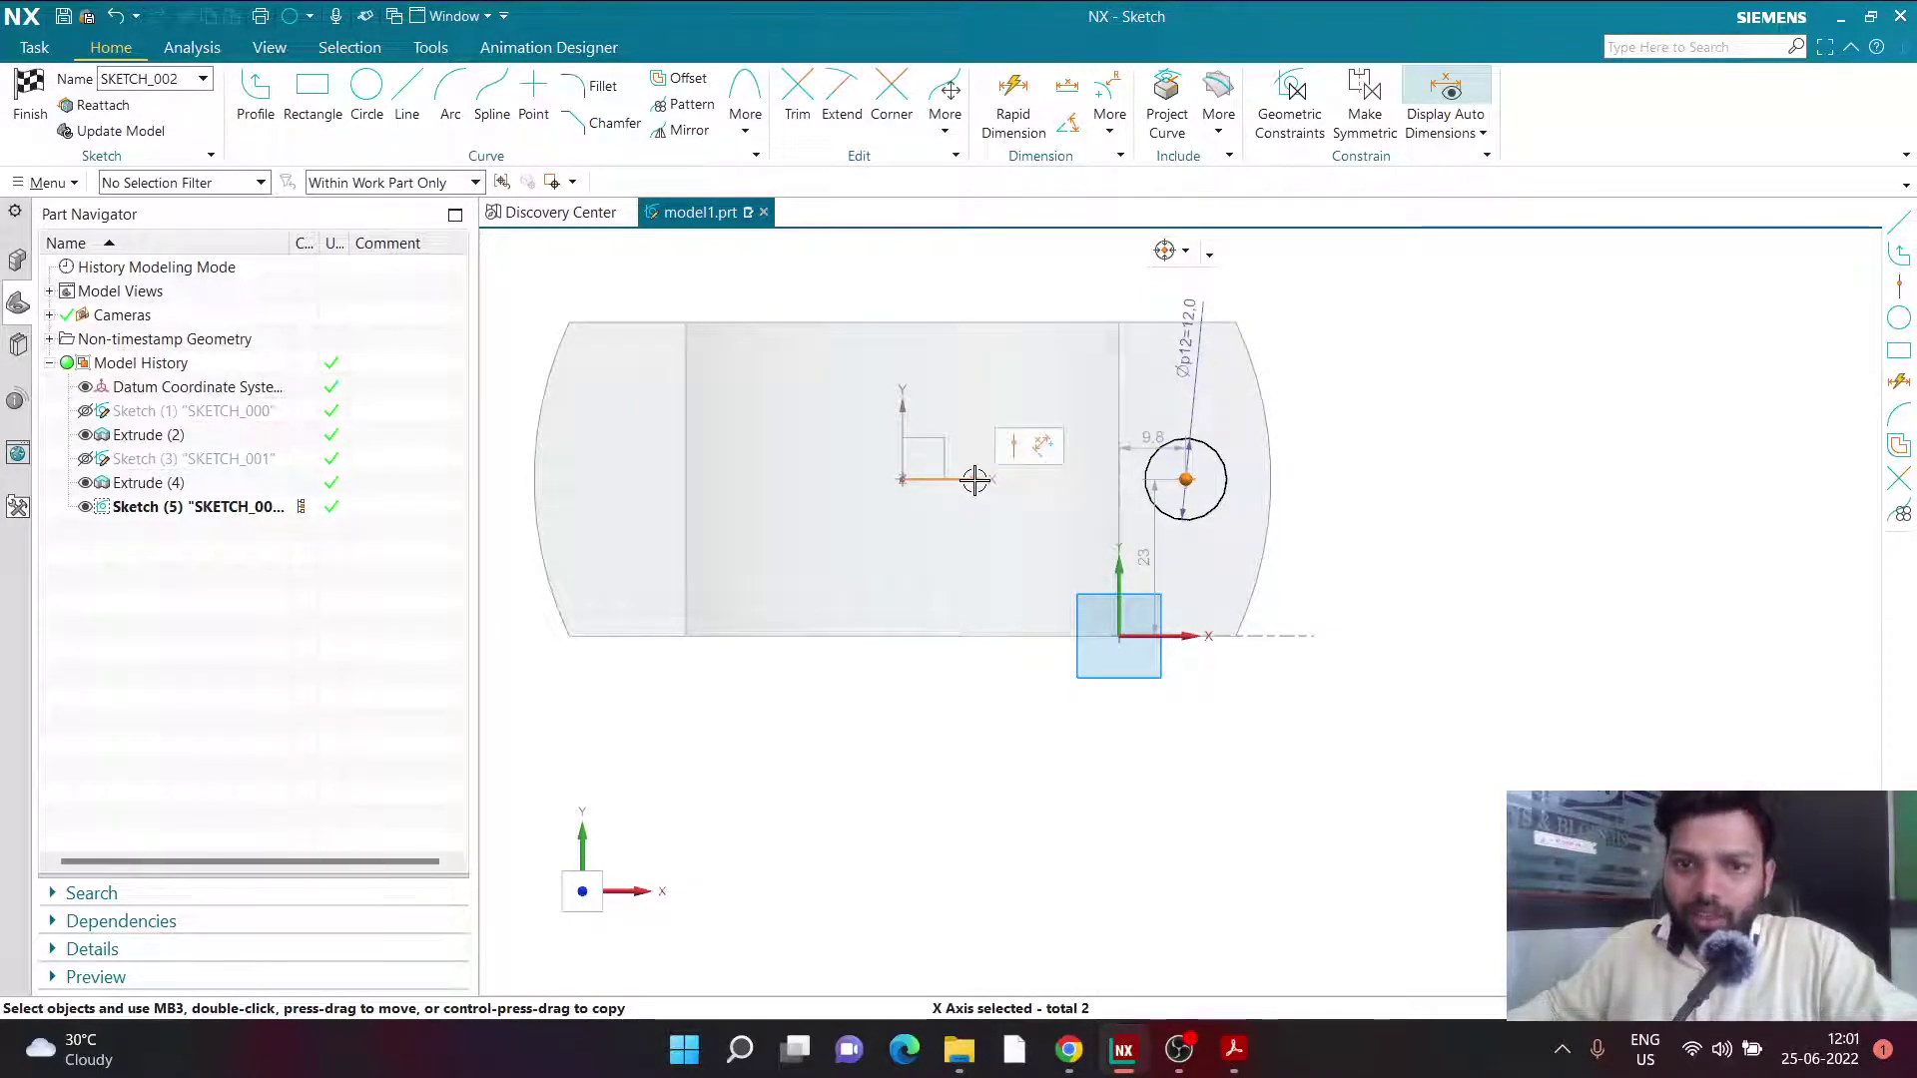
pyautogui.click(1009, 449)
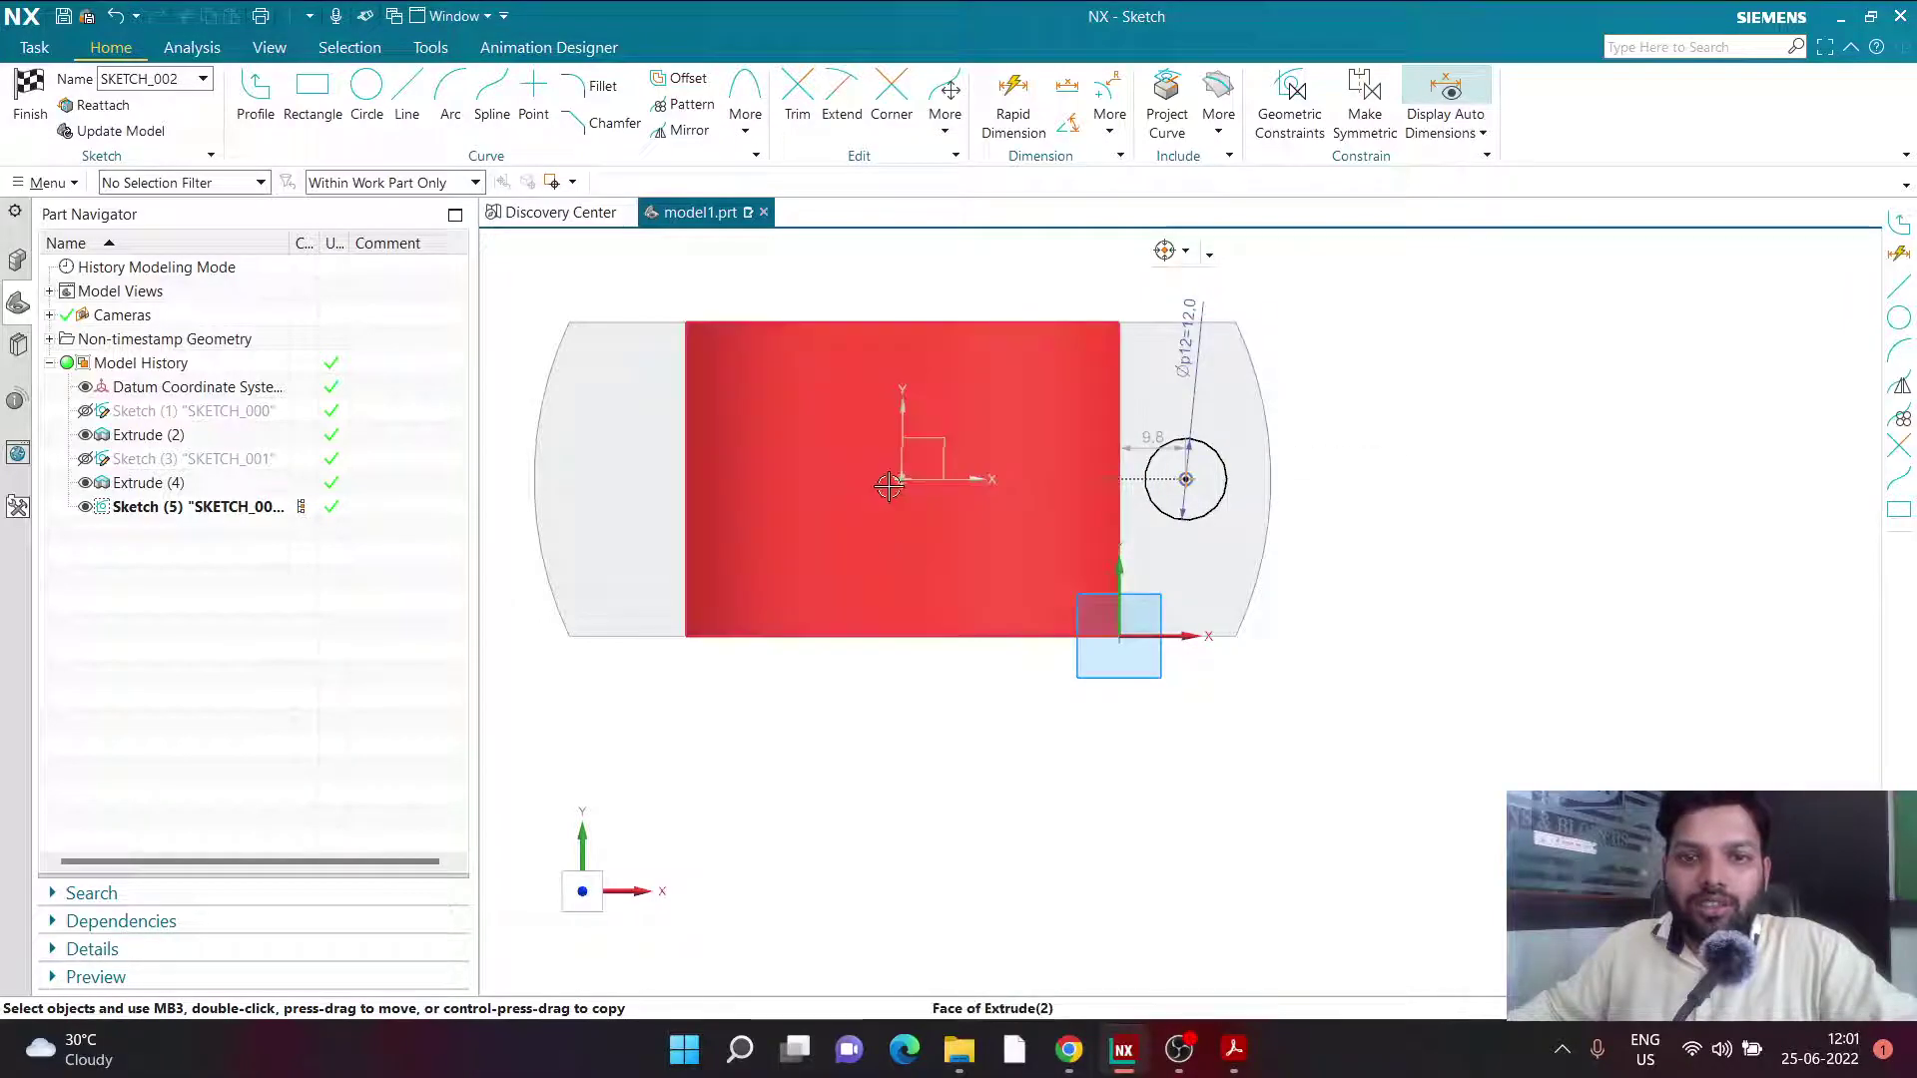
pyautogui.press('m')
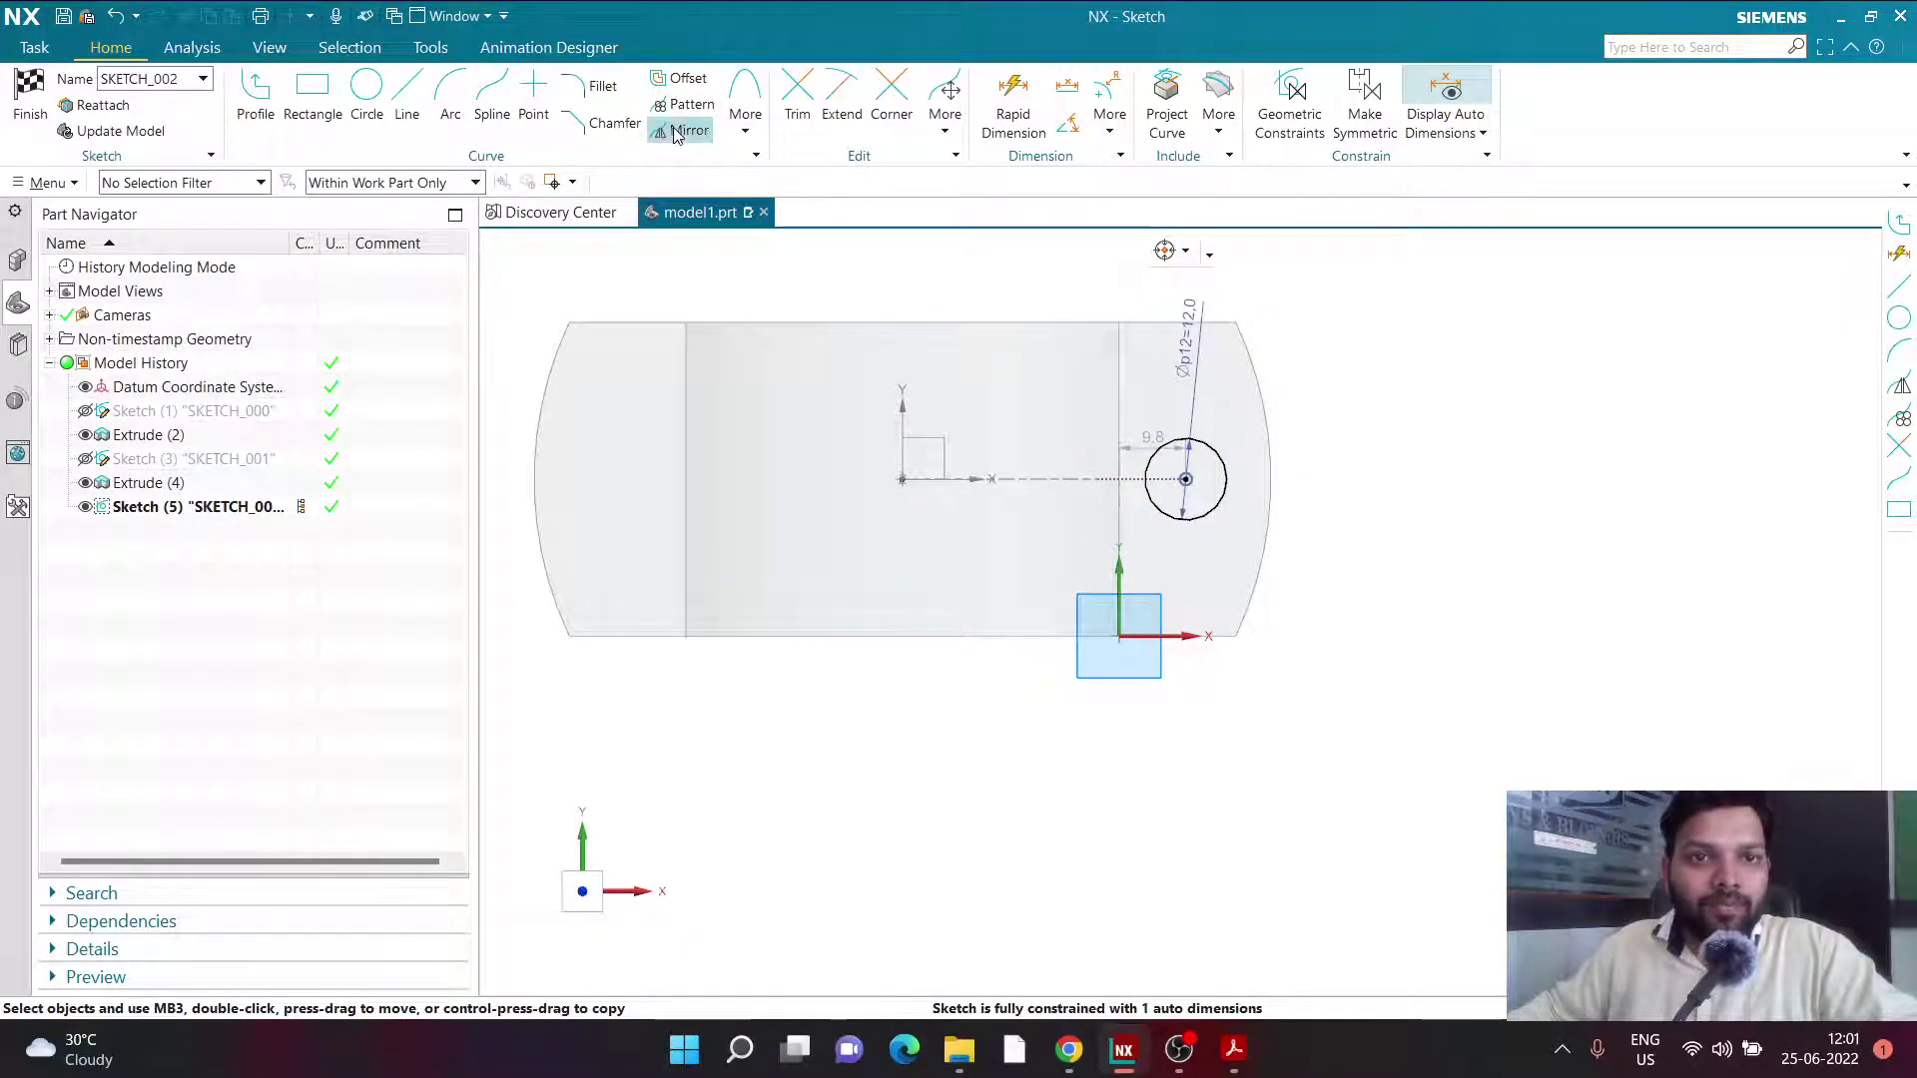
pyautogui.click(1184, 440)
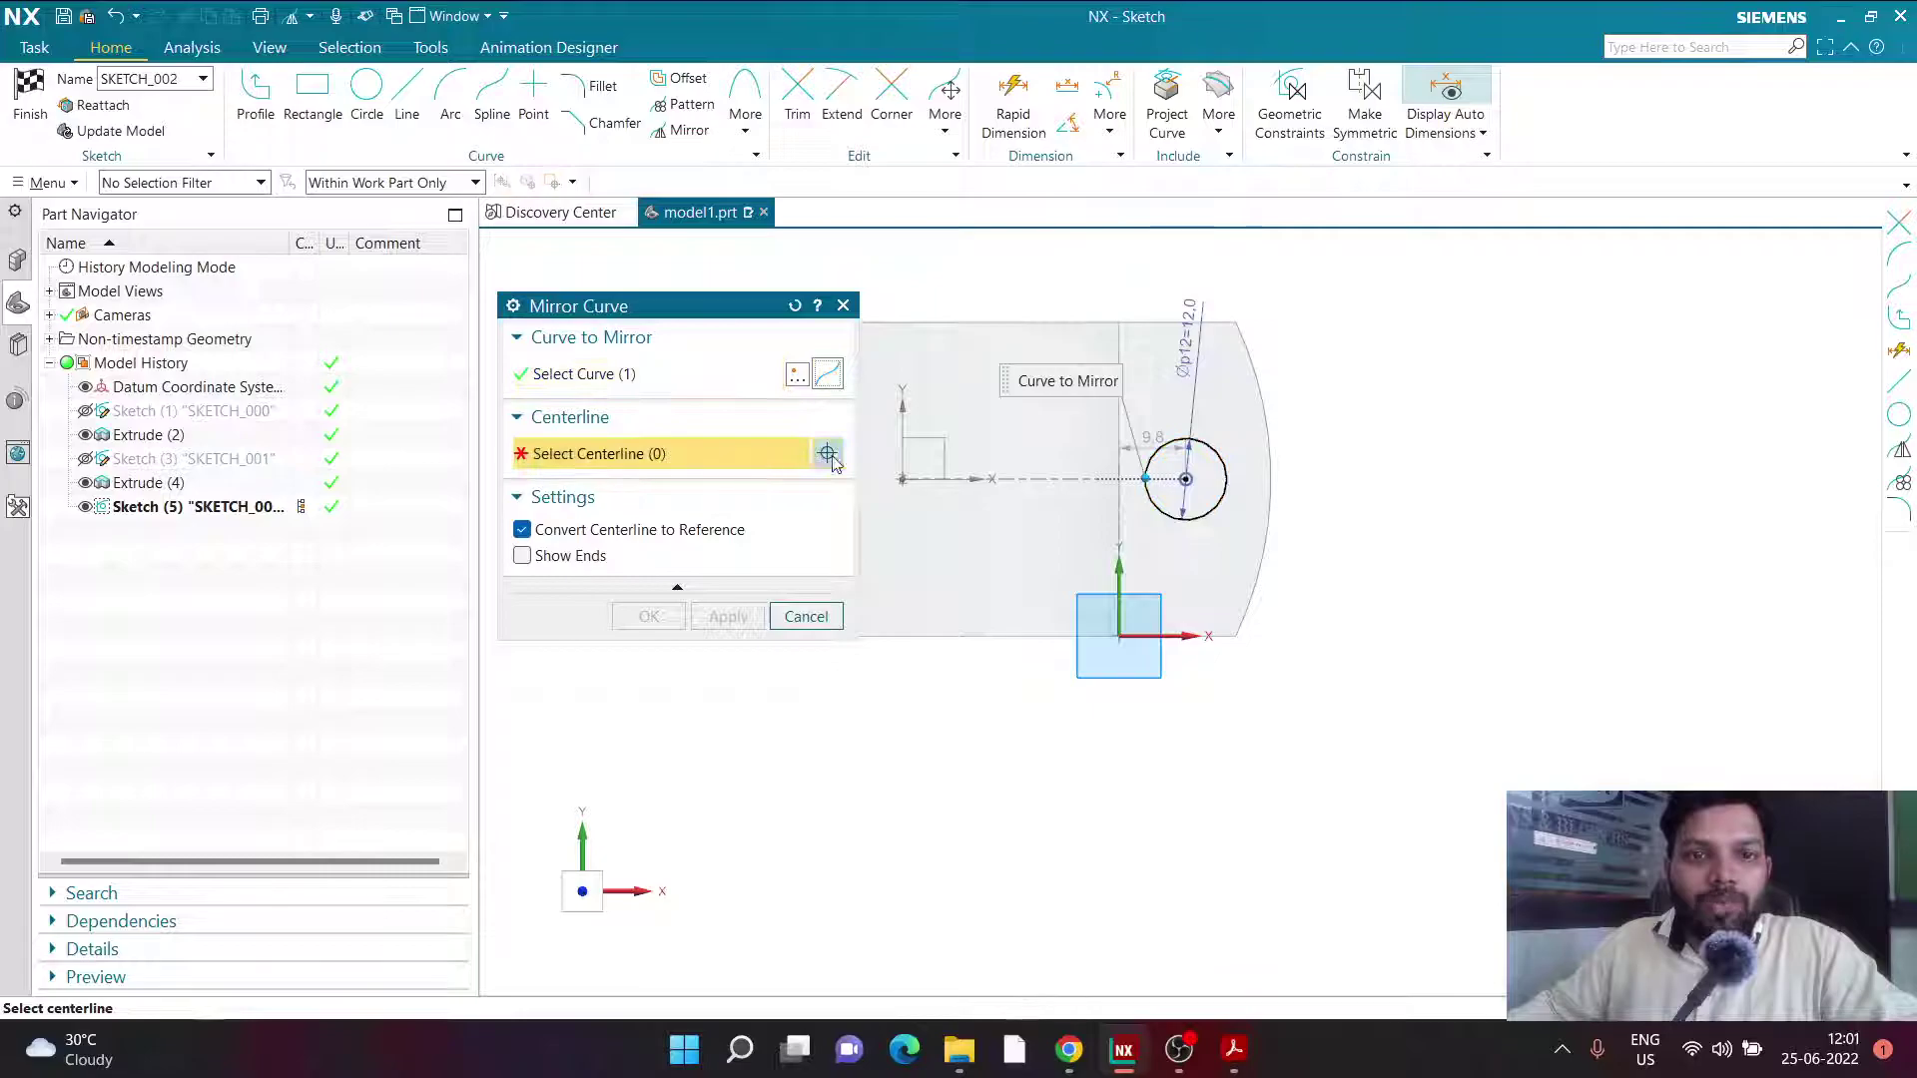
pyautogui.click(895, 435)
pyautogui.click(648, 616)
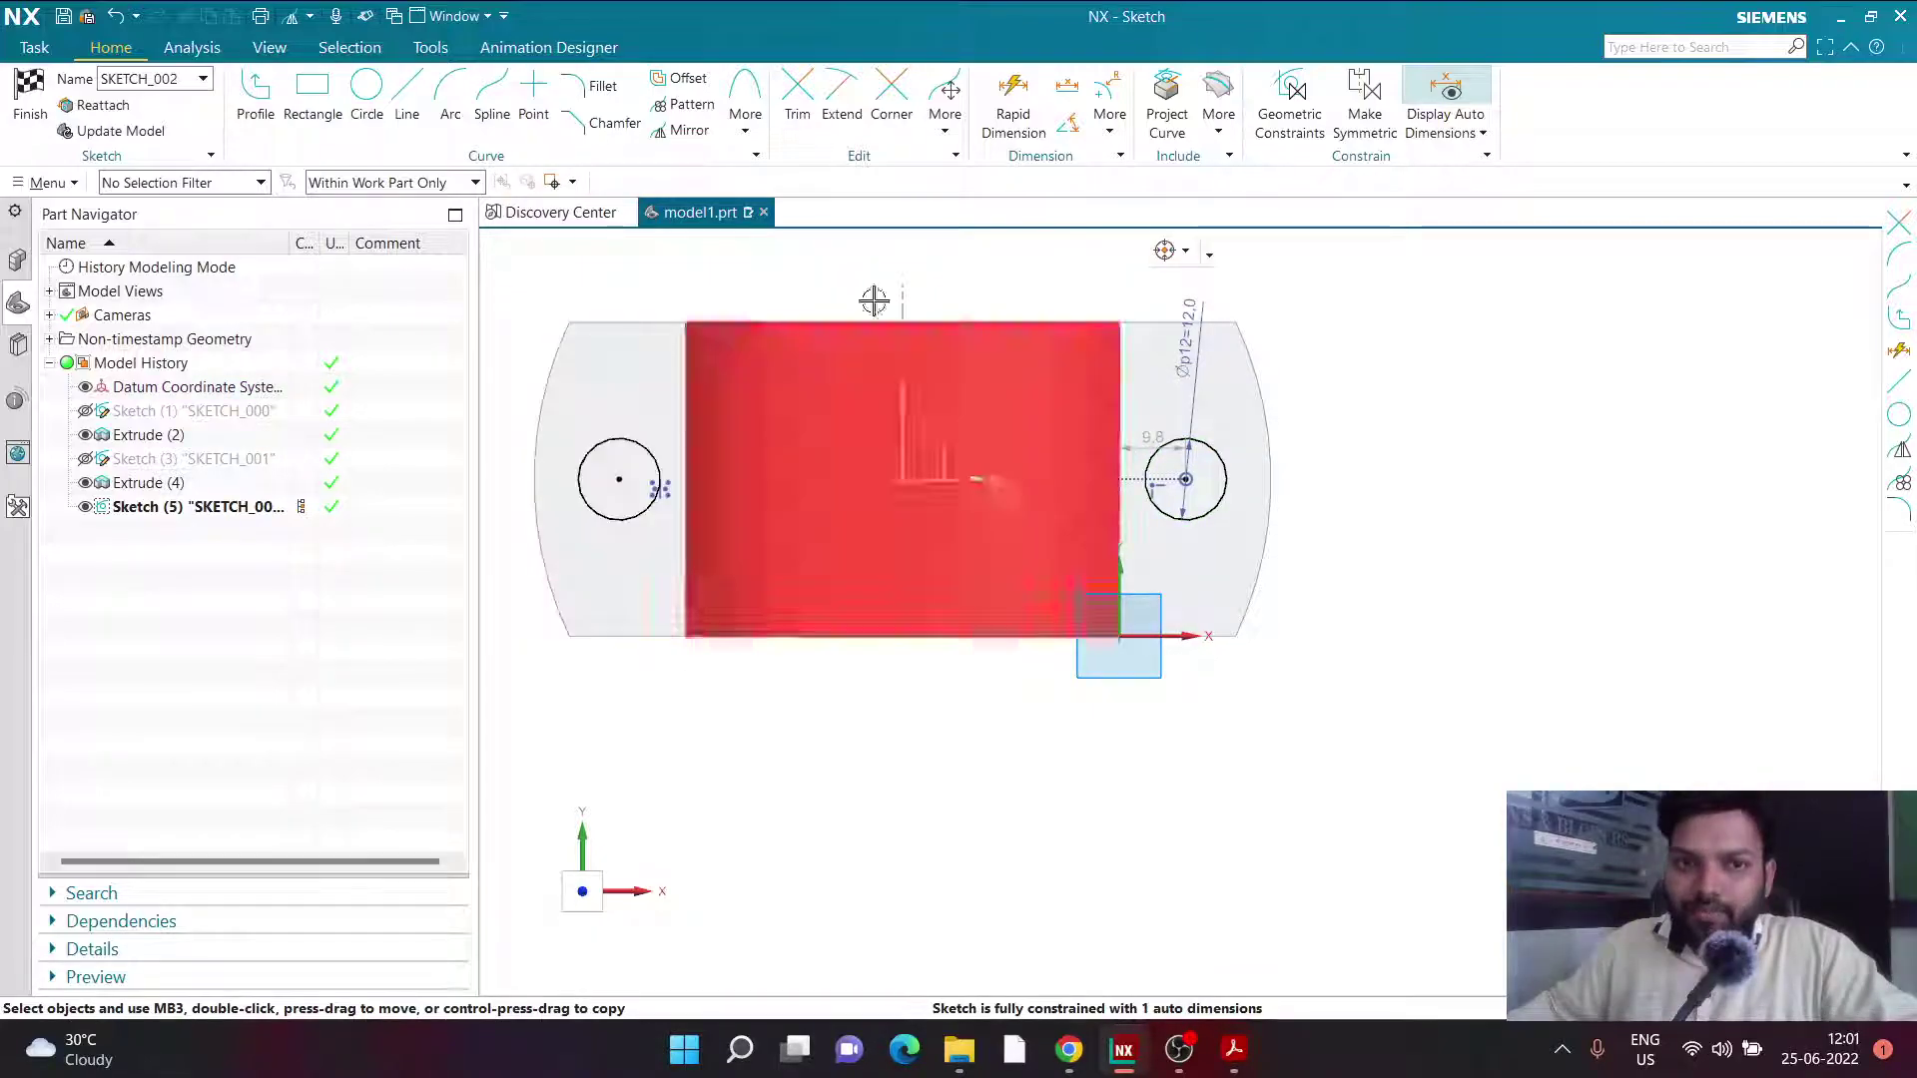
# Dimension the distance between the two circle centres as 78 mm and finish the sketch.
pyautogui.click(1012, 105)
pyautogui.scroll(2, 949, 543)
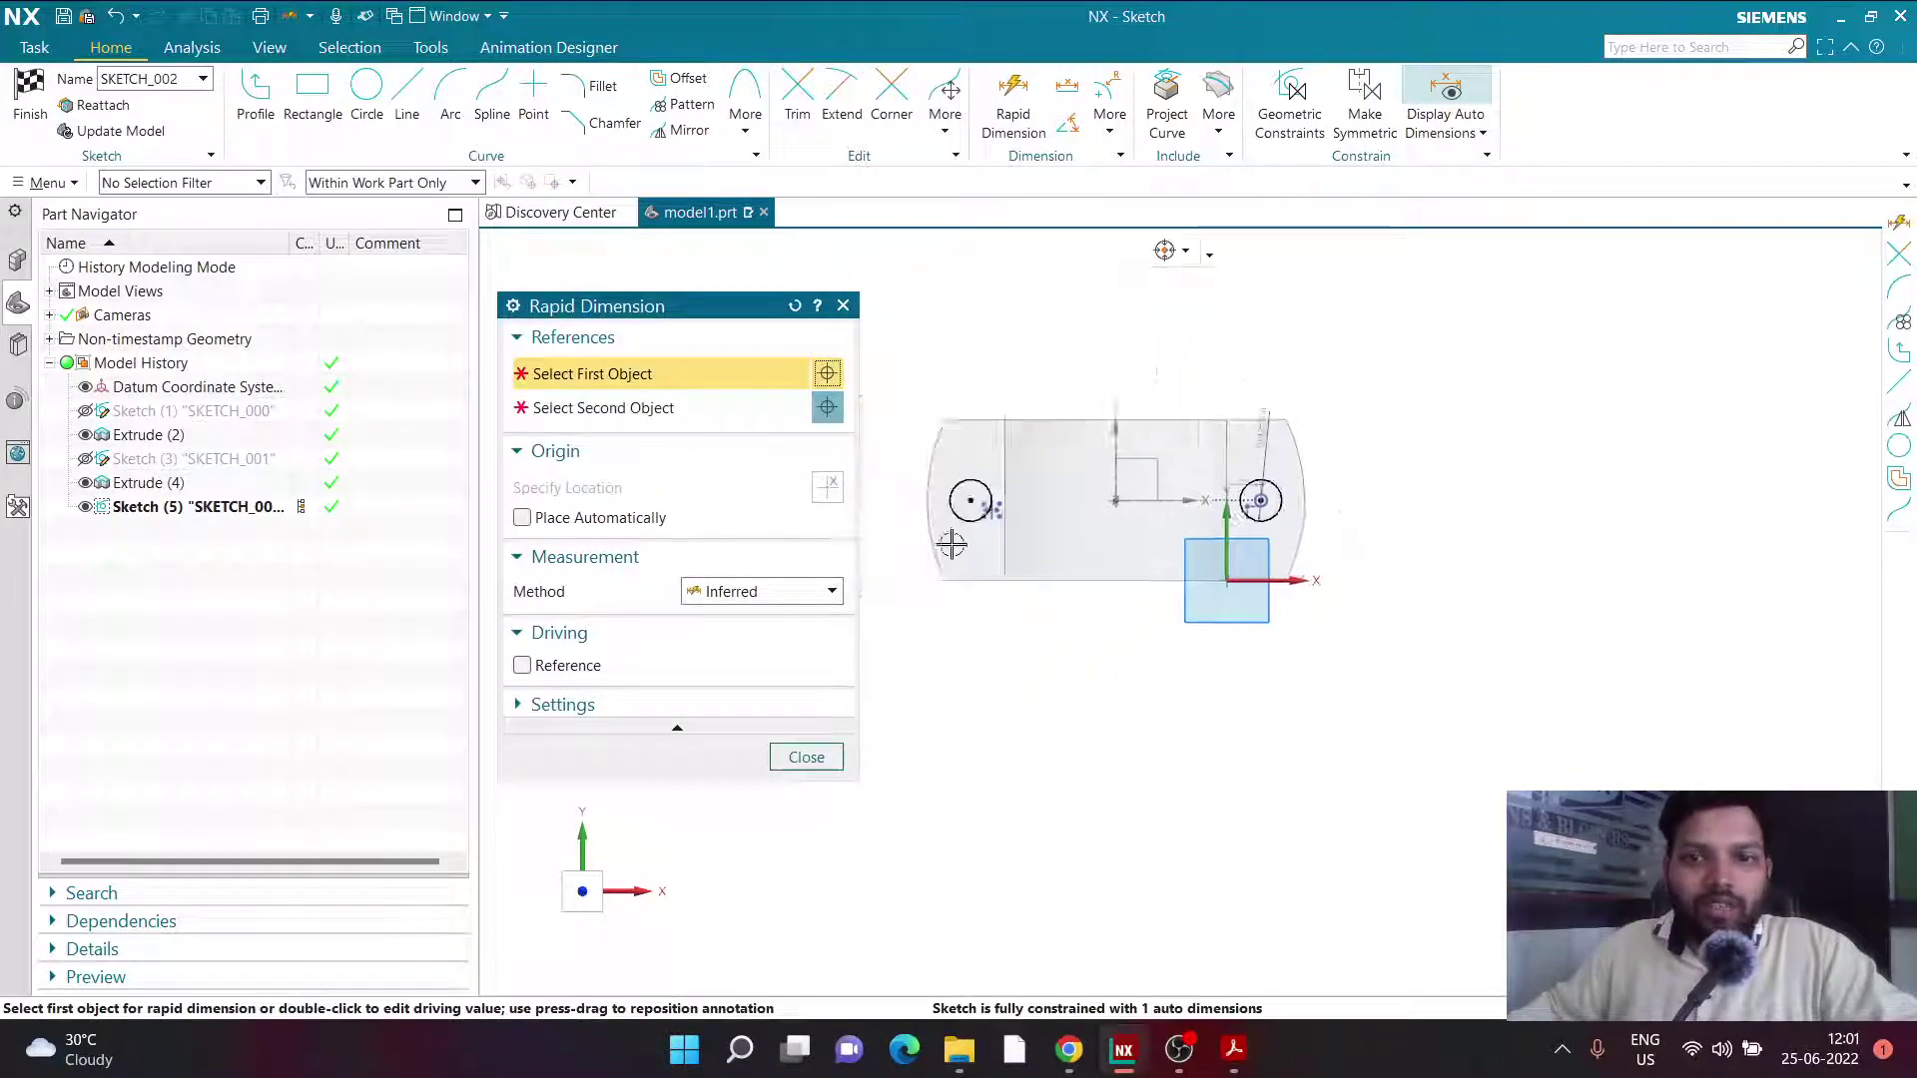
pyautogui.click(982, 480)
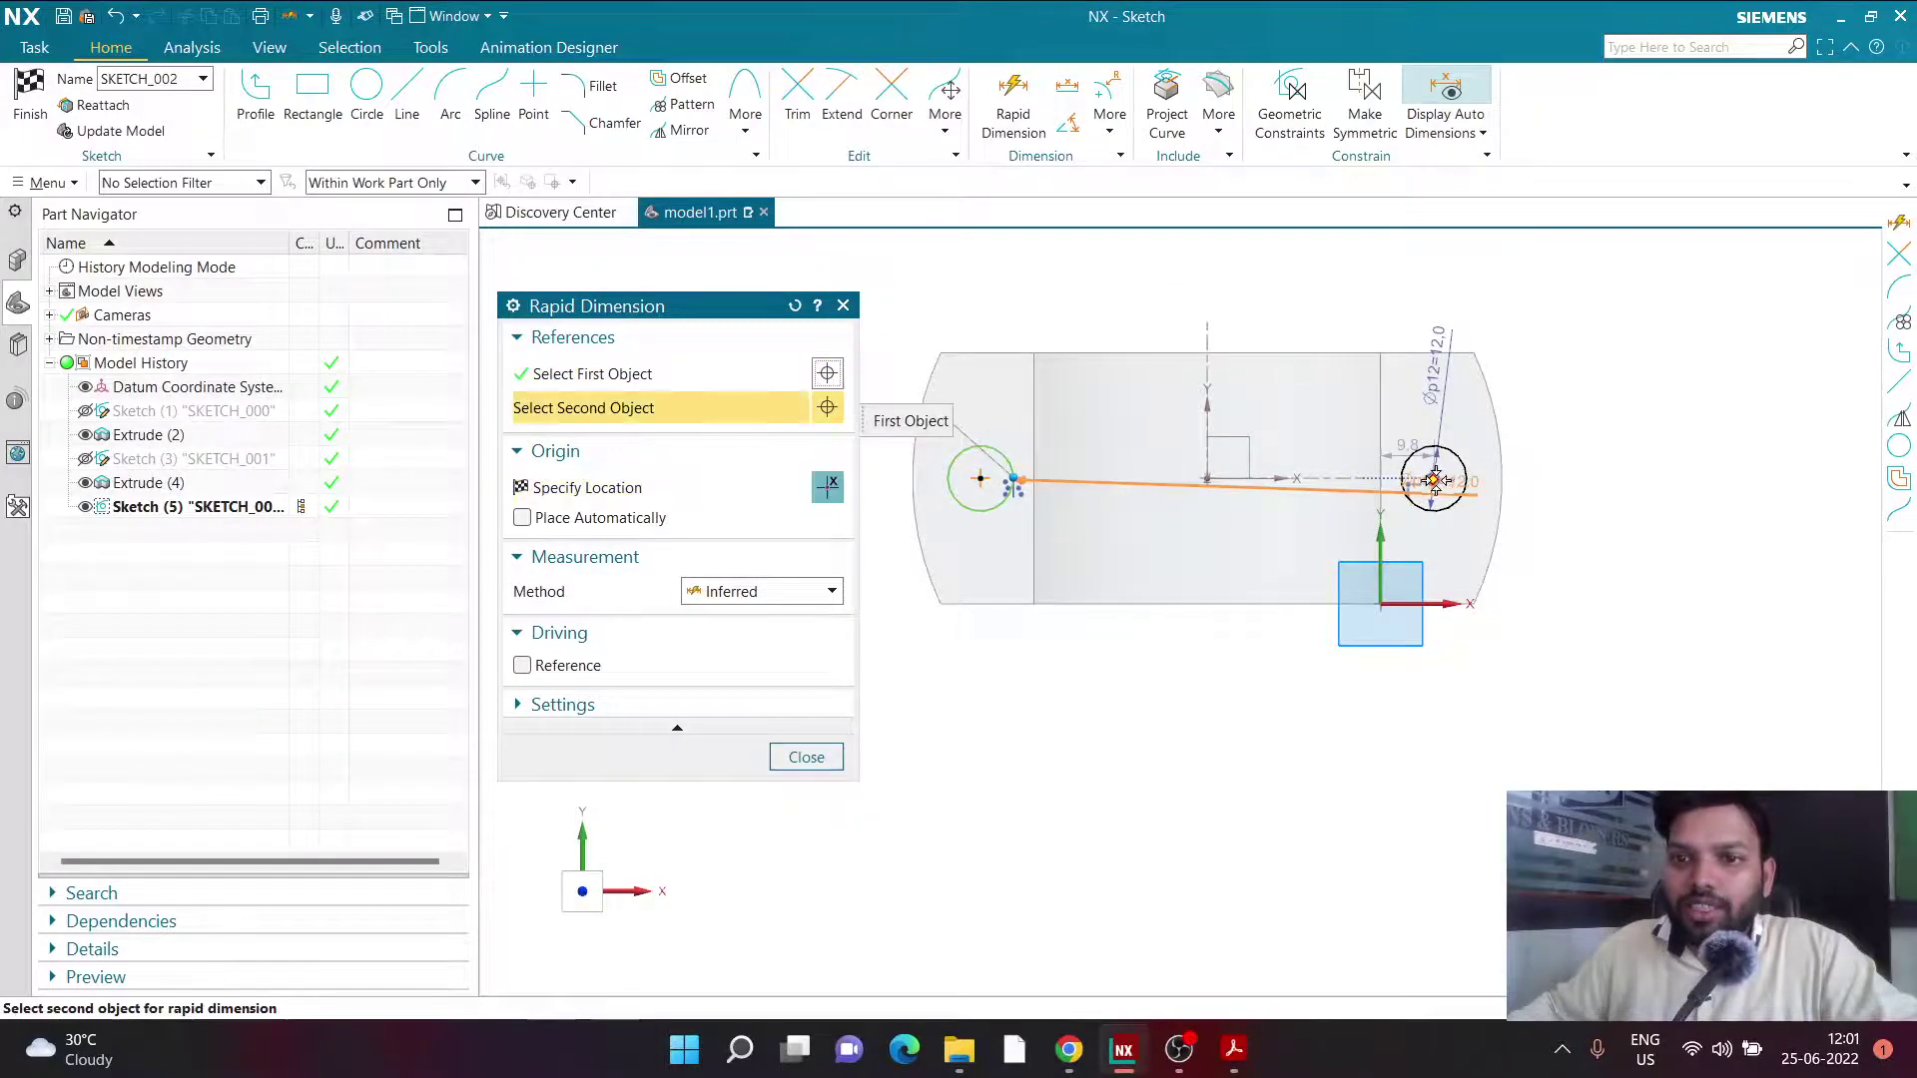
pyautogui.click(1433, 479)
pyautogui.click(1215, 774)
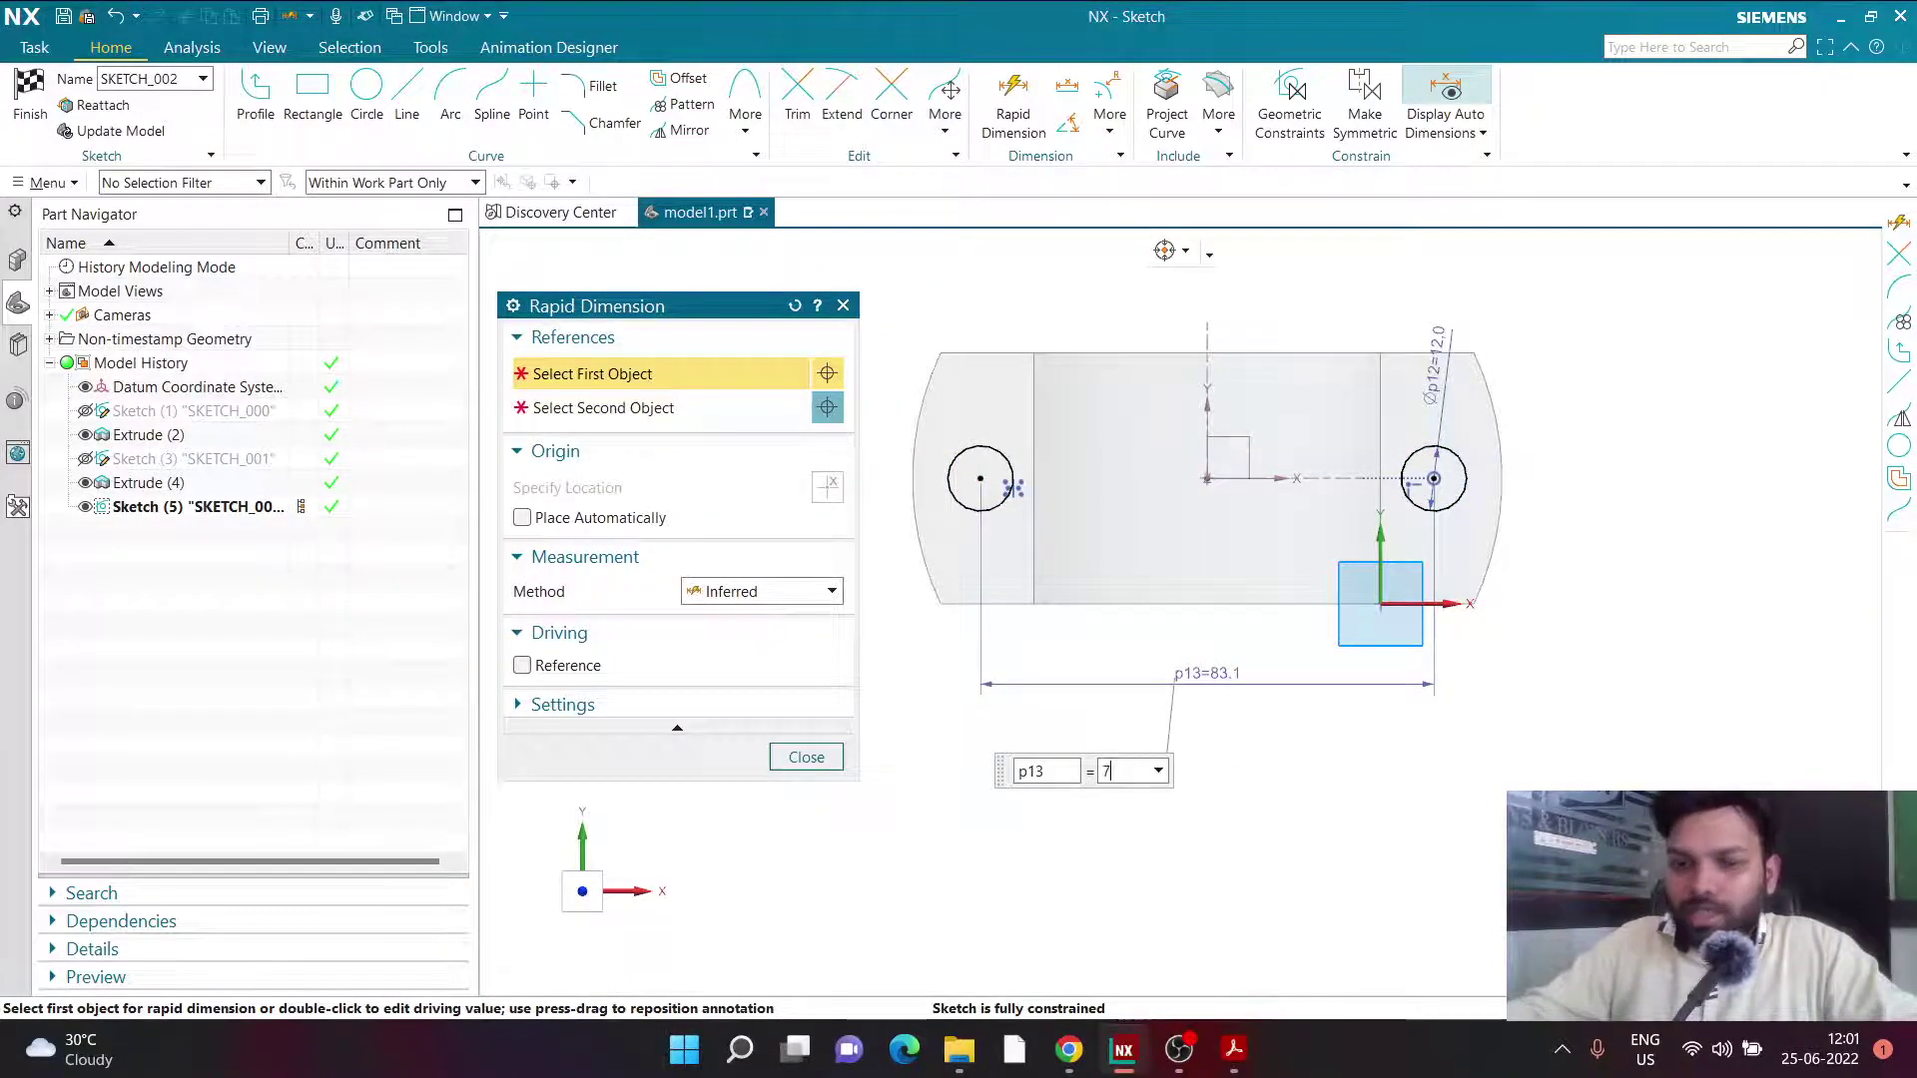
pyautogui.middleClick(1215, 803)
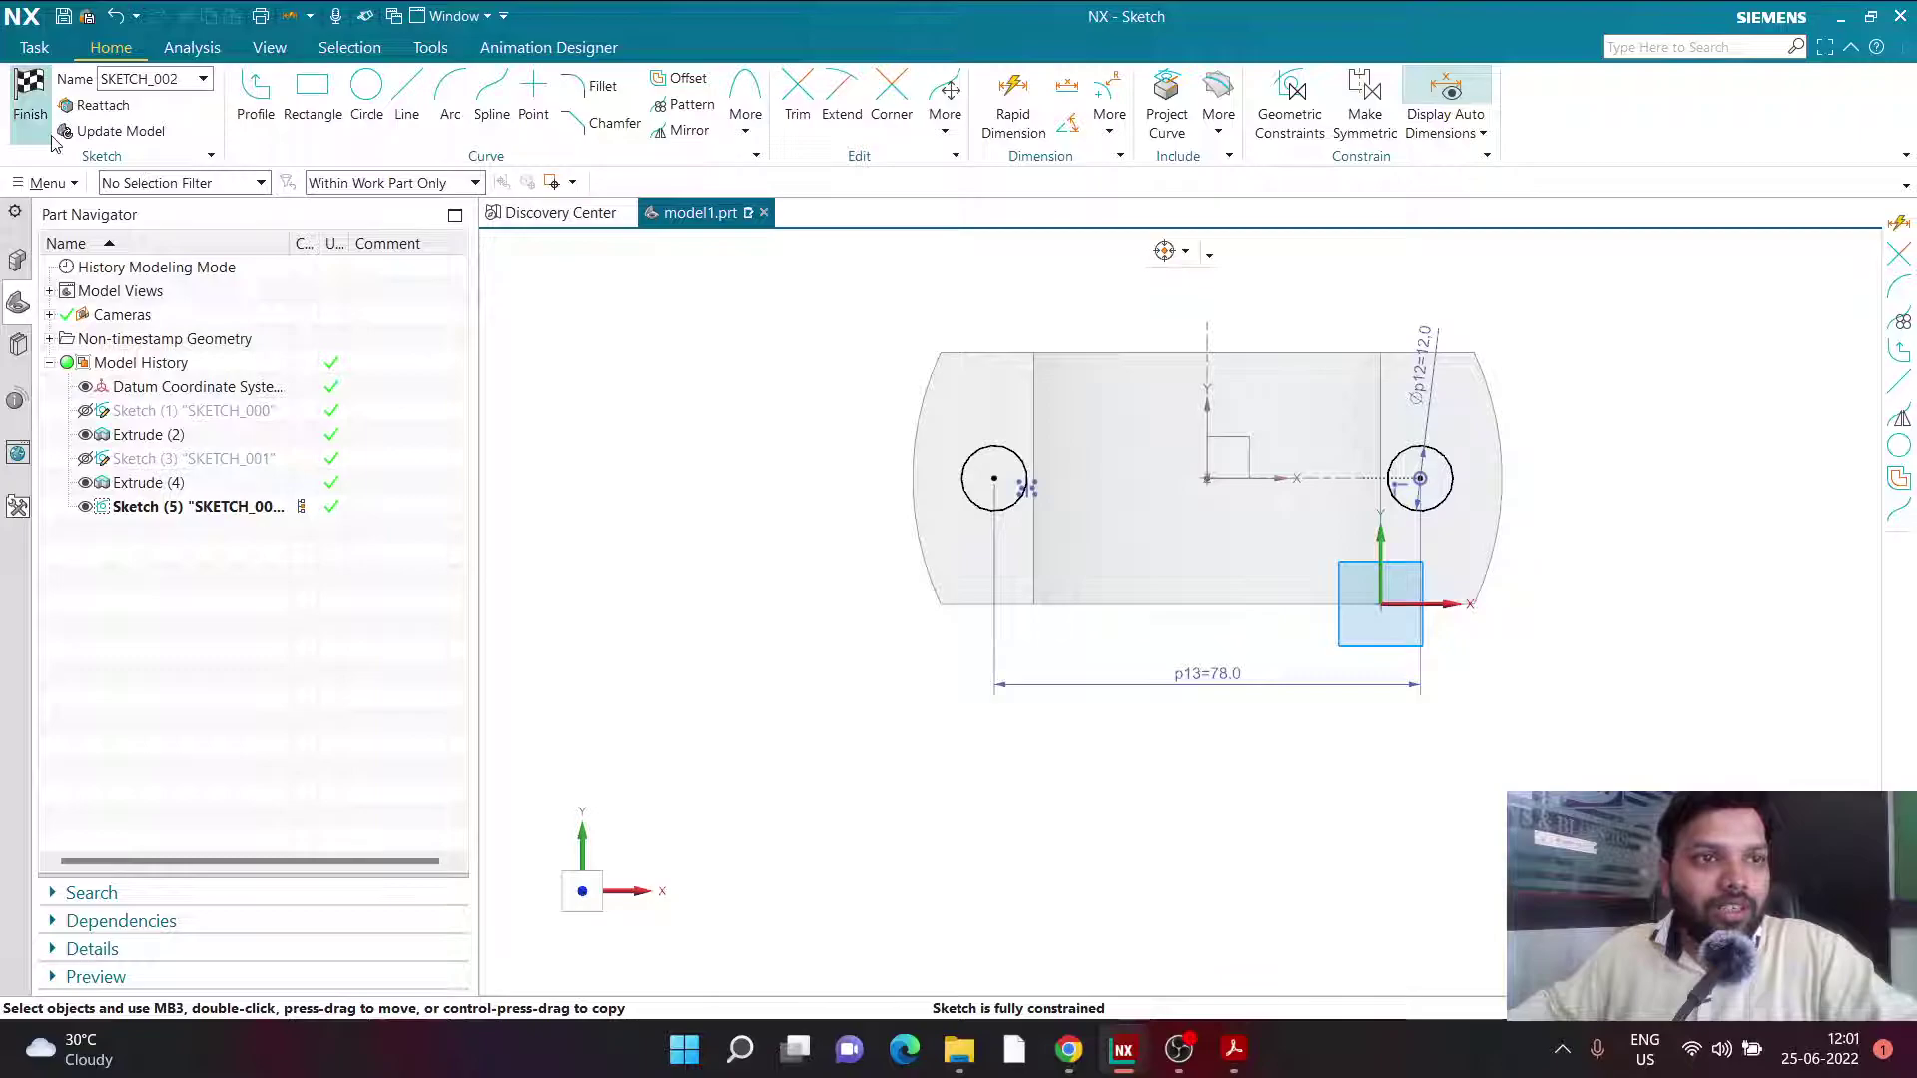
pyautogui.click(30, 100)
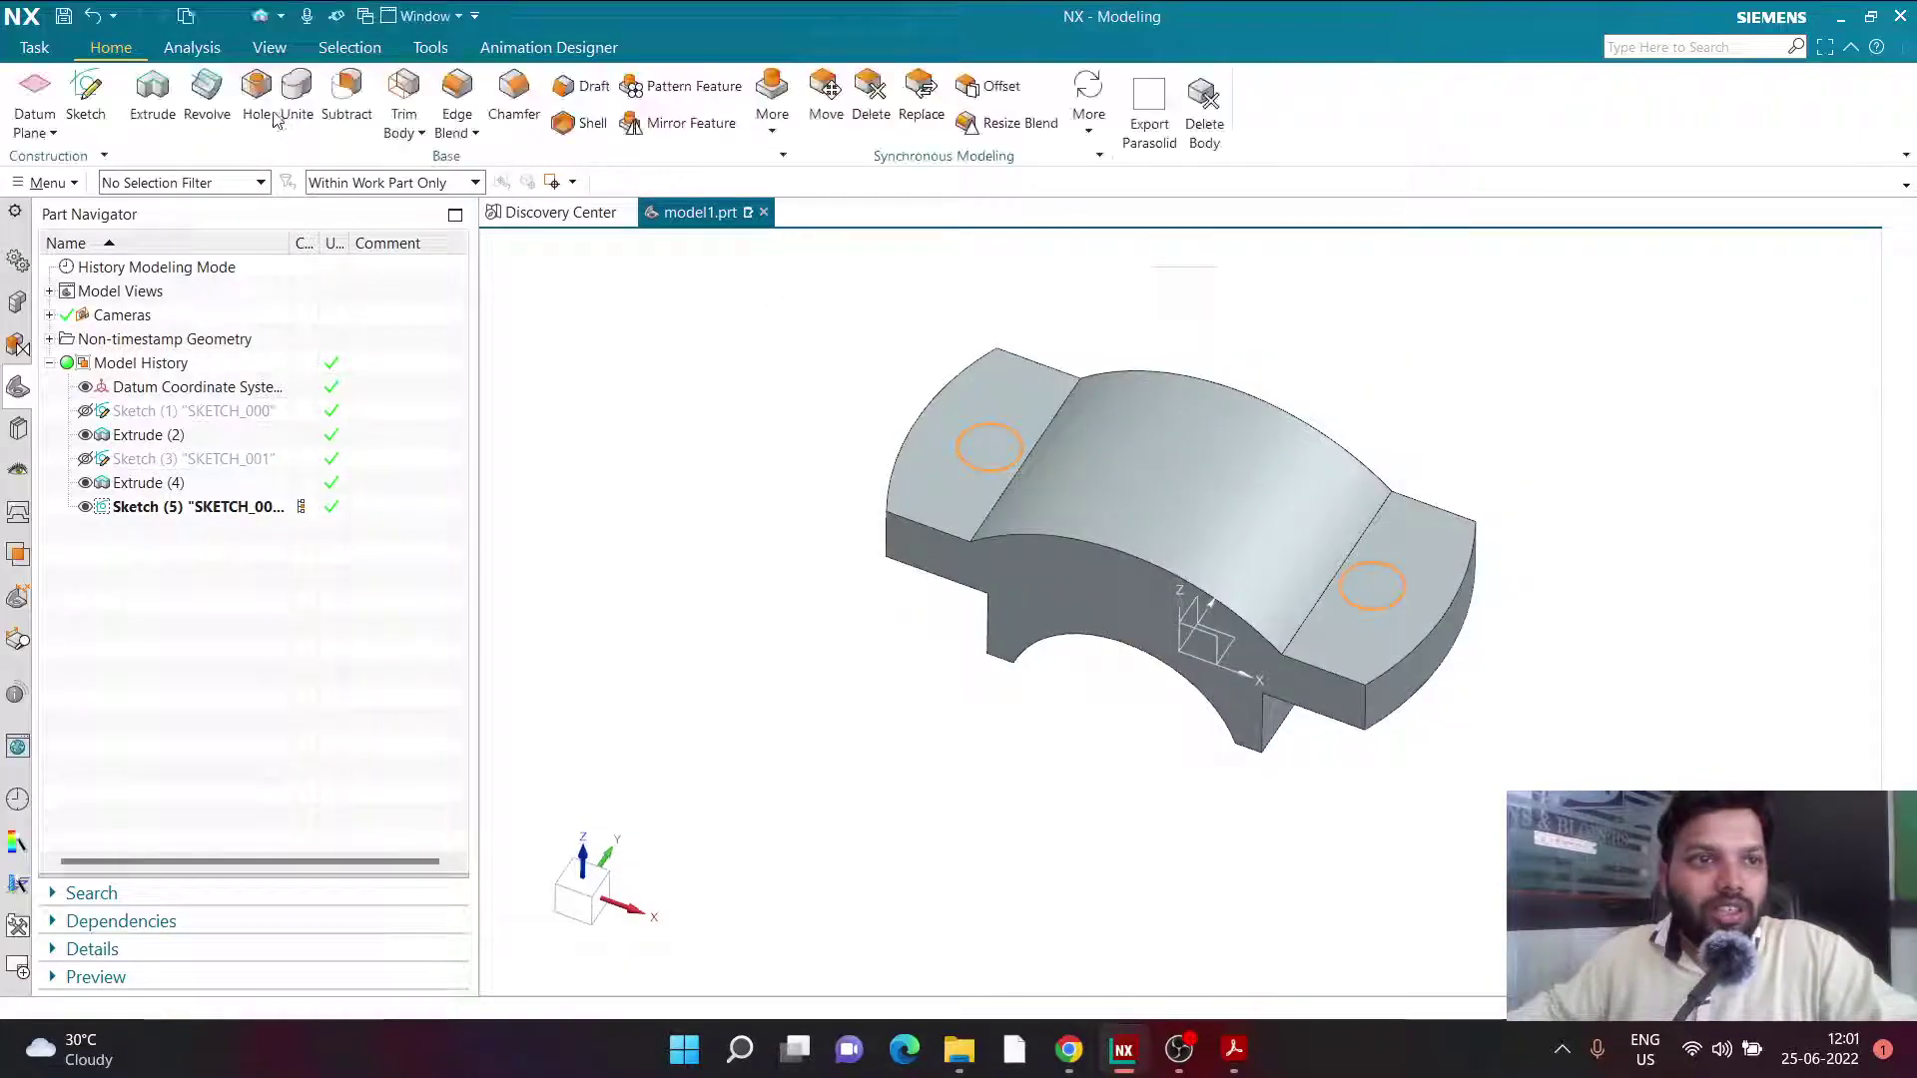
# Extrude both 12 mm circles downward as a Subtract with the end limit Until Next, and hide their sketch.
pyautogui.click(152, 100)
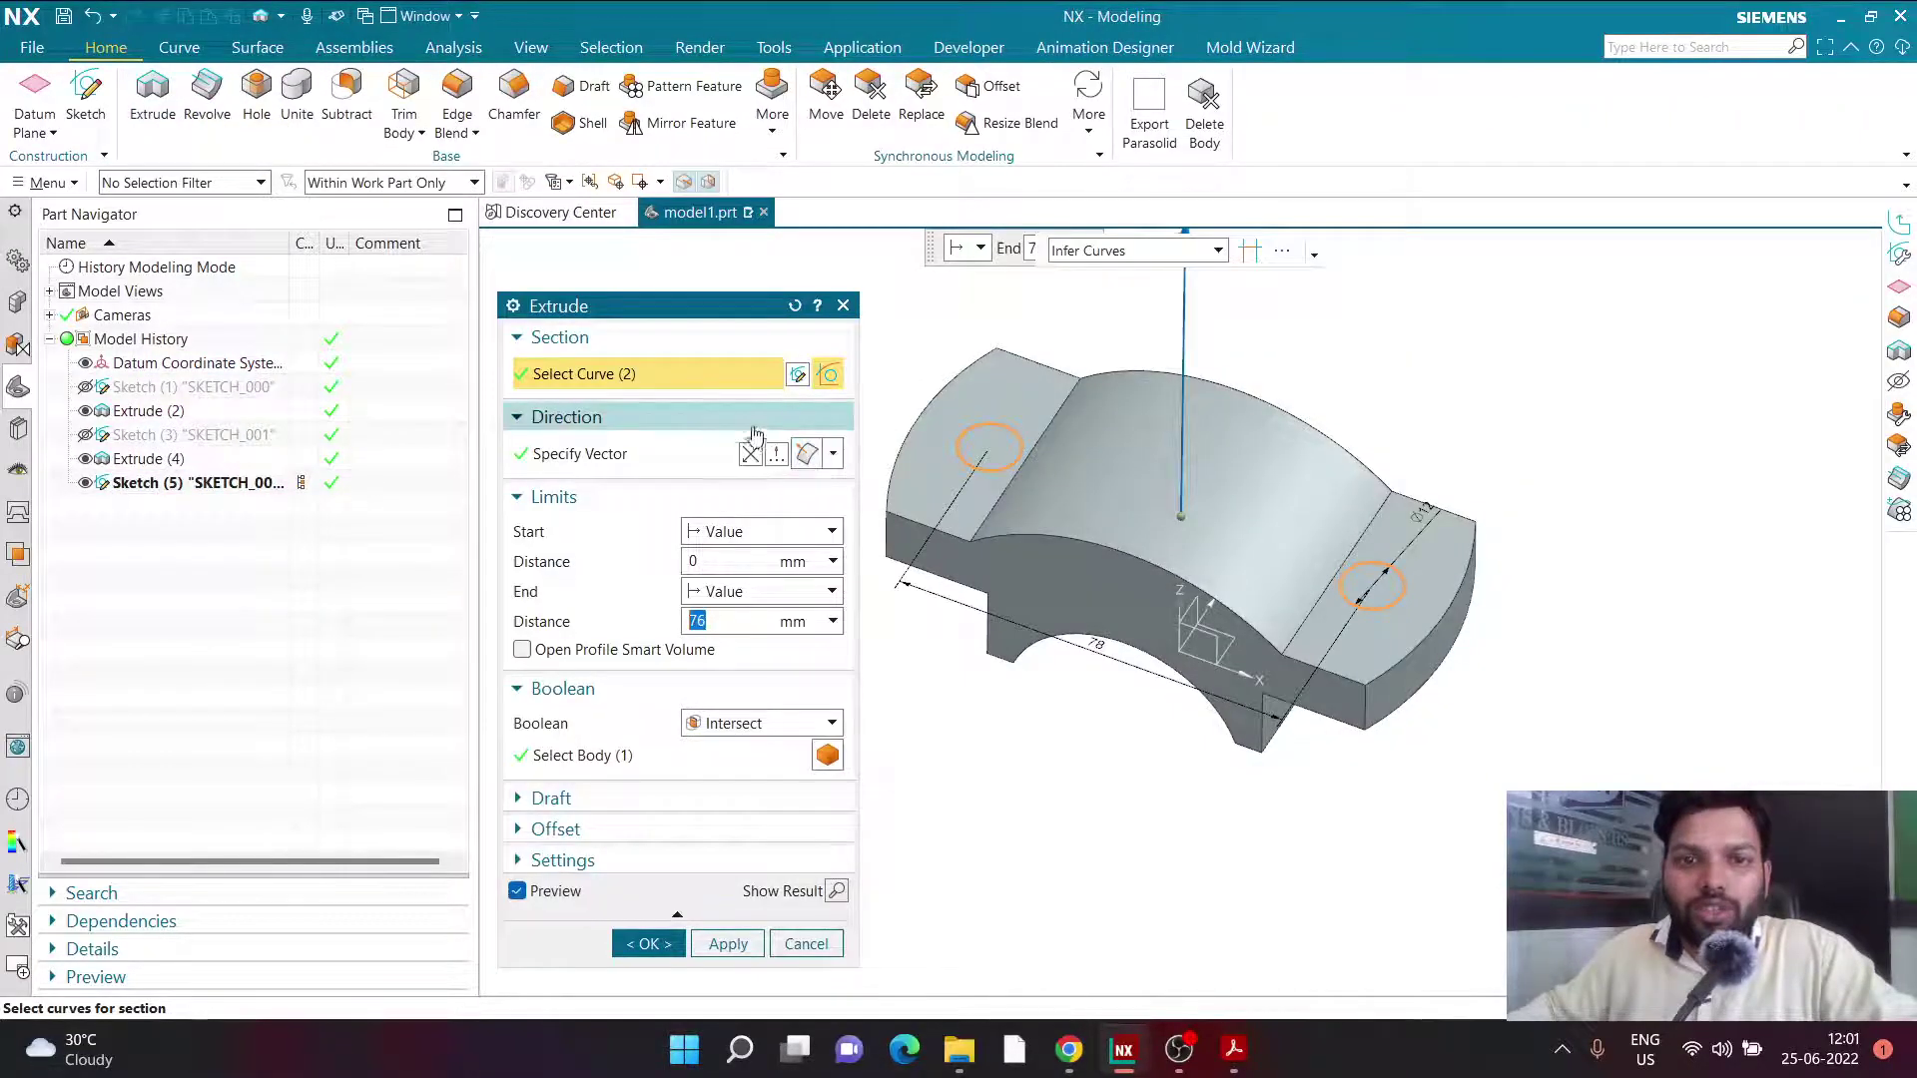
pyautogui.click(710, 723)
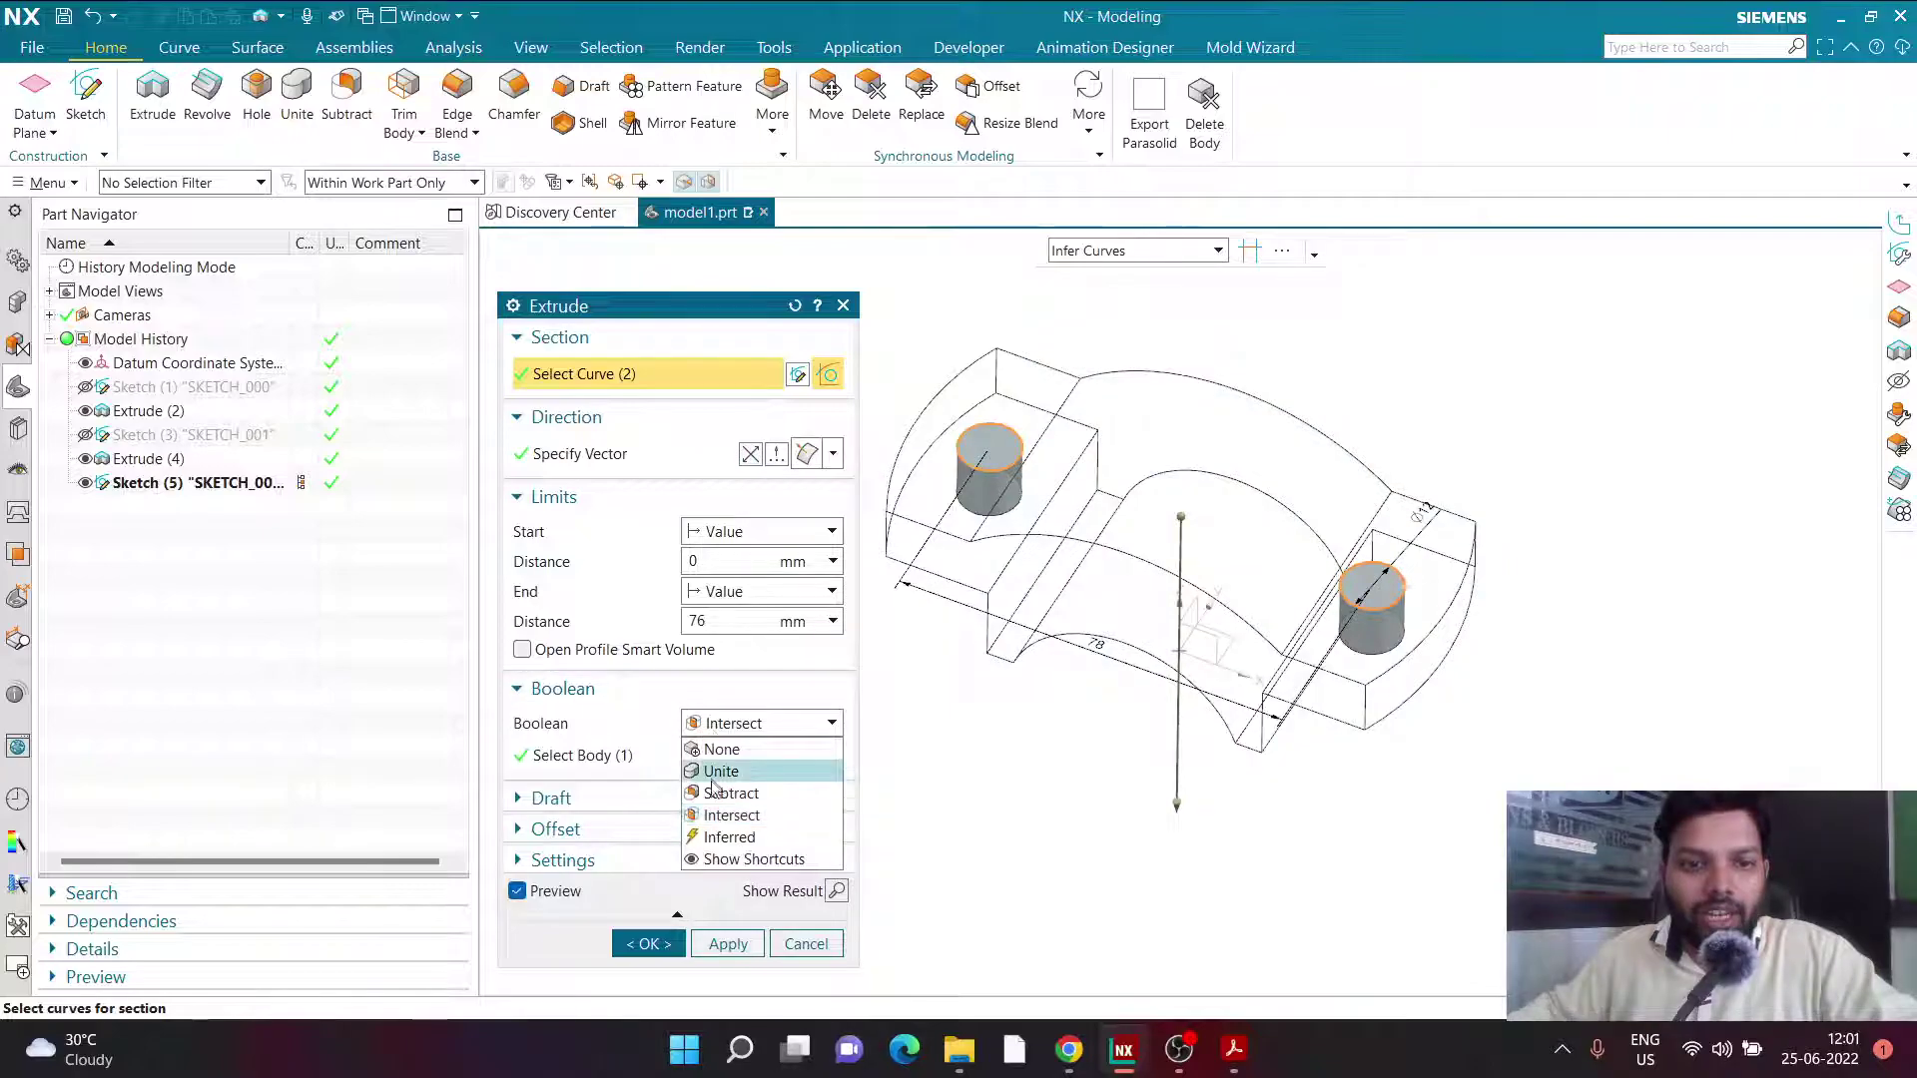
pyautogui.click(710, 786)
pyautogui.click(759, 591)
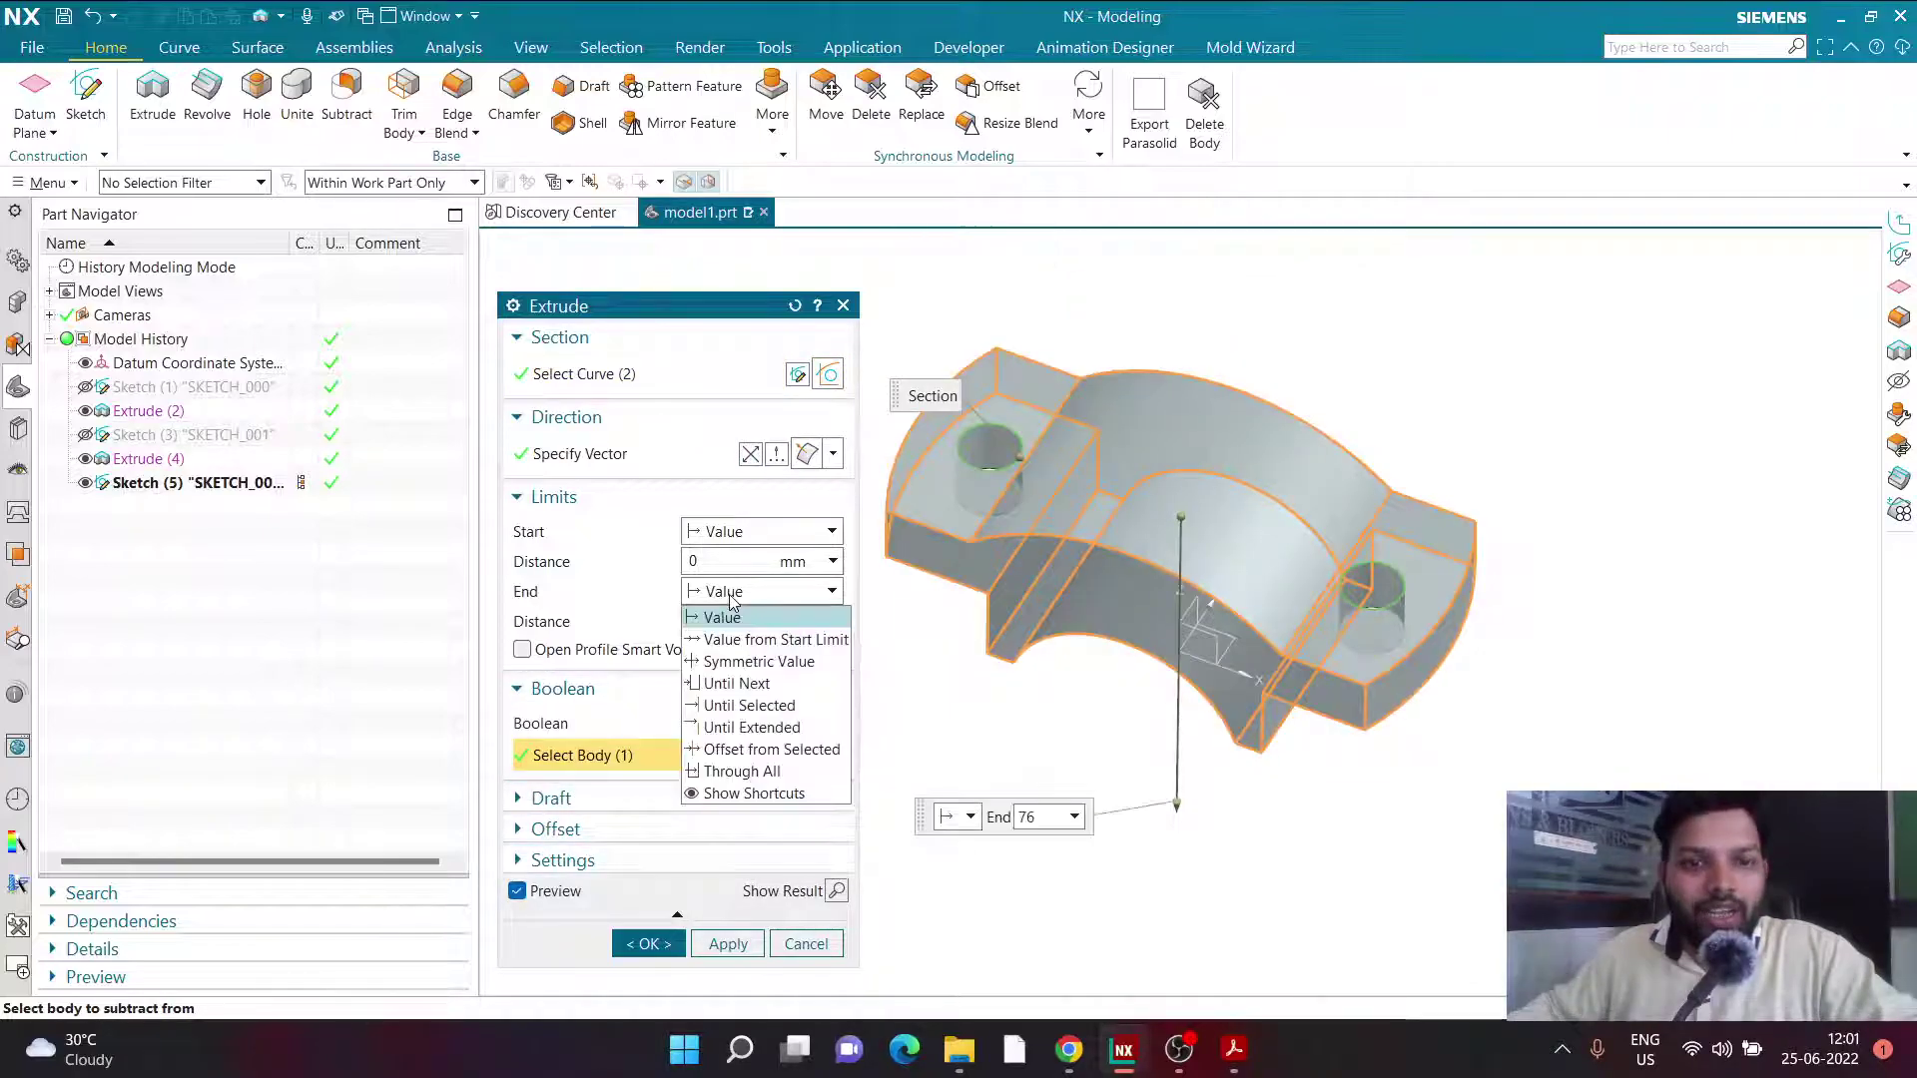
pyautogui.click(736, 682)
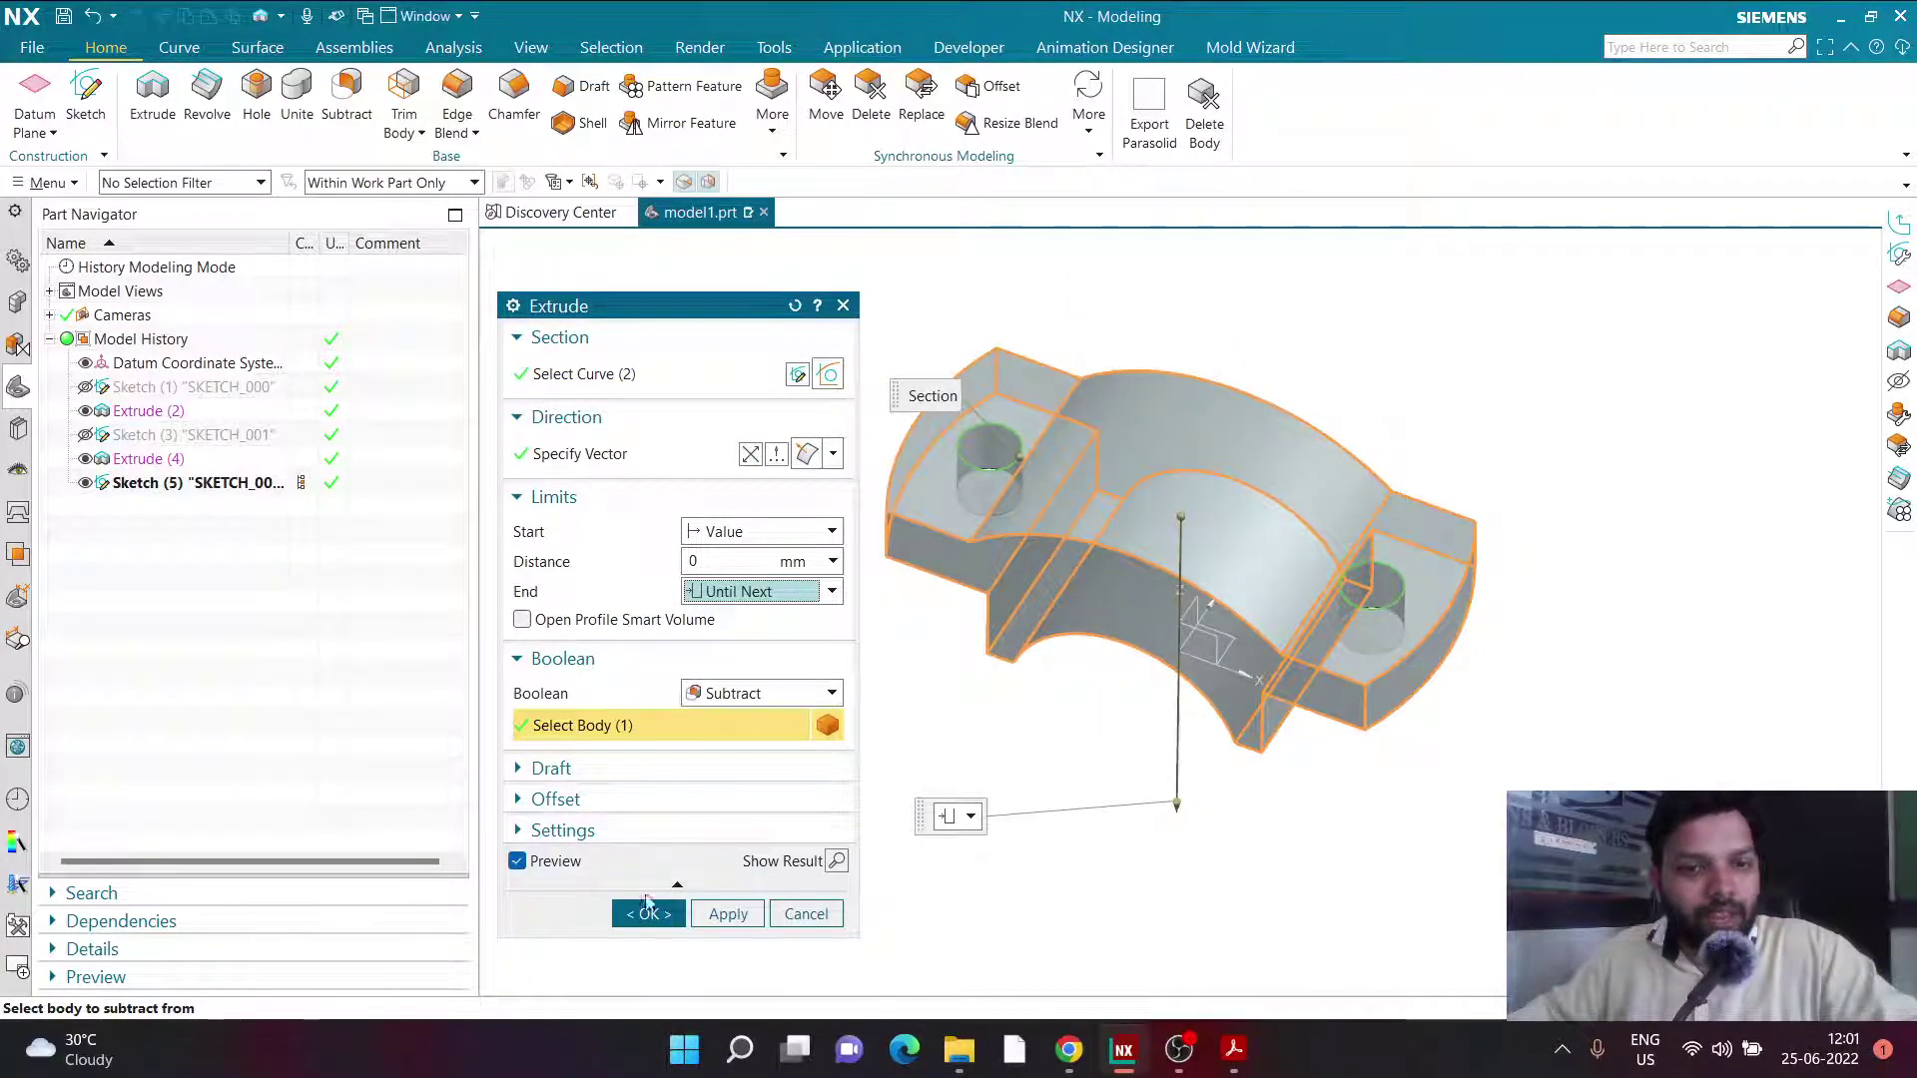
pyautogui.click(647, 914)
pyautogui.moveTo(948, 599)
pyautogui.mouseDown(button='middle')
pyautogui.moveTo(946, 407)
pyautogui.moveTo(928, 569)
pyautogui.mouseUp(button='middle')
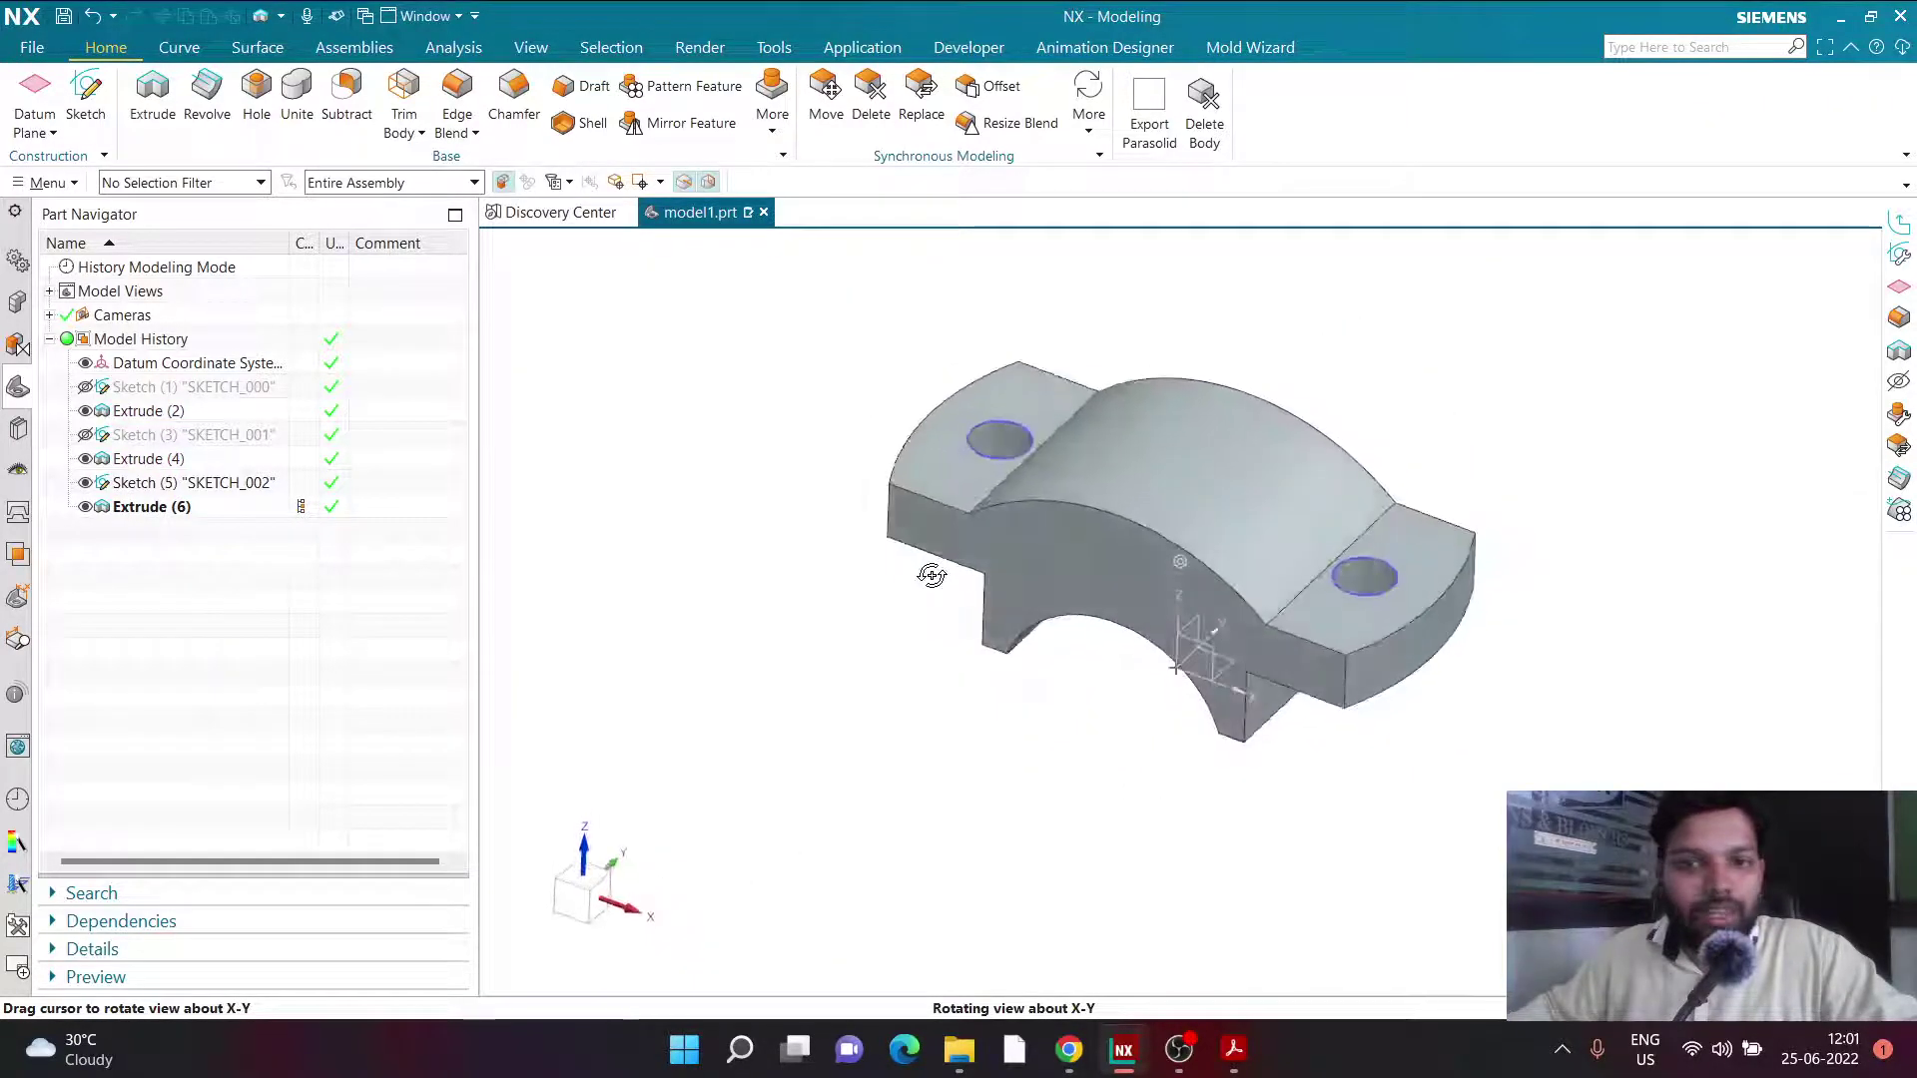
pyautogui.click(85, 482)
# Check the R17 cutouts and the central stepped hole in the CAP_AND_BOLT PDF, and return to NX.
pyautogui.moveTo(1234, 1048)
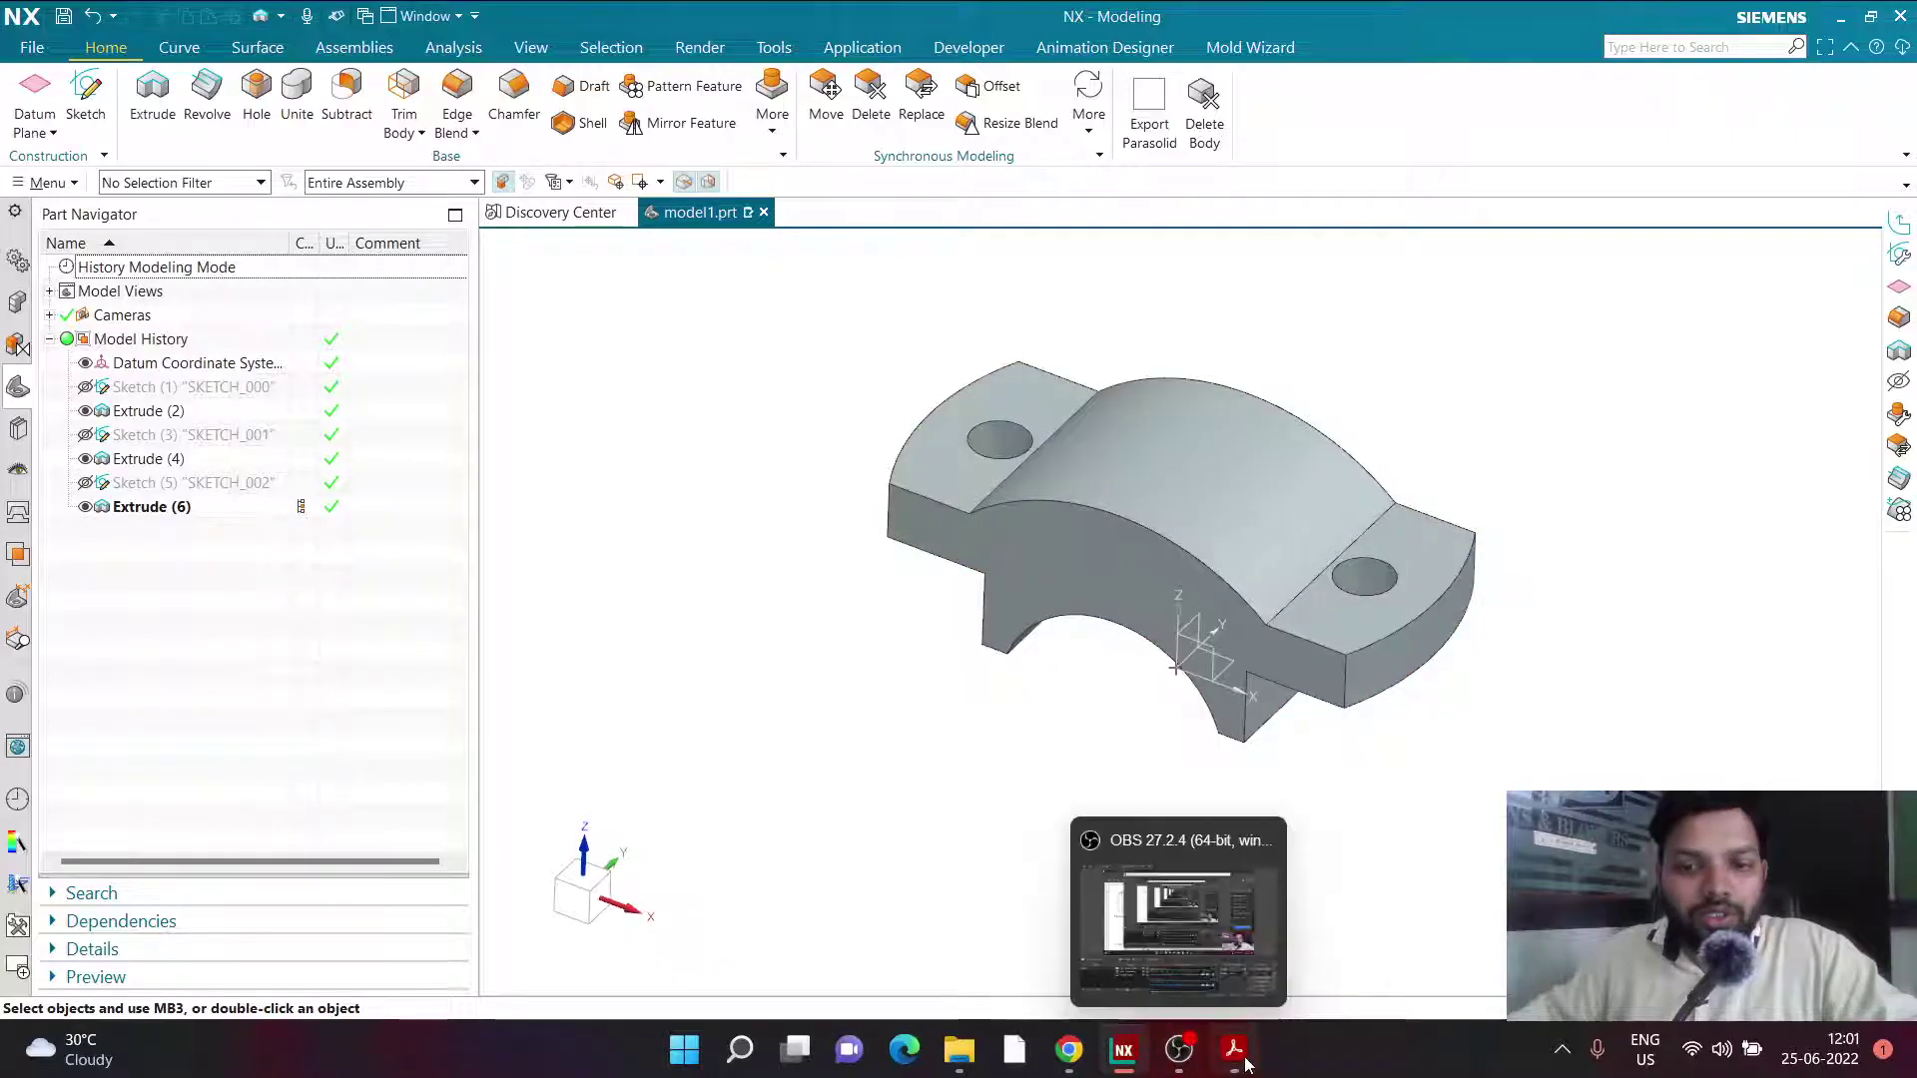
pyautogui.click(1145, 939)
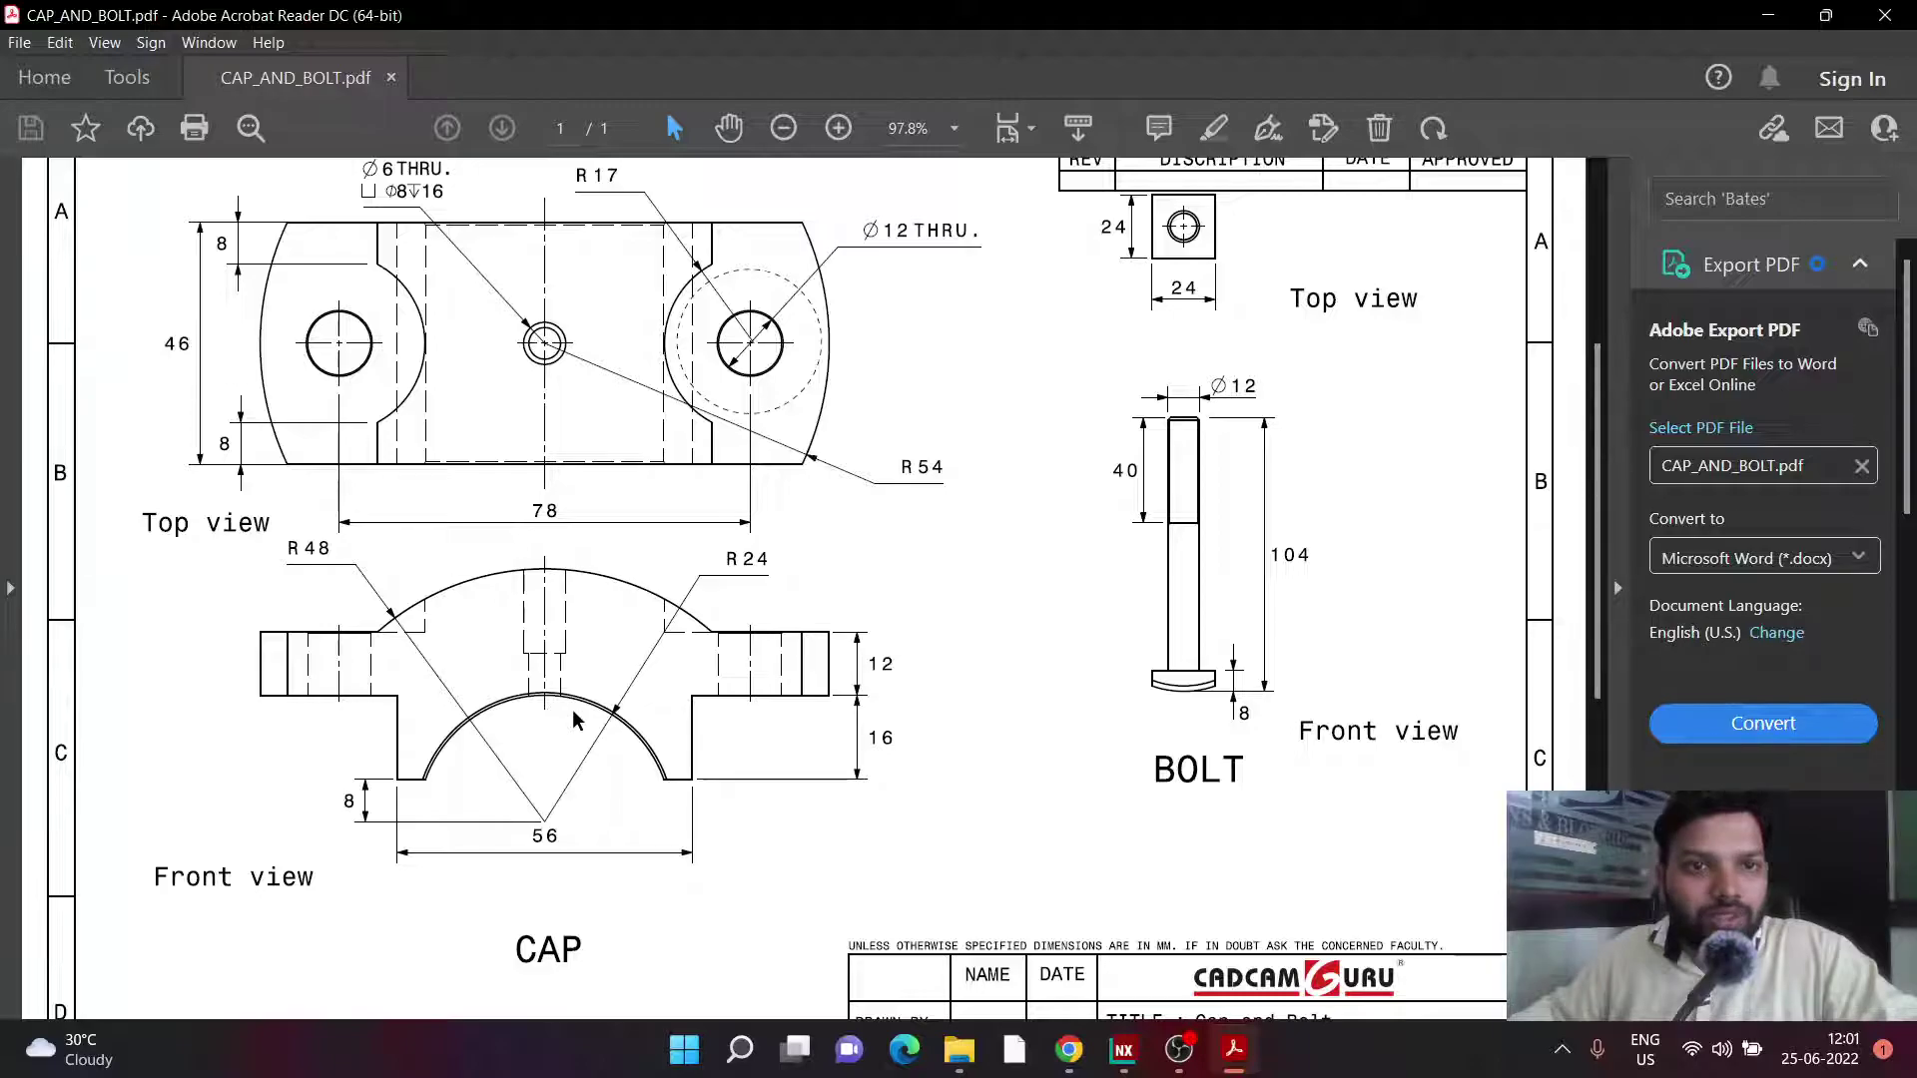
pyautogui.scroll(1, 575, 719)
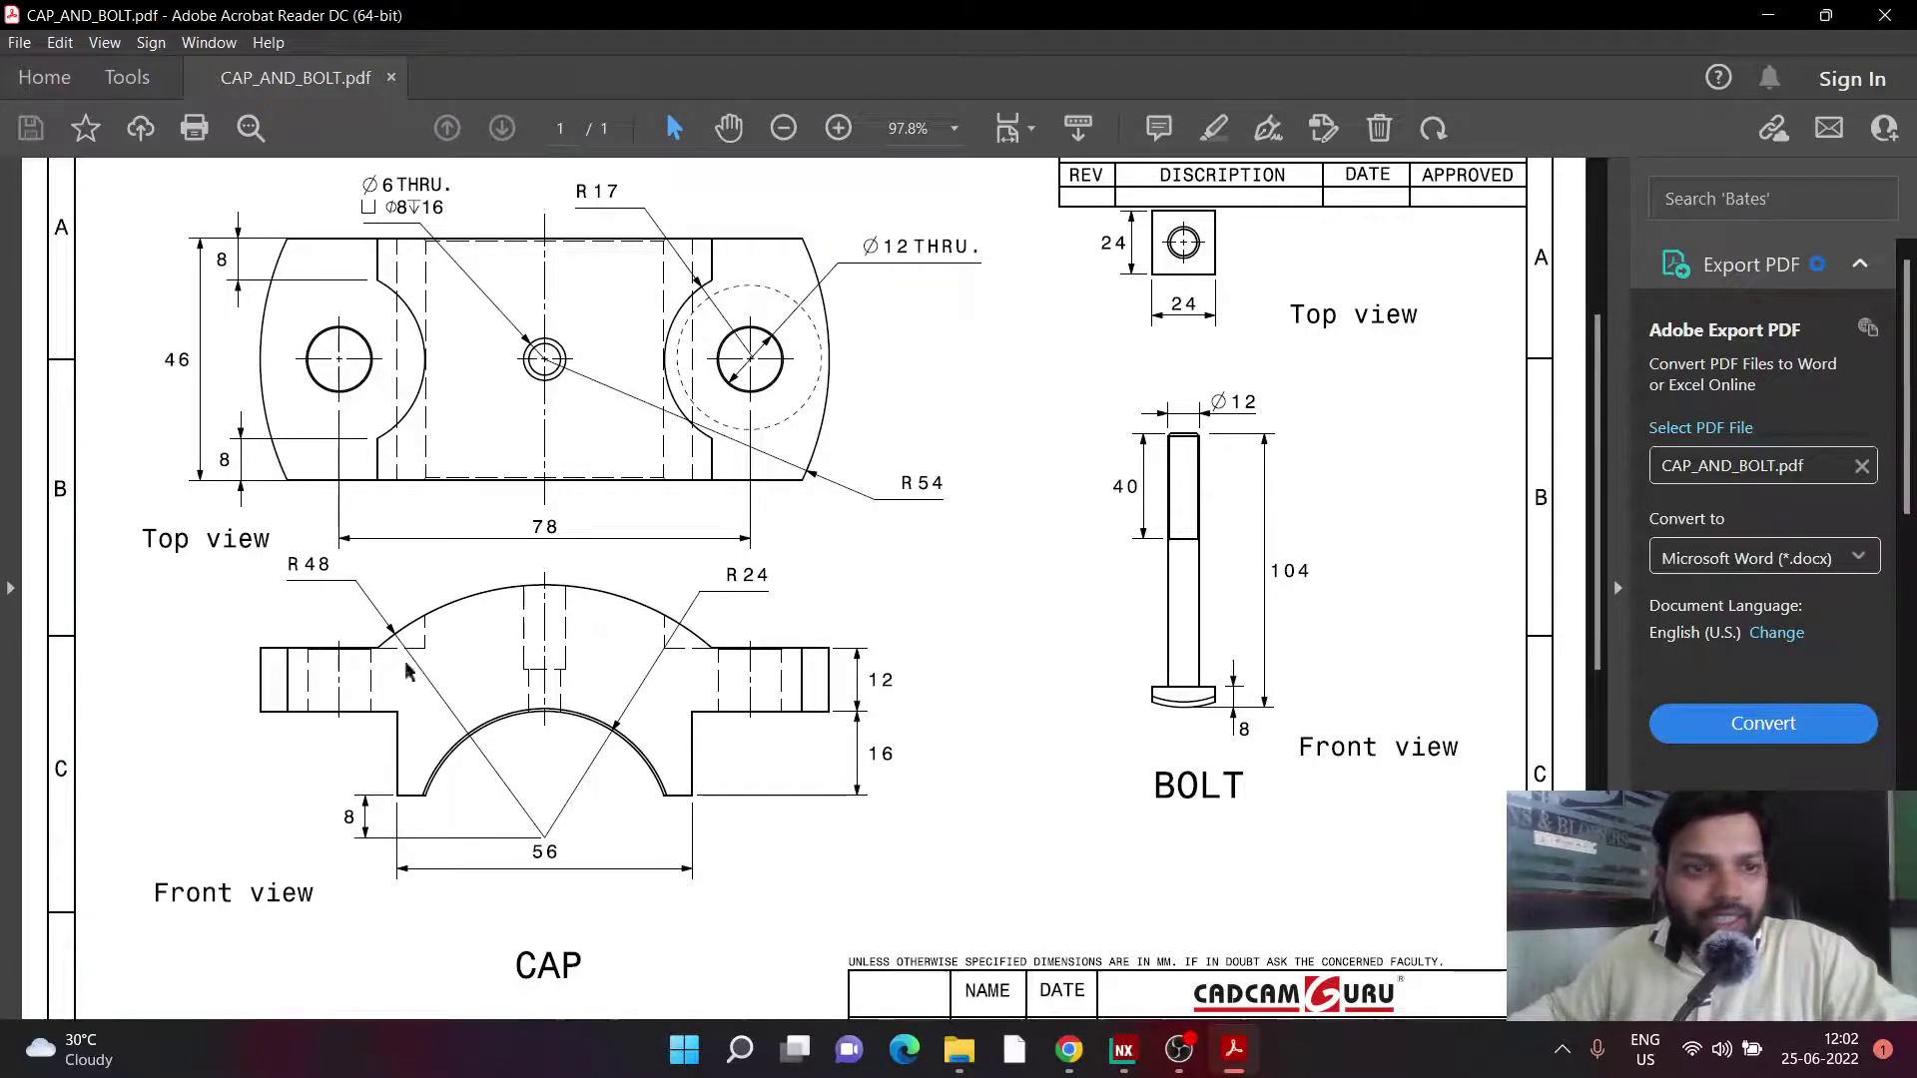
pyautogui.click(1123, 1050)
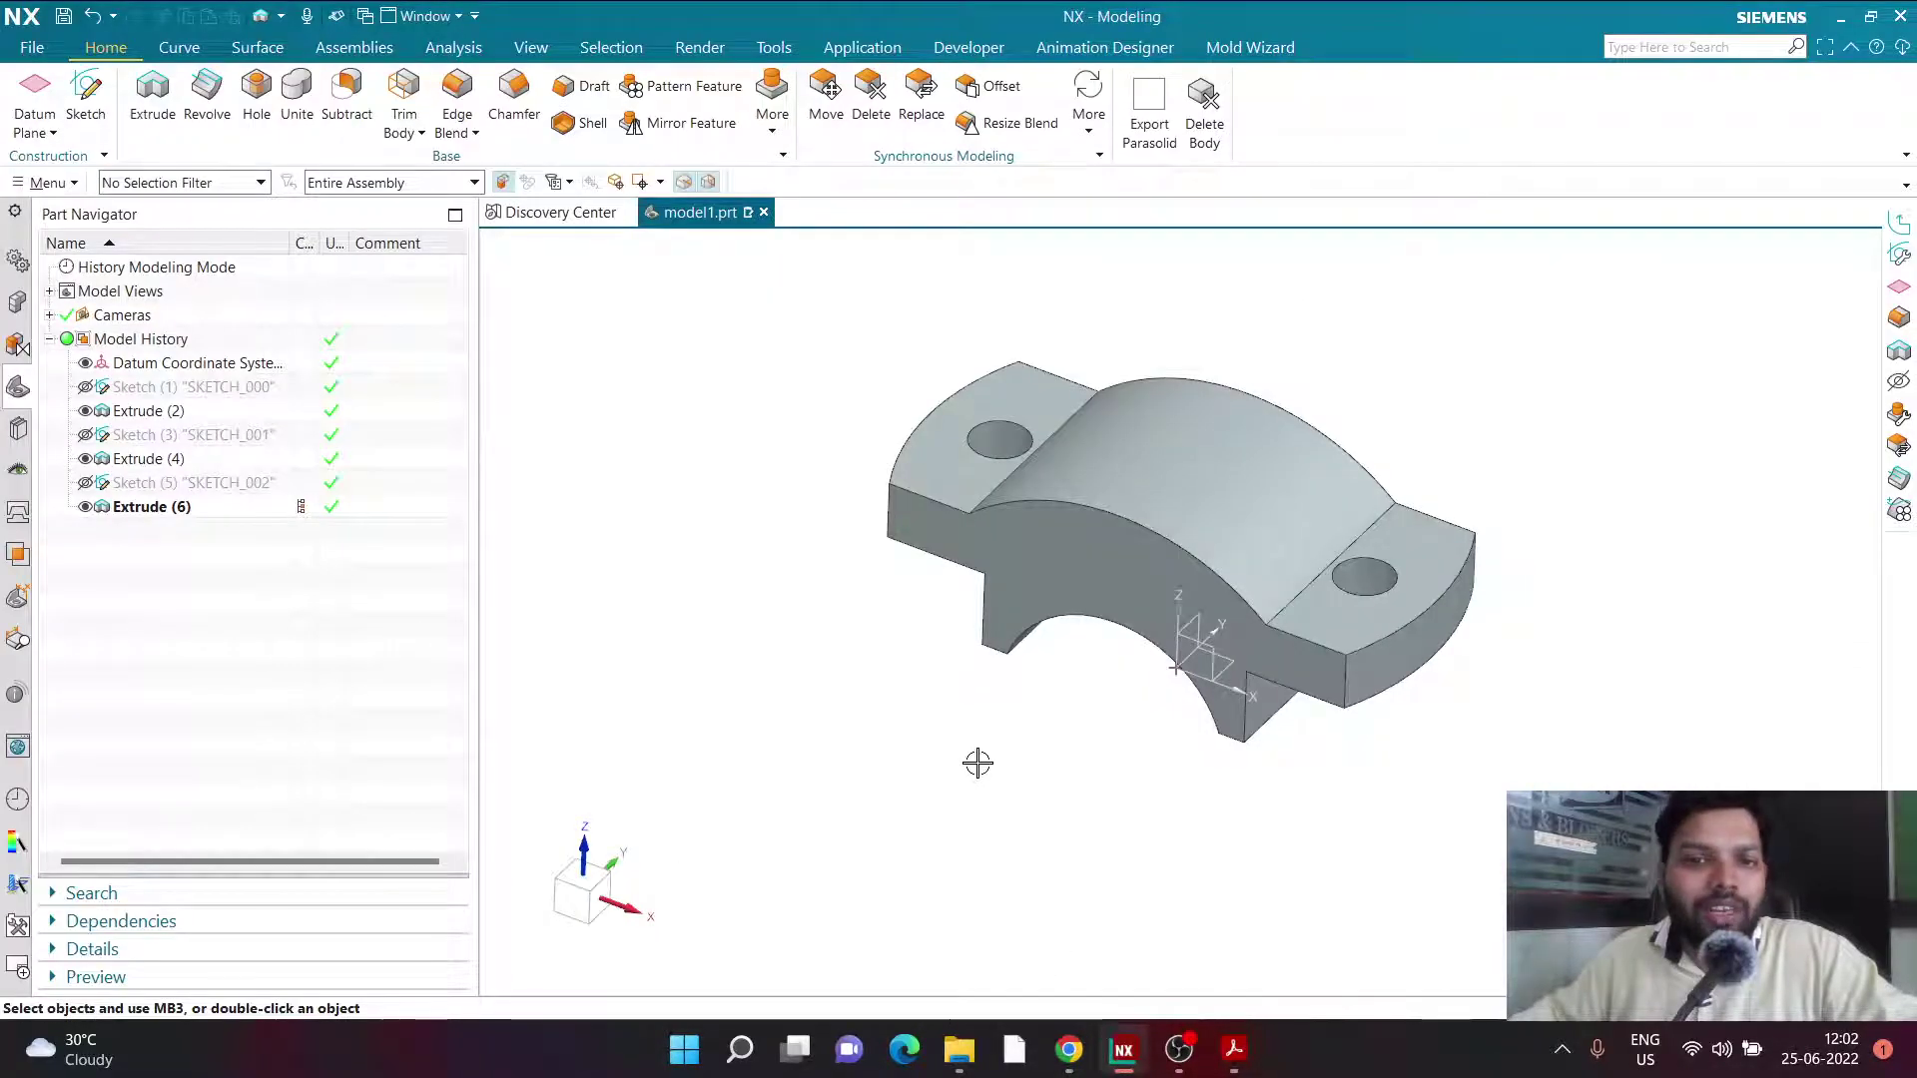
# Chamfer the front and back arc edges of the R24 bore with a symmetric distance of 0.5 mm, selecting them as single curves.
pyautogui.moveTo(975, 762); pyautogui.dragTo(949, 629, button='middle')
pyautogui.scroll(-3, 988, 458)
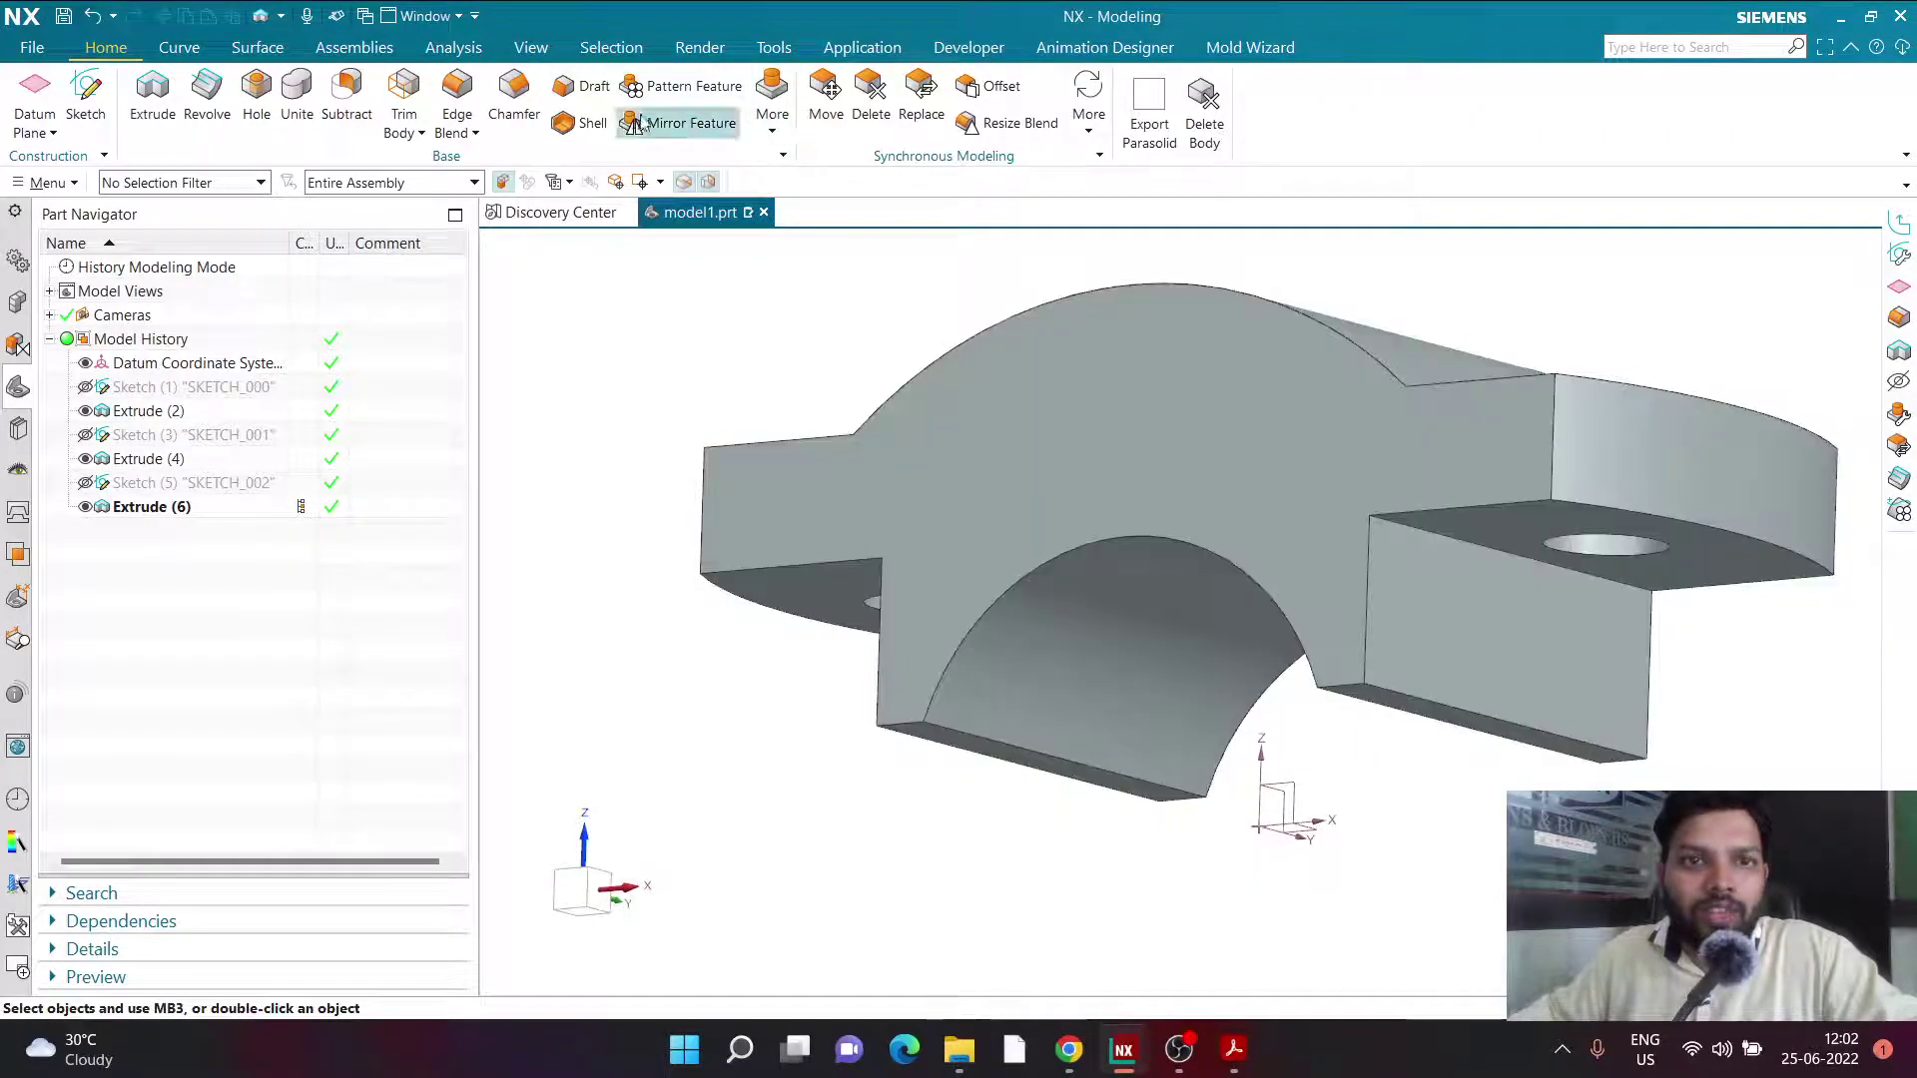
pyautogui.click(514, 100)
pyautogui.click(1153, 251)
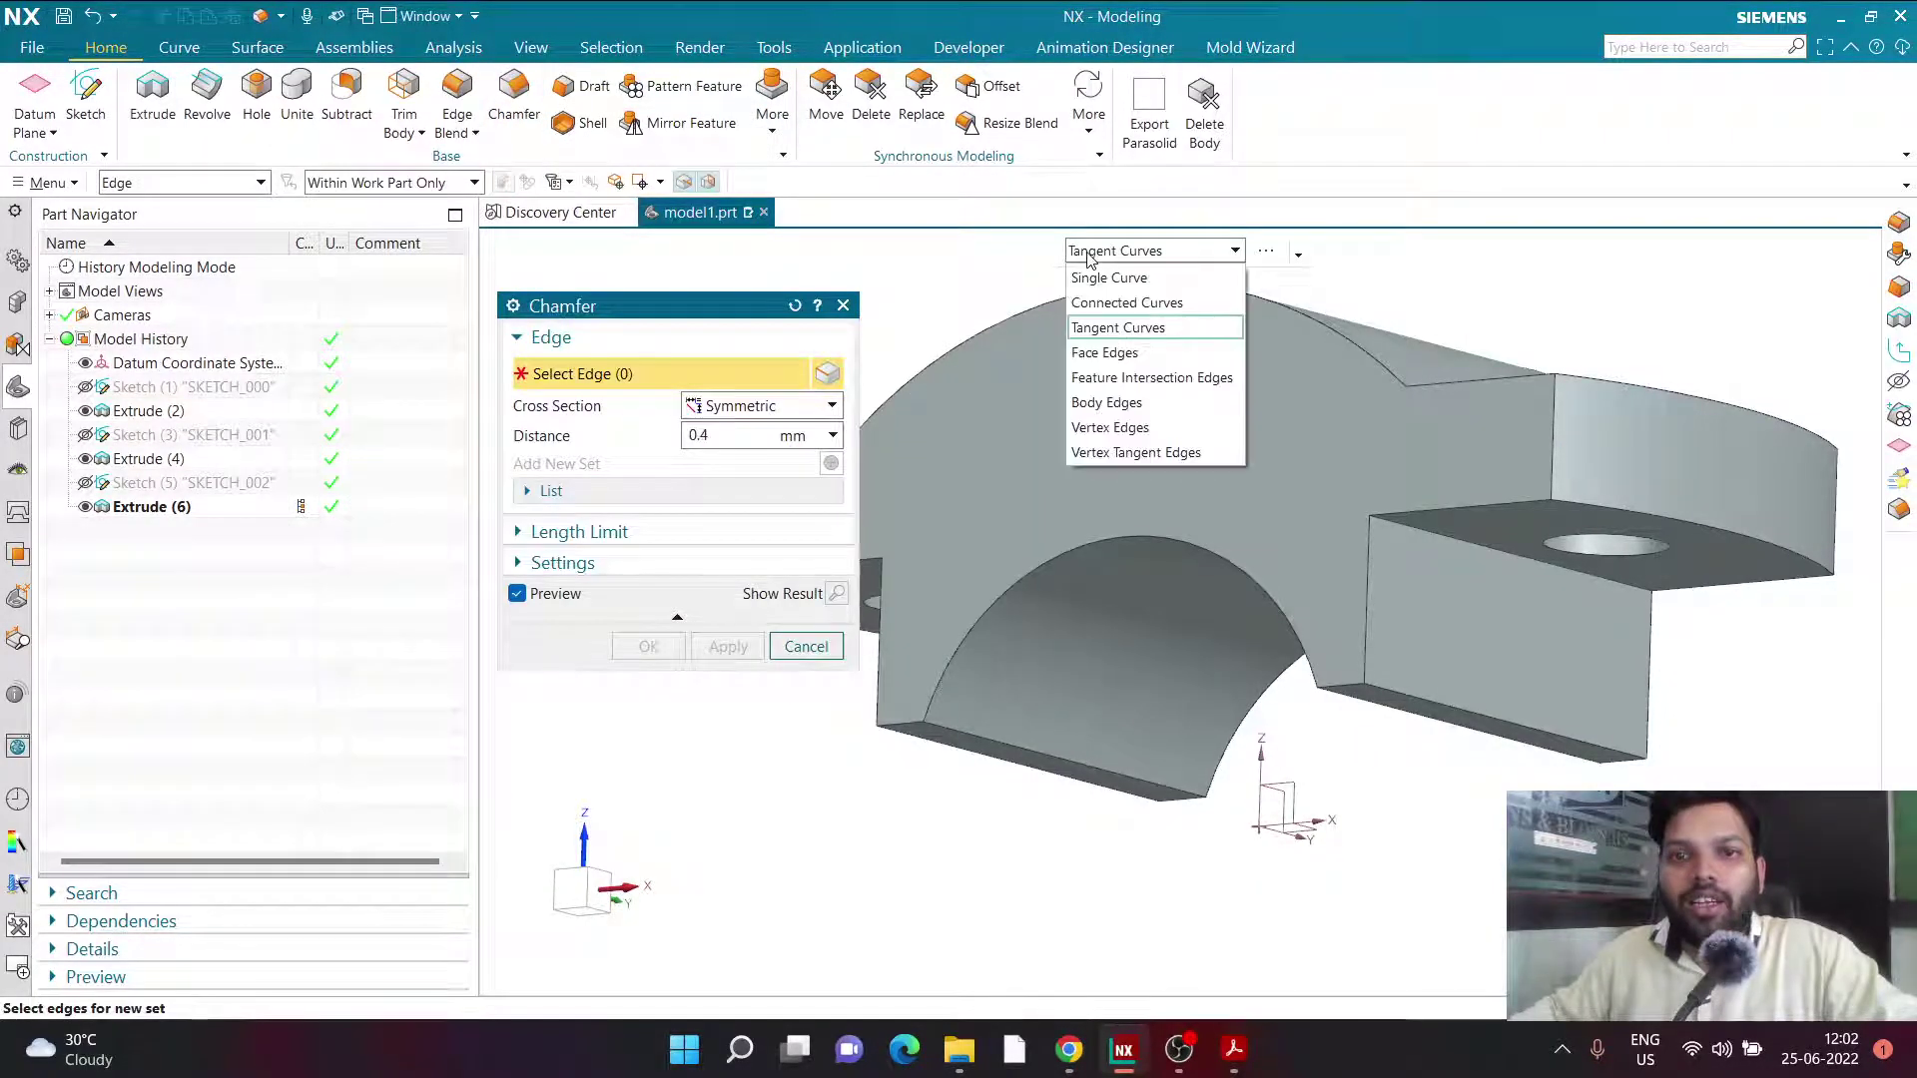
pyautogui.click(1108, 273)
pyautogui.click(1043, 565)
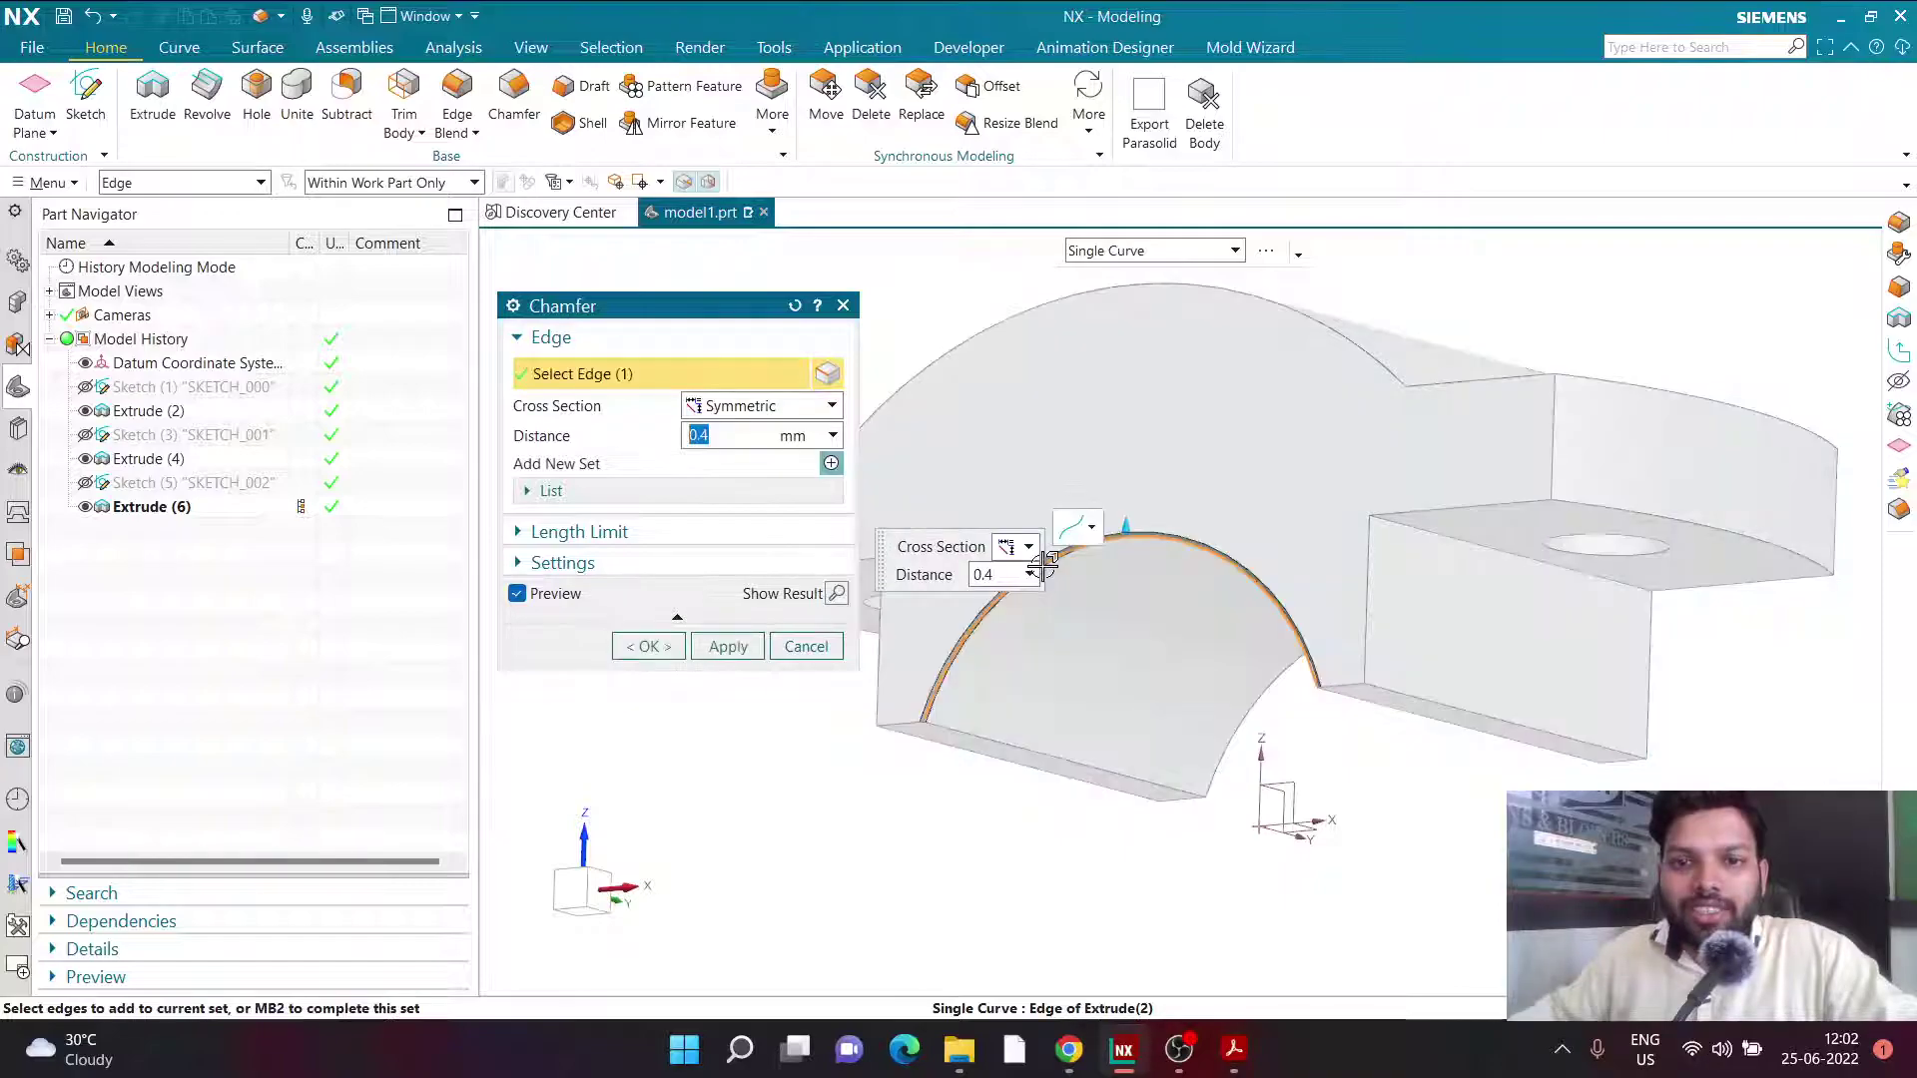
pyautogui.click(1273, 688)
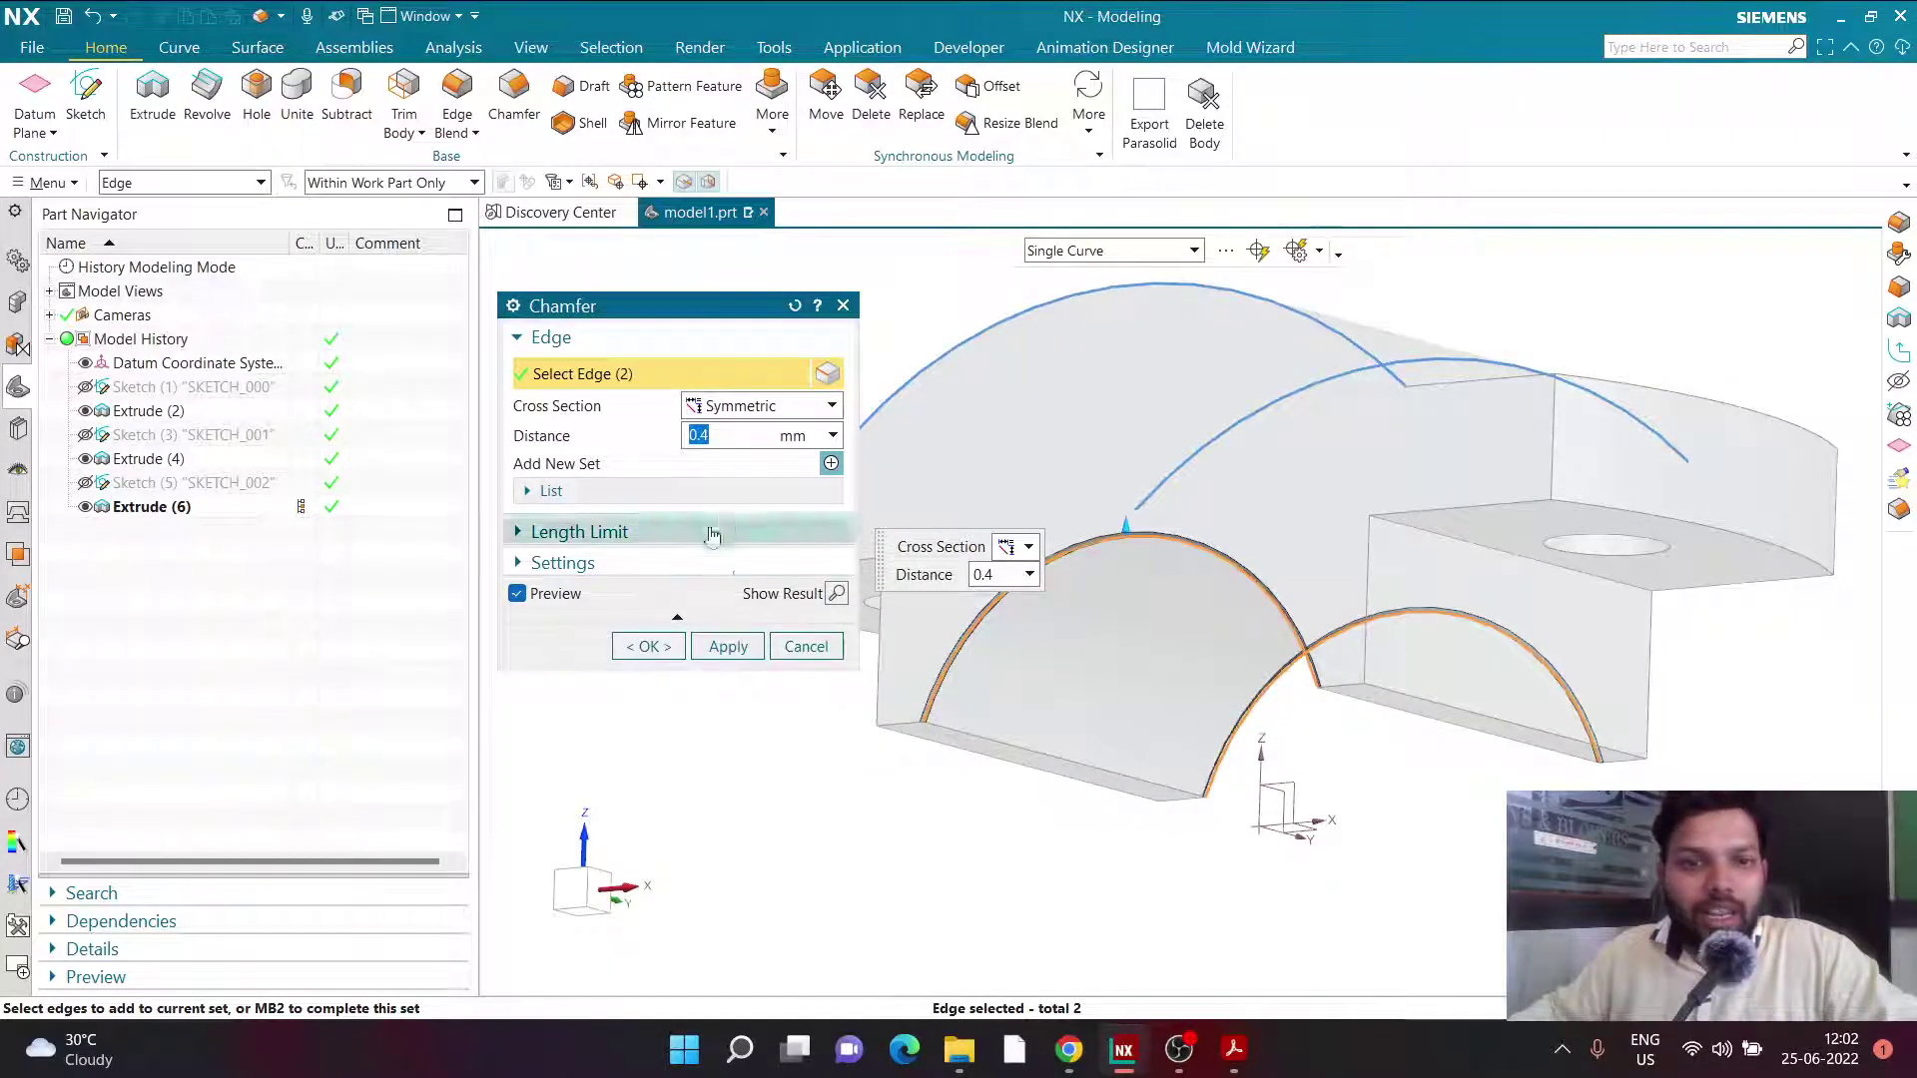
pyautogui.write('.5')
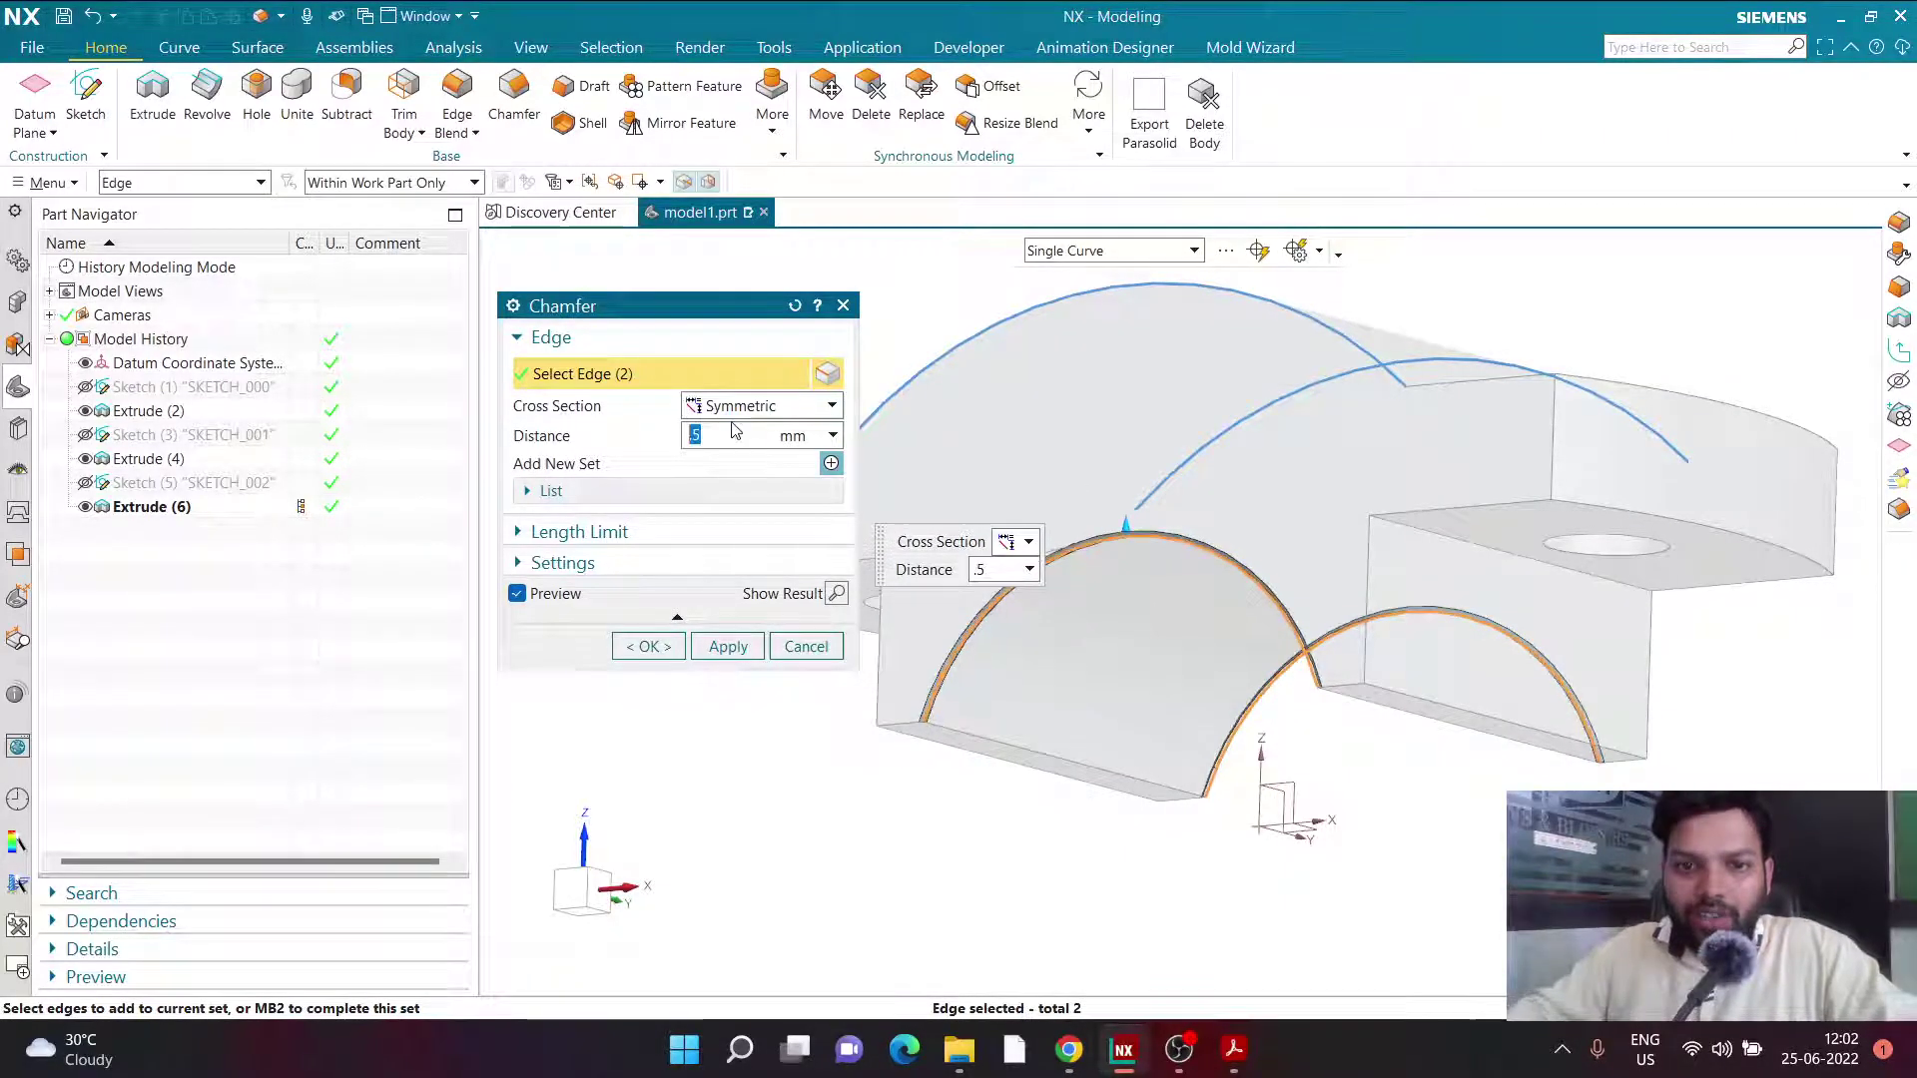
pyautogui.click(644, 645)
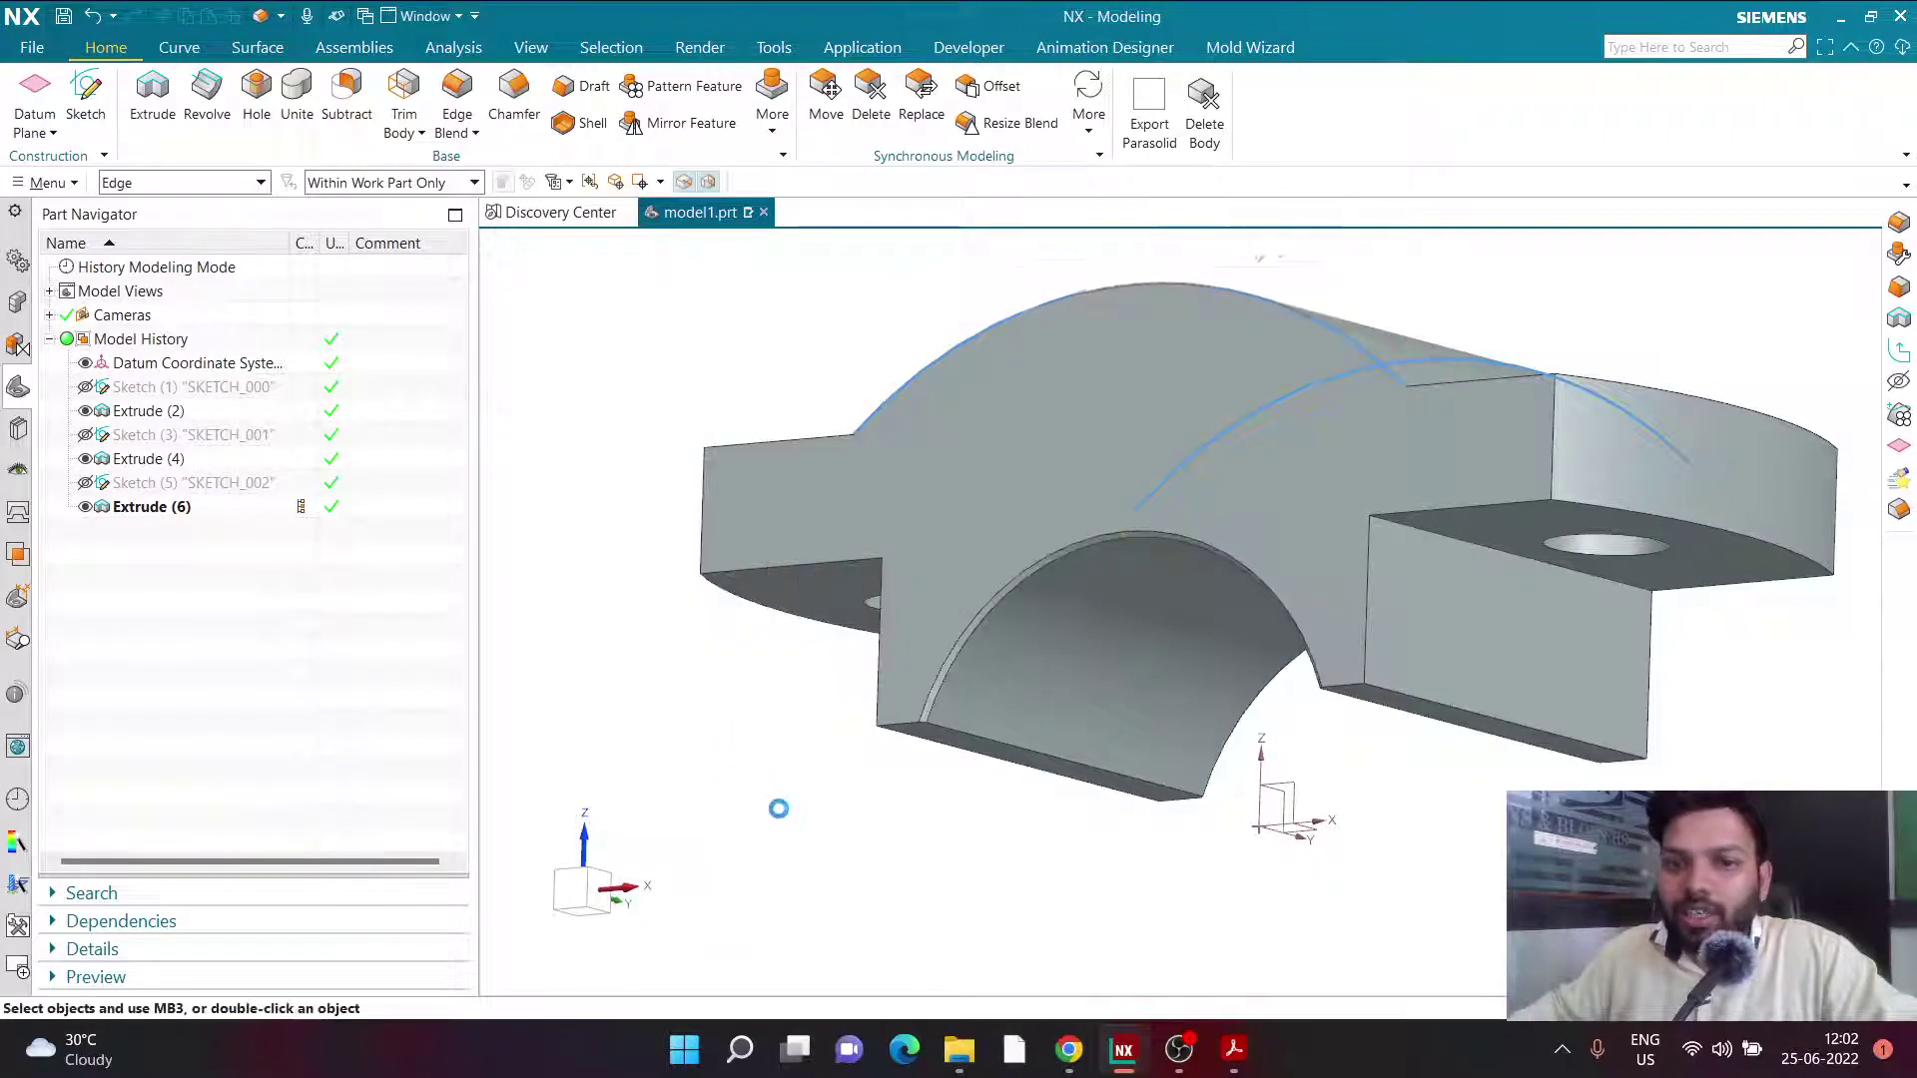
pyautogui.moveTo(779, 804); pyautogui.dragTo(1063, 480, button='middle')
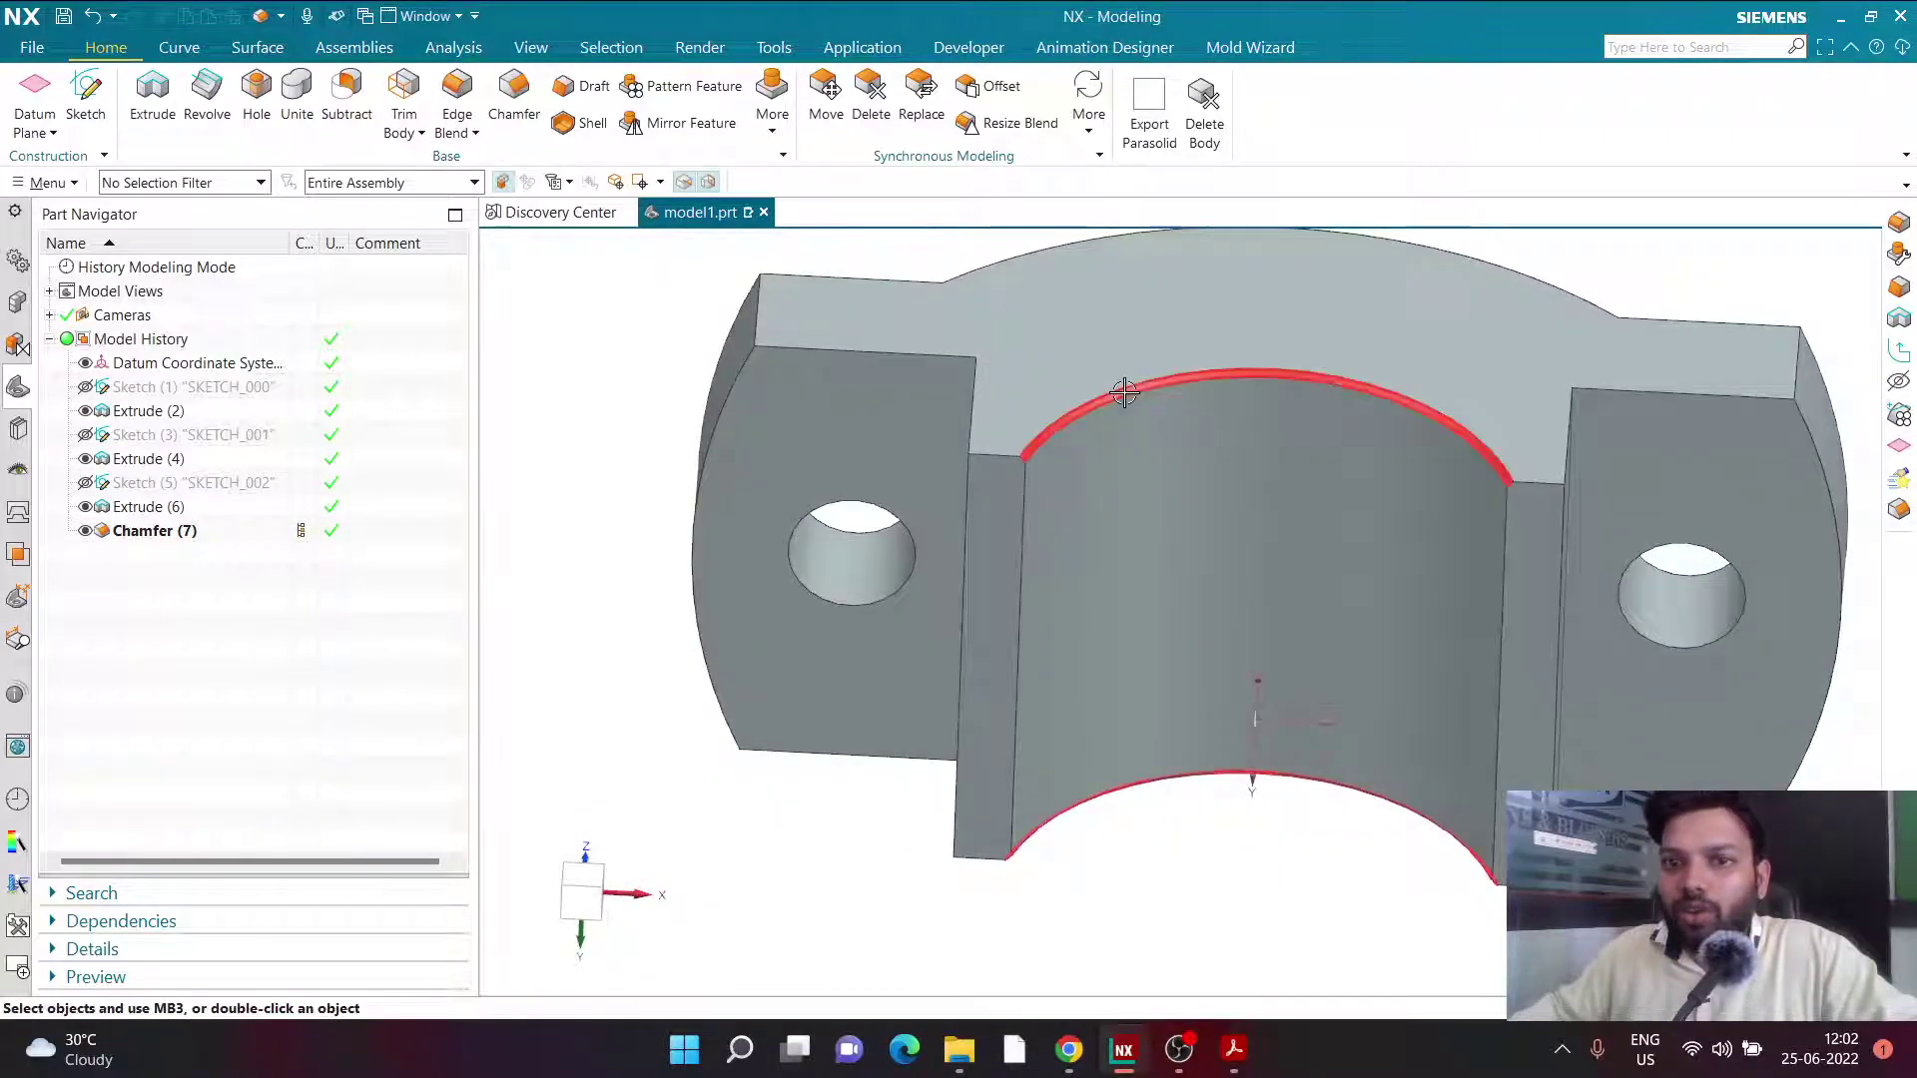
pyautogui.moveTo(1093, 649); pyautogui.dragTo(1086, 531, button='middle')
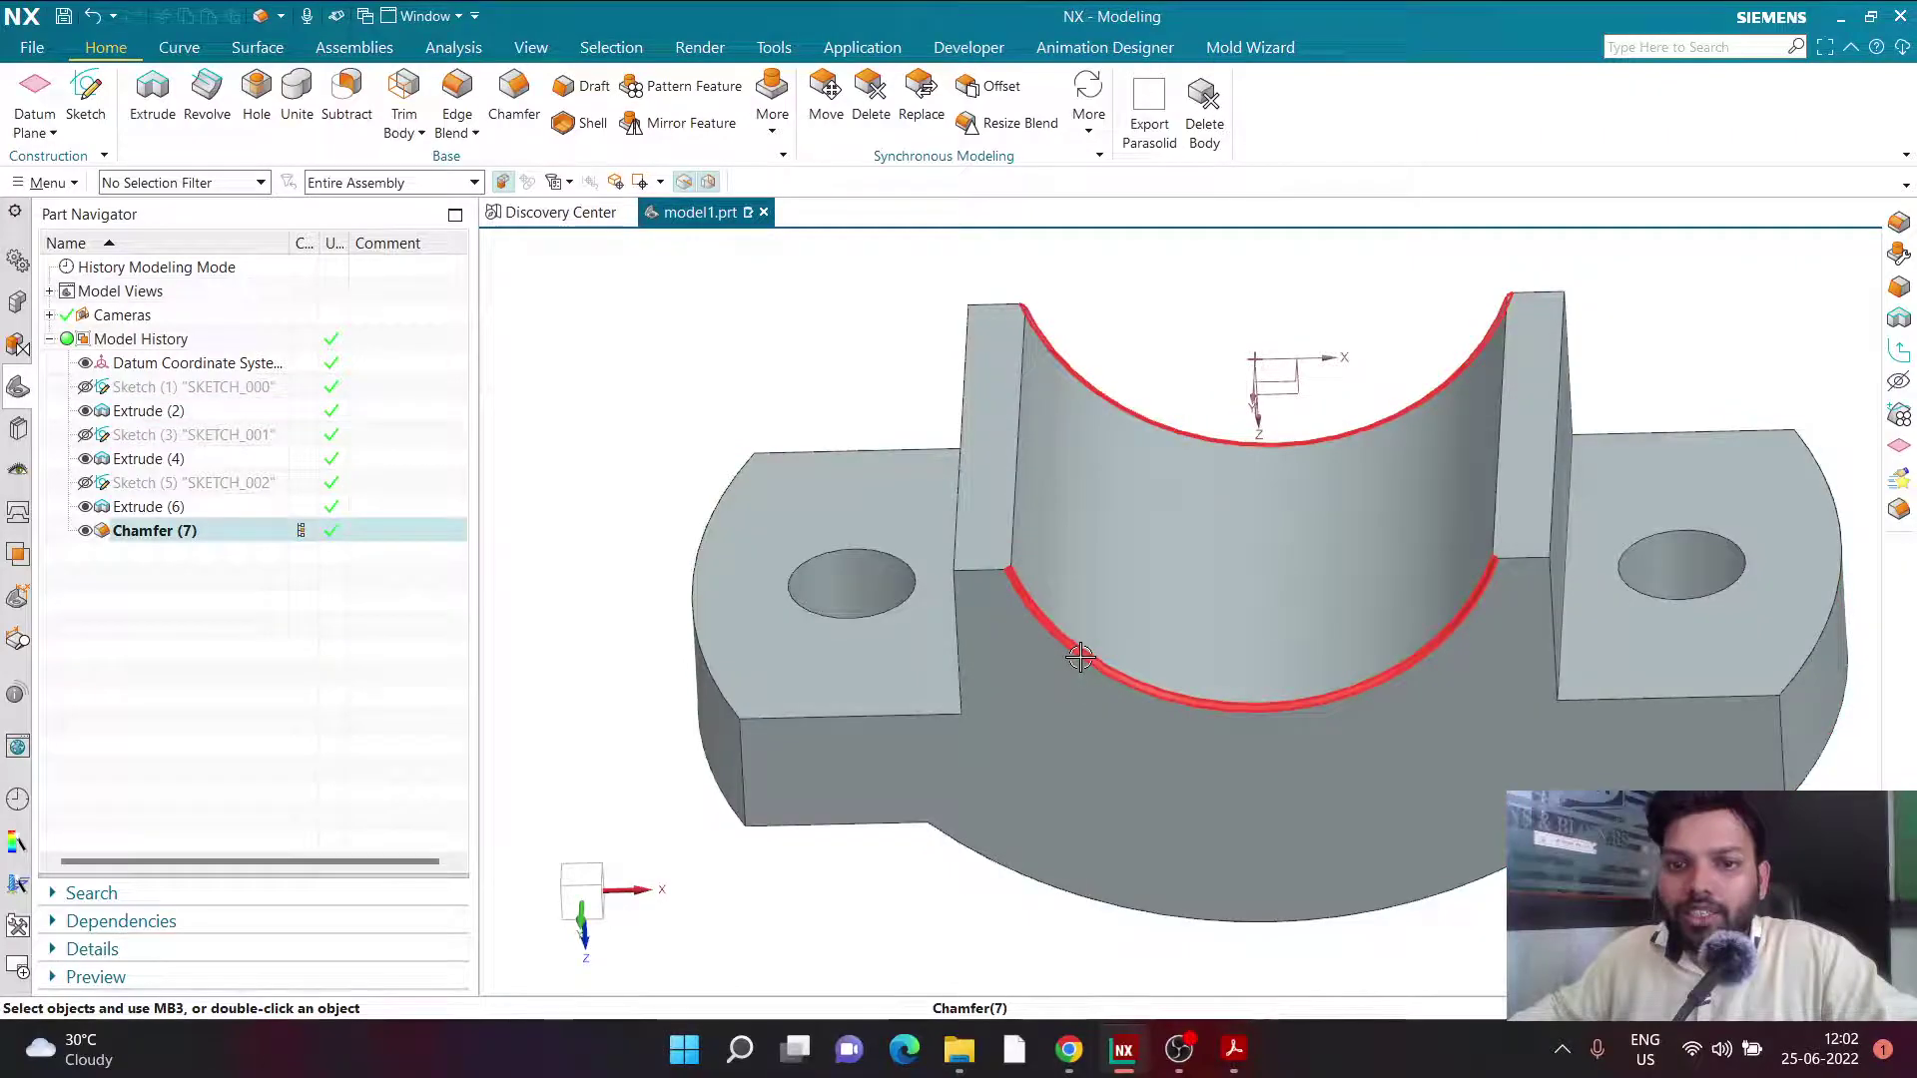
pyautogui.moveTo(740, 407); pyautogui.dragTo(868, 719, button='middle')
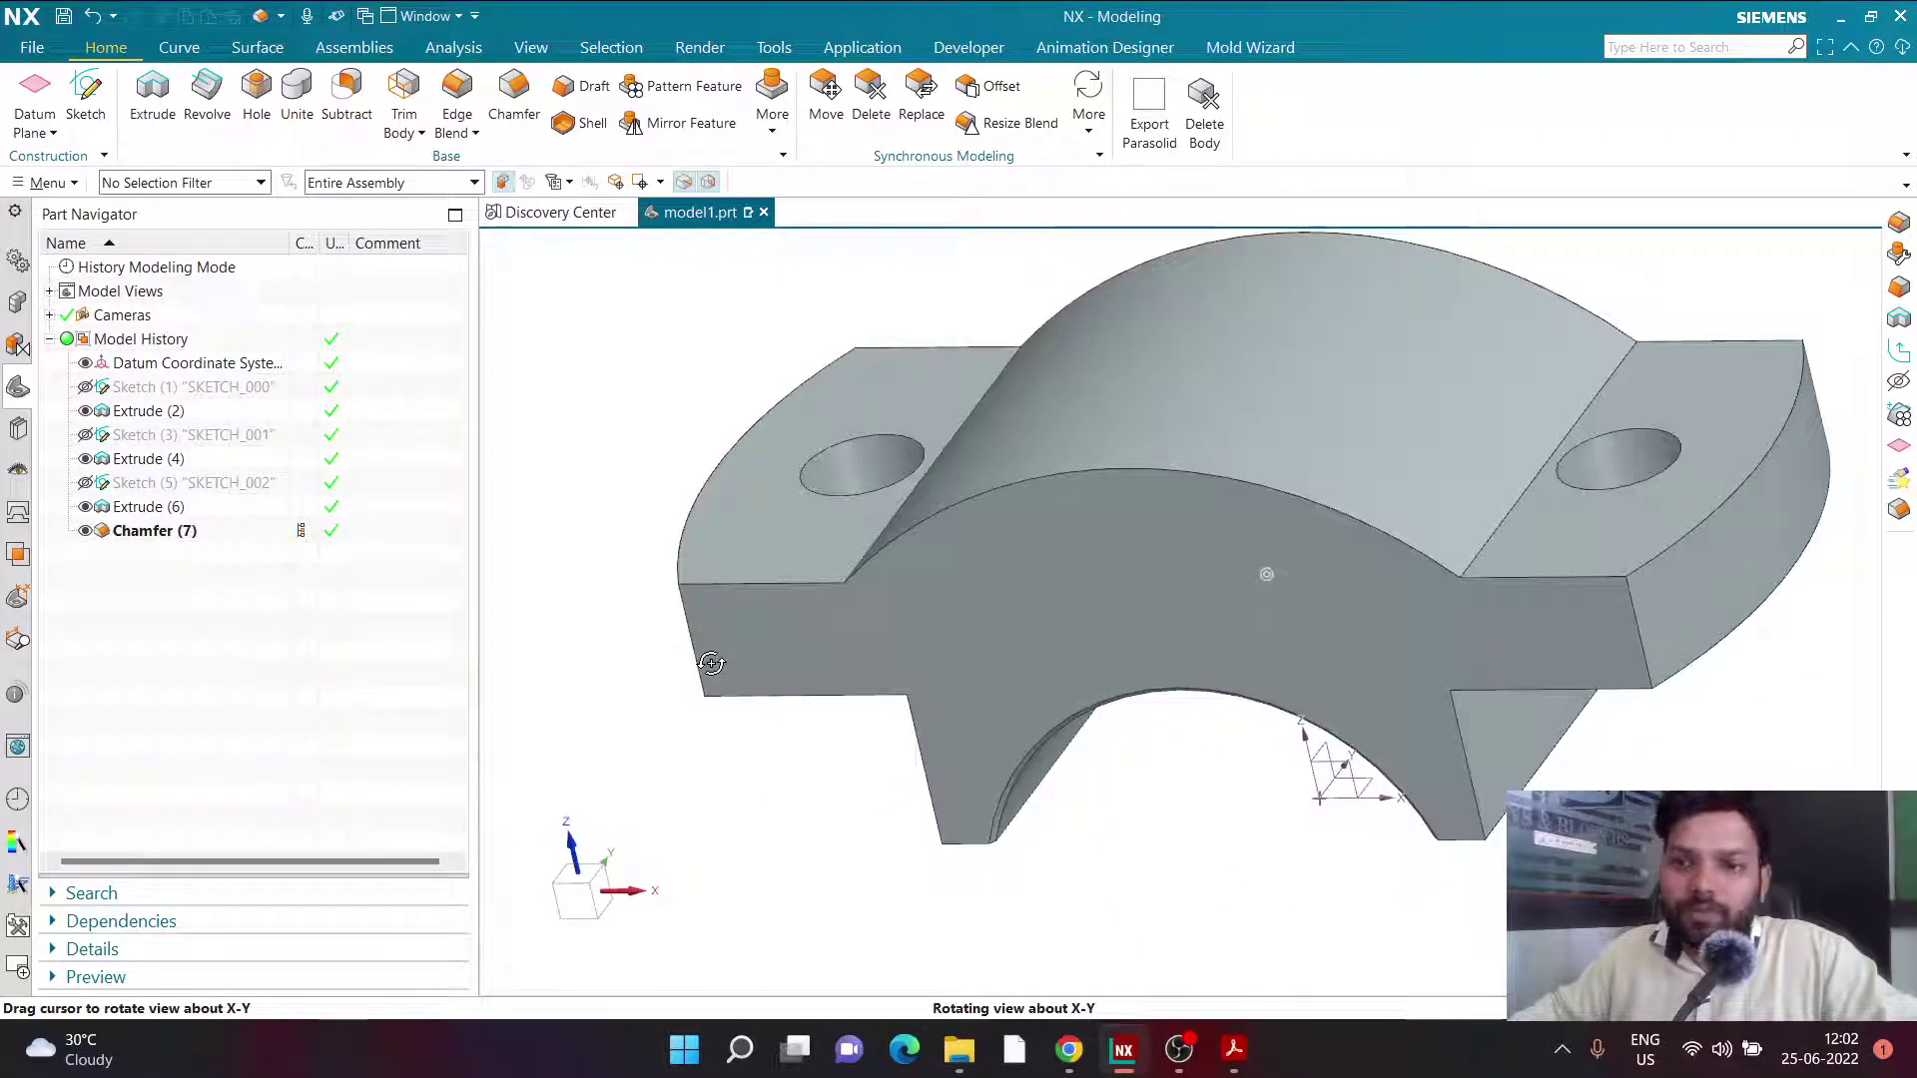
# Check the central hole in the CAP_AND_BOLT PDF, return to NX and start a Point on Face on the cap's curved top face.
pyautogui.click(1232, 1048)
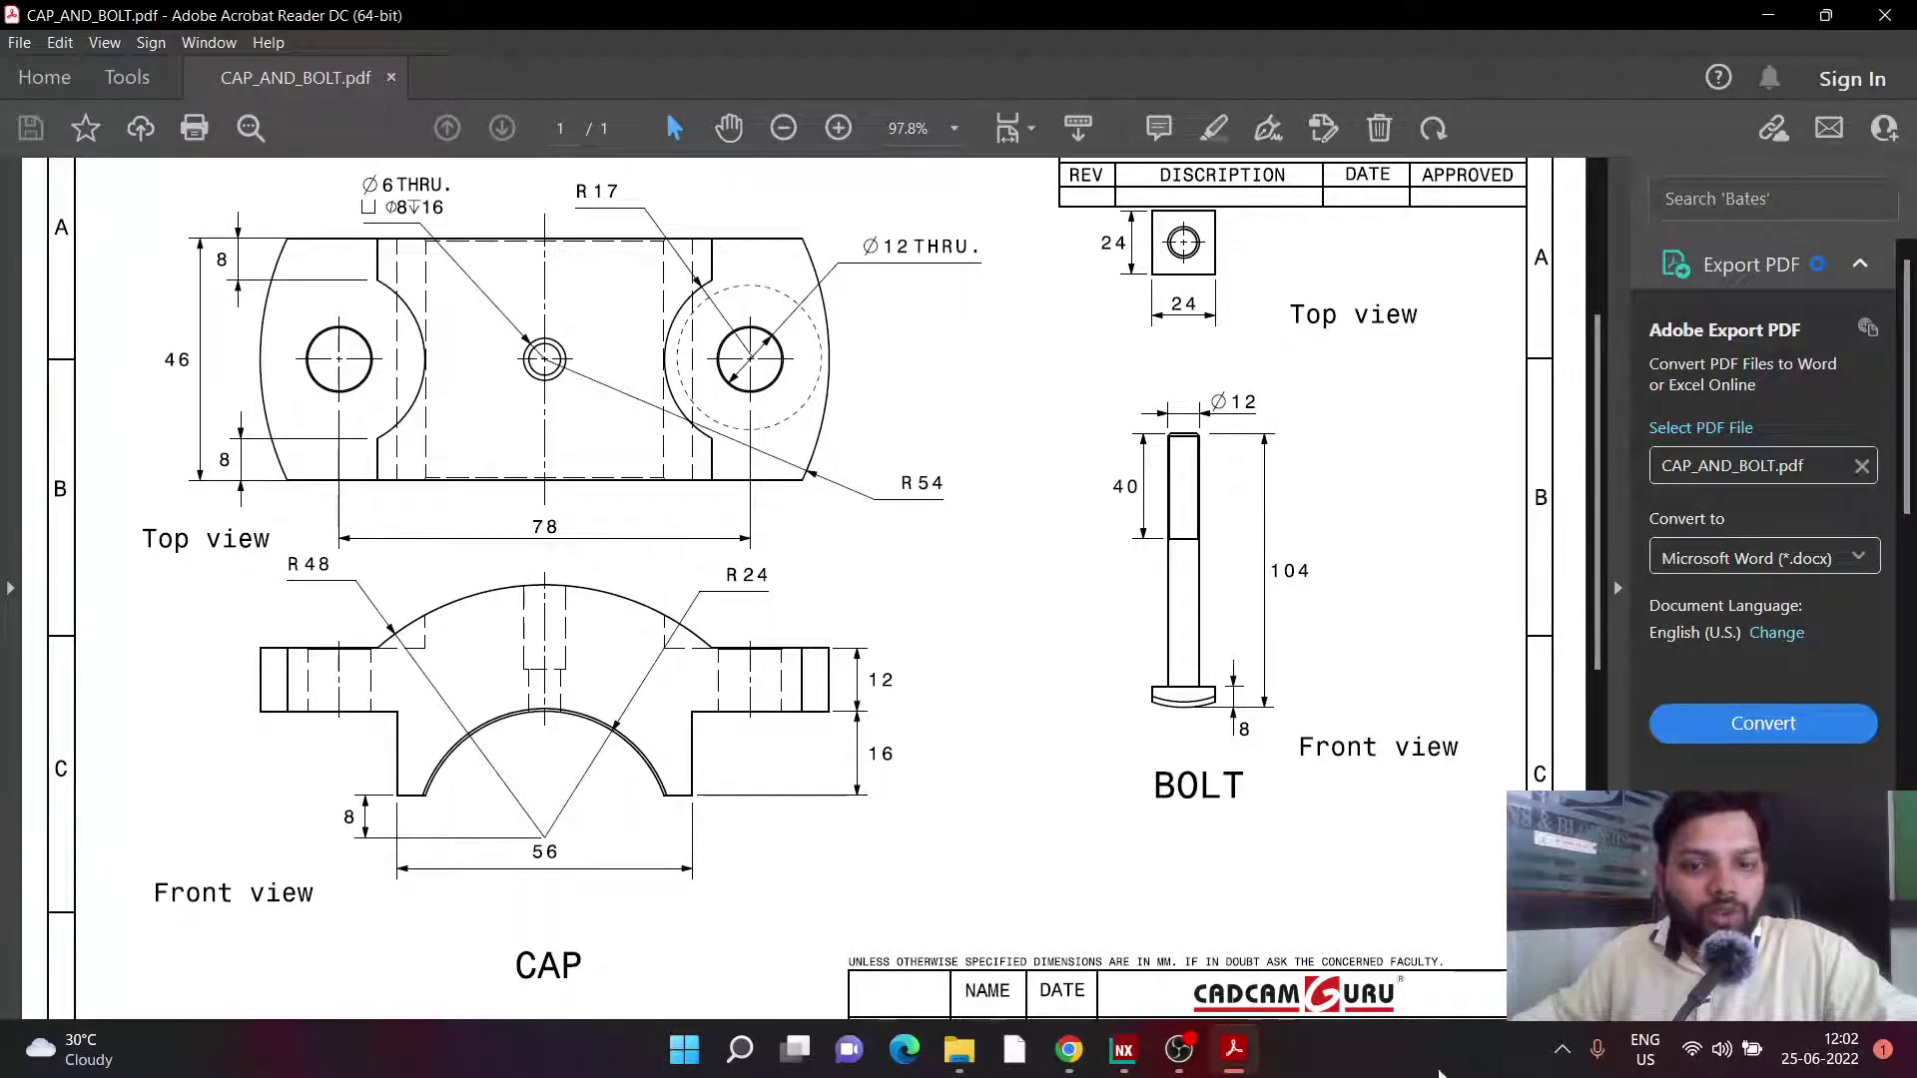
pyautogui.click(1123, 1048)
pyautogui.moveTo(1139, 840); pyautogui.dragTo(1182, 795, button='middle')
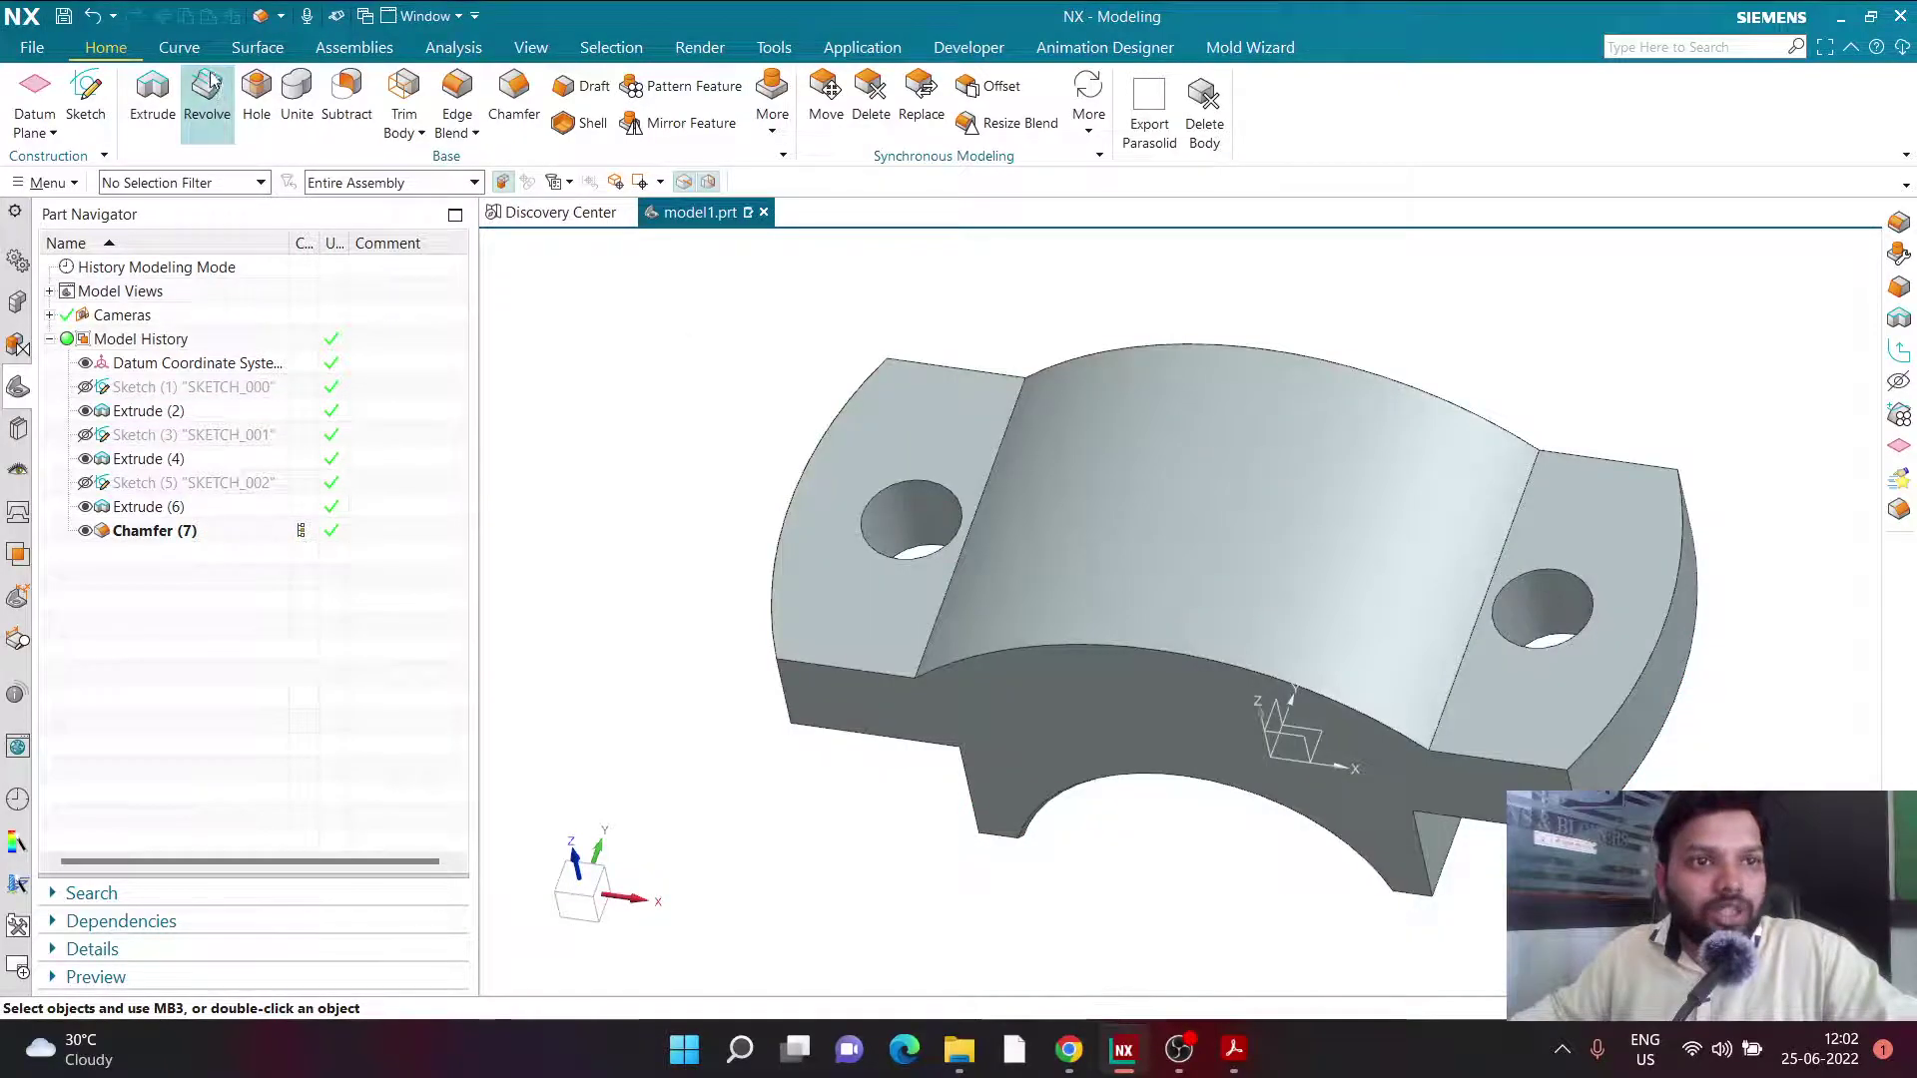
pyautogui.click(189, 52)
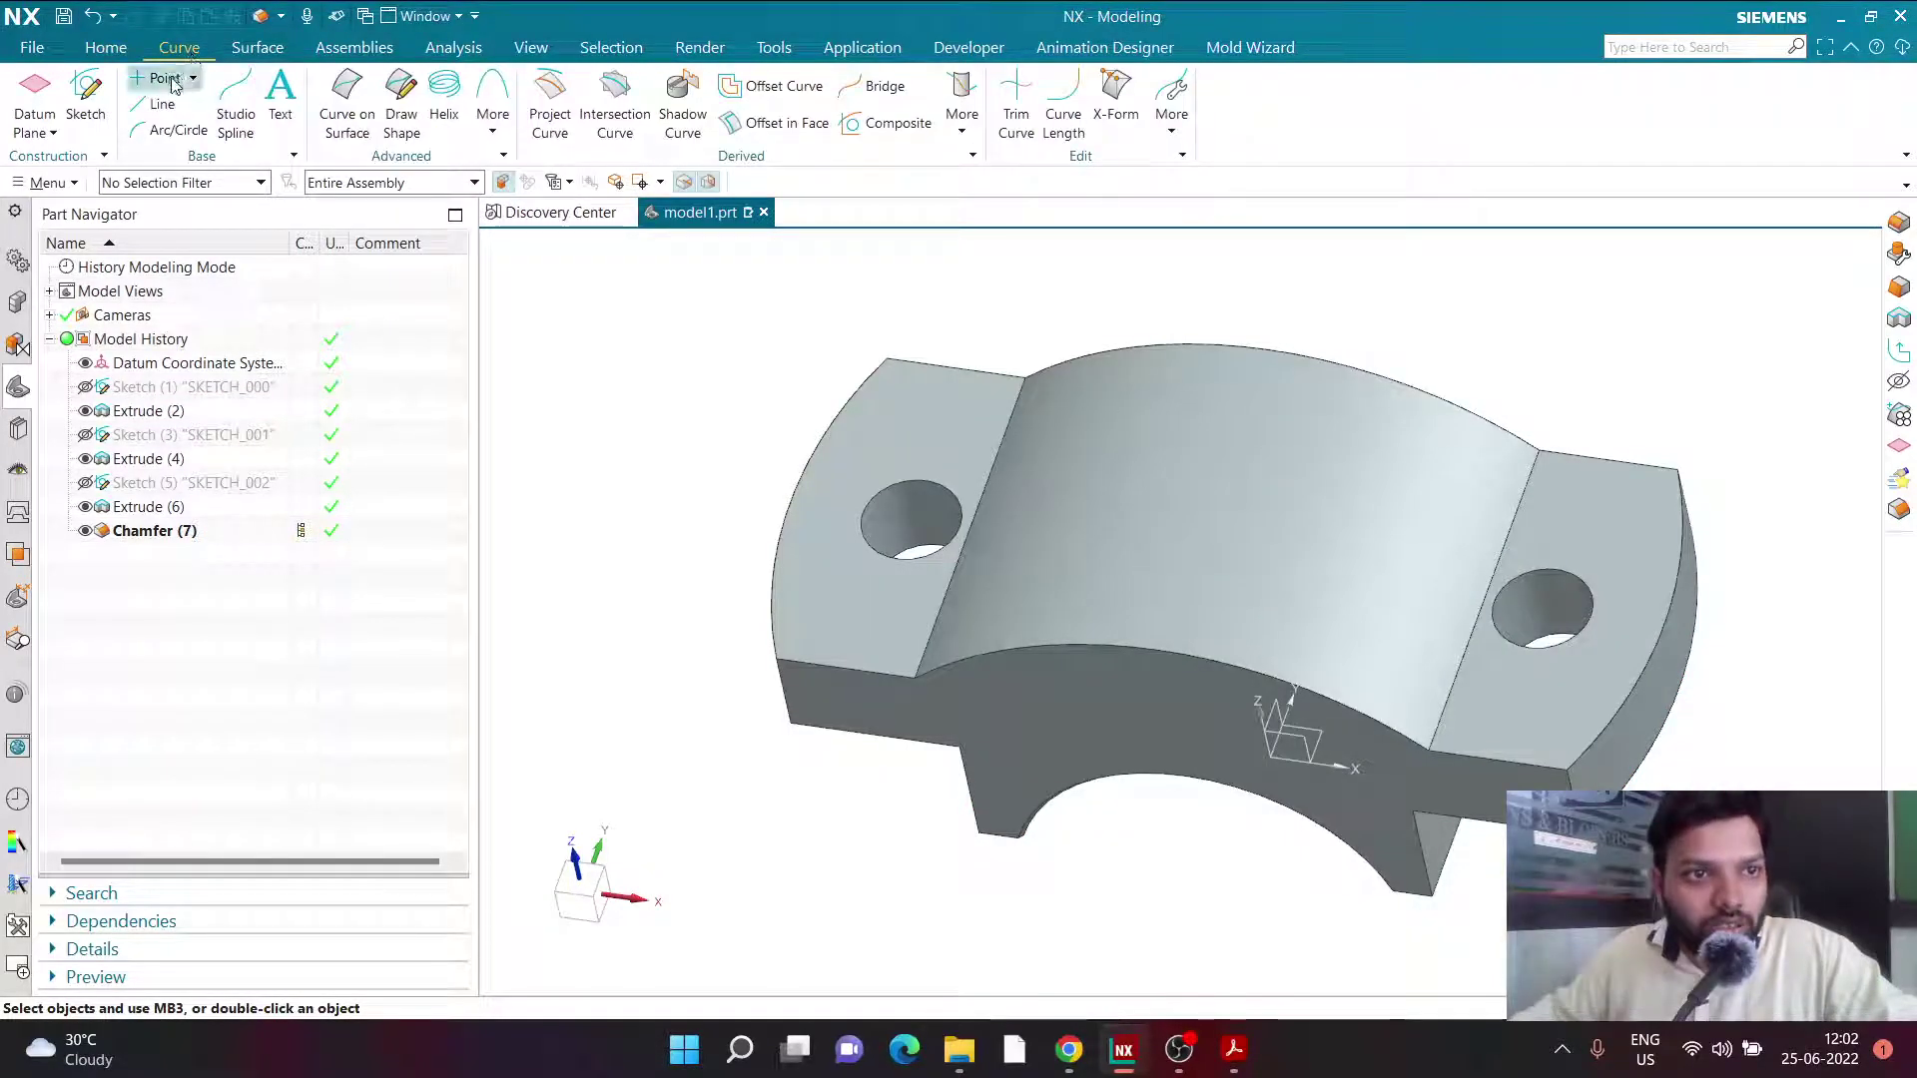
pyautogui.click(166, 77)
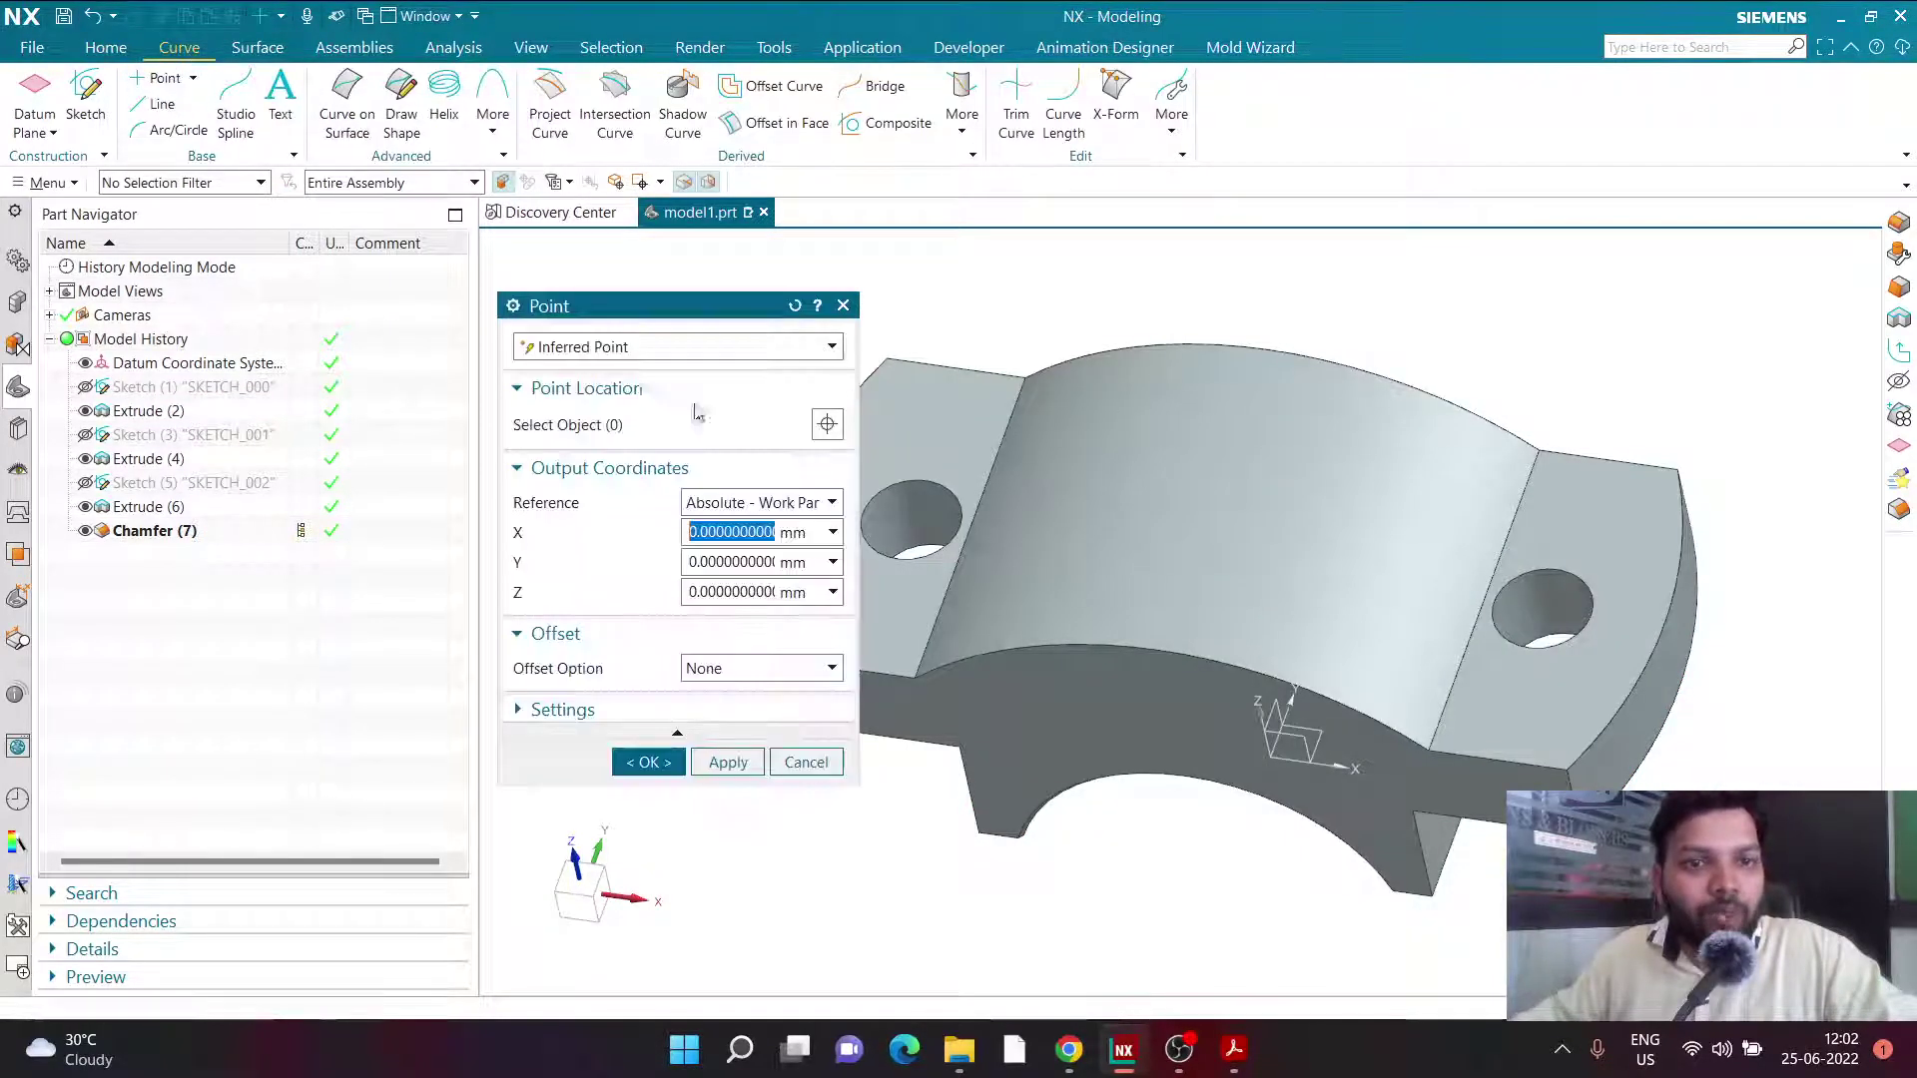
pyautogui.click(653, 349)
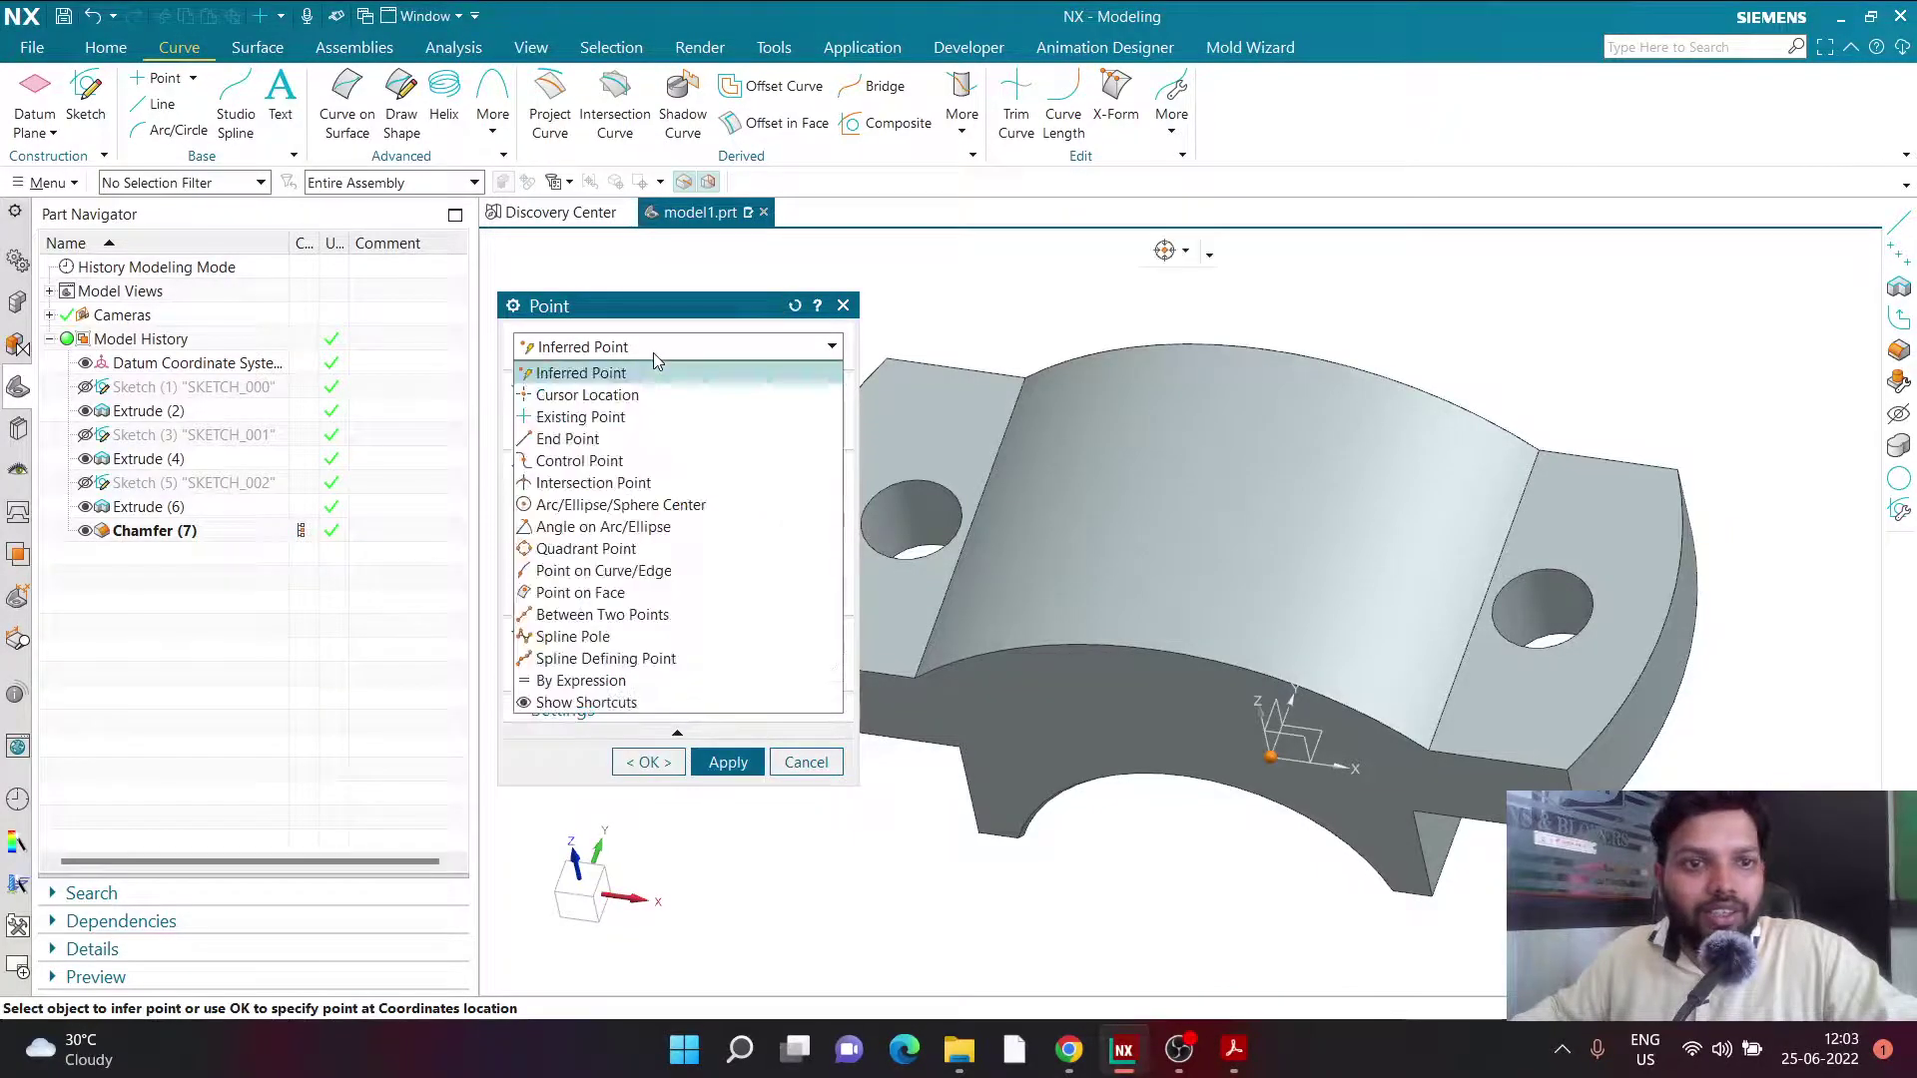
pyautogui.click(610, 594)
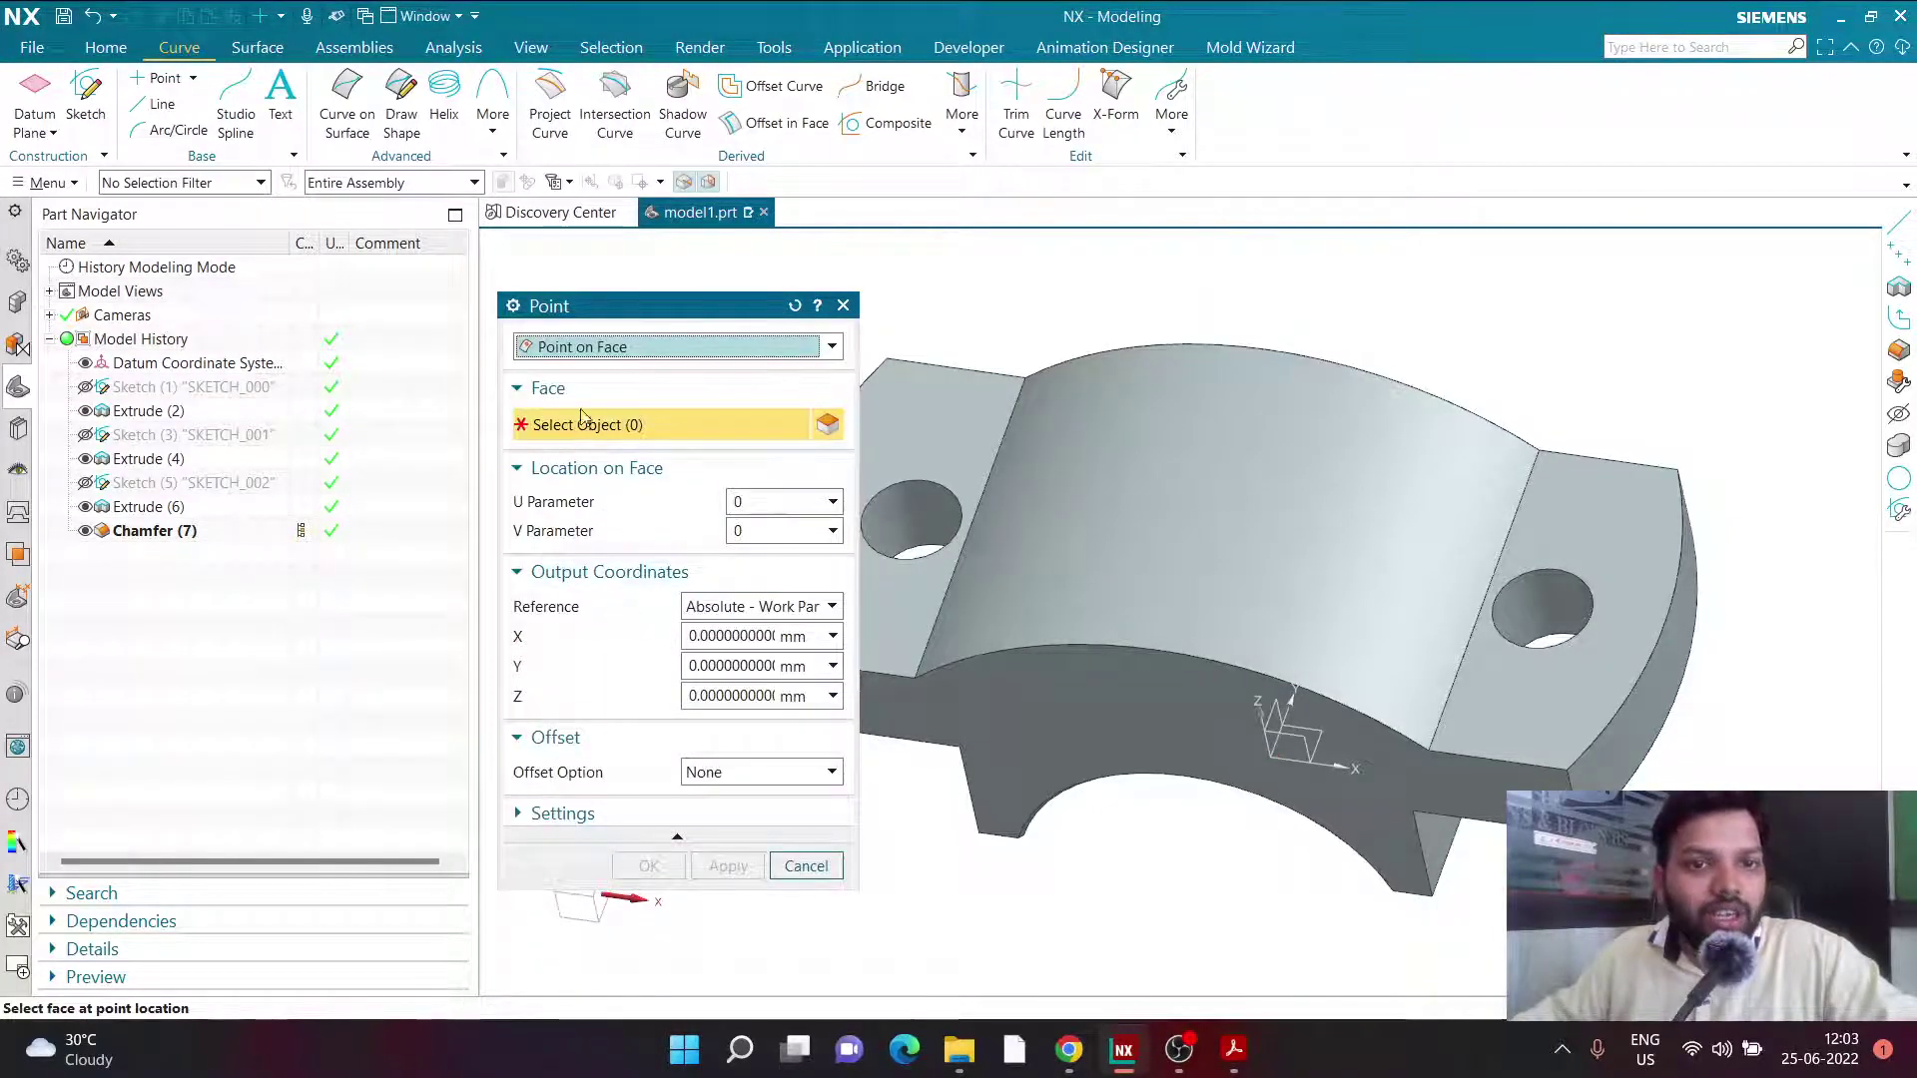
pyautogui.click(1122, 431)
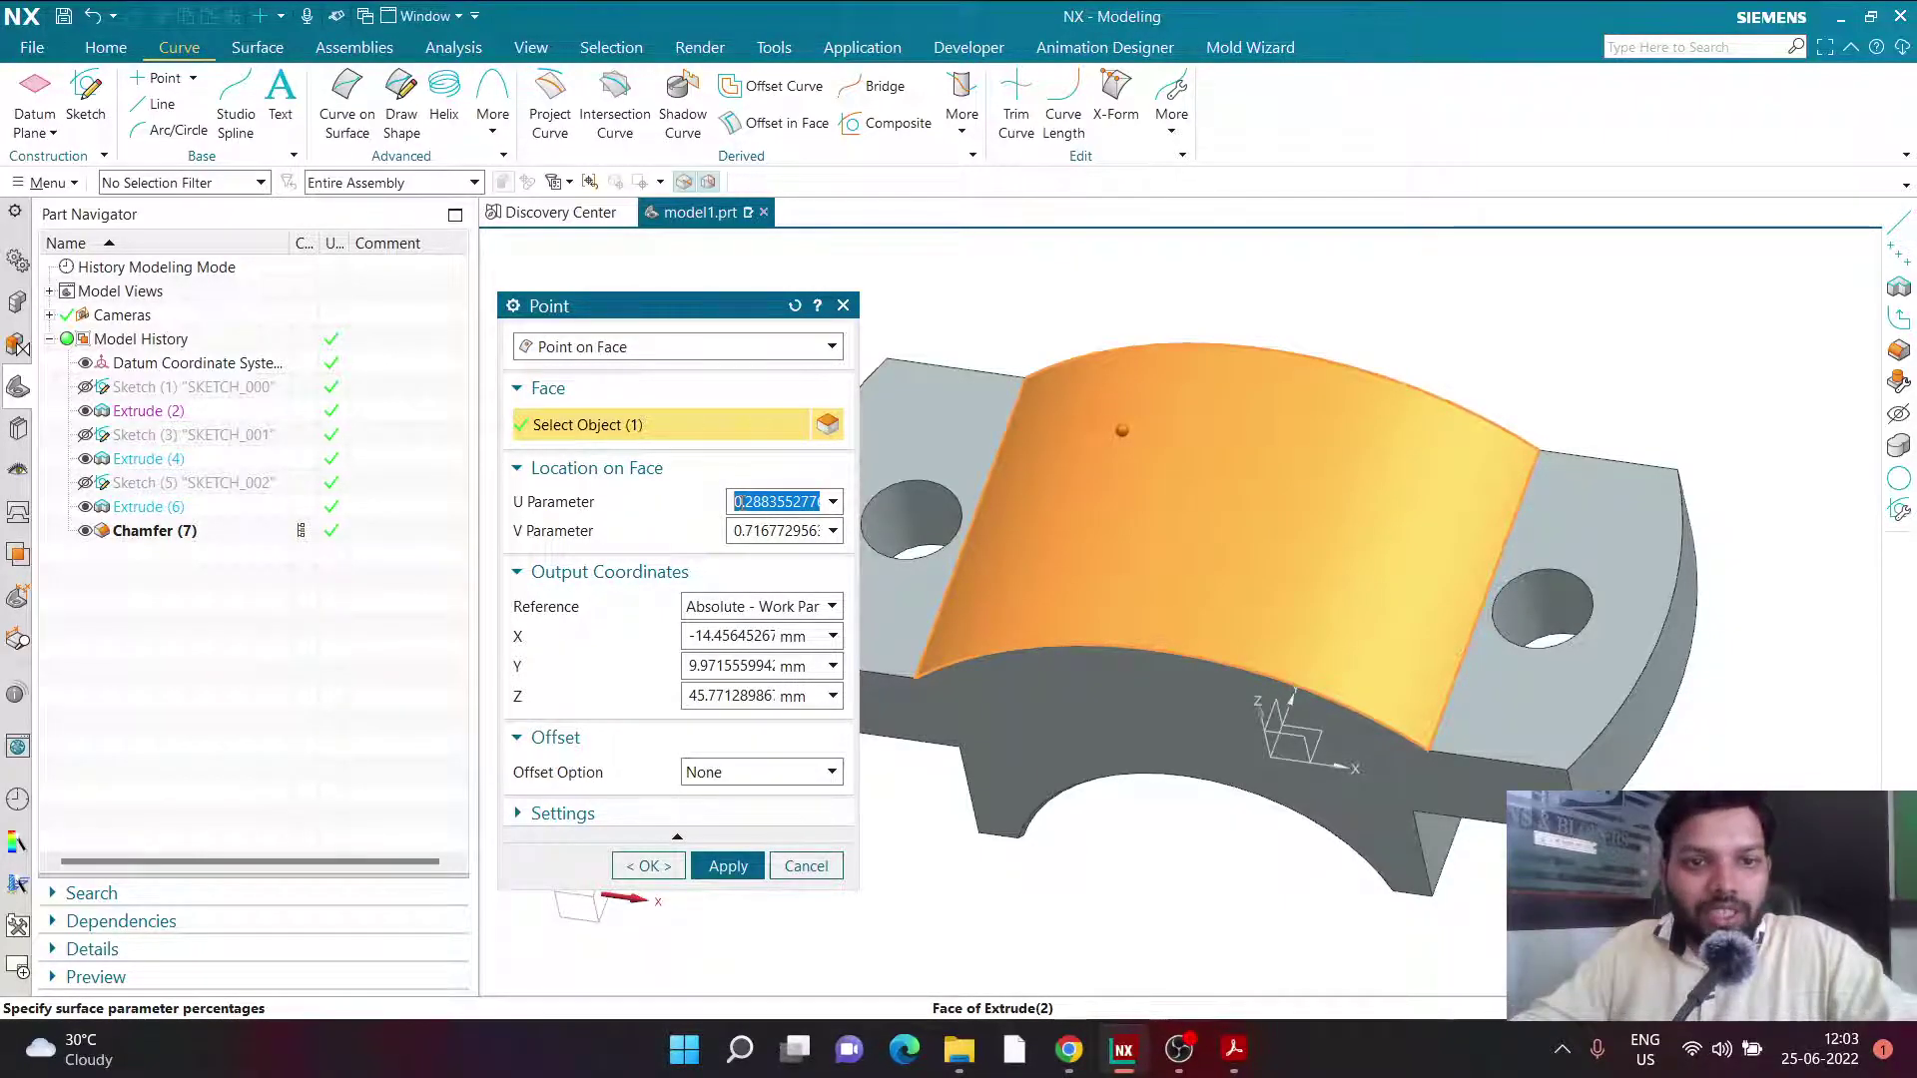
# Set the point's U and V parameters to 0.5 each and create the point at the face's centre.
pyautogui.write('0')
pyautogui.press('Return')
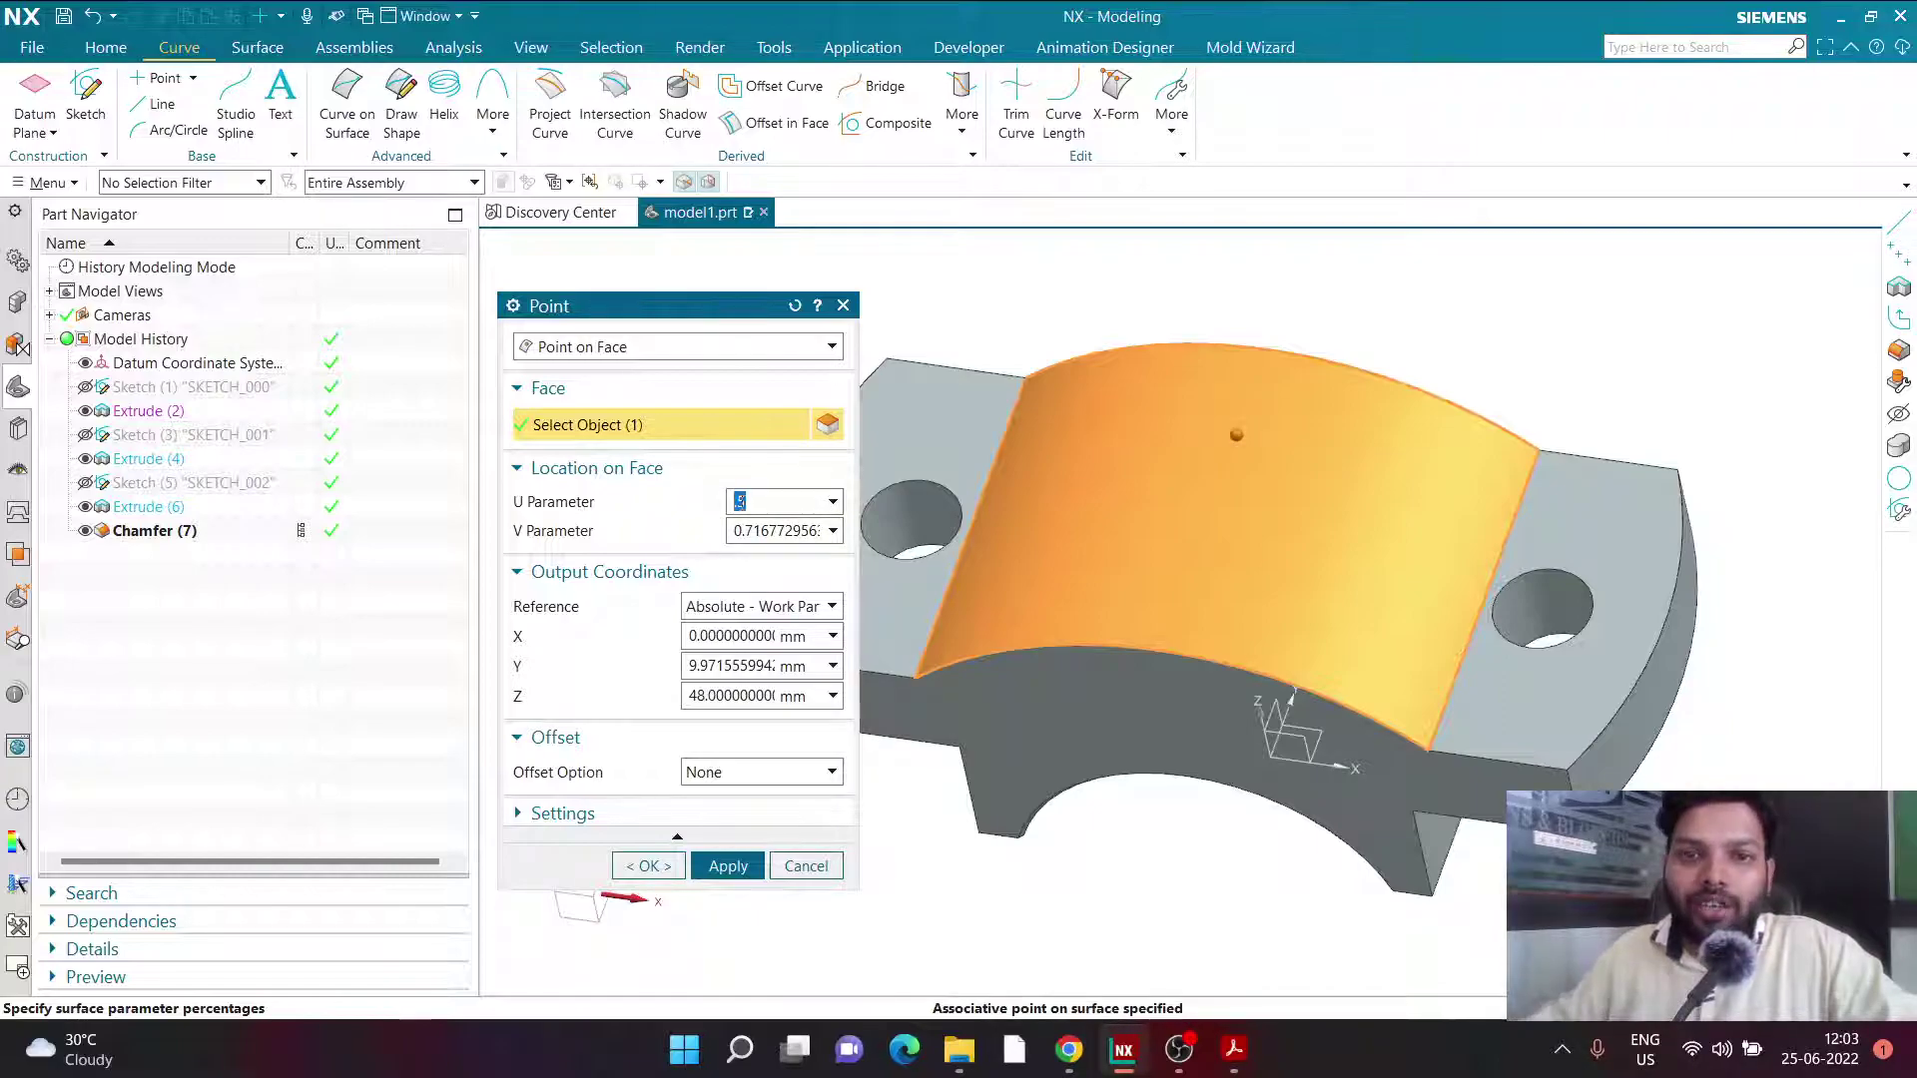
pyautogui.doubleClick(755, 530)
pyautogui.write('.5')
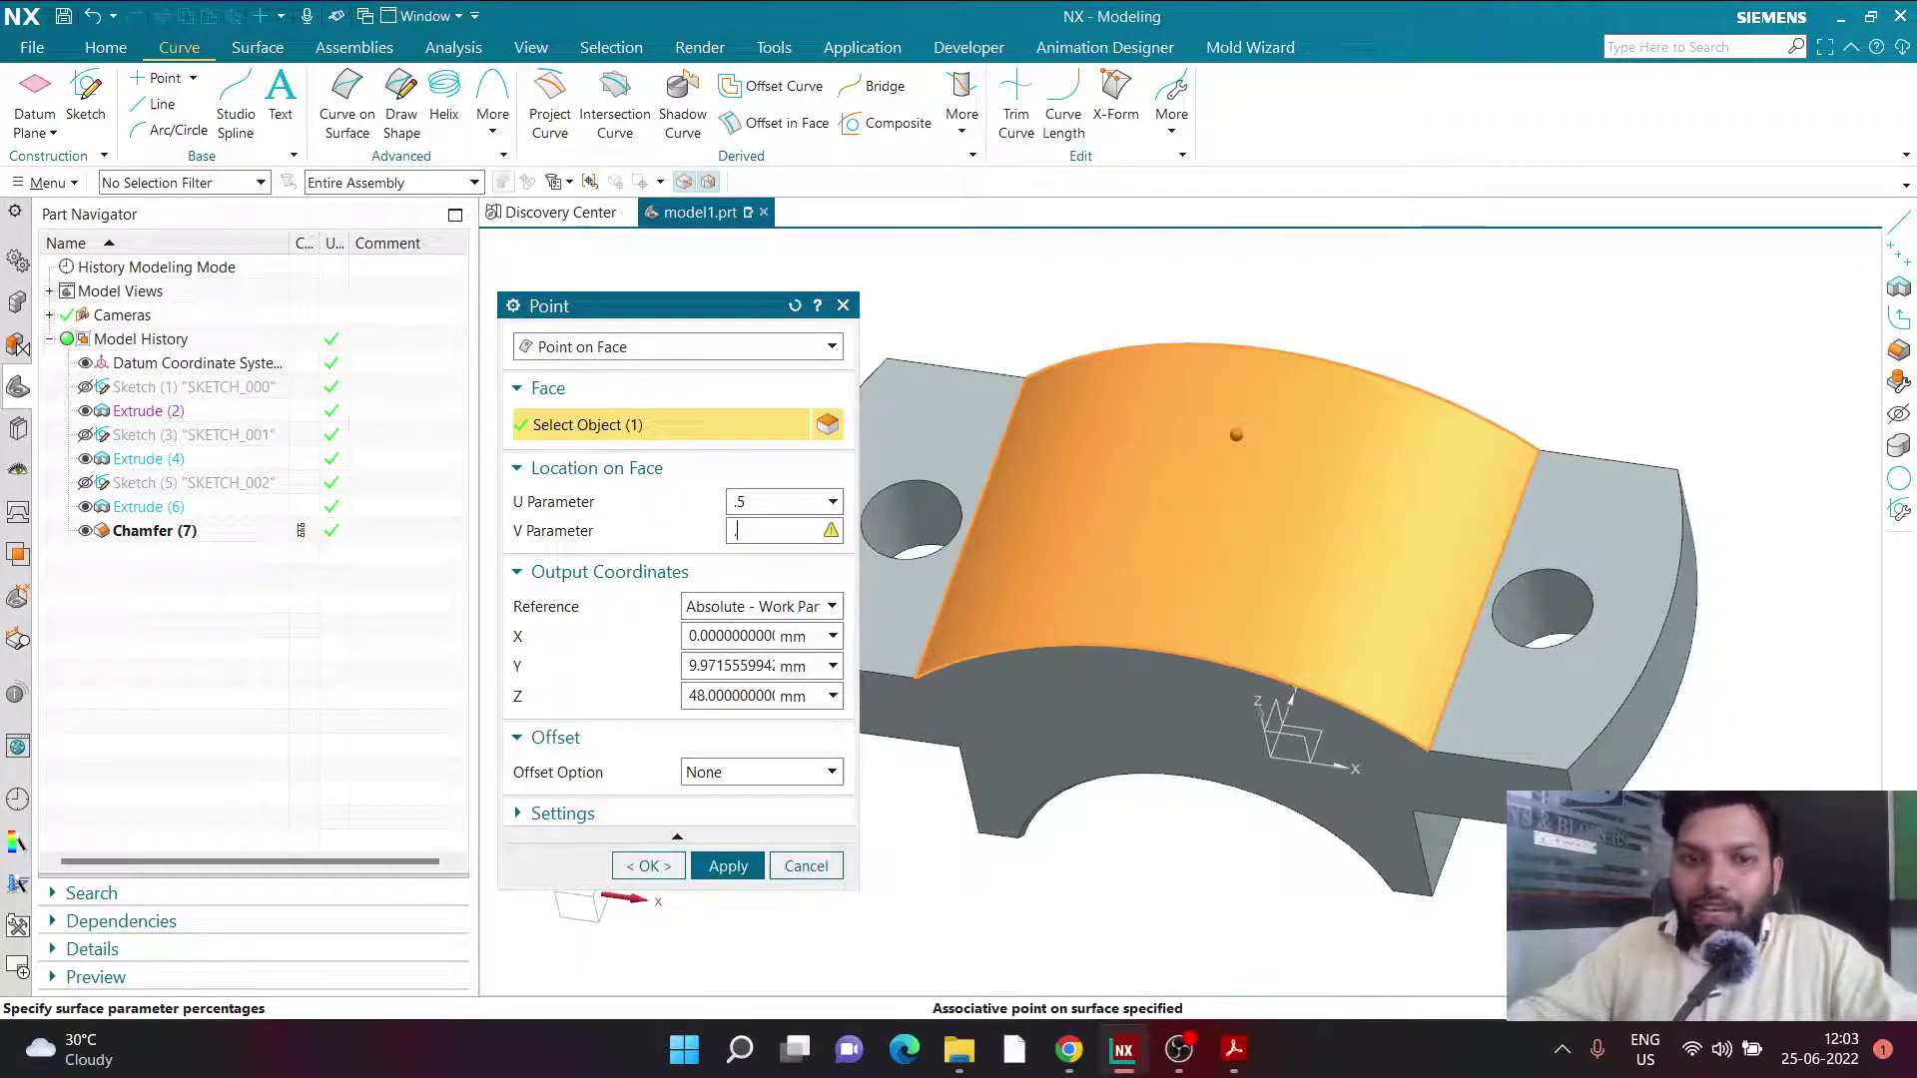
pyautogui.press('Return')
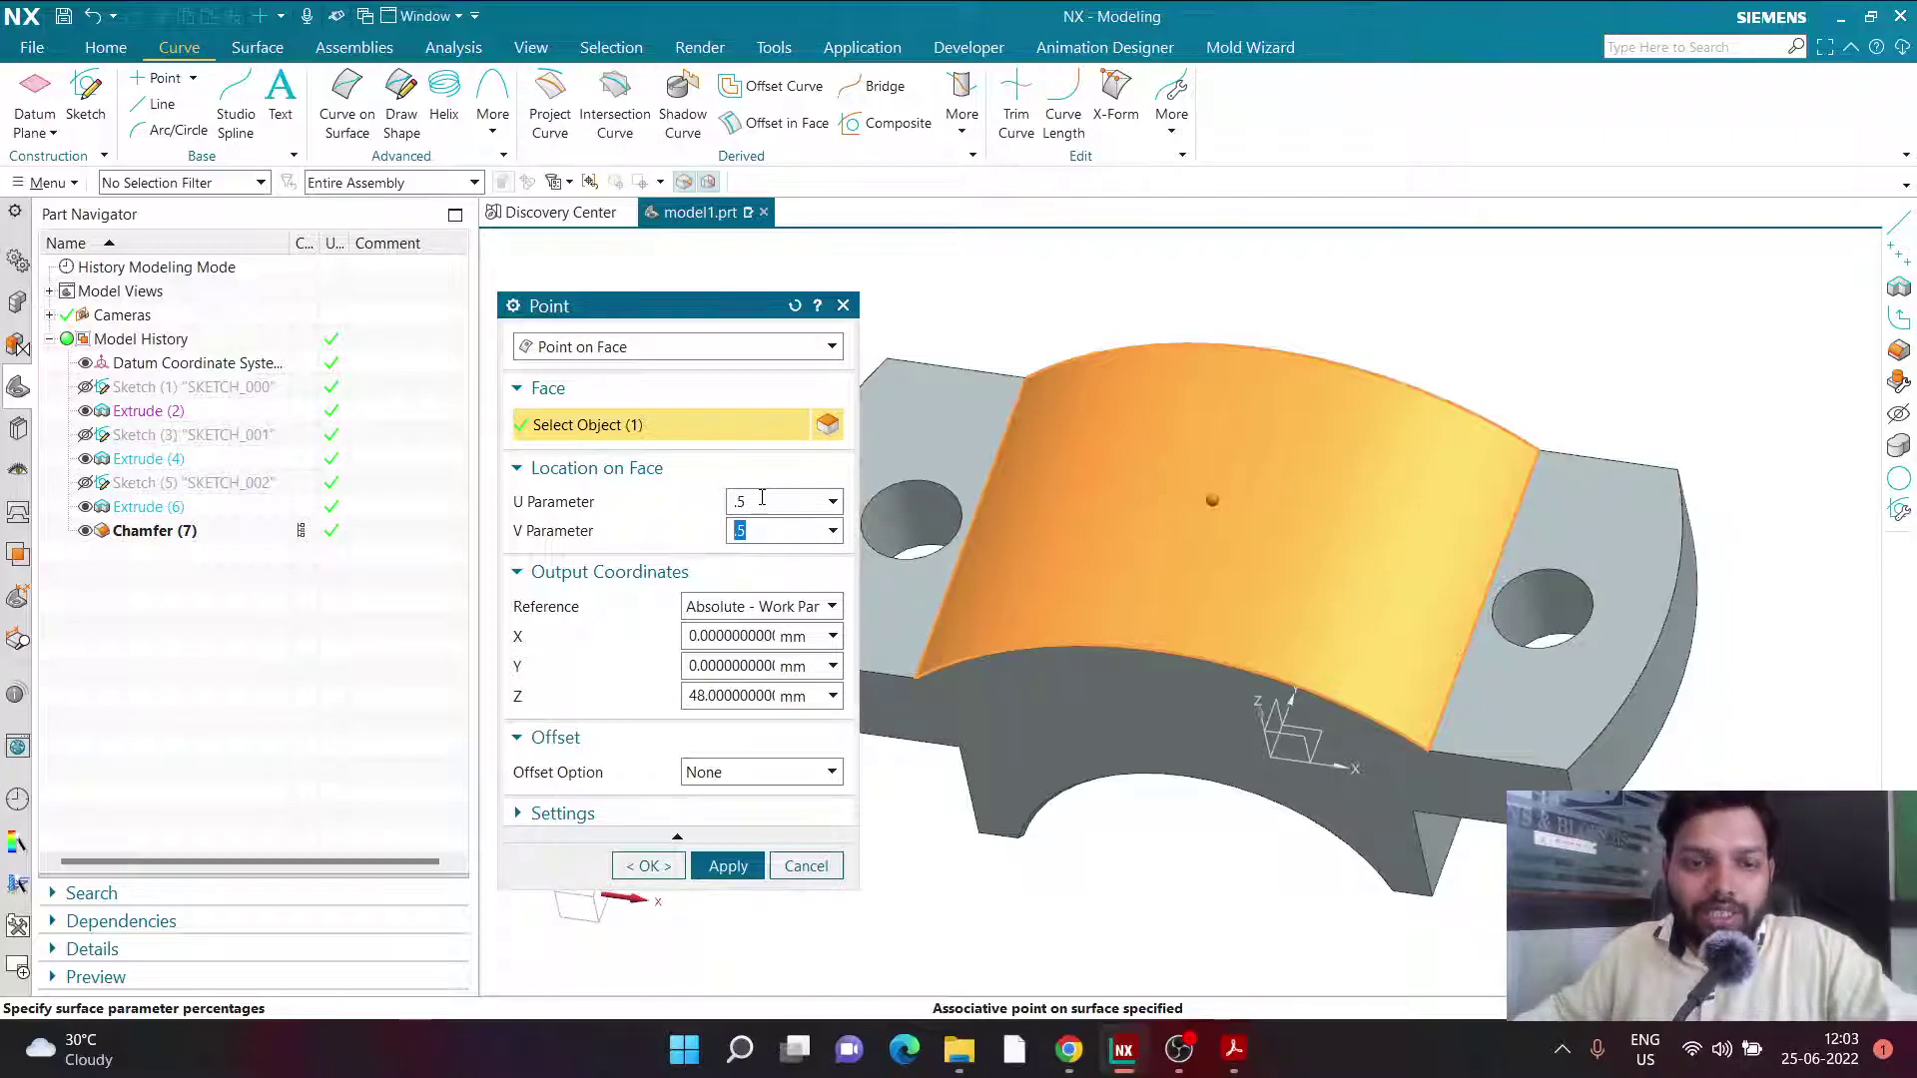
pyautogui.click(649, 865)
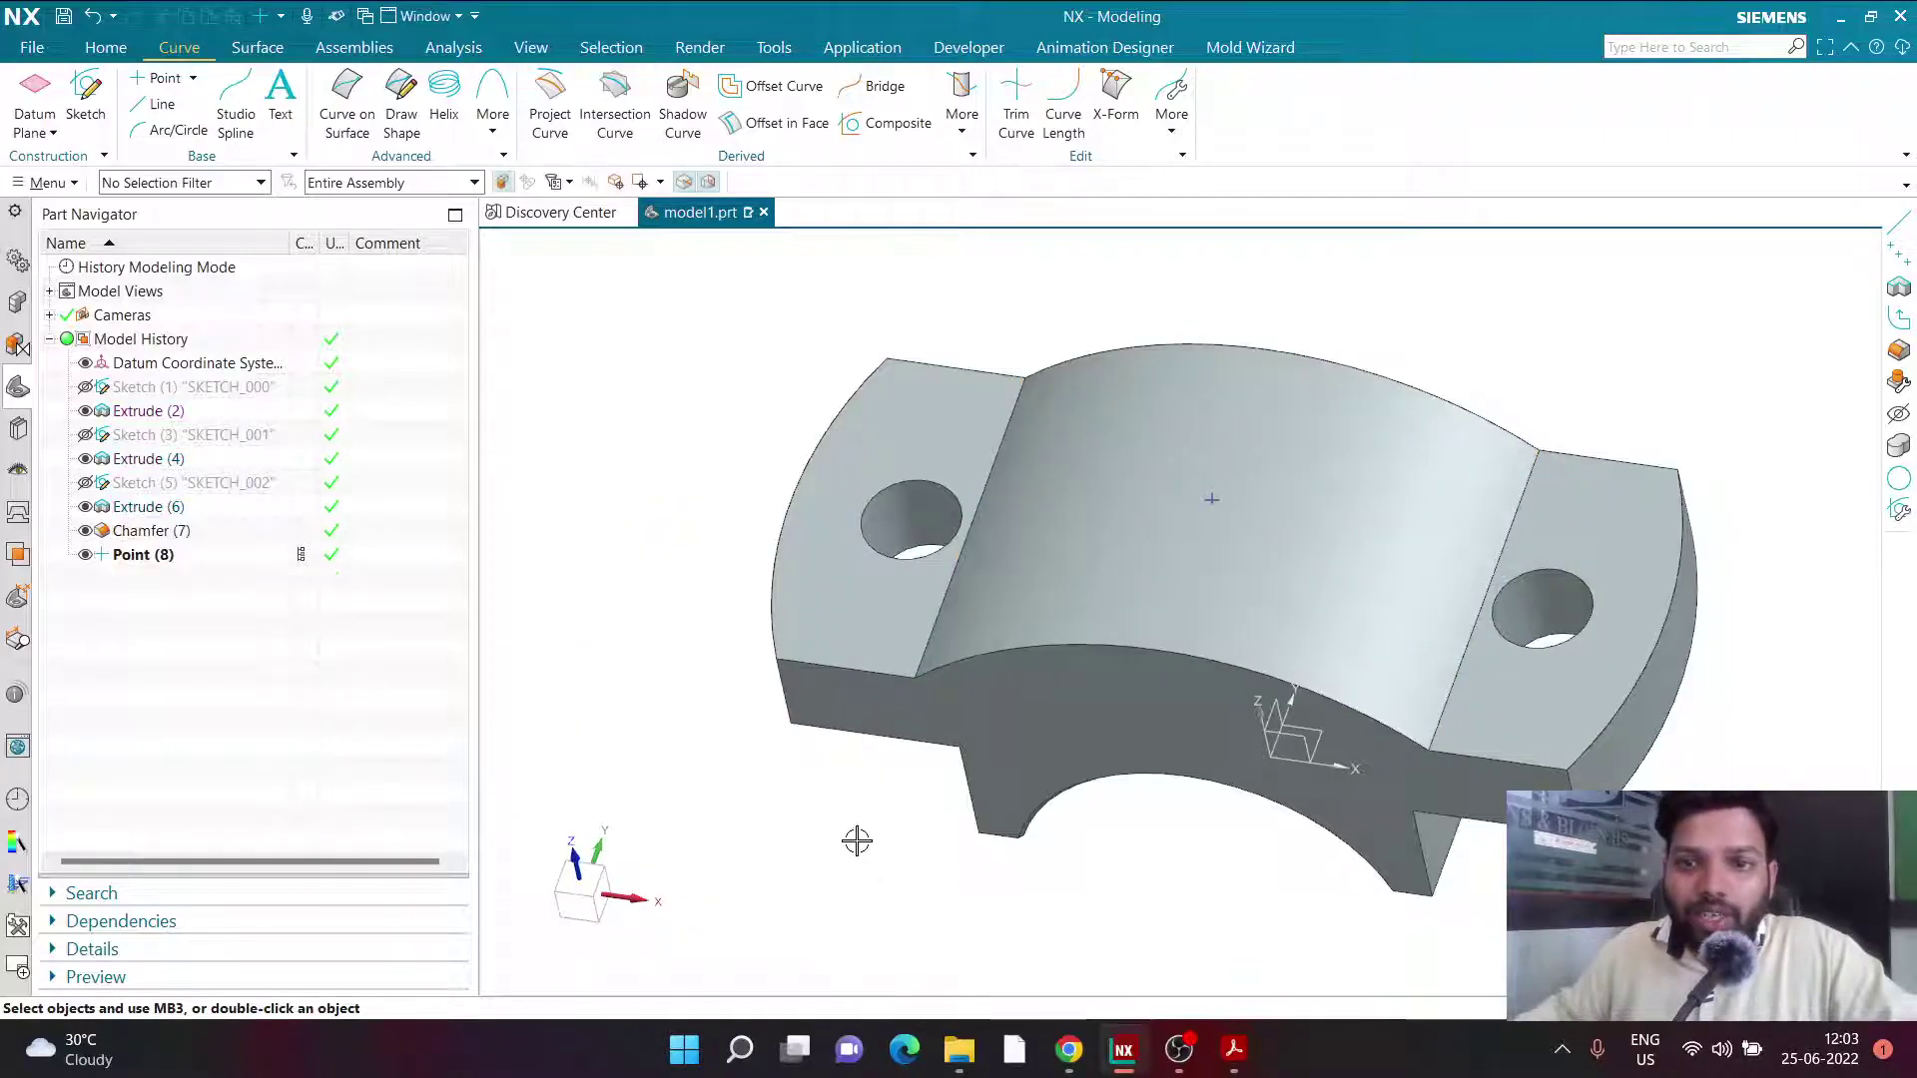
pyautogui.moveTo(855, 839)
pyautogui.mouseDown(button='middle')
pyautogui.moveTo(865, 760)
pyautogui.moveTo(838, 830)
pyautogui.mouseUp(button='middle')
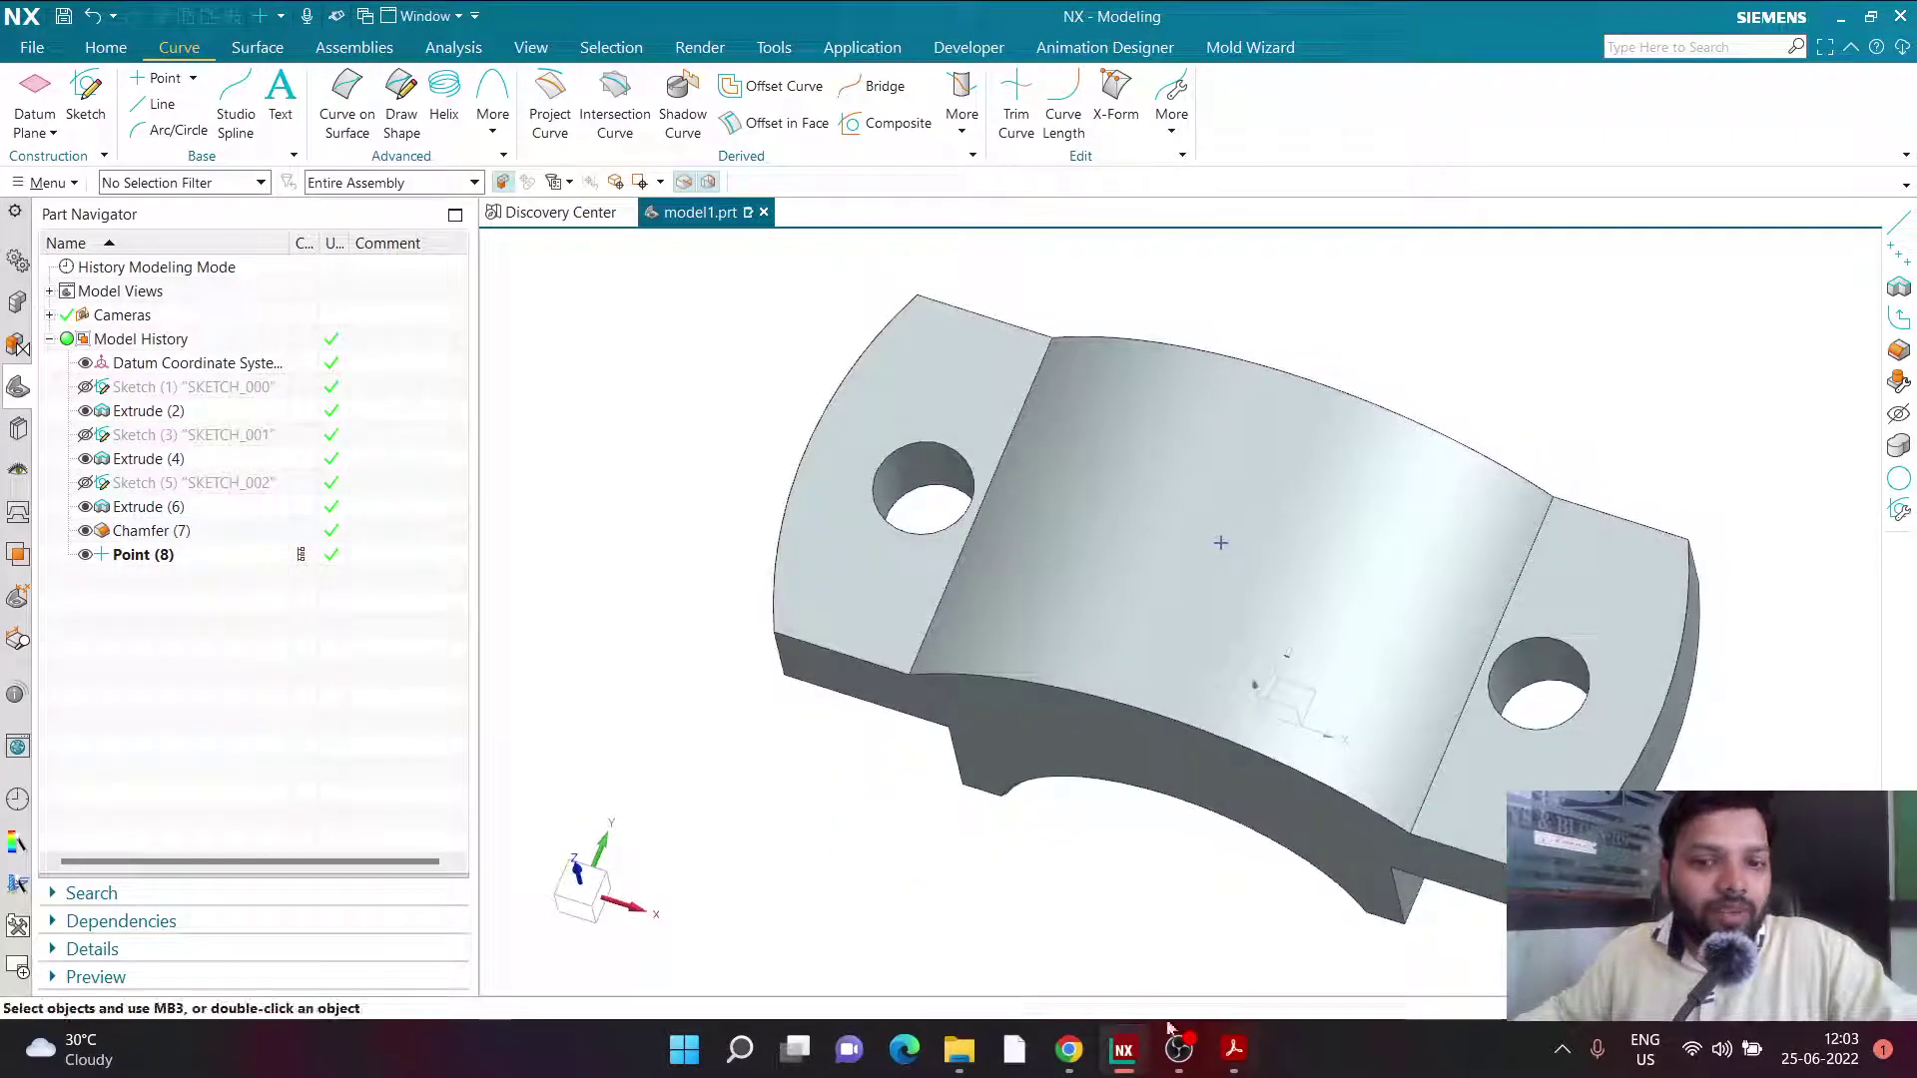
# Check the stepped hole's callout in the CAP_AND_BOLT PDF, and start a counterbored hole of Custom size in NX at the top face's centre point.
pyautogui.click(1234, 1050)
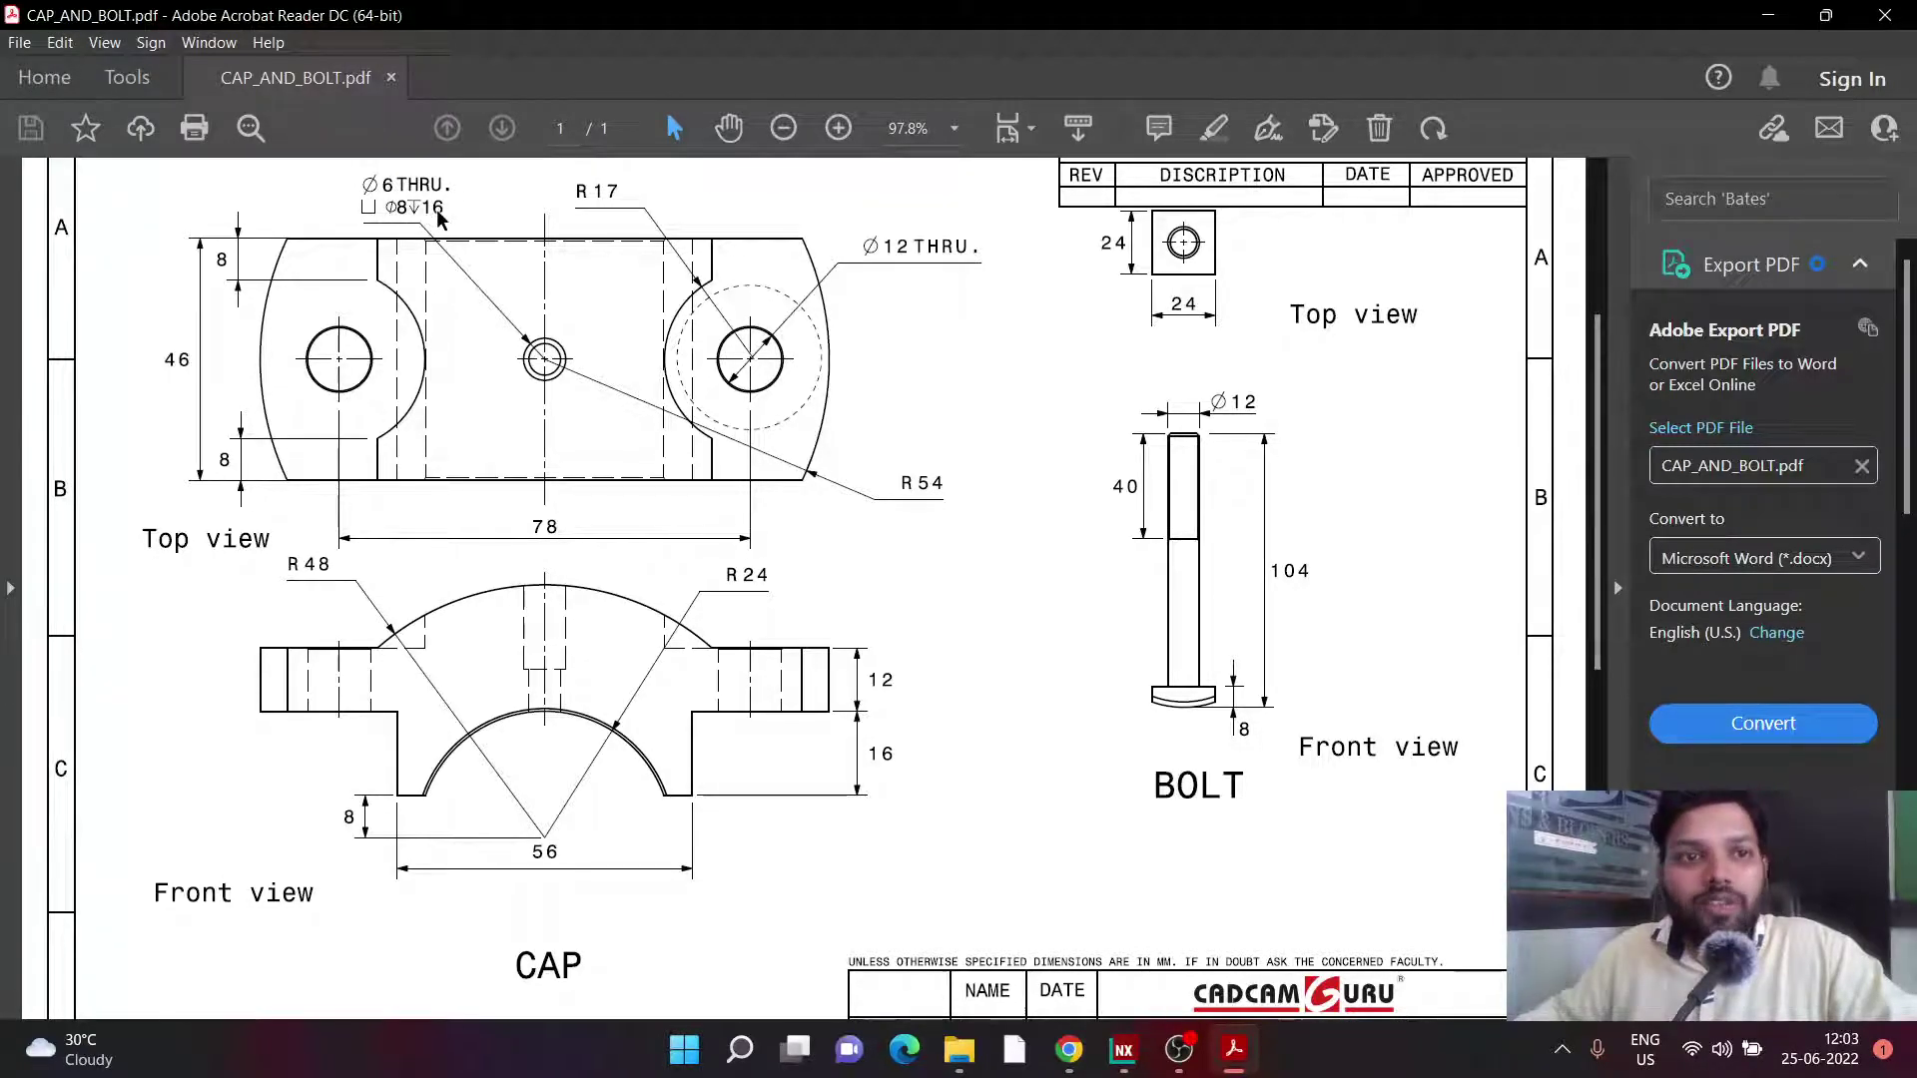
pyautogui.click(1234, 1050)
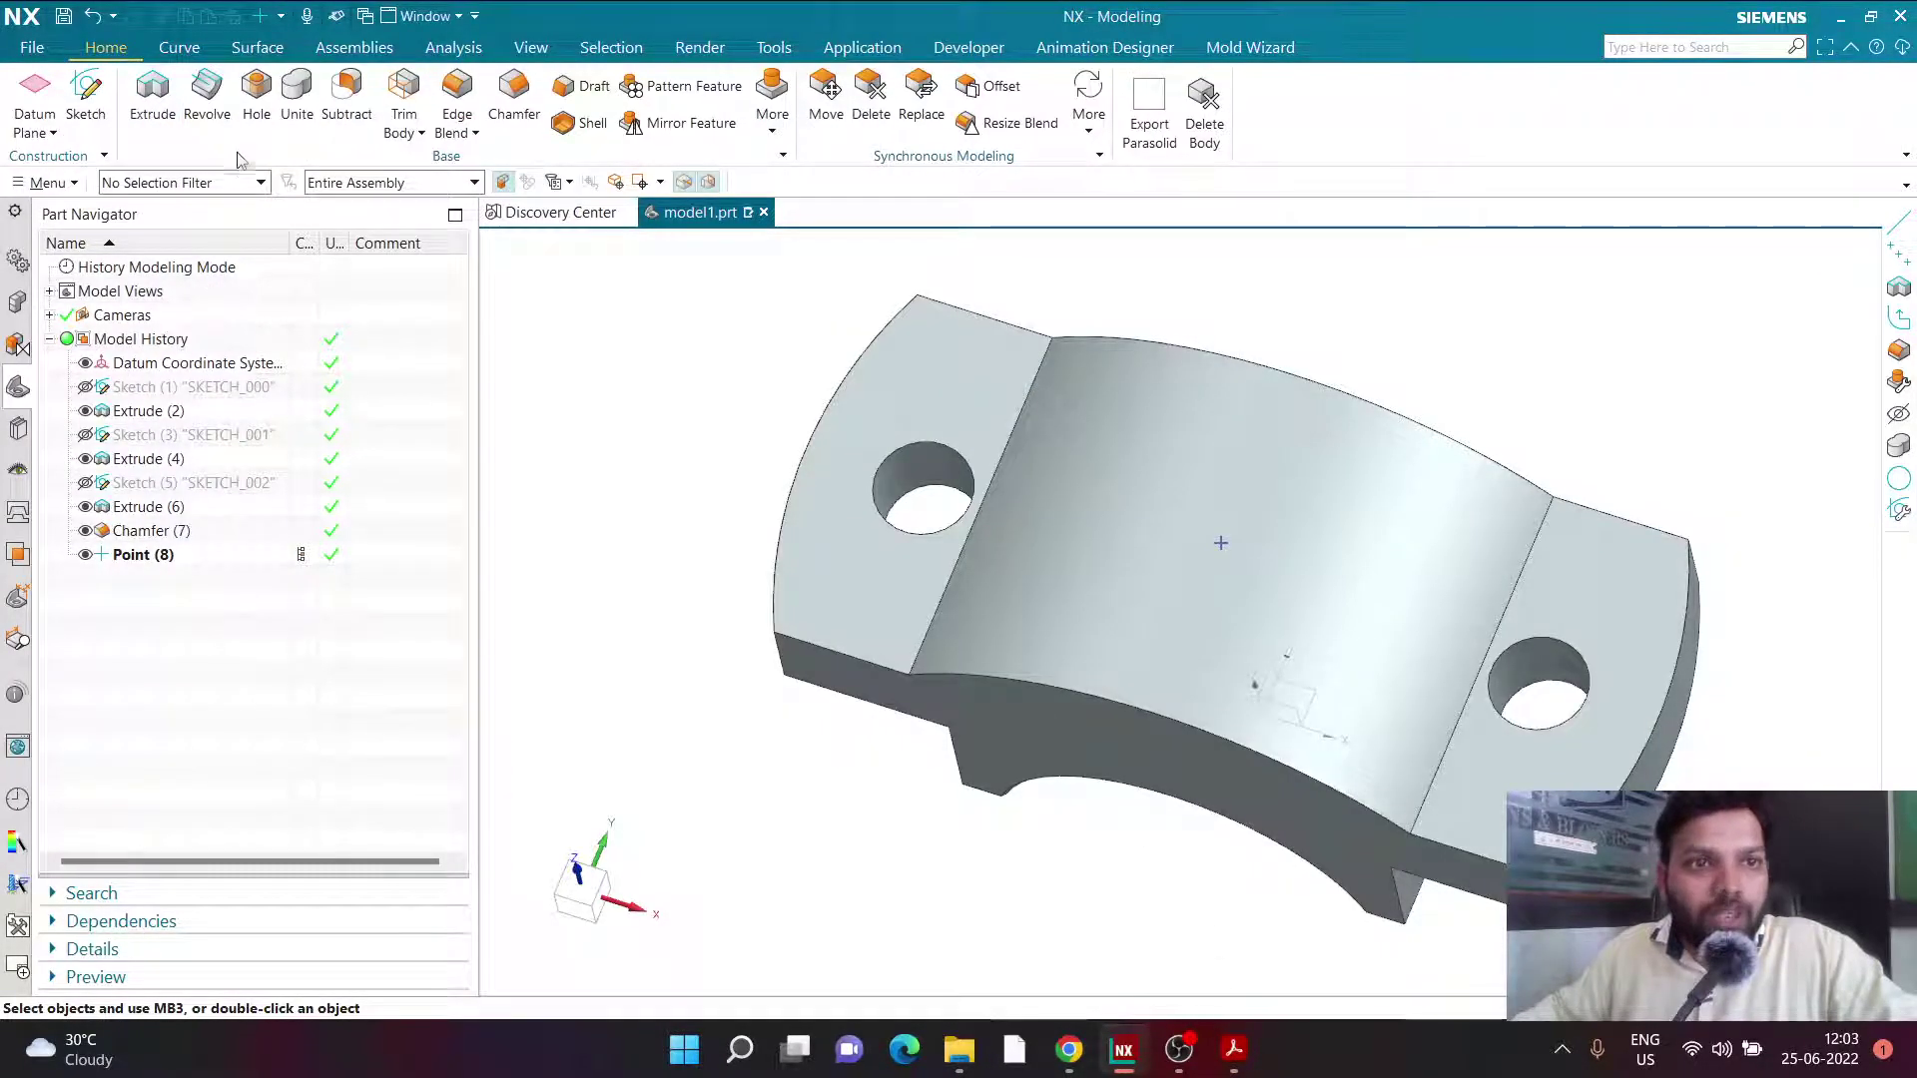
pyautogui.click(256, 99)
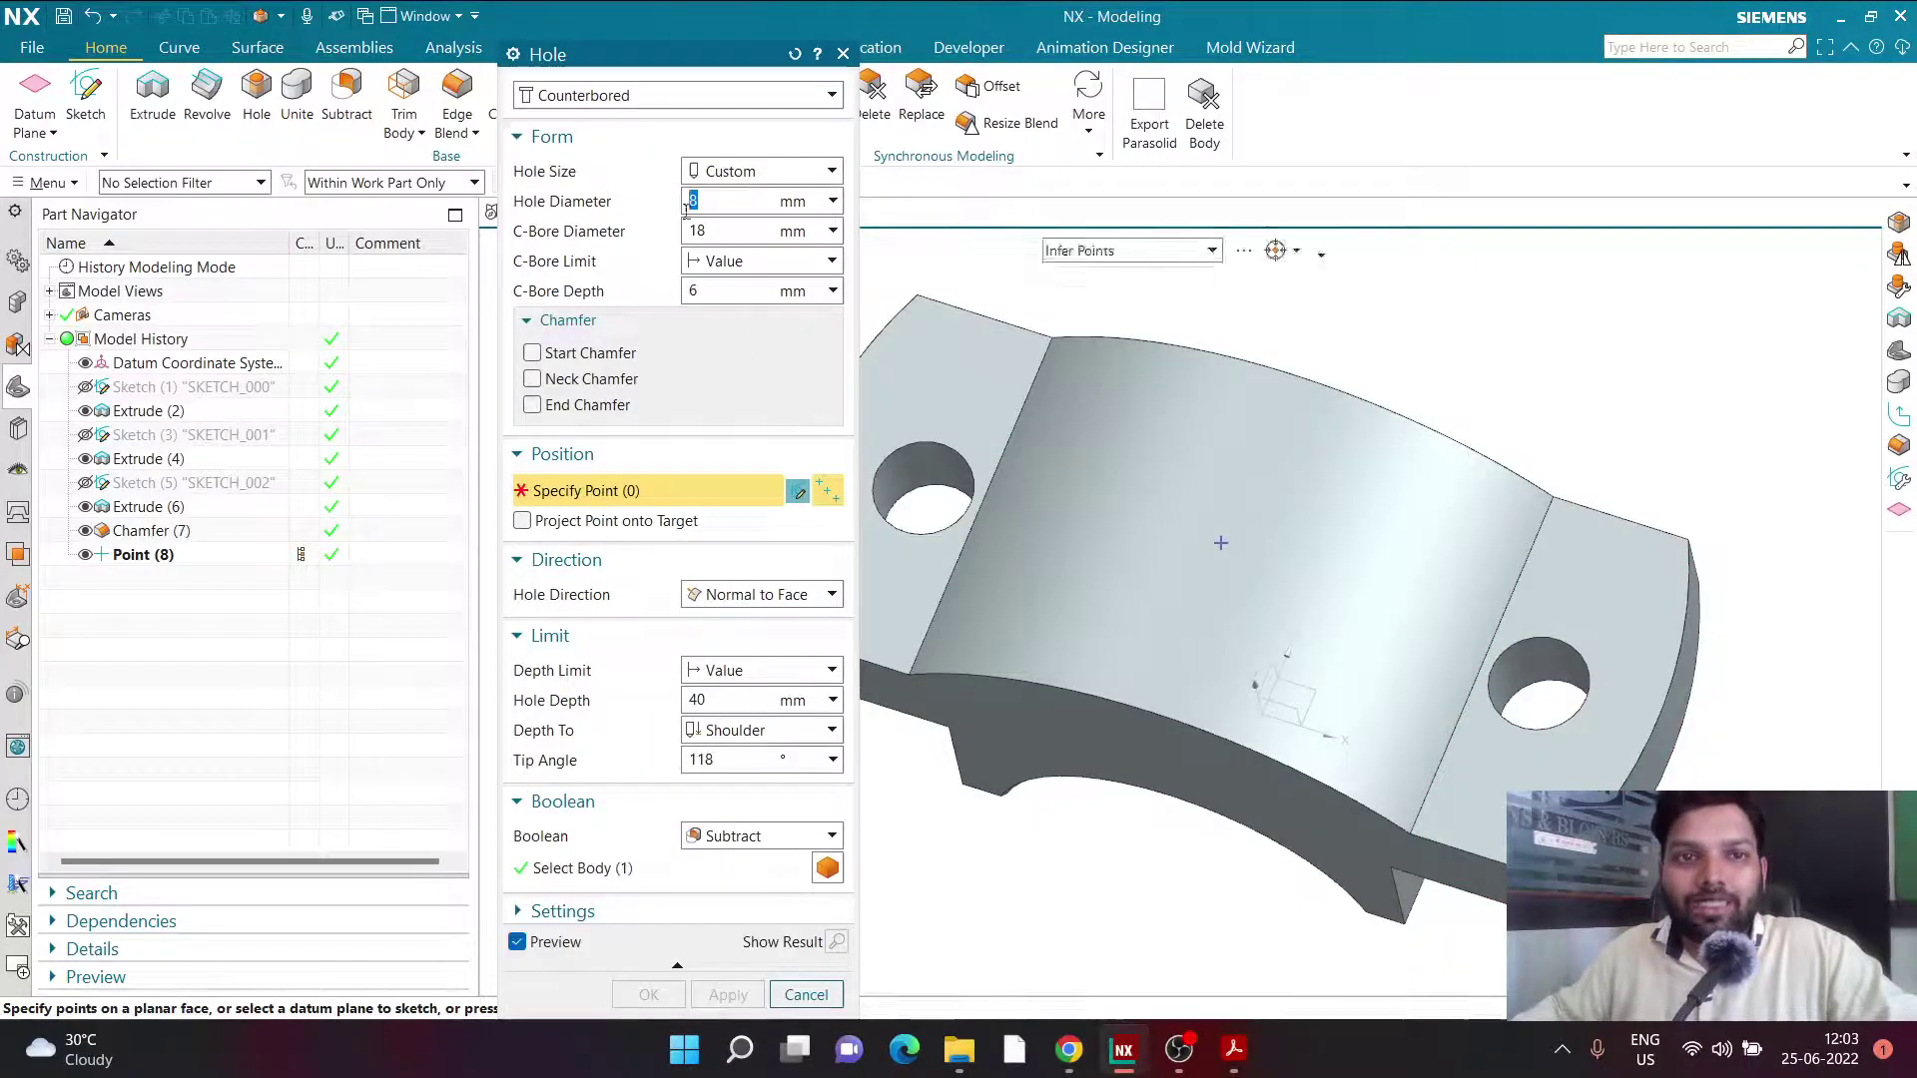
pyautogui.click(631, 98)
pyautogui.click(625, 164)
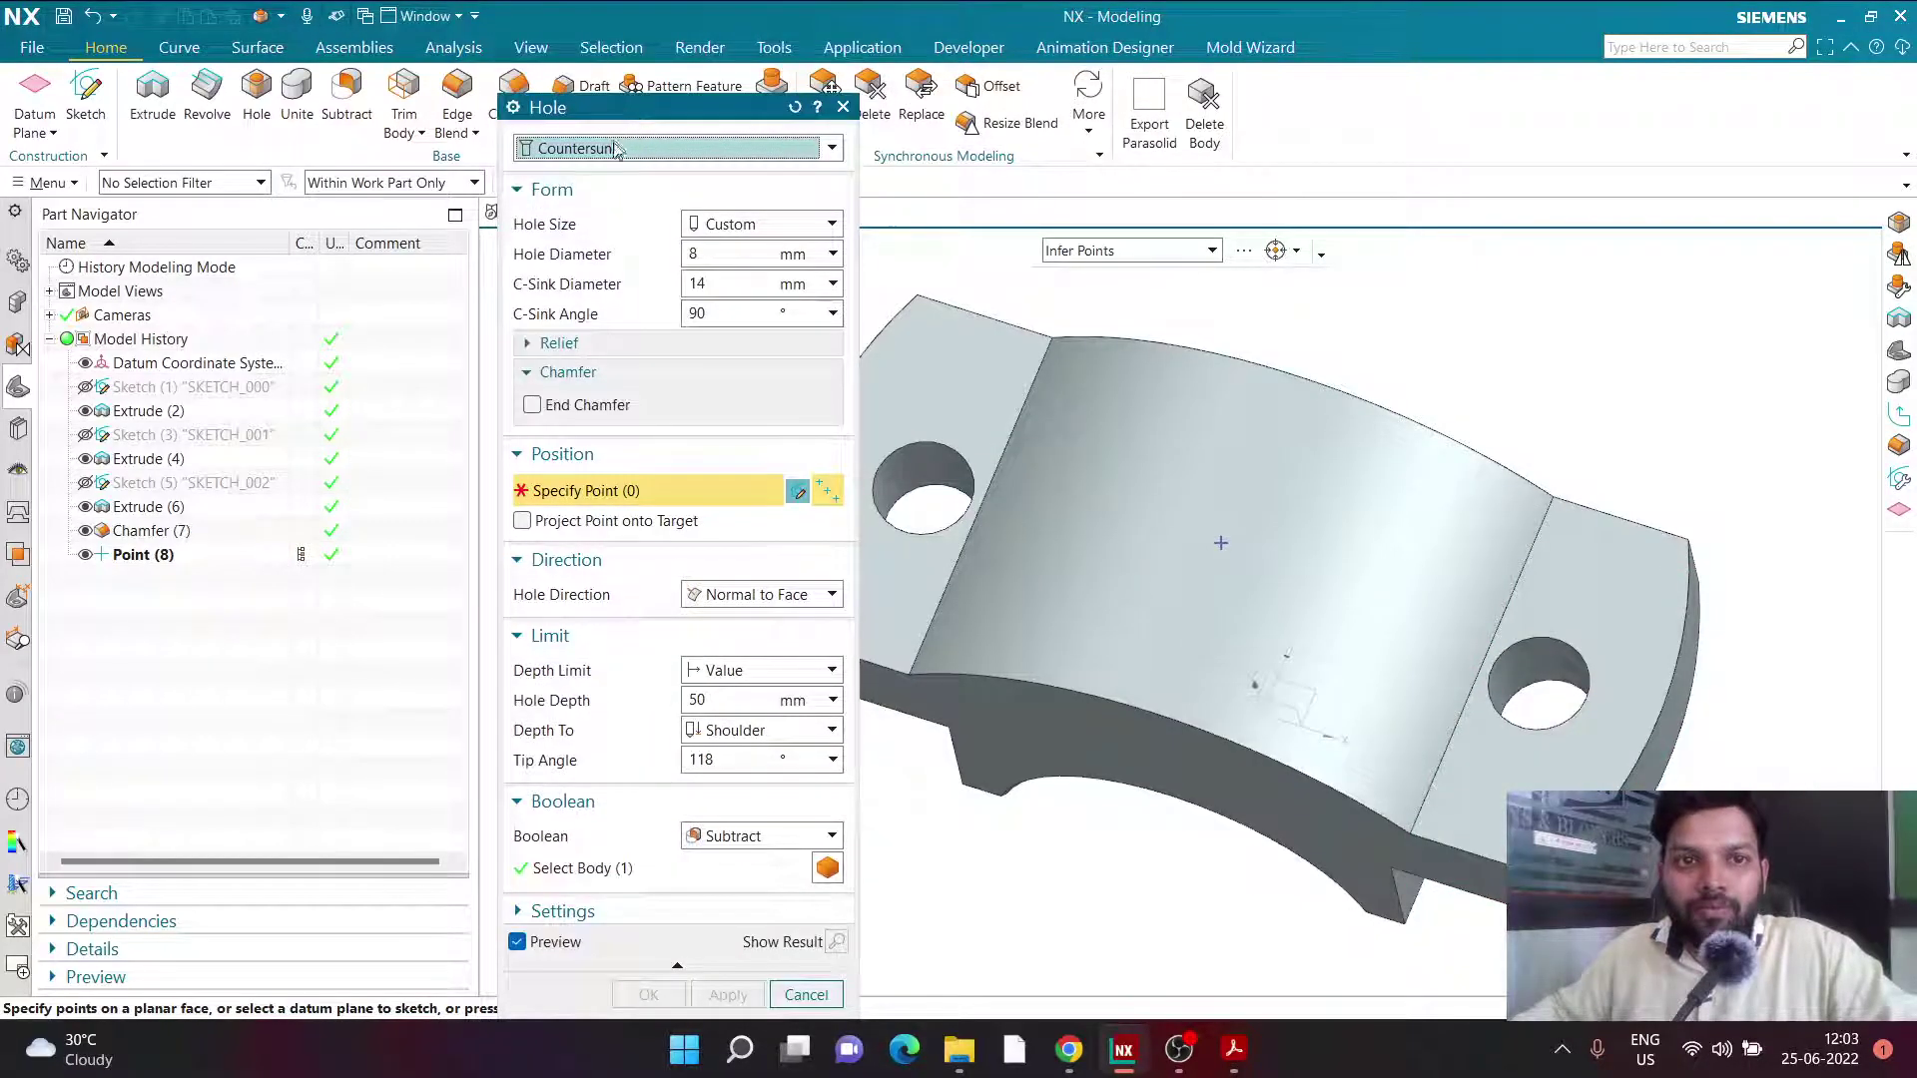
pyautogui.click(616, 149)
pyautogui.click(599, 192)
pyautogui.click(724, 172)
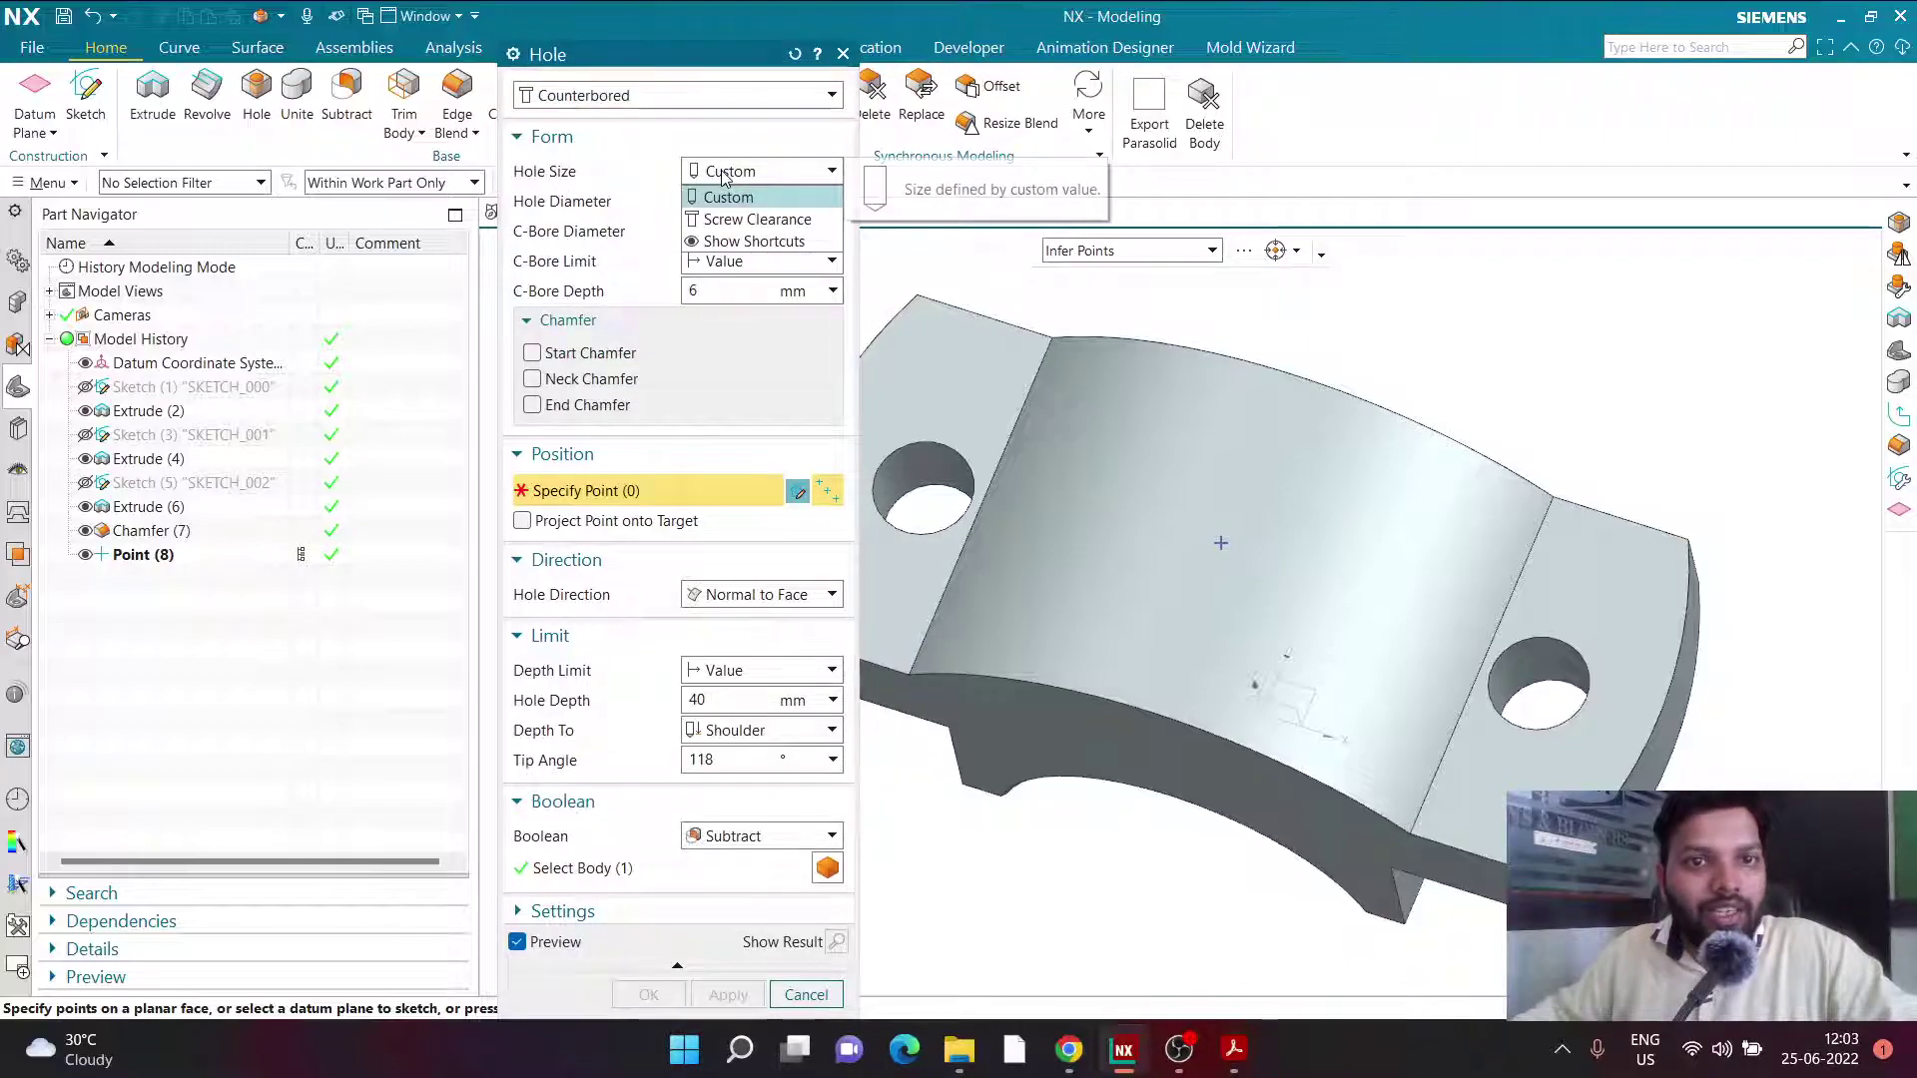
pyautogui.click(722, 197)
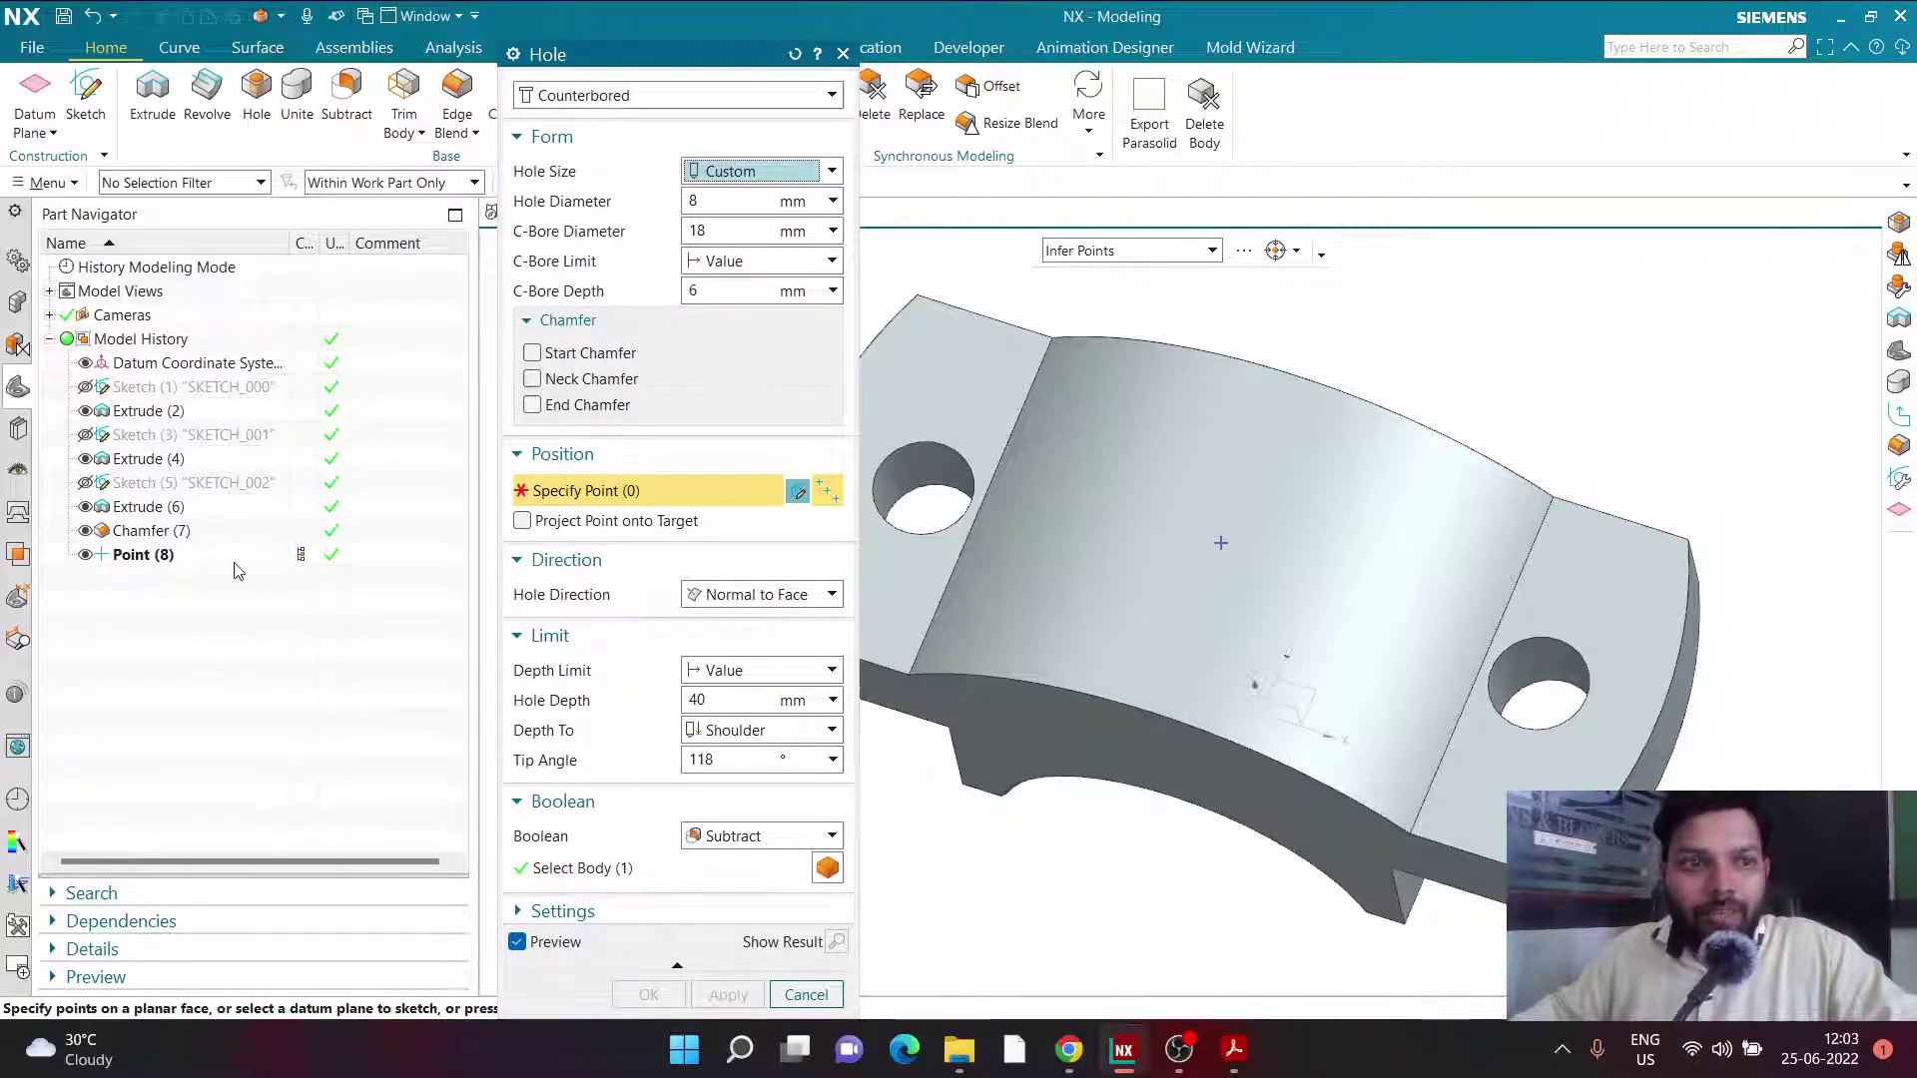
pyautogui.click(143, 554)
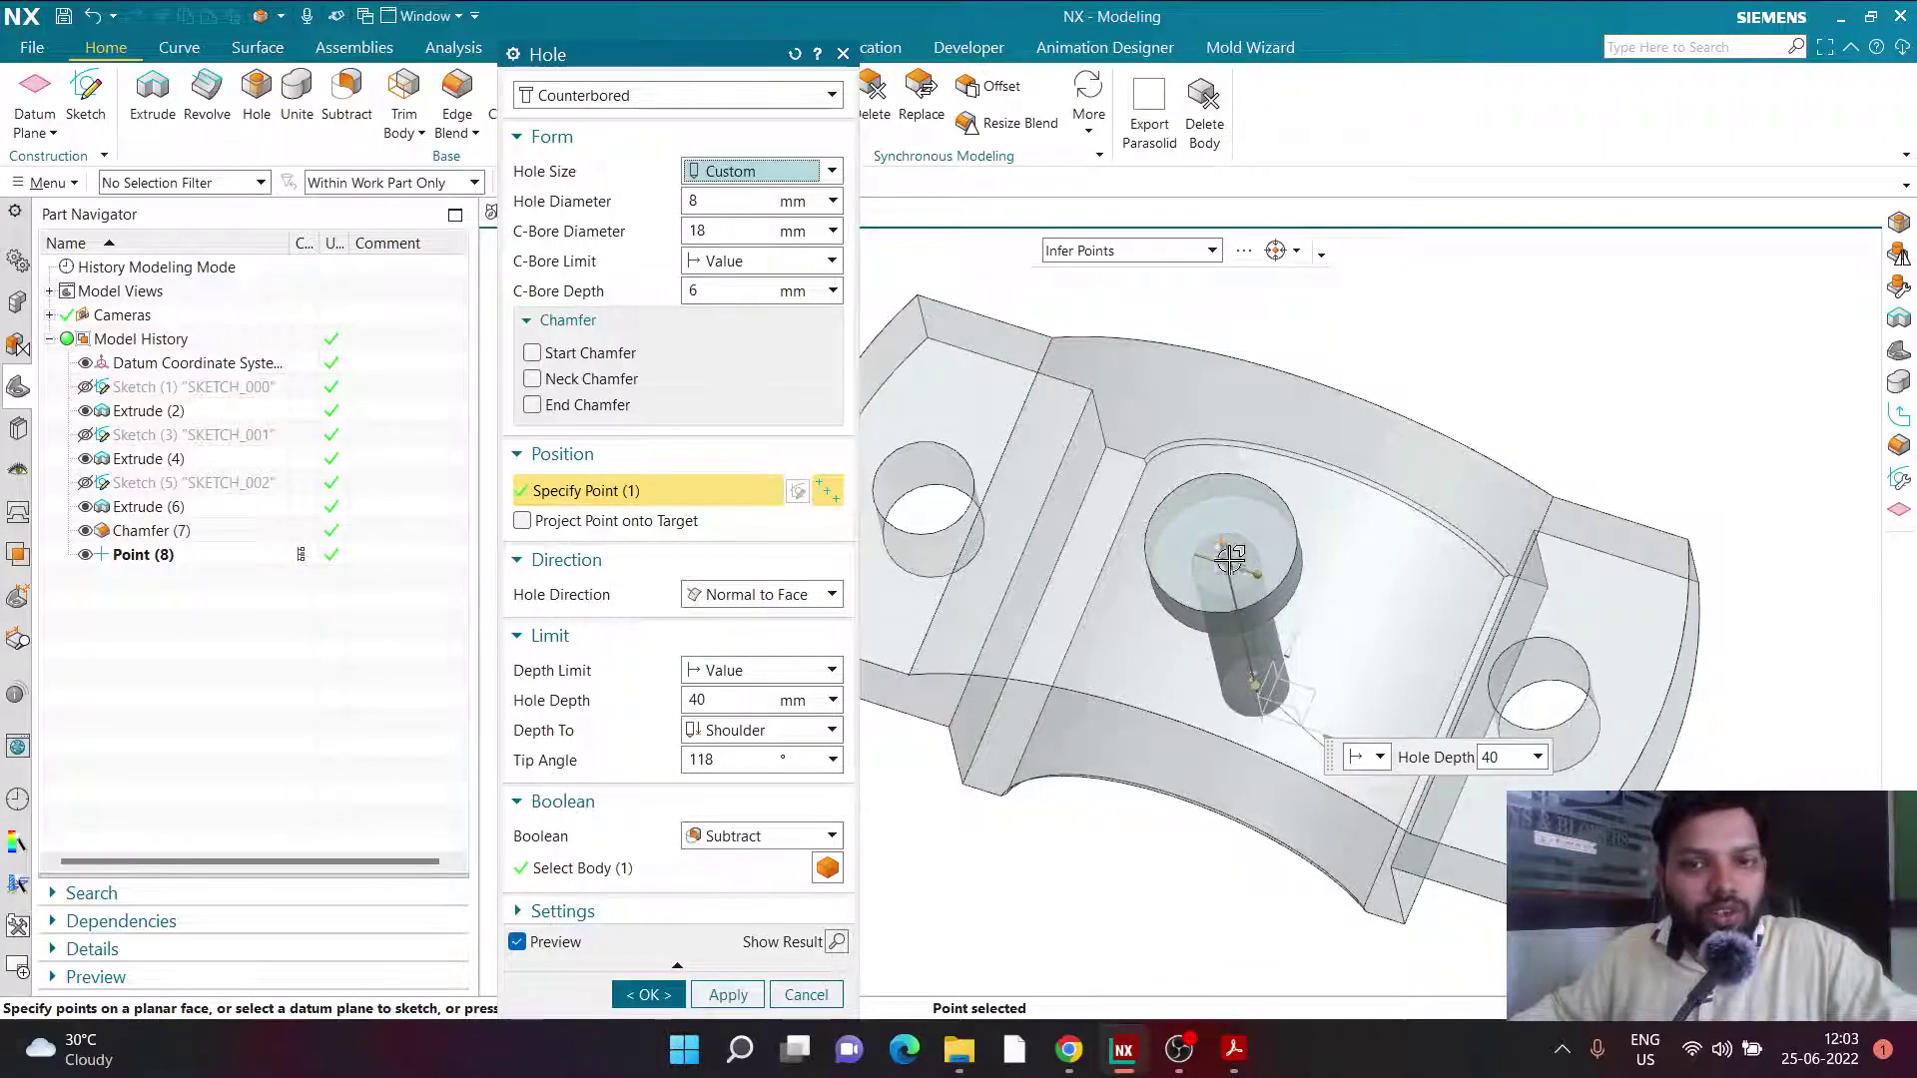
# Set the hole diameter to 6 mm, counterbore diameter to 8 mm and counterbore depth to 16 mm, and check the hole against the PDF.
pyautogui.click(738, 208)
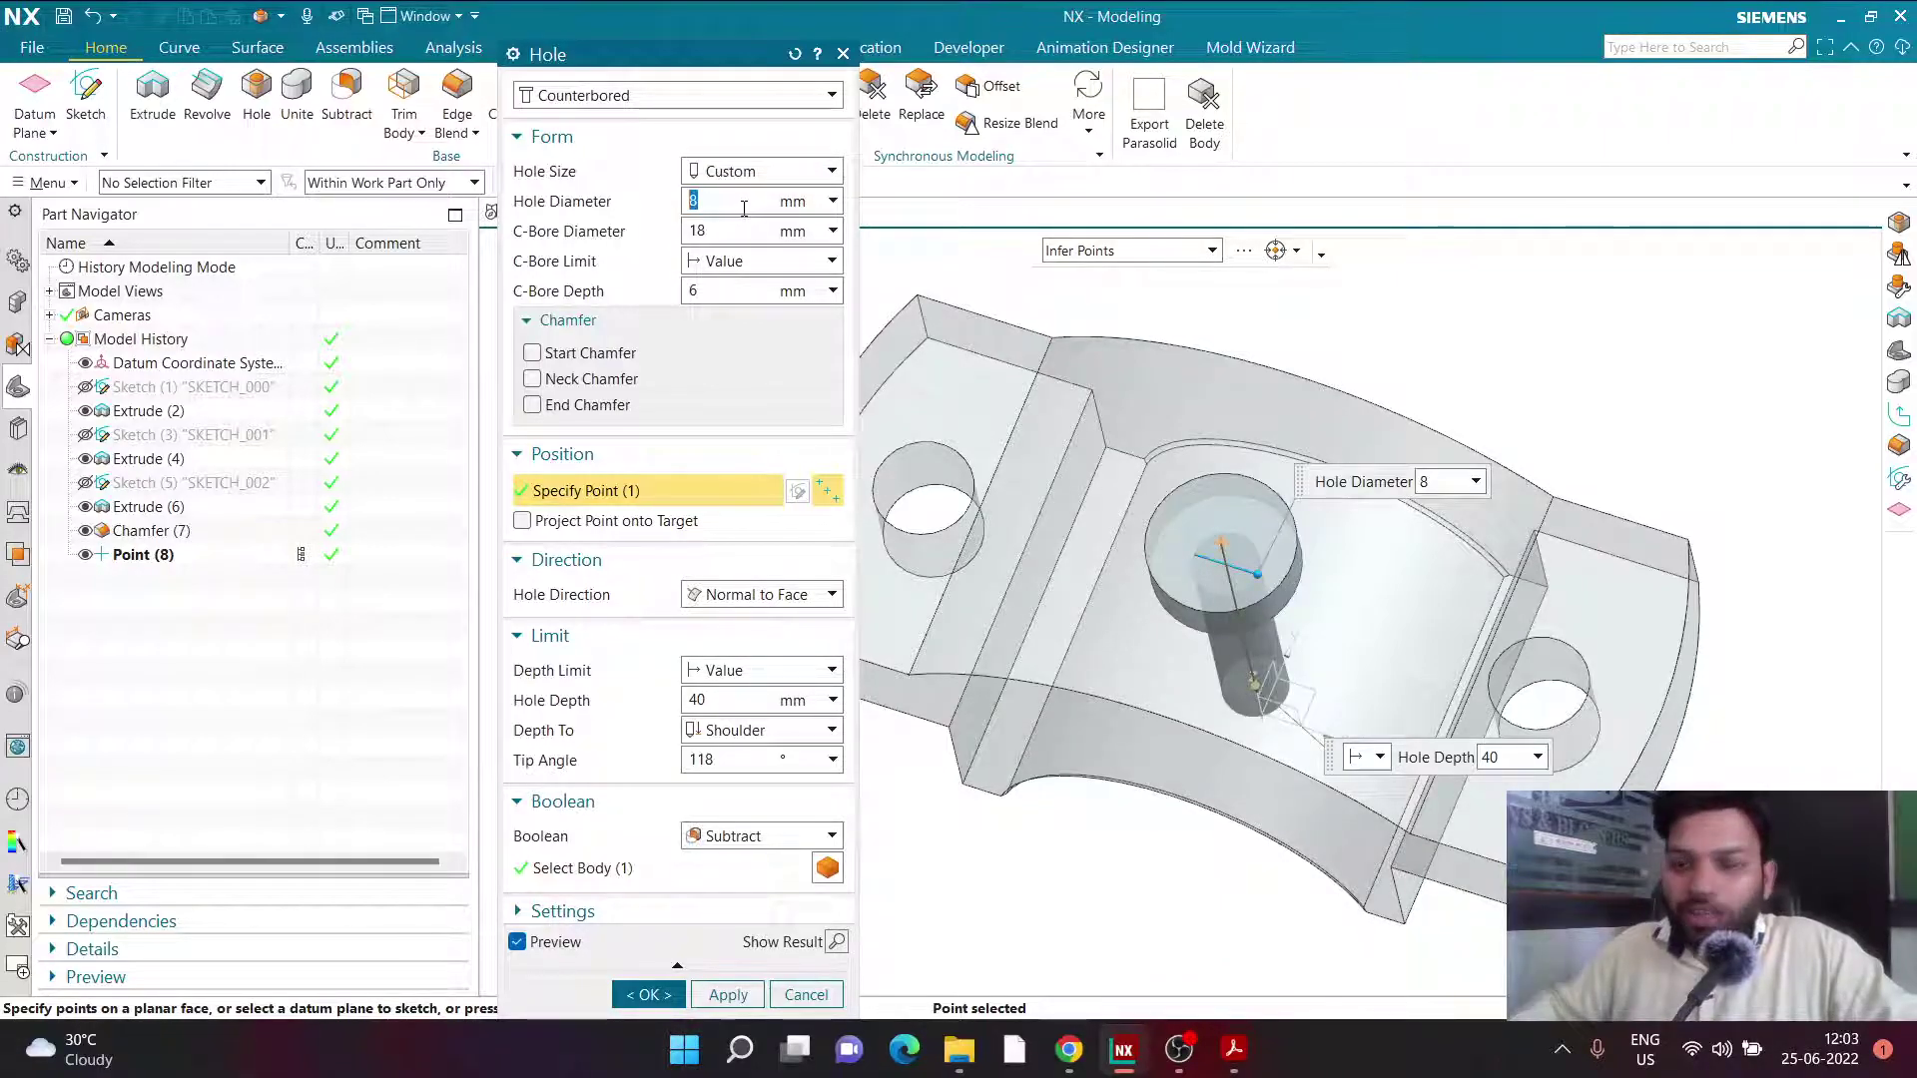
pyautogui.write('6')
pyautogui.press('Return')
pyautogui.doubleClick(735, 230)
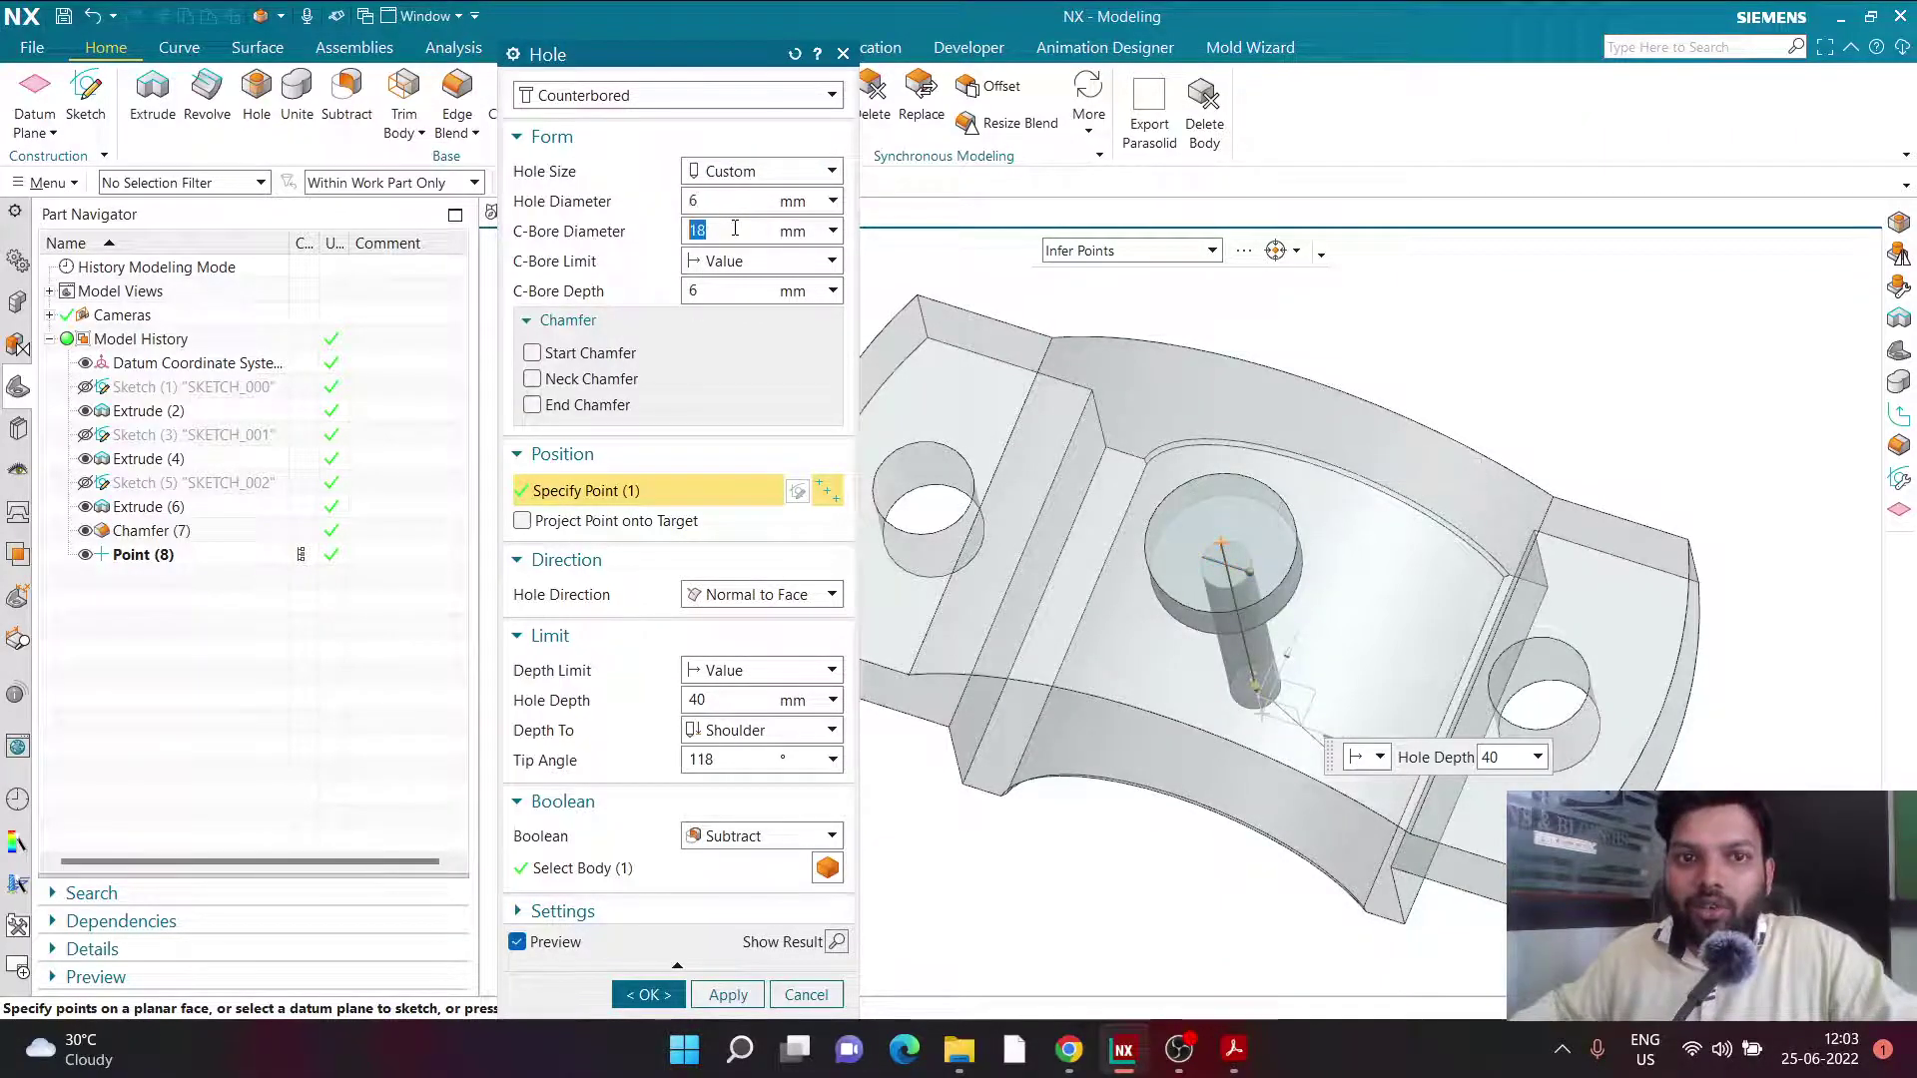
pyautogui.write('8')
pyautogui.press('Return')
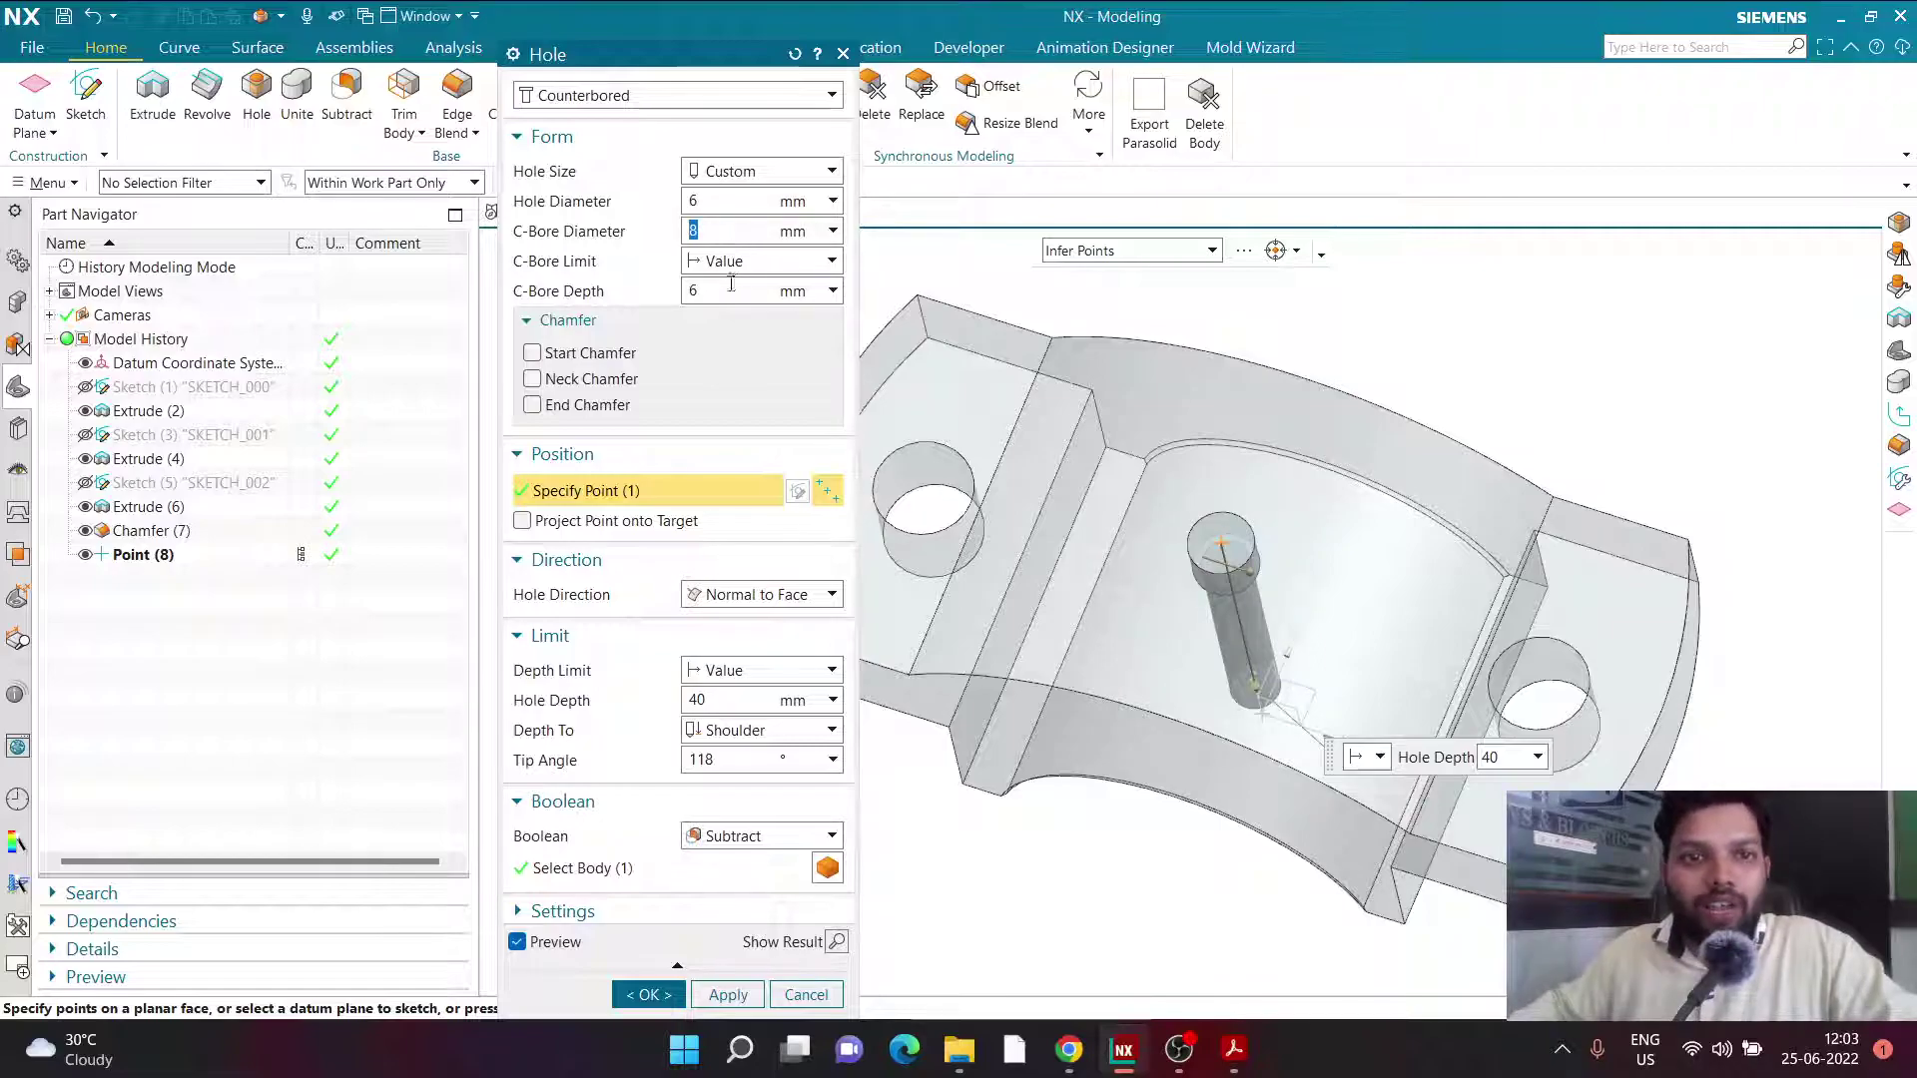
pyautogui.write('1')
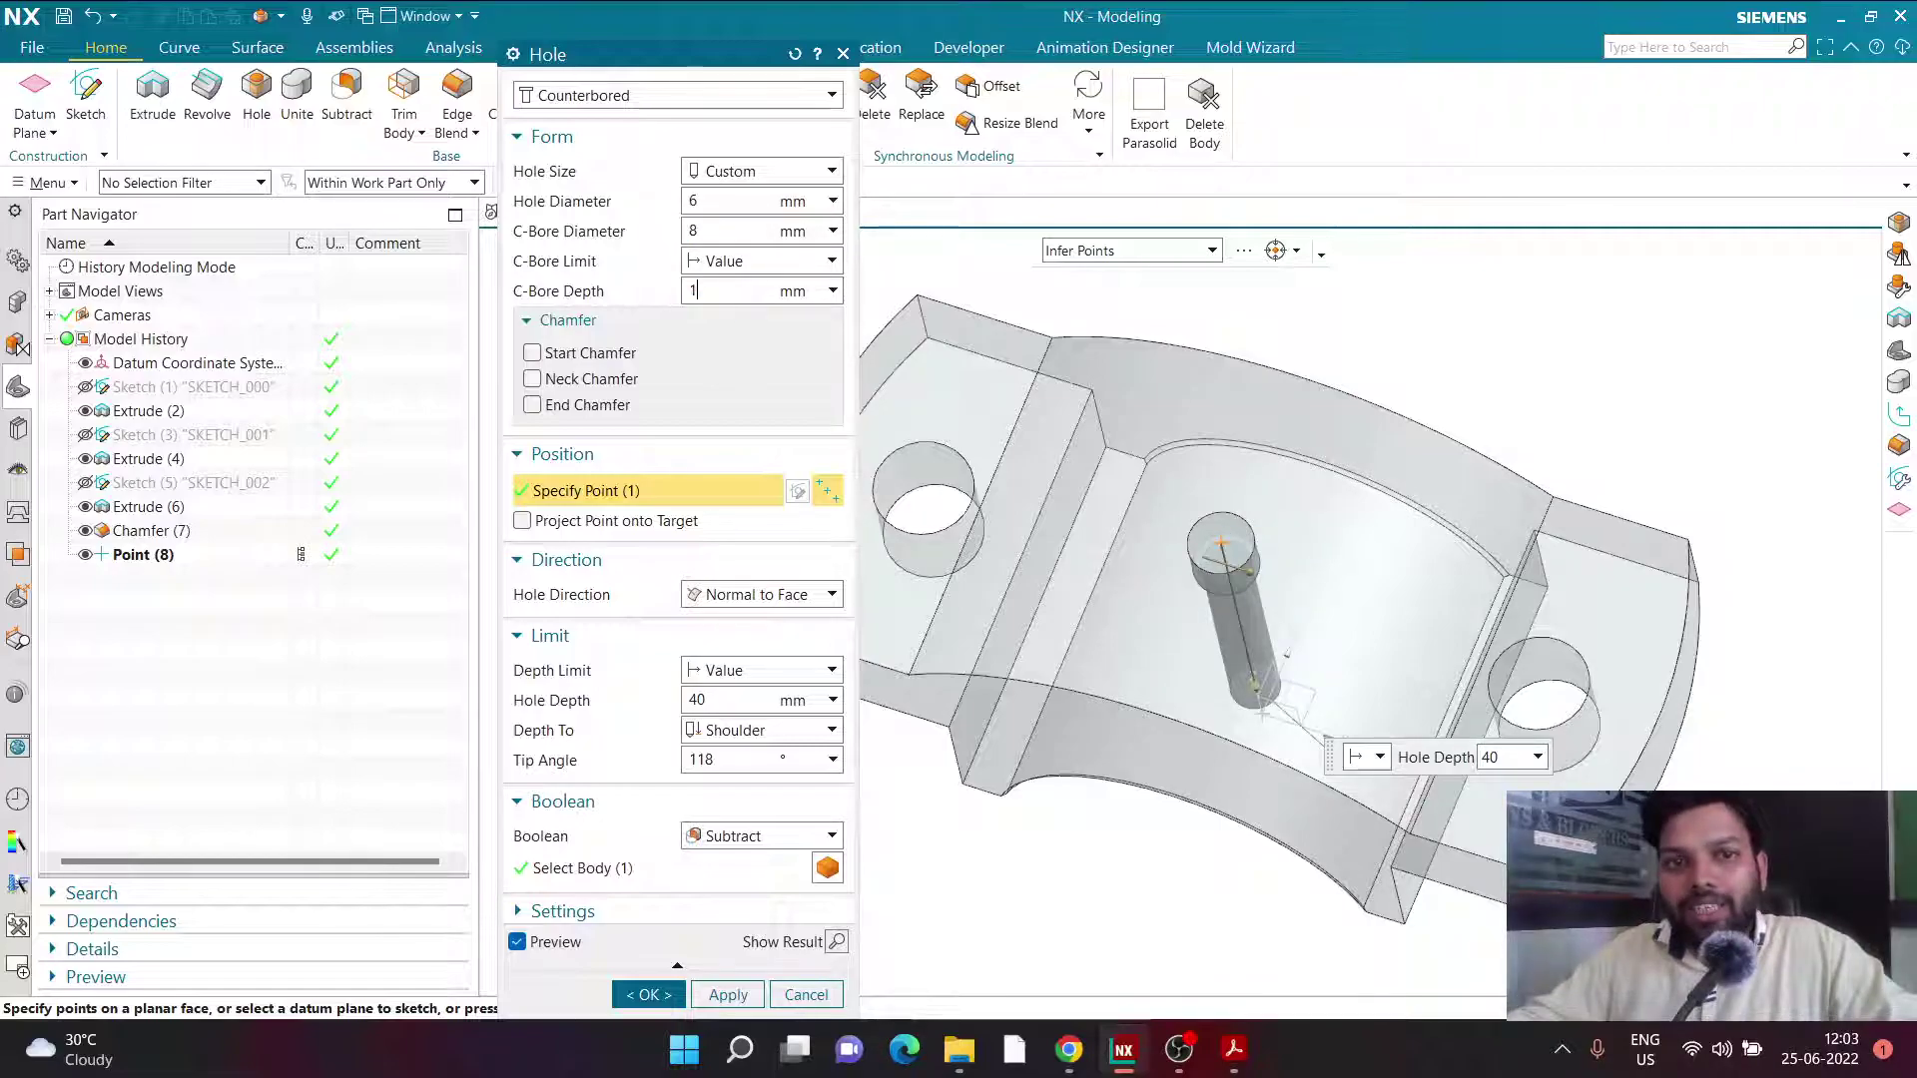
pyautogui.write('6')
pyautogui.press('Return')
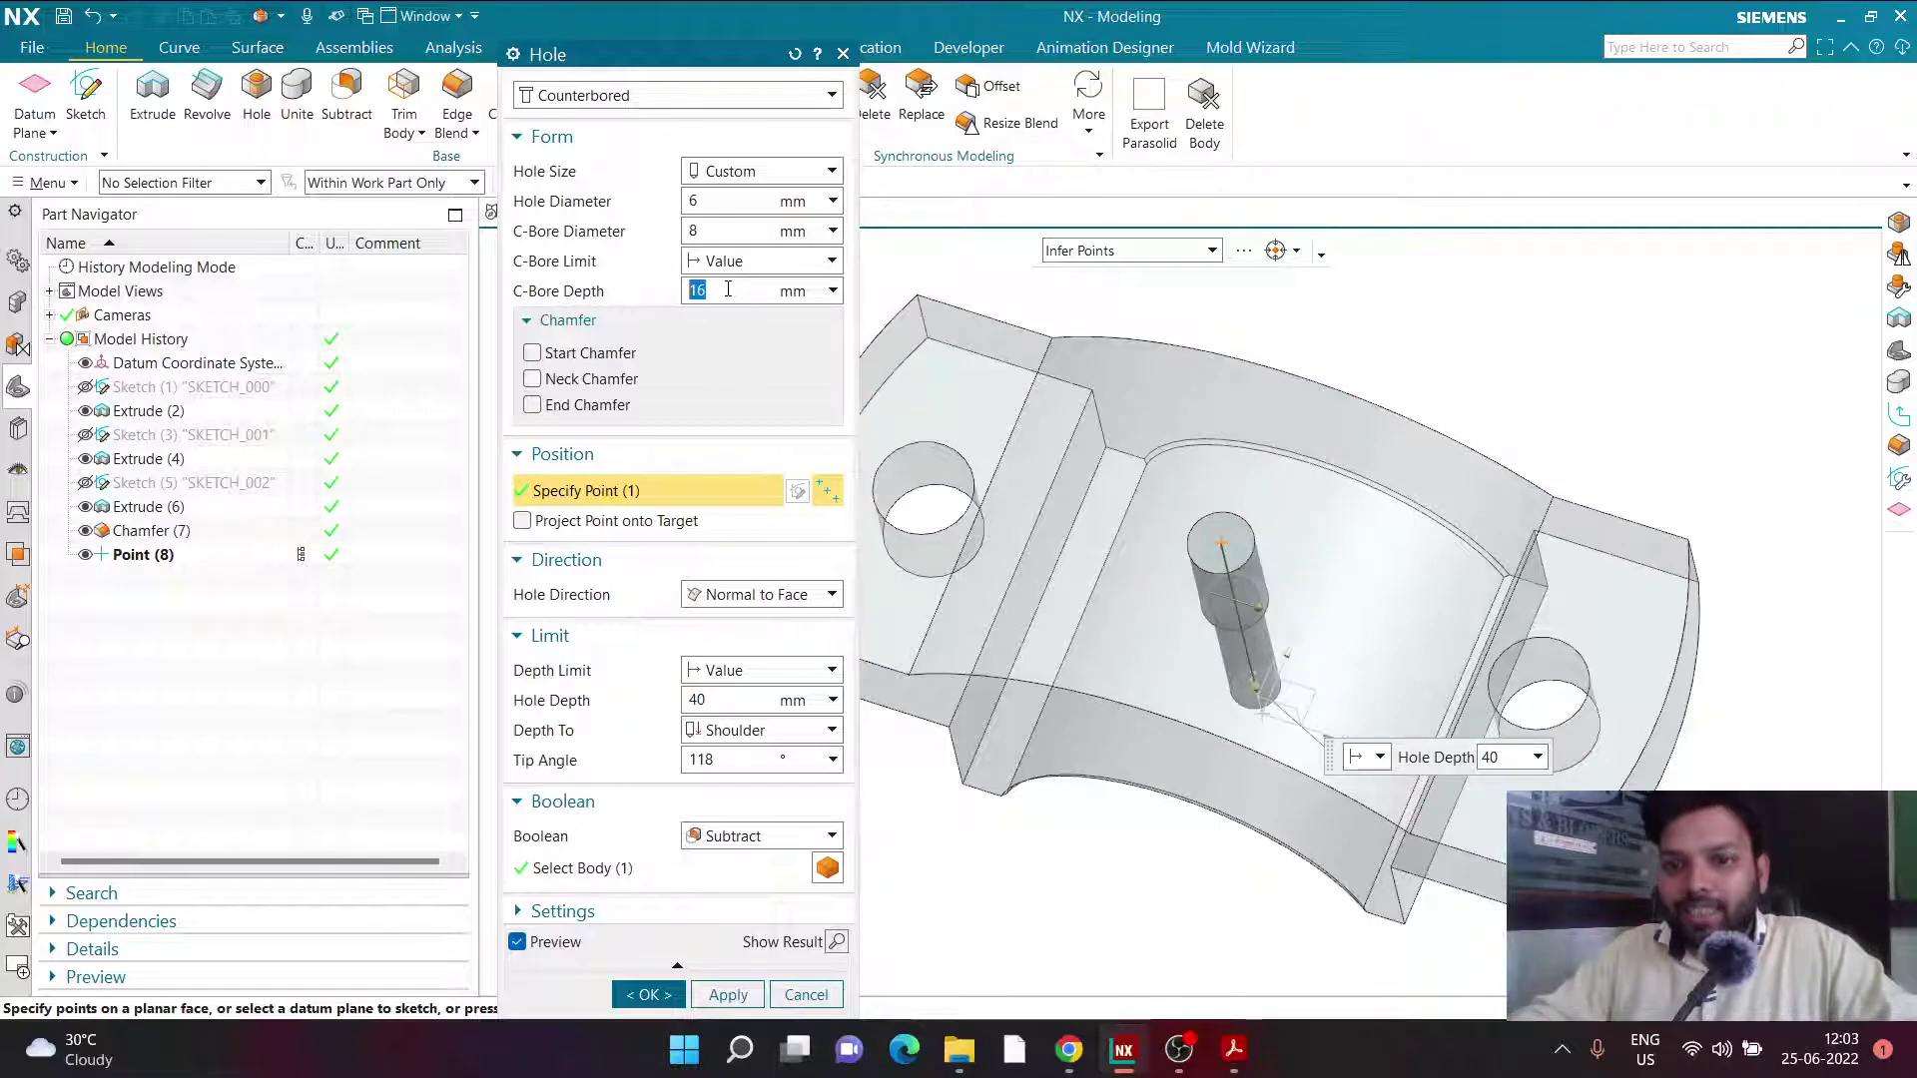
pyautogui.click(1222, 1064)
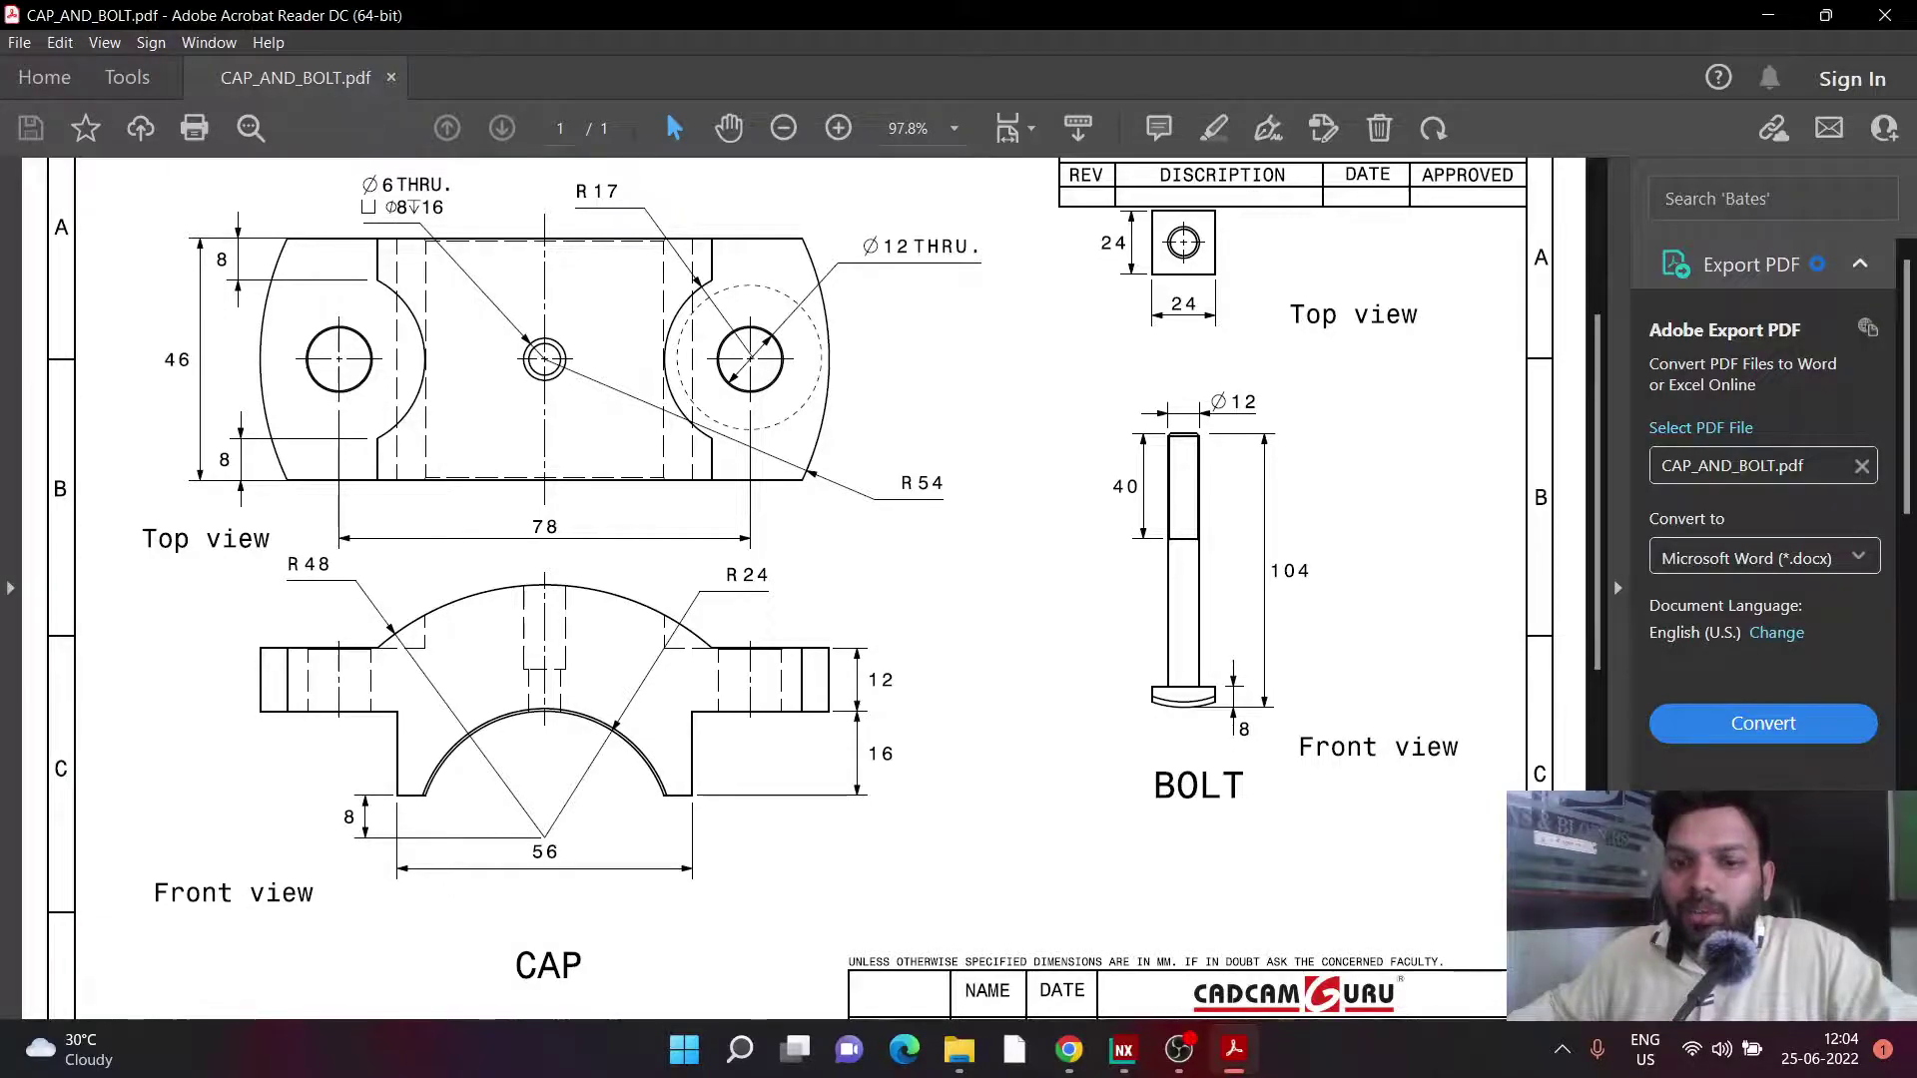
pyautogui.click(1234, 1064)
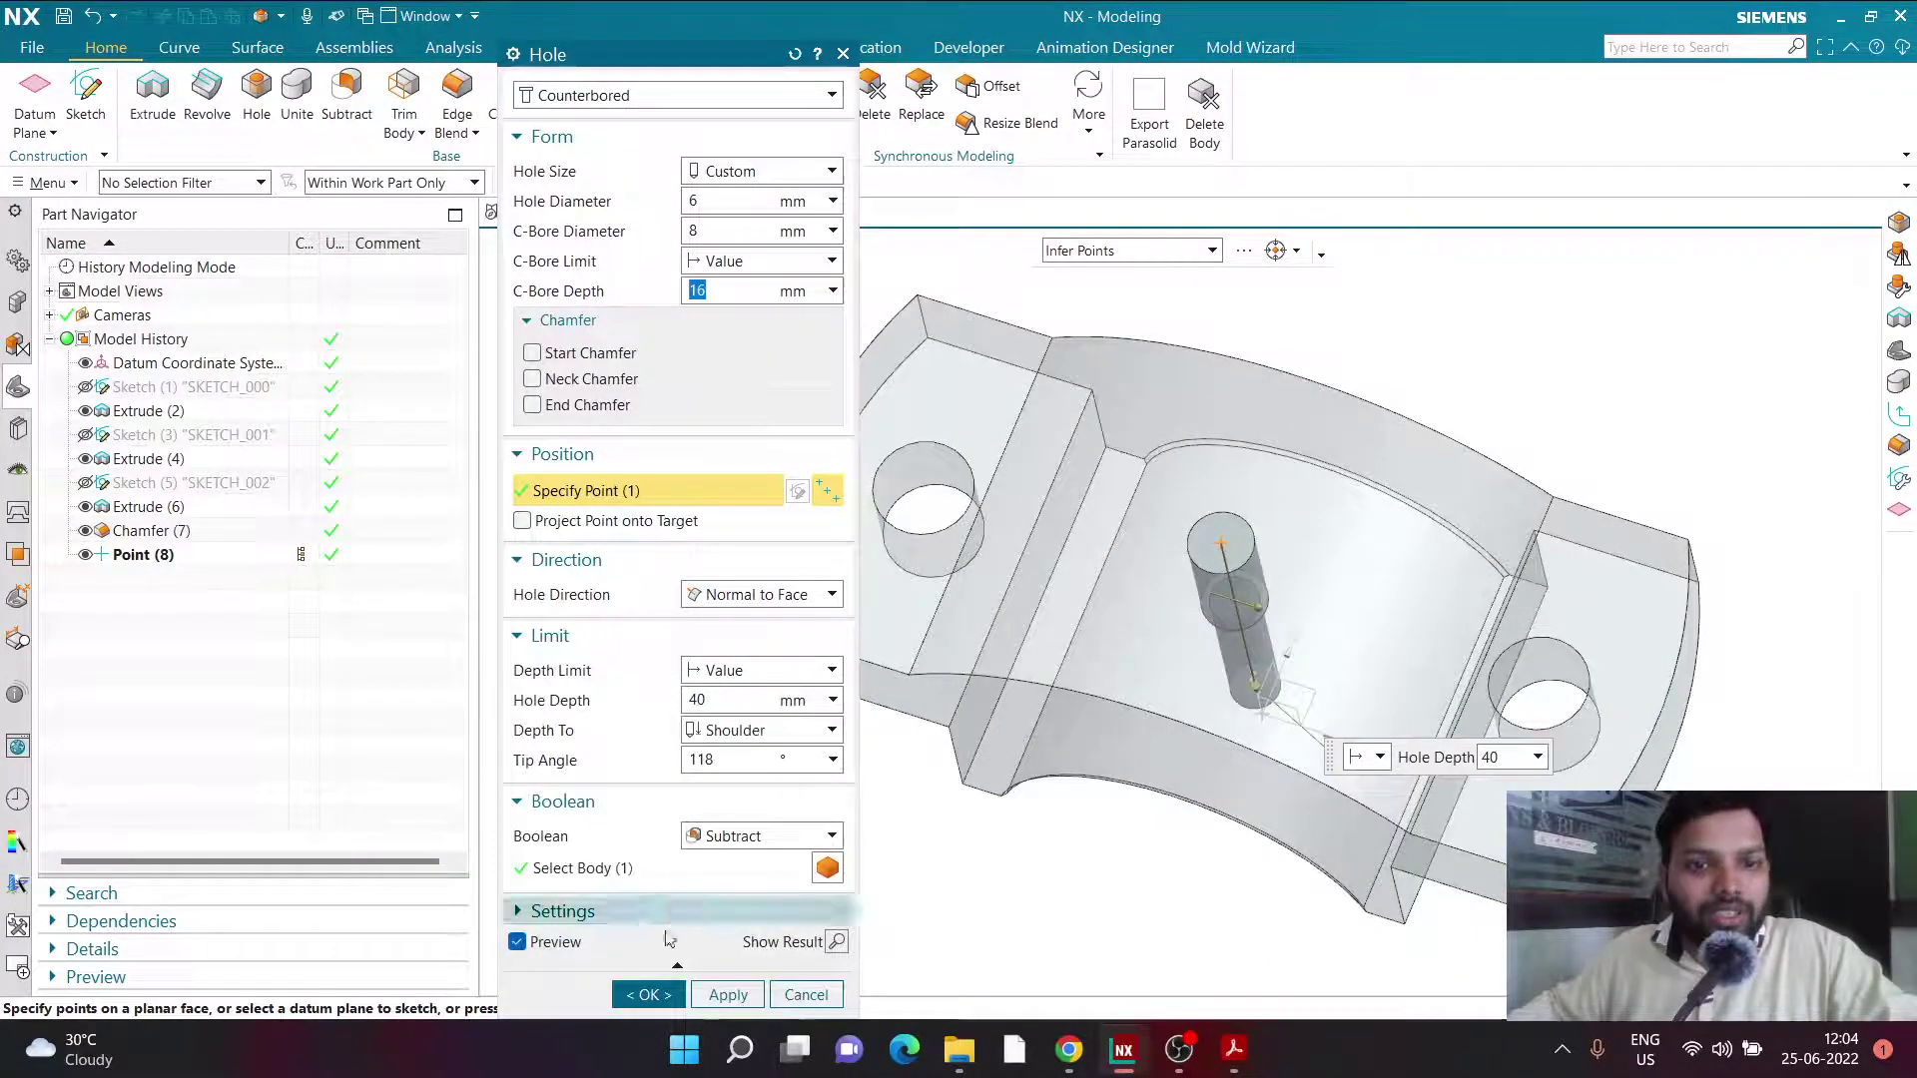
# Create the central counterbored hole, and edit it so its depth limit is Until Next.
pyautogui.click(649, 994)
pyautogui.moveTo(907, 899)
pyautogui.mouseDown(button='middle')
pyautogui.moveTo(919, 929)
pyautogui.moveTo(930, 803)
pyautogui.moveTo(922, 918)
pyautogui.mouseUp(button='middle')
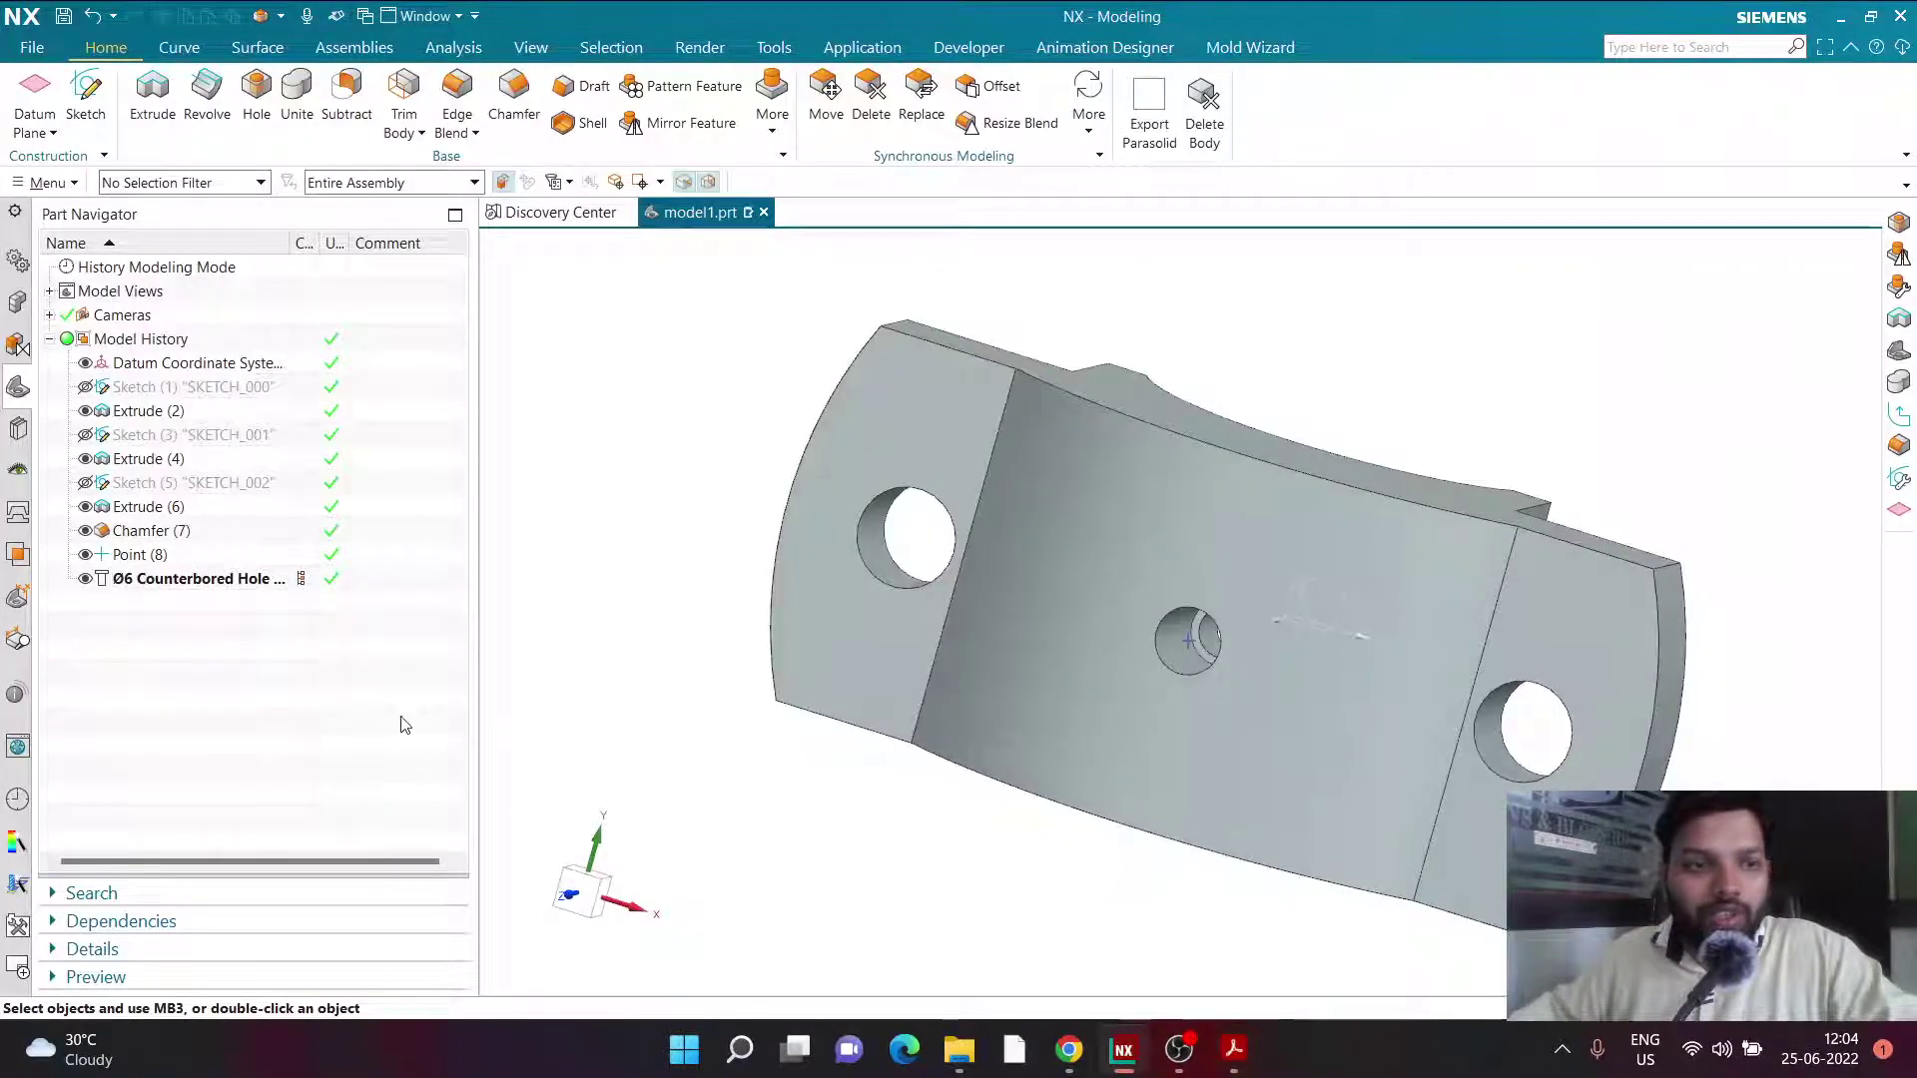
pyautogui.doubleClick(174, 580)
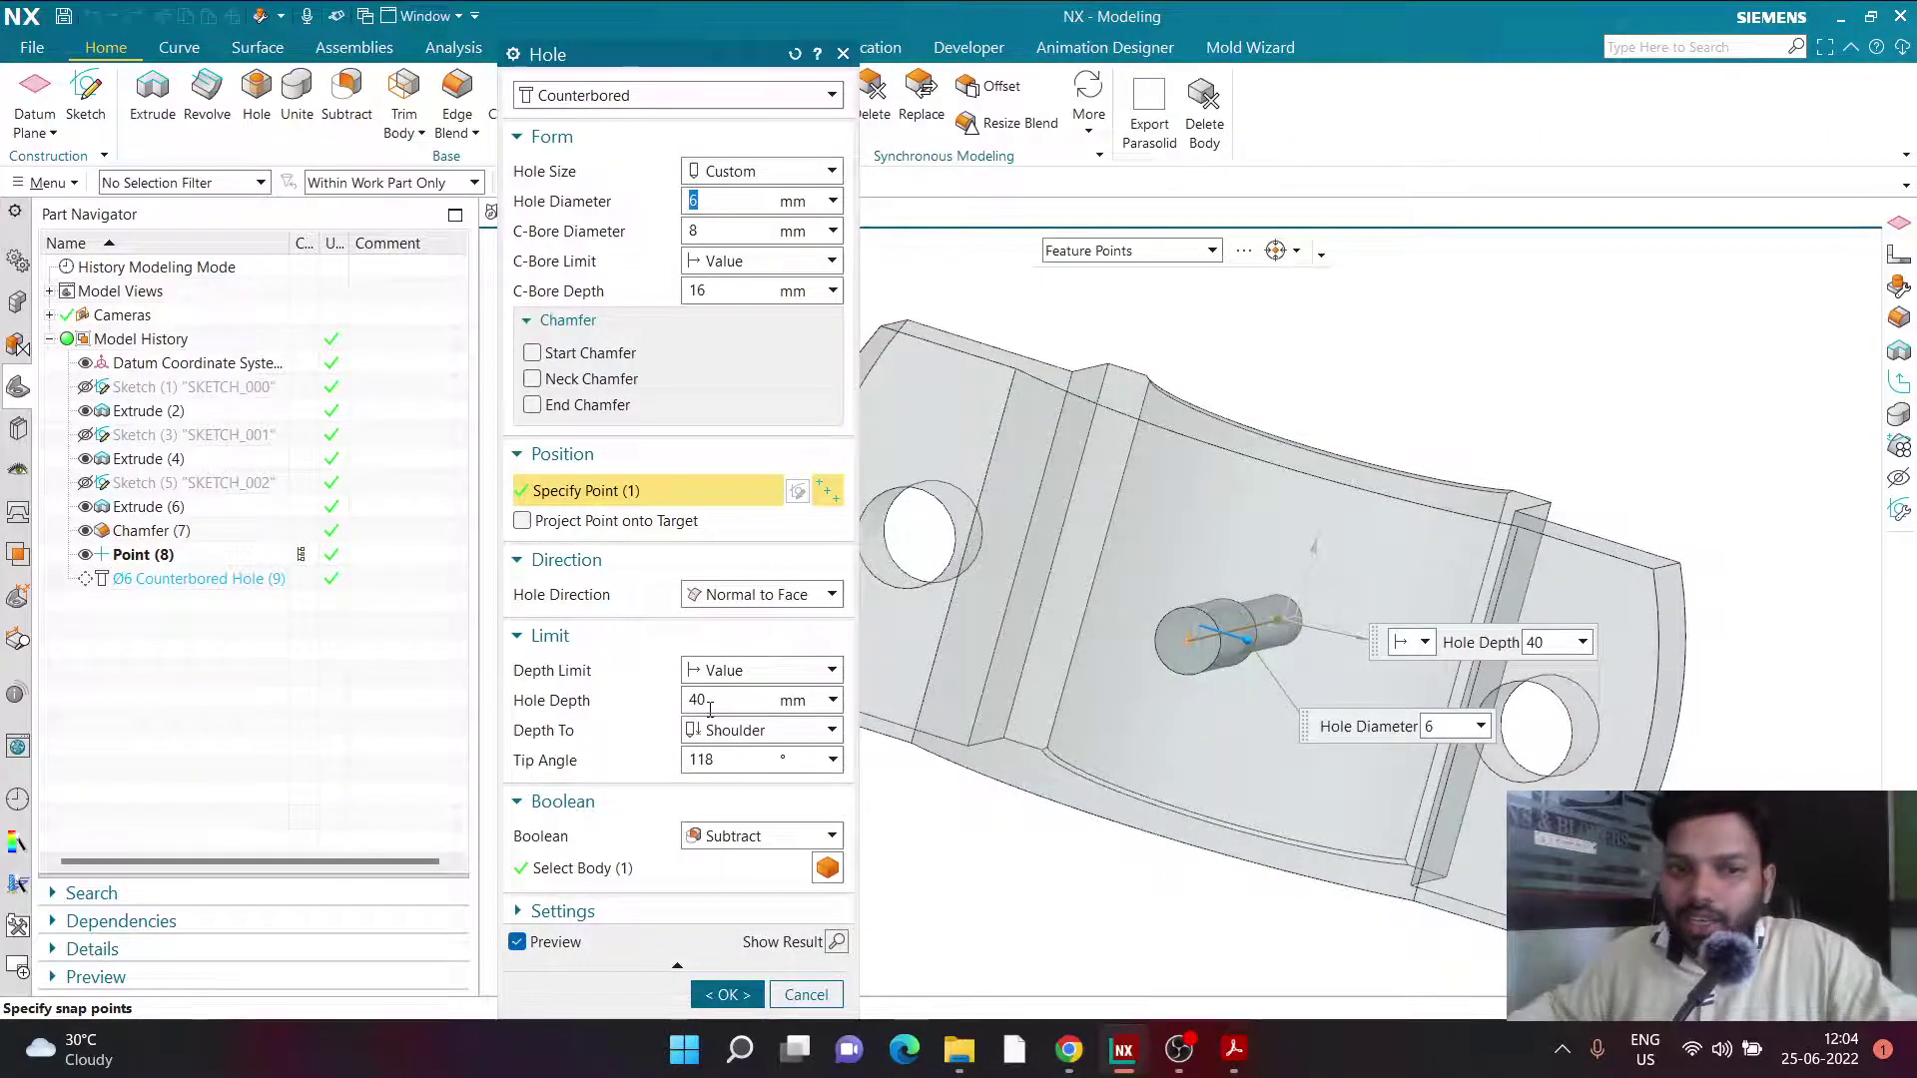
pyautogui.moveTo(1142, 824); pyautogui.dragTo(1178, 654, button='middle')
pyautogui.click(721, 670)
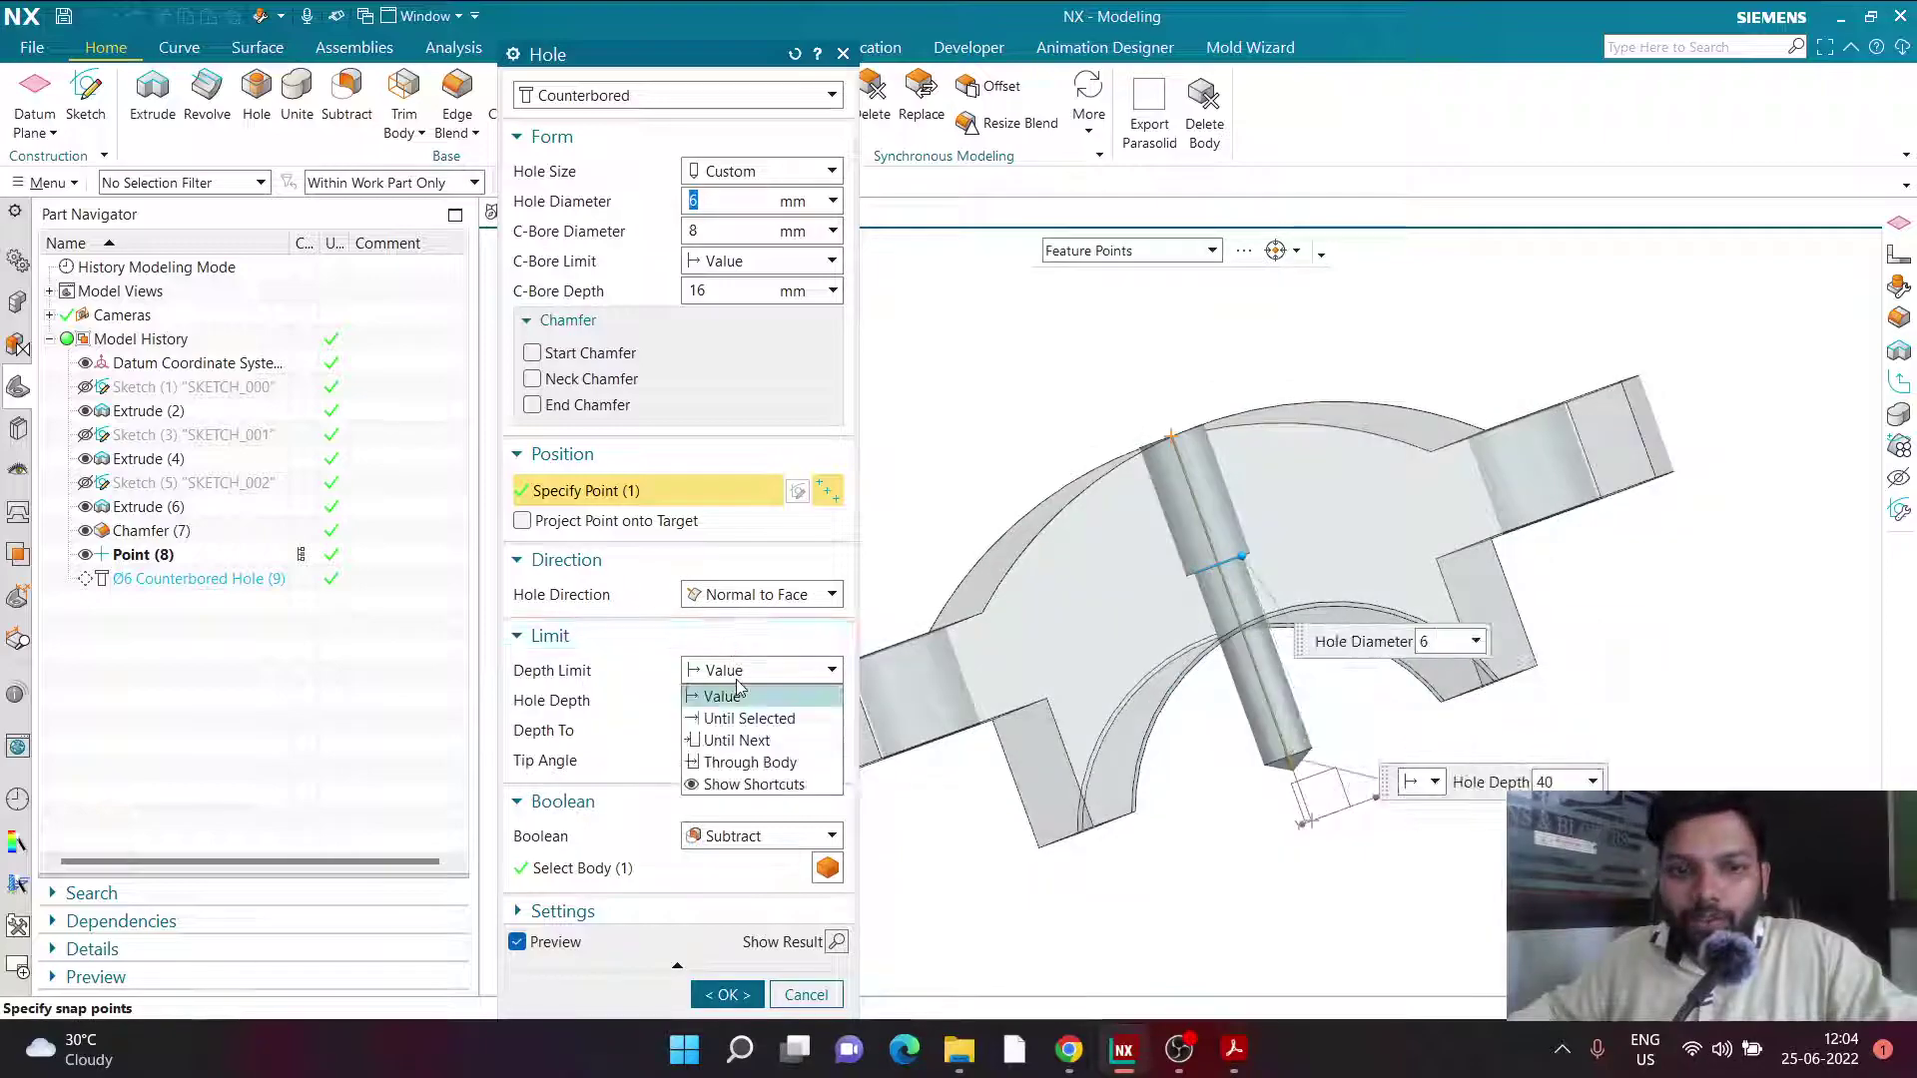
pyautogui.click(738, 741)
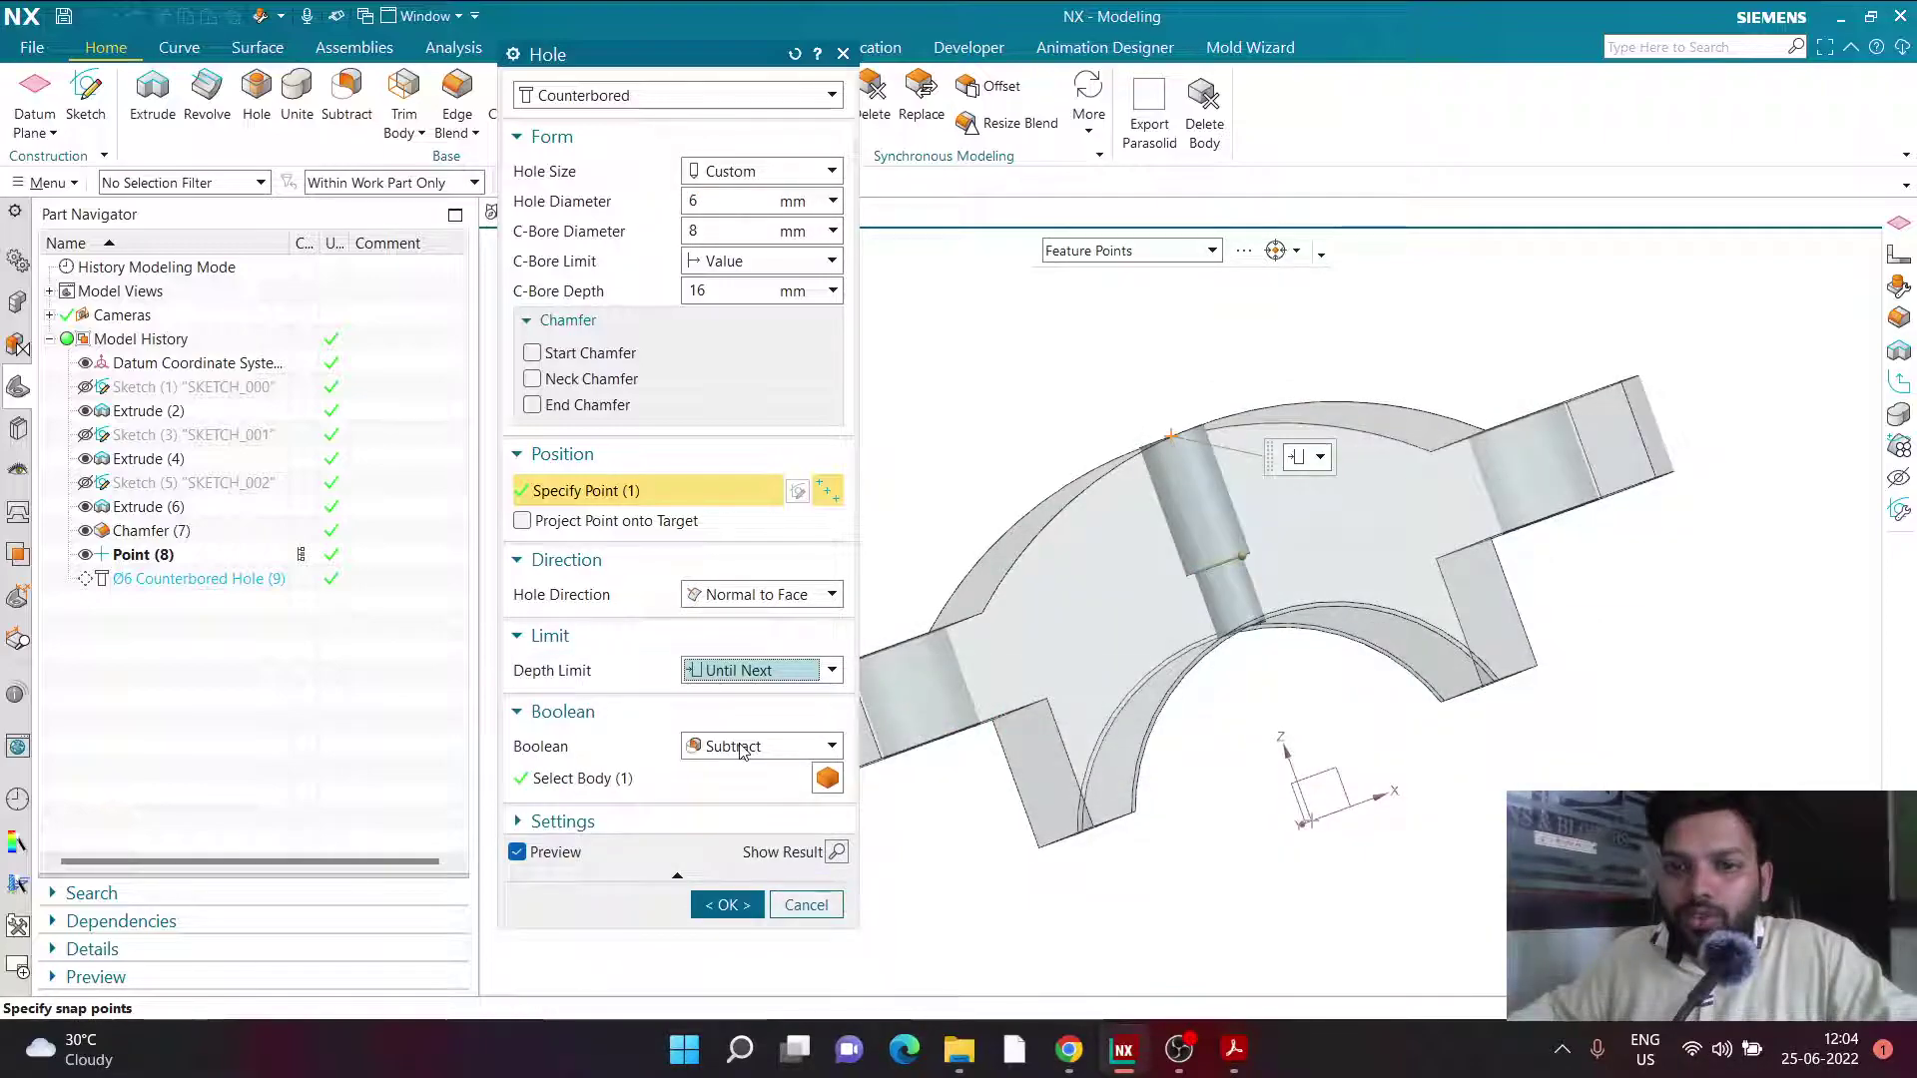
pyautogui.click(721, 905)
pyautogui.moveTo(925, 825); pyautogui.dragTo(1035, 830, button='middle')
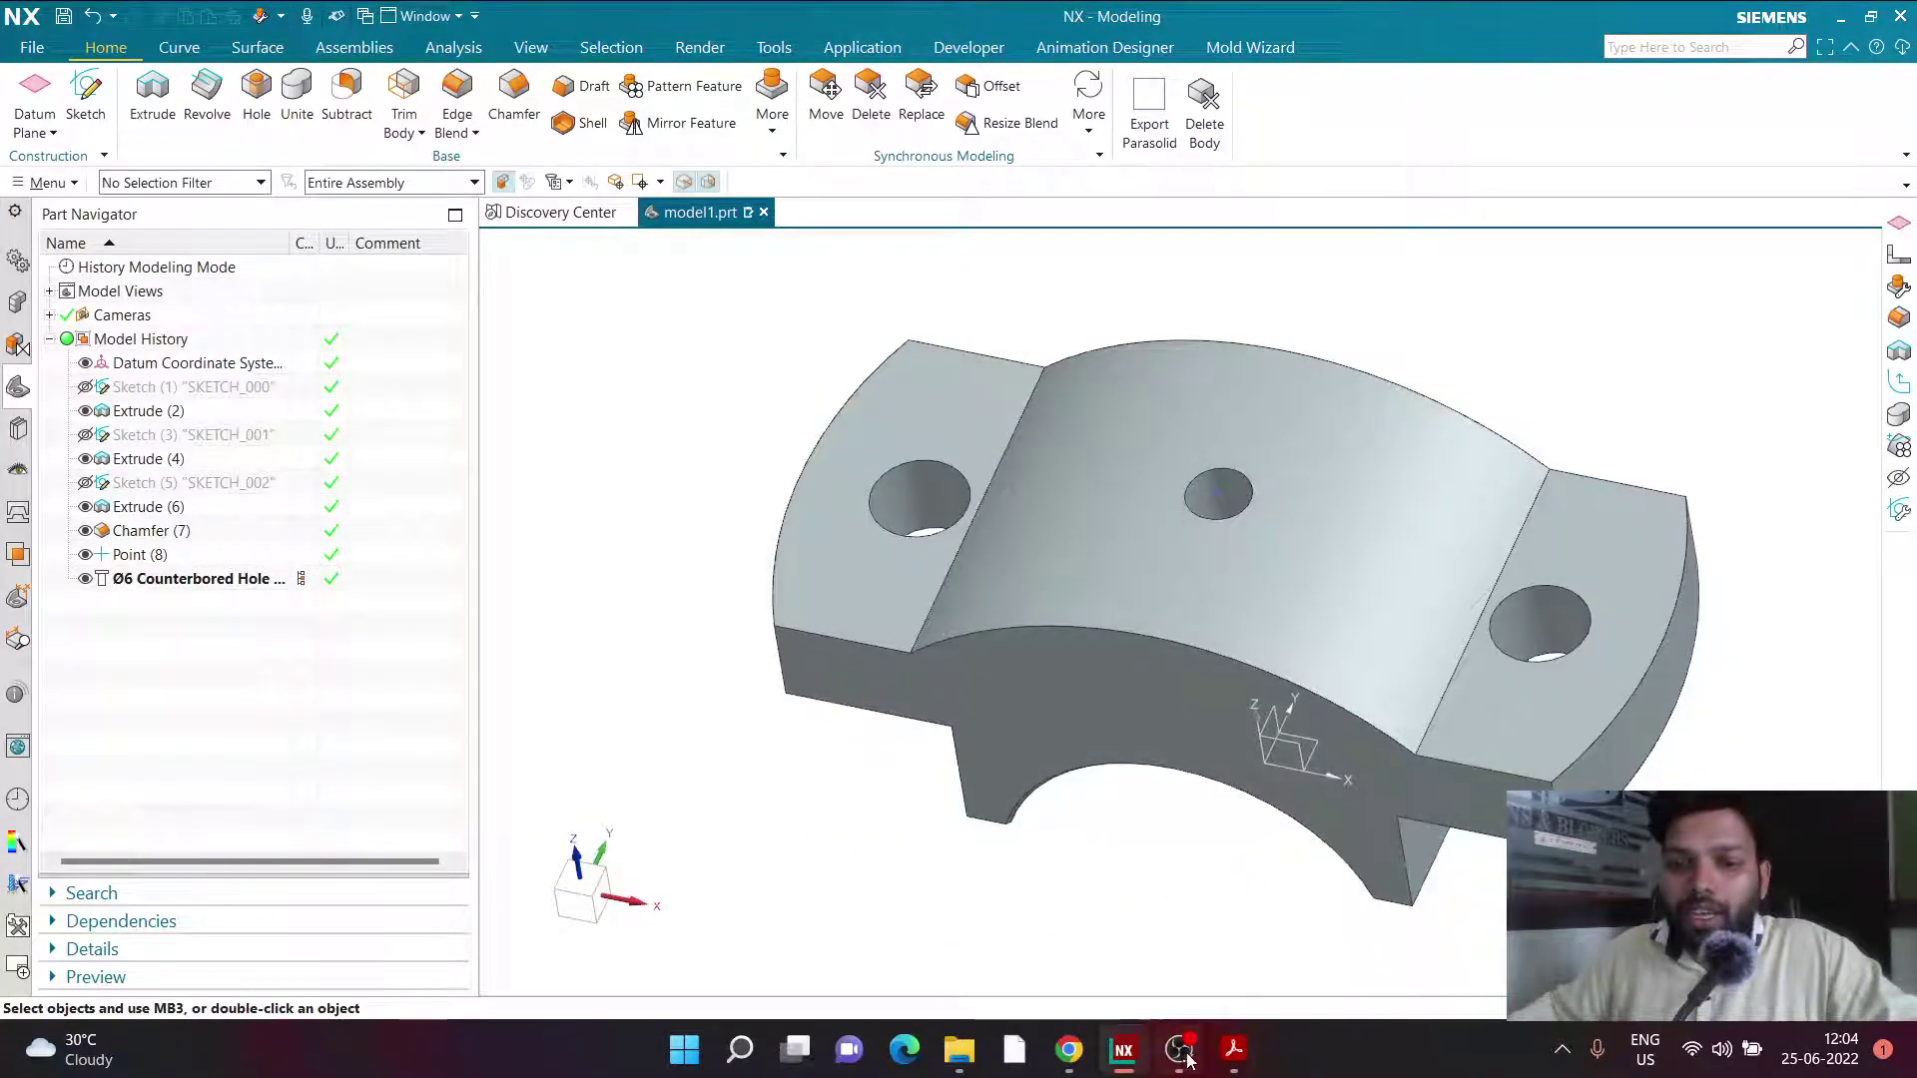
# Check the R17 recess in the CAP_AND_BOLT PDF, and start a cylinder in NX defined by Axis, Diameter, and Height.
pyautogui.click(1230, 1056)
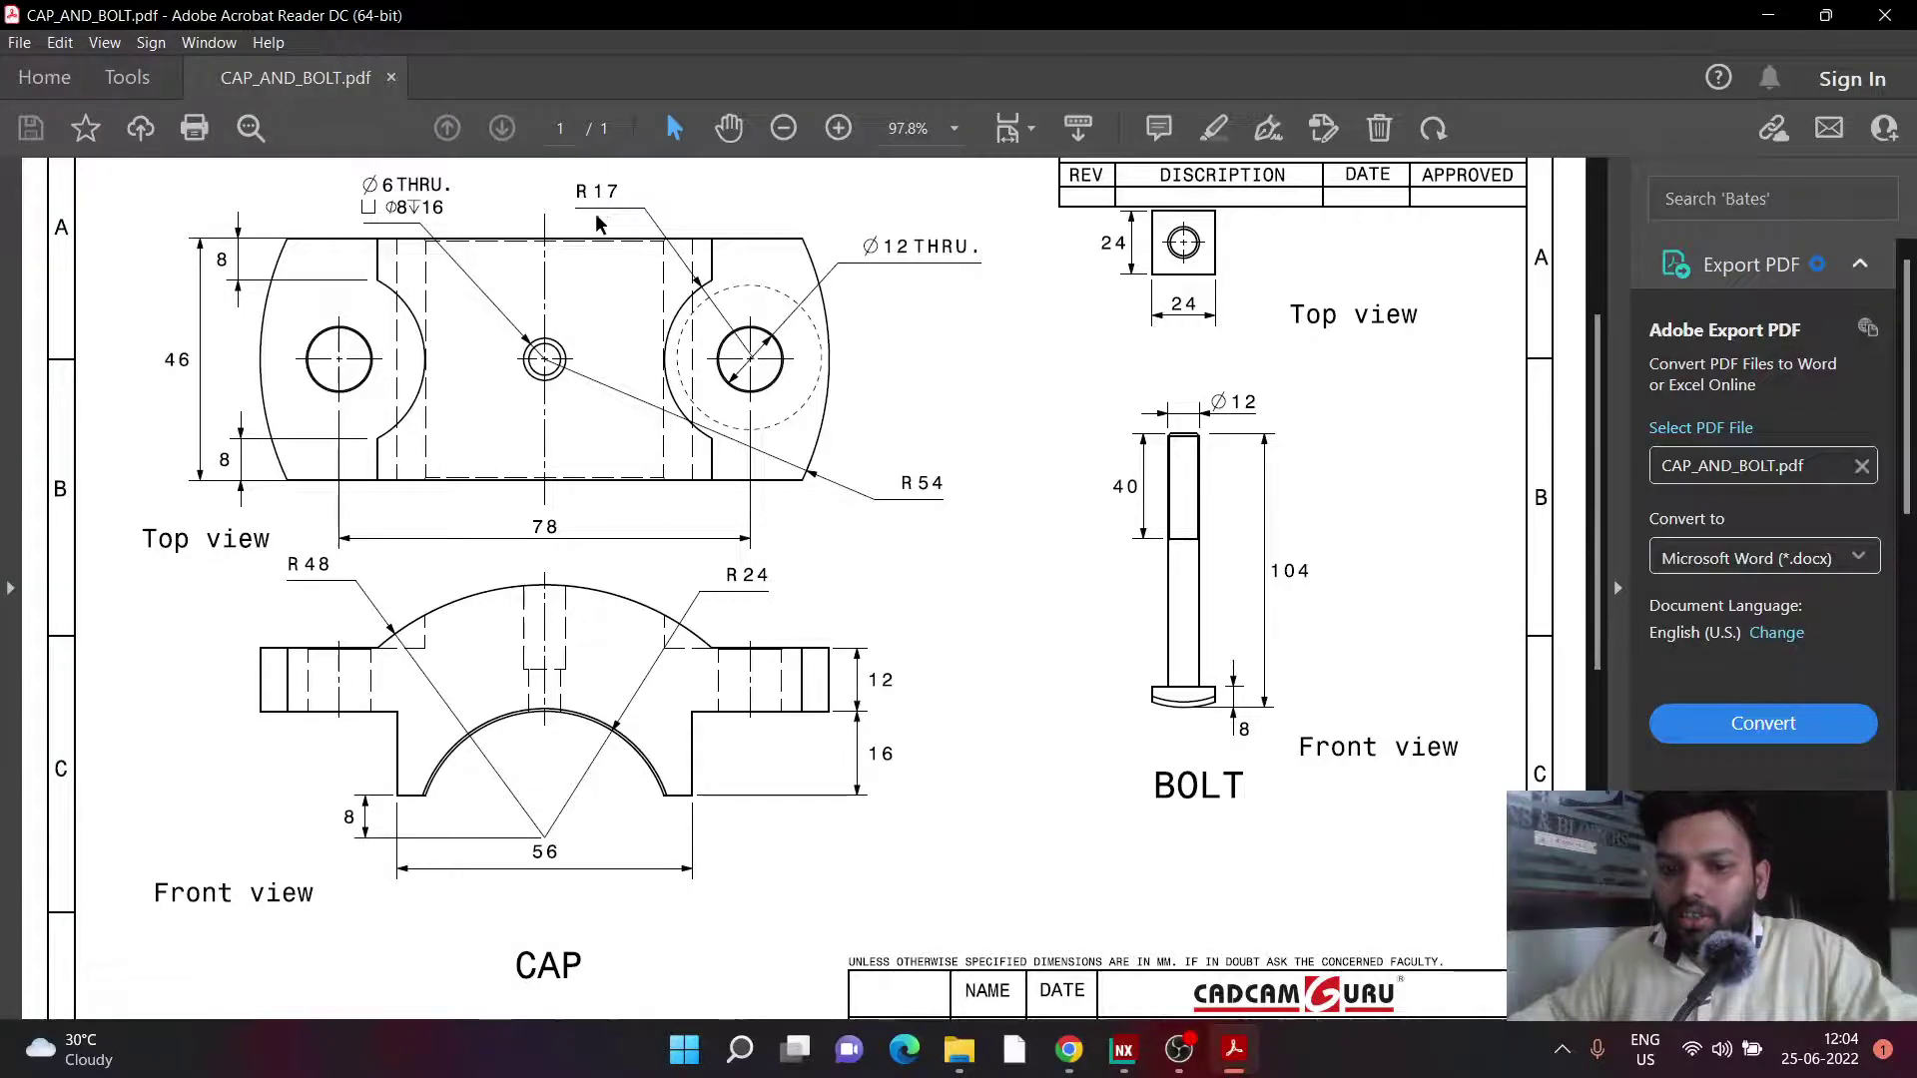
pyautogui.click(1124, 1048)
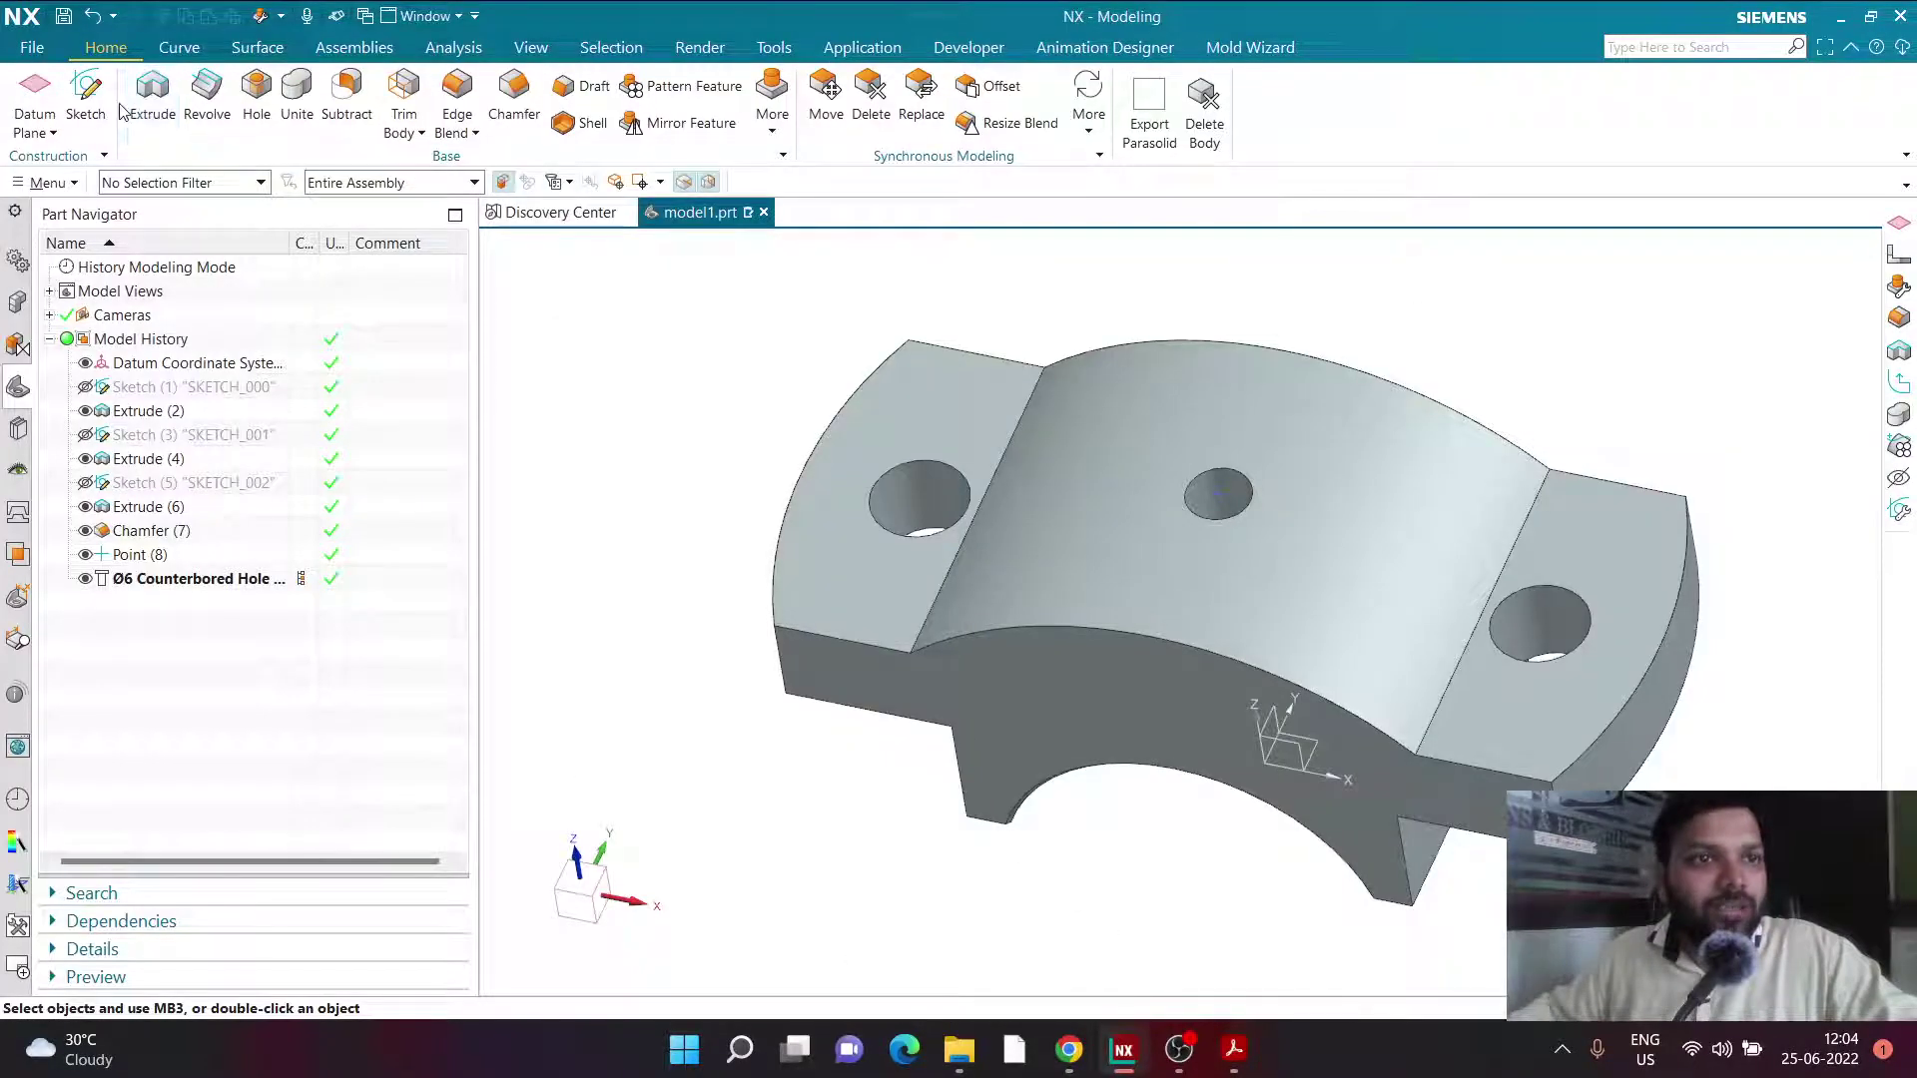
pyautogui.click(773, 100)
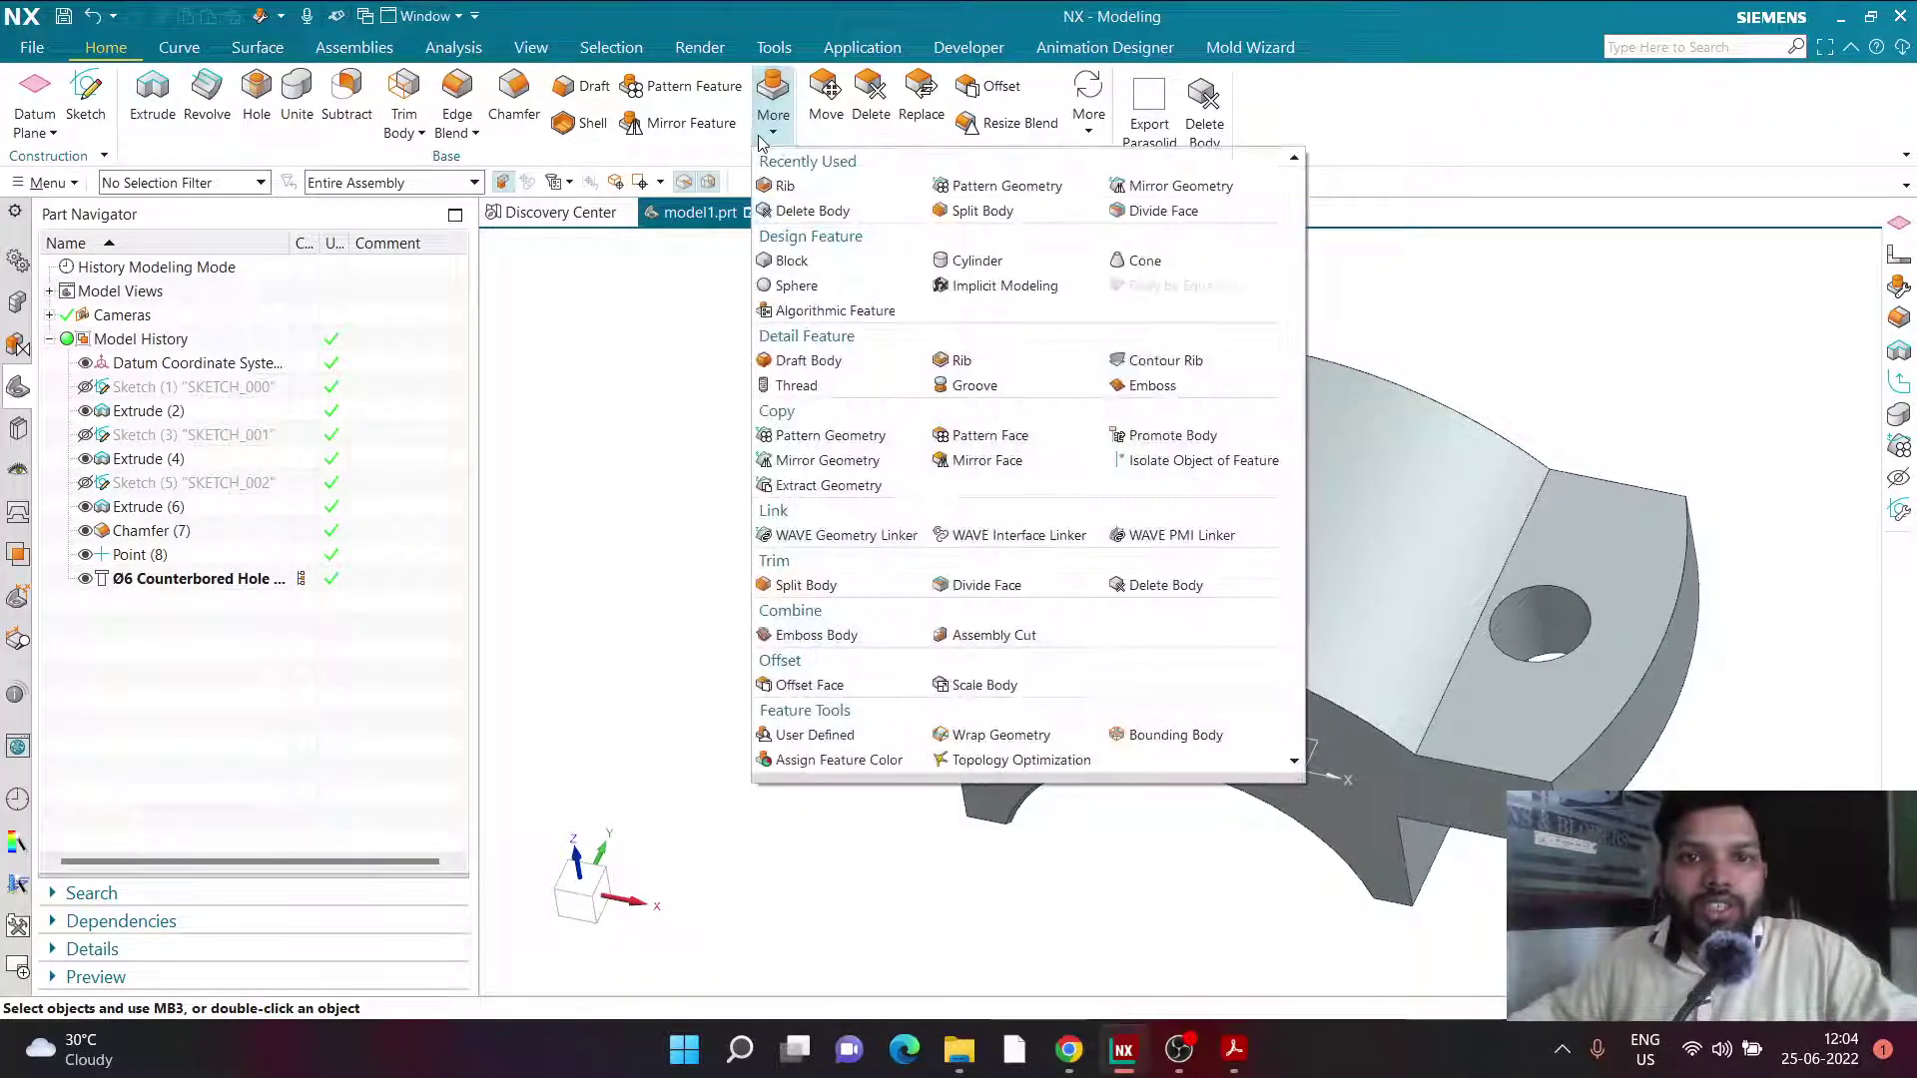
pyautogui.click(959, 271)
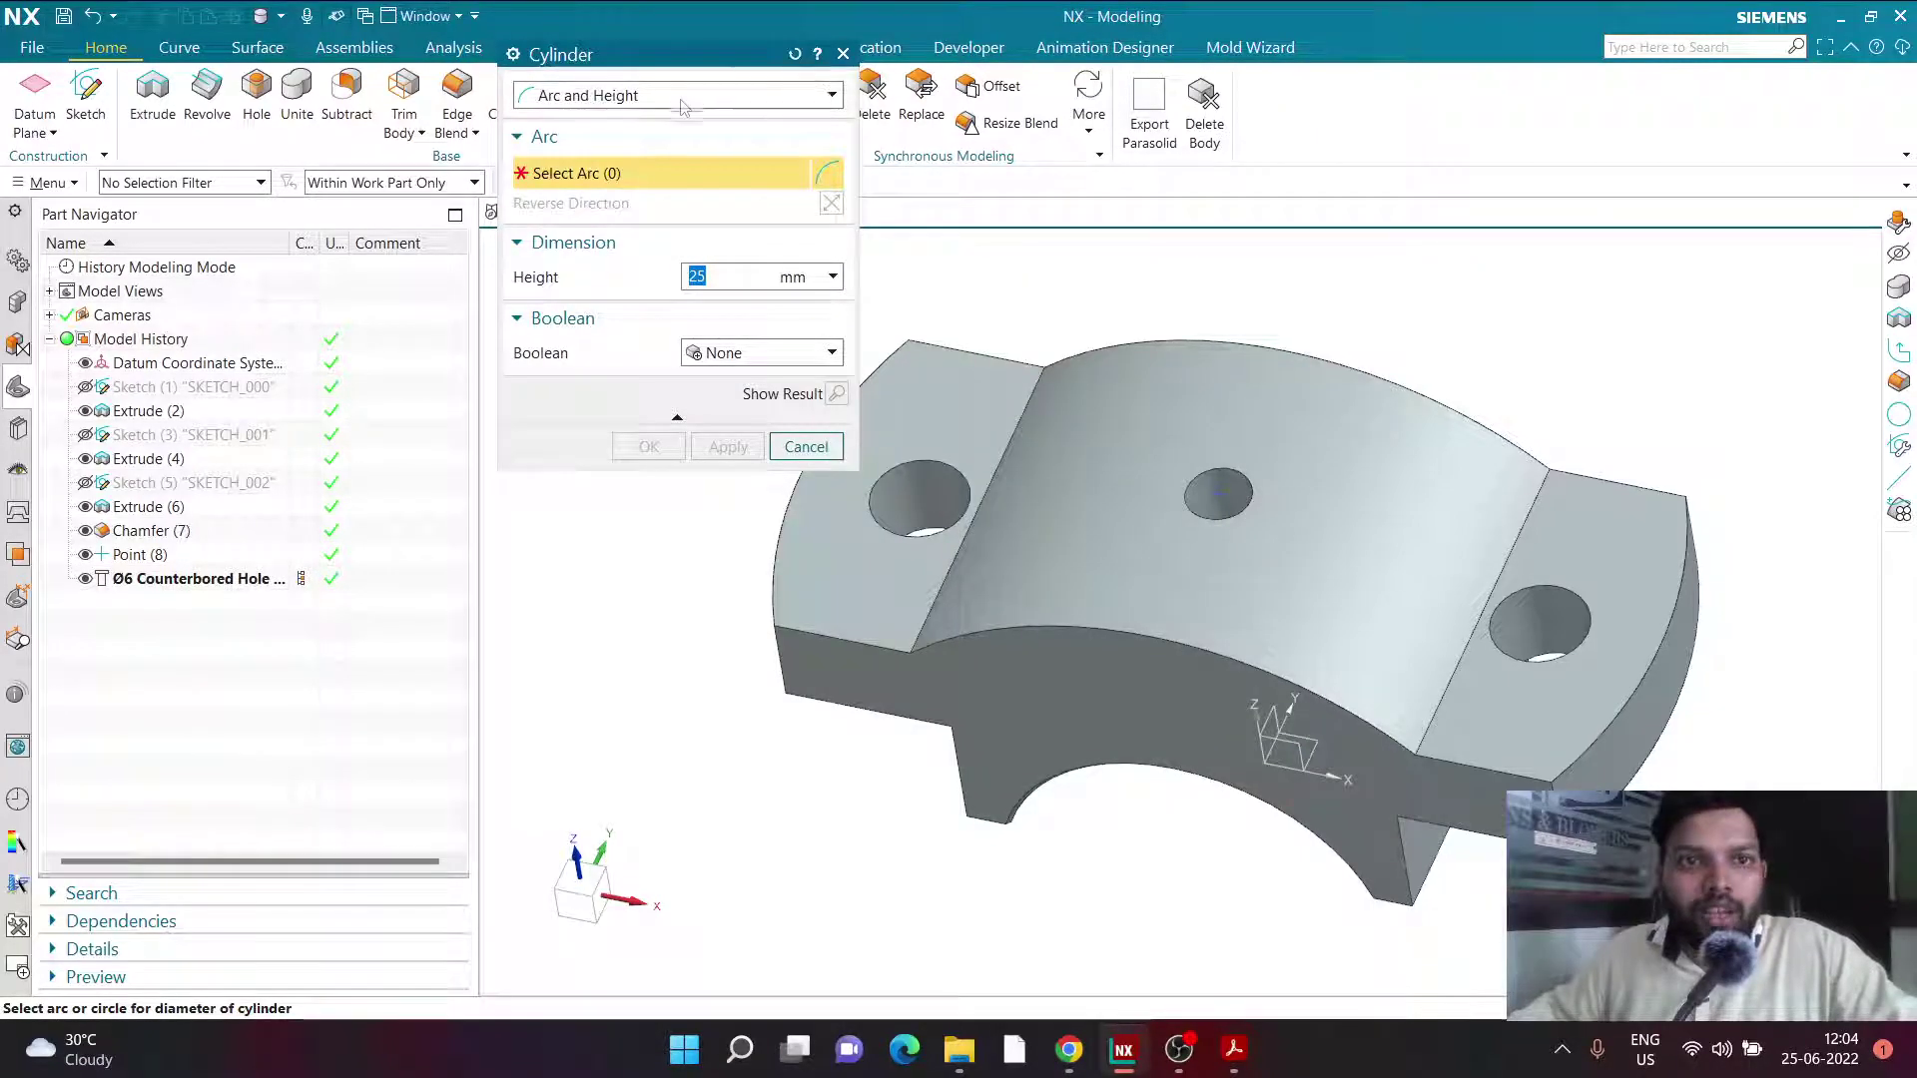
pyautogui.click(583, 99)
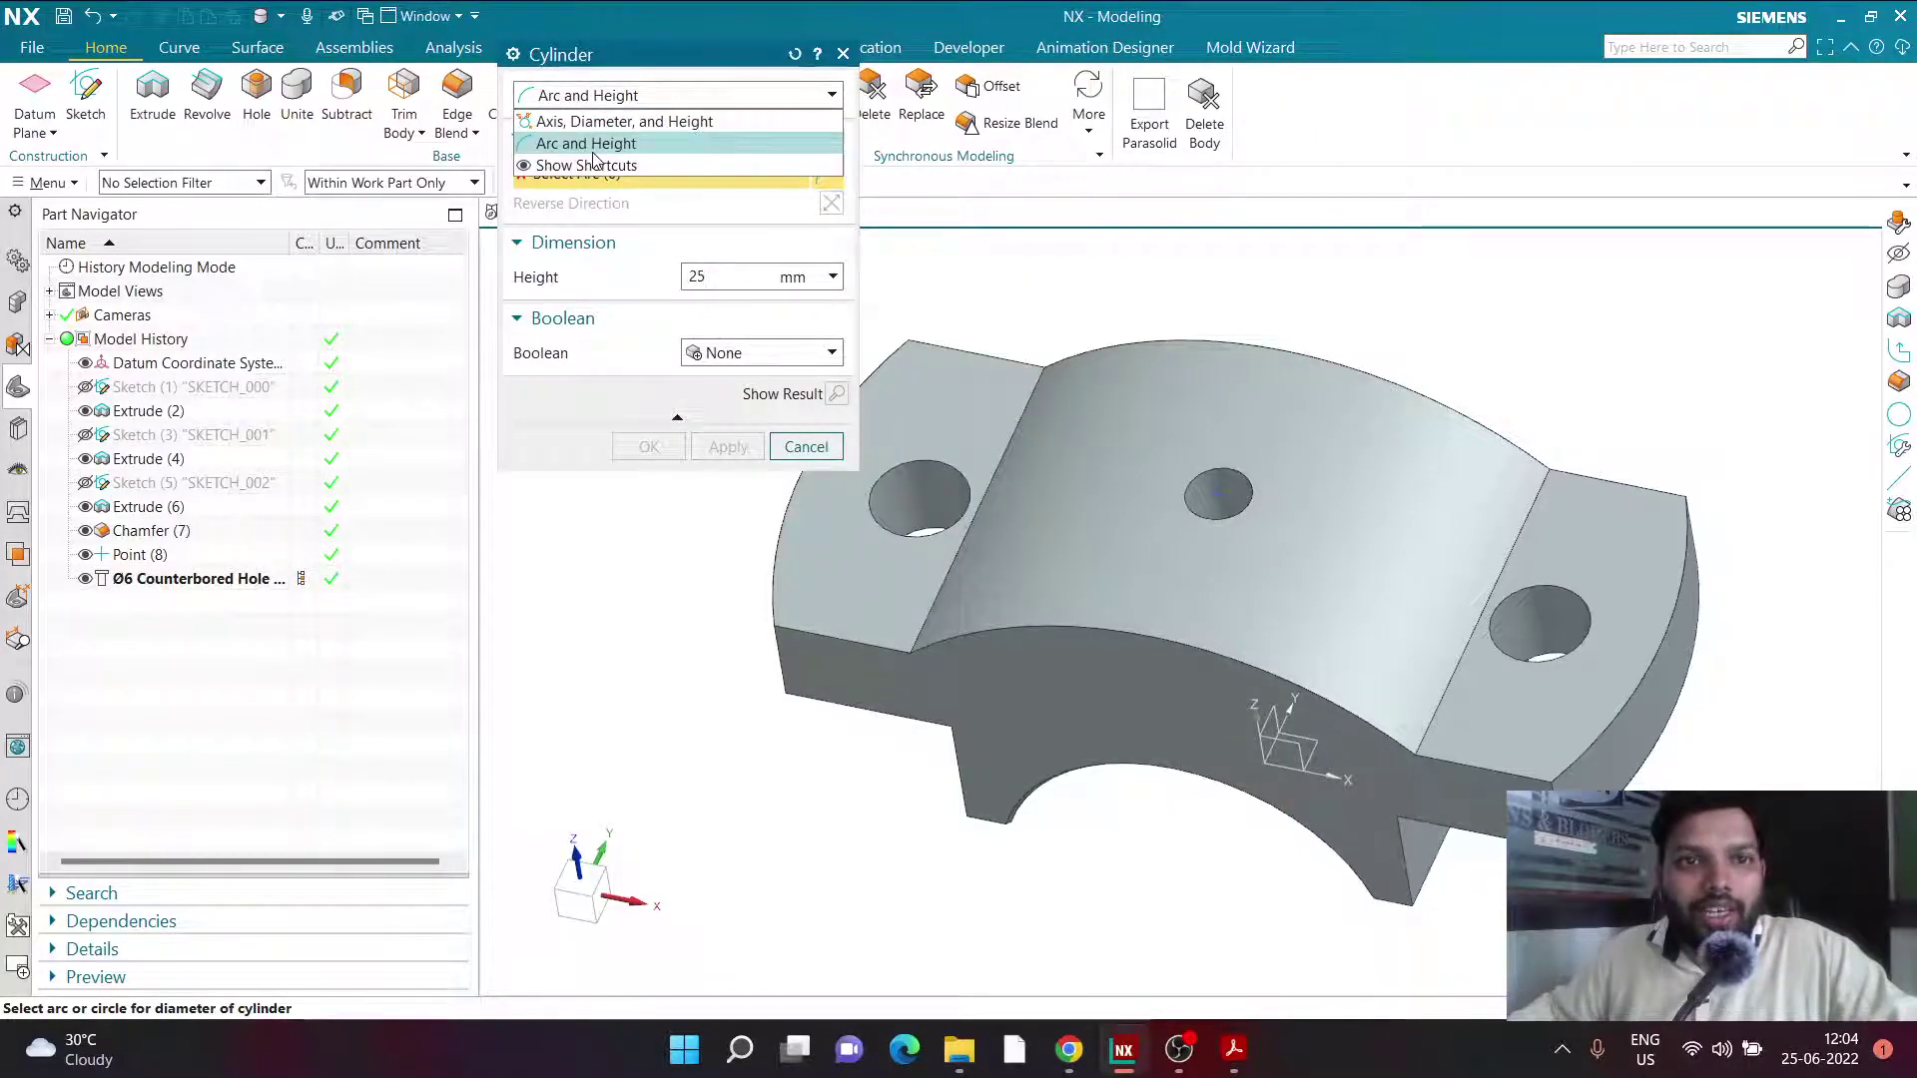
pyautogui.click(593, 145)
pyautogui.click(589, 96)
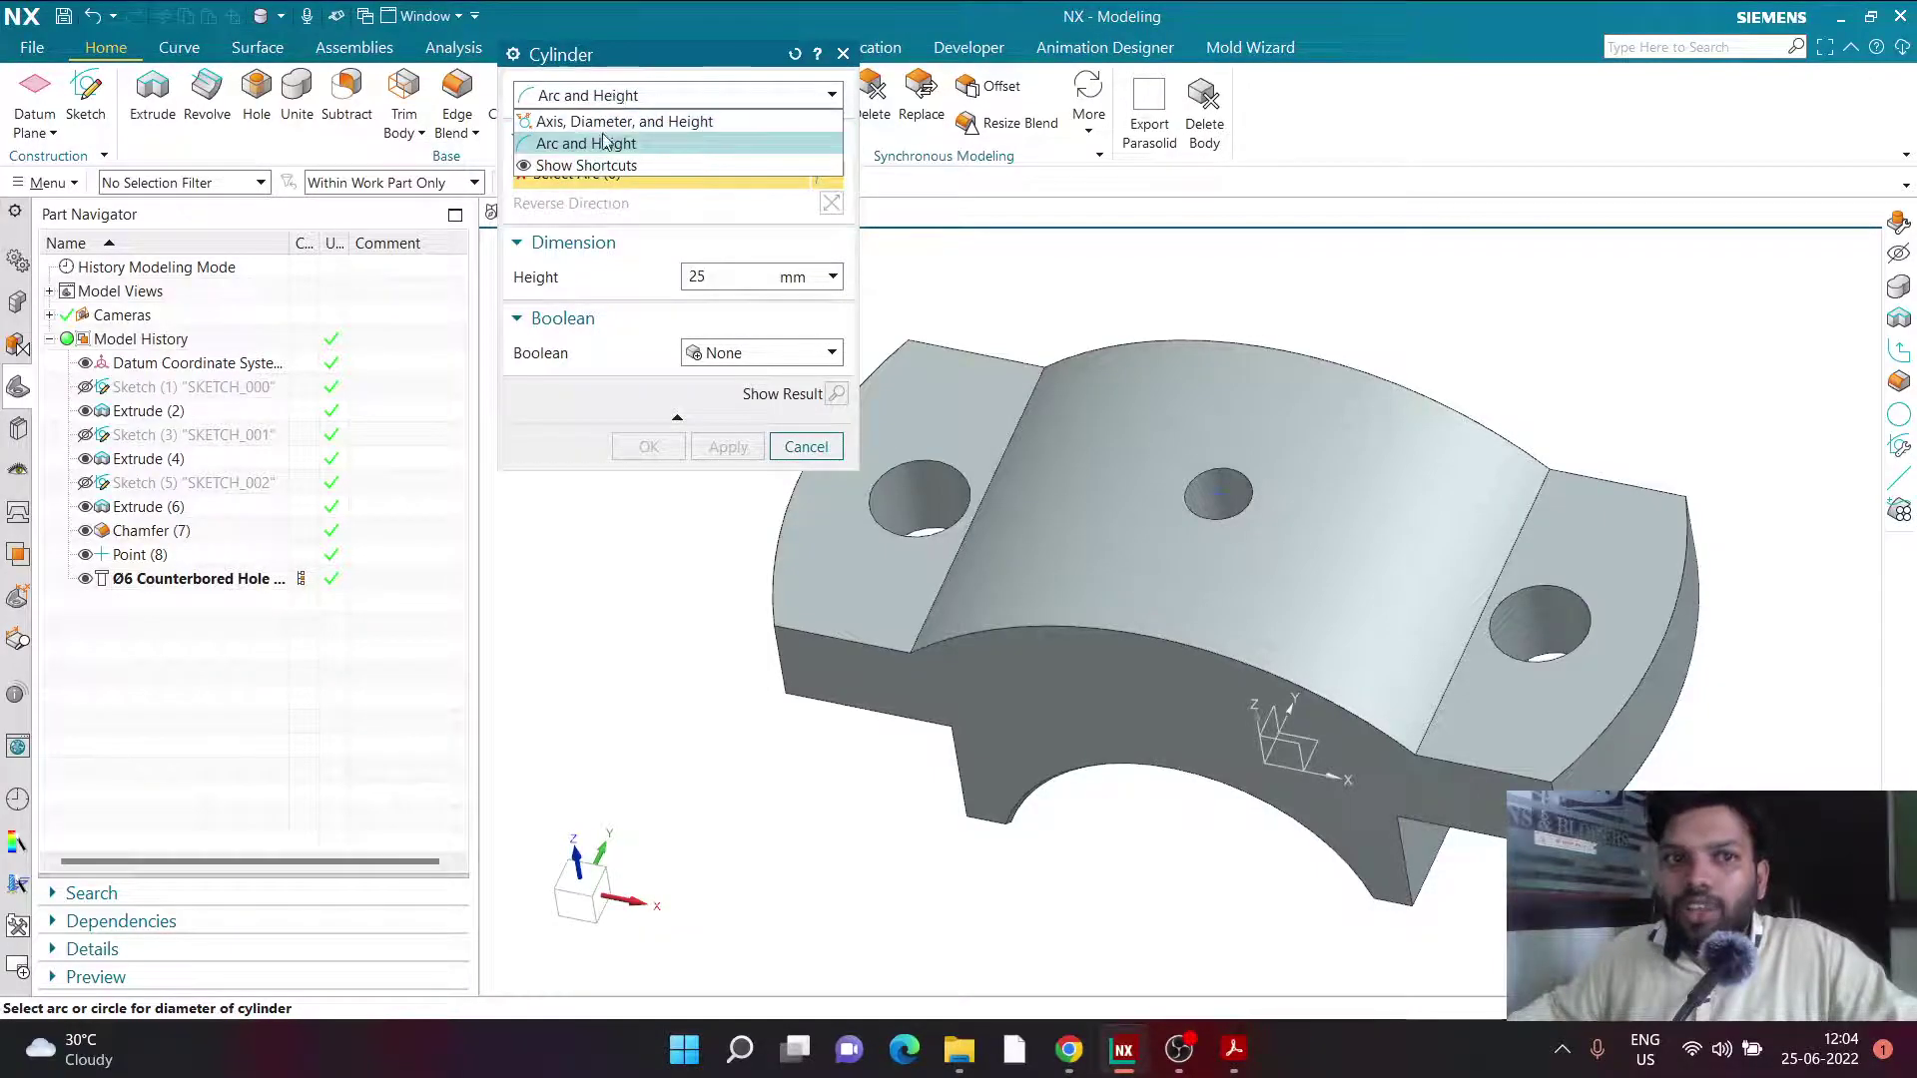
pyautogui.click(562, 119)
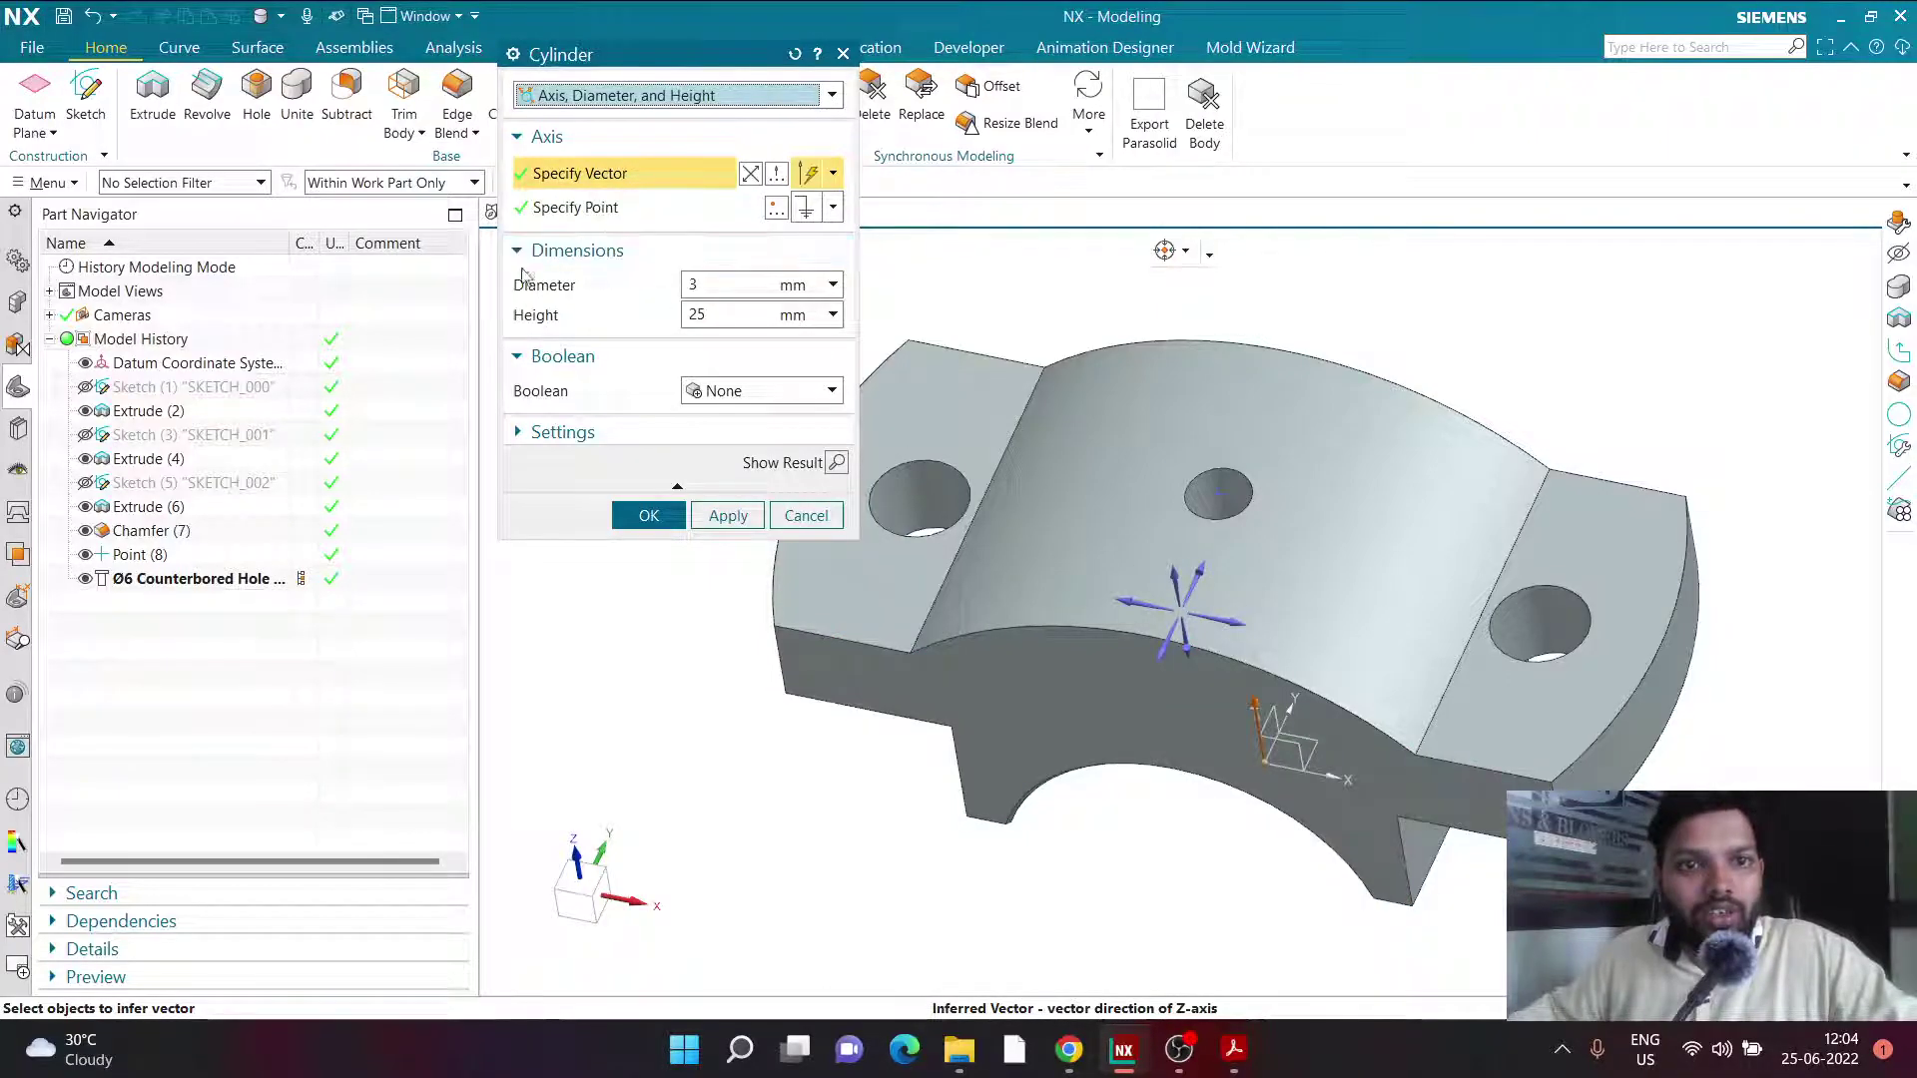
# Place the cylinder at the top edge centre of the +X bolt hole and set its diameter to 17*2 mm.
pyautogui.click(569, 207)
pyautogui.click(1575, 599)
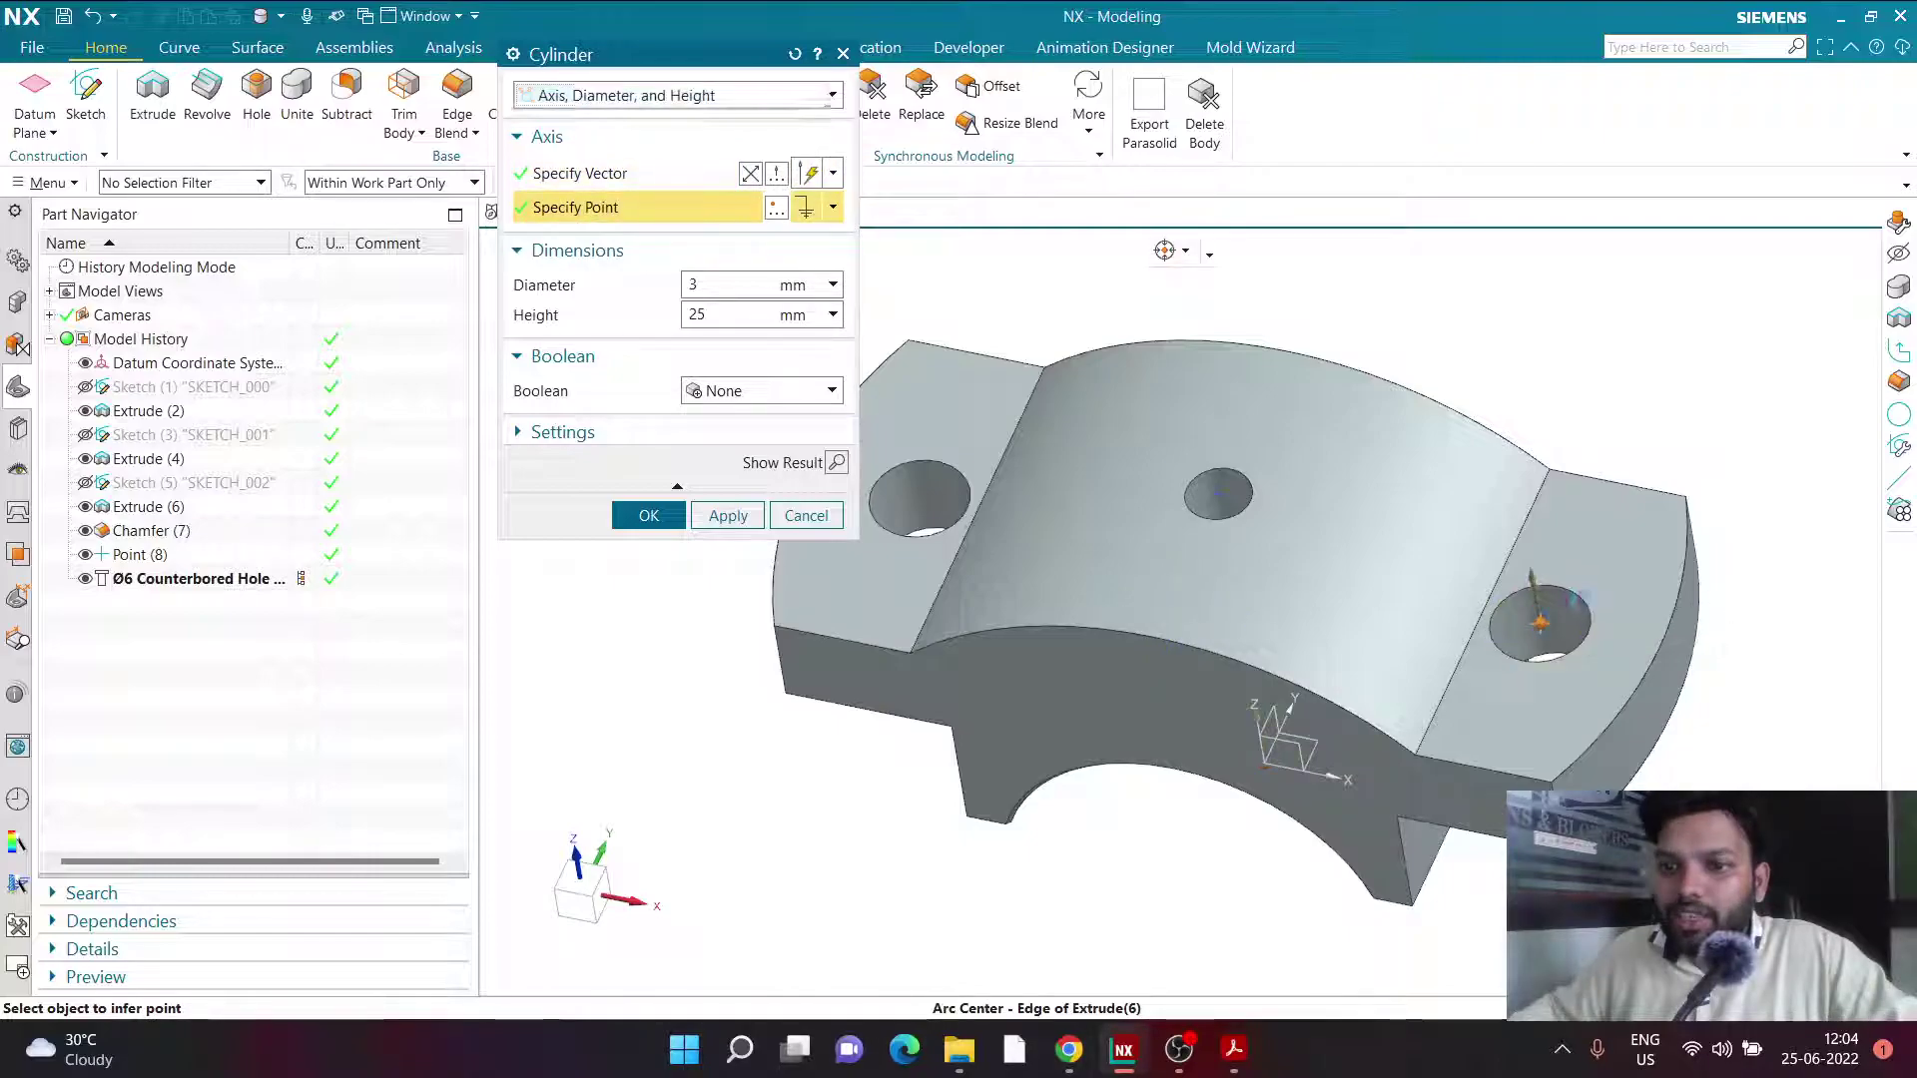
pyautogui.click(726, 286)
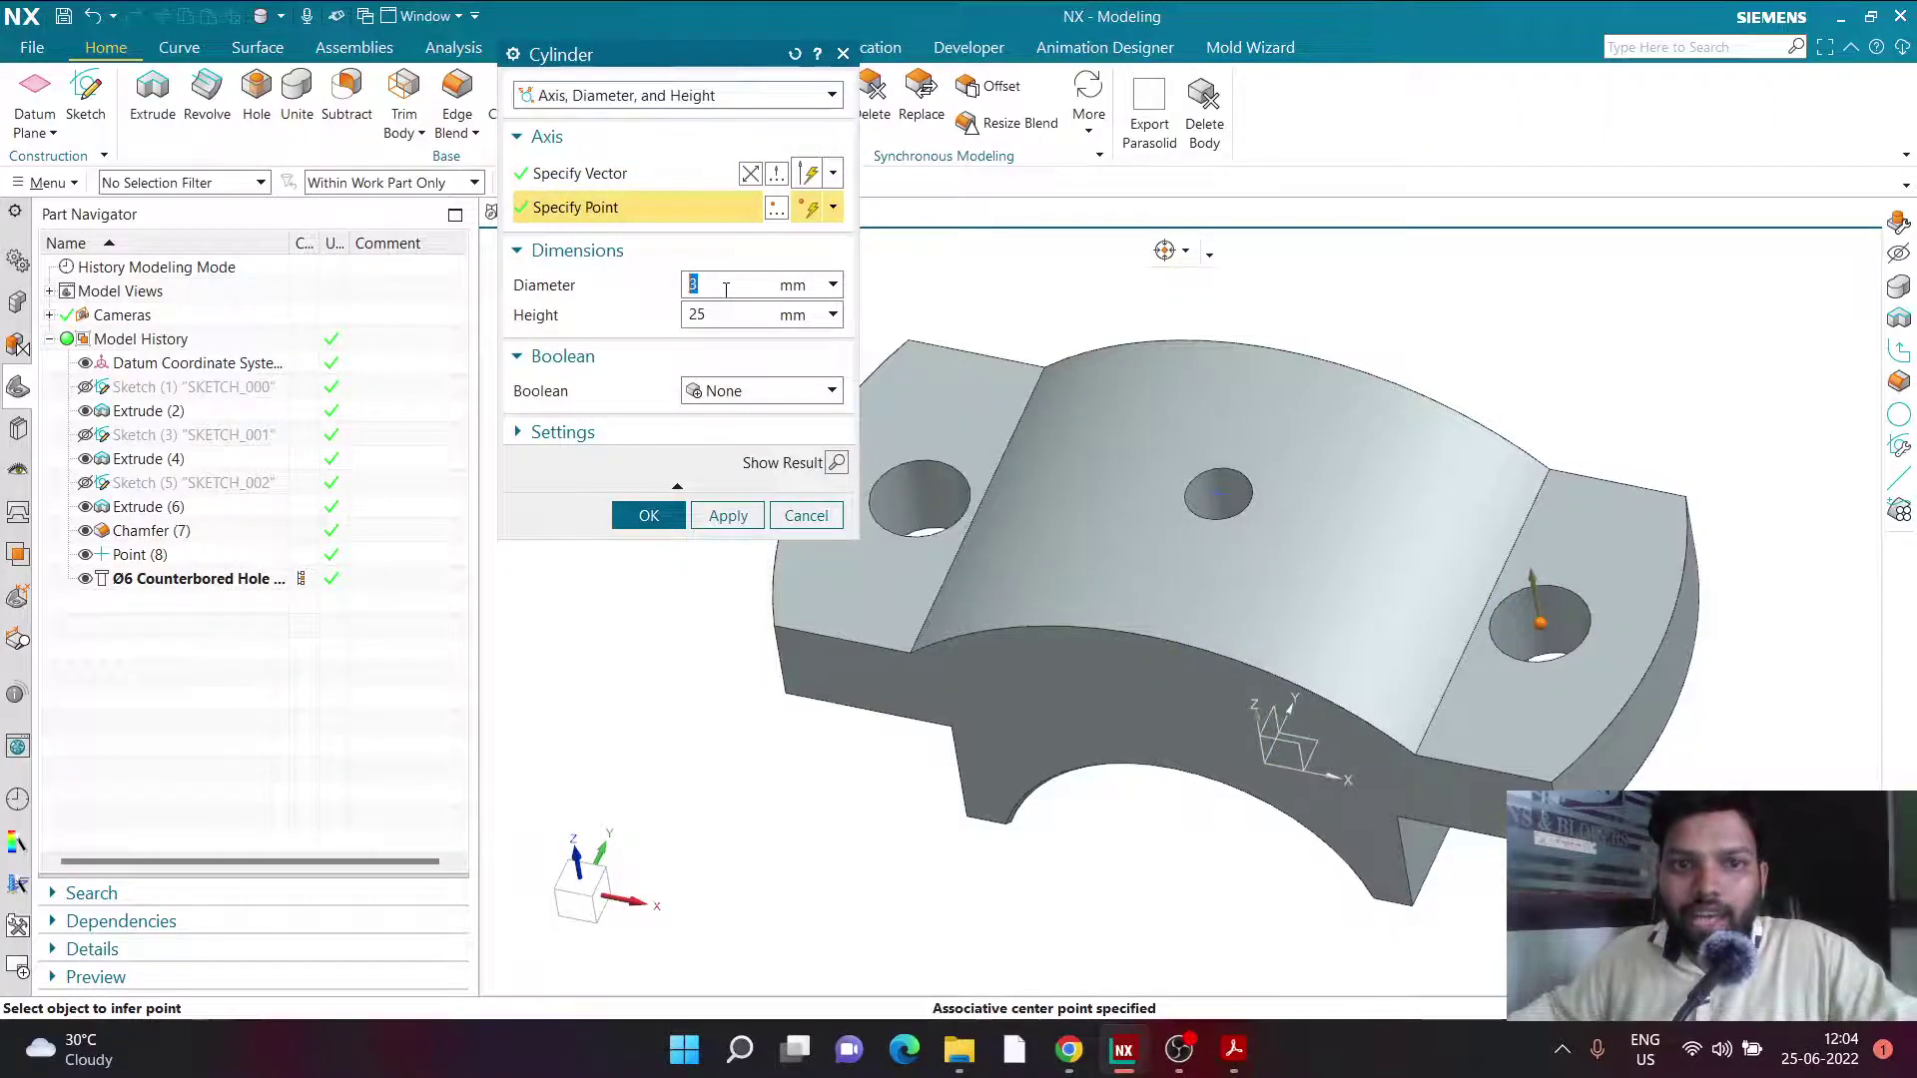
pyautogui.write('17*2')
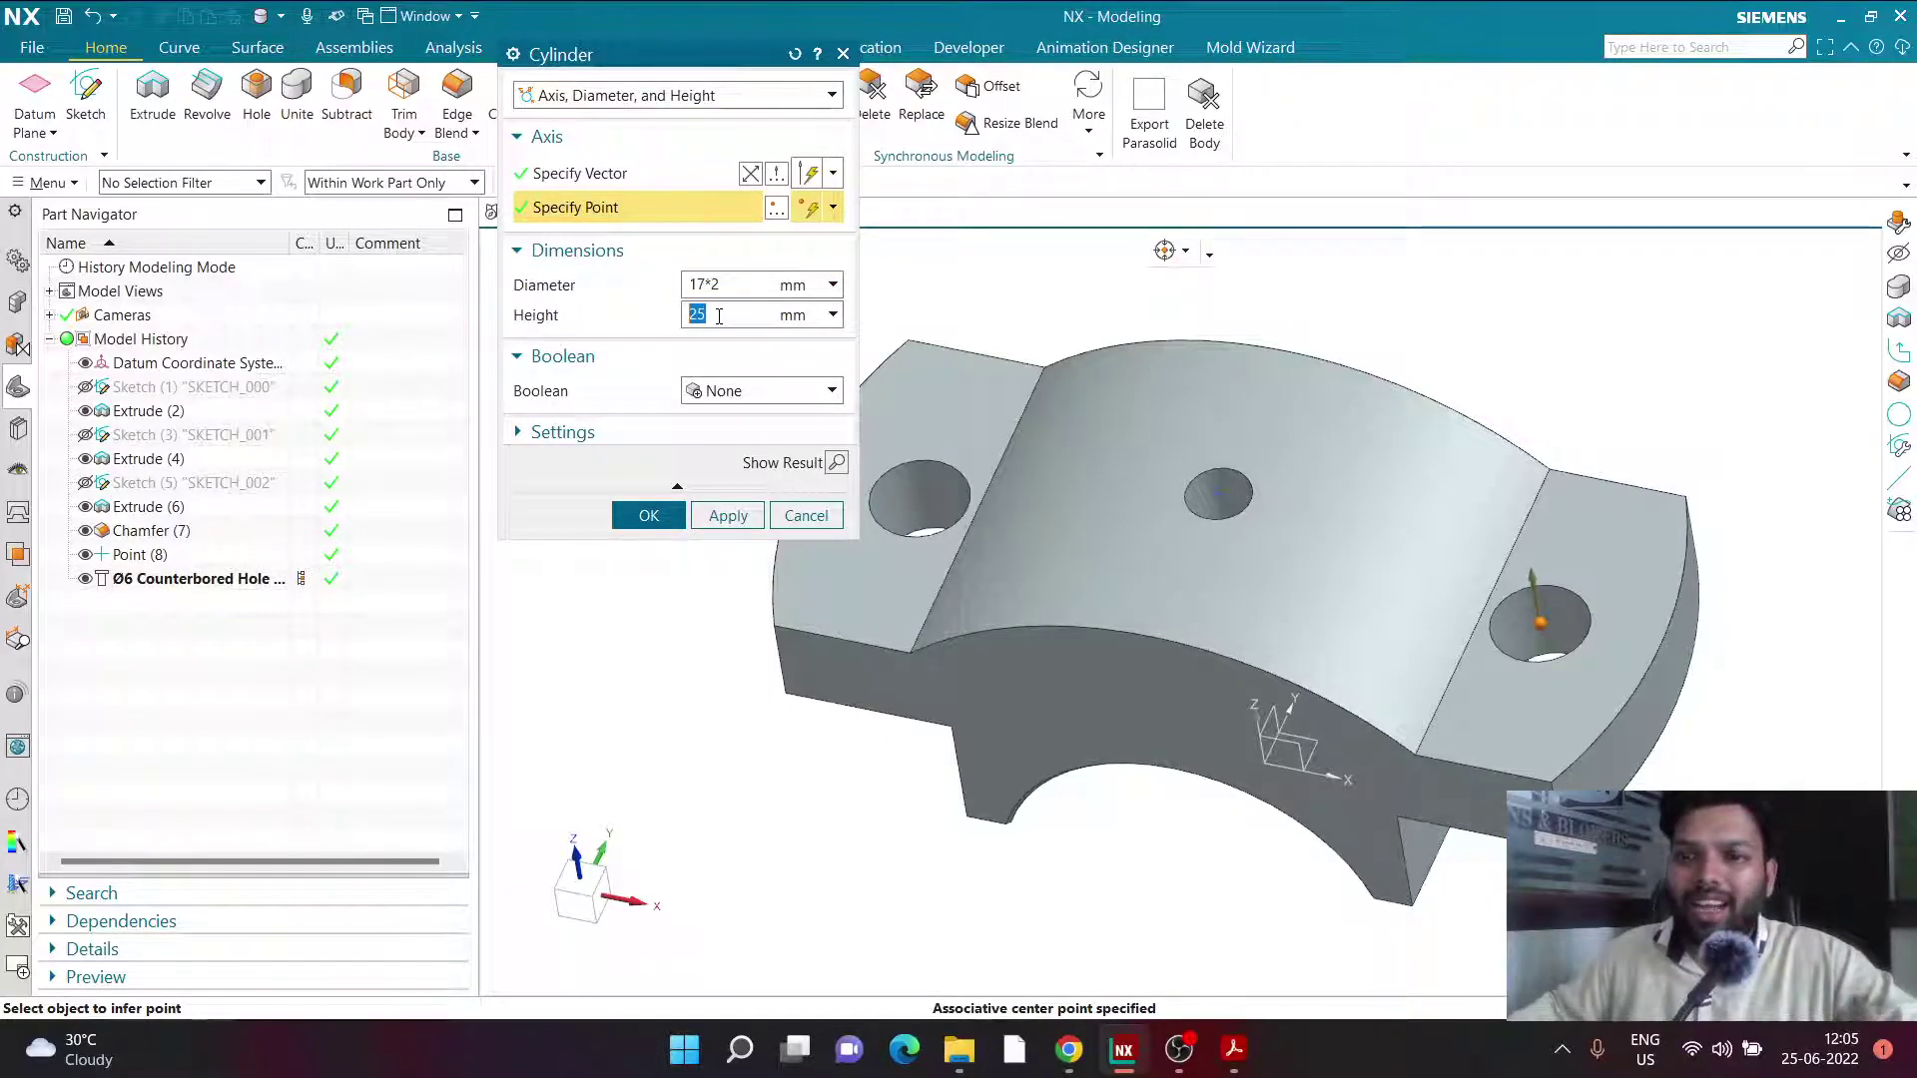
# Preview the cylinder with Boolean Subtract and again with Boolean None, undoing each previewed result.
pyautogui.click(759, 390)
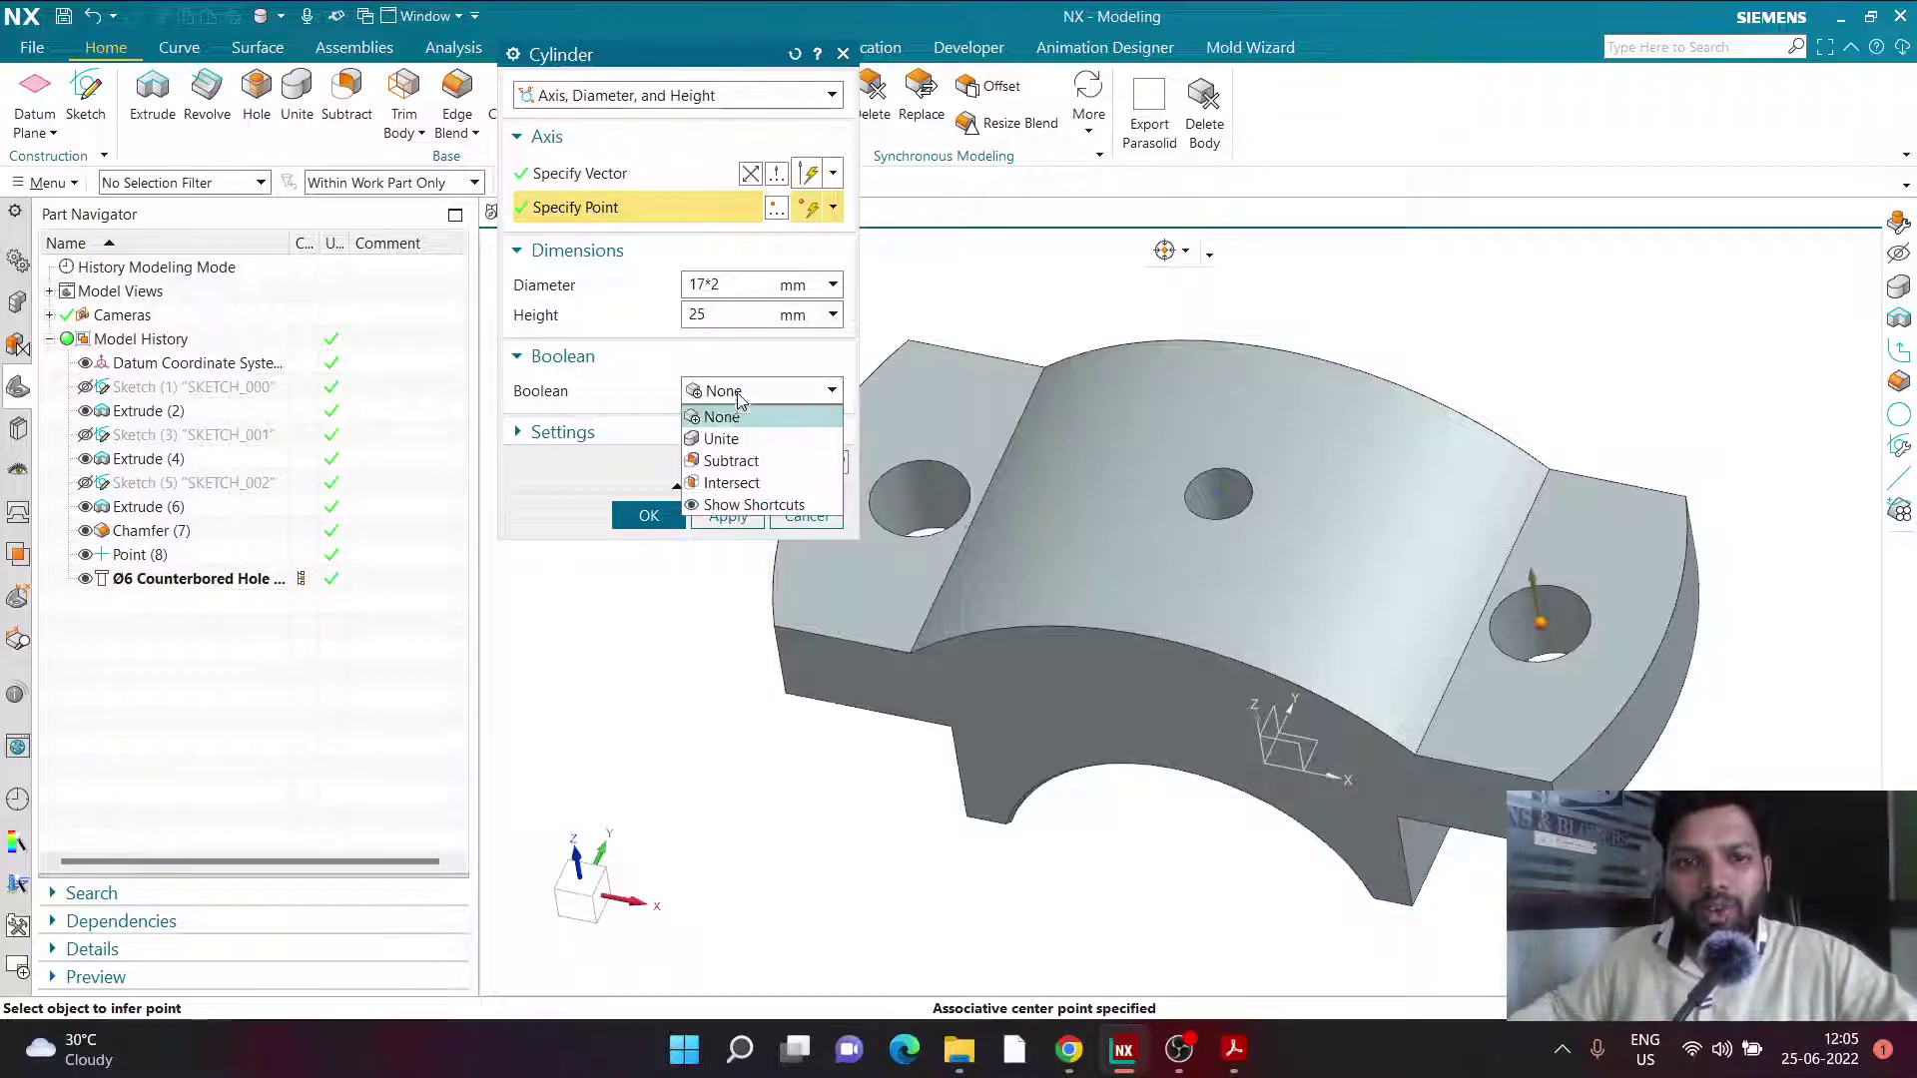
pyautogui.click(732, 462)
pyautogui.click(835, 496)
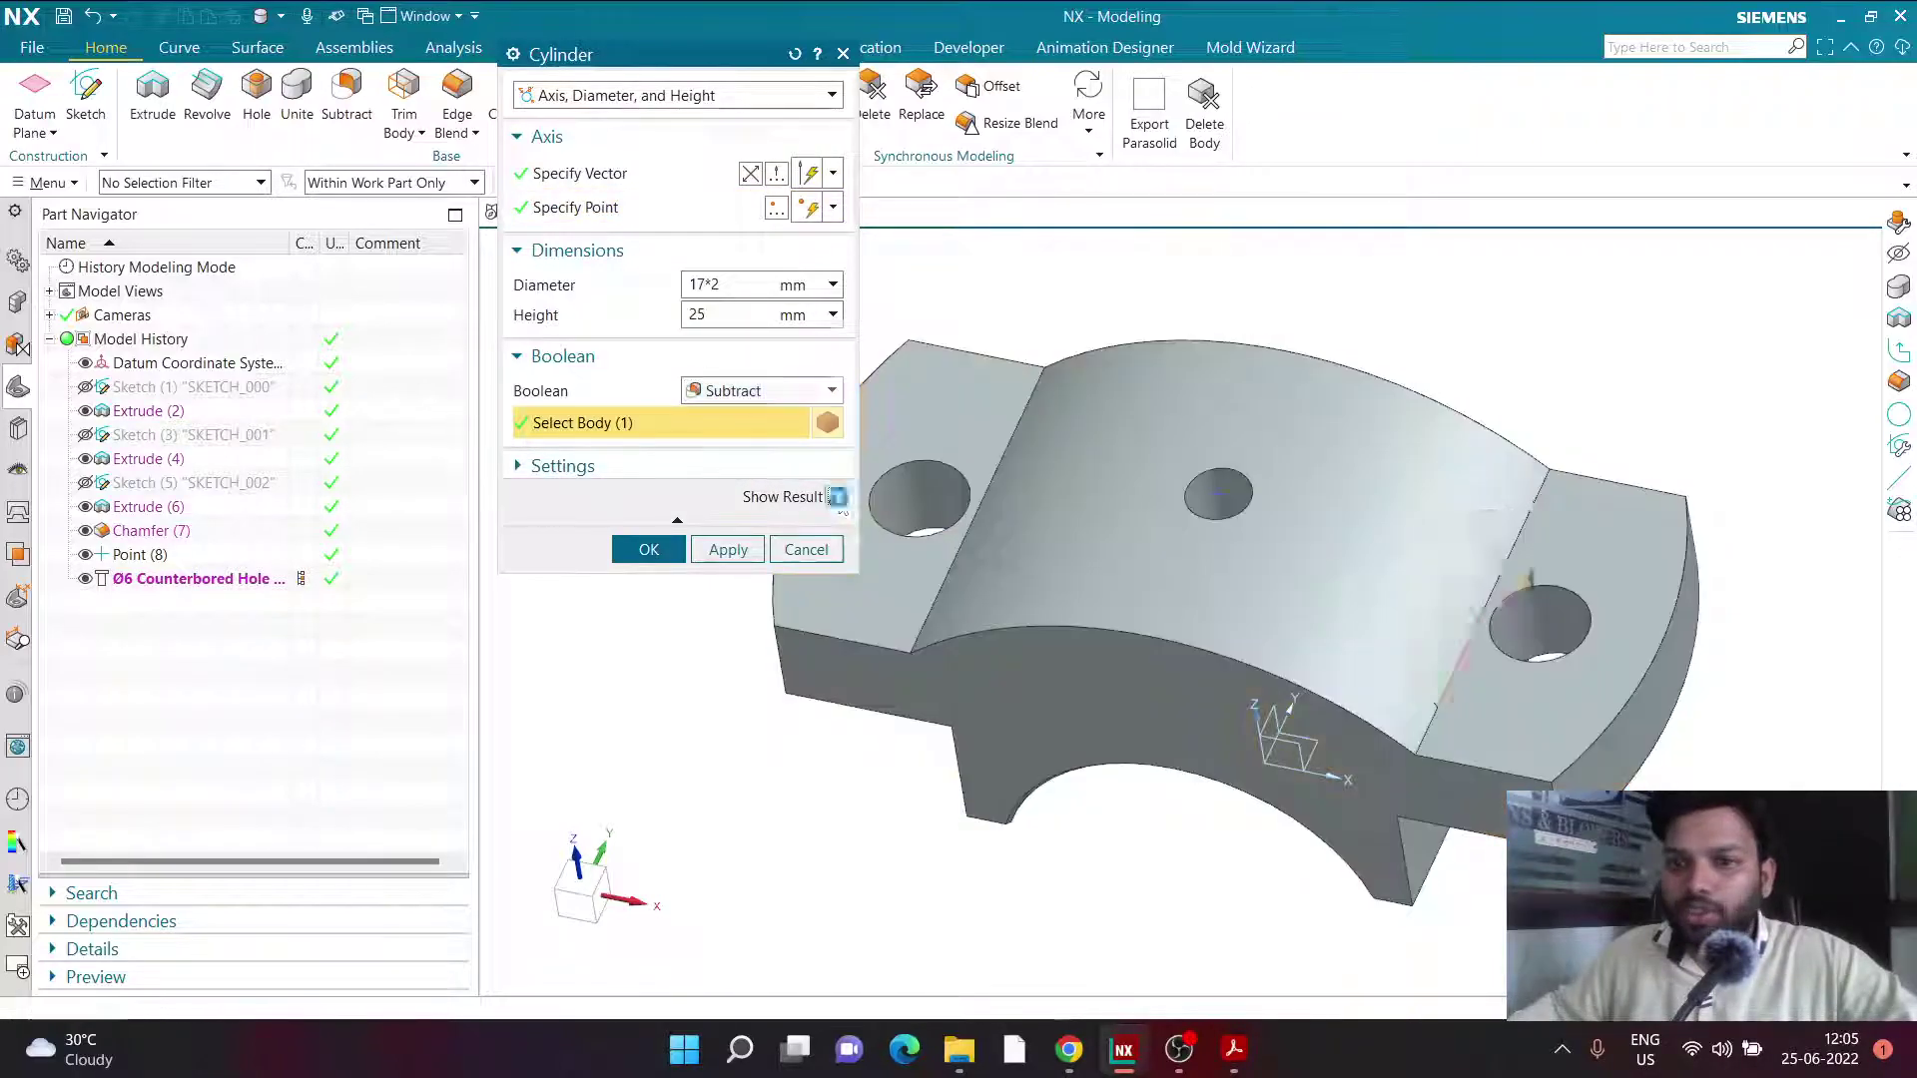
pyautogui.click(835, 497)
pyautogui.click(759, 390)
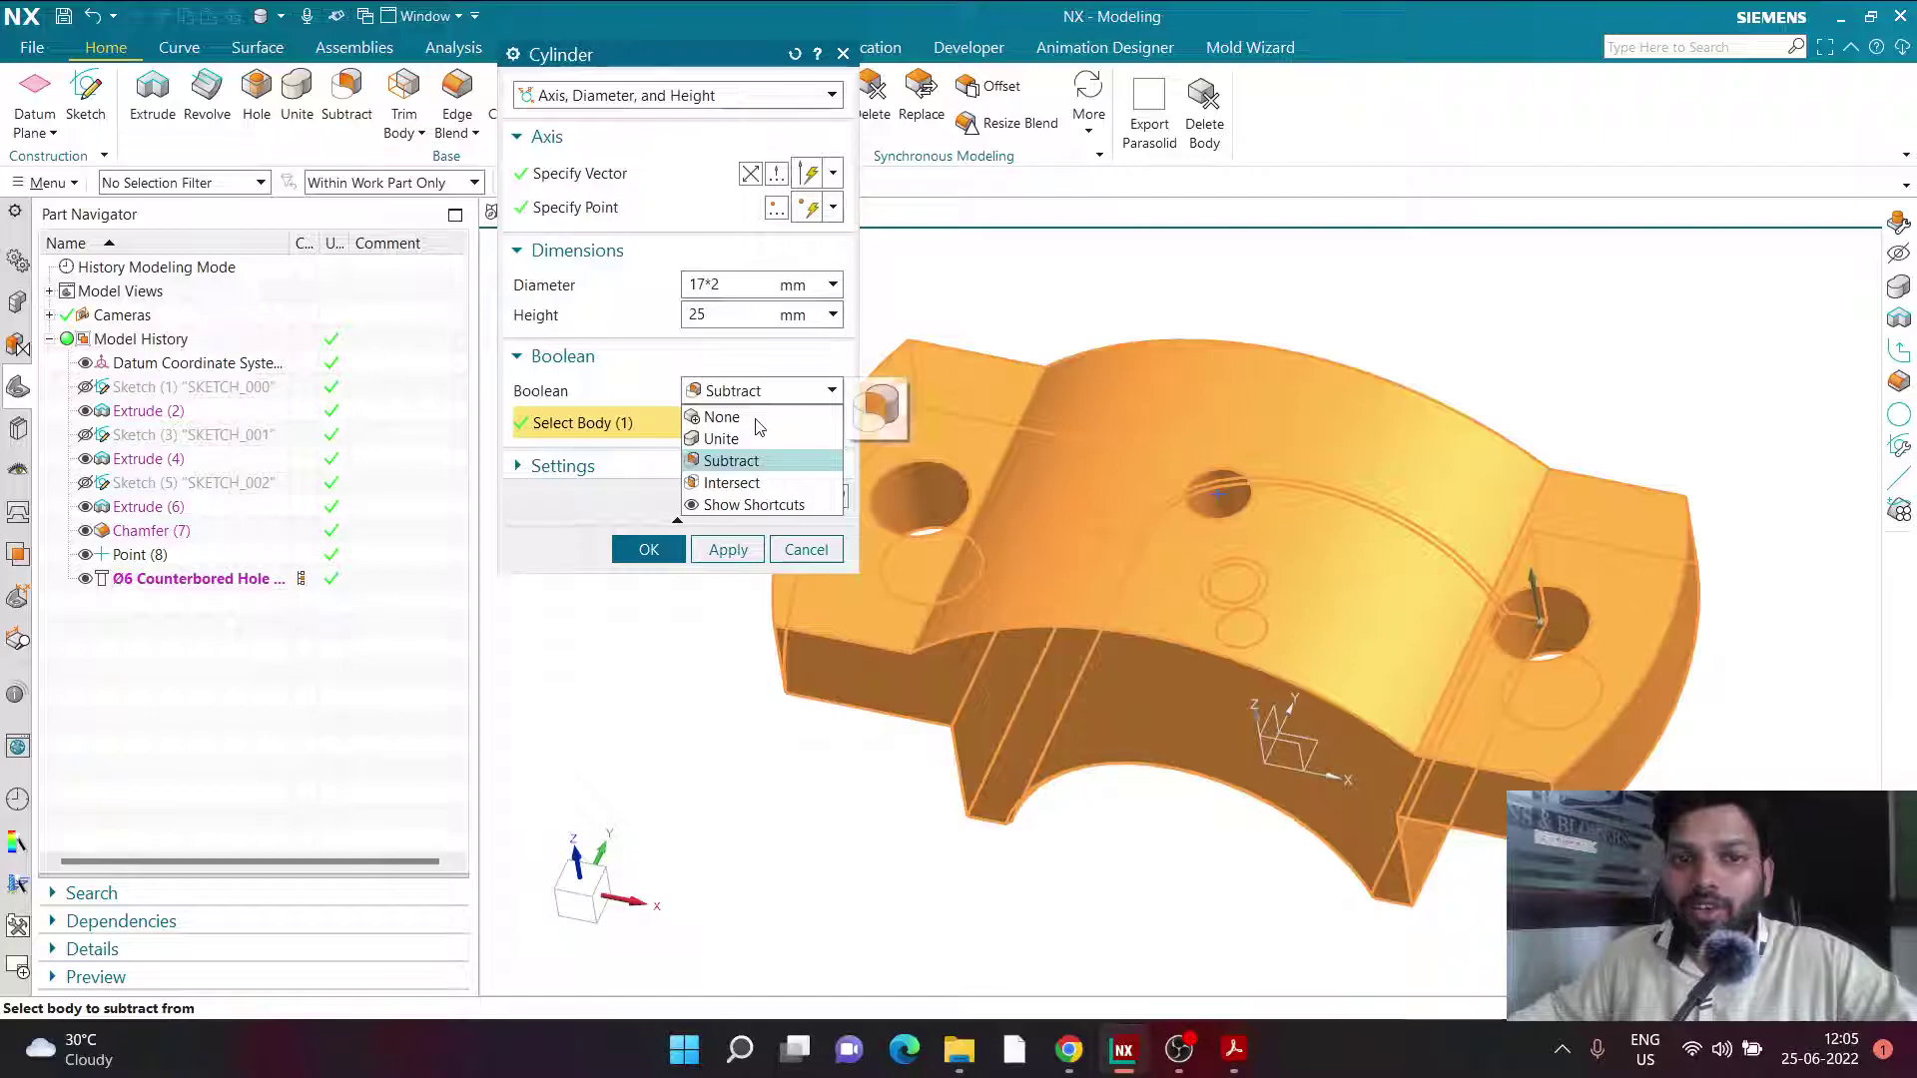
pyautogui.click(729, 415)
pyautogui.click(837, 464)
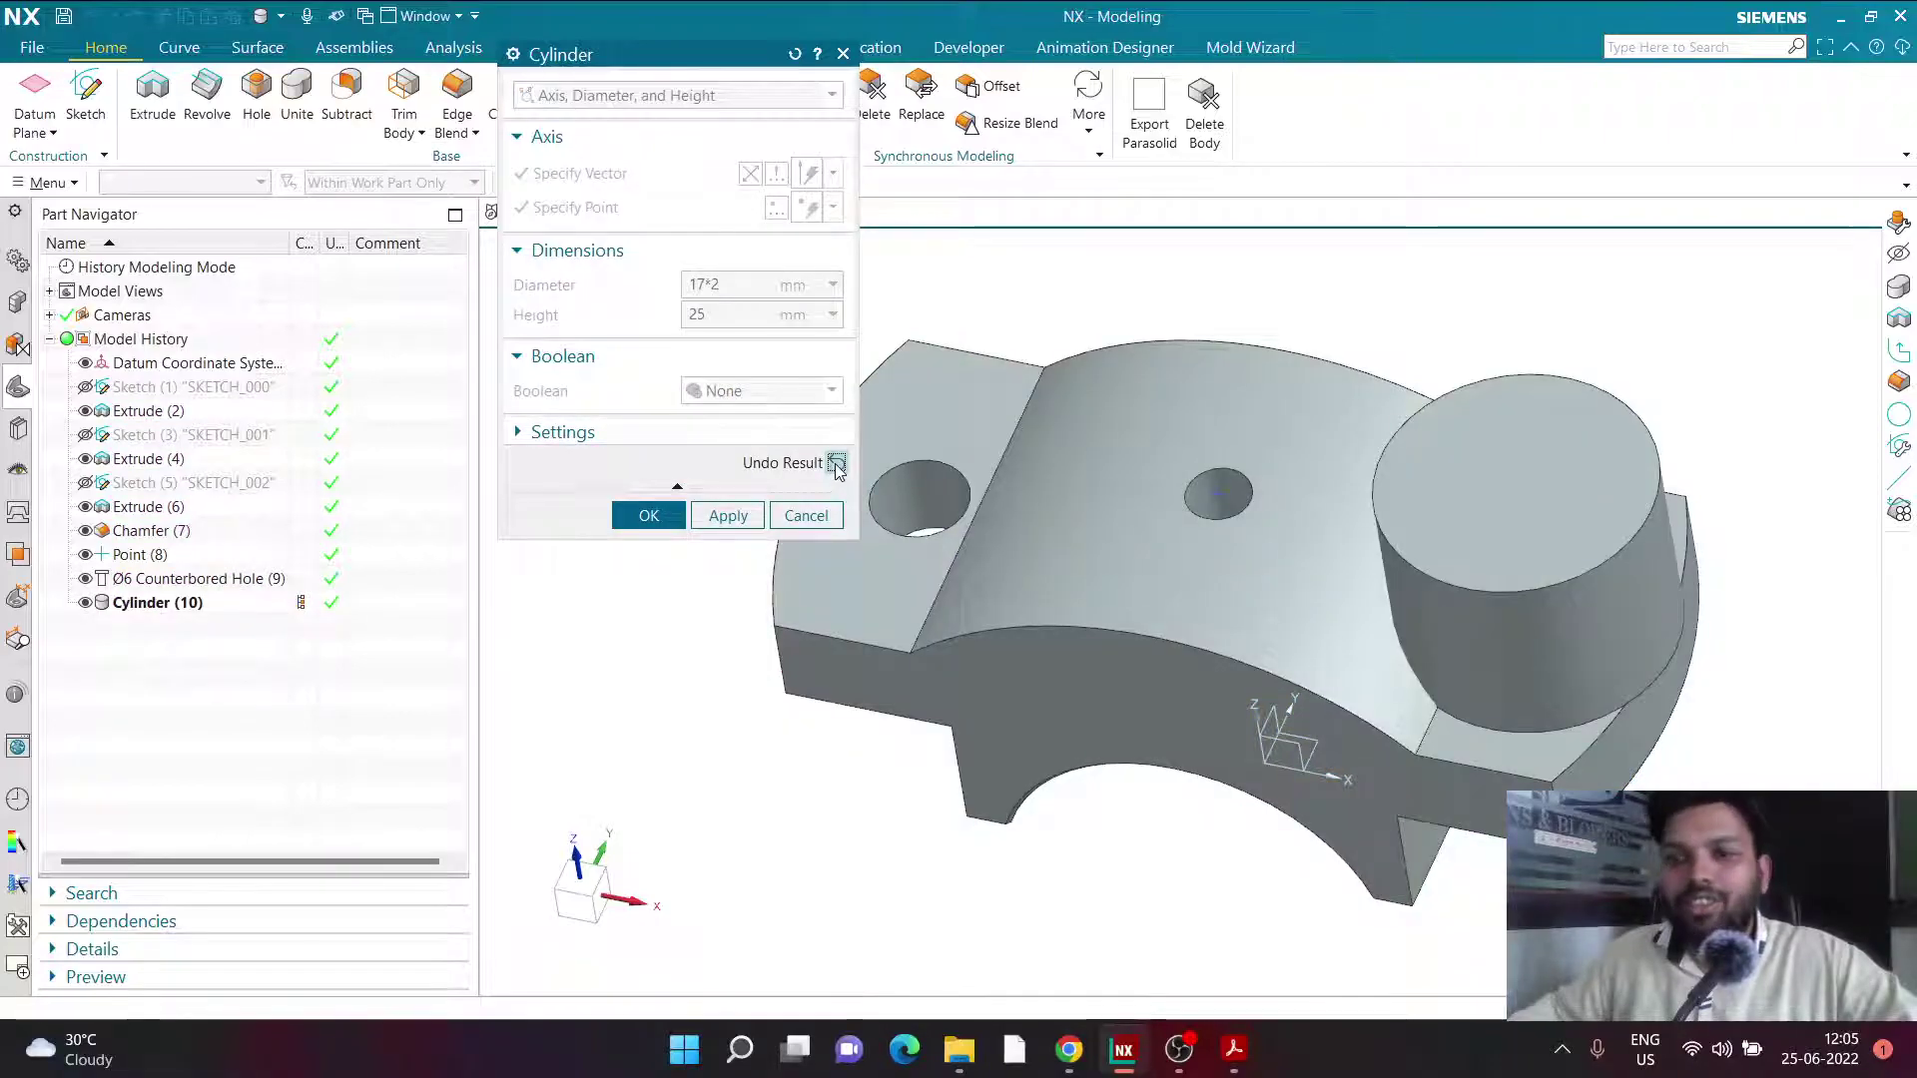
pyautogui.click(836, 464)
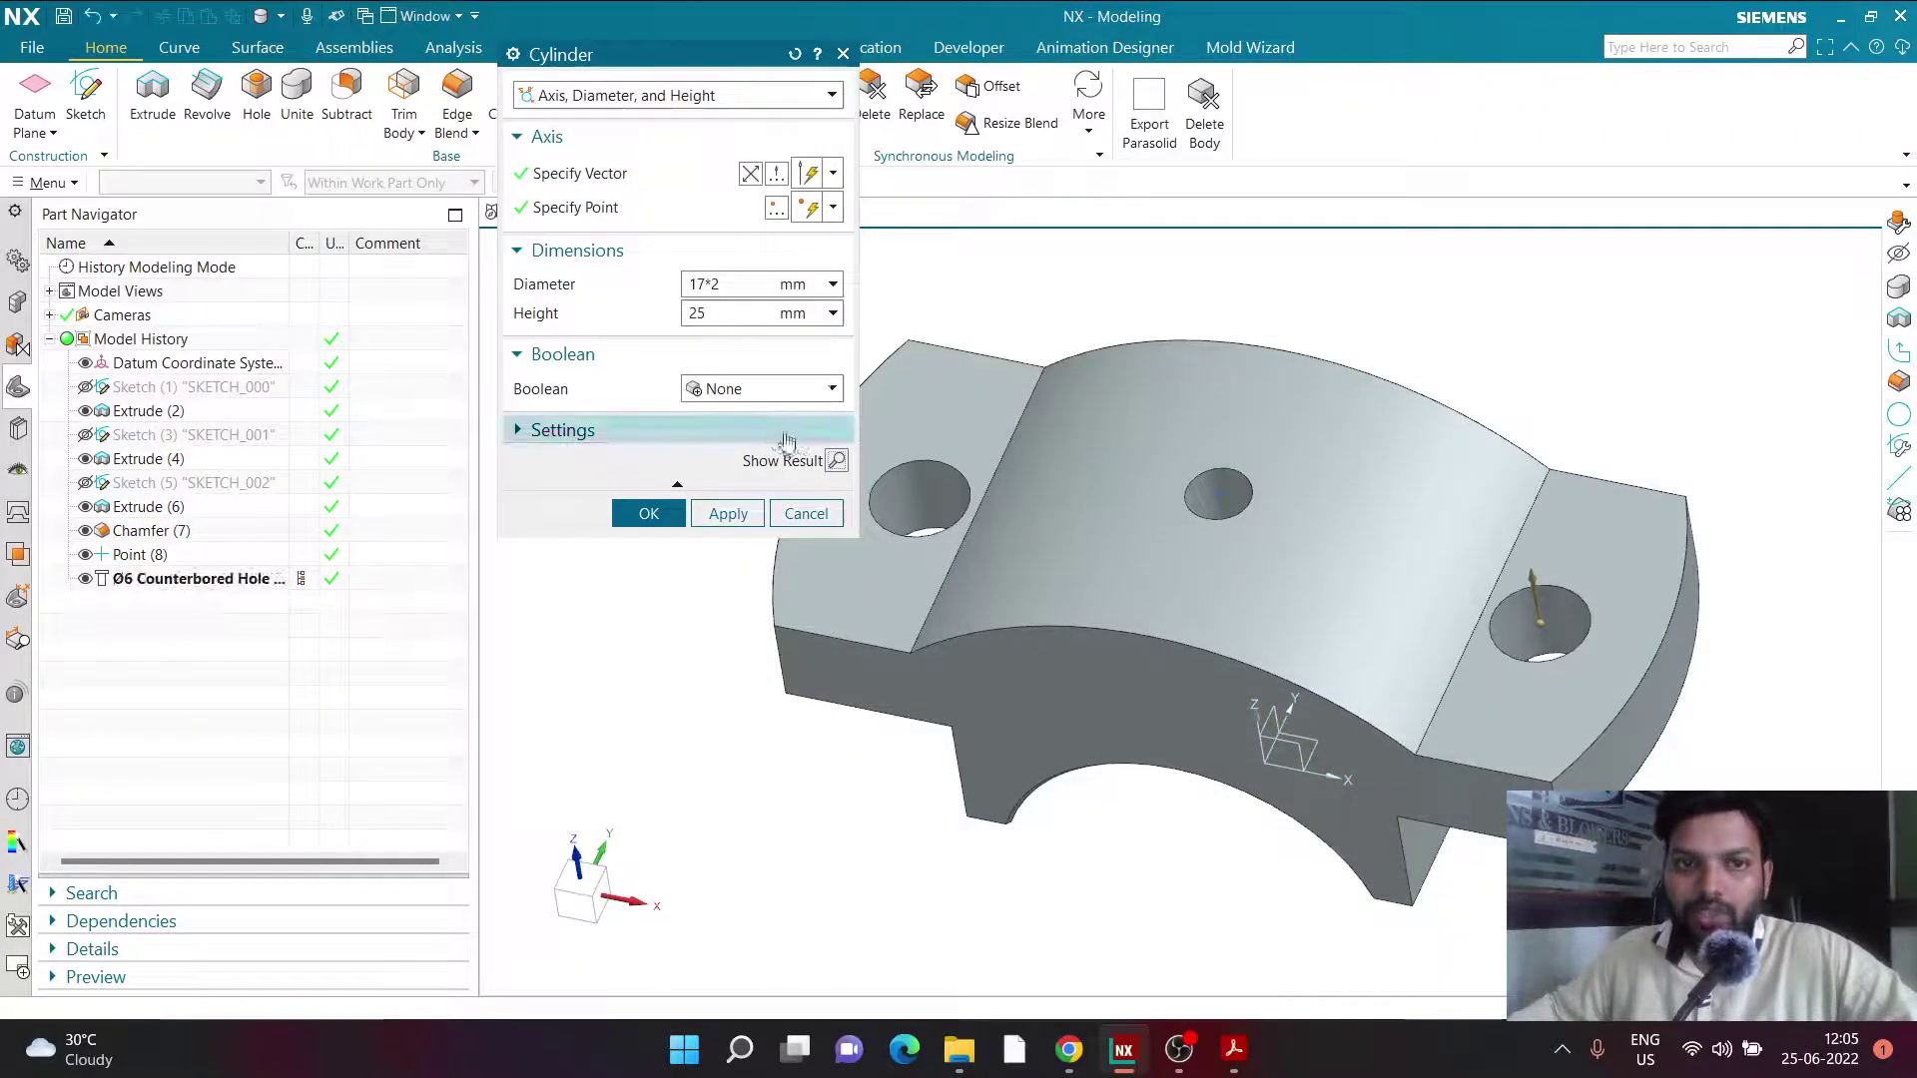
# Subtract the 25 mm high cylinder from the cap to cut the recess around the +X bolt hole, and inspect it.
pyautogui.click(758, 388)
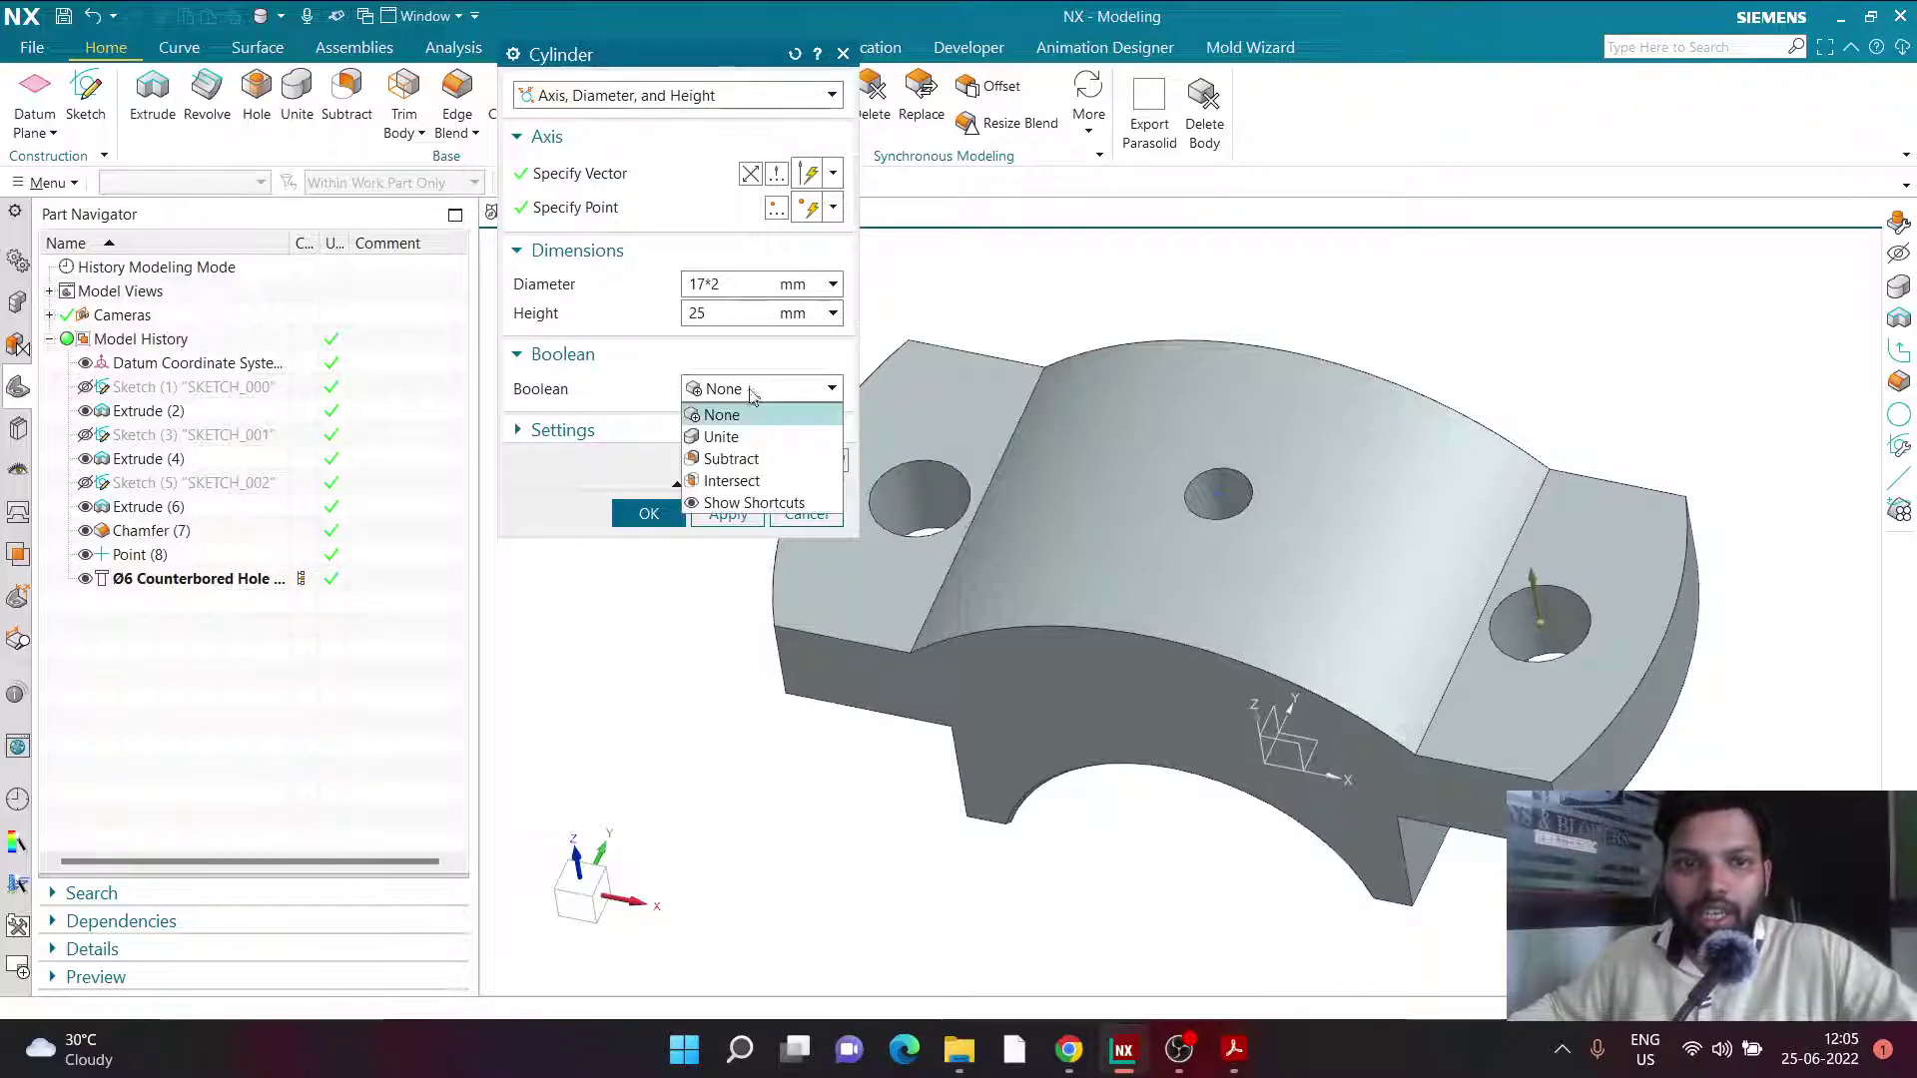
pyautogui.click(734, 458)
pyautogui.click(649, 547)
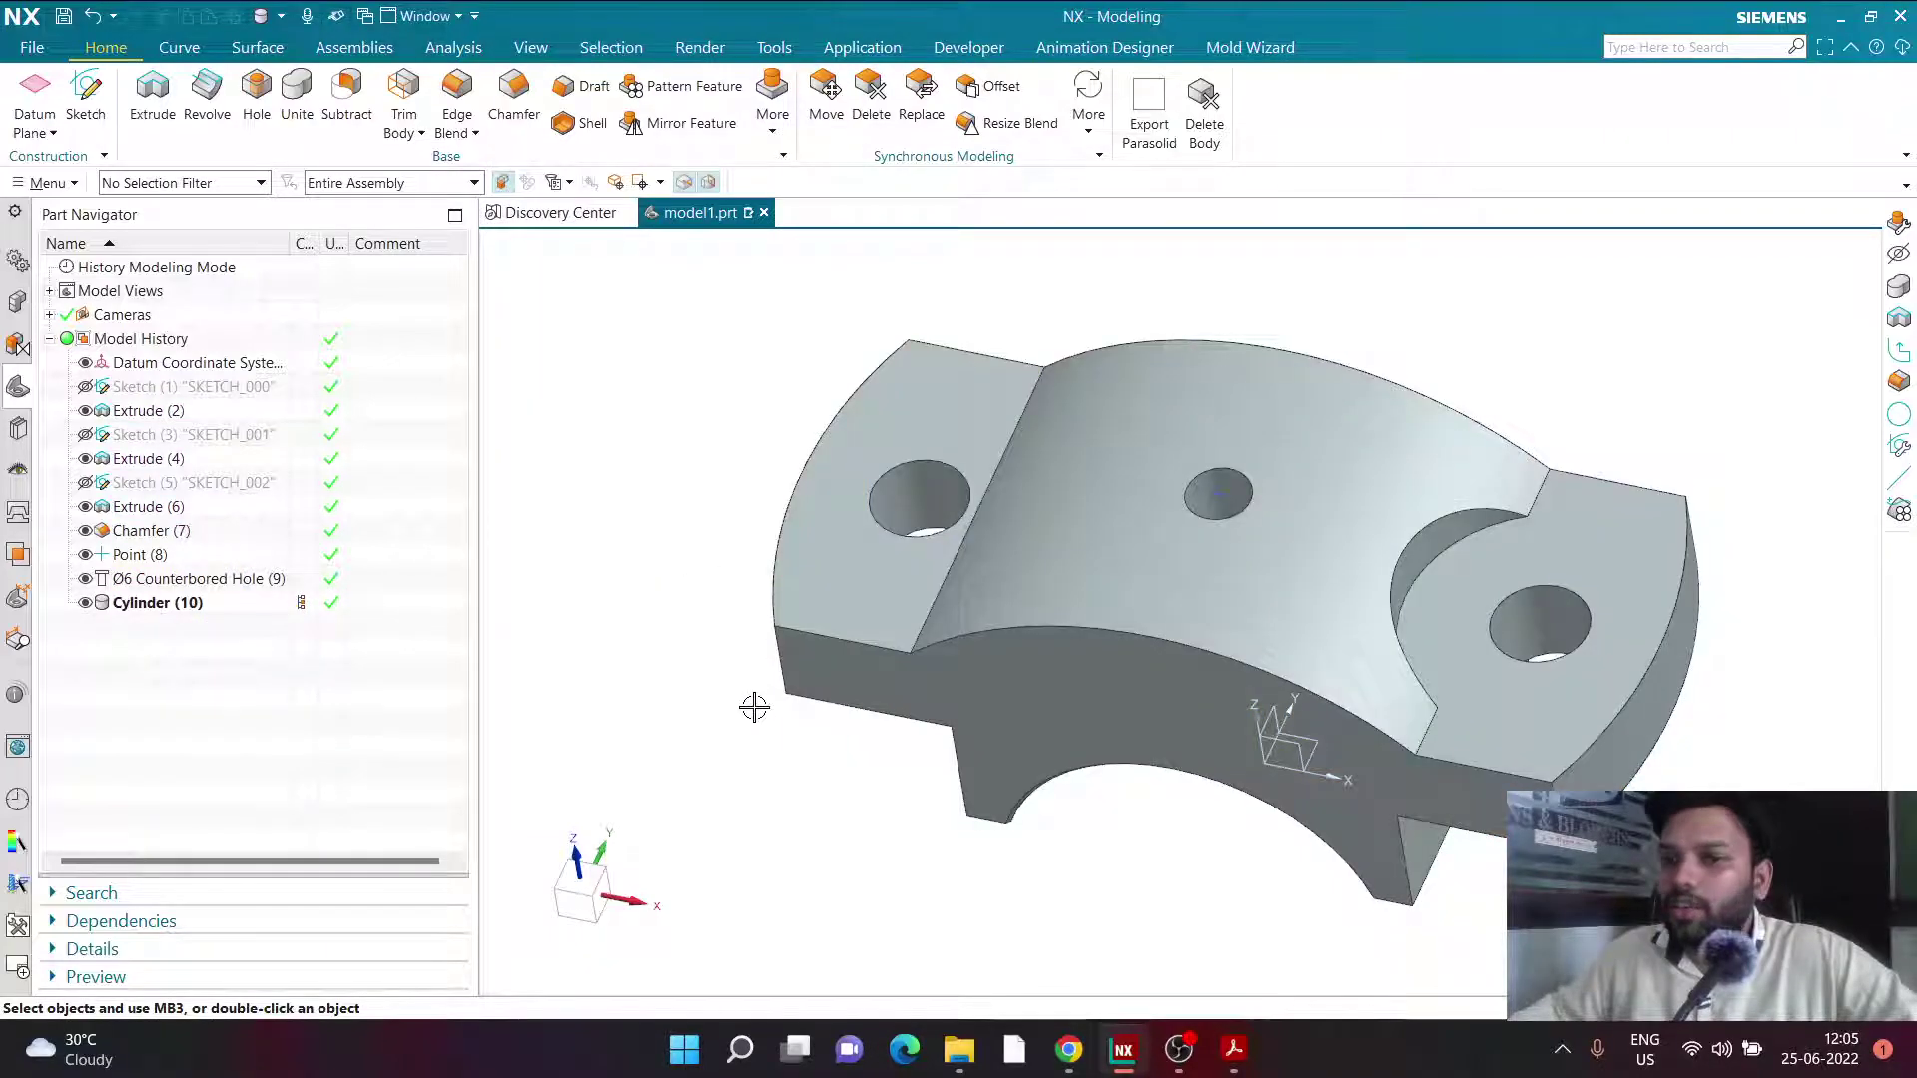
pyautogui.moveTo(753, 705)
pyautogui.mouseDown(button='middle')
pyautogui.moveTo(783, 776)
pyautogui.moveTo(778, 704)
pyautogui.mouseUp(button='middle')
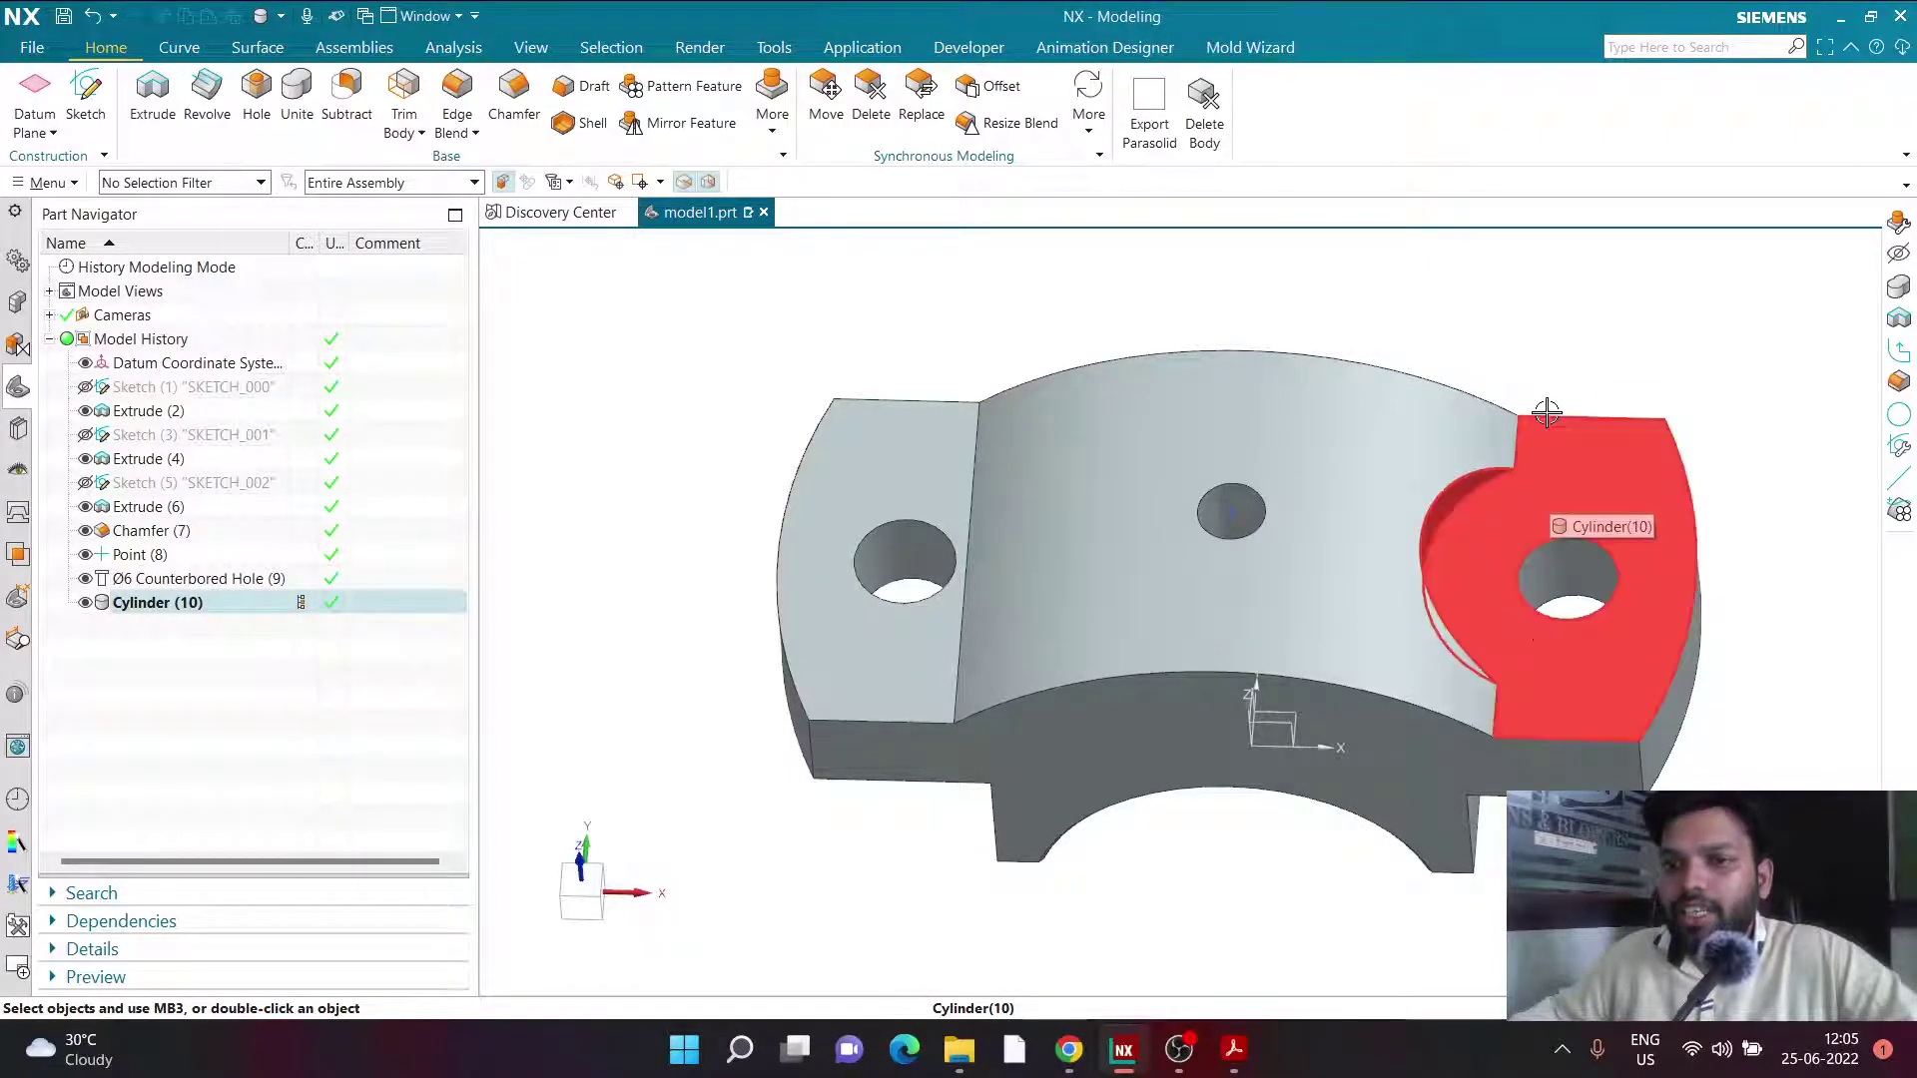
pyautogui.moveTo(1459, 617); pyautogui.dragTo(1411, 590, button='middle')
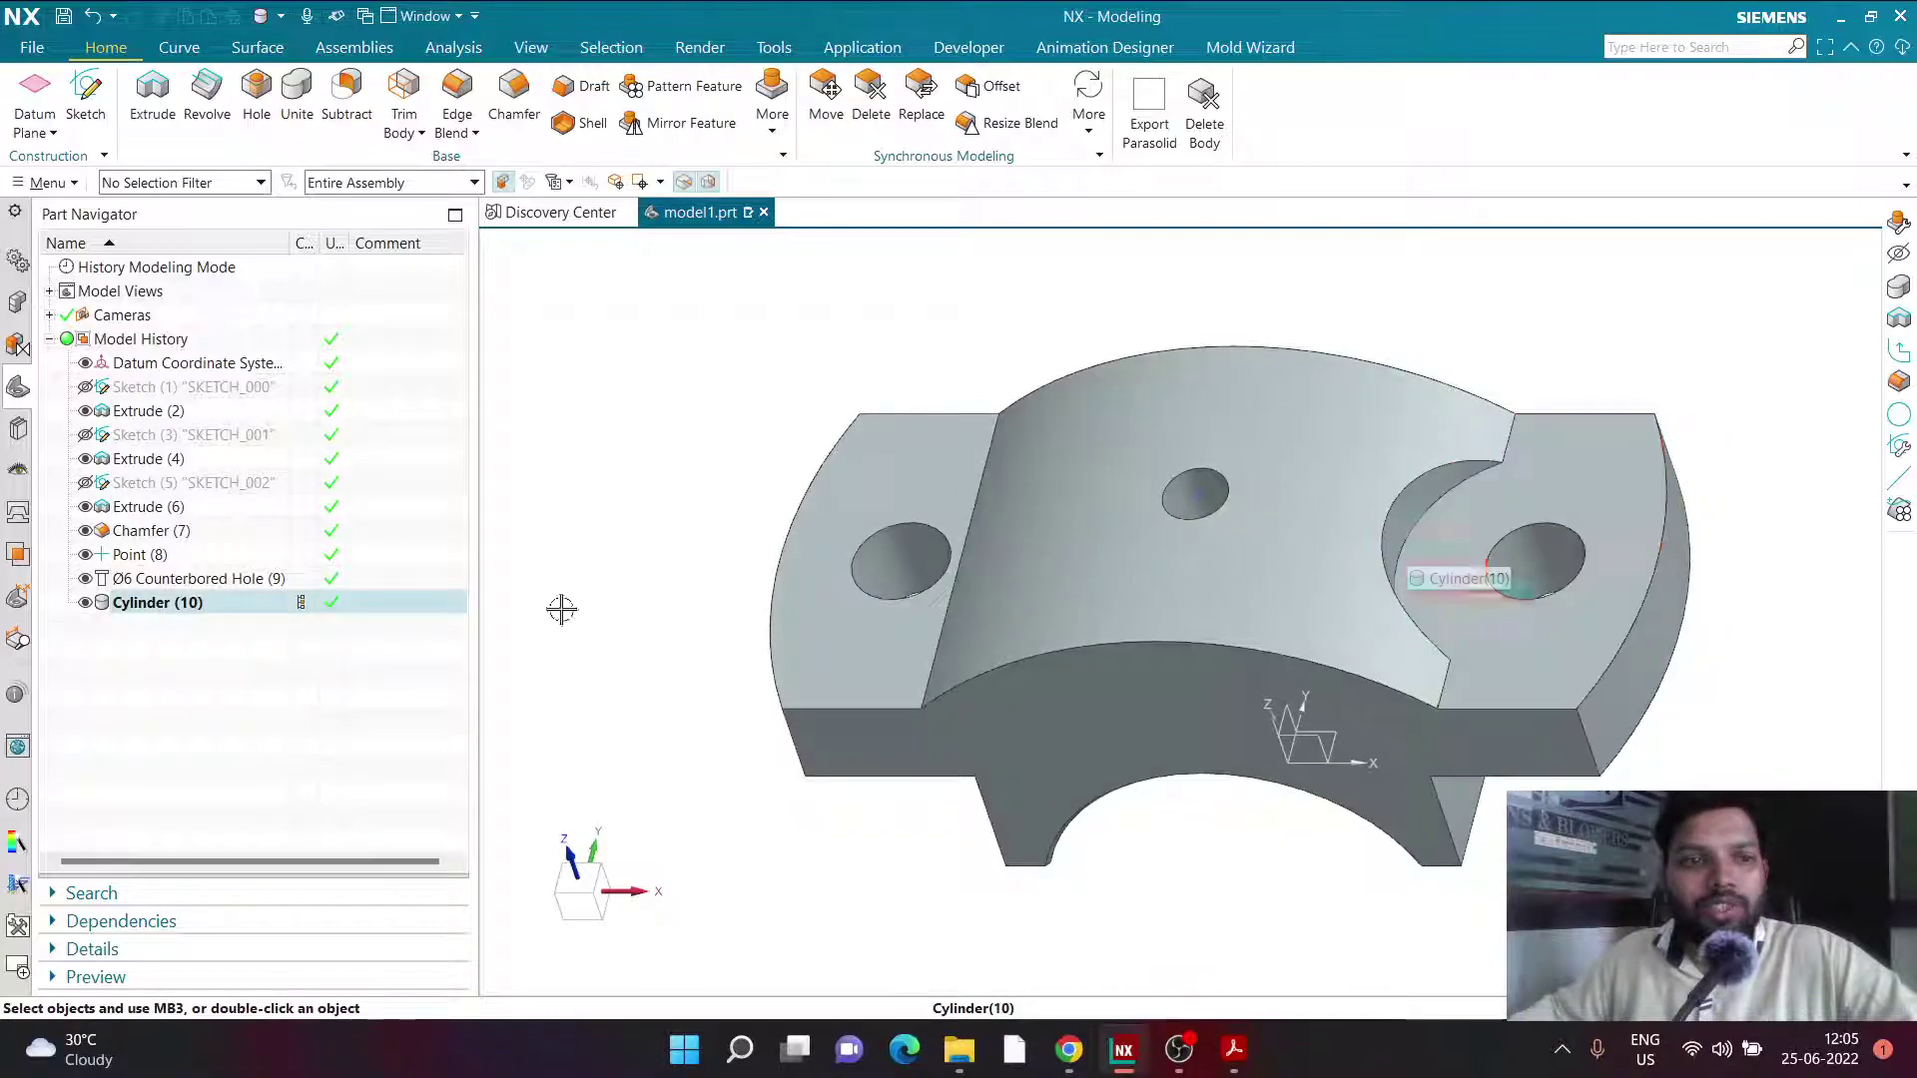
# Mirror the cylinder cut about the datum YZ plane to the opposite bolt hole.
pyautogui.click(166, 606)
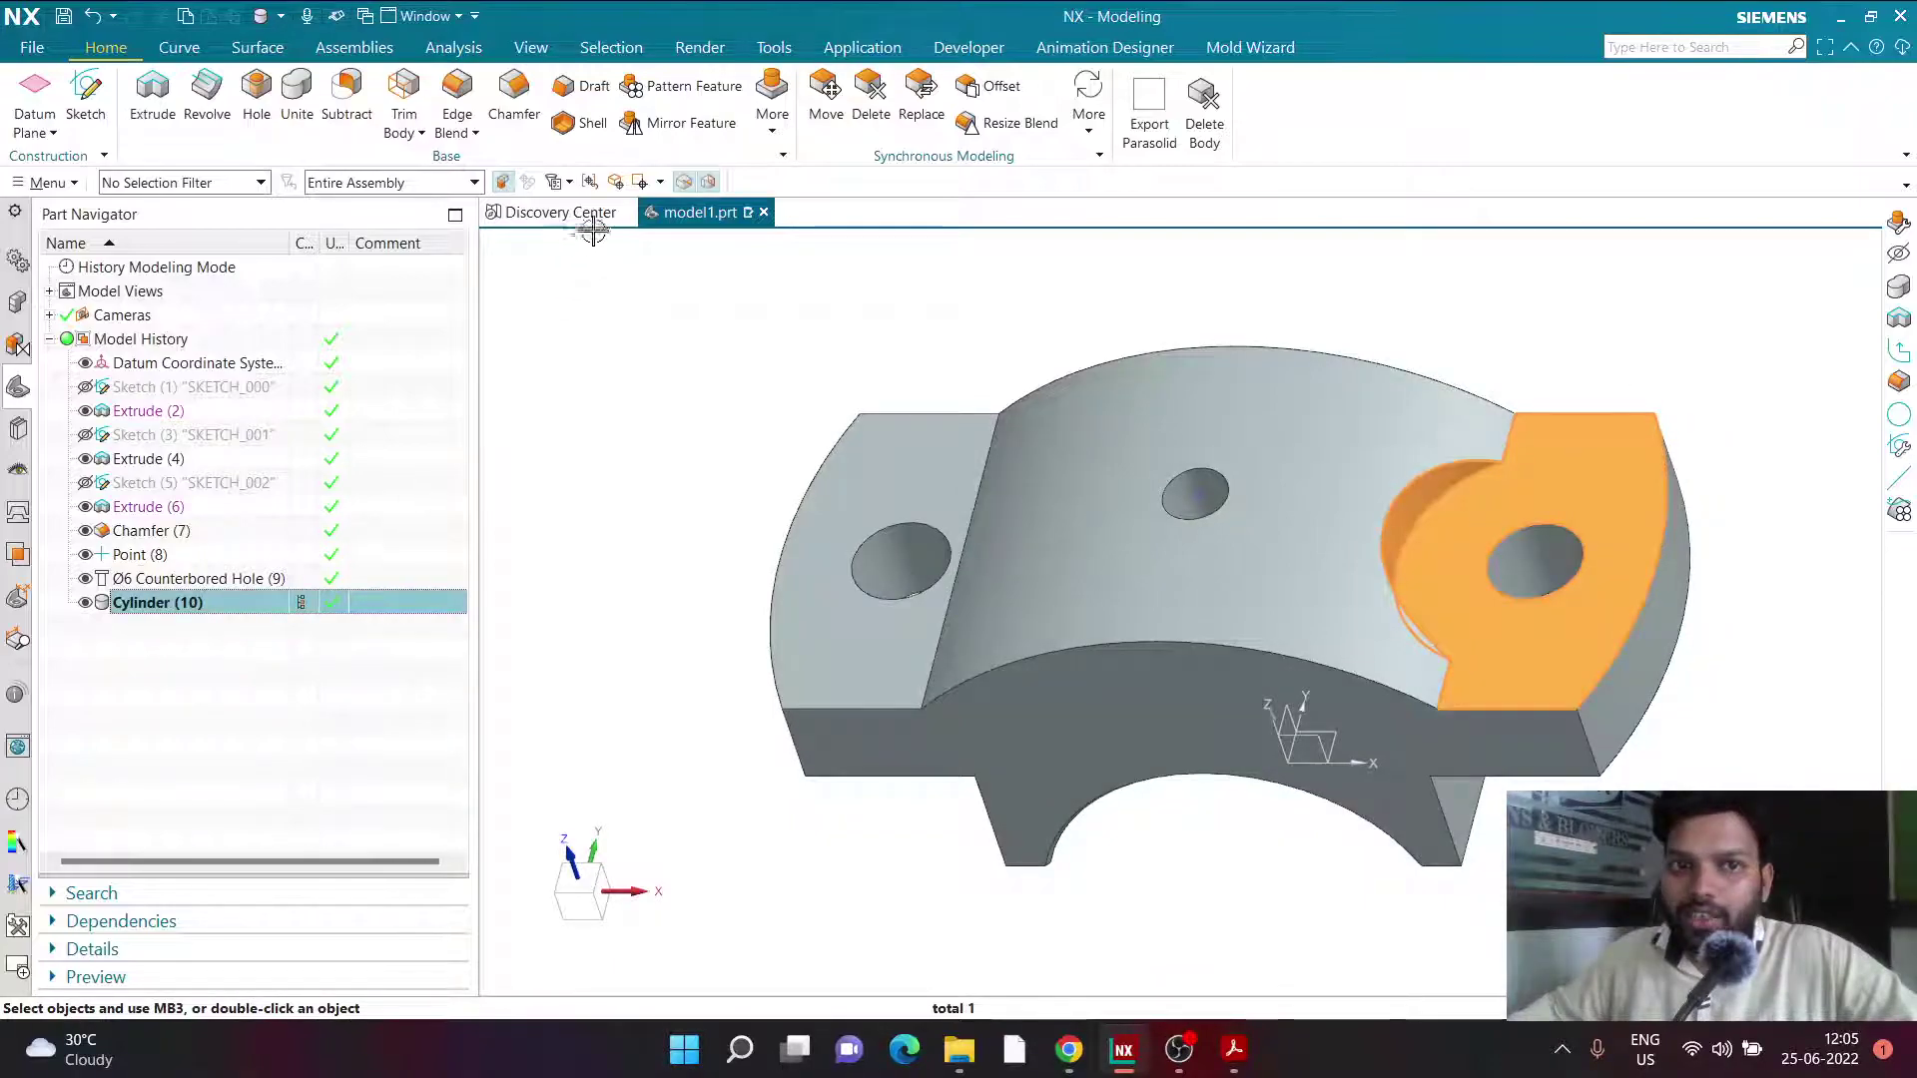
pyautogui.click(687, 123)
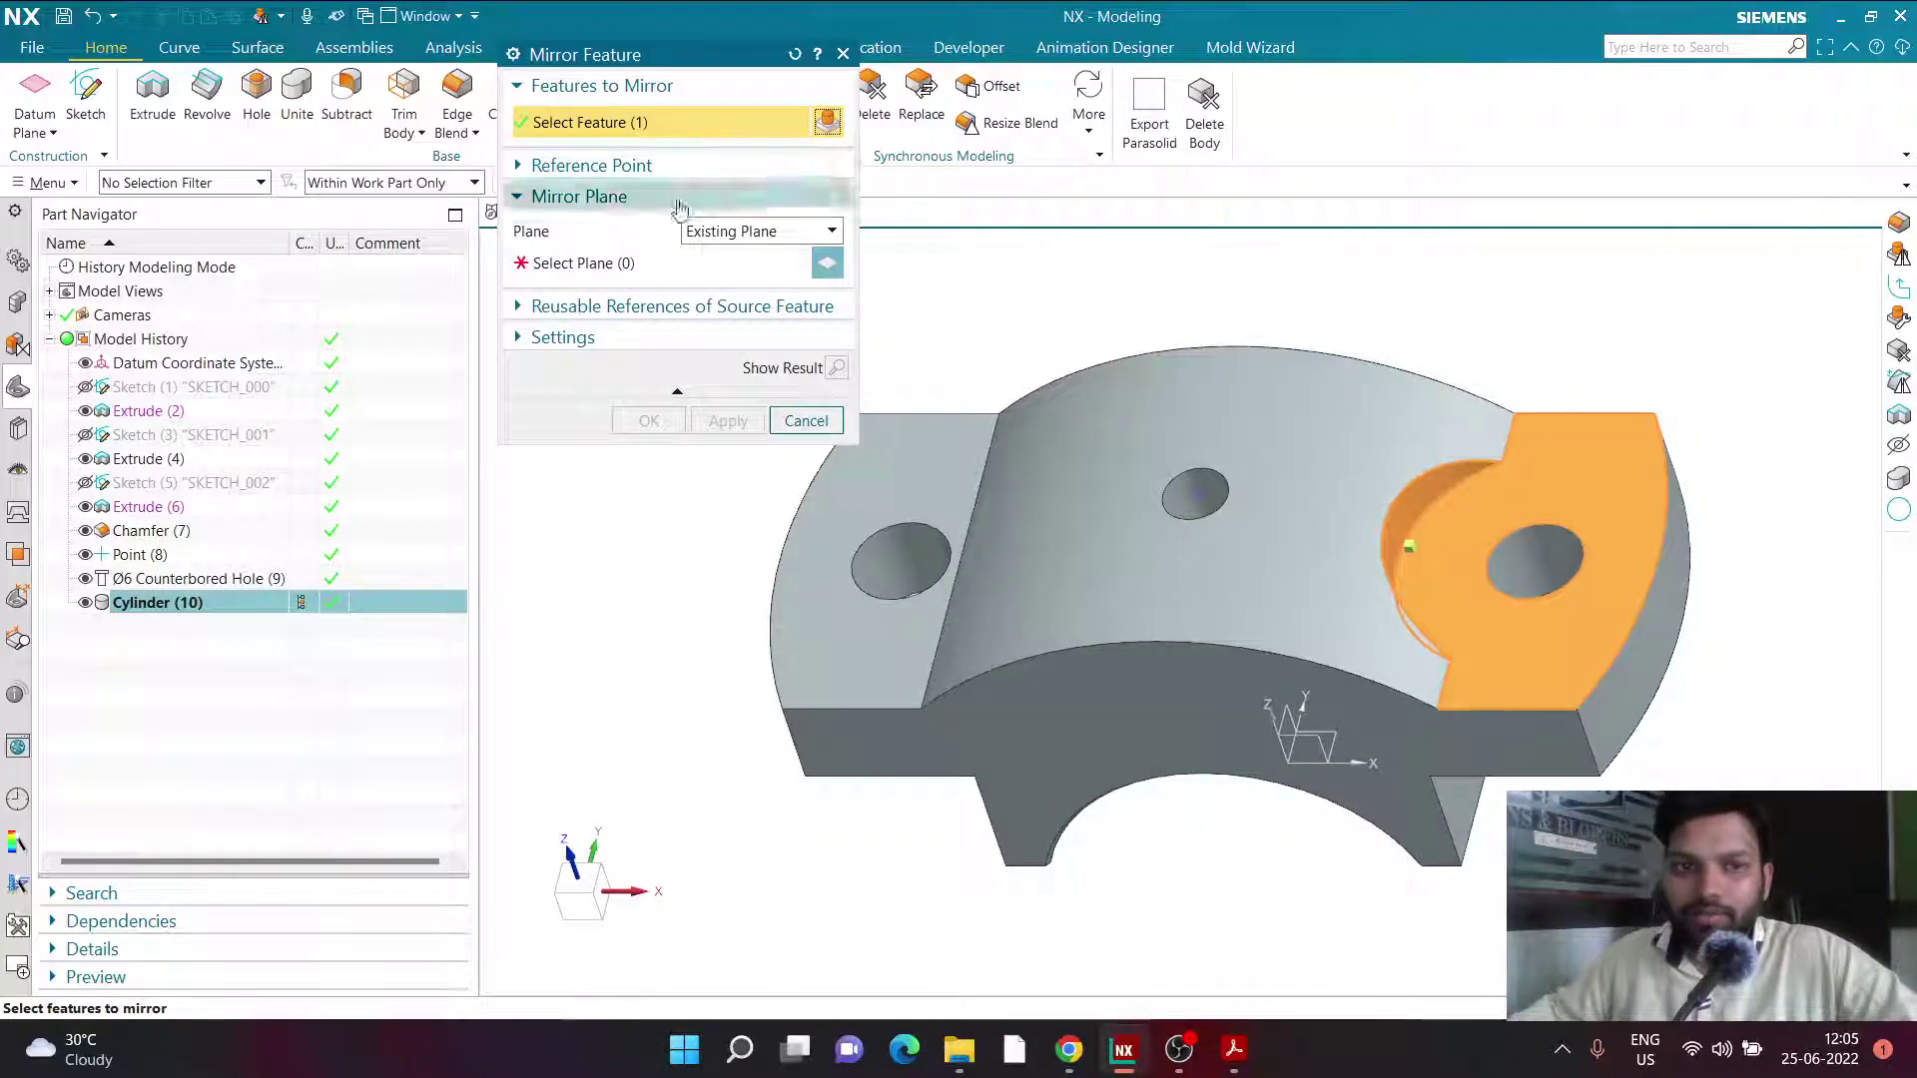
pyautogui.click(659, 262)
pyautogui.click(1291, 705)
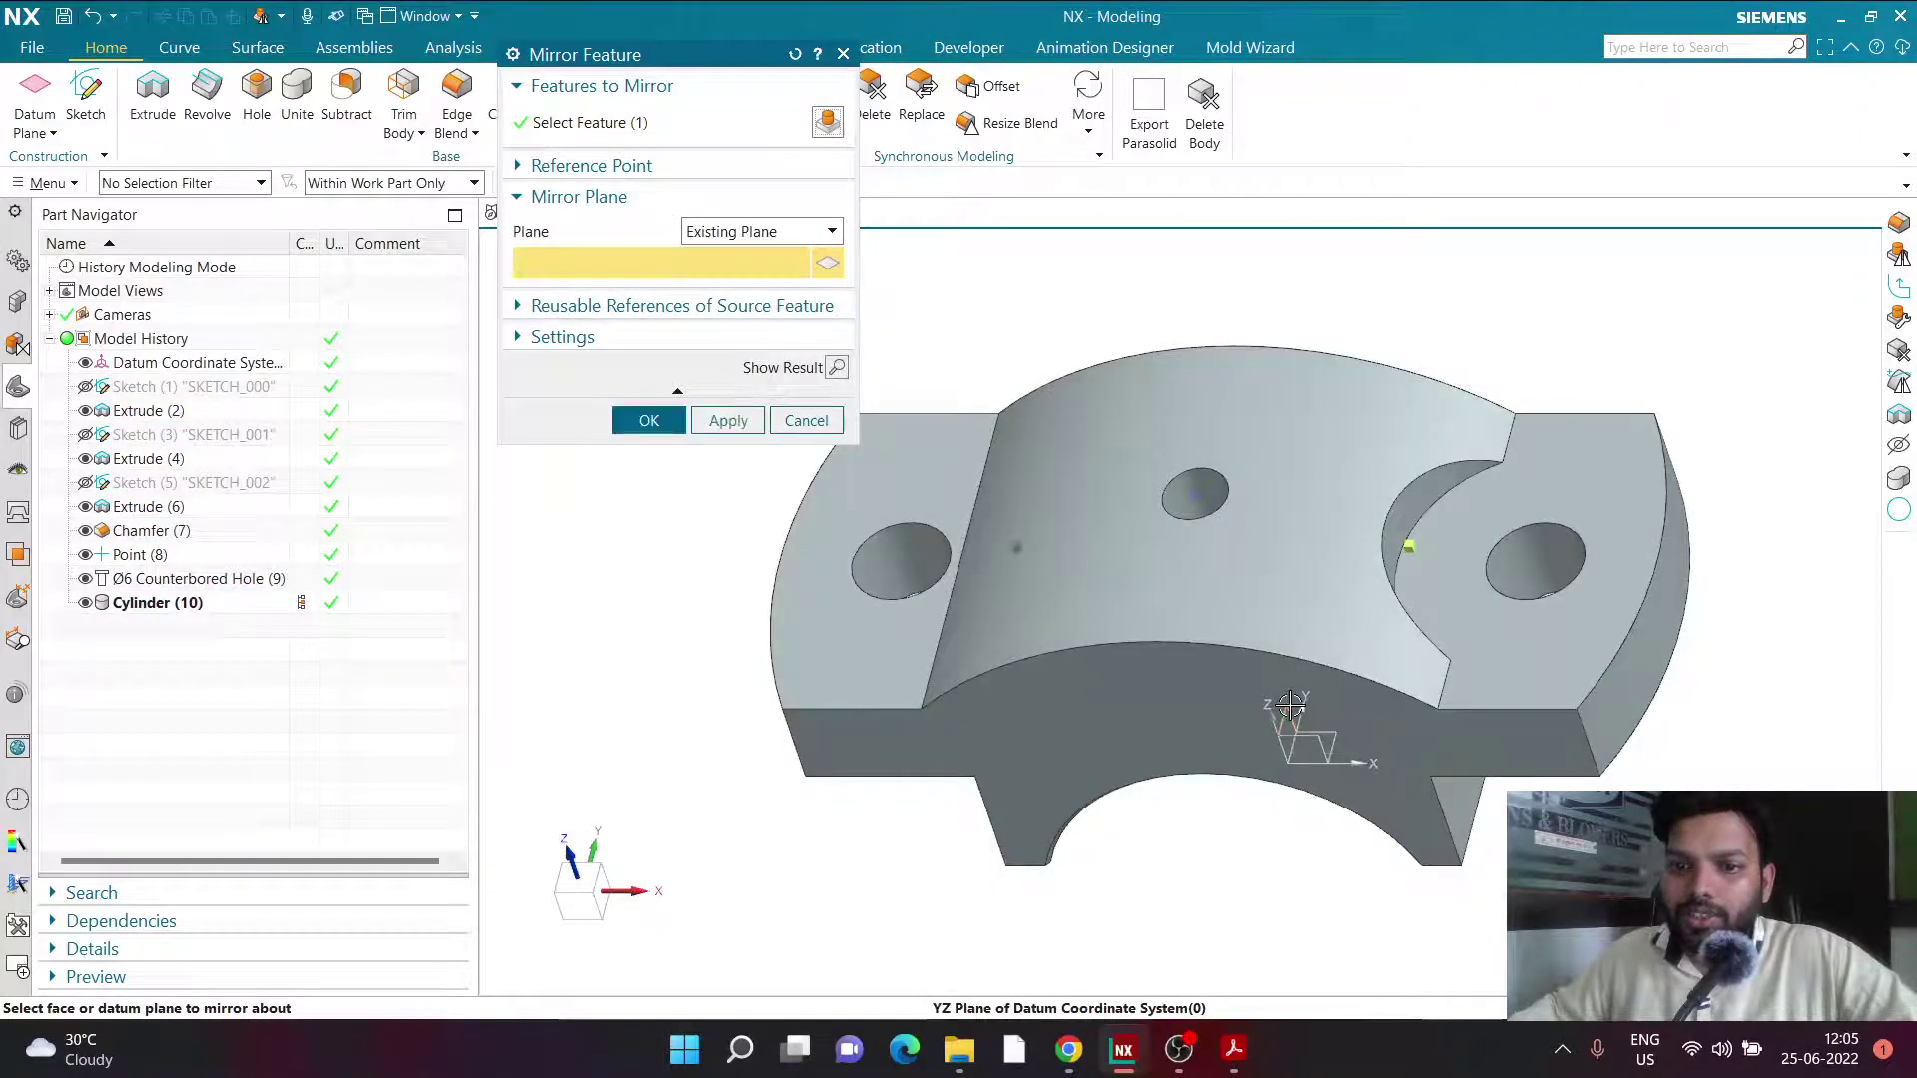
pyautogui.click(631, 423)
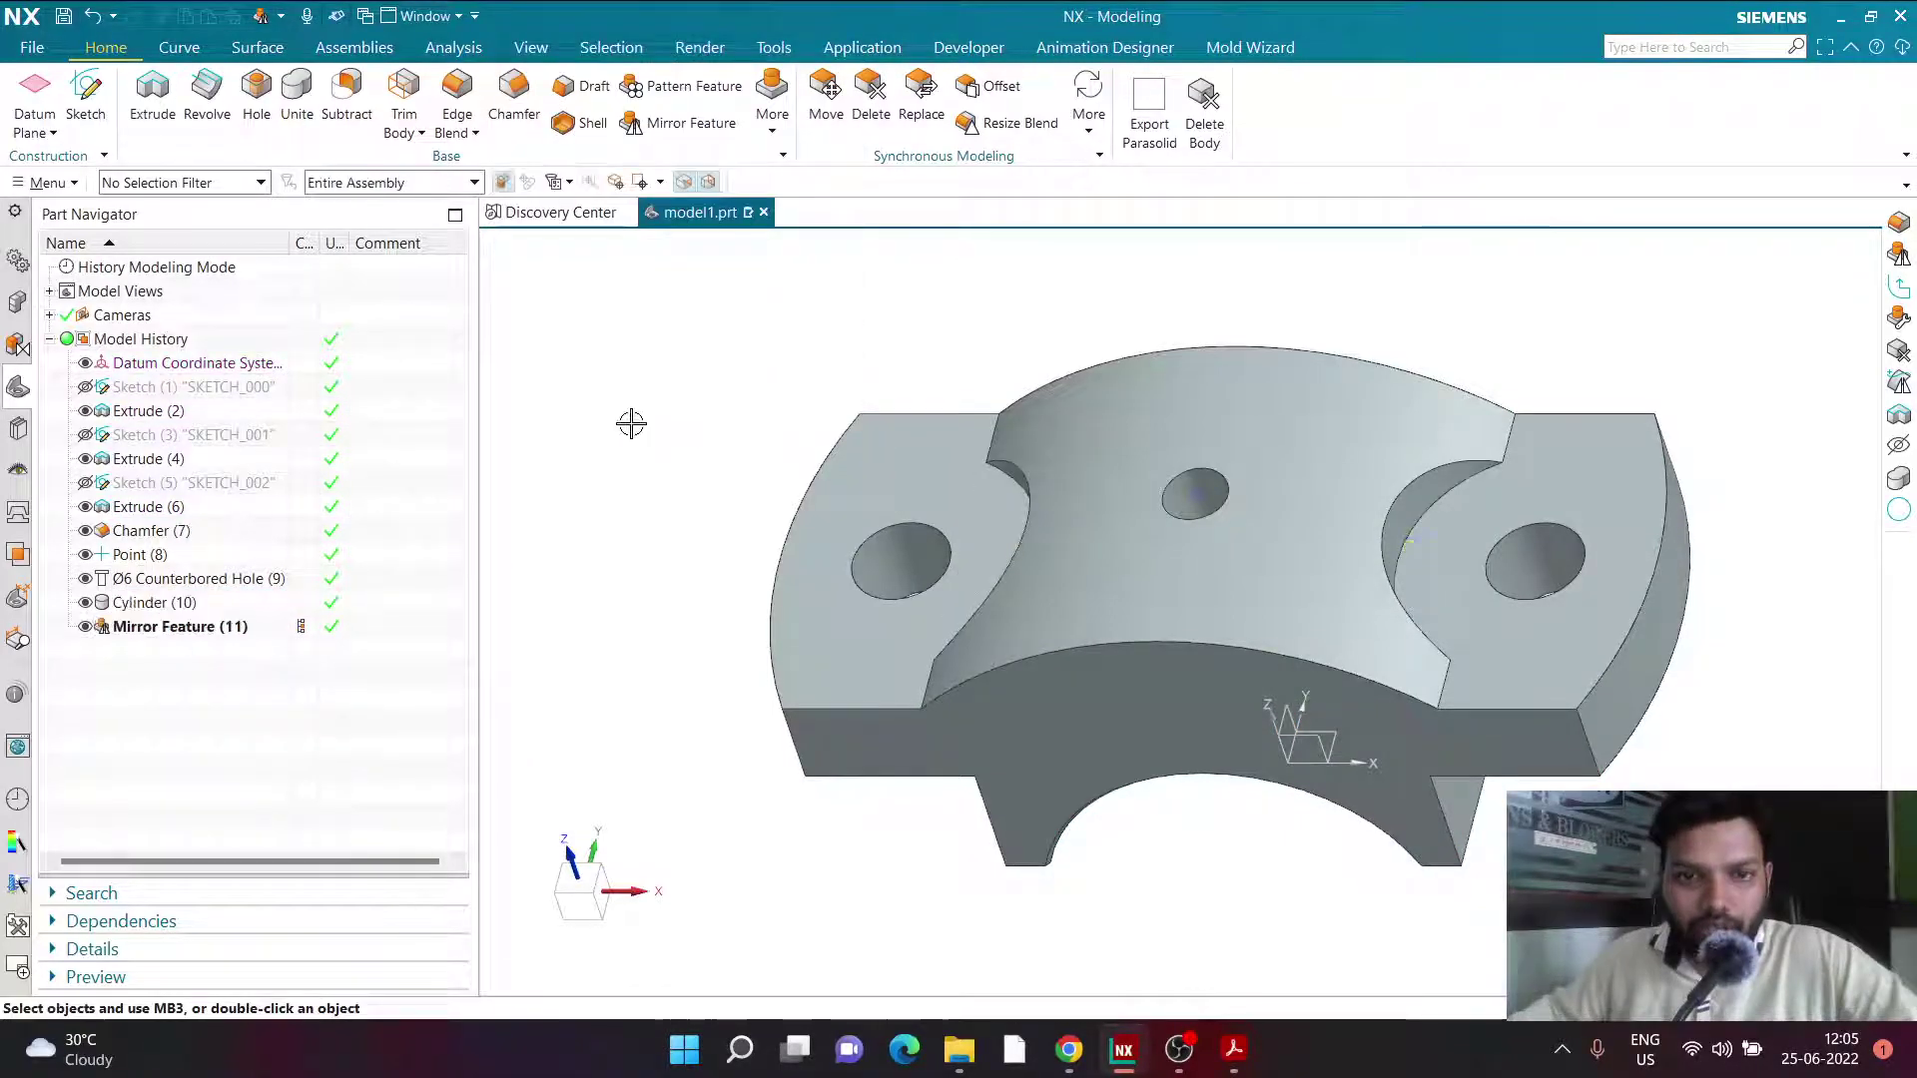
# Hide the datum coordinate system and the centre point, and inspect the cap from several angles.
pyautogui.moveTo(1286, 903); pyautogui.dragTo(757, 908, button='middle')
pyautogui.click(85, 364)
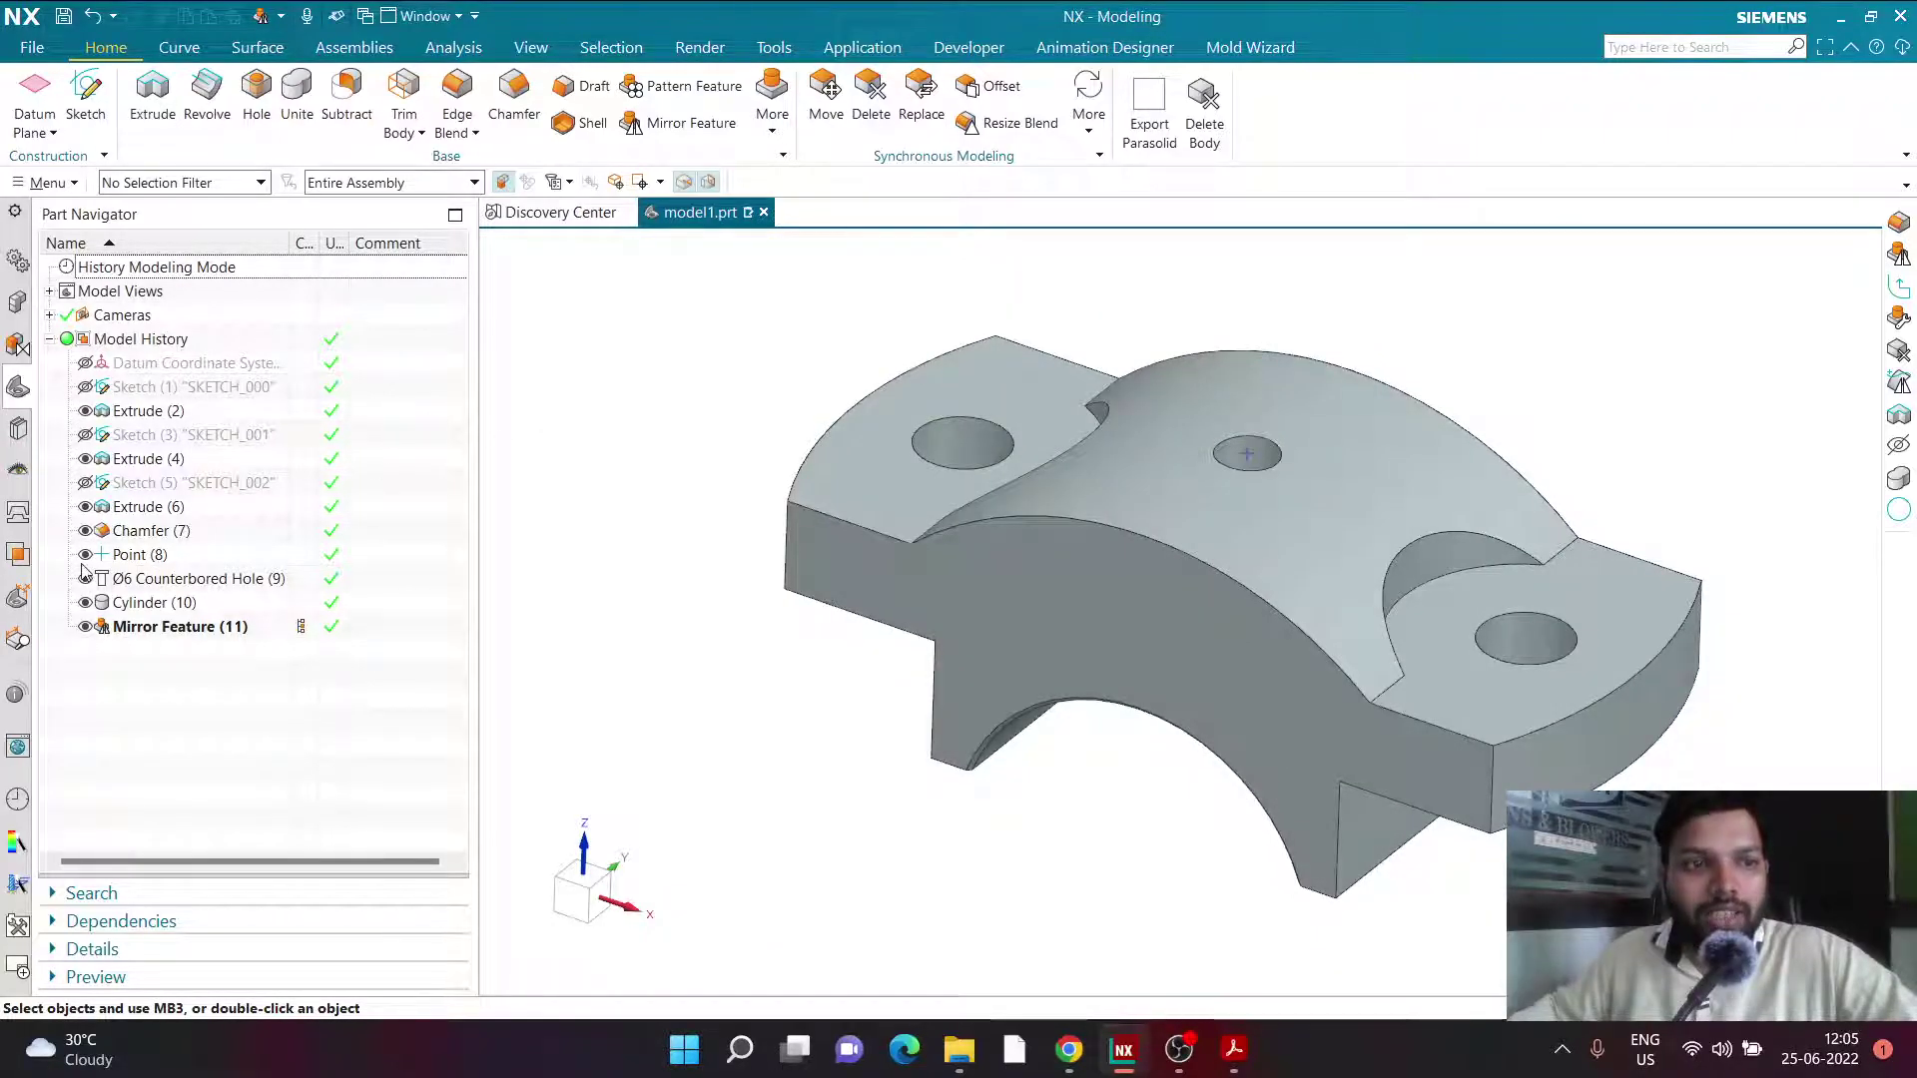
pyautogui.moveTo(789, 629); pyautogui.dragTo(722, 655, button='middle')
pyautogui.scroll(2, 1183, 597)
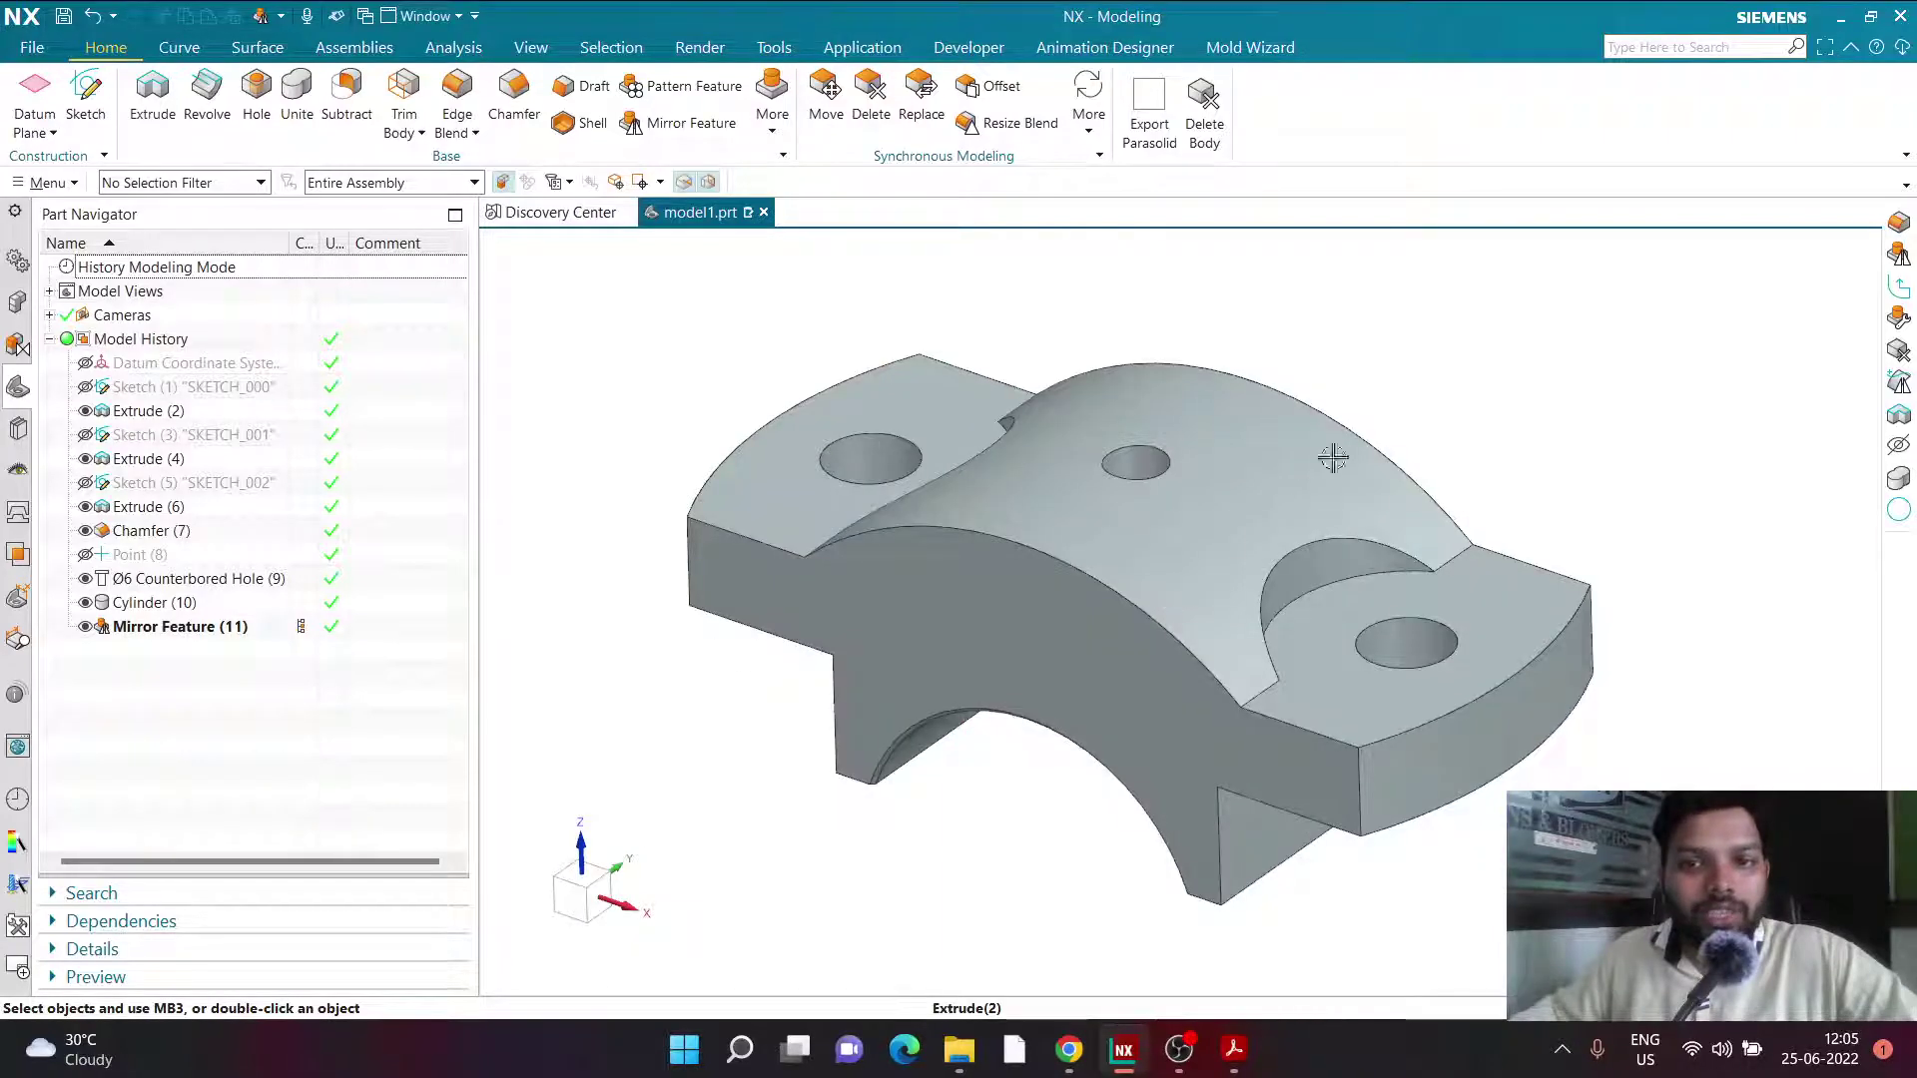
pyautogui.moveTo(1513, 351); pyautogui.dragTo(1459, 884, button='middle')
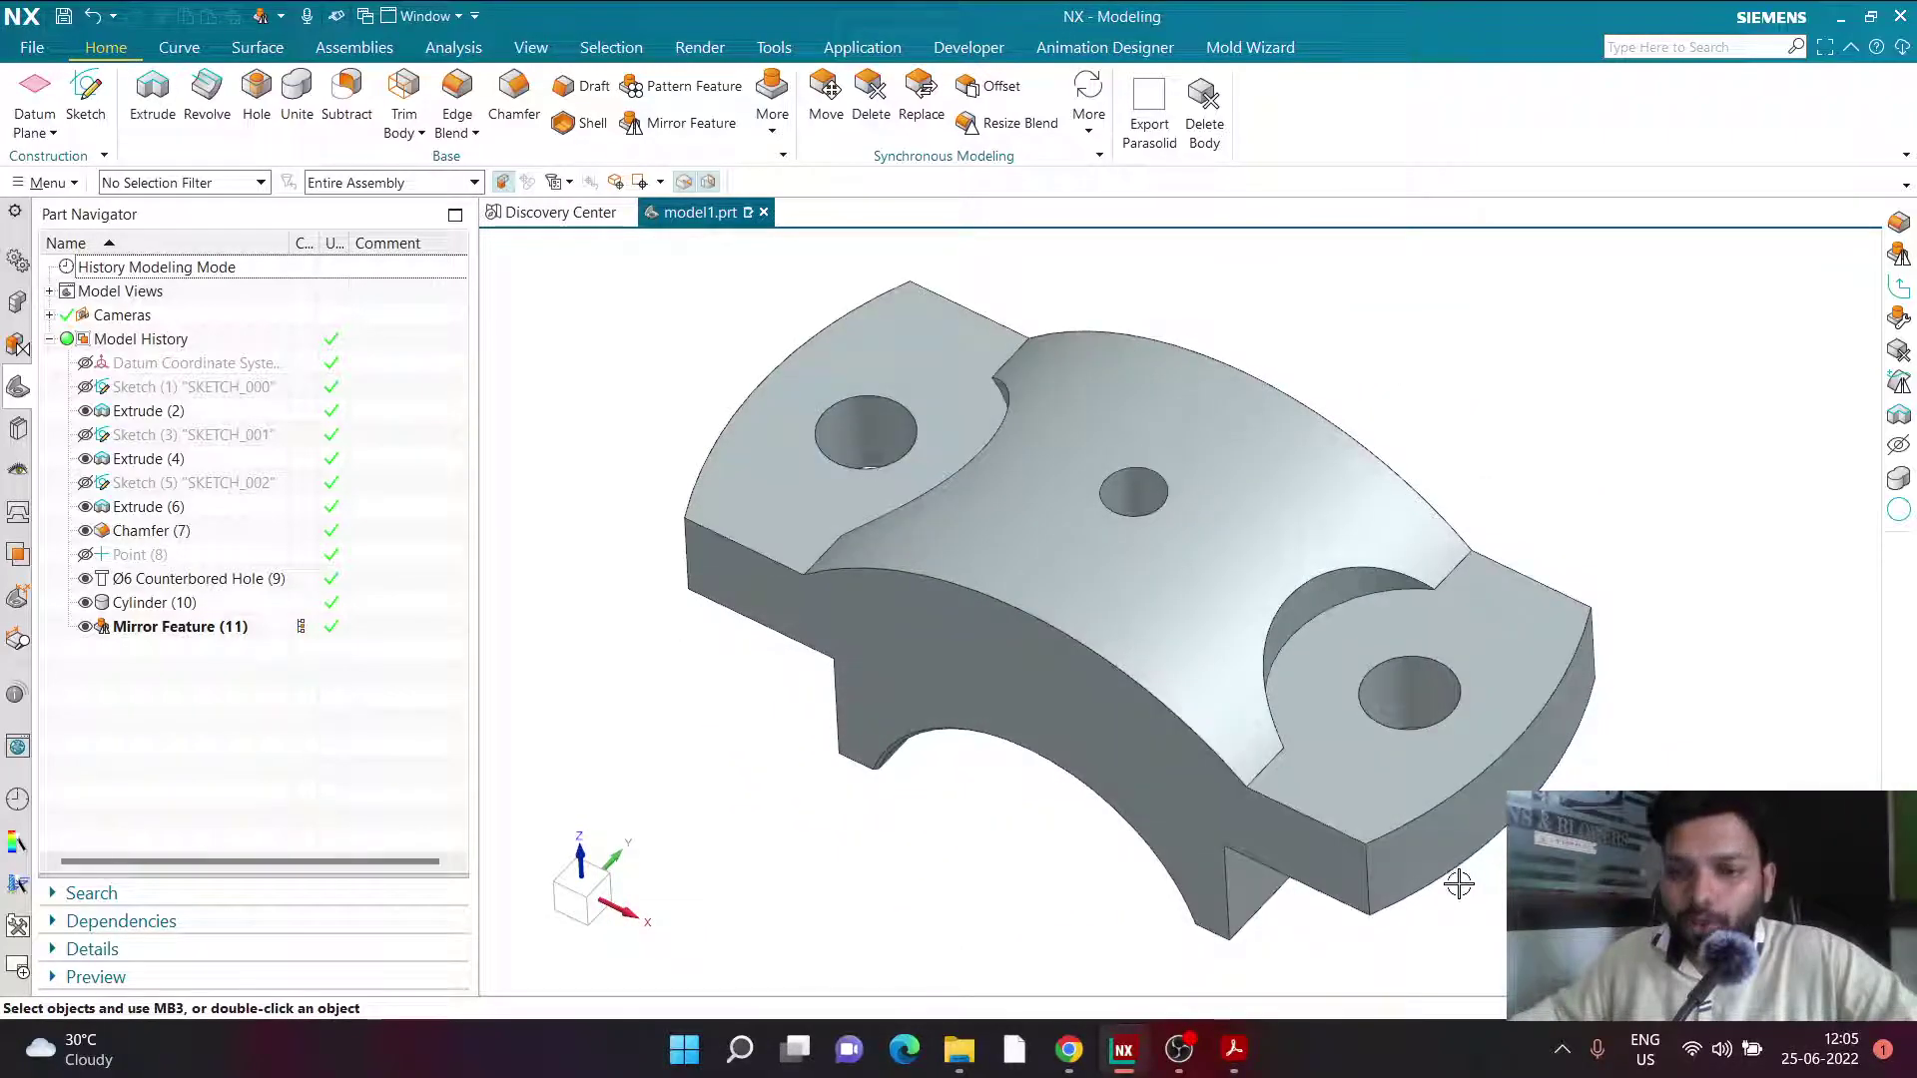